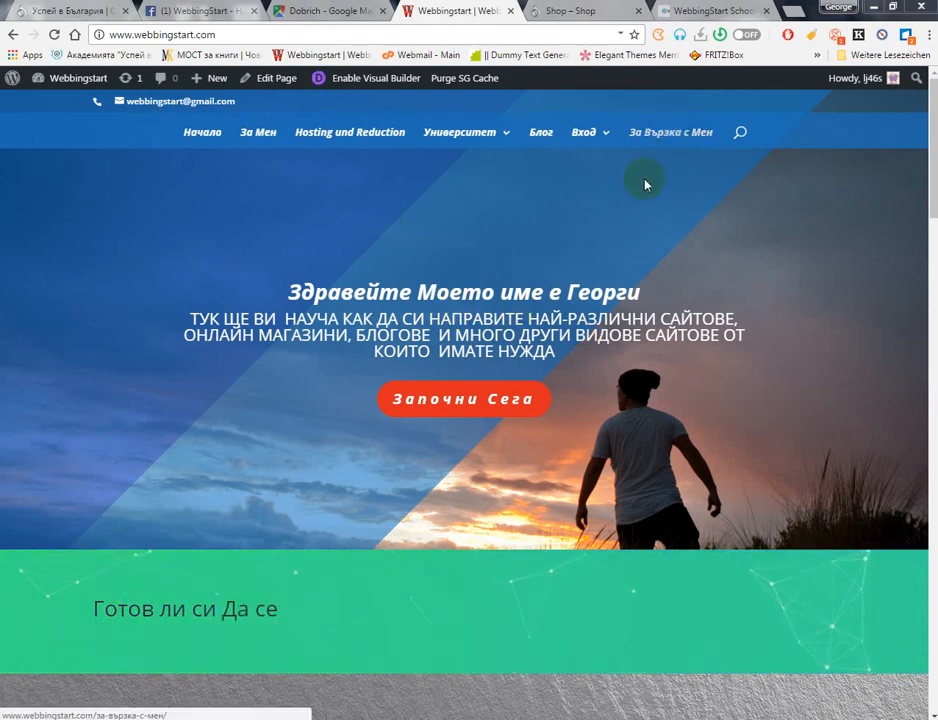
View the map and message form on the За Вързка с Мен page, and open the За Мен page
click(680, 140)
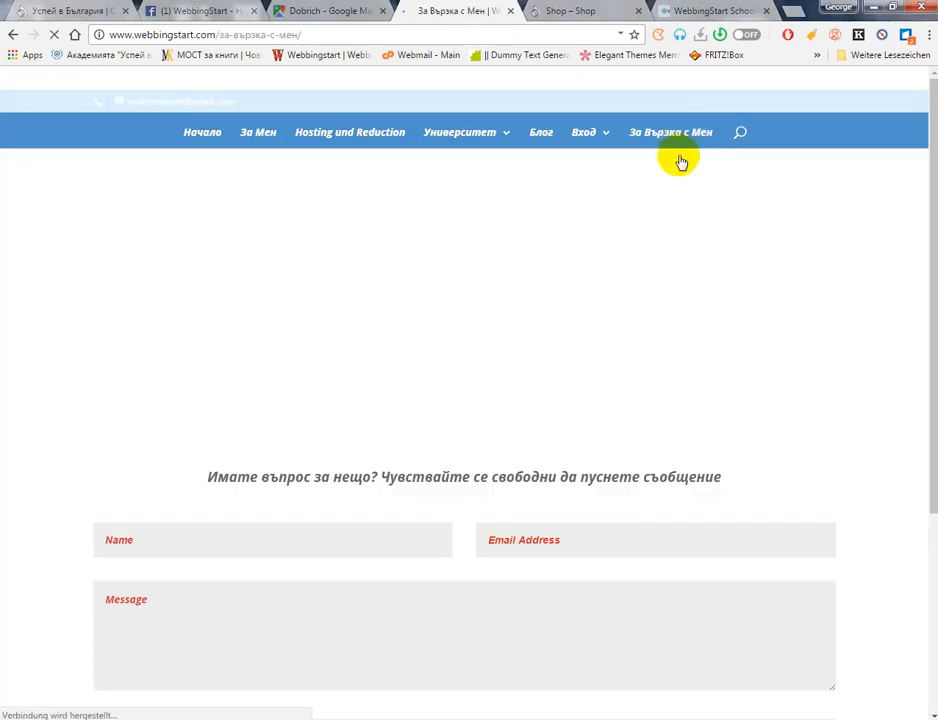
scroll(505, 530, down, 3)
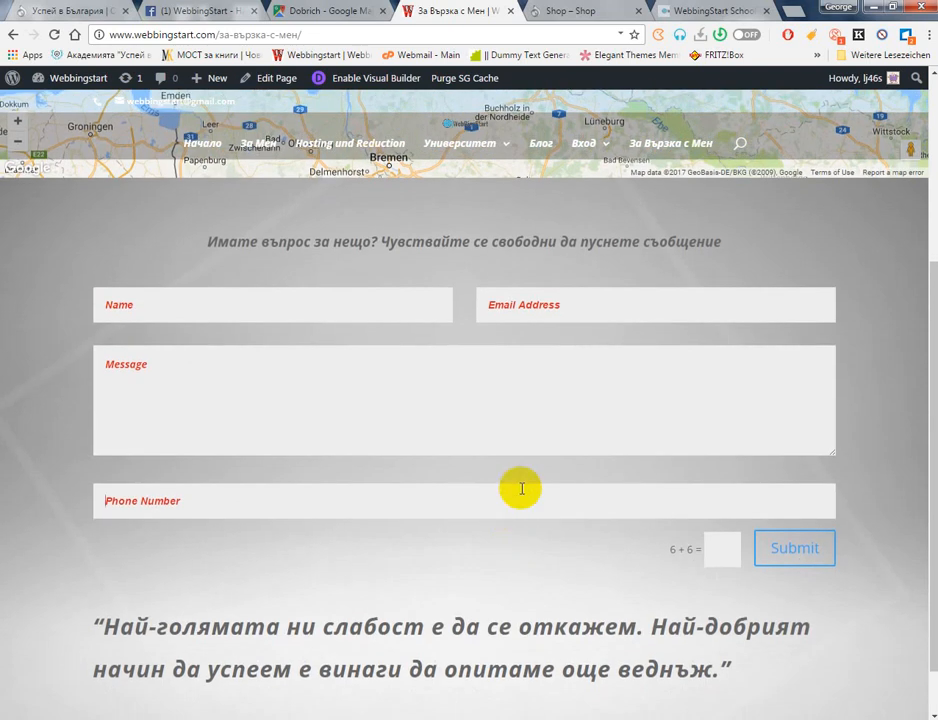
scroll(519, 488, up, 3)
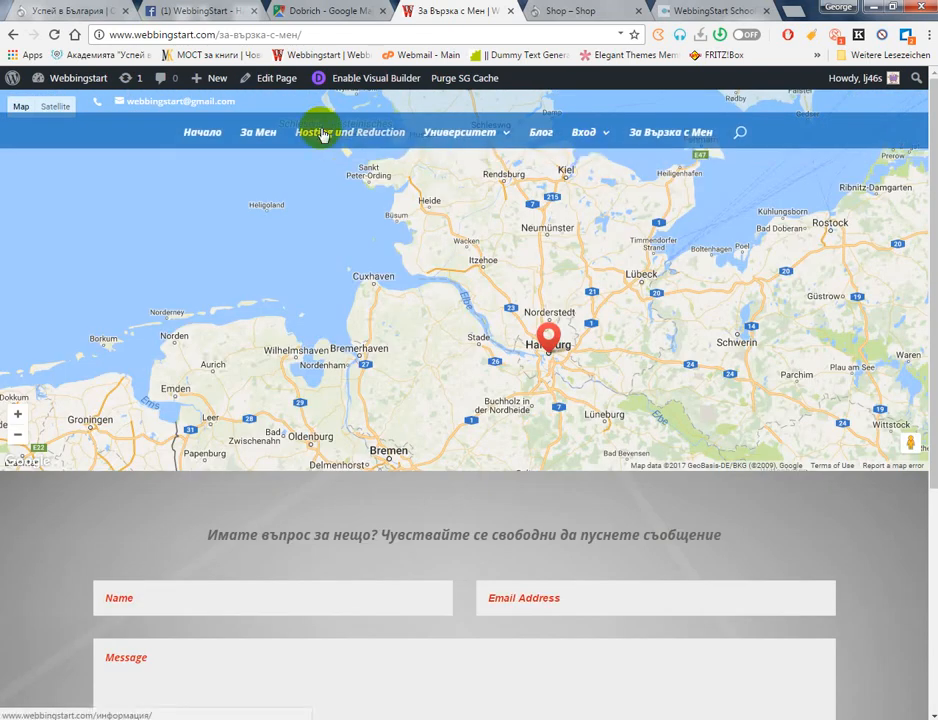
click(256, 134)
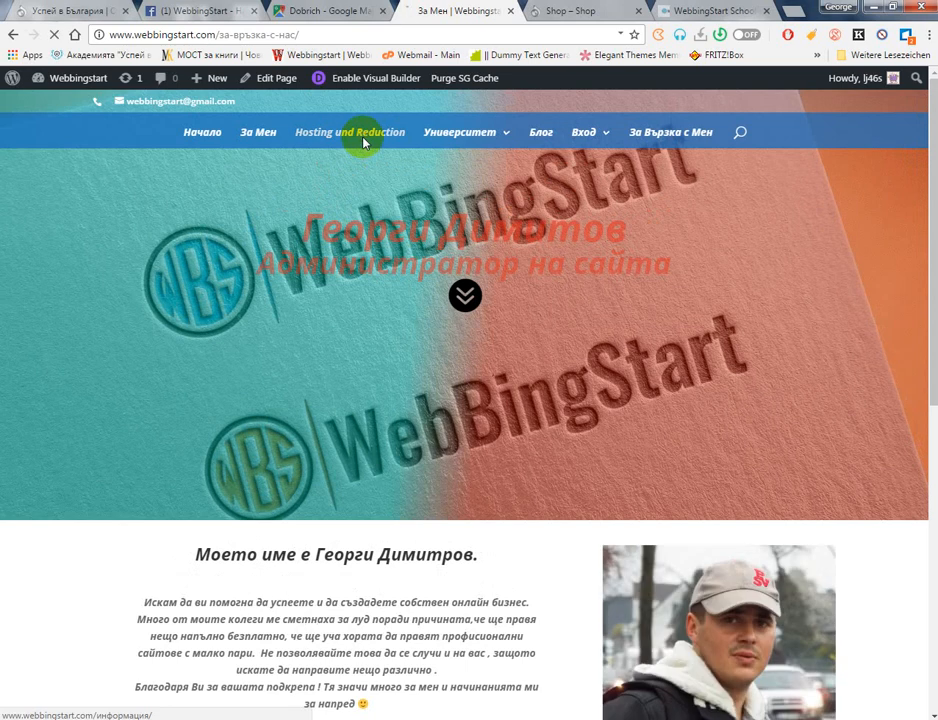
Open the Hosting und Reduction page and examine the three recommended hosting providers
click(365, 140)
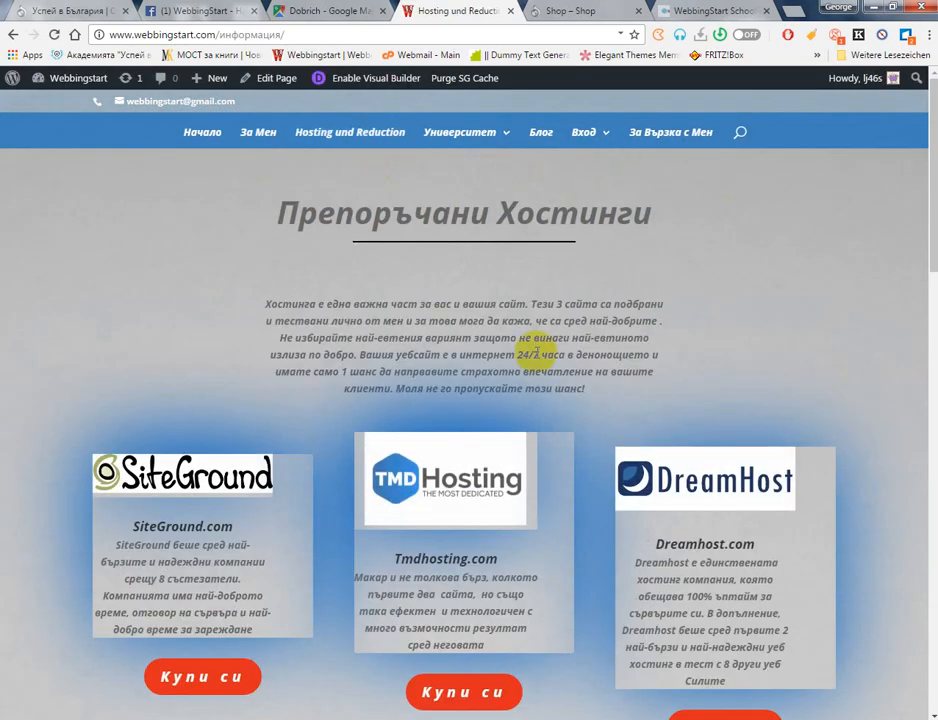
scroll(450, 365, down, 3)
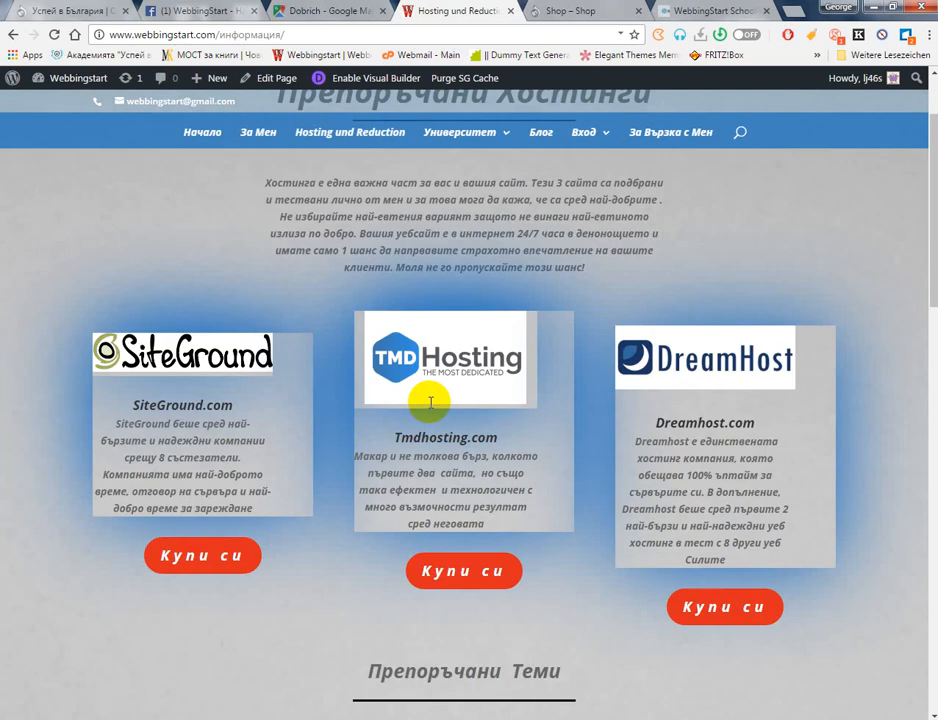
scroll(455, 370, up, 2)
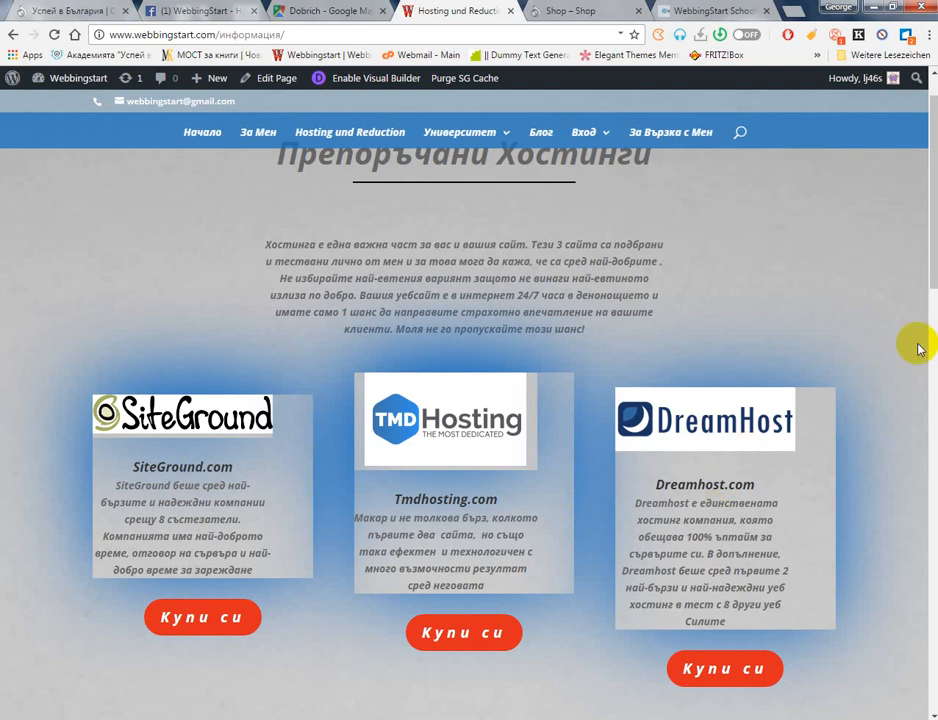
scroll(718, 430, down, 3)
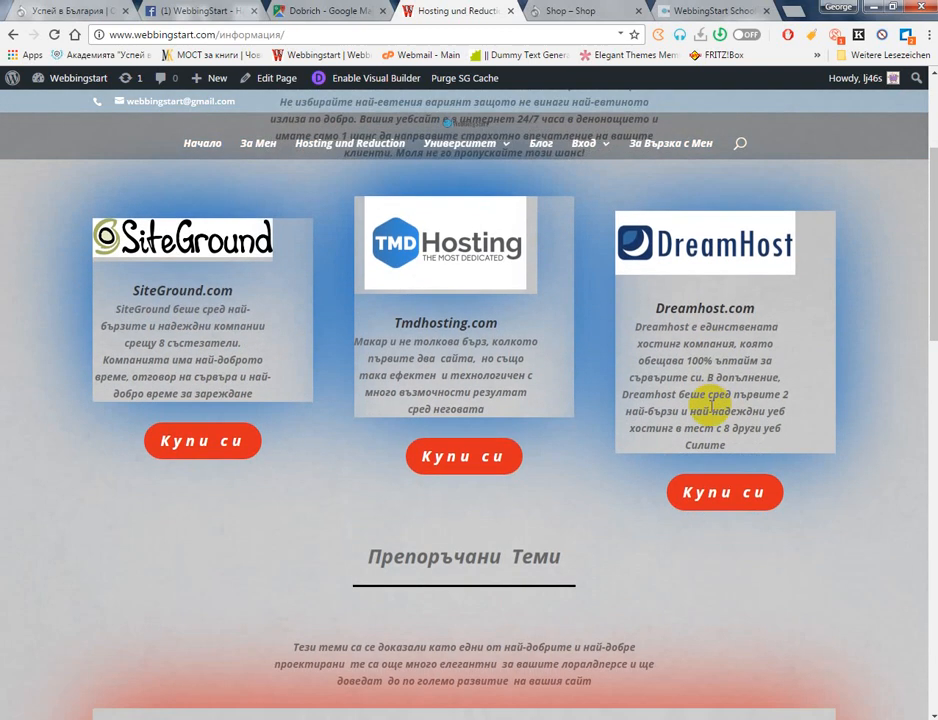
Examine the recommended Divi, Sydney and Shopisle themes and their descriptions in the Препоръчани Теми section
scroll(775, 410, down, 6)
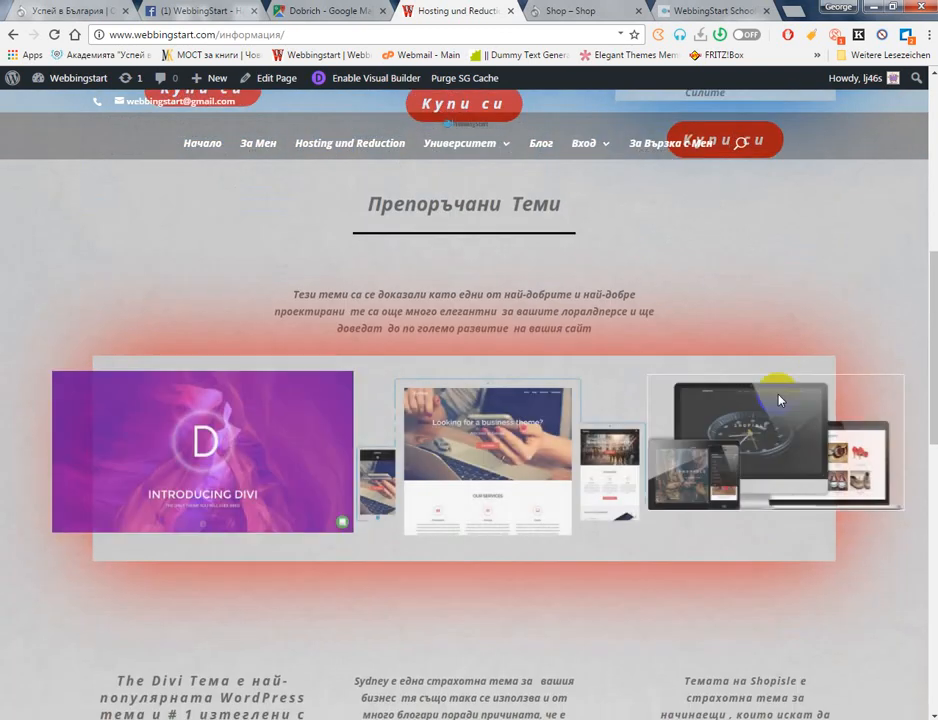
scroll(287, 514, down, 2)
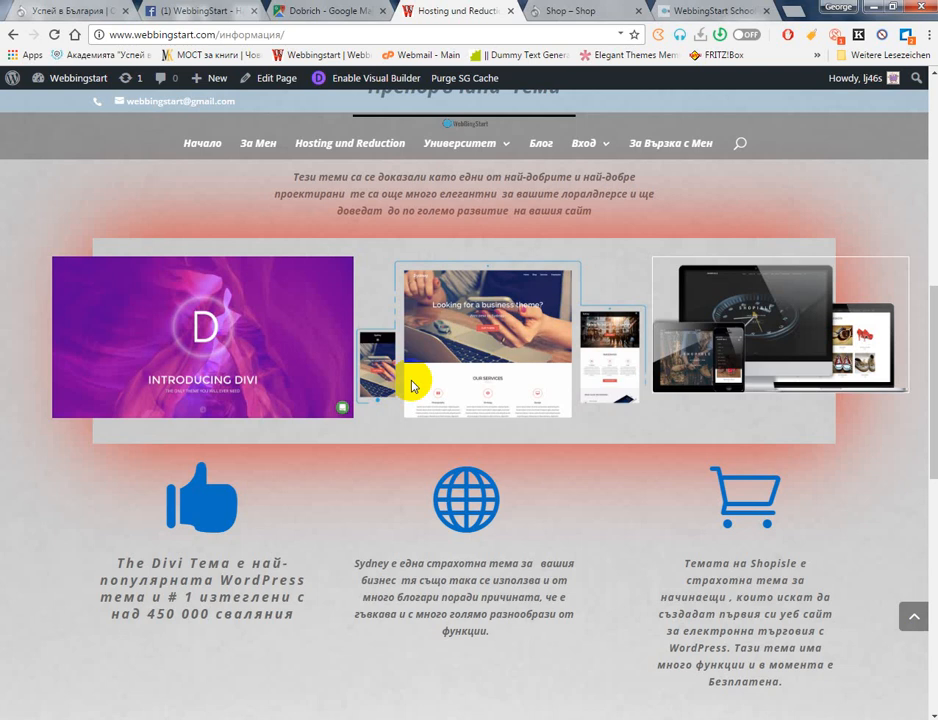
scroll(894, 494, down, 1)
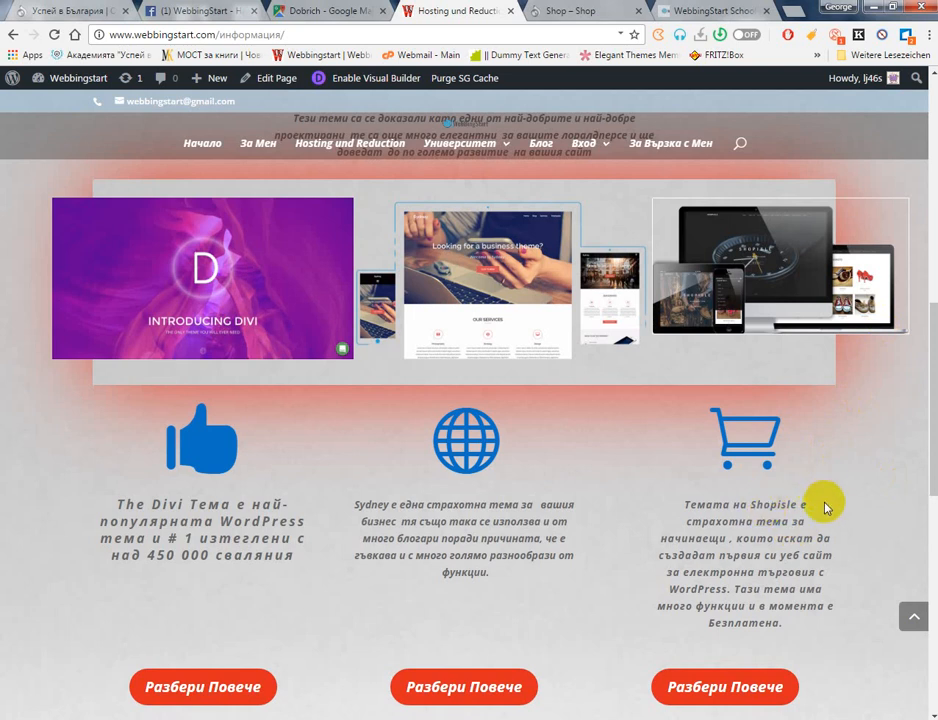
scroll(823, 500, down, 2)
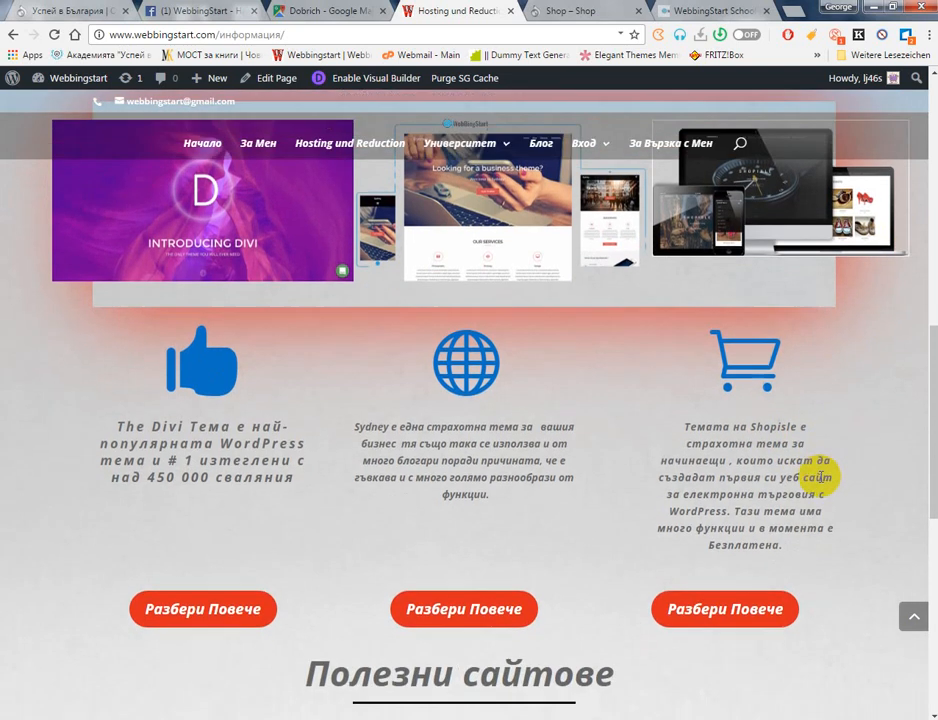
scroll(806, 415, up, 2)
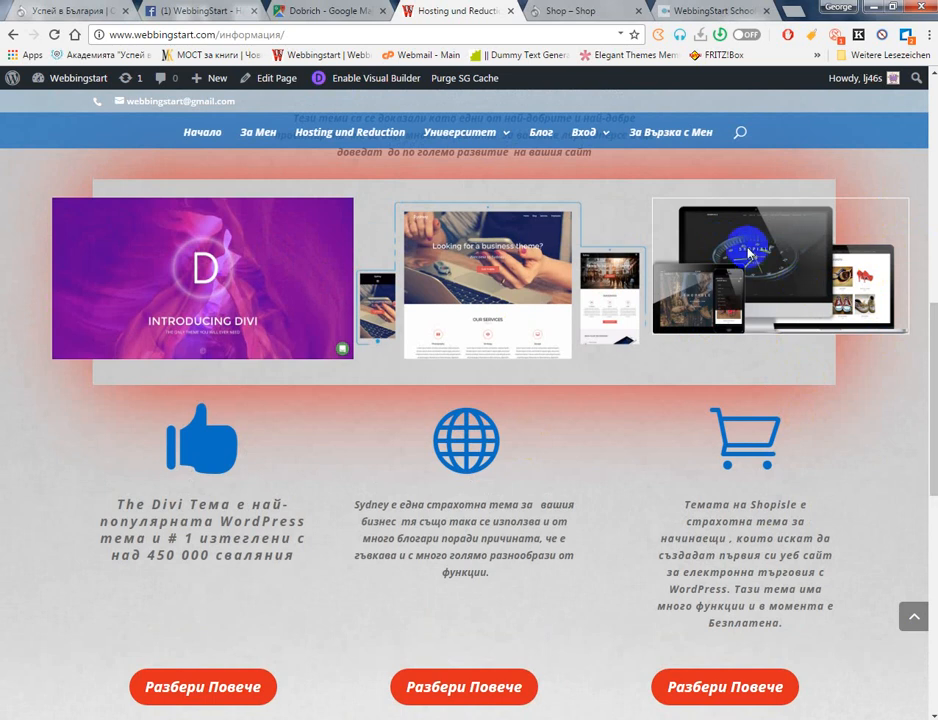
scroll(766, 250, down, 3)
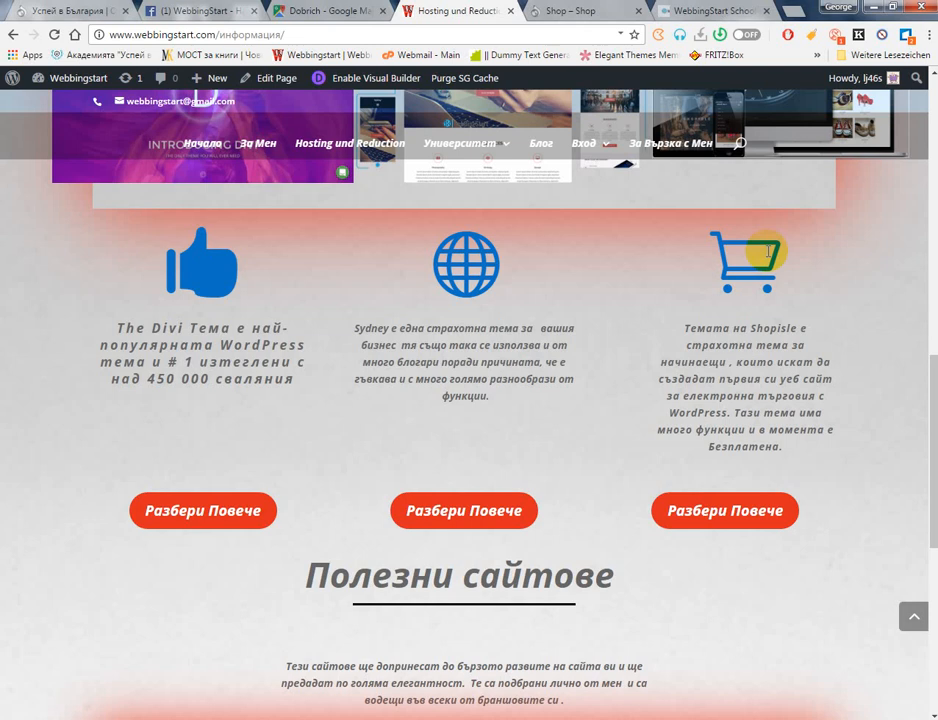
scroll(766, 252, up, 3)
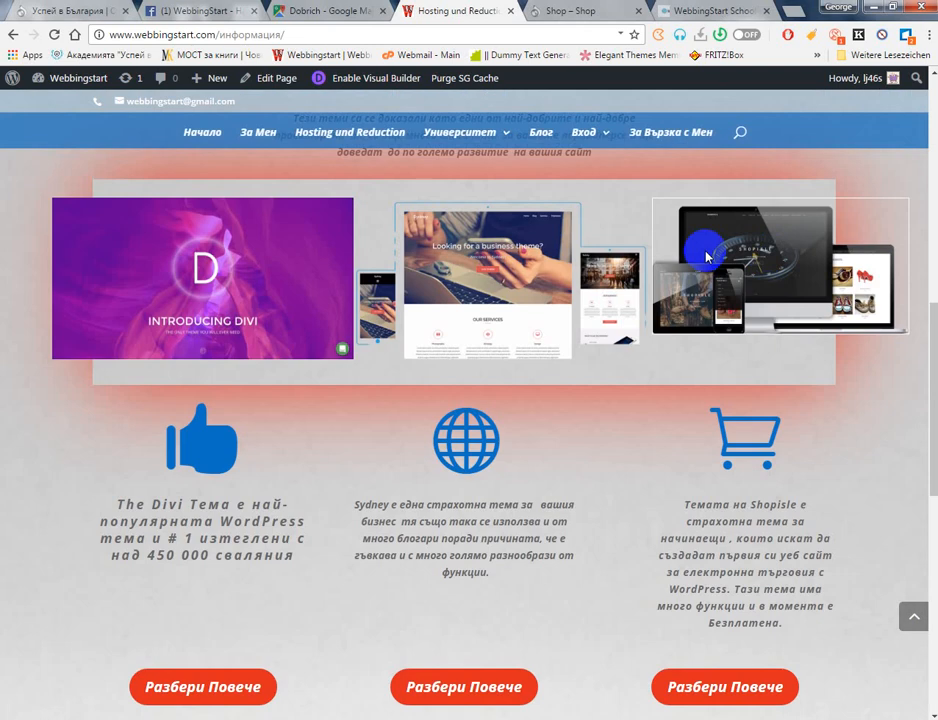
Switch to the ShopDemo1 store and look through its whole home page, including the product listing
click(590, 10)
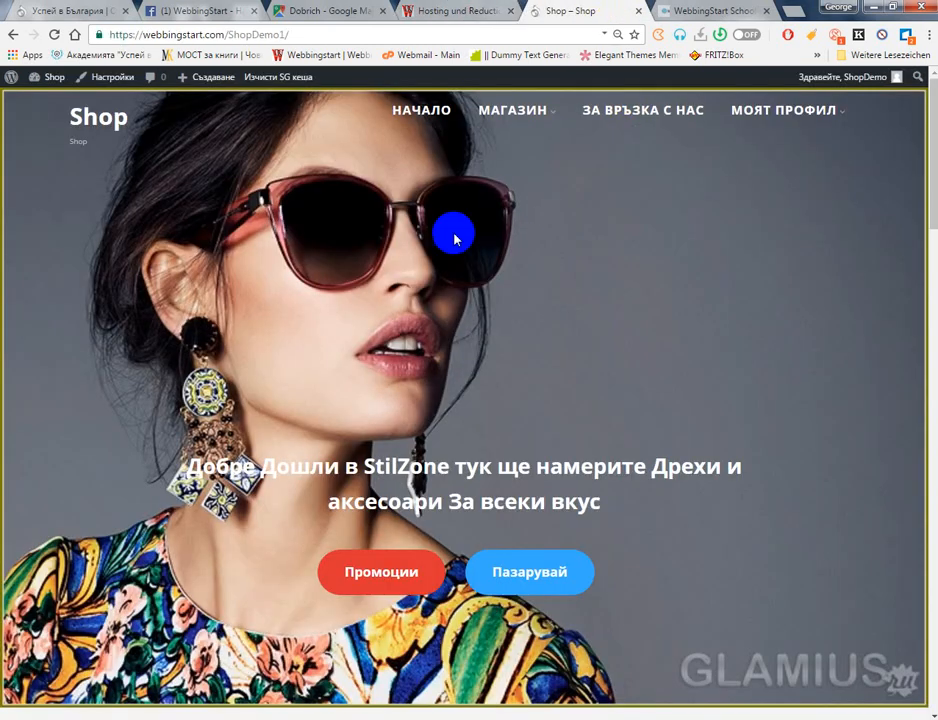
scroll(290, 307, down, 3)
scroll(290, 307, down, 15)
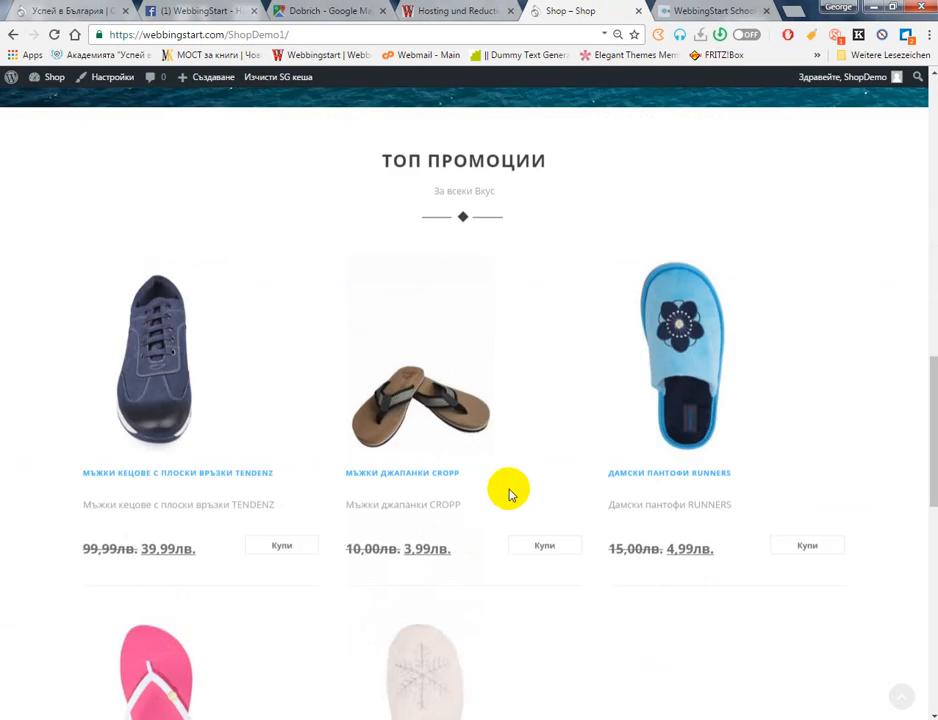
scroll(457, 516, down, 5)
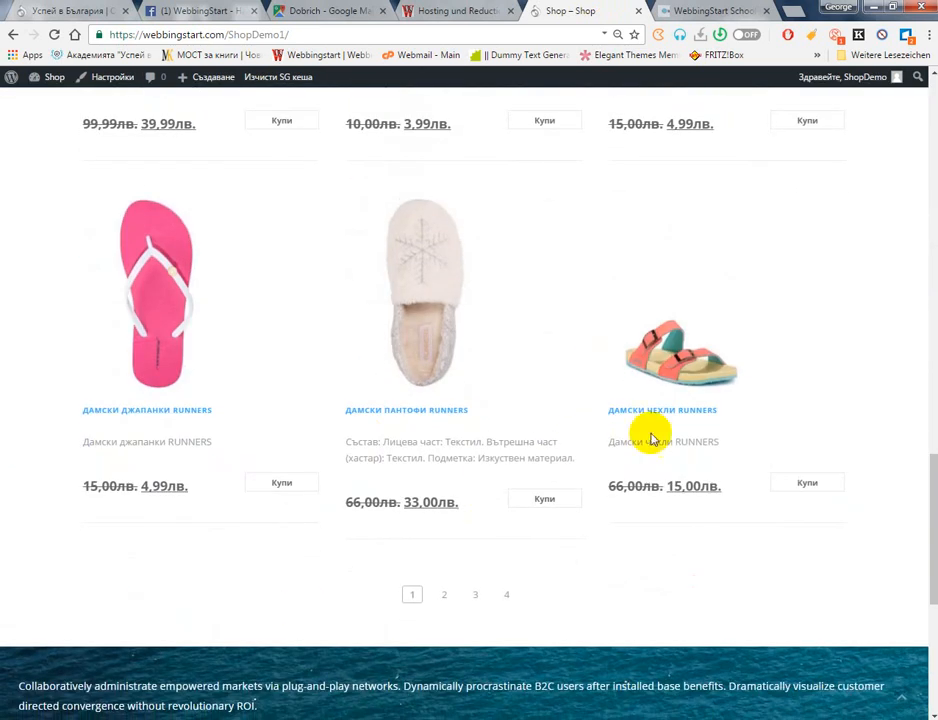
scroll(452, 558, down, 5)
scroll(469, 530, up, 12)
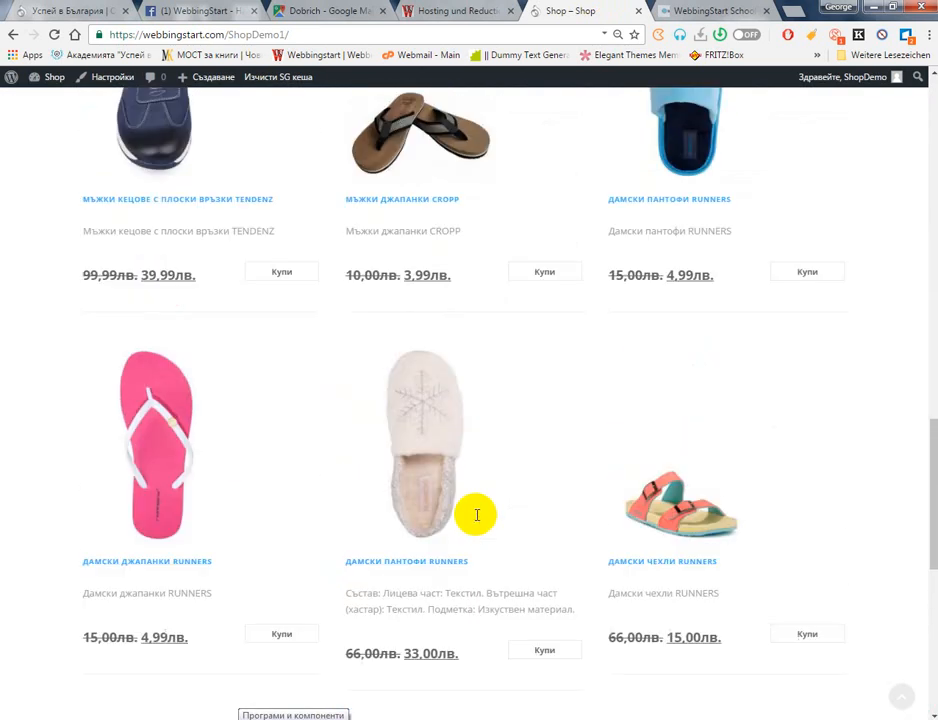
scroll(479, 515, up, 8)
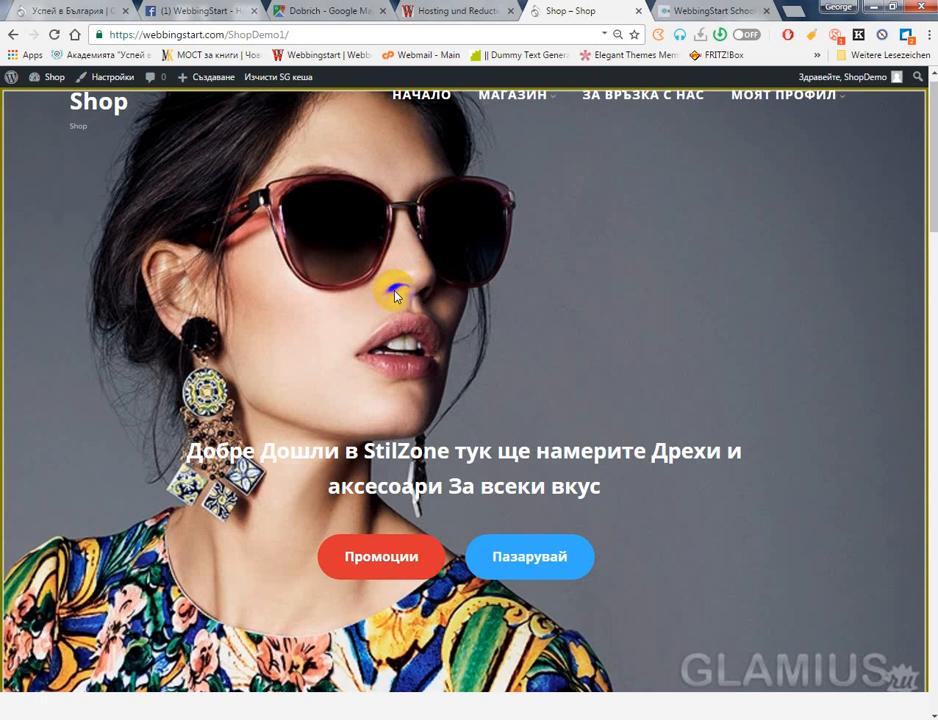
Examine the shop's welcome banner, monthly bag promotions and the start of the ТОП ПРОМОЦИИ section
scroll(392, 294, down, 2)
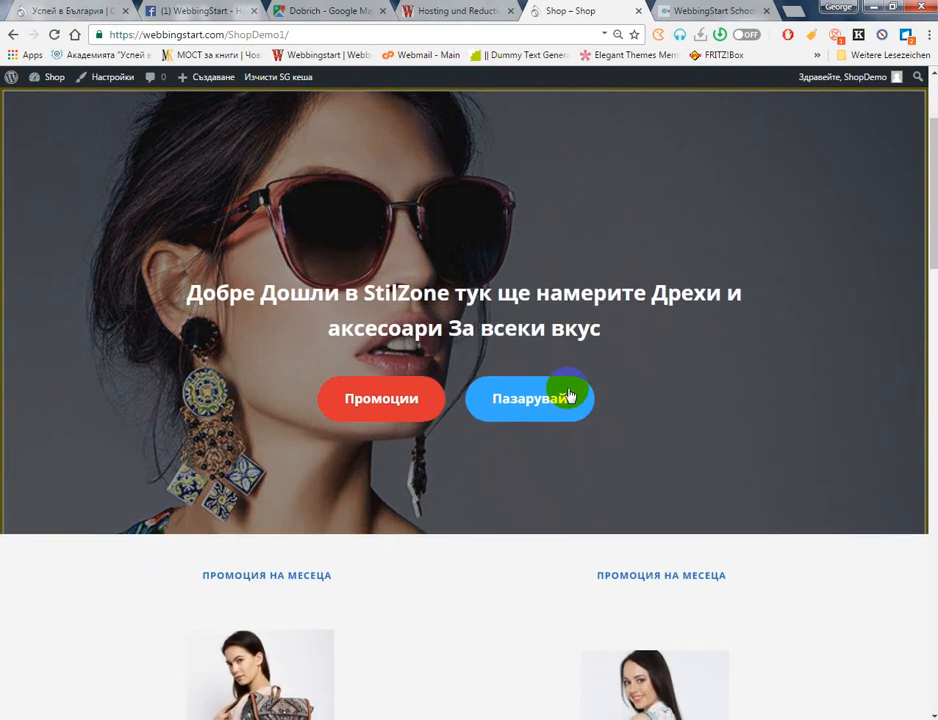
scroll(563, 393, down, 4)
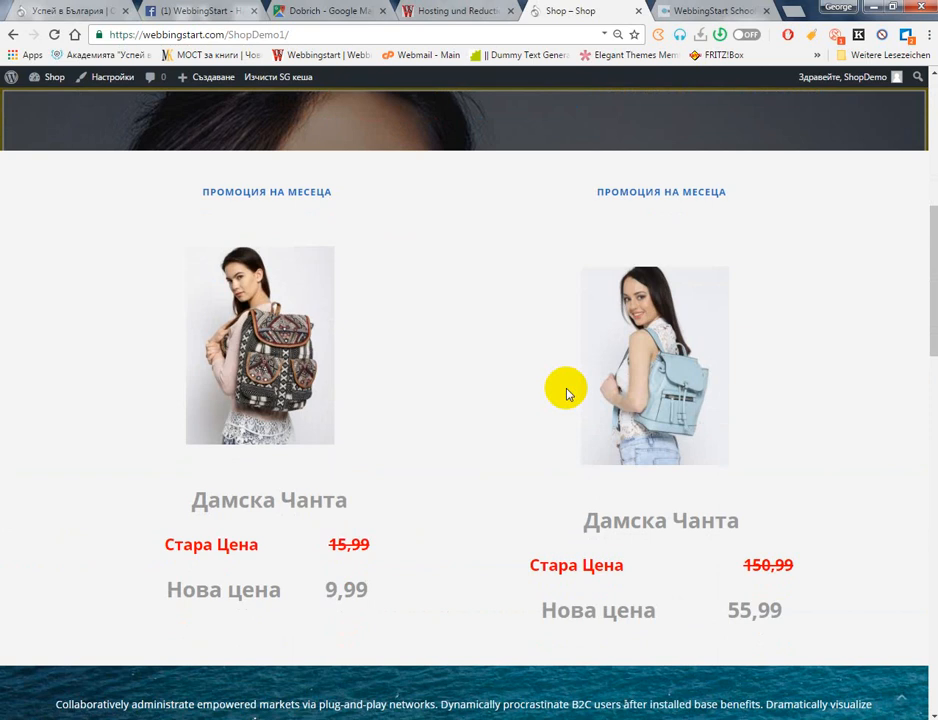
scroll(566, 393, down, 4)
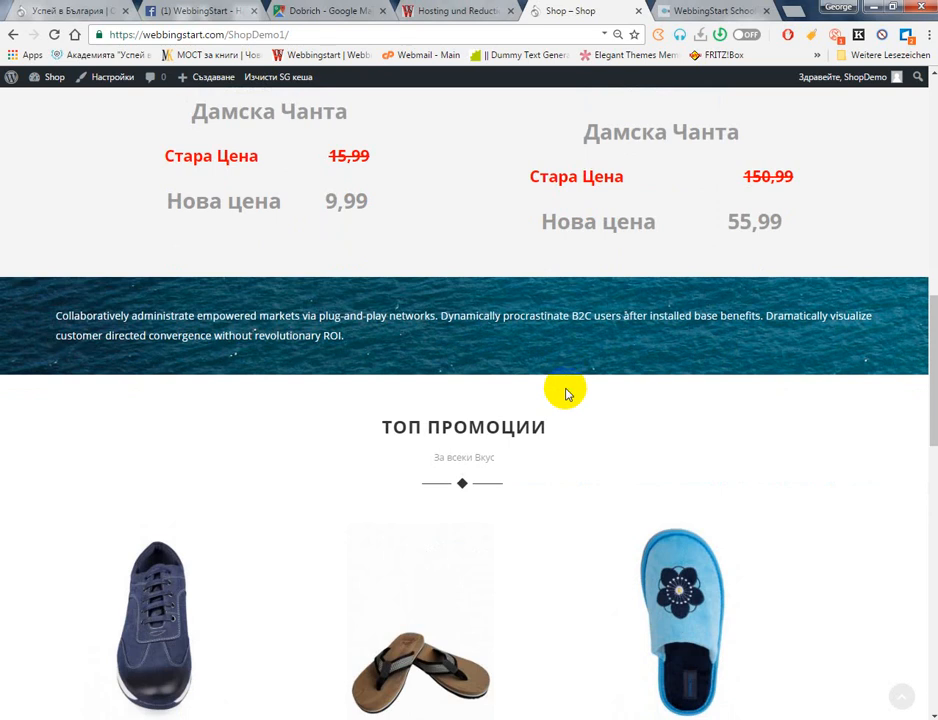
scroll(565, 393, up, 10)
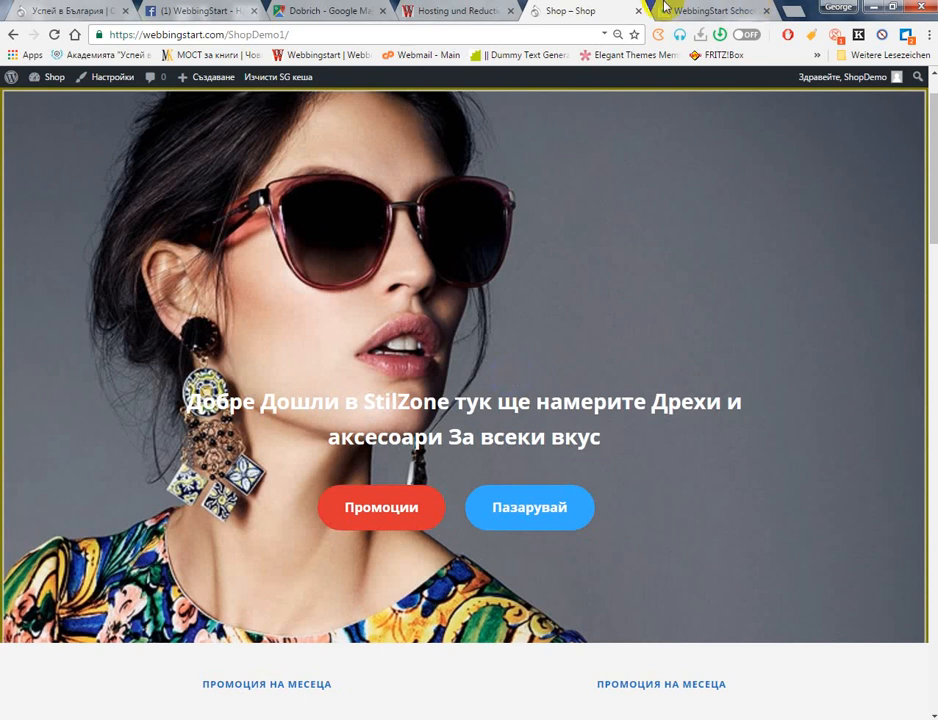
Return to the Hosting und Reduction page and open Unsplash.com from the Полезни сайтове section
click(465, 11)
scroll(440, 233, down, 7)
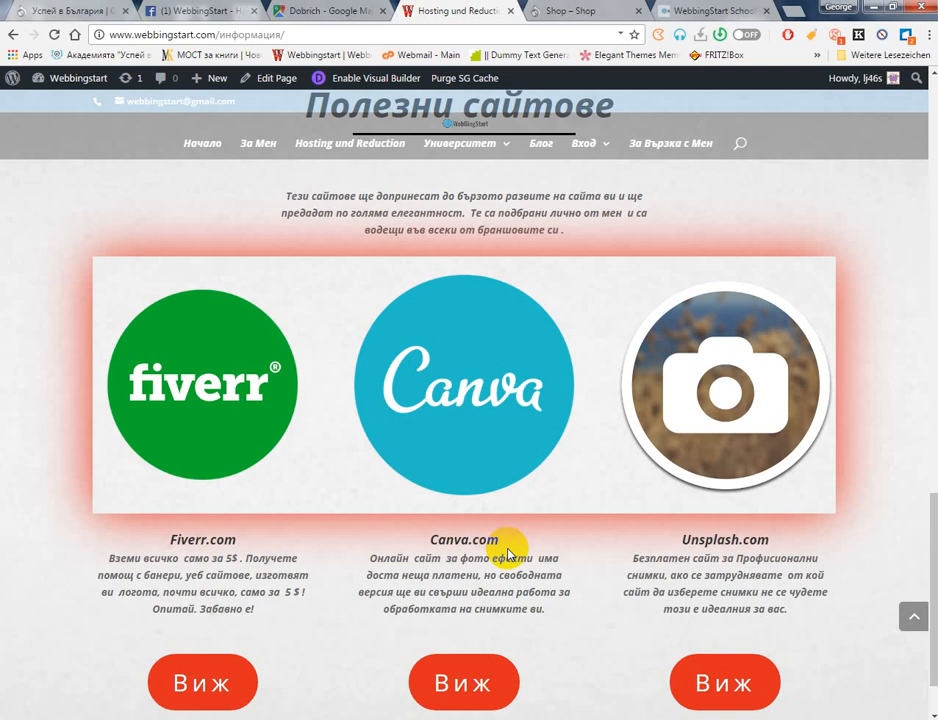
click(708, 680)
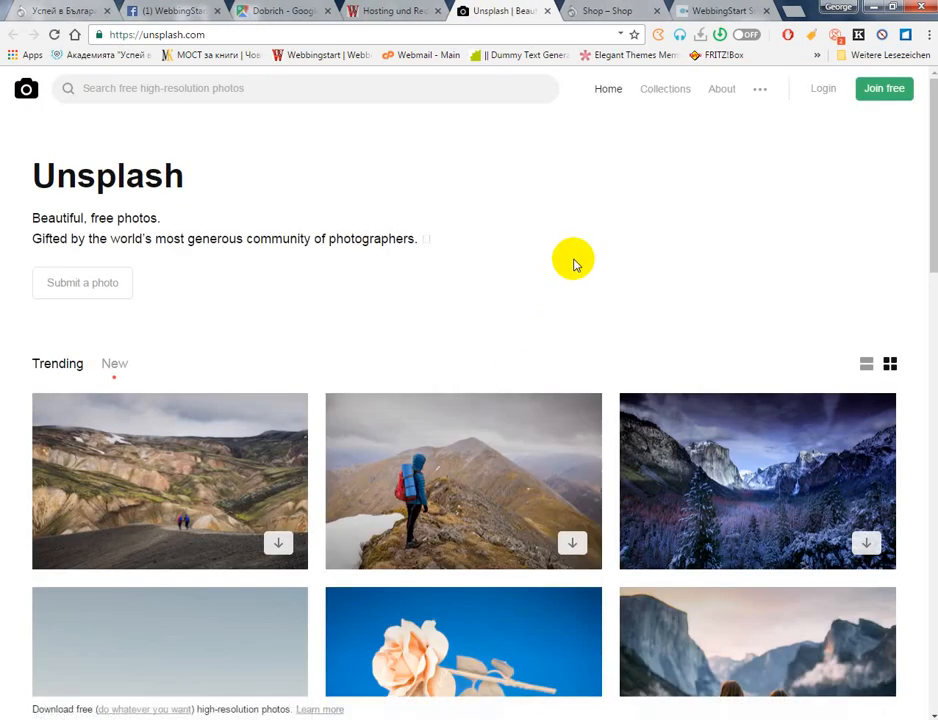
Browse the trending free photos on the Unsplash home page
scroll(165, 538, down, 15)
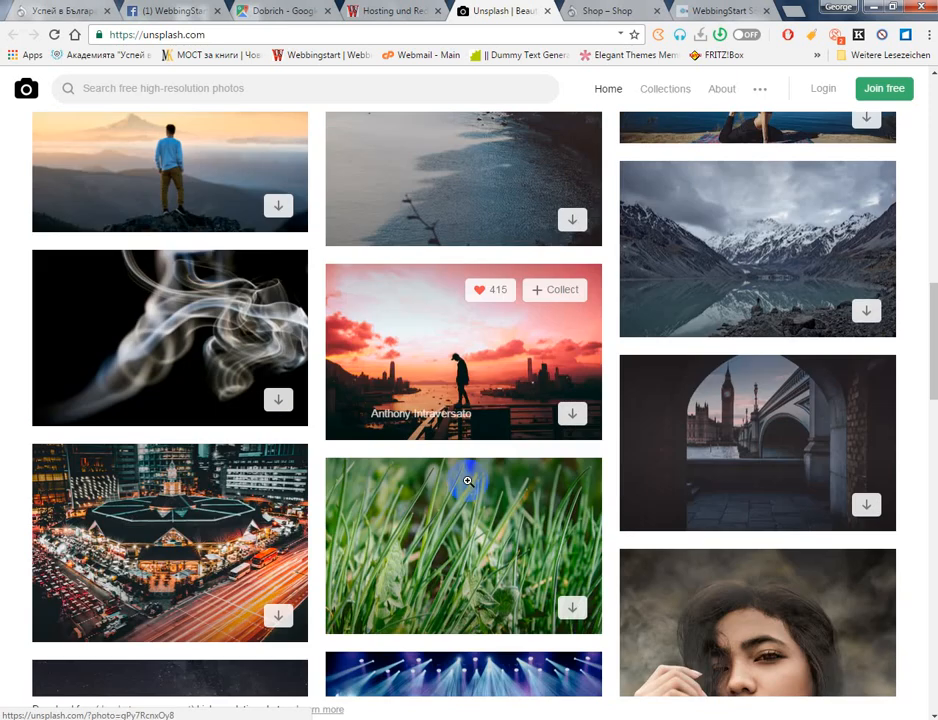
scroll(310, 530, down, 1)
scroll(444, 325, down, 4)
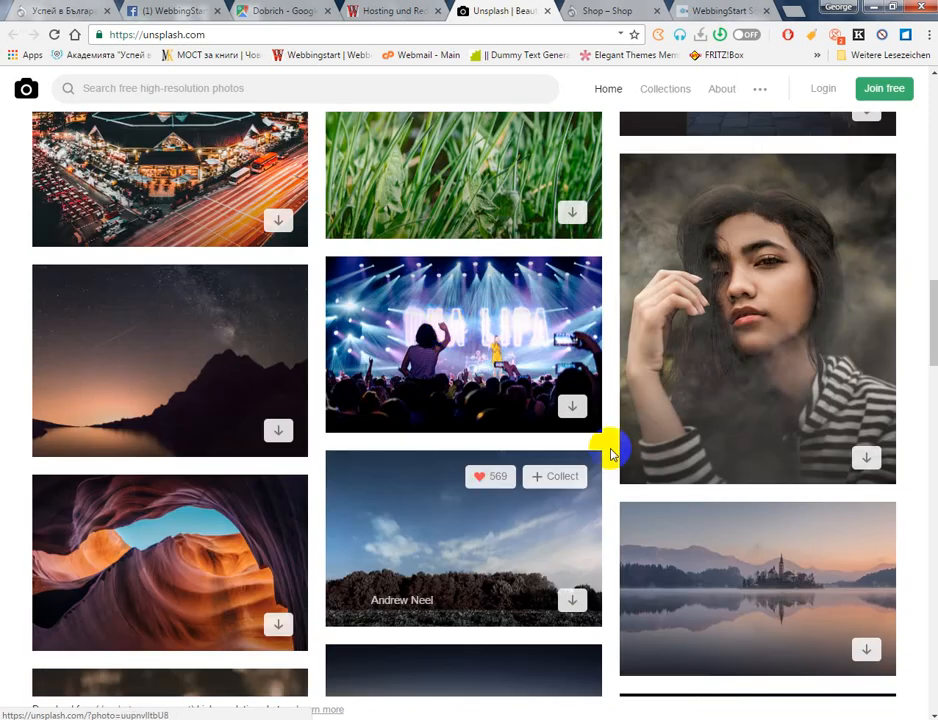
scroll(620, 455, down, 5)
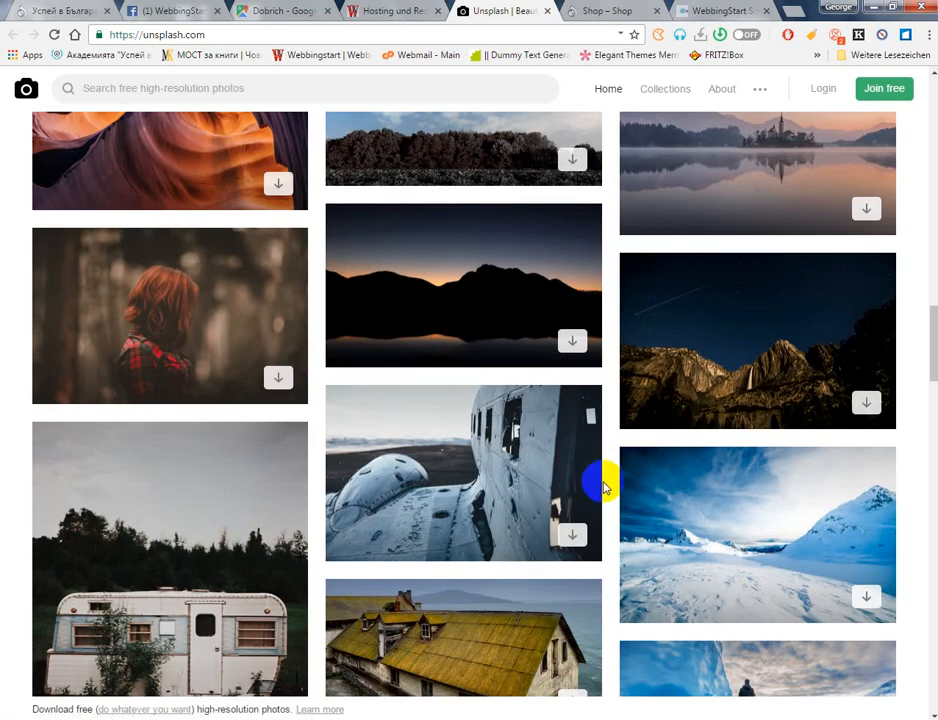
scroll(595, 500, down, 3)
scroll(593, 504, up, 9)
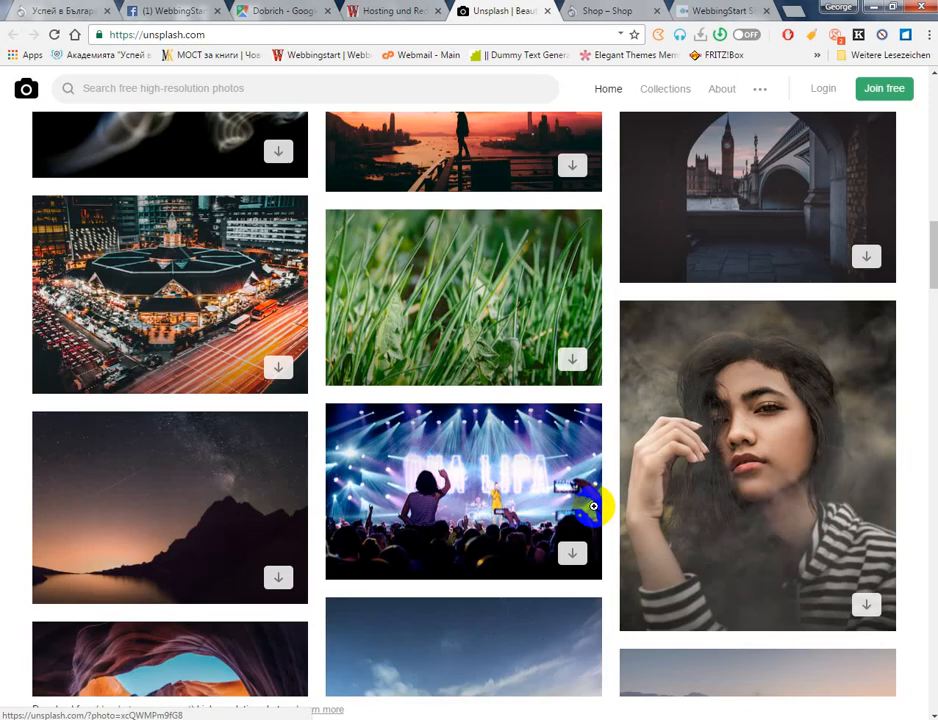
scroll(600, 490, up, 8)
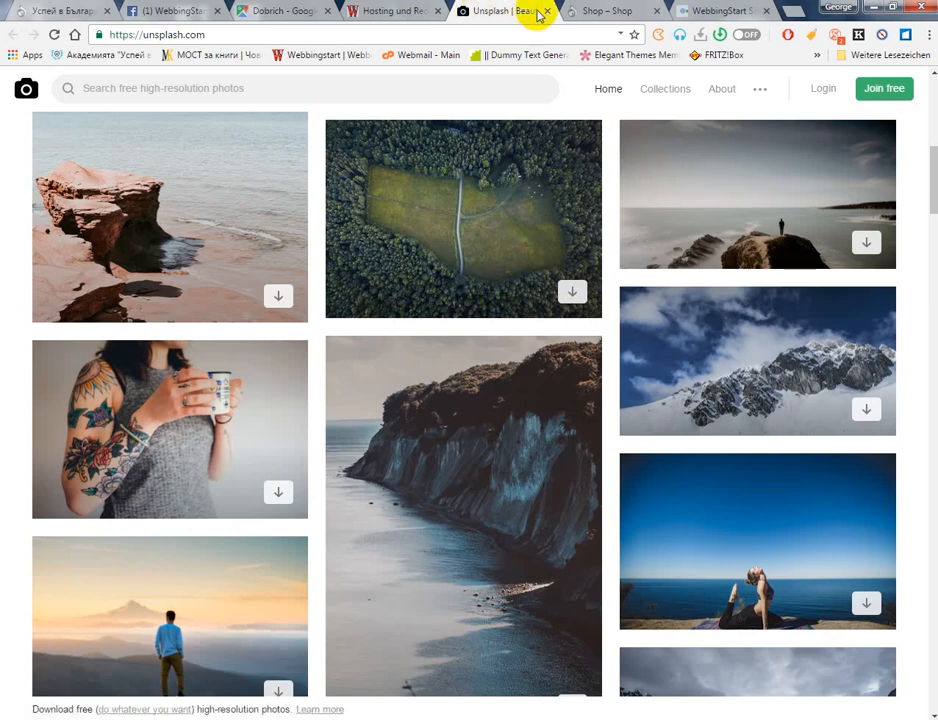
Leave Unsplash and go back to the Полезни сайтове section of the Hosting und Reduction page
click(390, 11)
scroll(549, 230, up, 2)
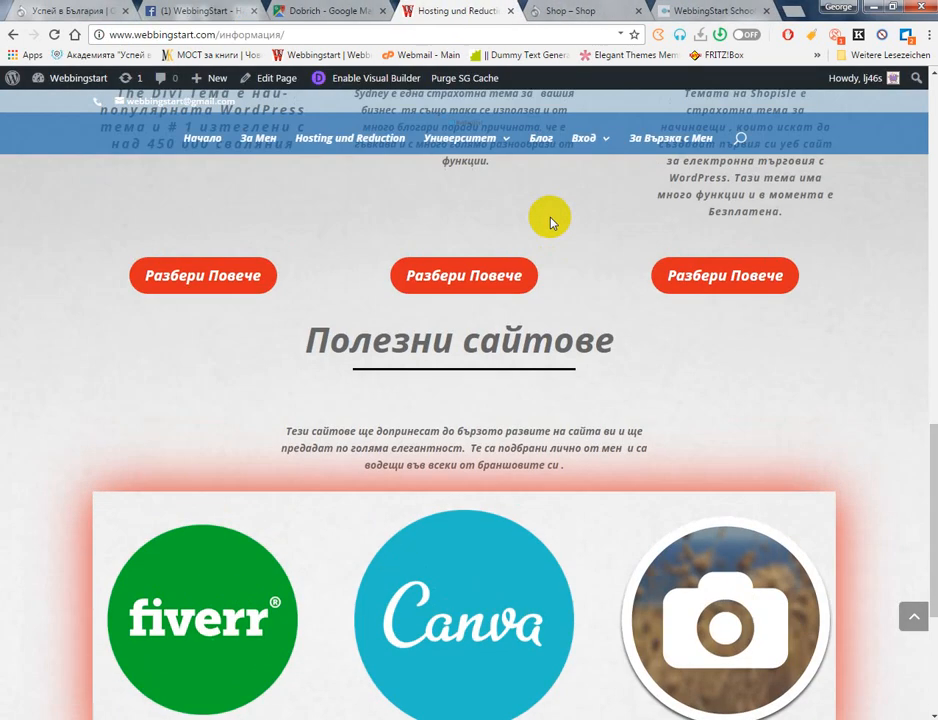
mouse_move(470, 136)
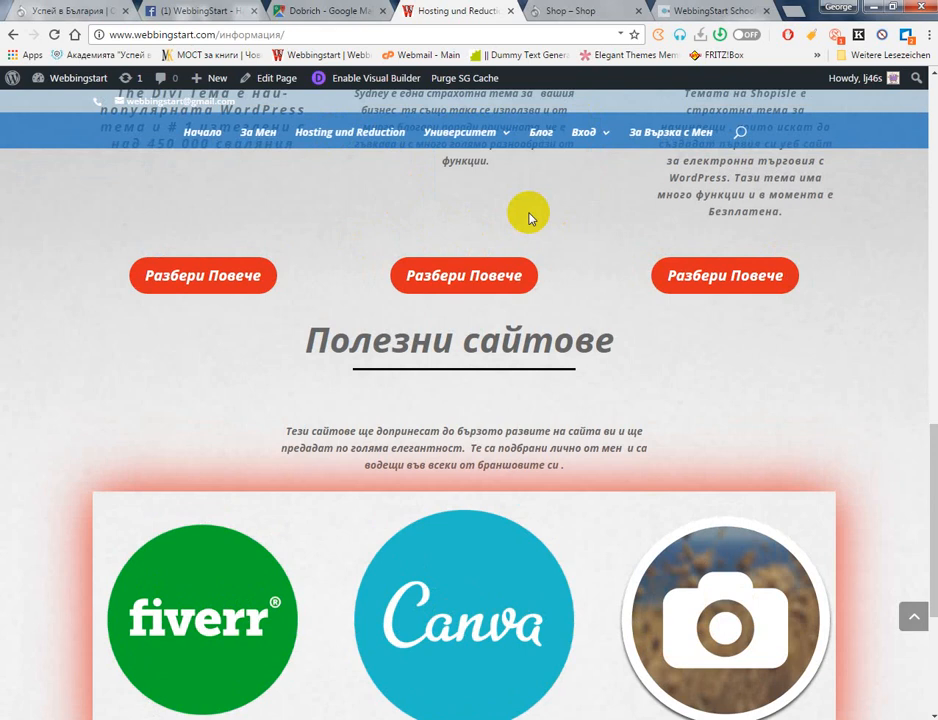
Switch to the WebbingStart Facebook page and look through its cover and profile photo posts
click(181, 13)
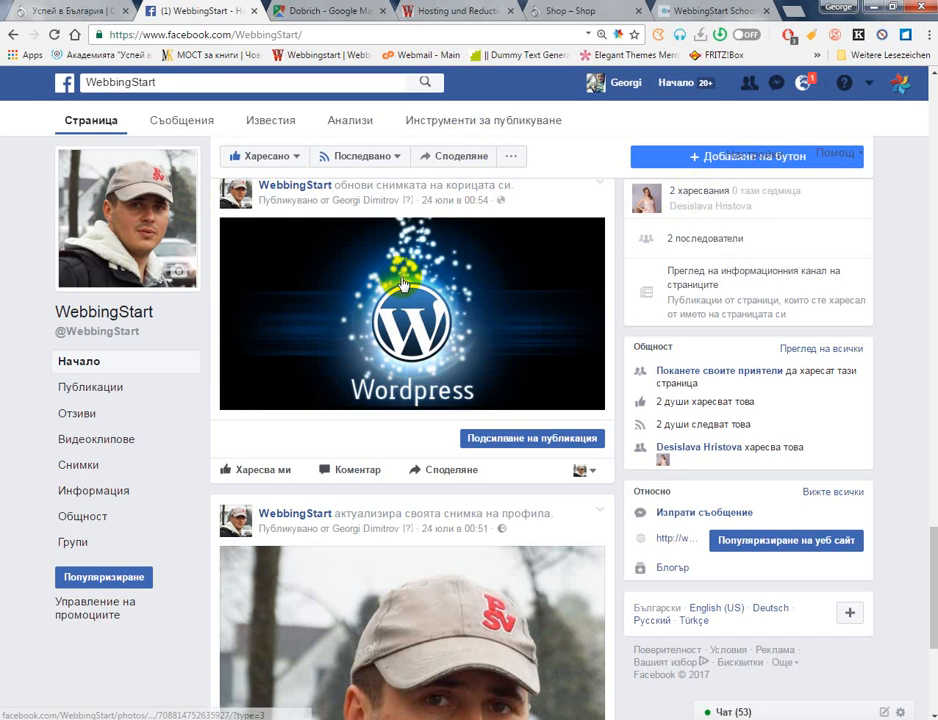
scroll(403, 285, down, 3)
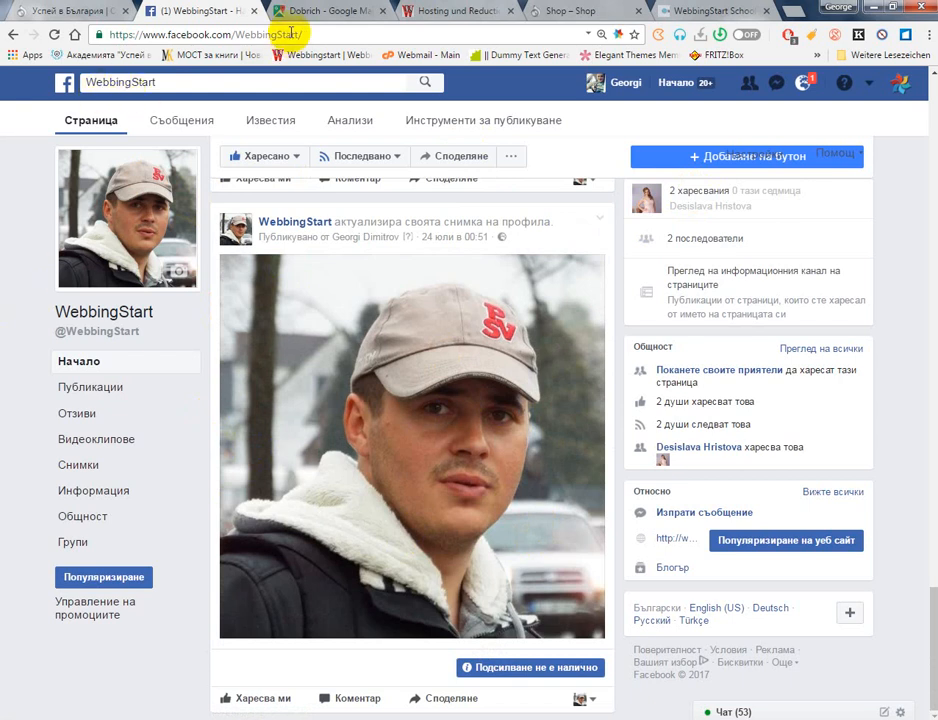
Return to the demo shop and look through its home page from the banner down to the footer map
click(446, 8)
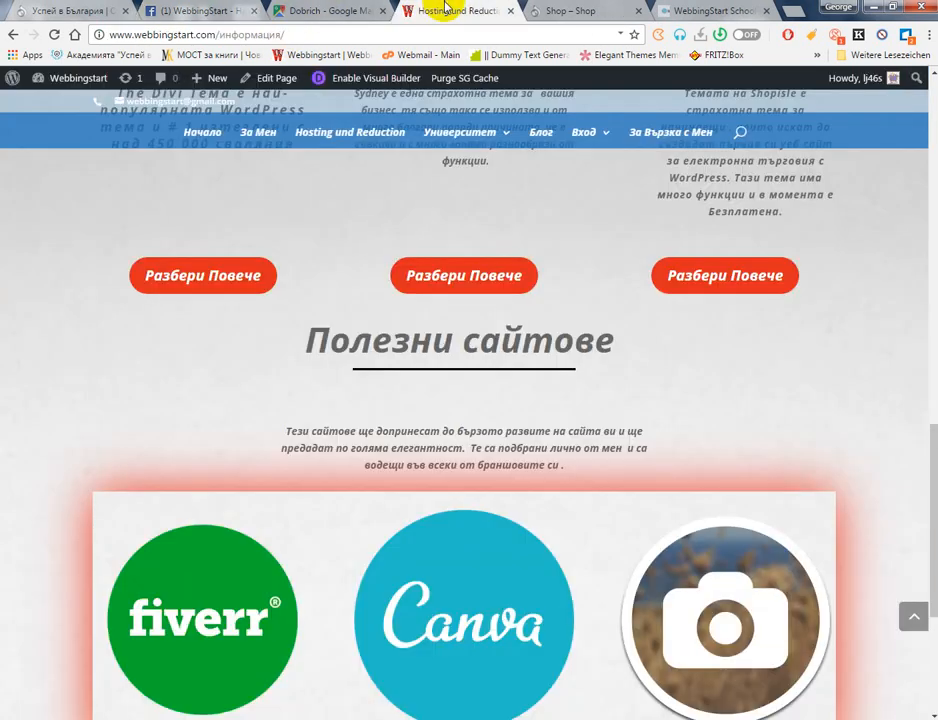
click(540, 8)
scroll(424, 336, down, 2)
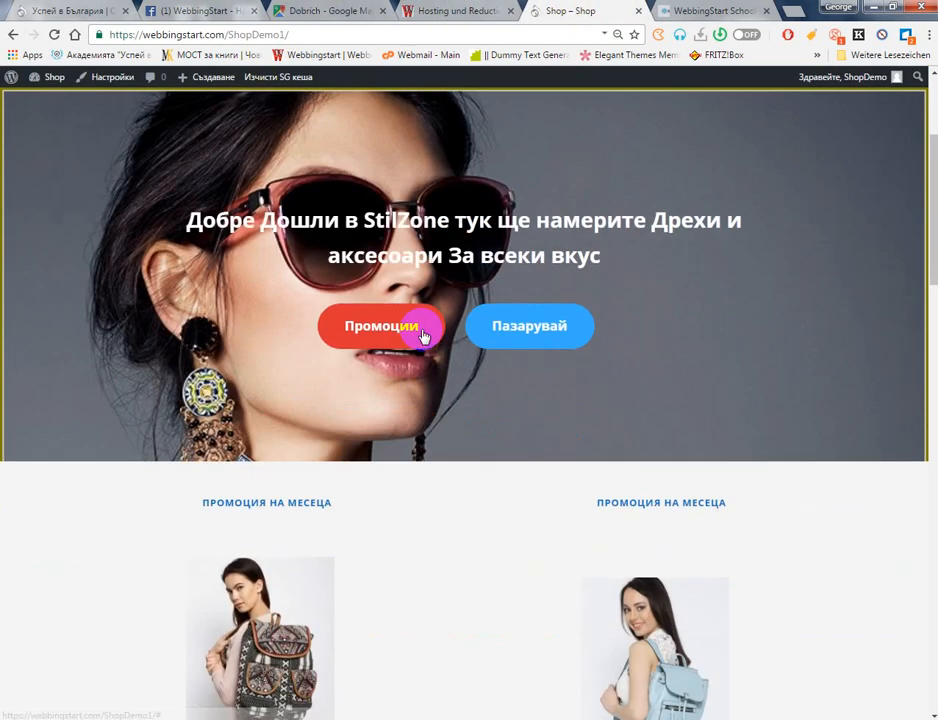
scroll(424, 336, down, 20)
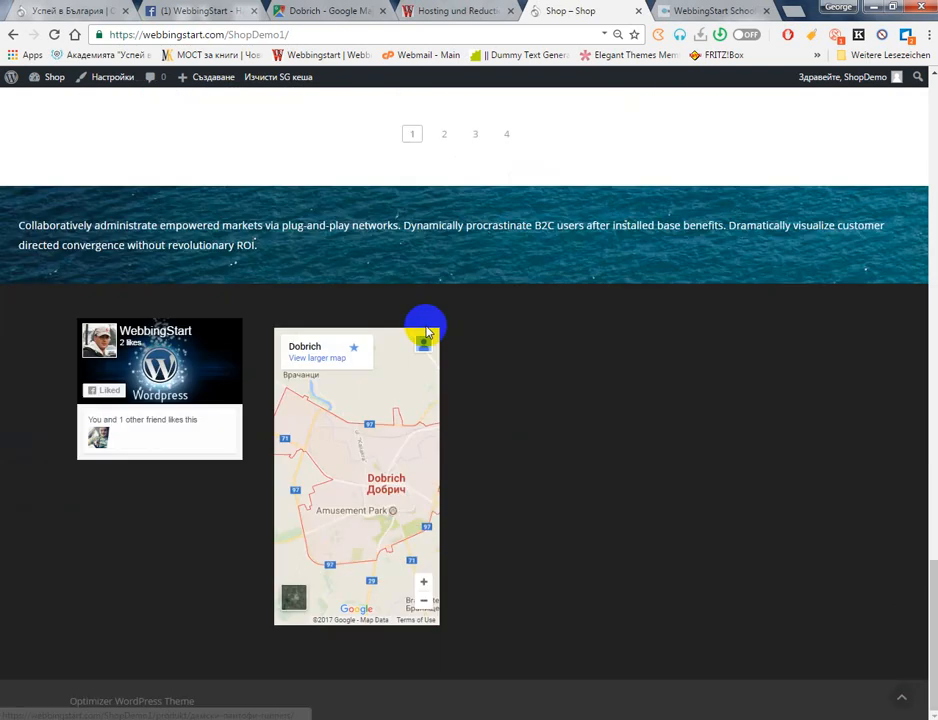
scroll(426, 332, up, 20)
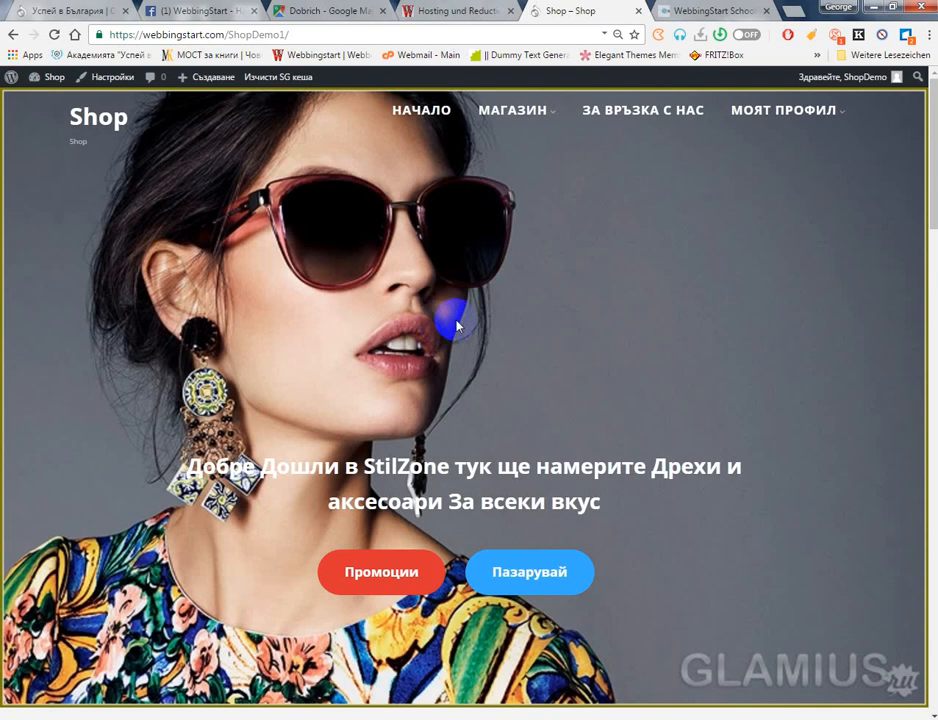
Open the demo shop's ЗА ВРЪЗКА С НАС page and look over its contact form and footer
click(652, 113)
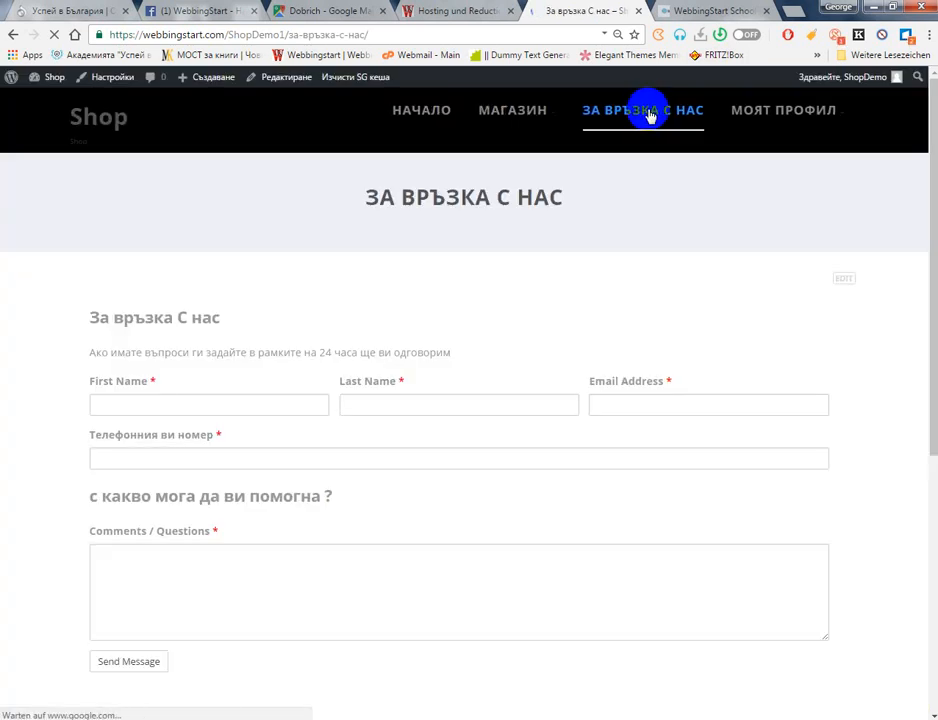
scroll(140, 300, down, 3)
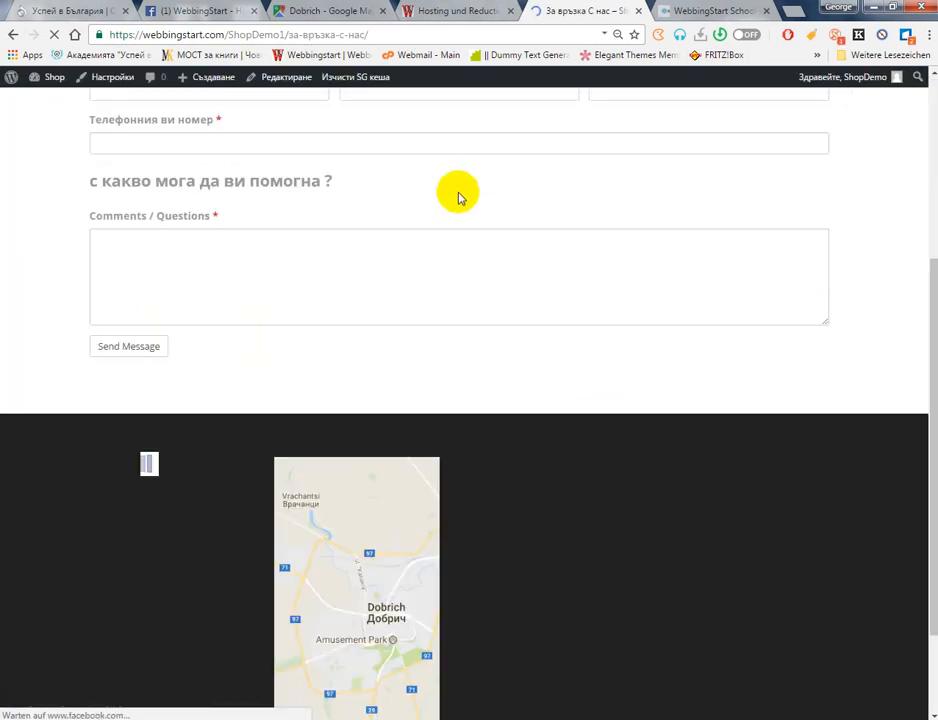
scroll(458, 197, up, 3)
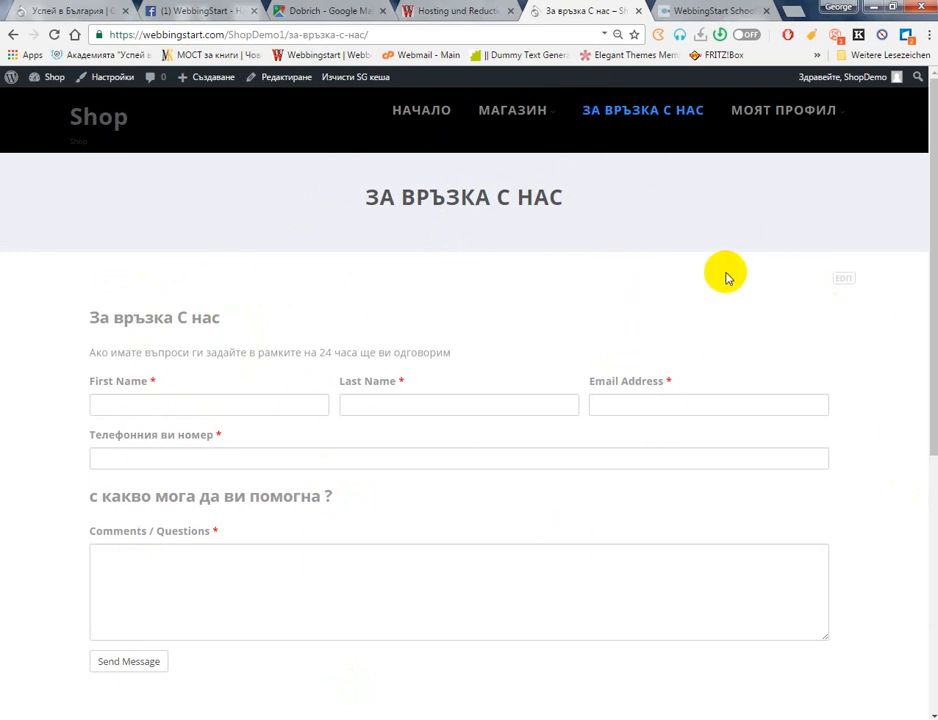
Open the shop's КОЛИЧКА page and remove the GWINNER two-piece swimsuit from the cart
mouse_move(795, 119)
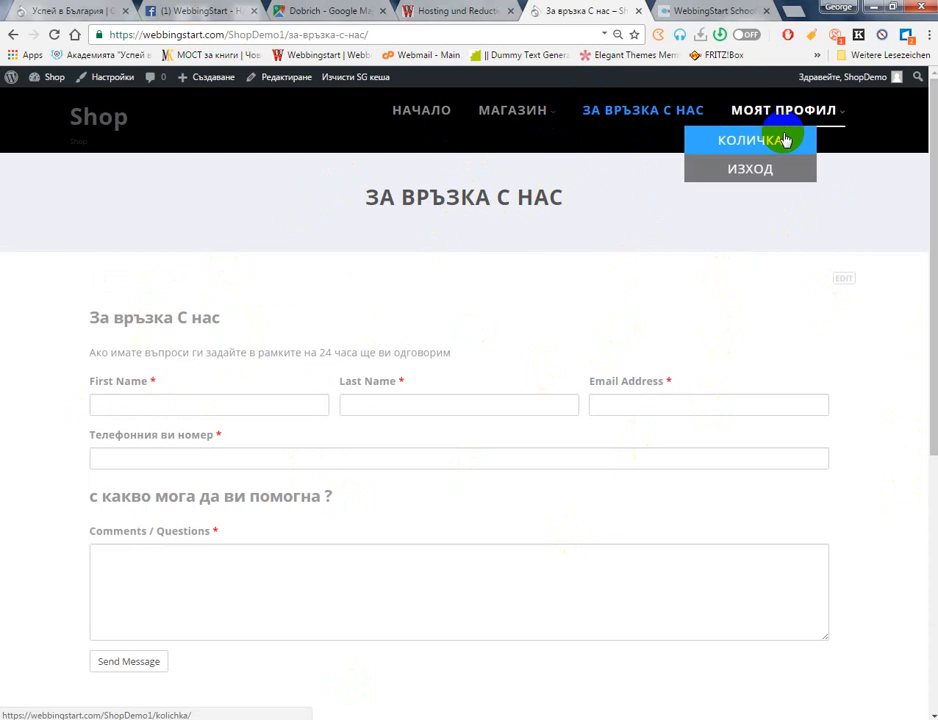
click(785, 140)
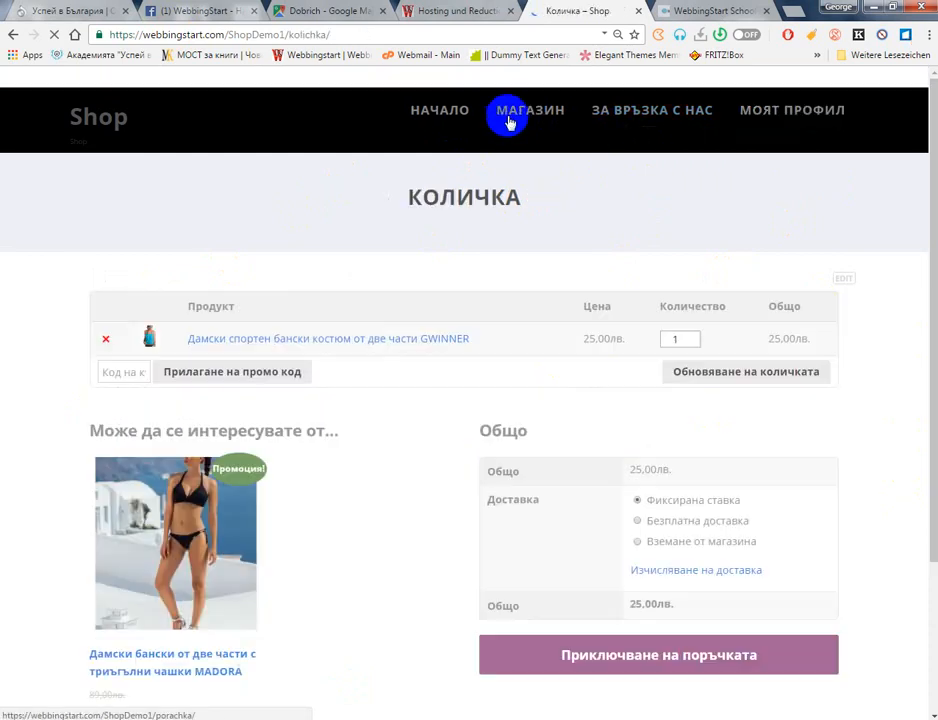
click(105, 341)
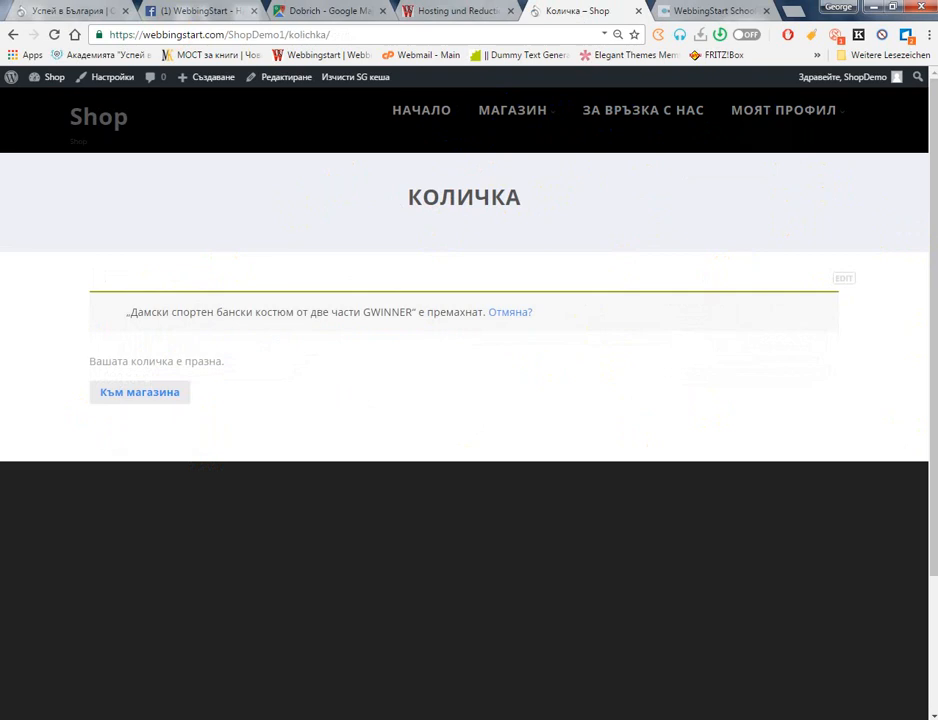
View the МАГАЗИН product categories and the cart page, and return to the shop's home page
mouse_move(498, 109)
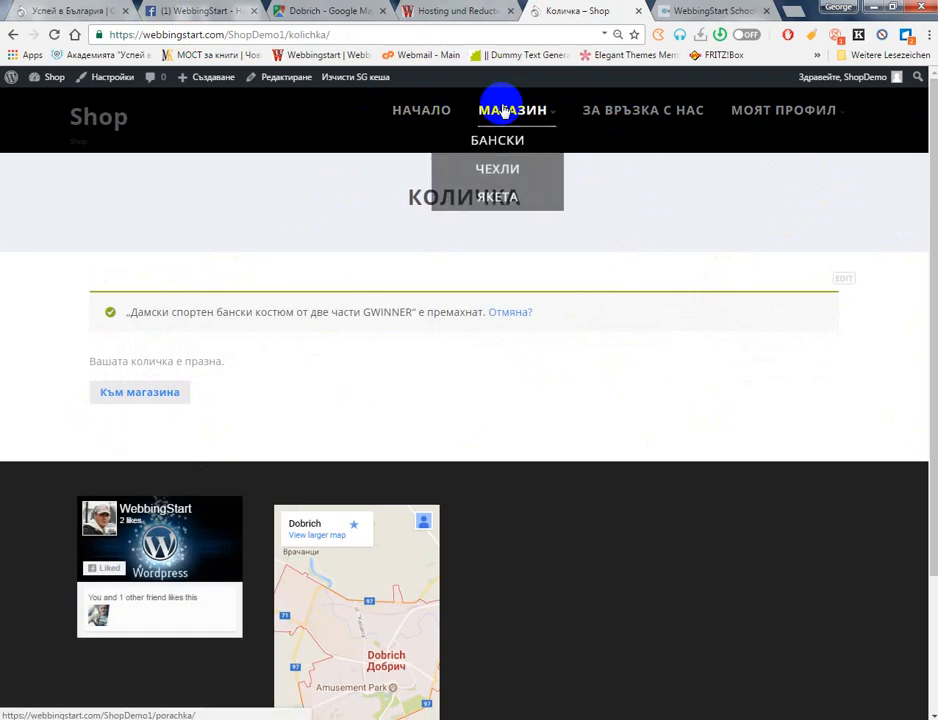
scroll(583, 346, down, 2)
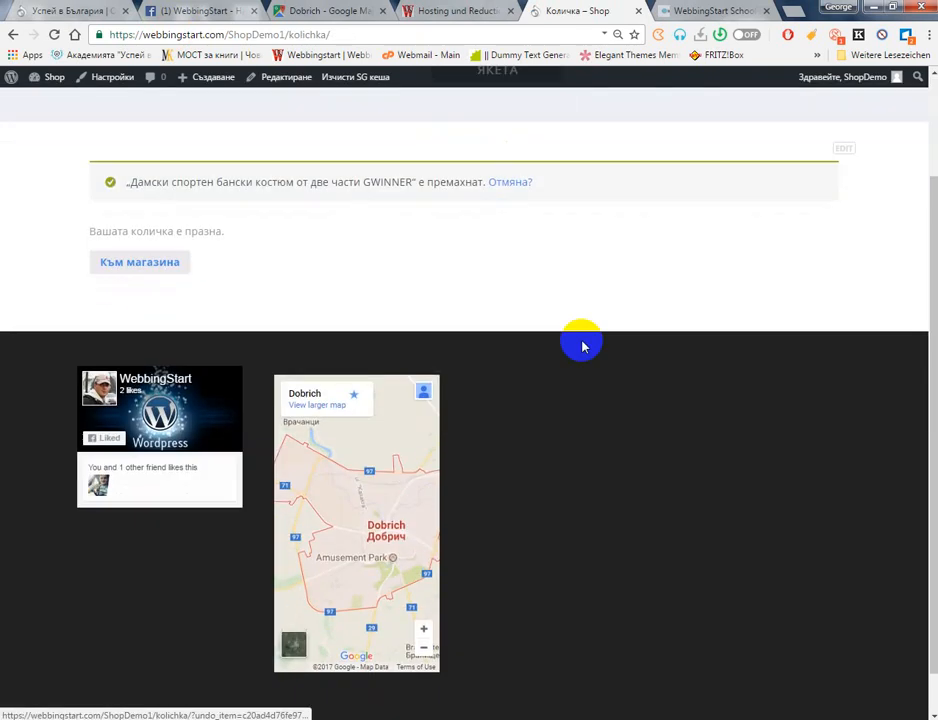
scroll(665, 180, up, 2)
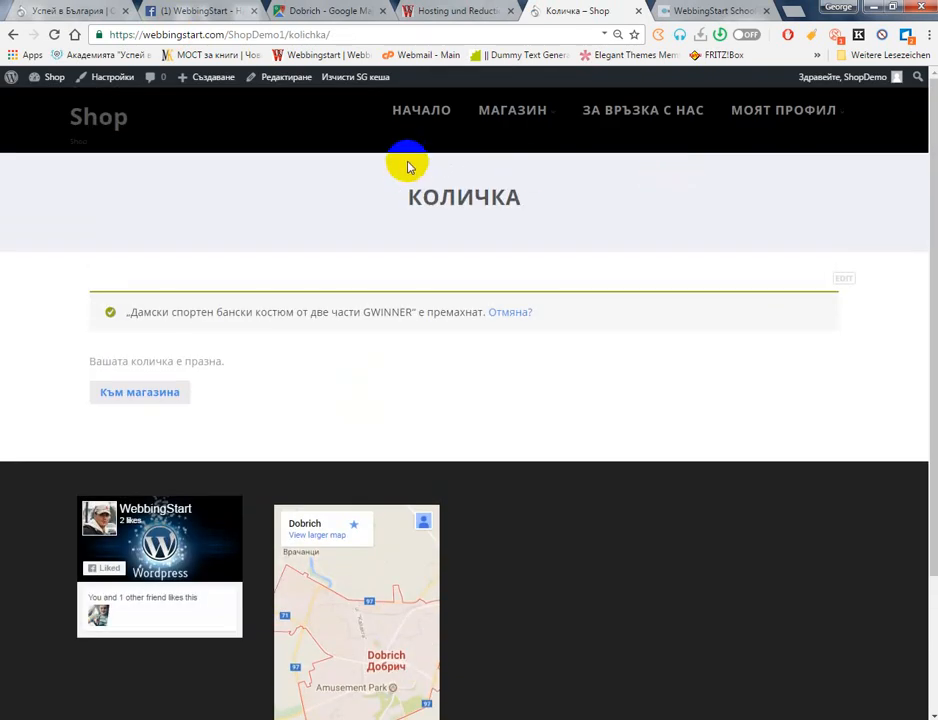
click(422, 114)
Switch to the WebbingStart School site and look through its home page
click(683, 10)
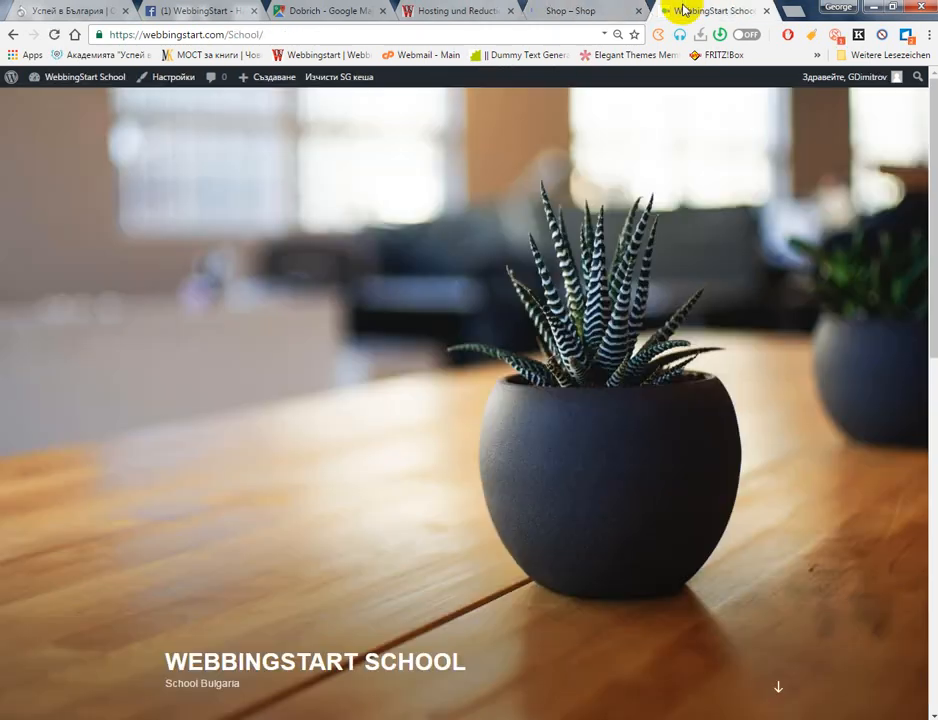
scroll(262, 234, down, 5)
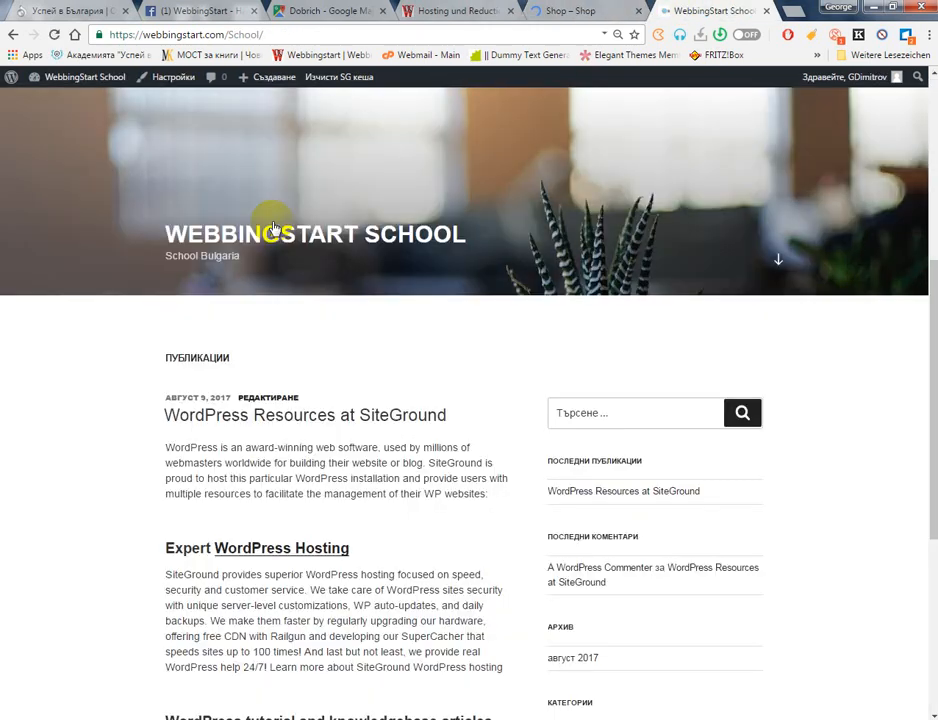
scroll(274, 227, up, 5)
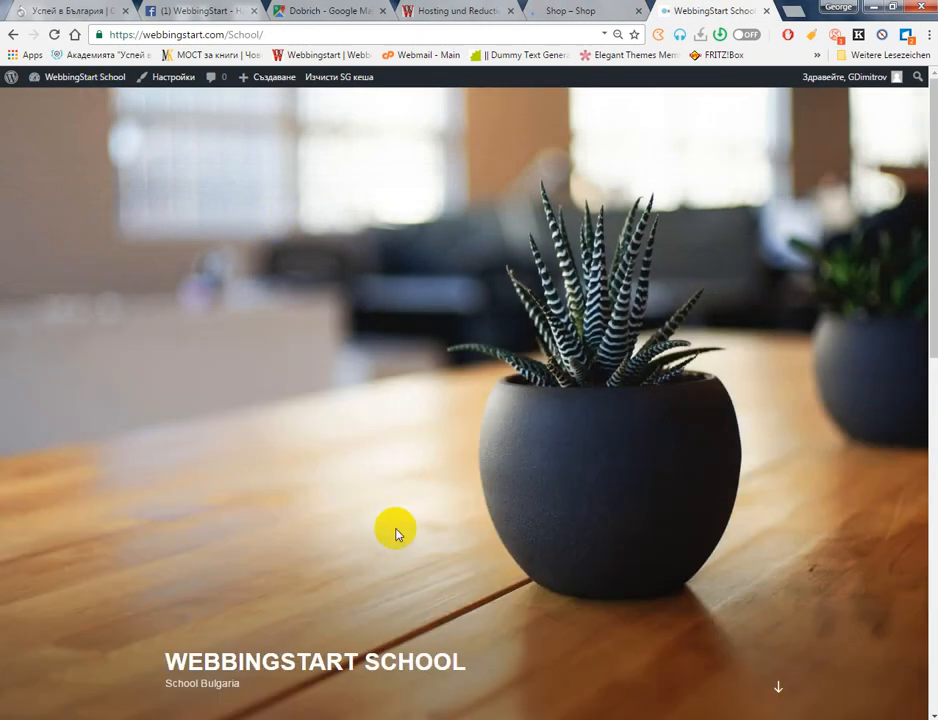
Enter the WebbingStart School dashboard and show its installed themes
click(95, 78)
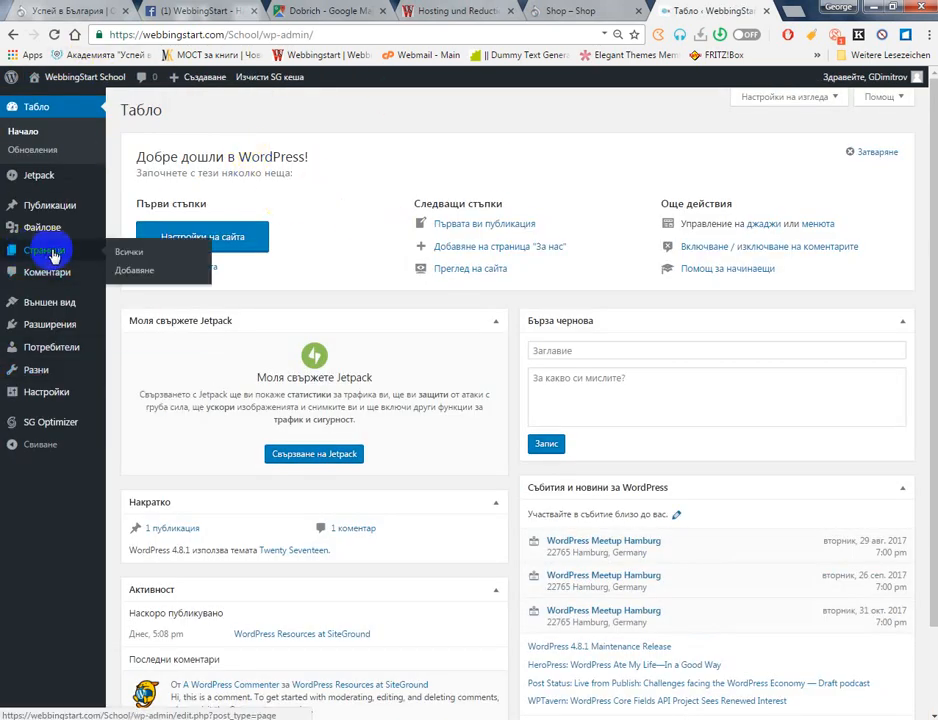
mouse_move(20, 311)
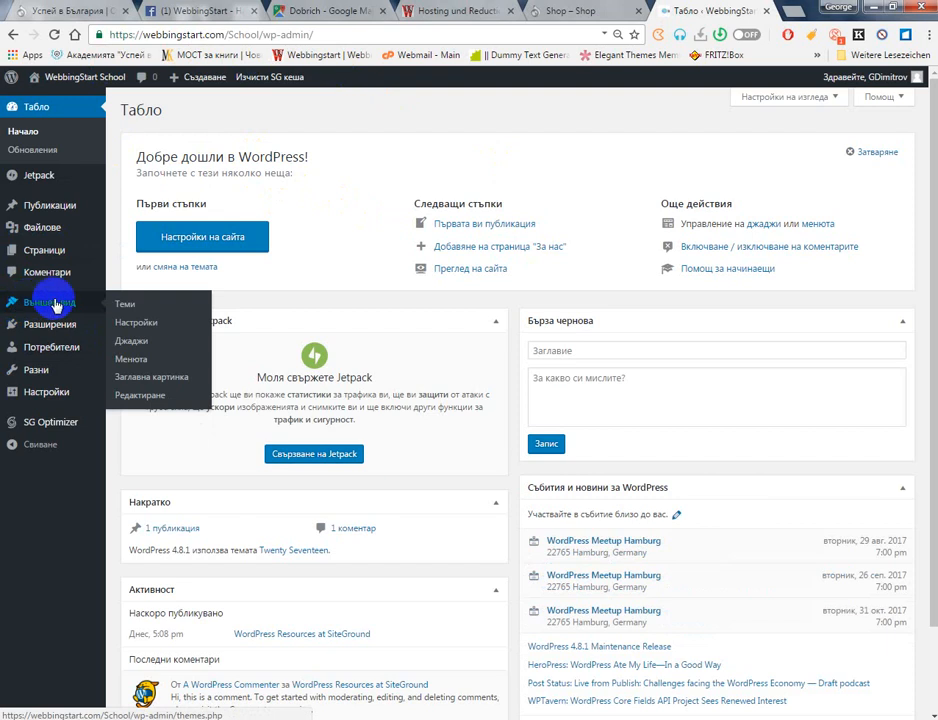
click(186, 306)
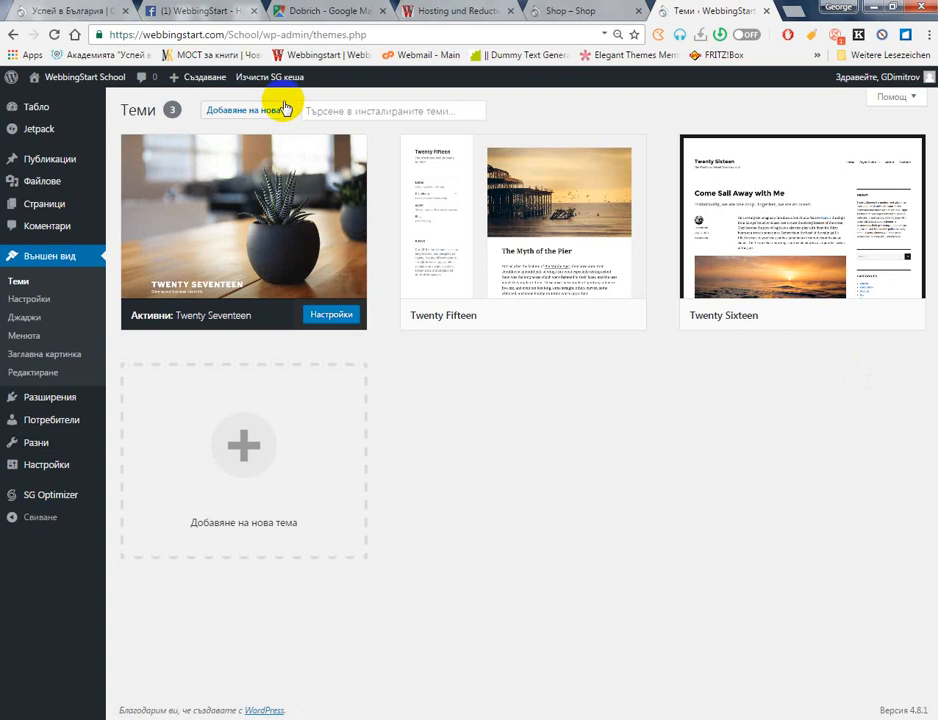
Start adding a new theme and search the theme directory for "optim"
click(282, 112)
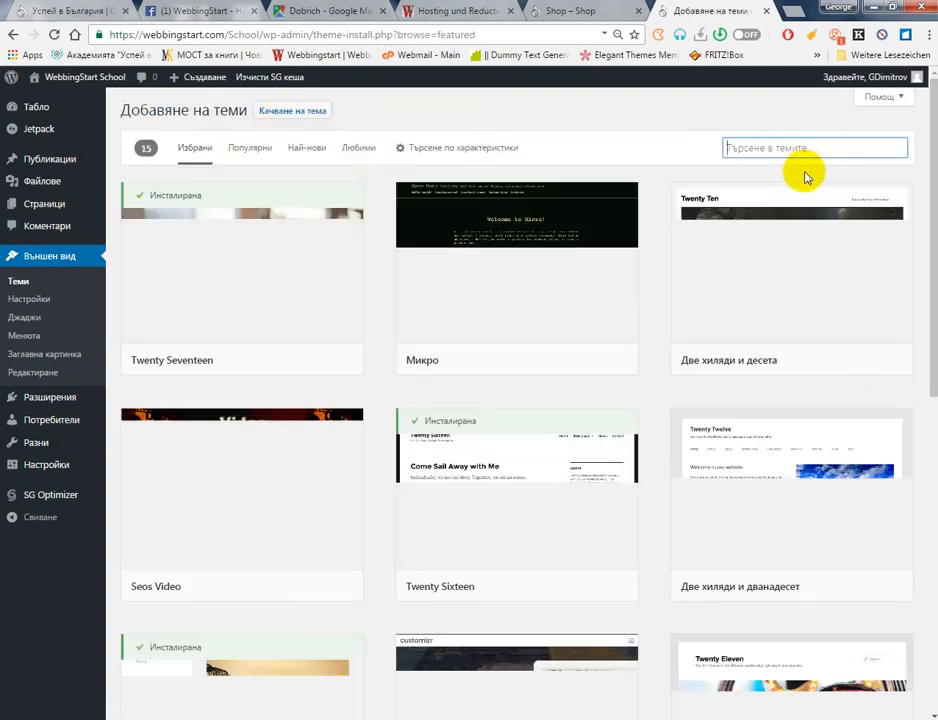
text(opt)
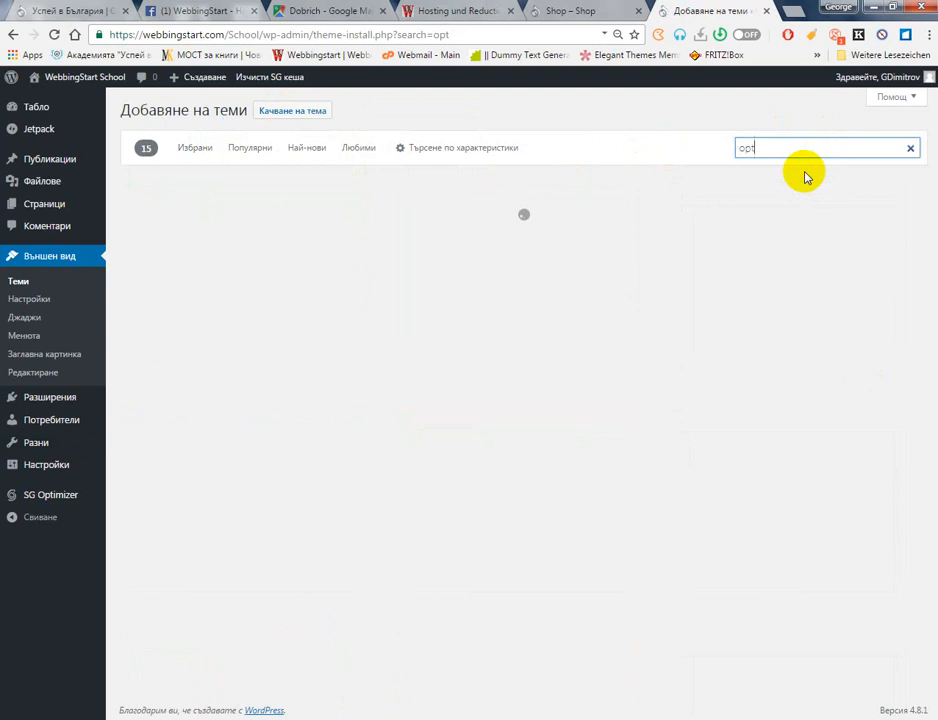
text(im)
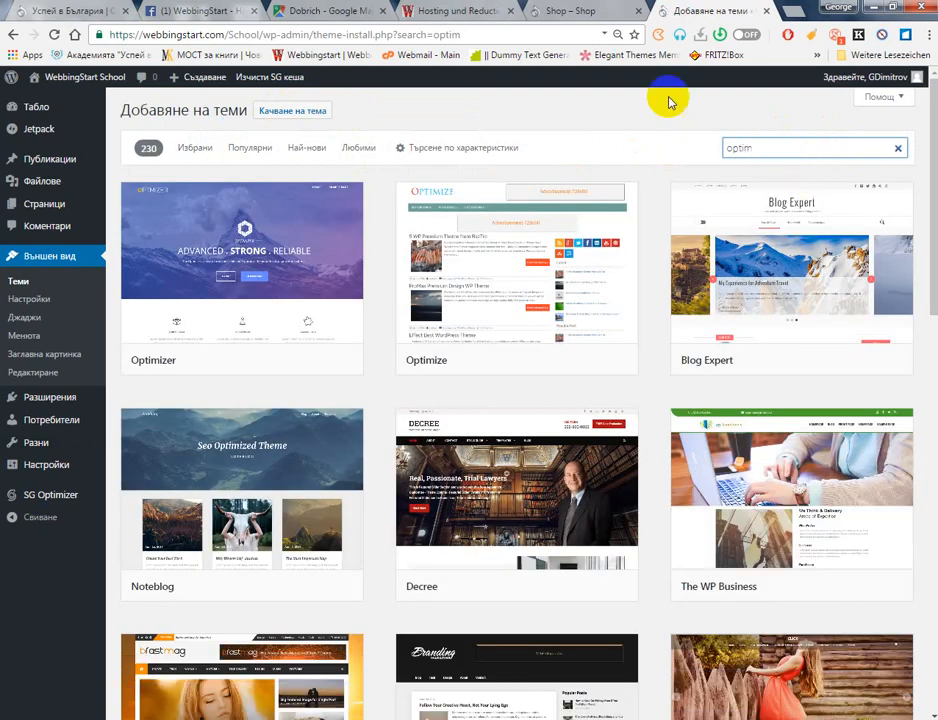
Install the Optimizer theme, preview it and activate it on the School site
mouse_move(226, 264)
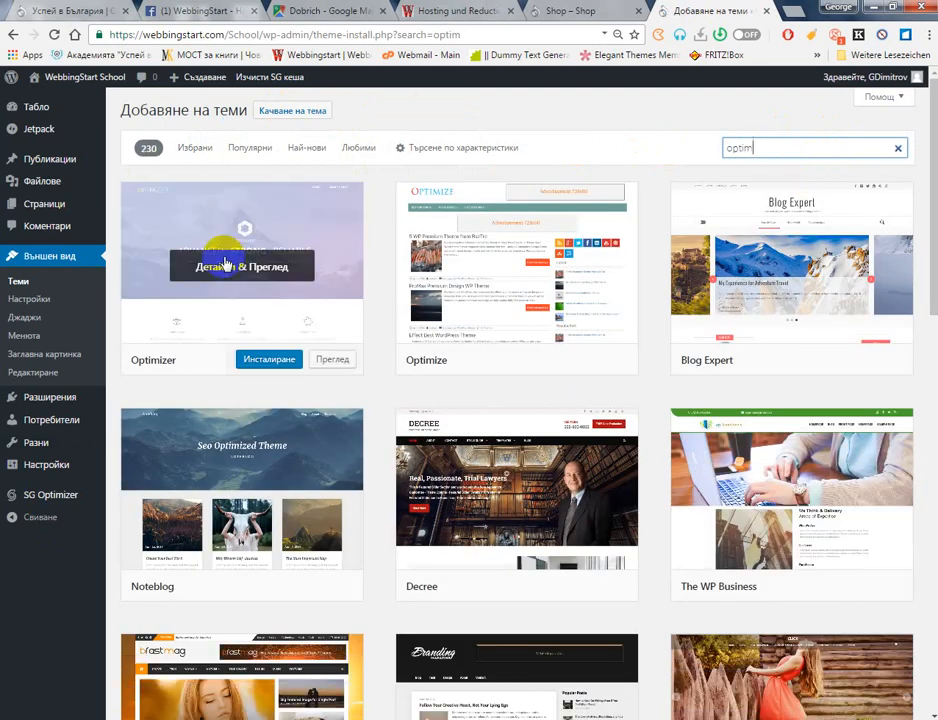
click(254, 360)
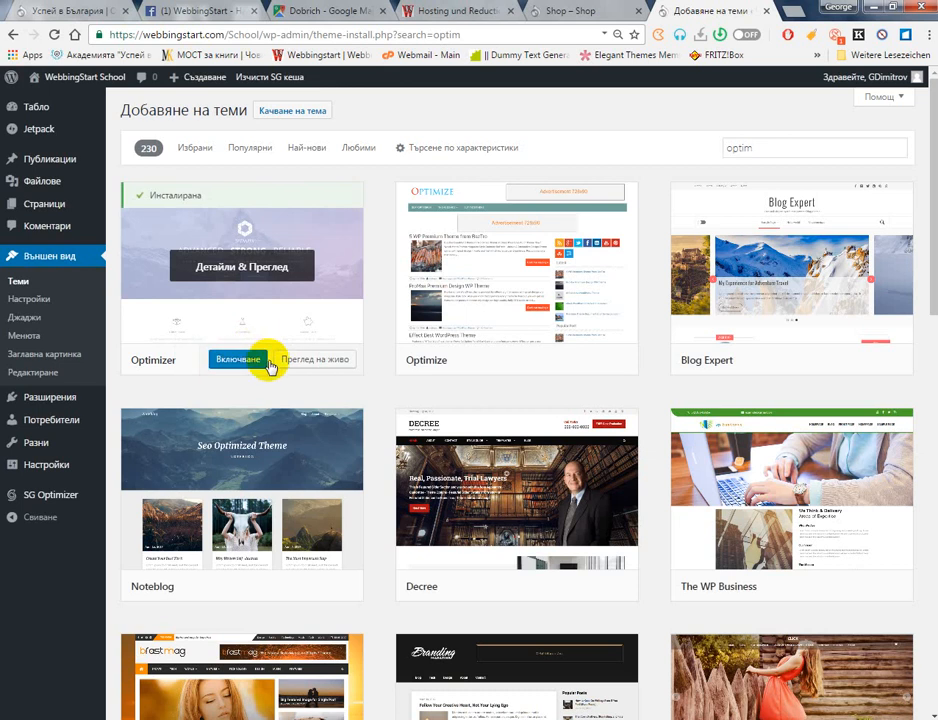
click(242, 371)
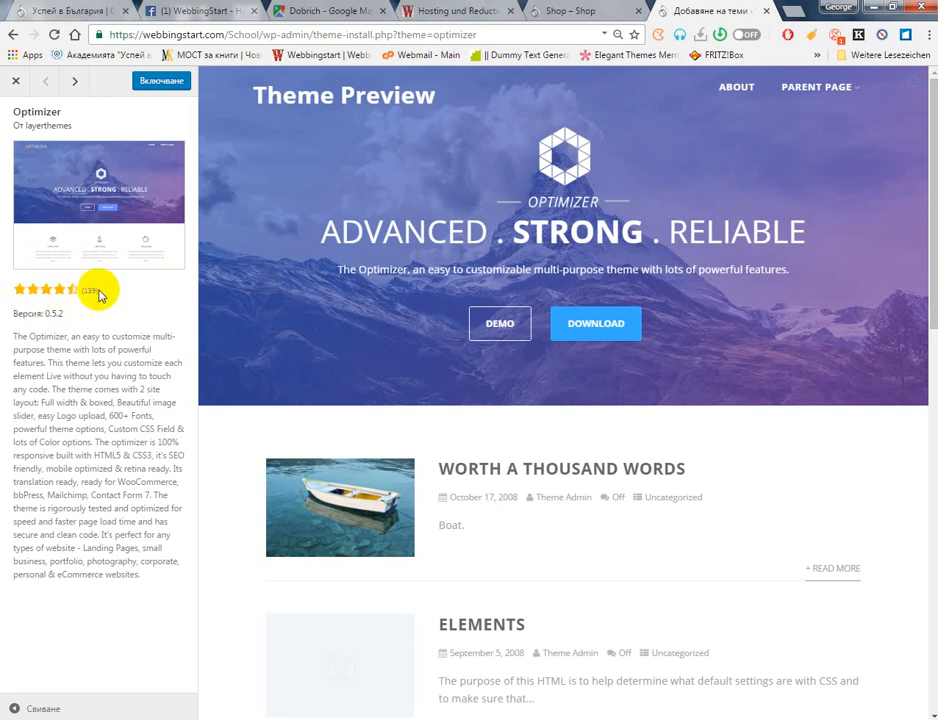
click(142, 91)
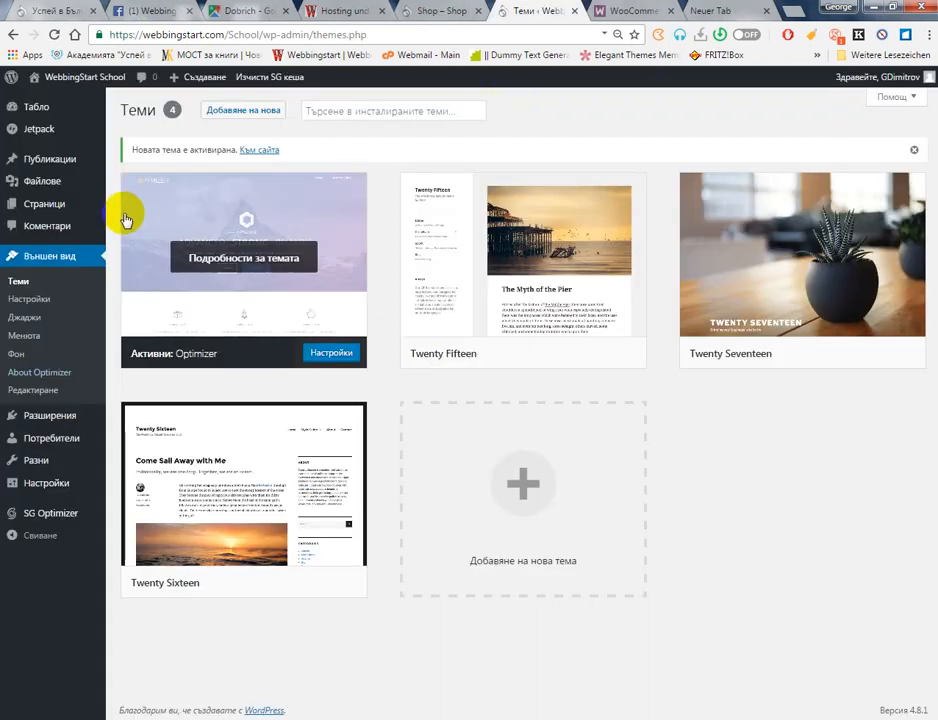
Visit the WebbingStart School front page to view it with the Optimizer theme
mouse_move(84, 84)
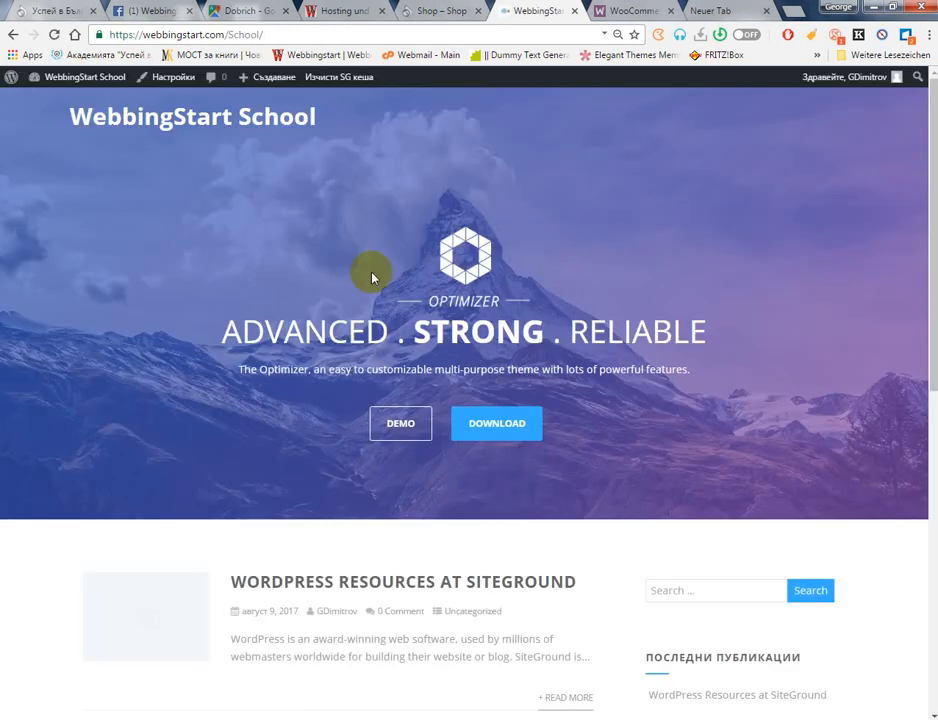
scroll(373, 272, down, 3)
scroll(398, 287, up, 3)
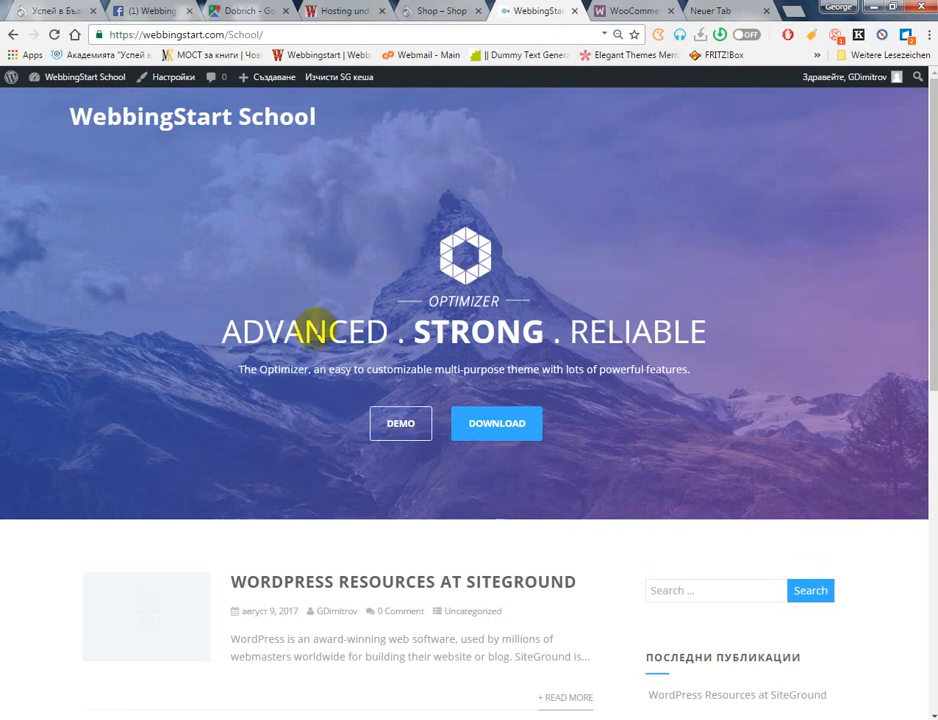
Switch to the WooCommerce website and copy the word "woocommerce" from its address
click(598, 10)
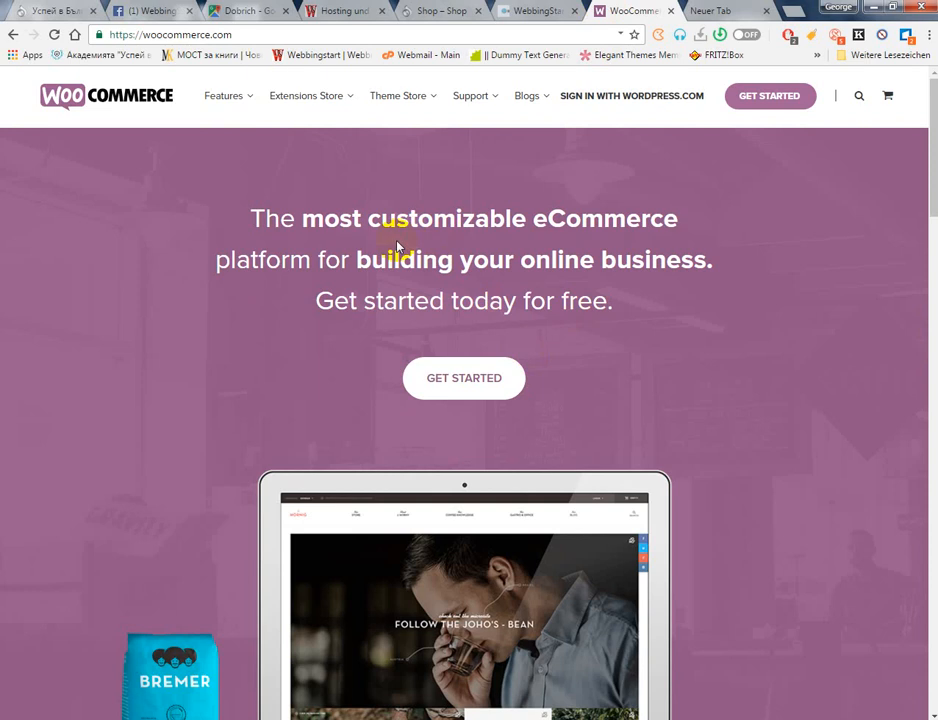
right_click(174, 40)
click(232, 95)
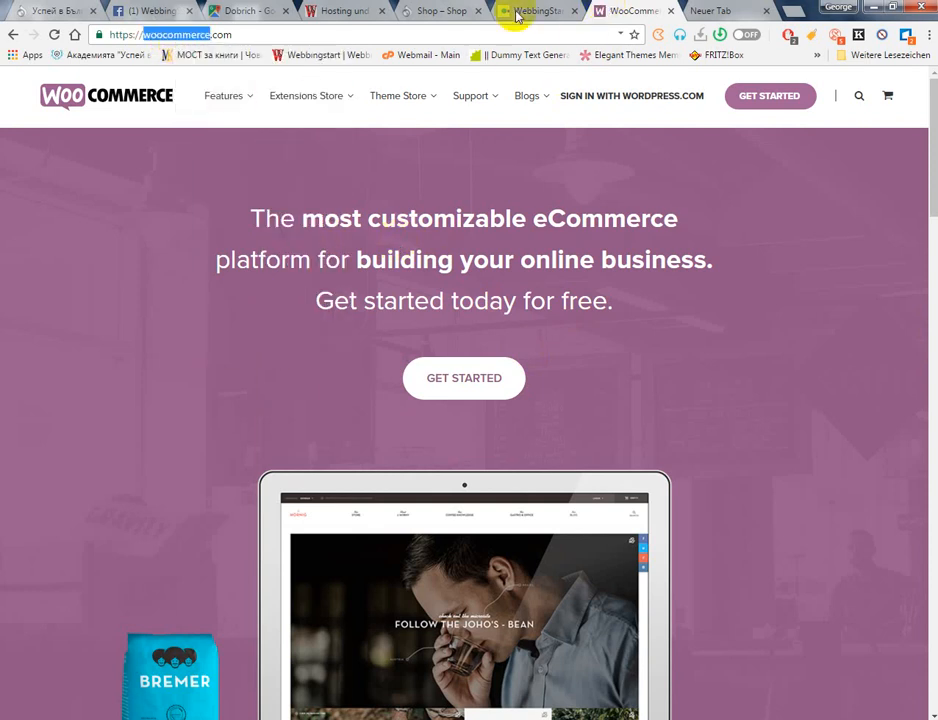
Return to the WebbingStart School dashboard and, from its installed plugins, open the page for adding new ones
click(522, 12)
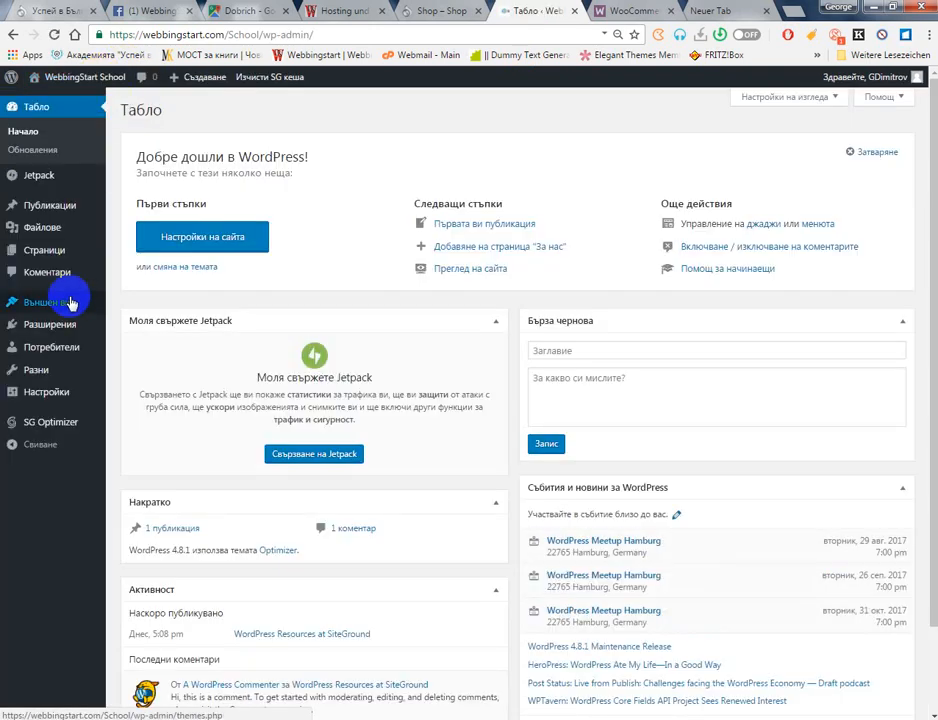
mouse_move(70, 303)
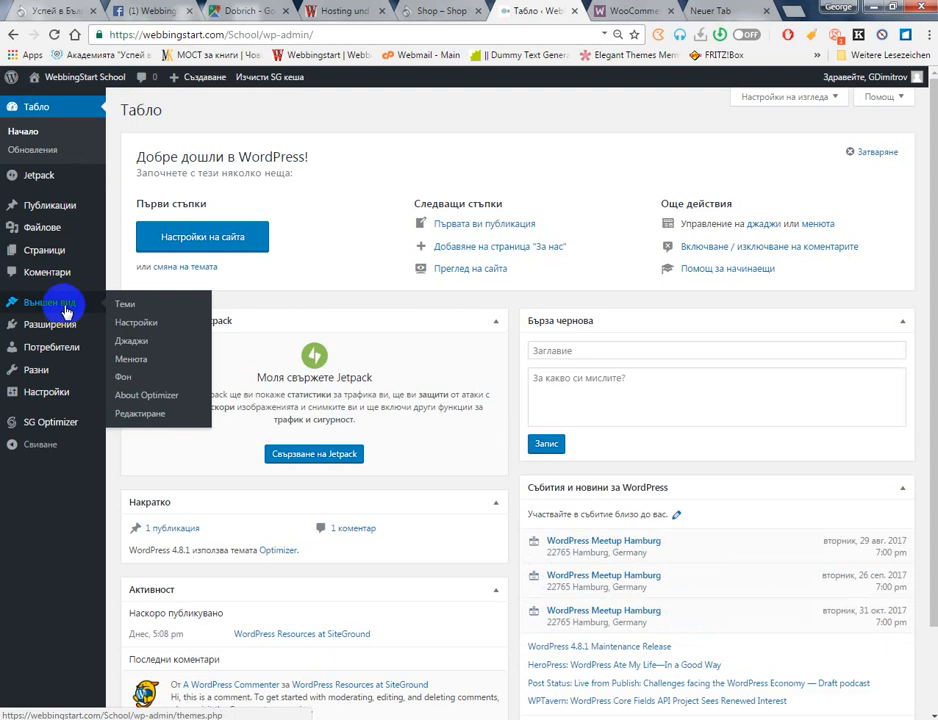
mouse_move(62, 324)
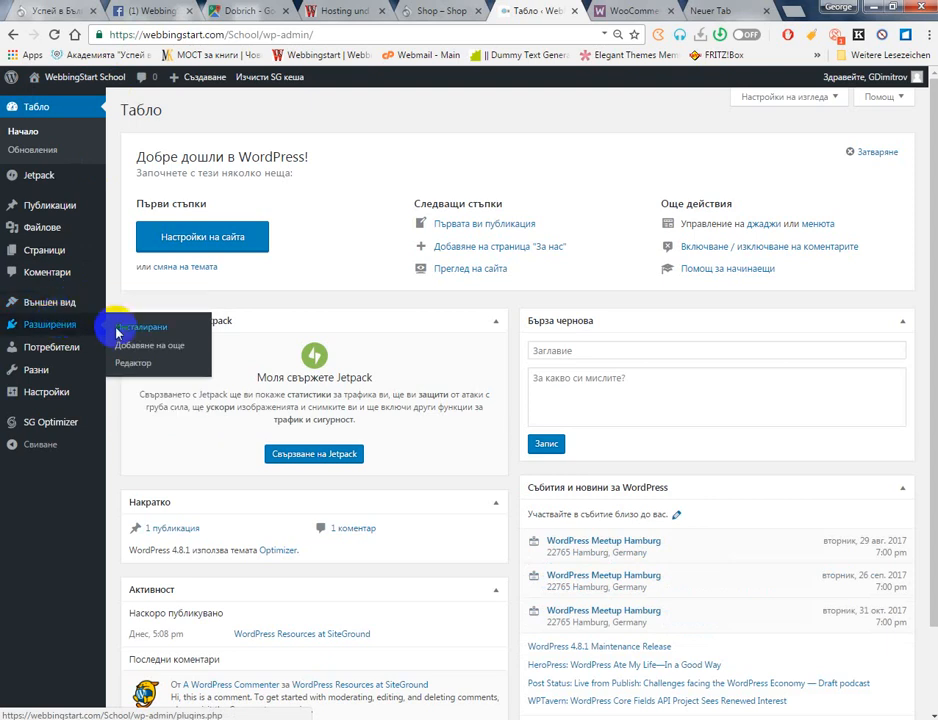
click(60, 322)
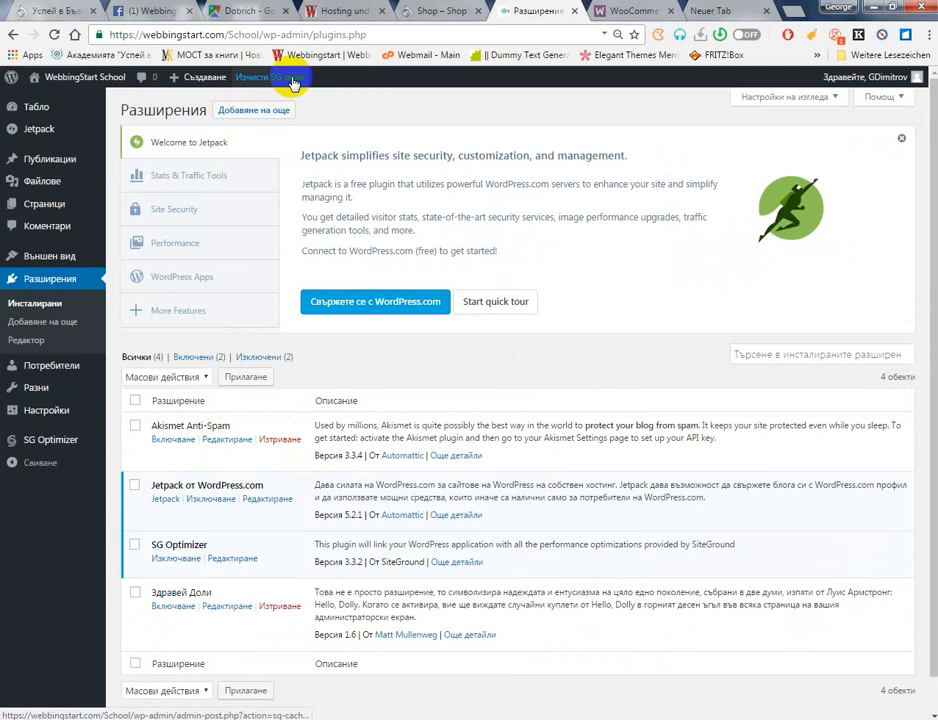
click(297, 115)
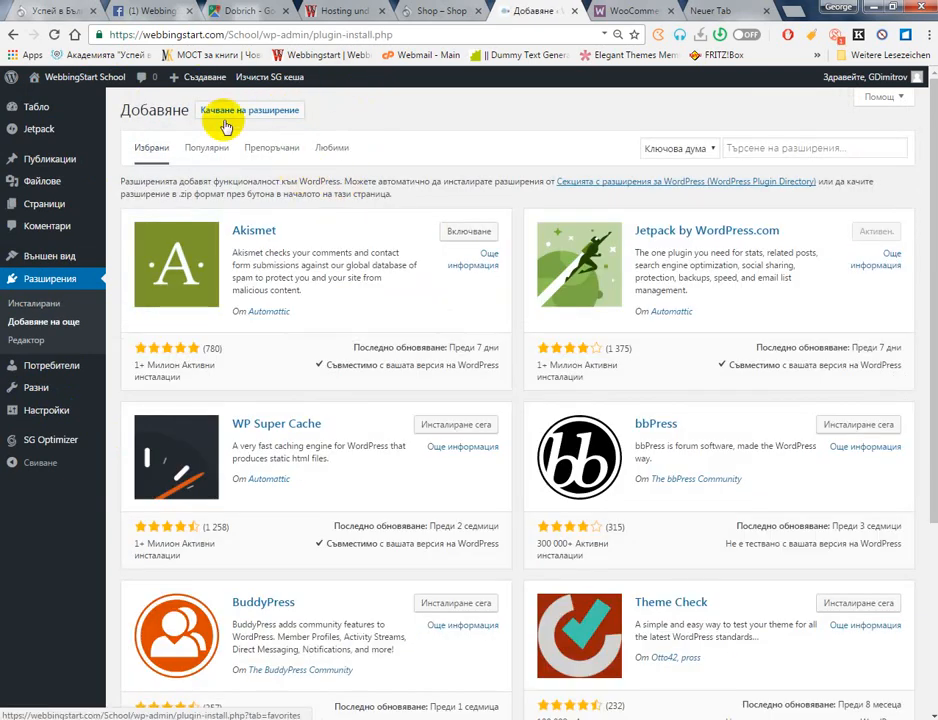
Search the plugin directory for "woocommerce" and install the WooCommerce plugin by Automattic
click(789, 147)
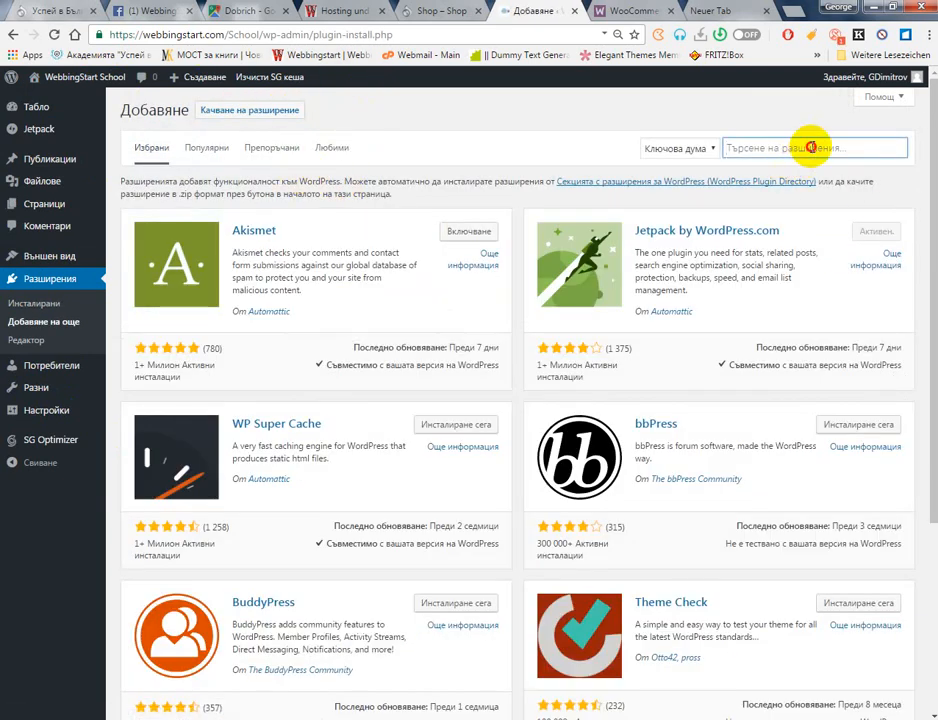
click(811, 147)
text(woocommerce)
key(Return)
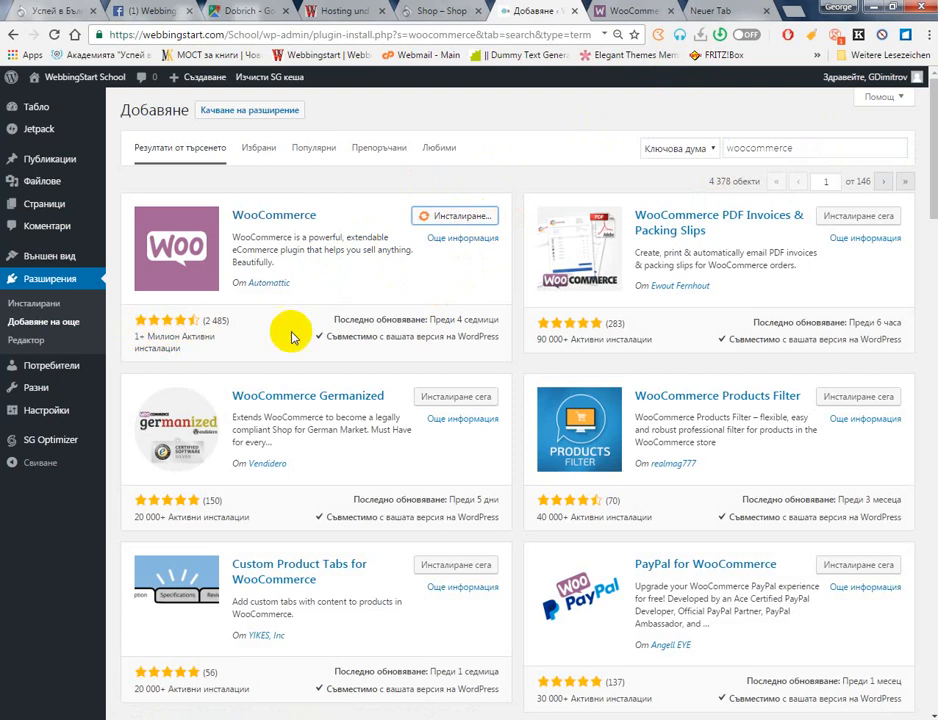
scroll(408, 384, down, 3)
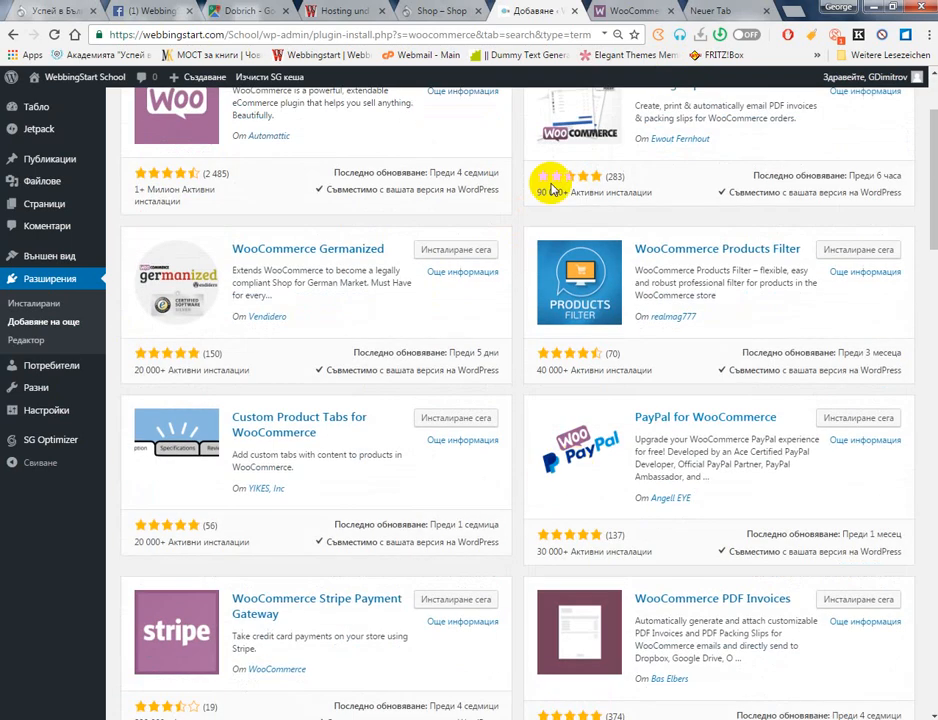
scroll(688, 76, up, 3)
Switch to the WooCommerce website's tab and load the amazon.de home page there instead
click(737, 8)
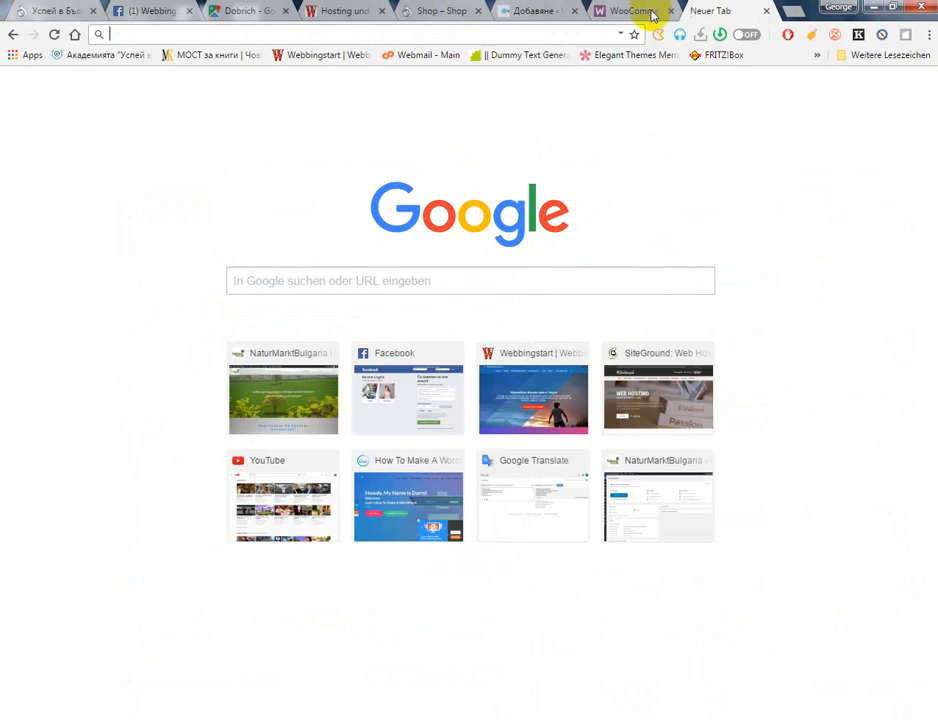
click(651, 12)
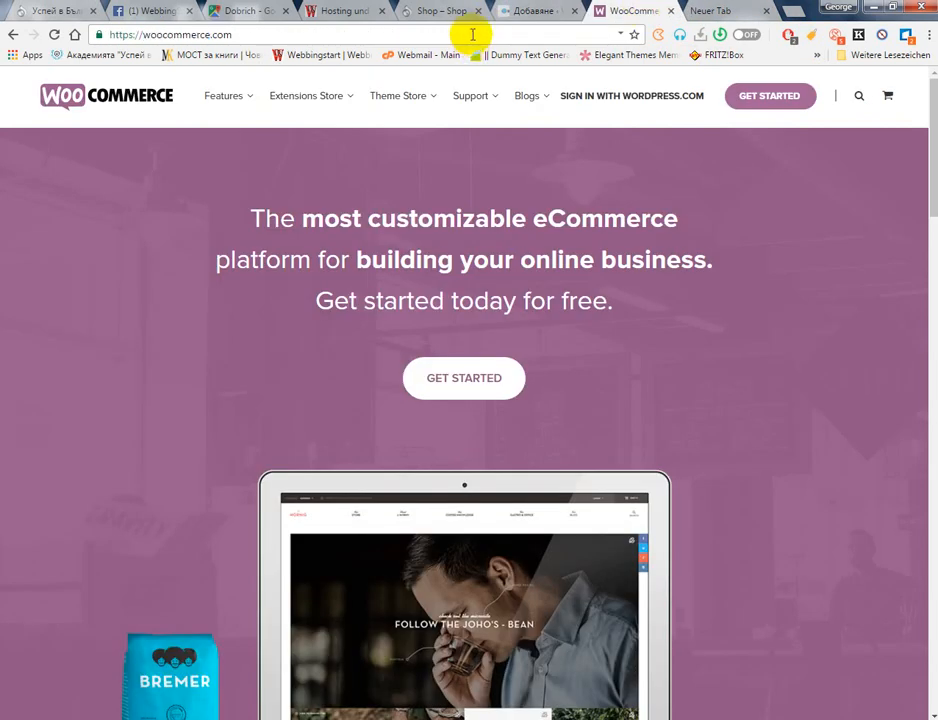
text(am)
key(BackSpace)
key(BackSpace)
key(BackSpace)
key(BackSpace)
key(BackSpace)
key(BackSpace)
key(BackSpace)
key(BackSpace)
key(BackSpace)
key(BackSpace)
key(BackSpace)
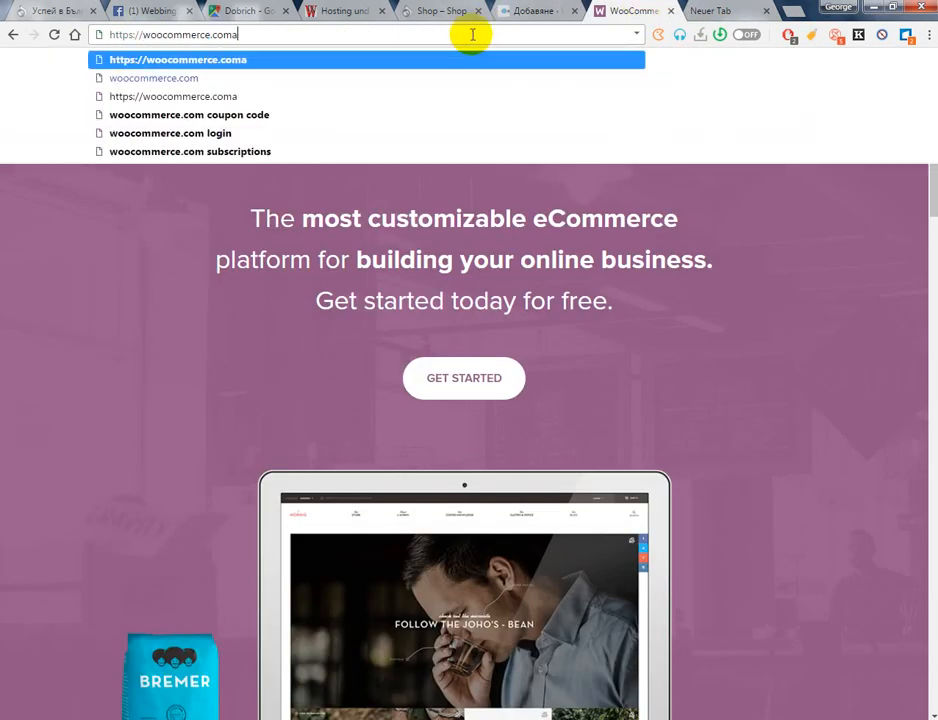
key(BackSpace)
key(BackSpace)
key(BackSpace)
key(BackSpace)
key(BackSpace)
key(BackSpace)
key(BackSpace)
key(BackSpace)
key(BackSpace)
key(BackSpace)
key(BackSpace)
key(BackSpace)
key(BackSpace)
key(BackSpace)
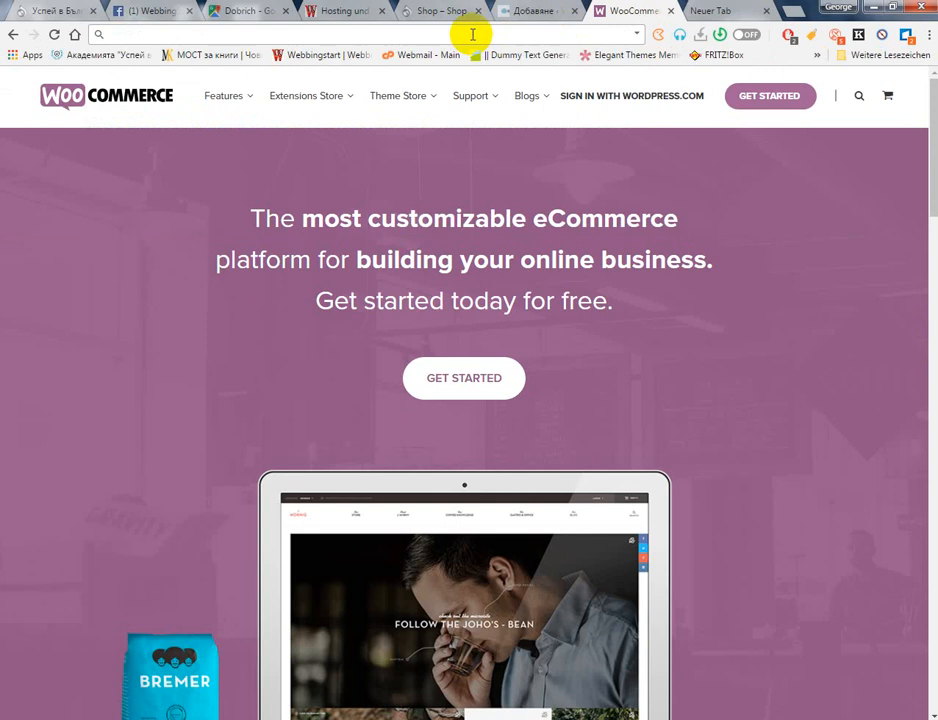
text(ana)
key(BackSpace)
key(BackSpace)
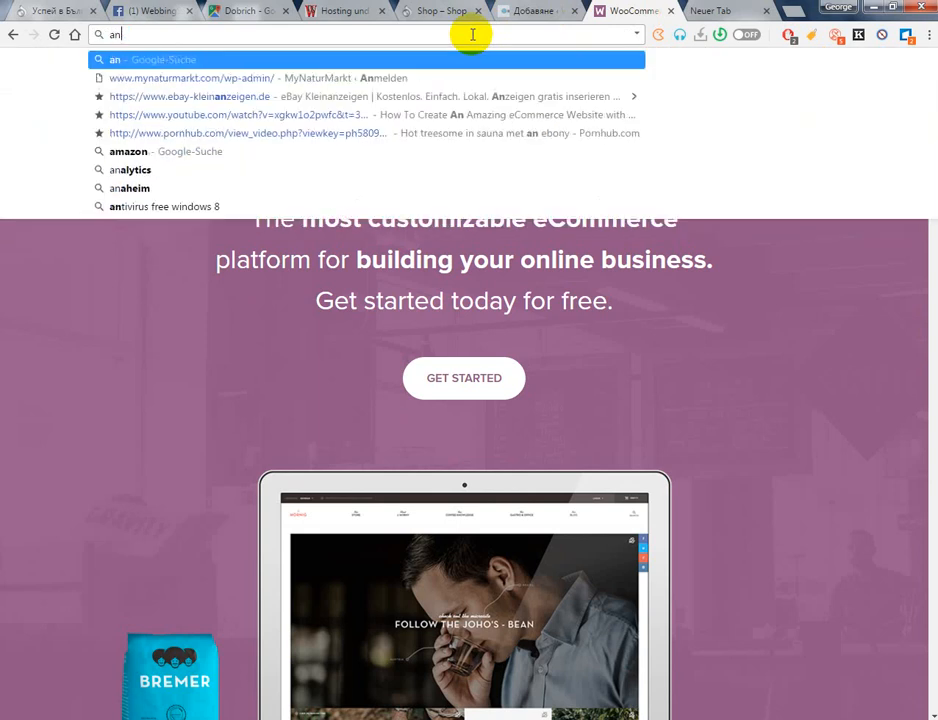
text(mazon.com)
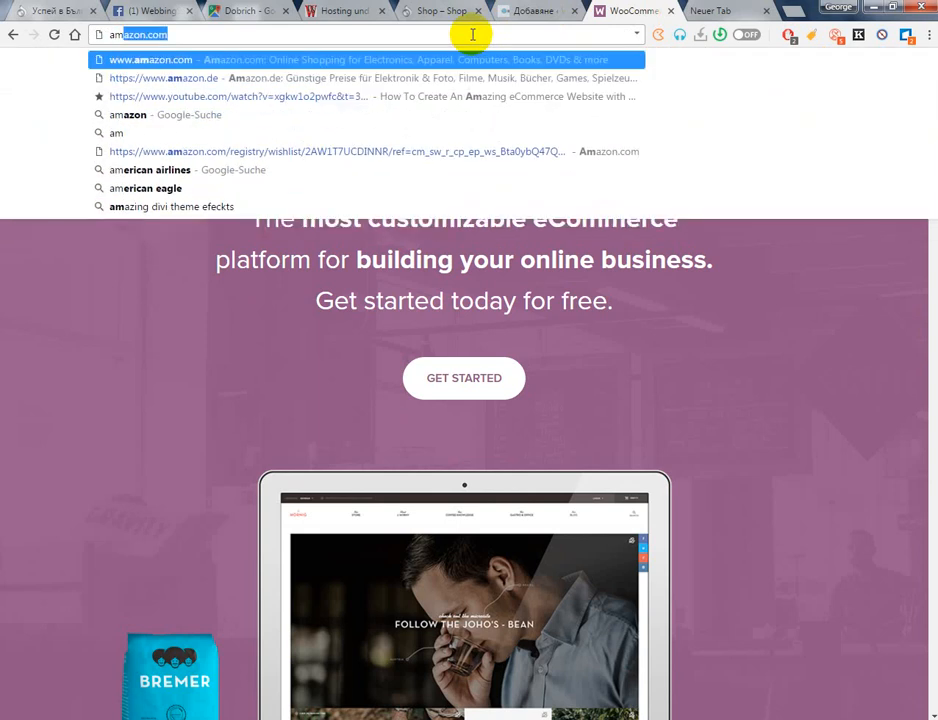
key(Down)
key(Return)
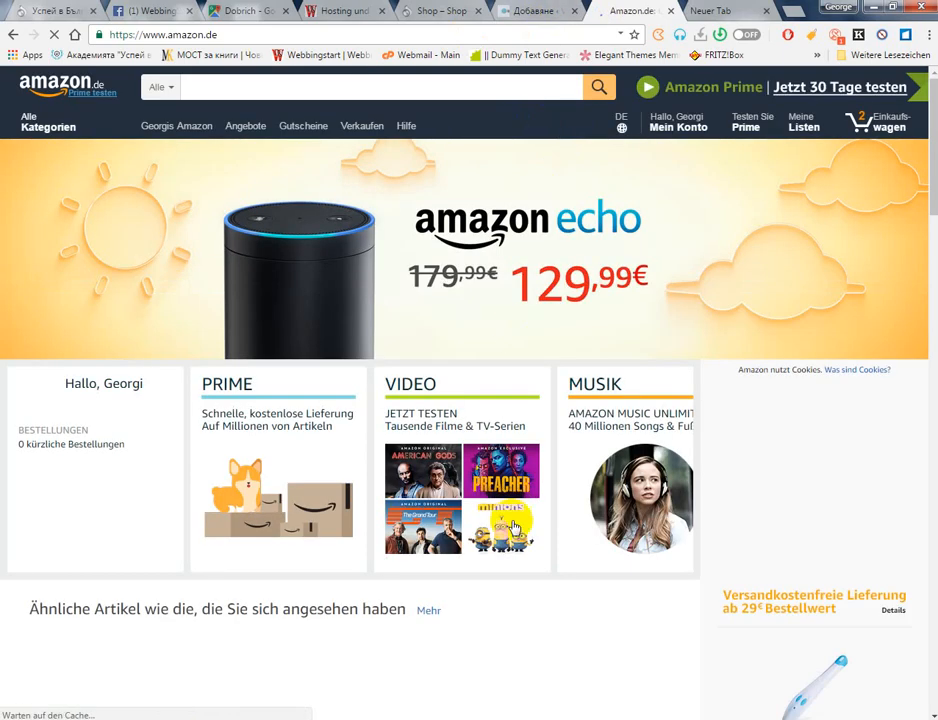
Examine the MSI Nightblade gaming PC's product page on Amazon as an example of a shop product, and close the Amazon page and the empty one
scroll(514, 526, down, 1)
scroll(514, 526, down, 3)
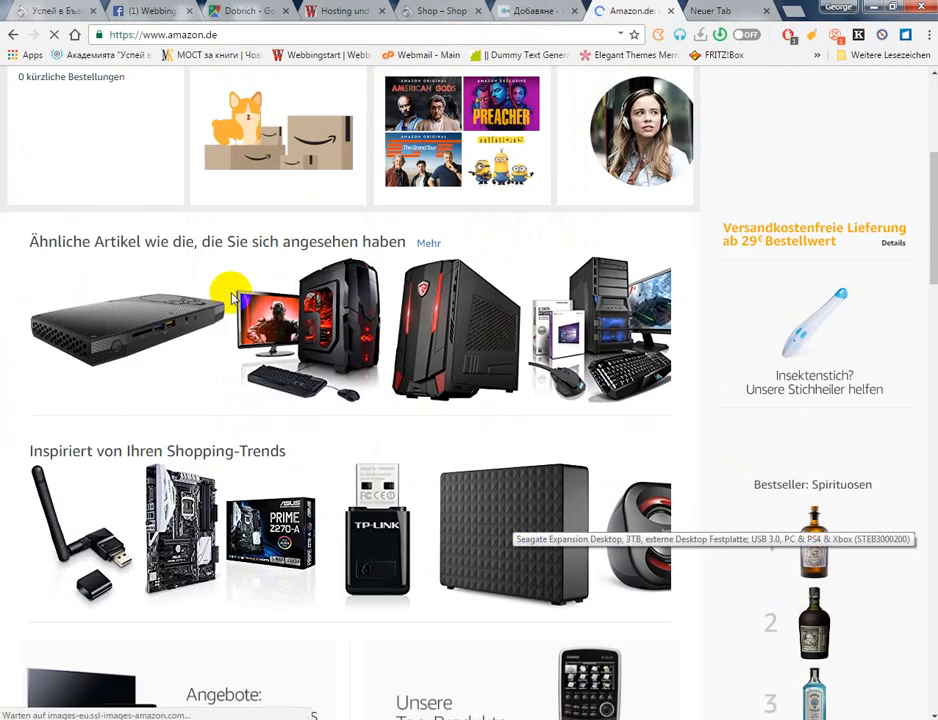
click(398, 310)
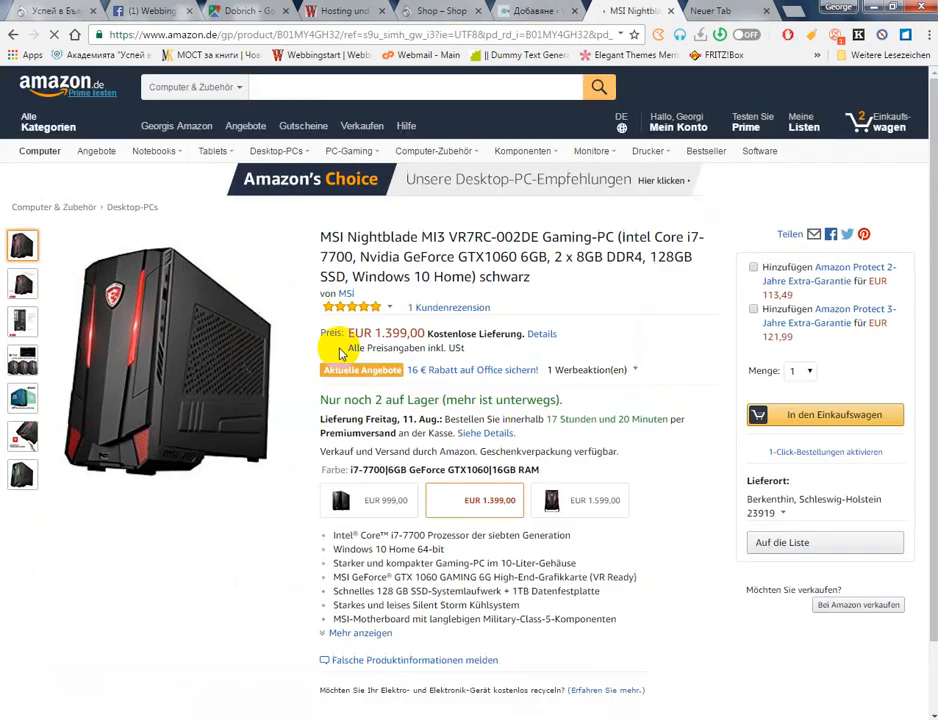
scroll(400, 410, down, 3)
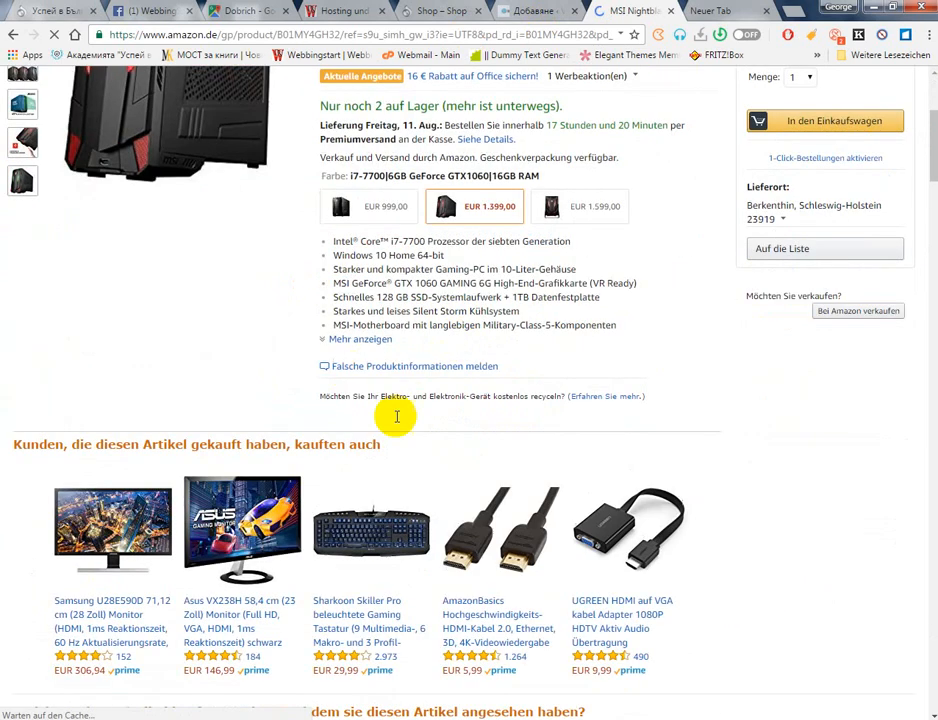
scroll(390, 222, up, 3)
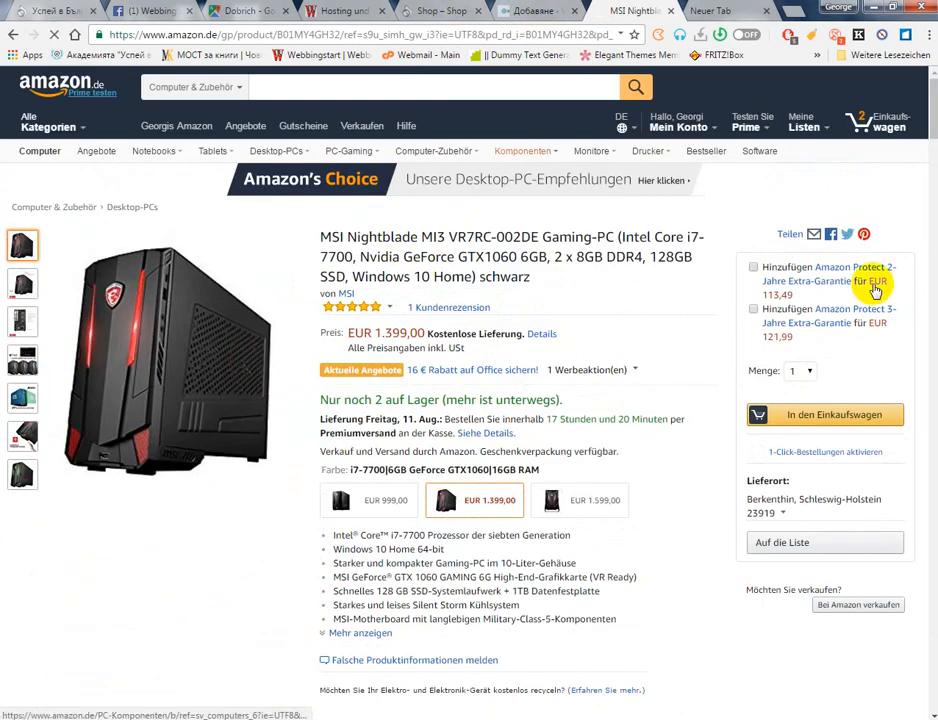
click(558, 378)
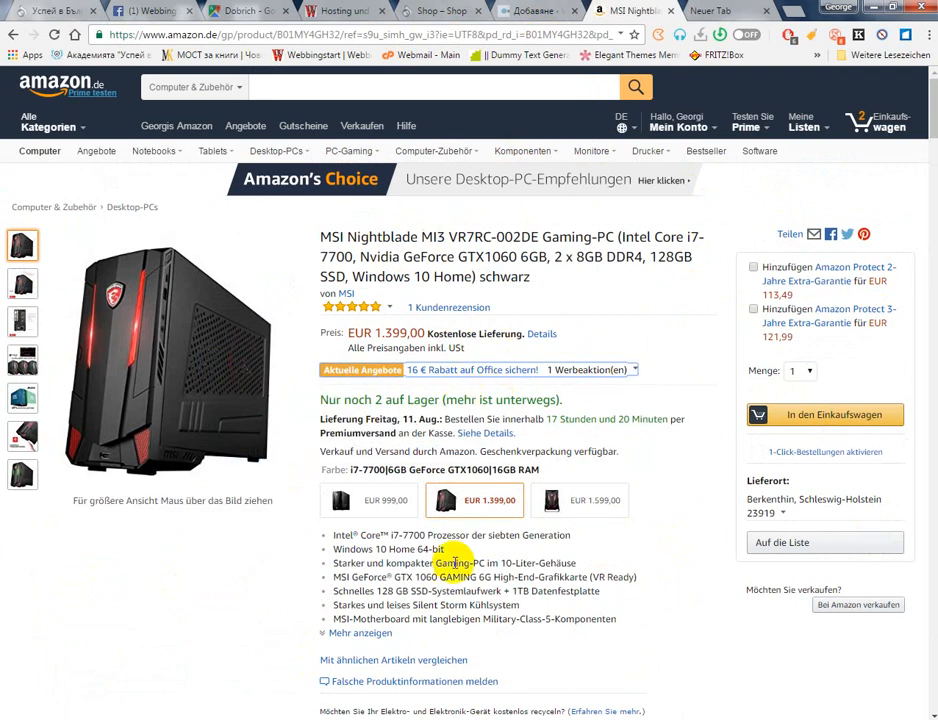
scroll(540, 686, down, 5)
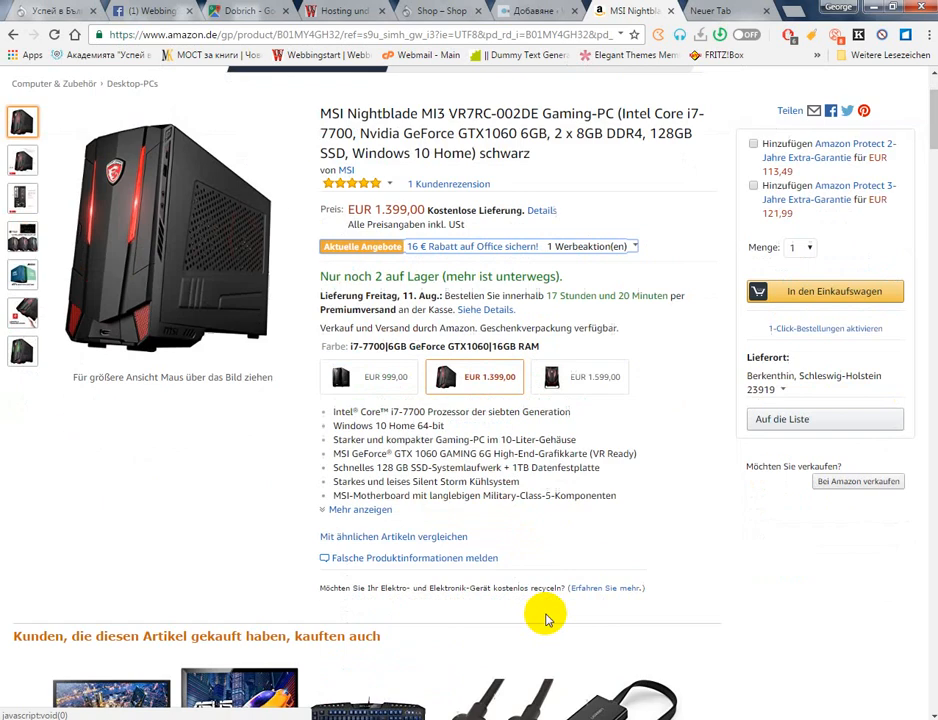
scroll(556, 608, up, 5)
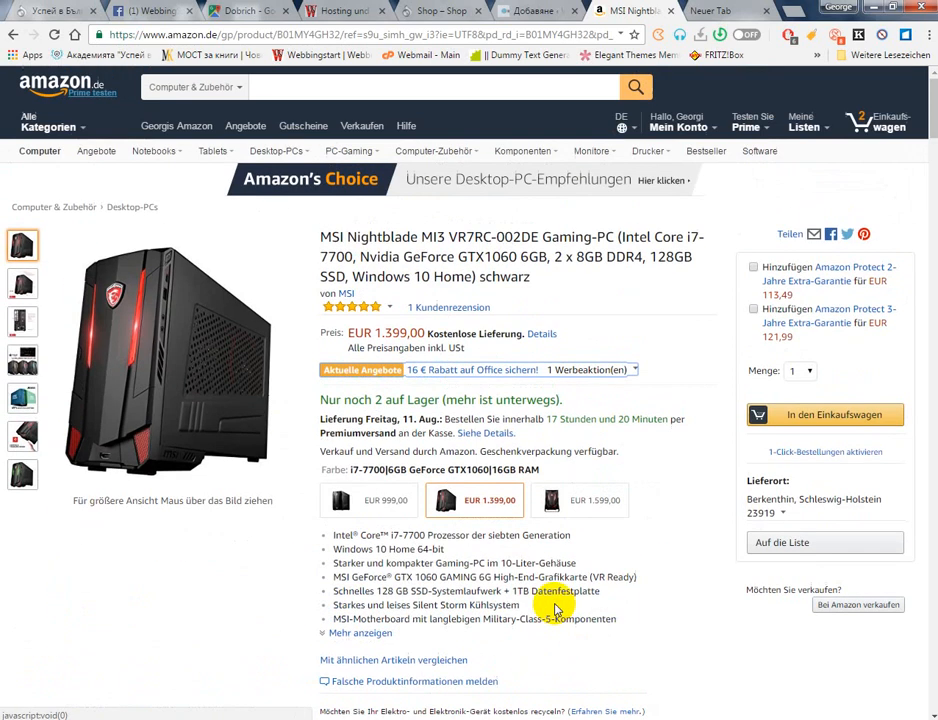
click(671, 12)
click(671, 12)
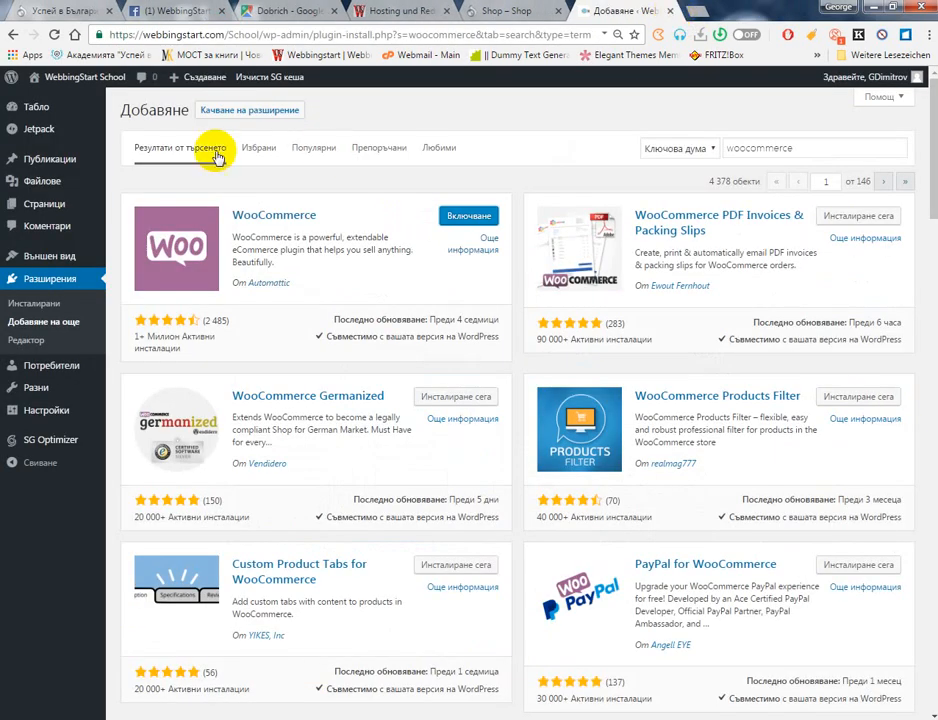
Activate the WooCommerce plugin and start its setup wizard, accepting the creation of the required shop pages
click(457, 215)
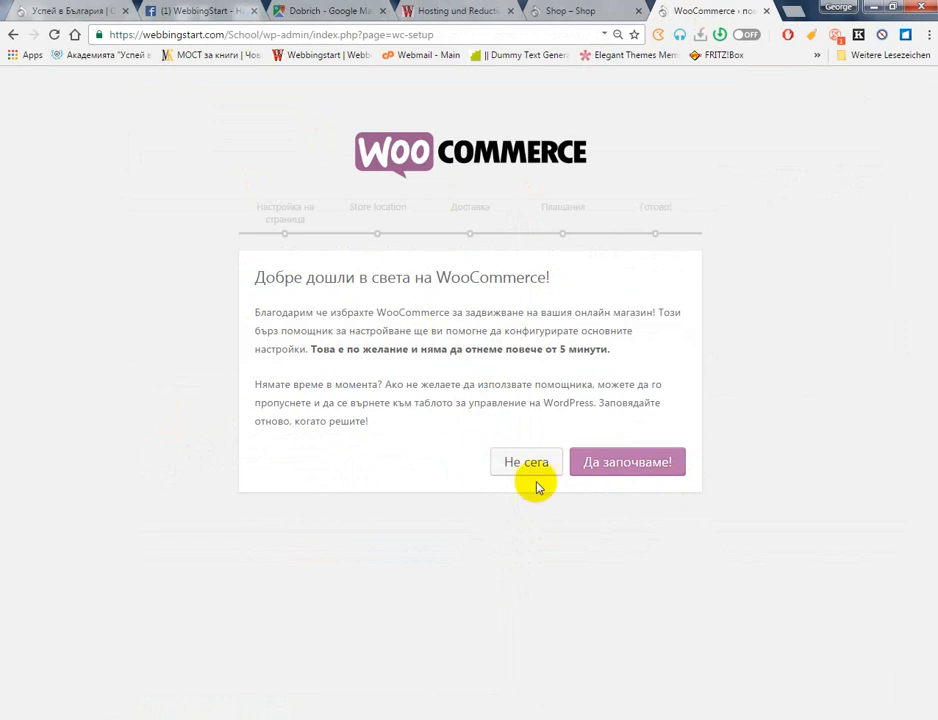
click(619, 467)
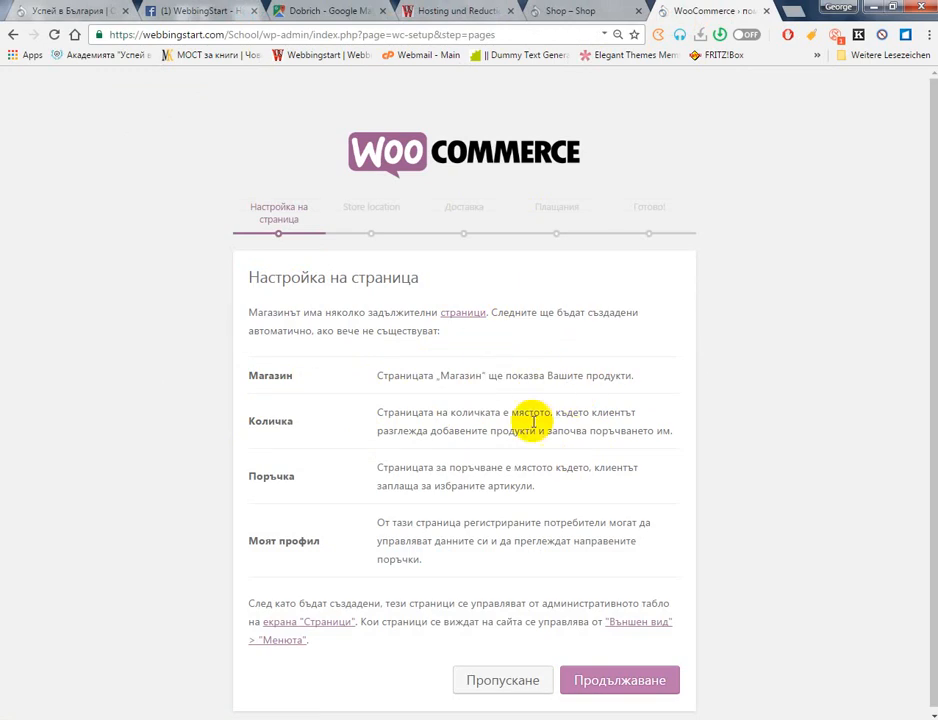
click(619, 679)
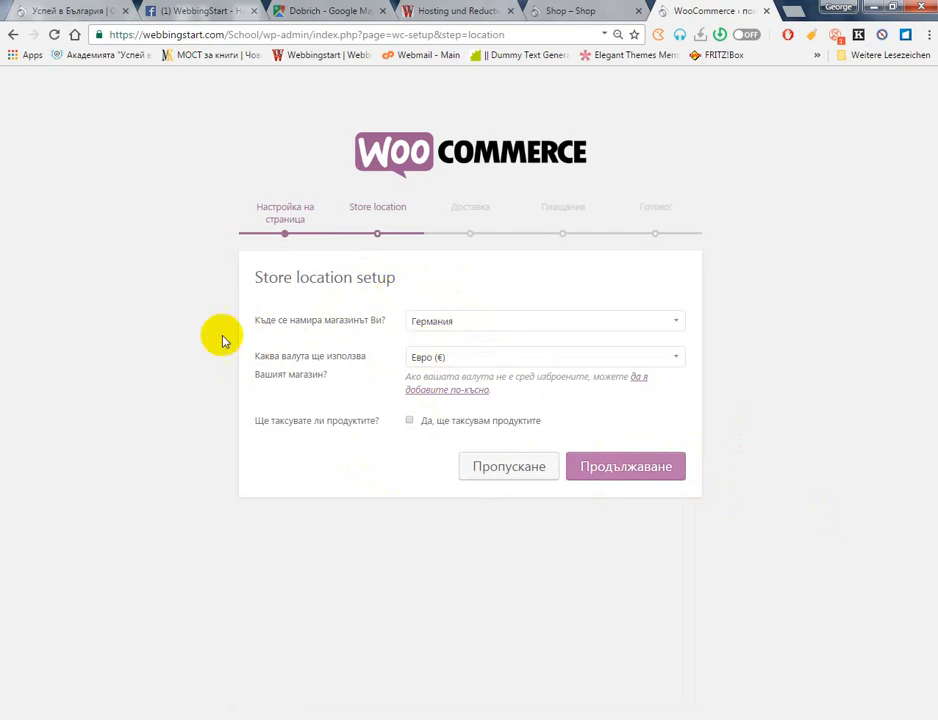
Set the store location to България — Добрич in the WooCommerce setup wizard
click(502, 330)
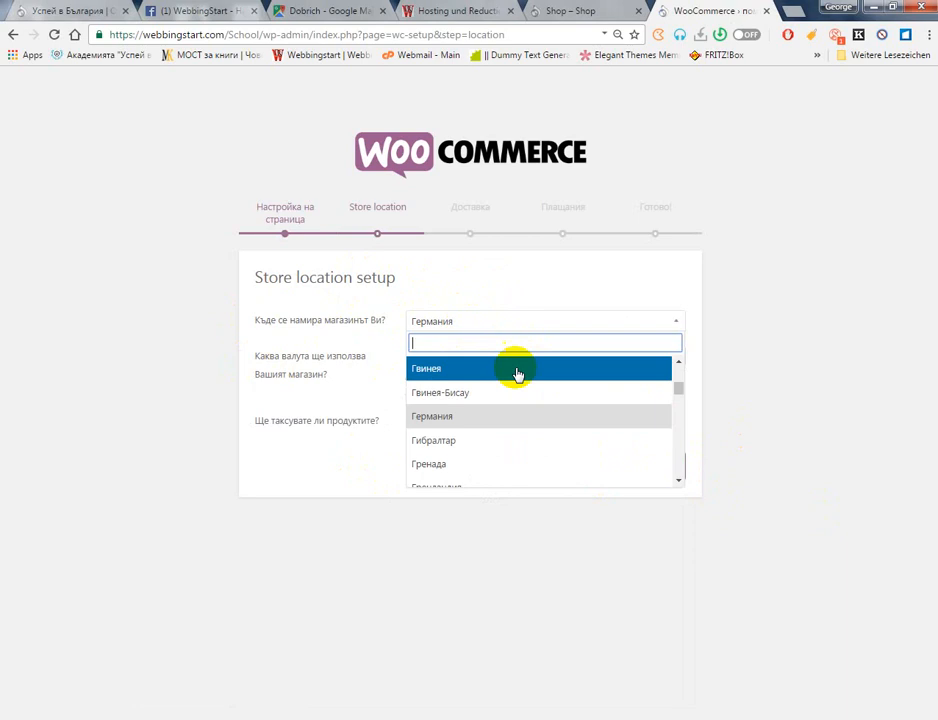
scroll(513, 380, up, 10)
scroll(515, 391, up, 5)
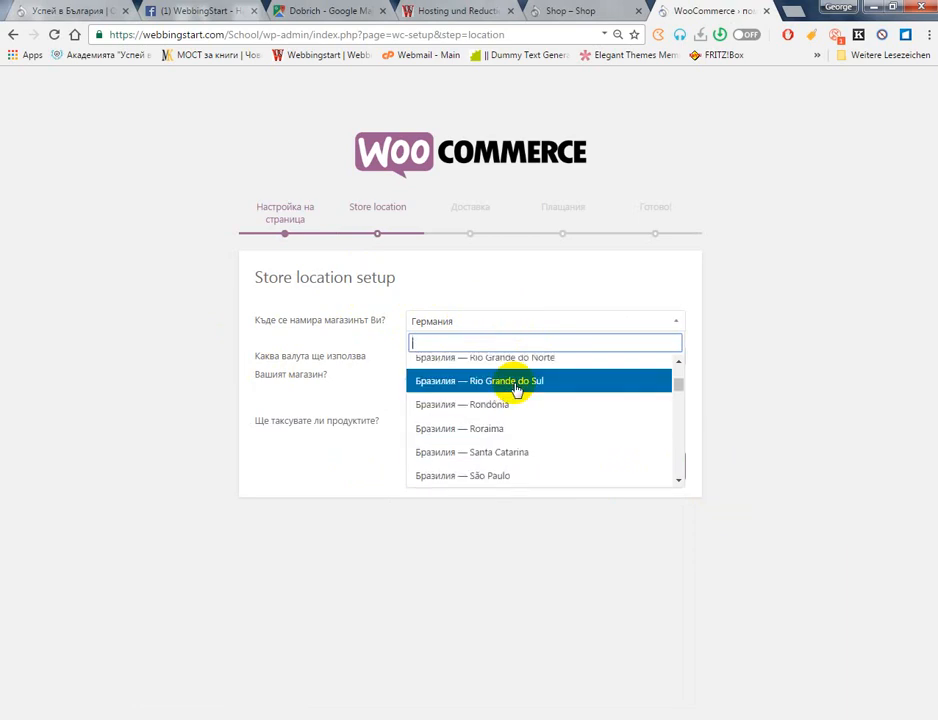
scroll(523, 410, down, 1)
scroll(527, 413, down, 1)
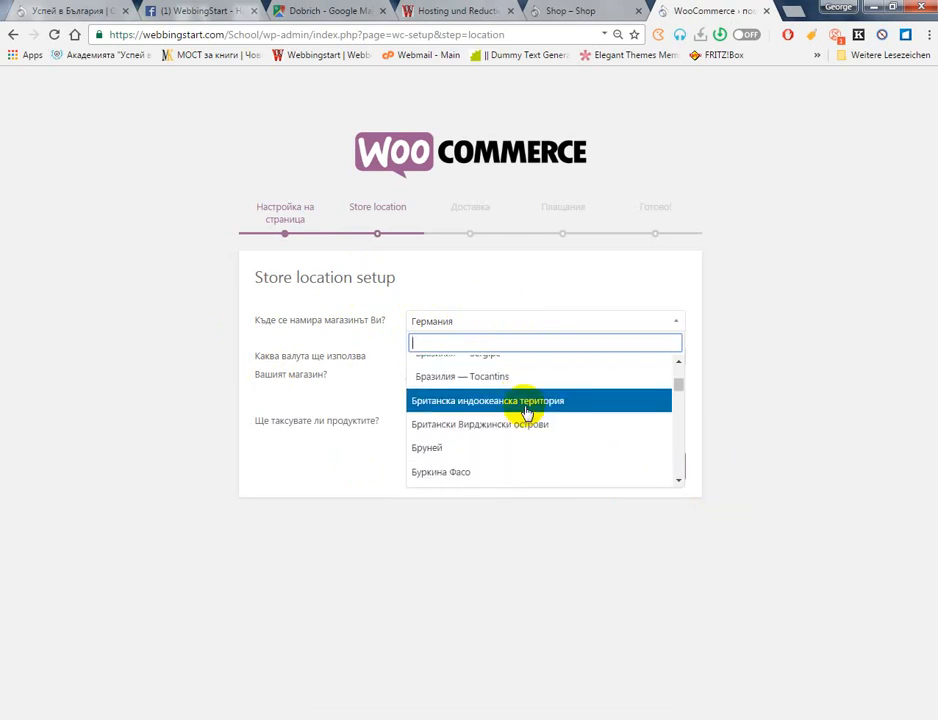
scroll(527, 413, down, 2)
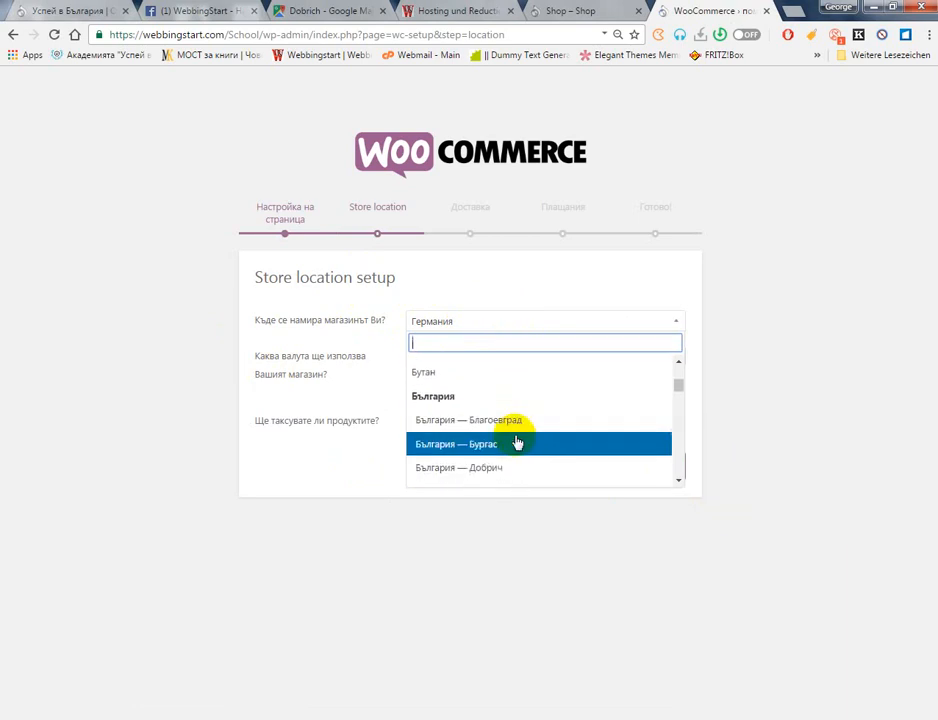
click(513, 470)
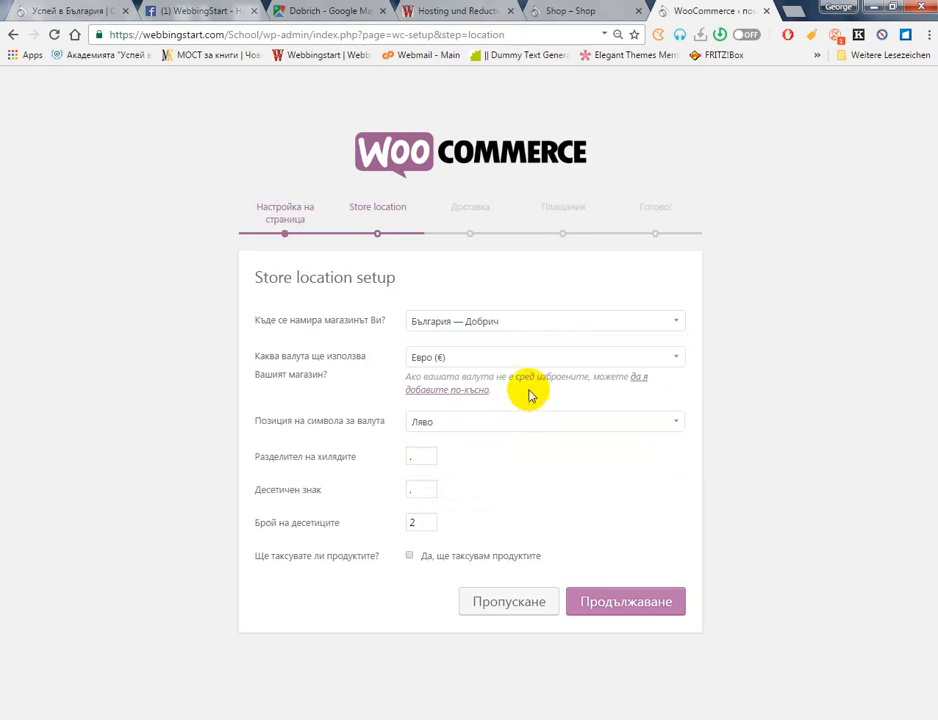
Set the store currency to Български лев (лв.)
click(558, 362)
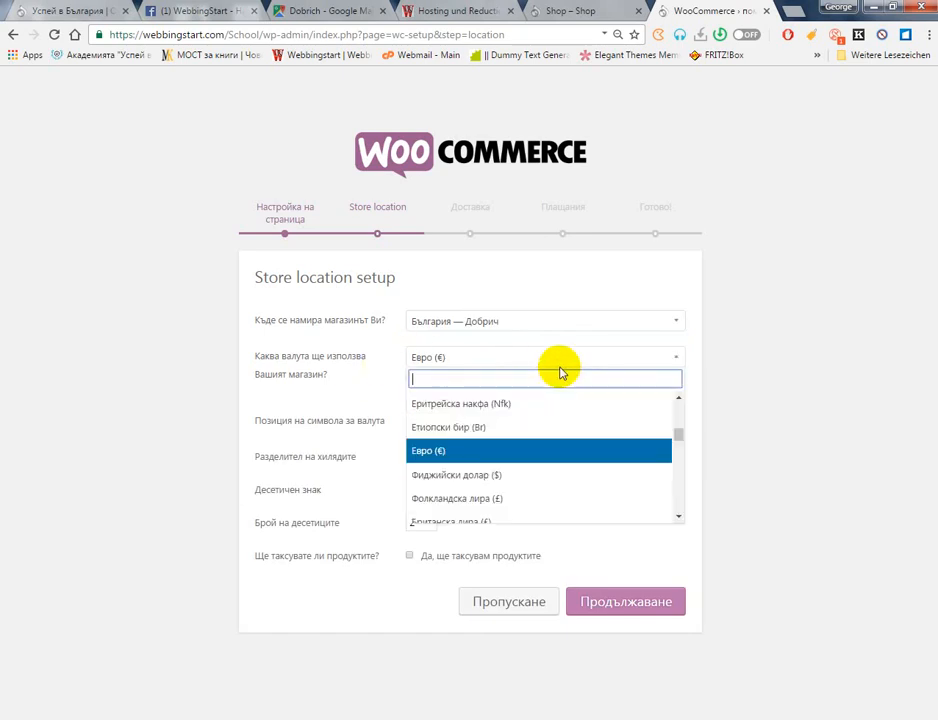
scroll(538, 430, up, 5)
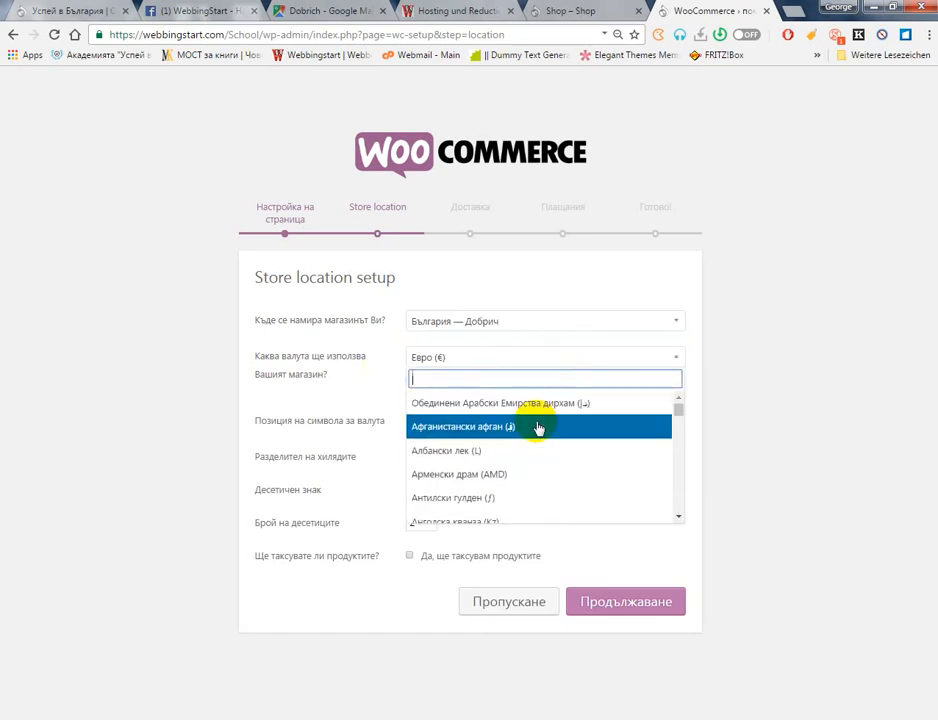
scroll(538, 428, down, 1)
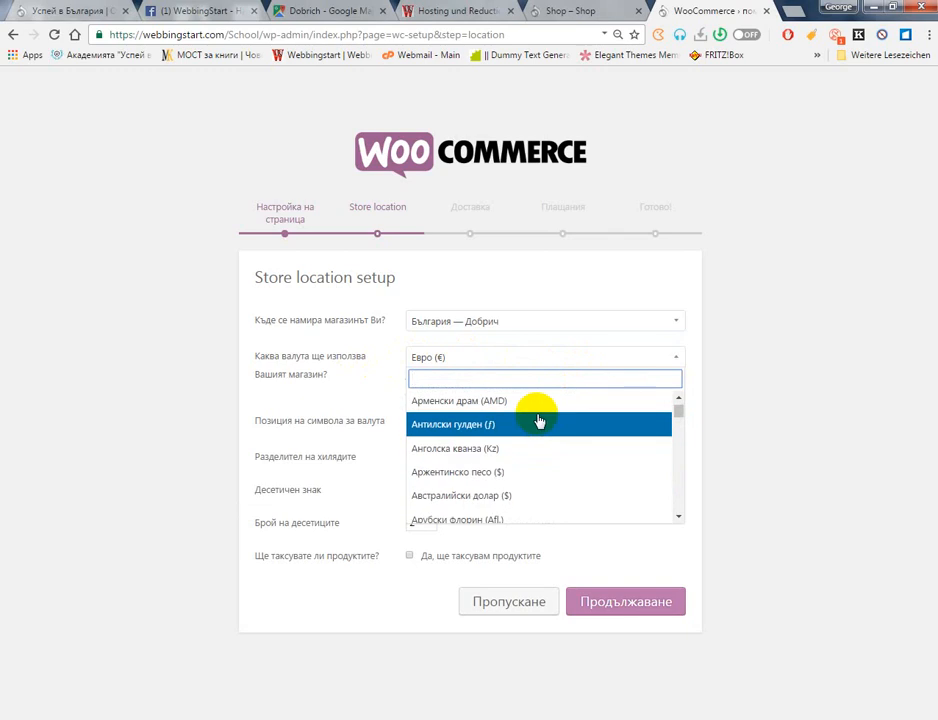
scroll(519, 442, down, 2)
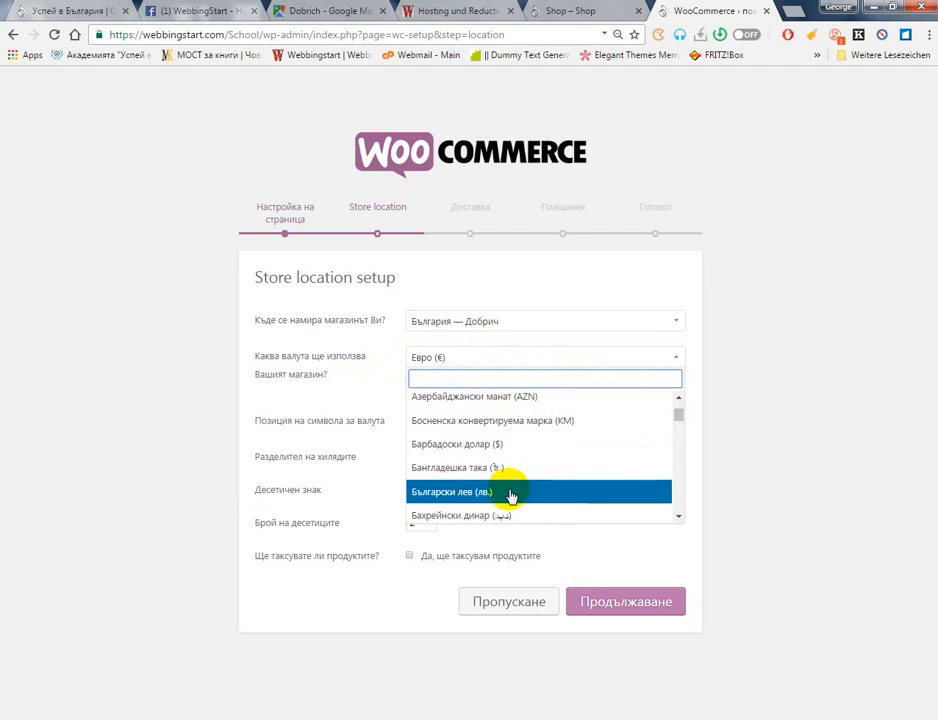
click(511, 493)
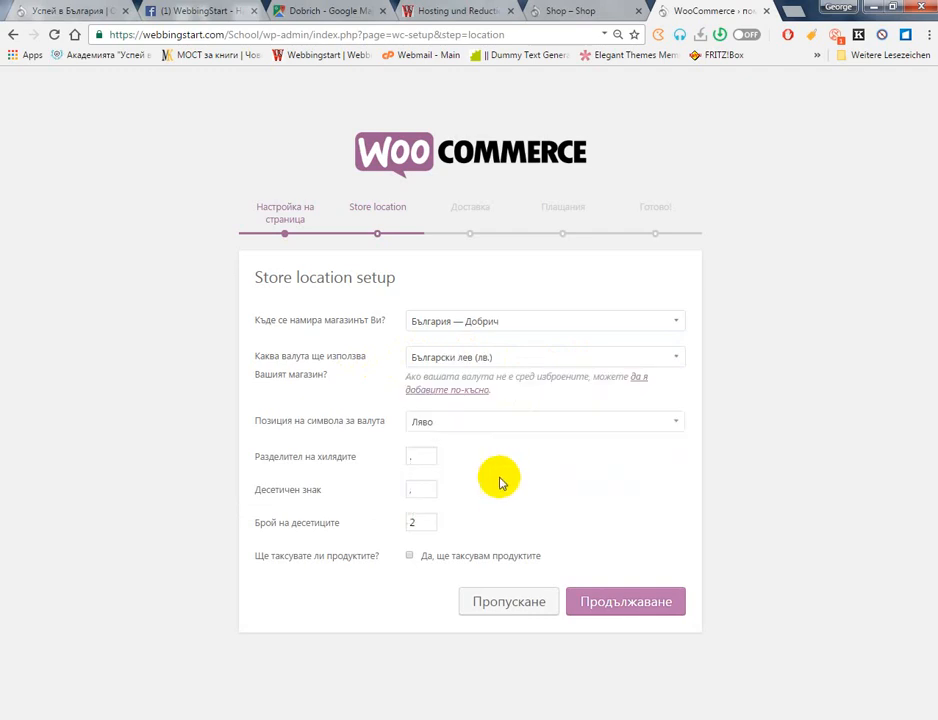
Set the currency symbol position to Дясно and enable charging tax on the products
click(414, 428)
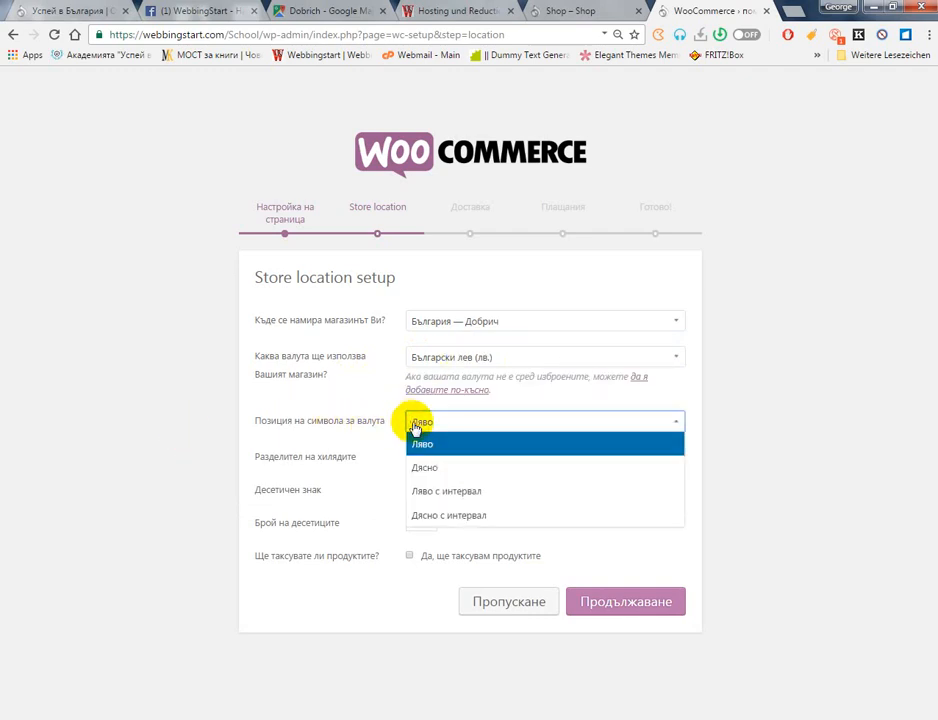
click(585, 477)
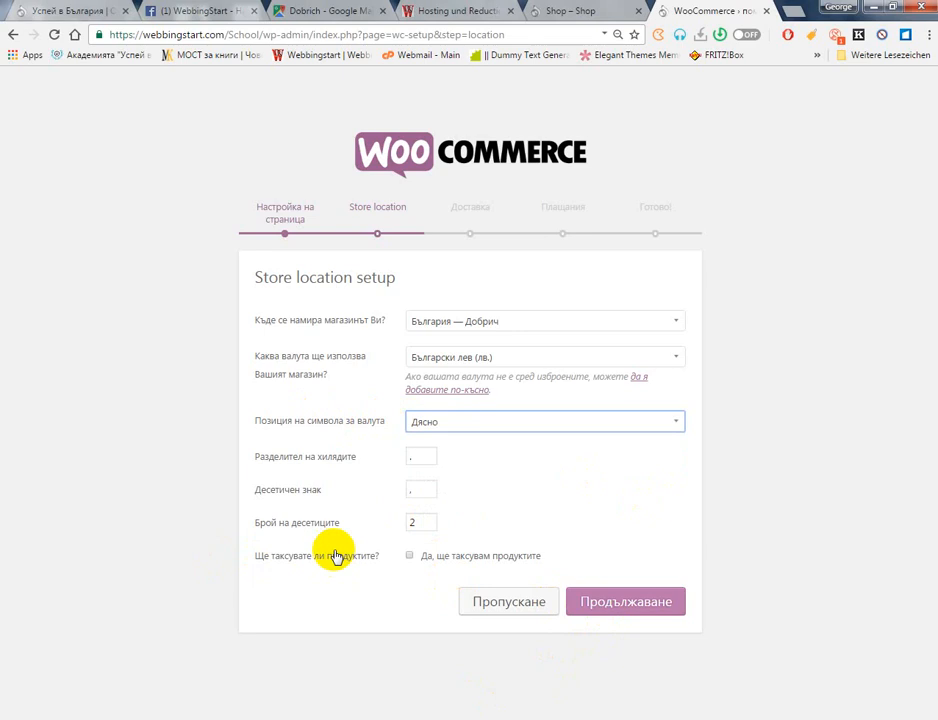
click(513, 561)
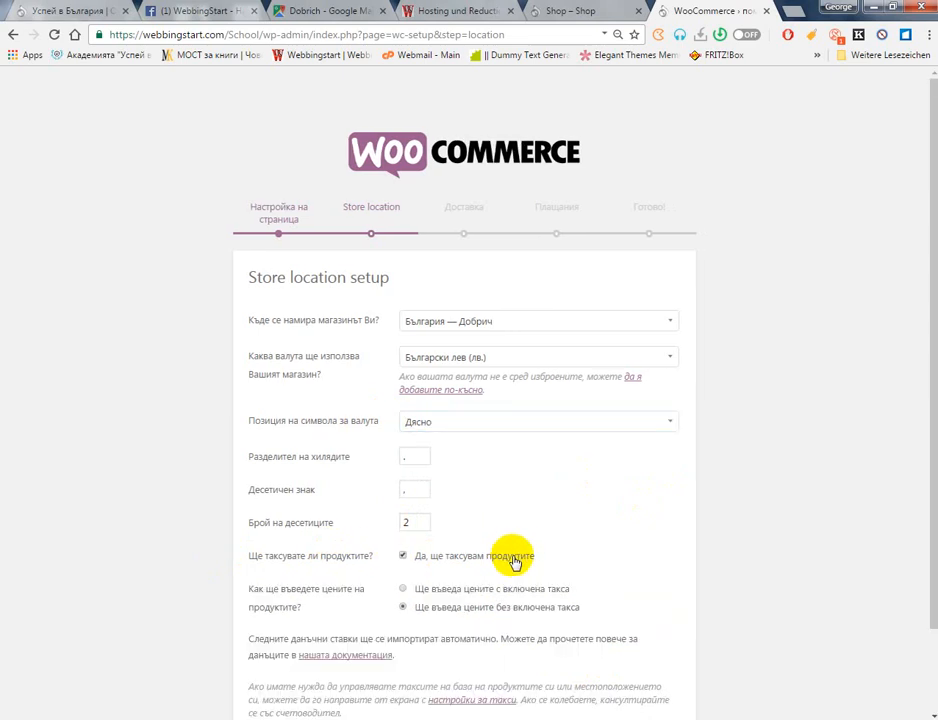
scroll(513, 561, down, 2)
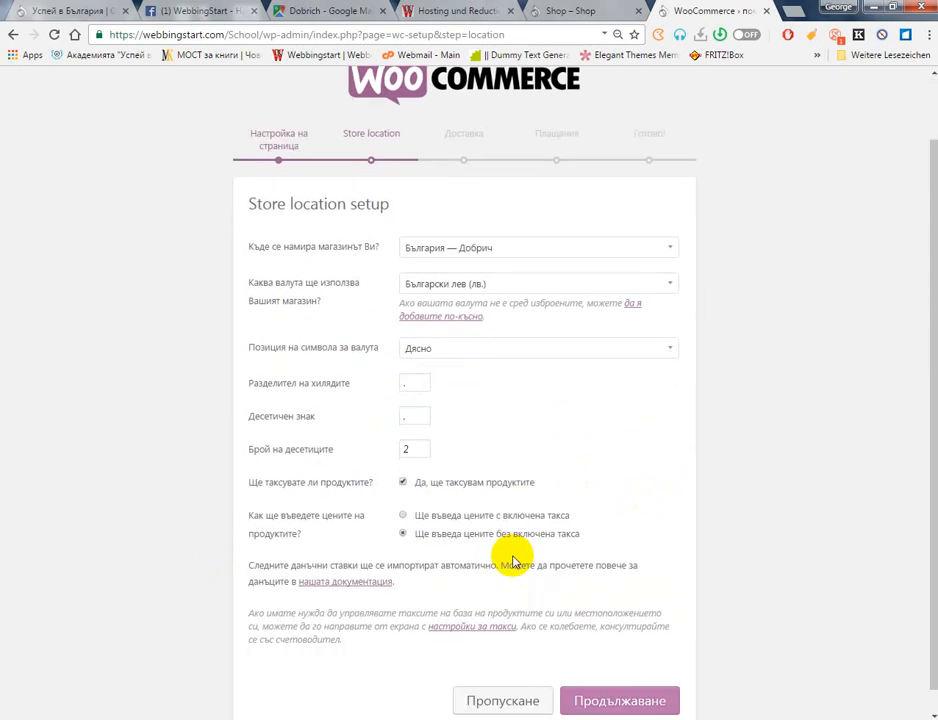
Disable charging tax on the products, save the store location settings and accept кг and см as the shipping units
click(521, 491)
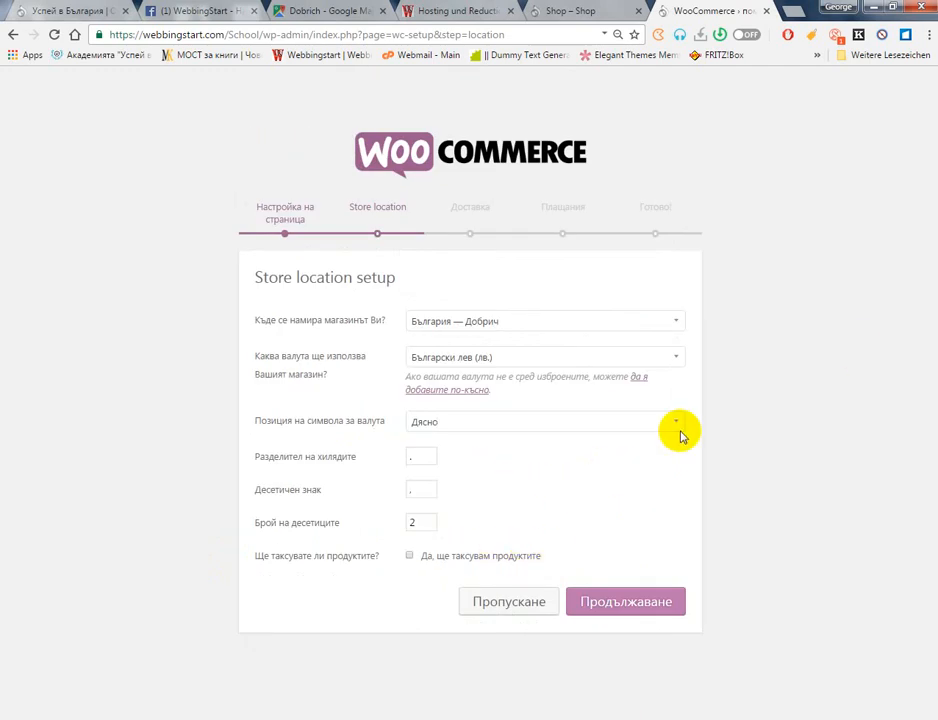
click(596, 596)
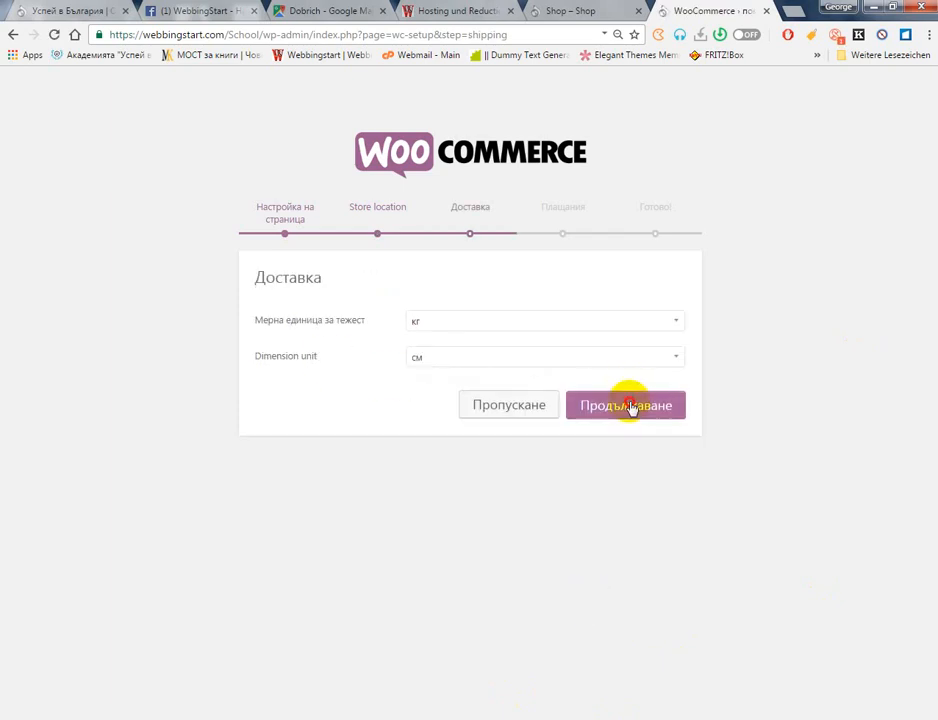
click(630, 405)
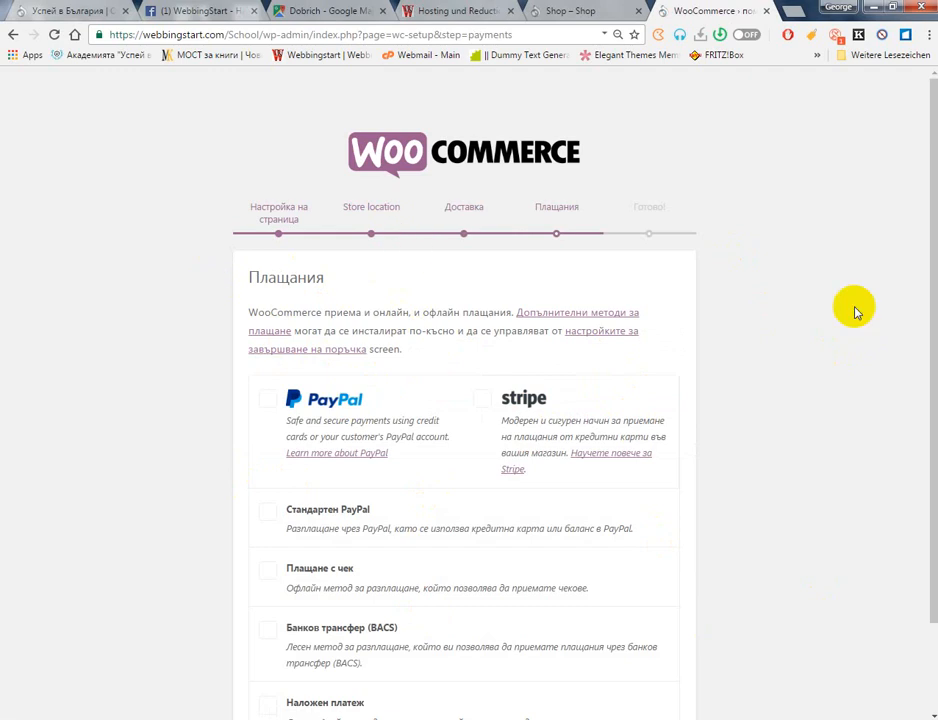
Enable PayPal, Наложен платеж and Стандартен PayPal as payment methods, leaving Плащане с чек disabled
click(326, 434)
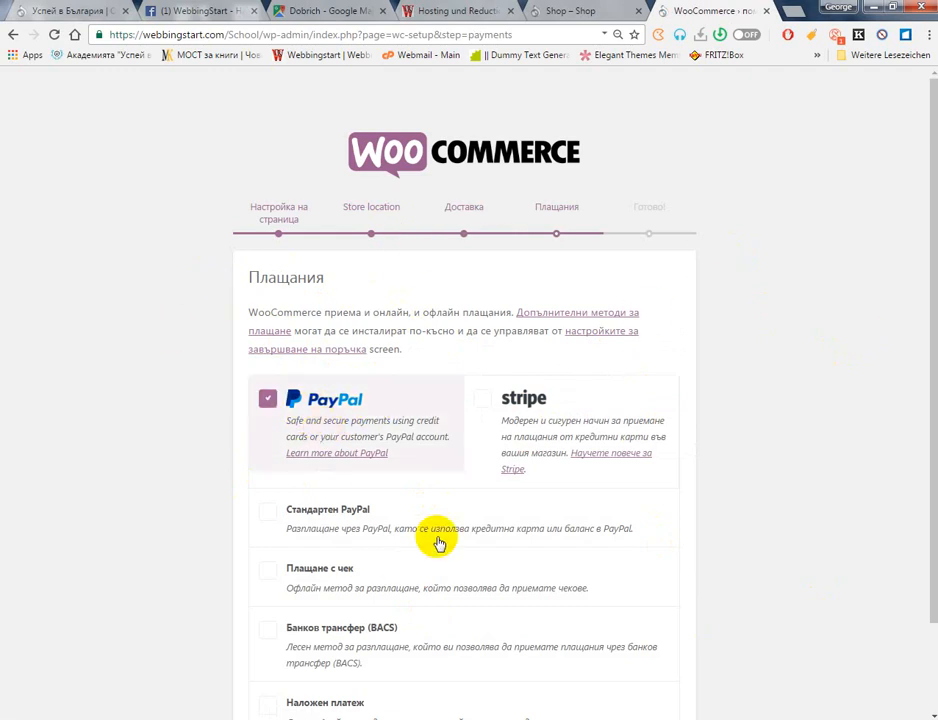
scroll(435, 544, down, 1)
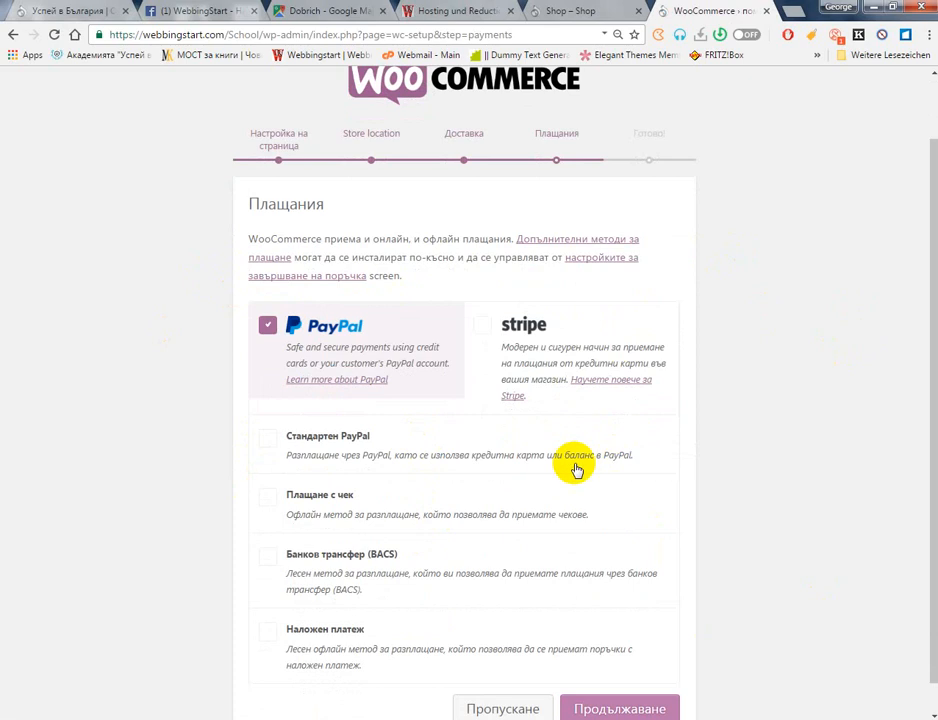
click(383, 512)
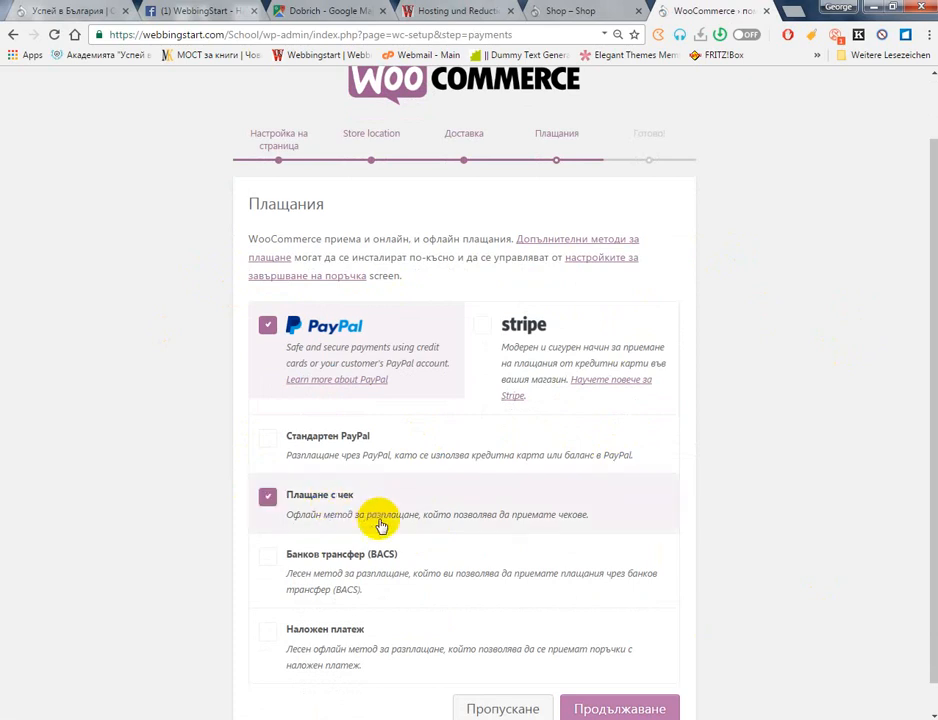
click(357, 636)
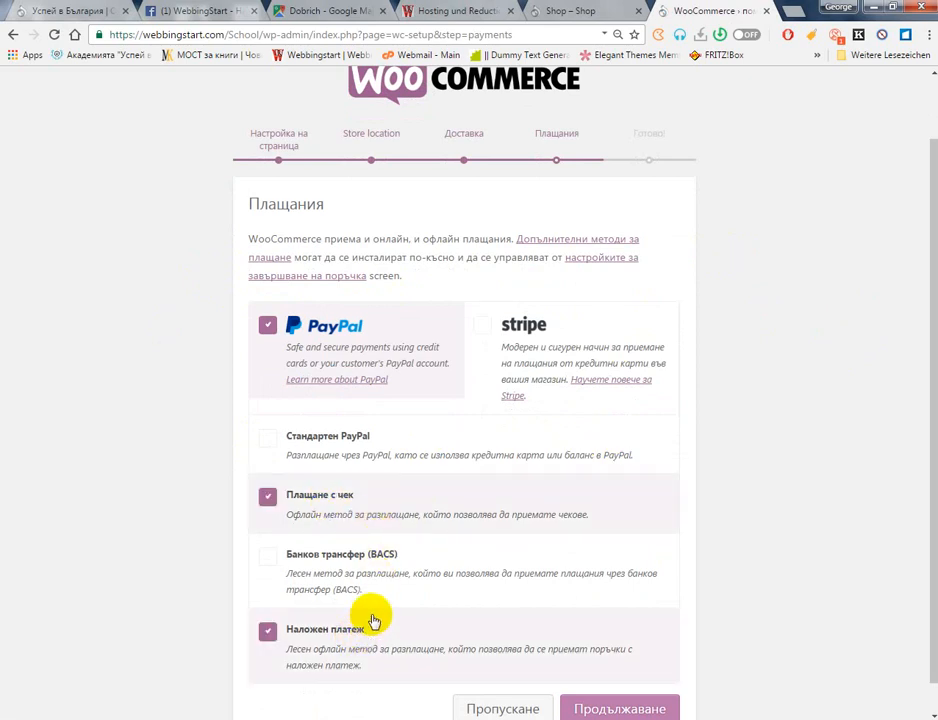
click(383, 511)
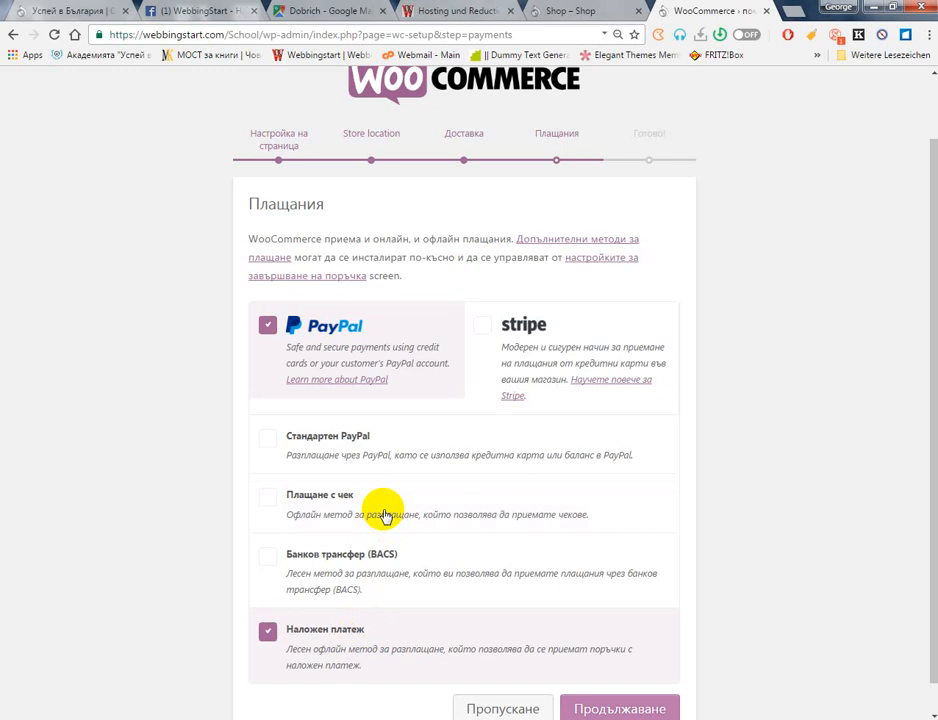
click(305, 445)
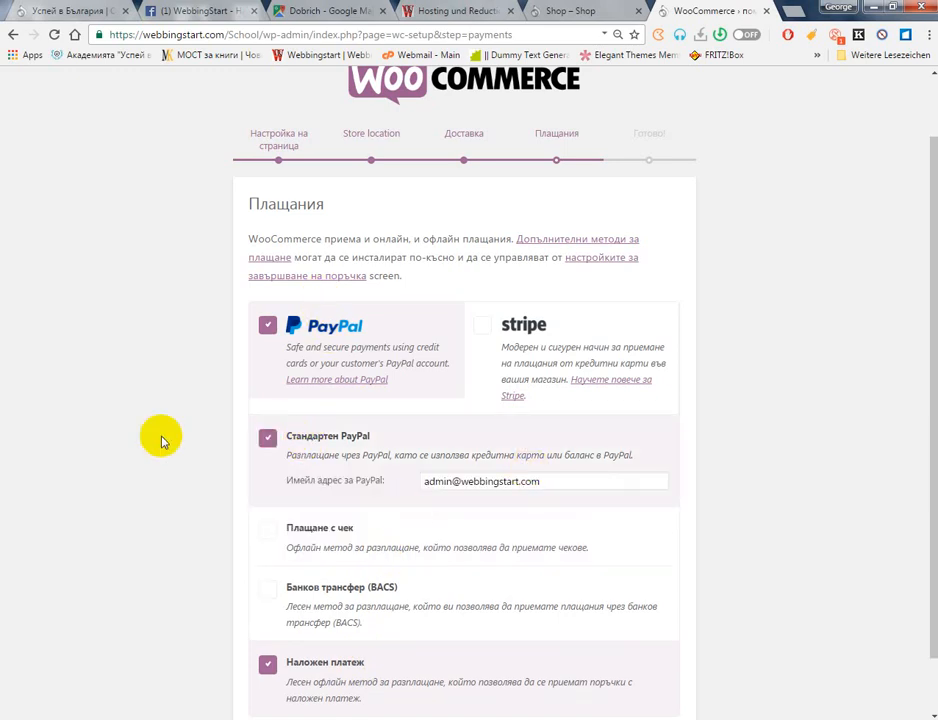
Keep the prefilled e-mail address for Стандартен PayPal and complete the payments stage of the wizard
scroll(456, 613, down, 1)
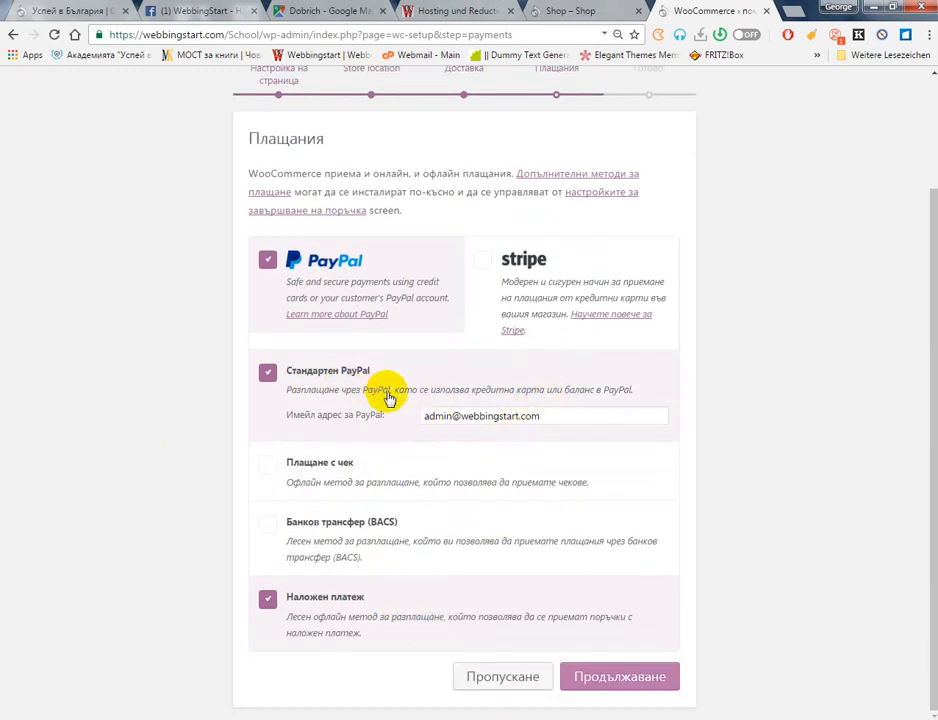
drag(603, 415, 419, 416)
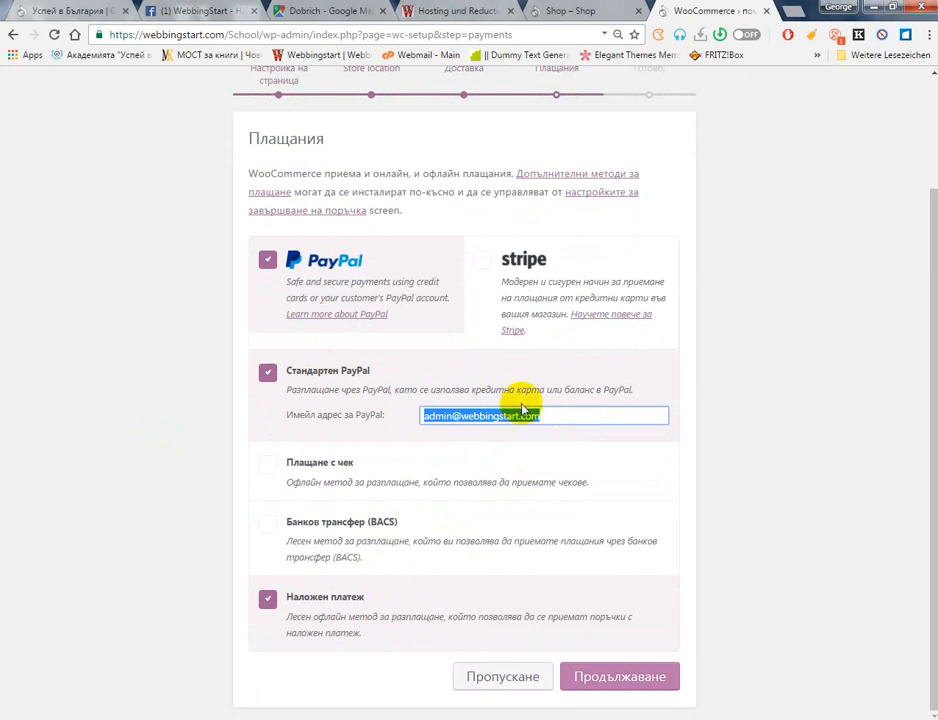
click(564, 421)
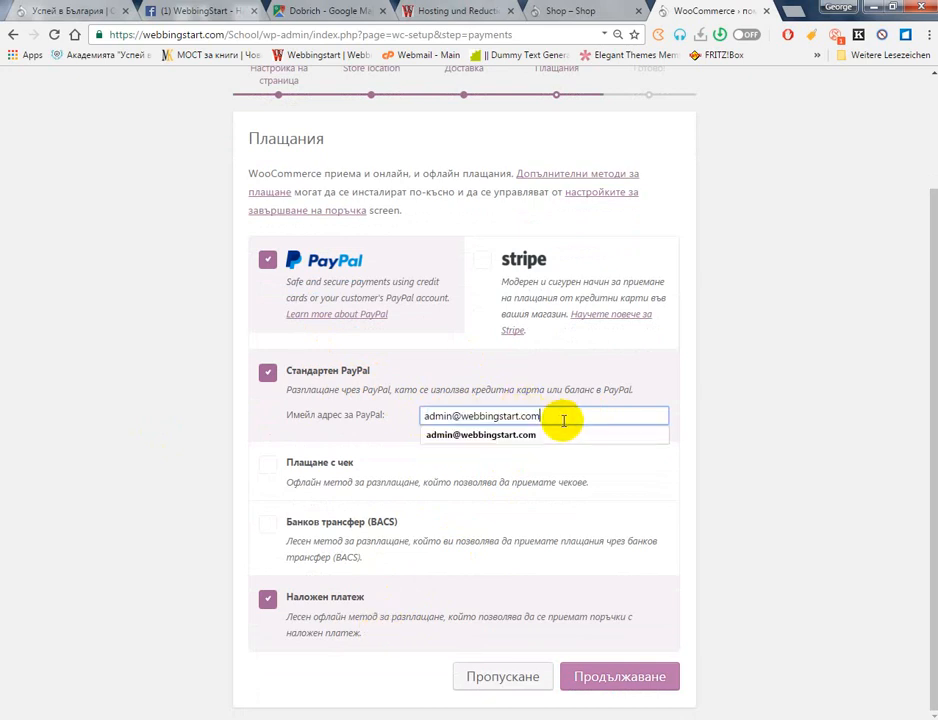
key(ctrl+a)
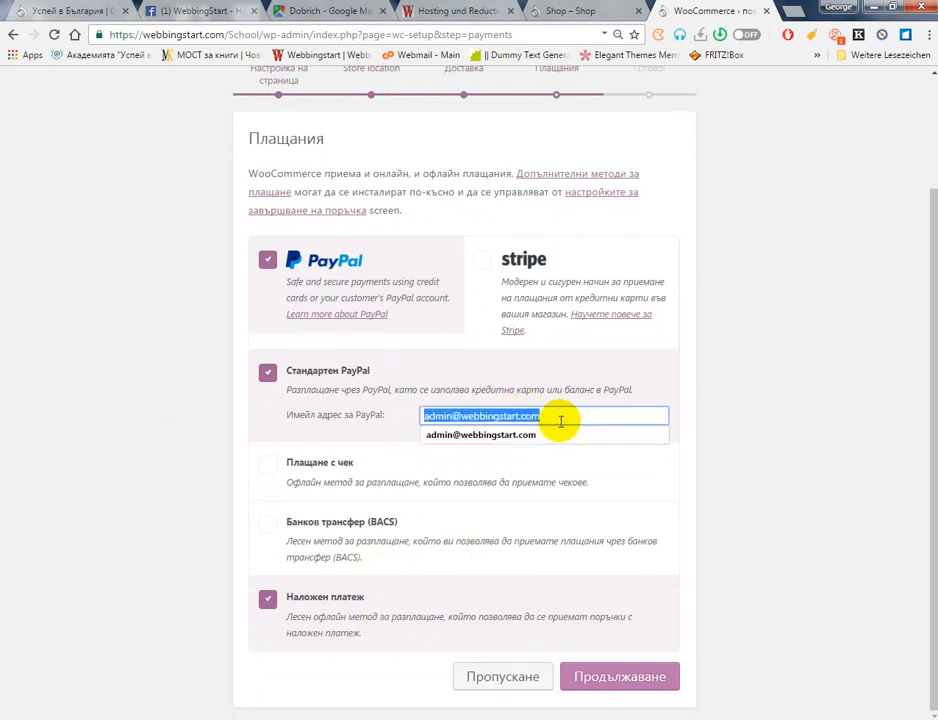
click(649, 676)
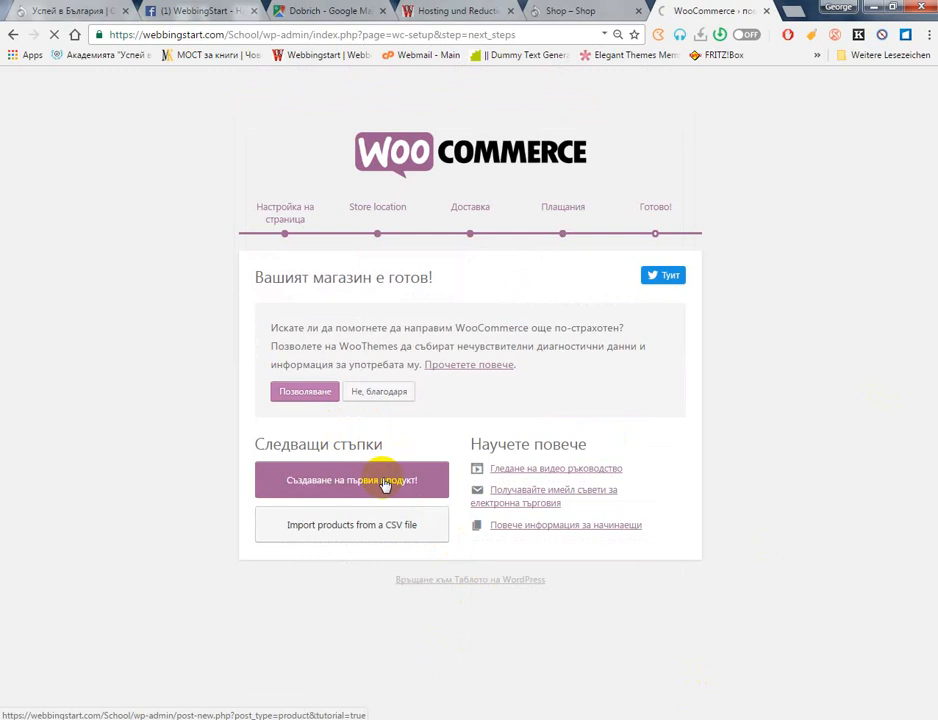
Start creating the shop's first product and dismiss all the guided hints on the new product page
click(385, 484)
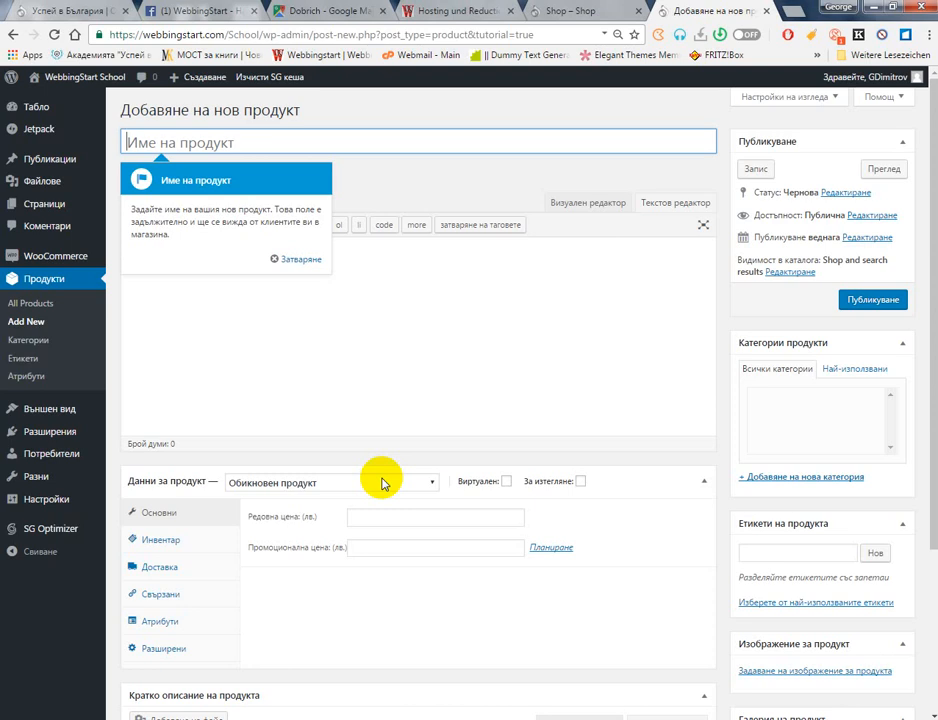
click(300, 259)
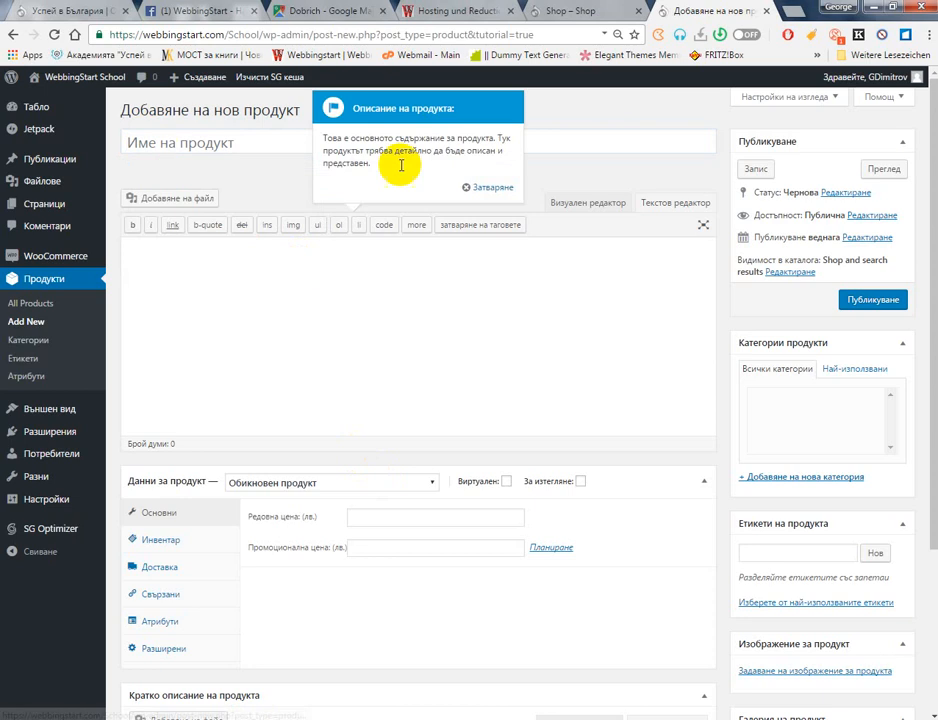
click(475, 187)
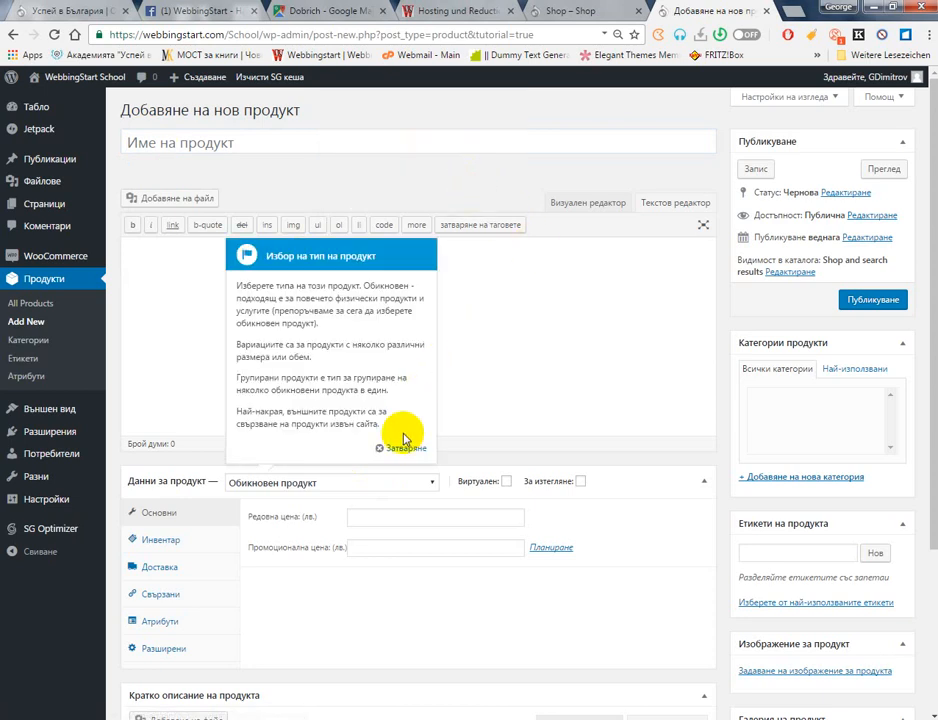
click(385, 447)
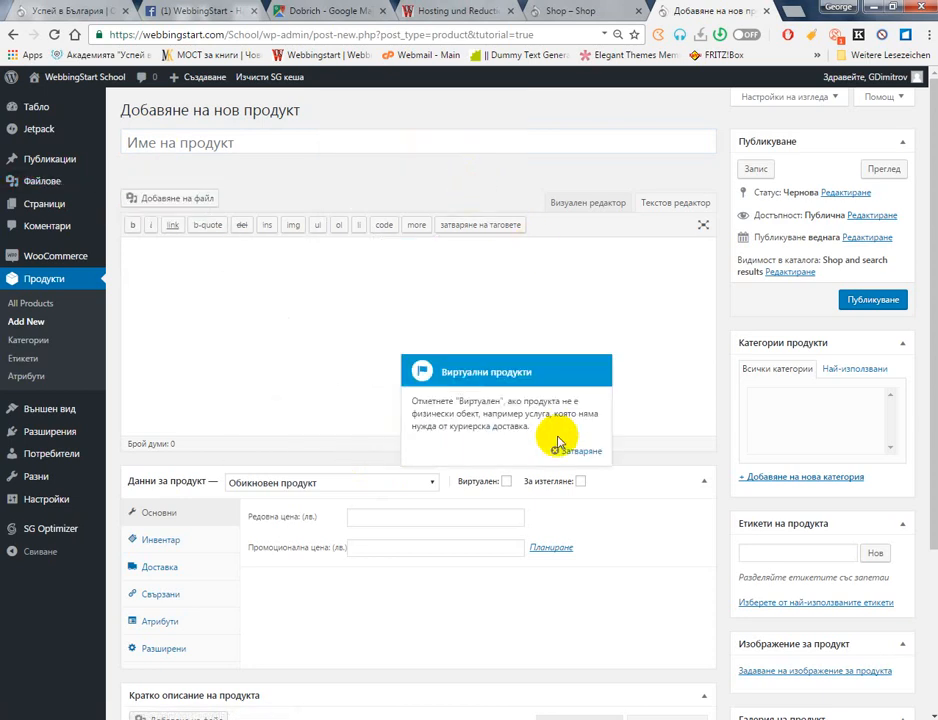
click(566, 455)
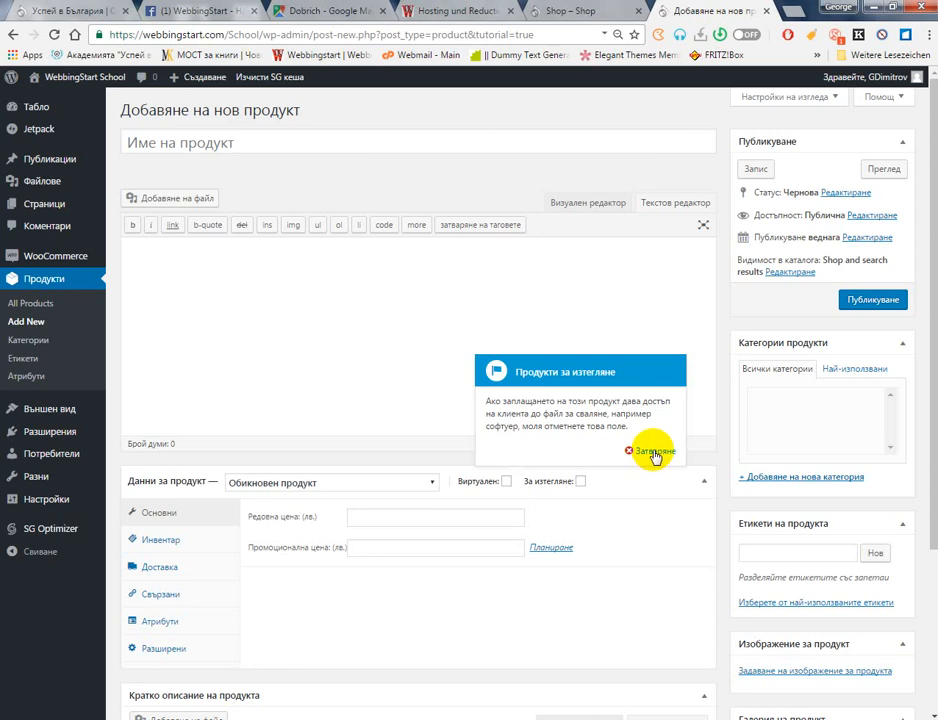
click(655, 455)
click(500, 484)
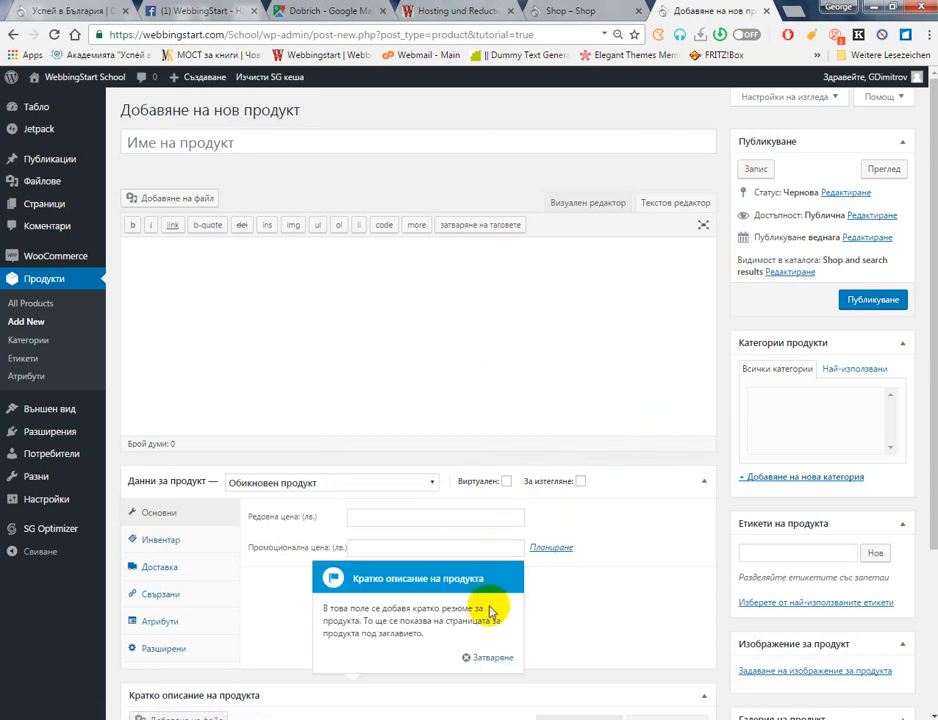
click(492, 659)
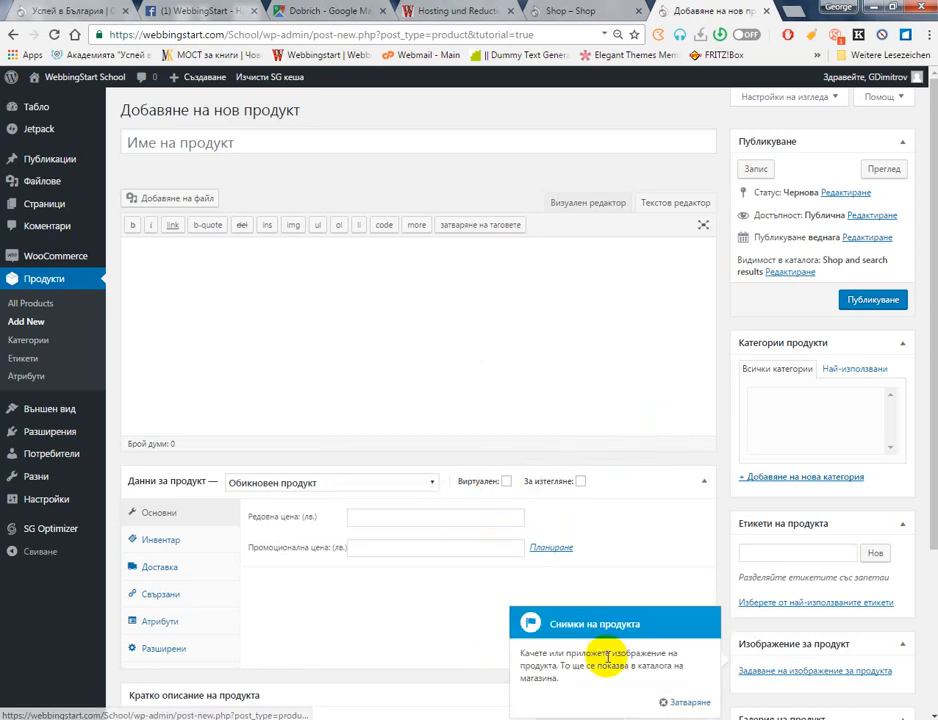
click(698, 705)
click(676, 612)
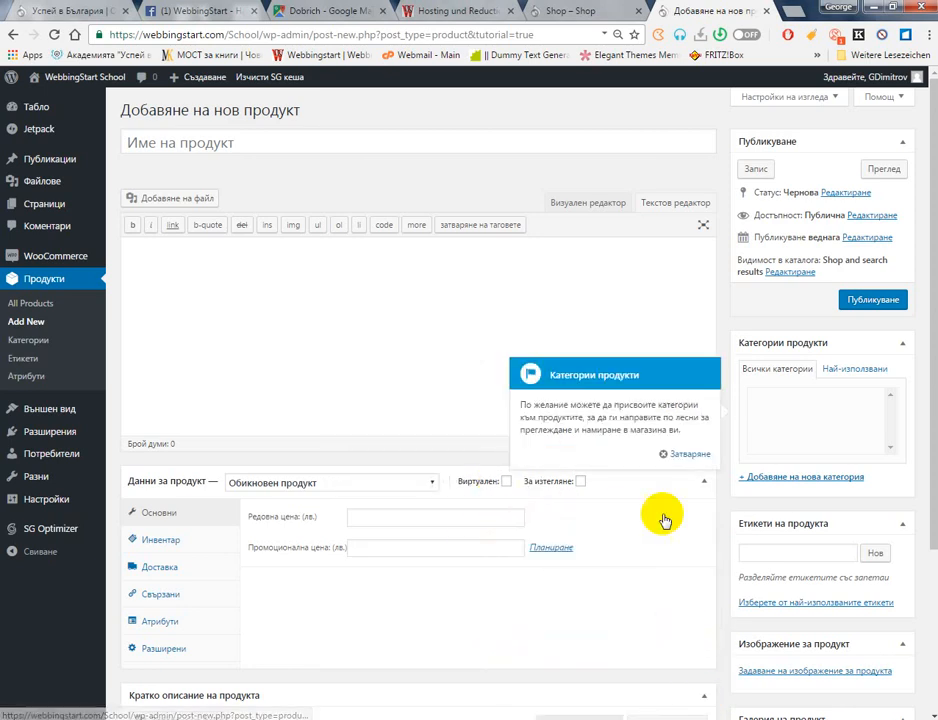
click(684, 456)
click(691, 260)
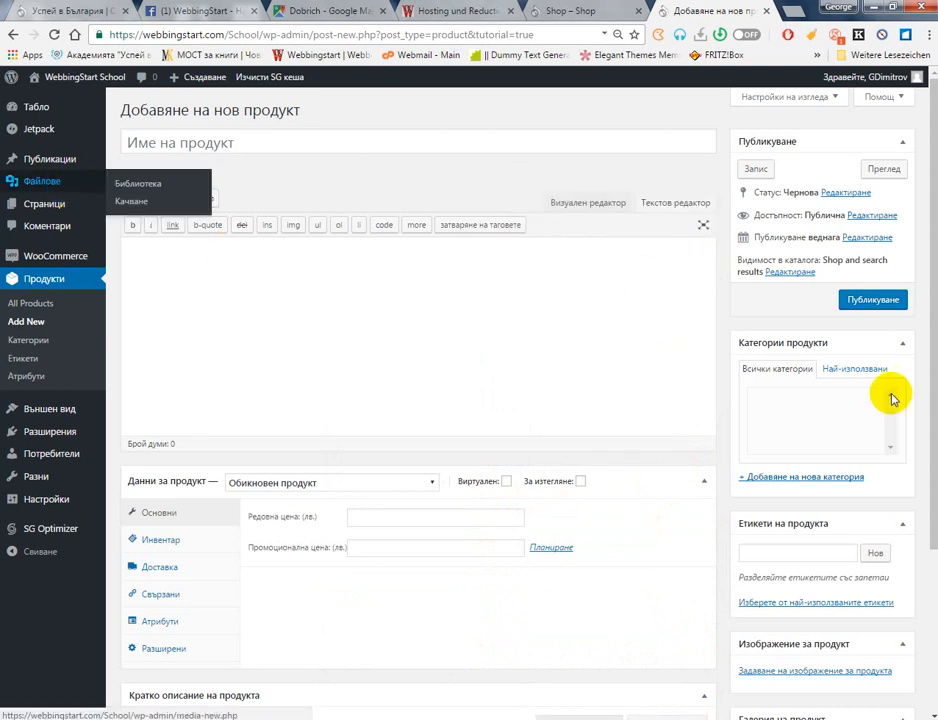
Open the site's media library in a separate browser tab
scroll(790, 615, down, 1)
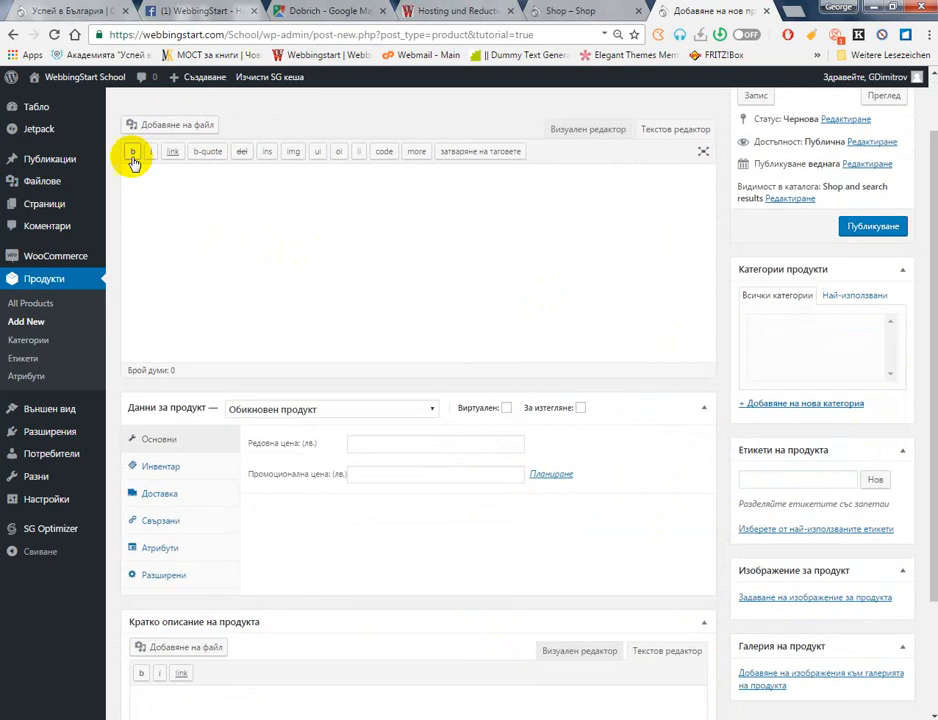
middle_click(72, 185)
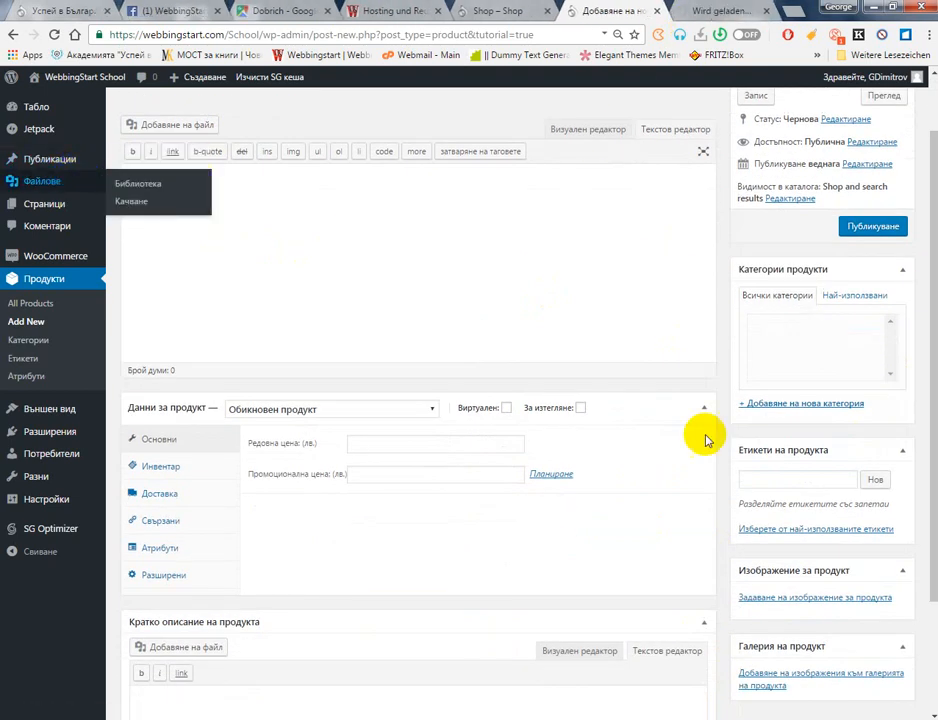
Upload 38016-533x800 and 38017-533x800 from the folder Нова папка (2) and set 38017-533x800 as the product image
scroll(780, 530, down, 1)
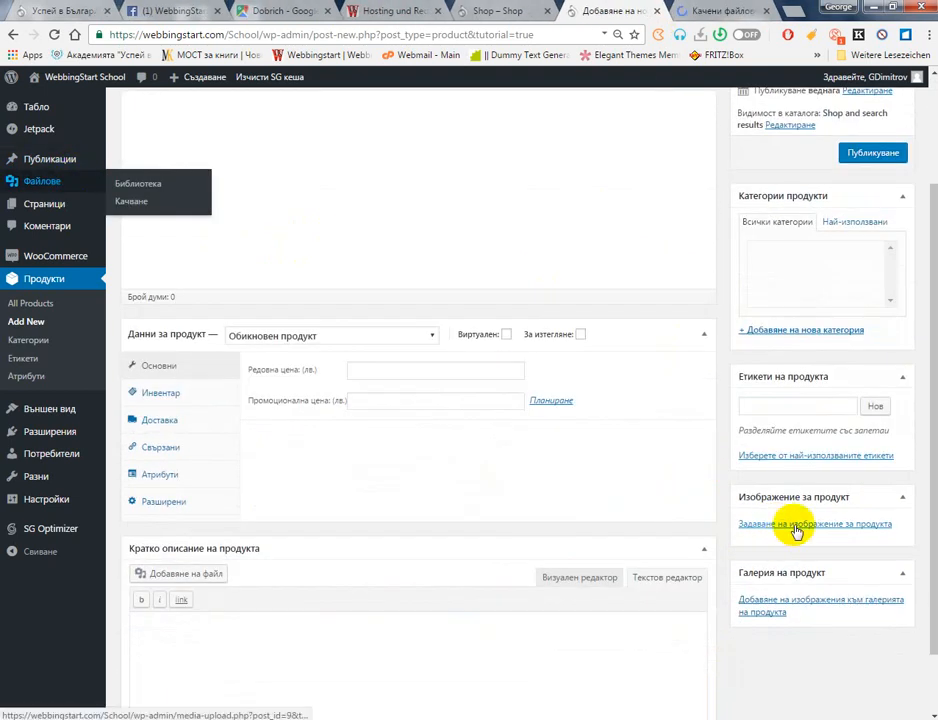
click(798, 528)
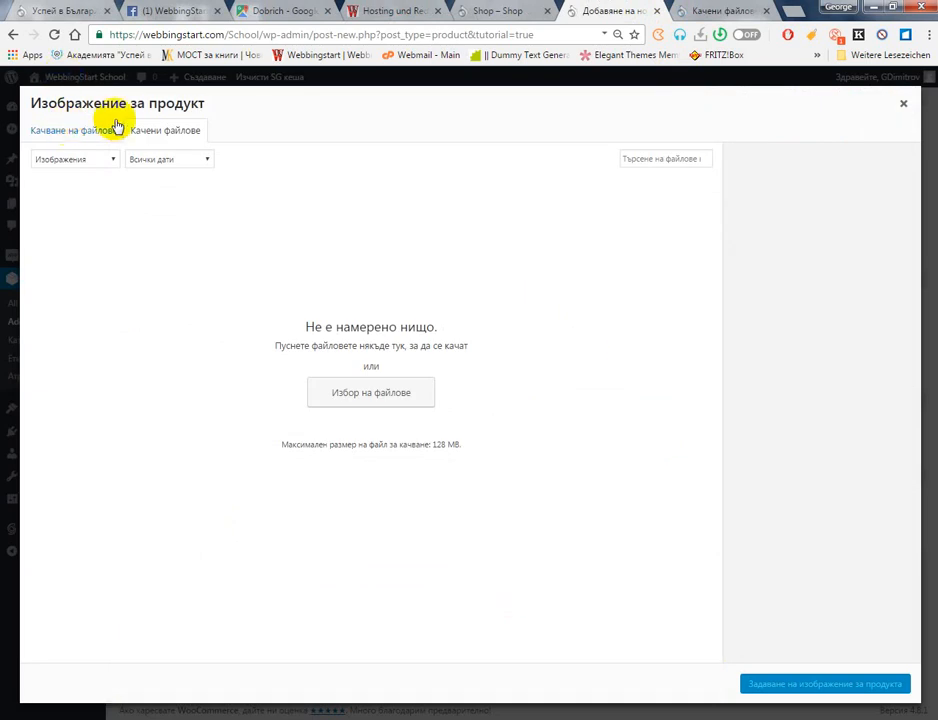
click(80, 130)
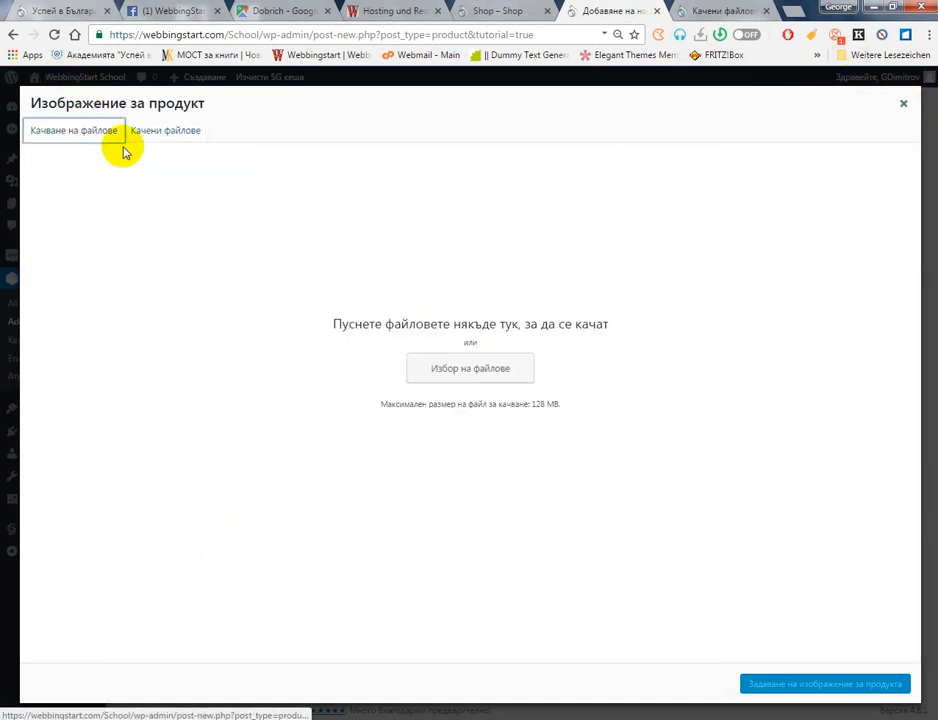
click(455, 370)
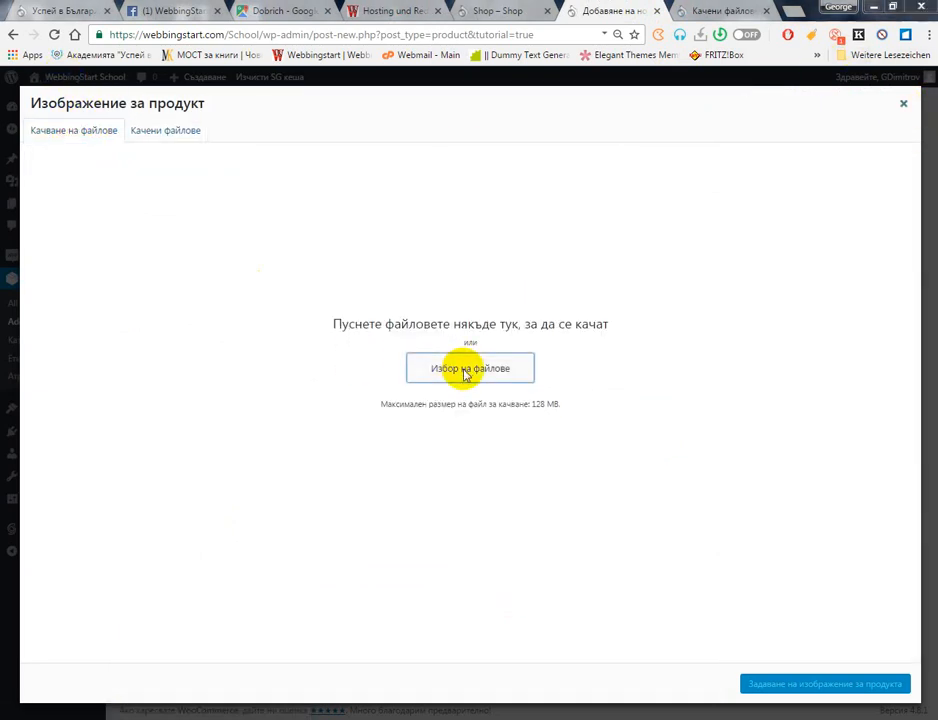
click(188, 120)
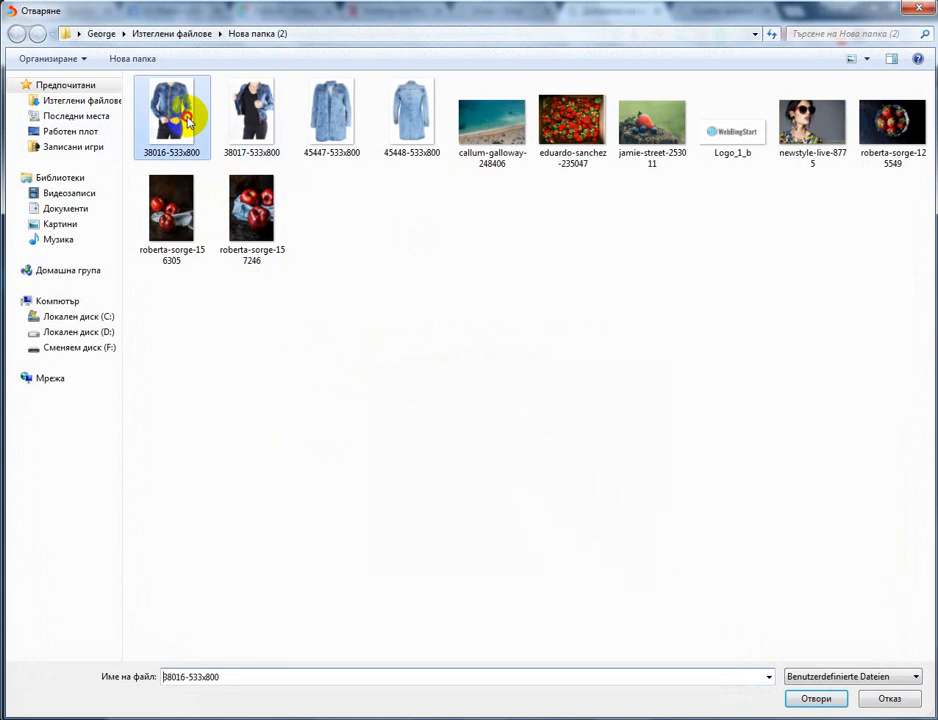
ctrl+click(249, 127)
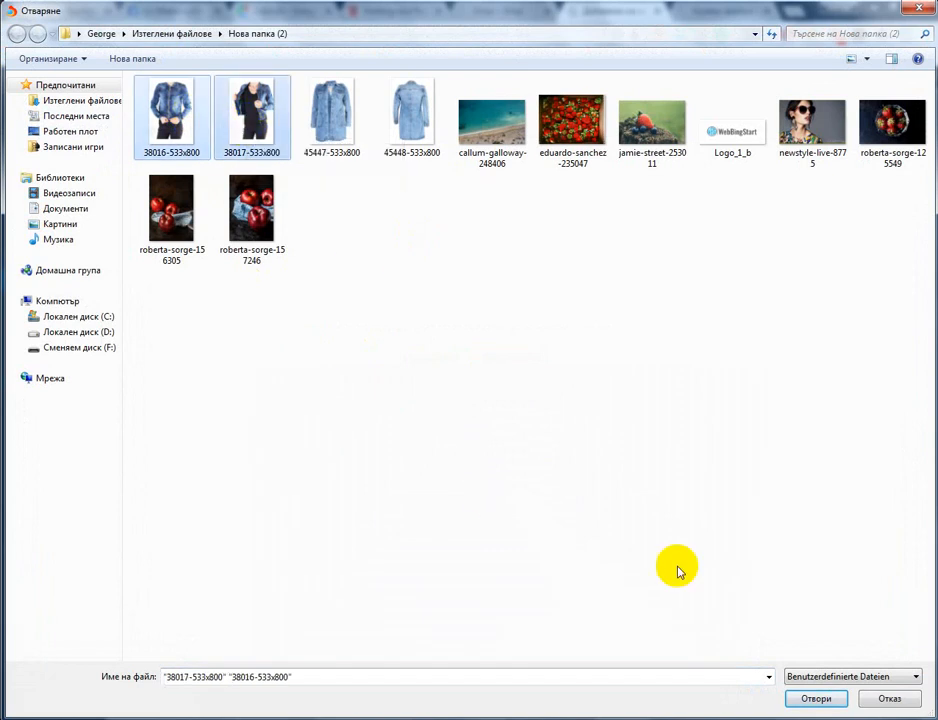
click(816, 699)
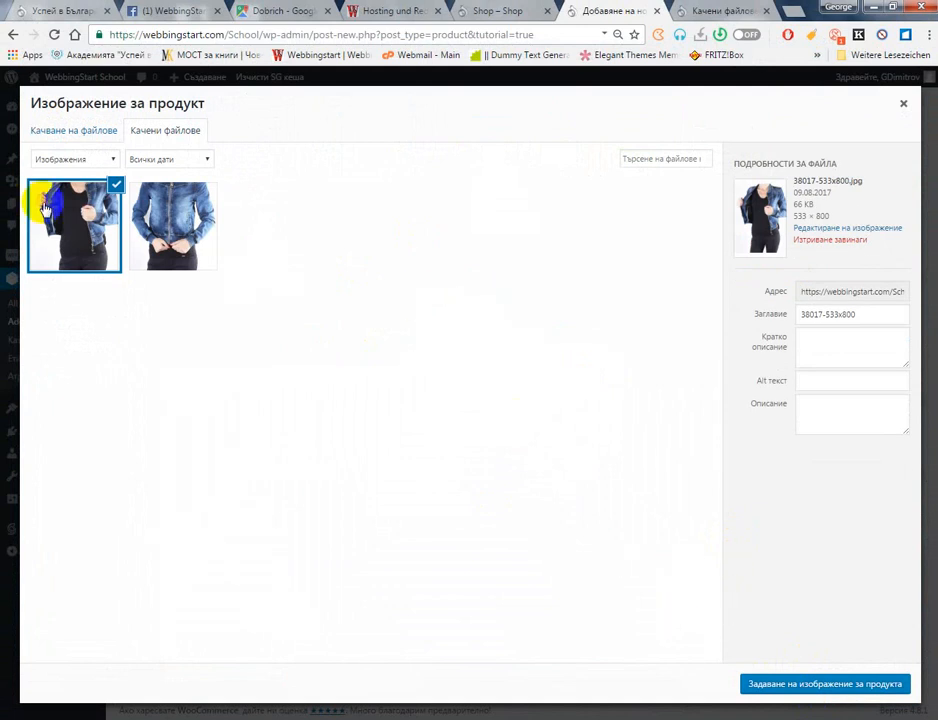
click(780, 685)
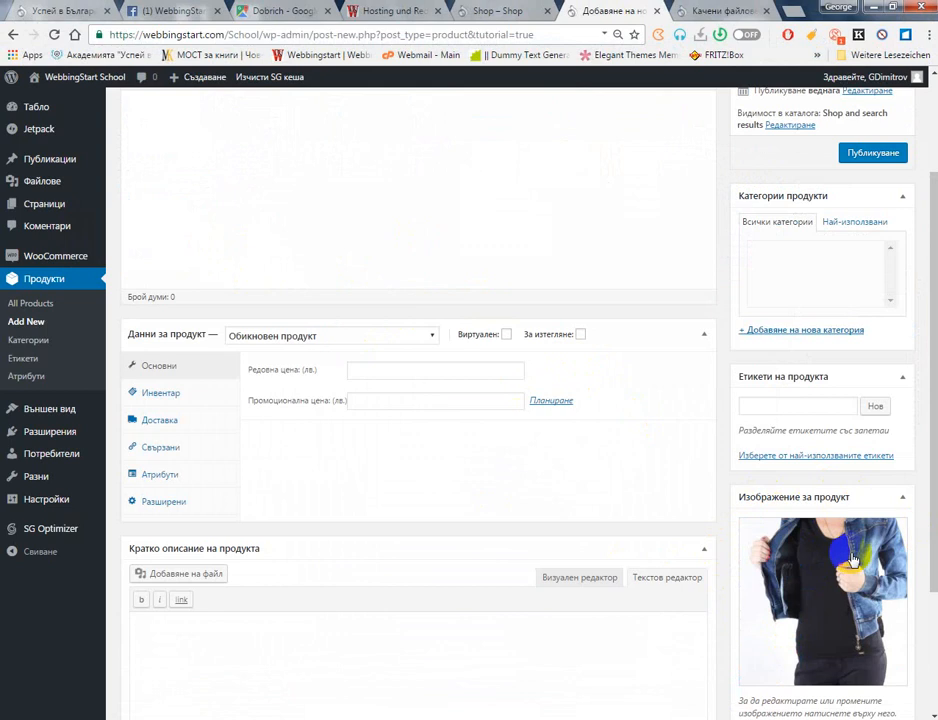
Add the image 38016-533x800 from the uploaded files to the product gallery
scroll(833, 565, down, 2)
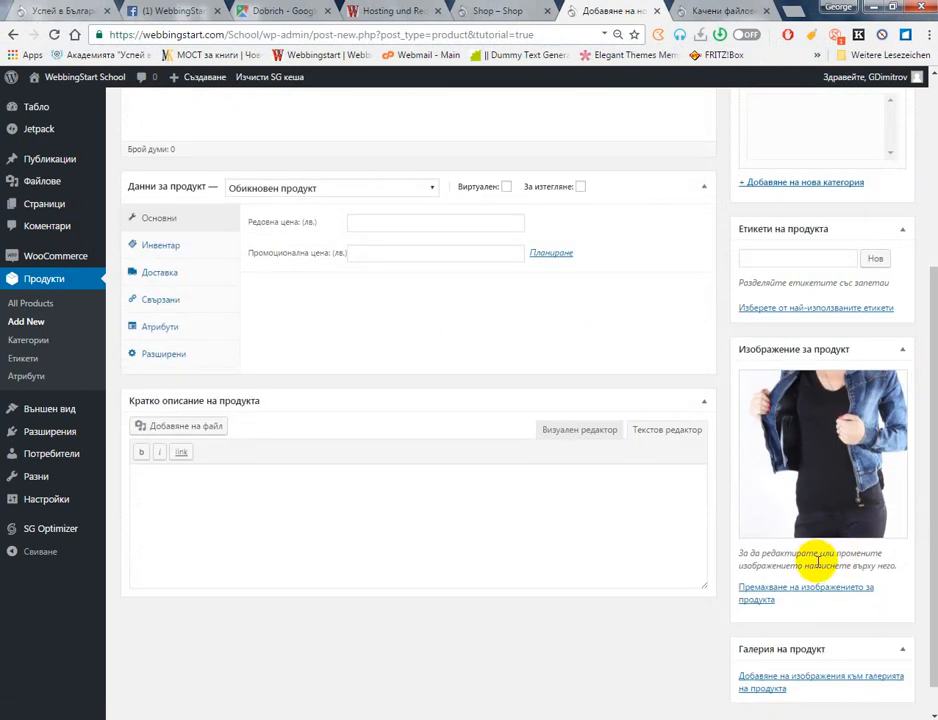
scroll(850, 620, down, 1)
click(850, 638)
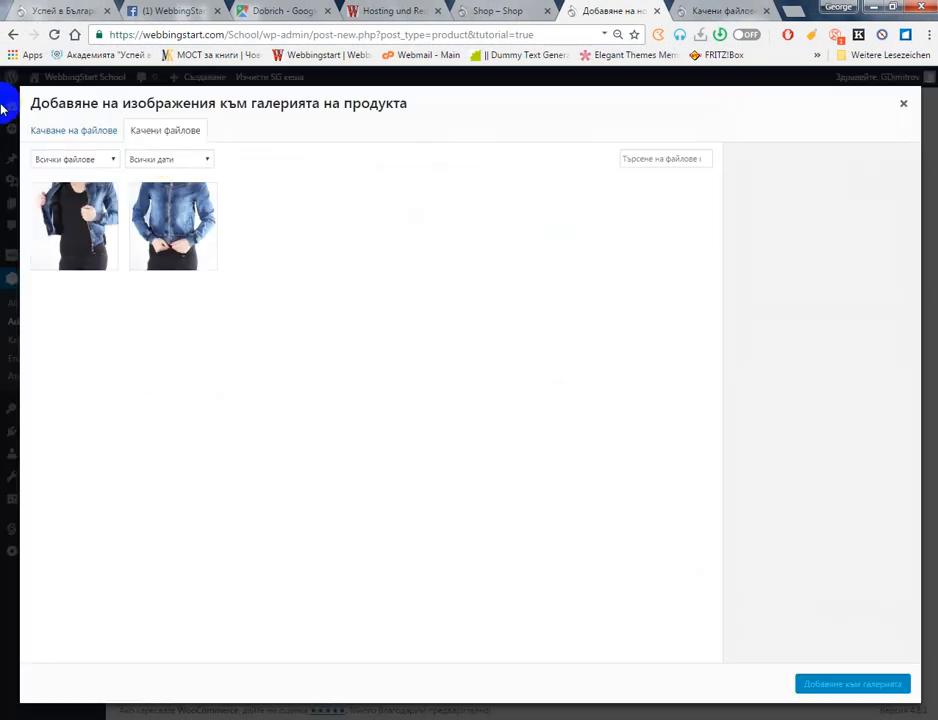
click(173, 225)
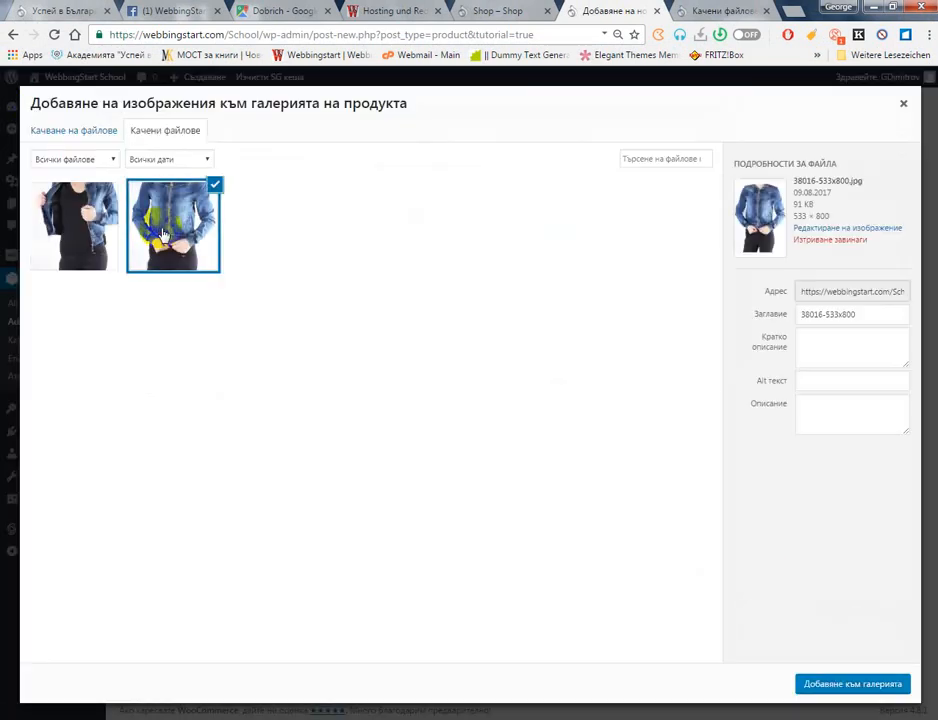
click(833, 684)
scroll(680, 470, up, 5)
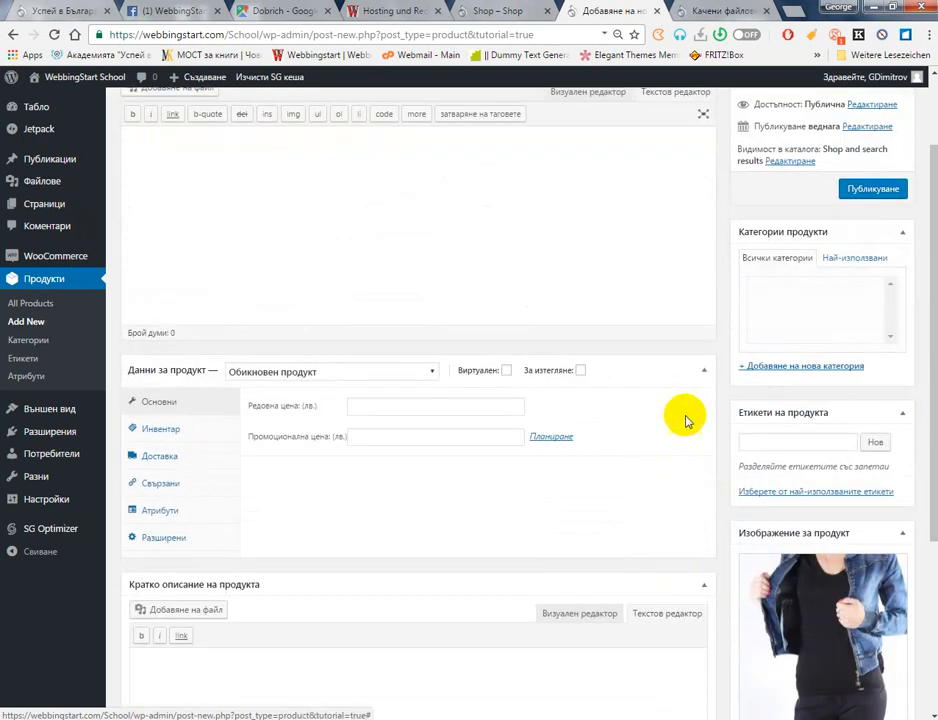
Upload 45447-533x800, 45448-533x800, callum-galloway-248406, Logo_1_b and newstyle-live-8775 from the folder Нова папка (2) to the site's media library
click(703, 10)
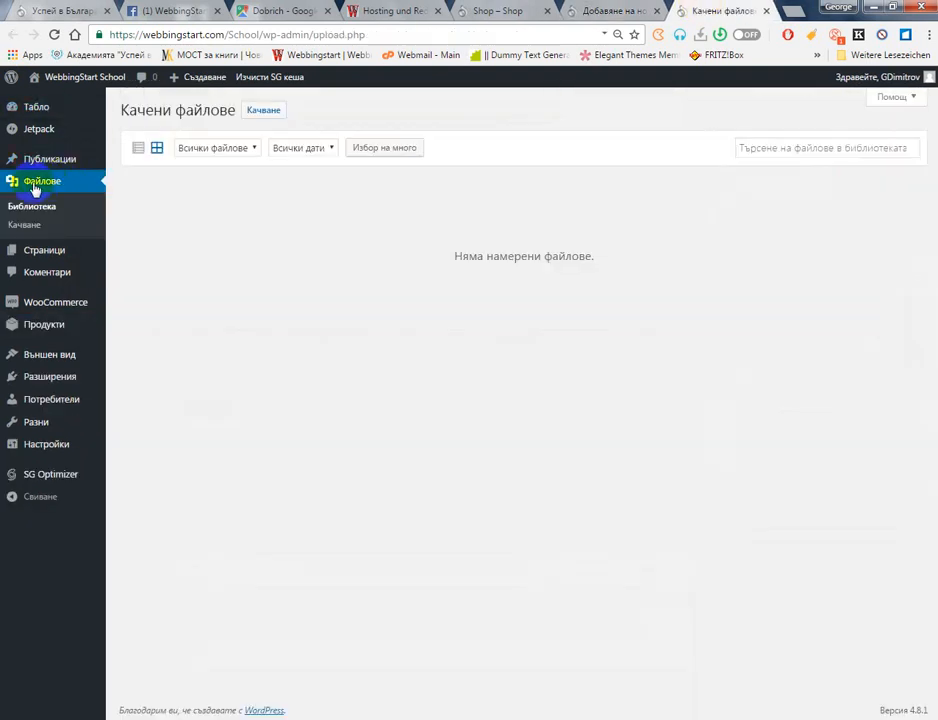
click(257, 112)
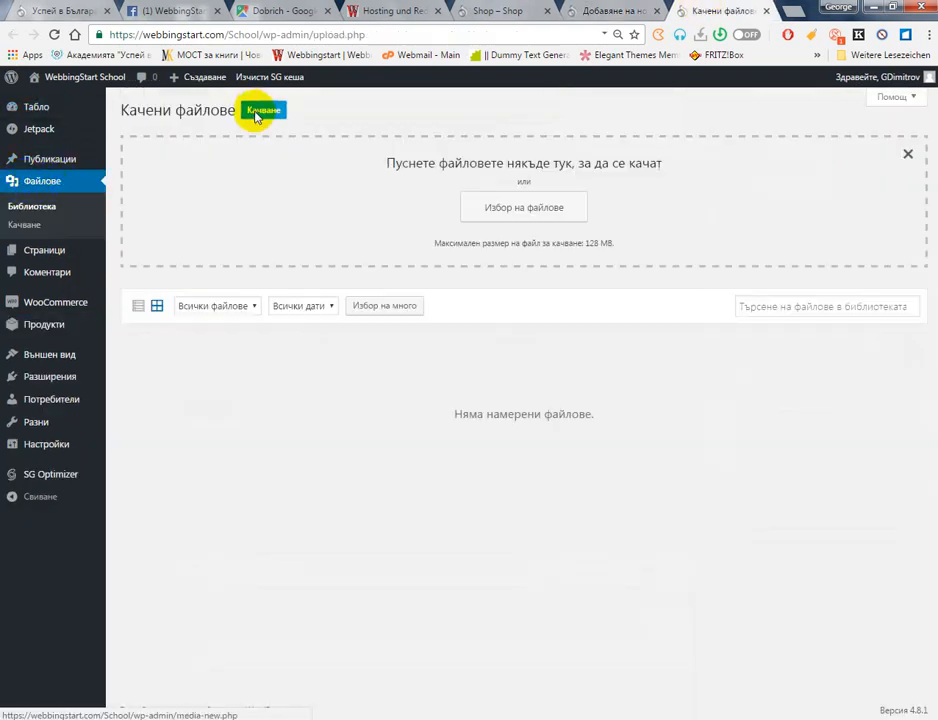
click(520, 212)
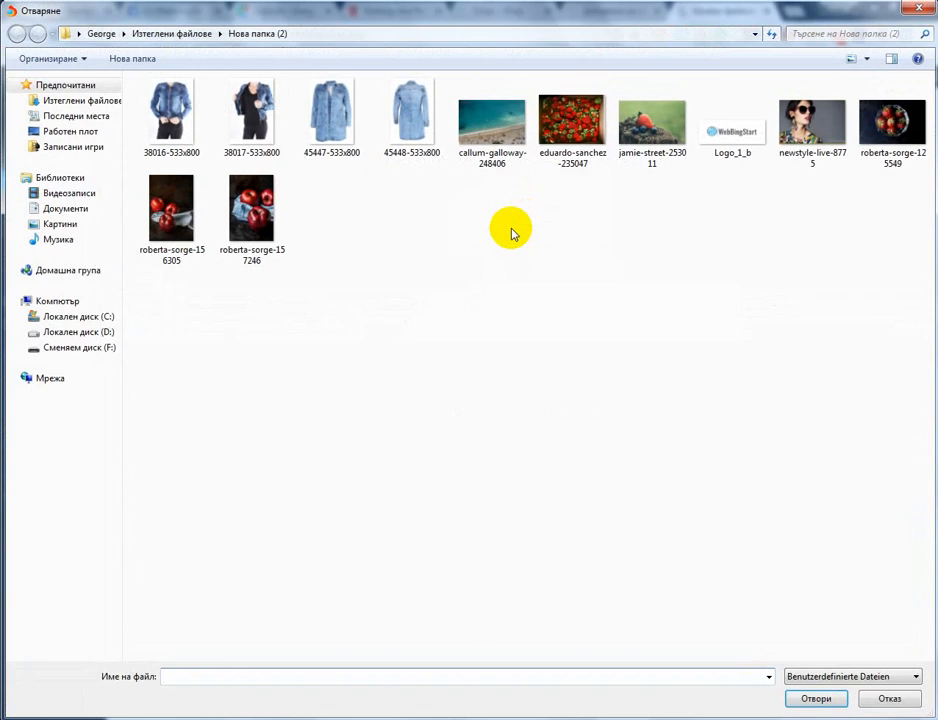
click(314, 122)
ctrl+click(432, 133)
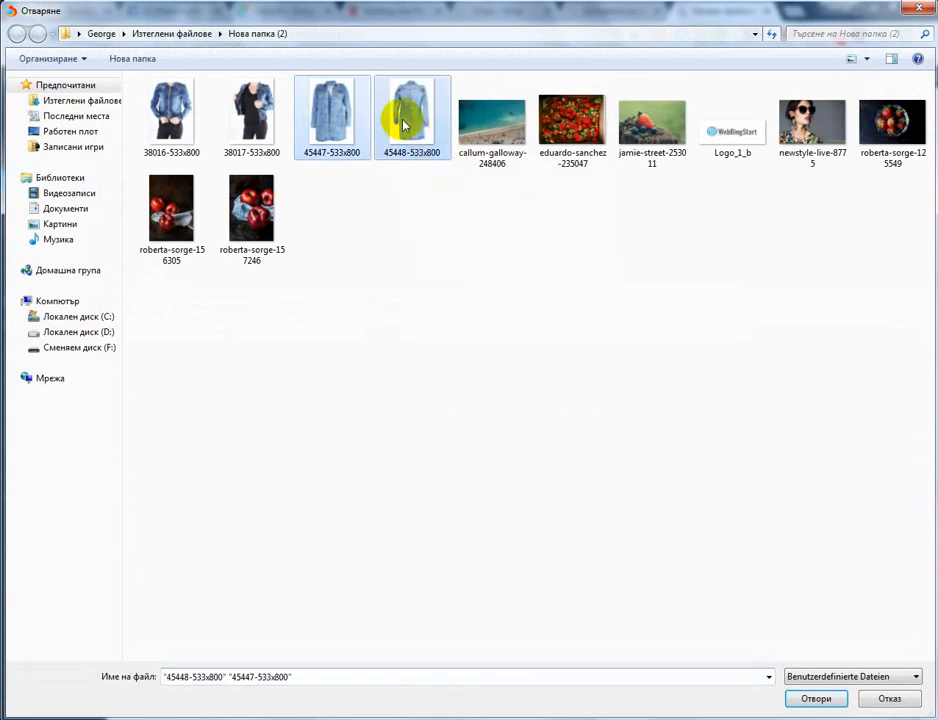
ctrl+click(494, 145)
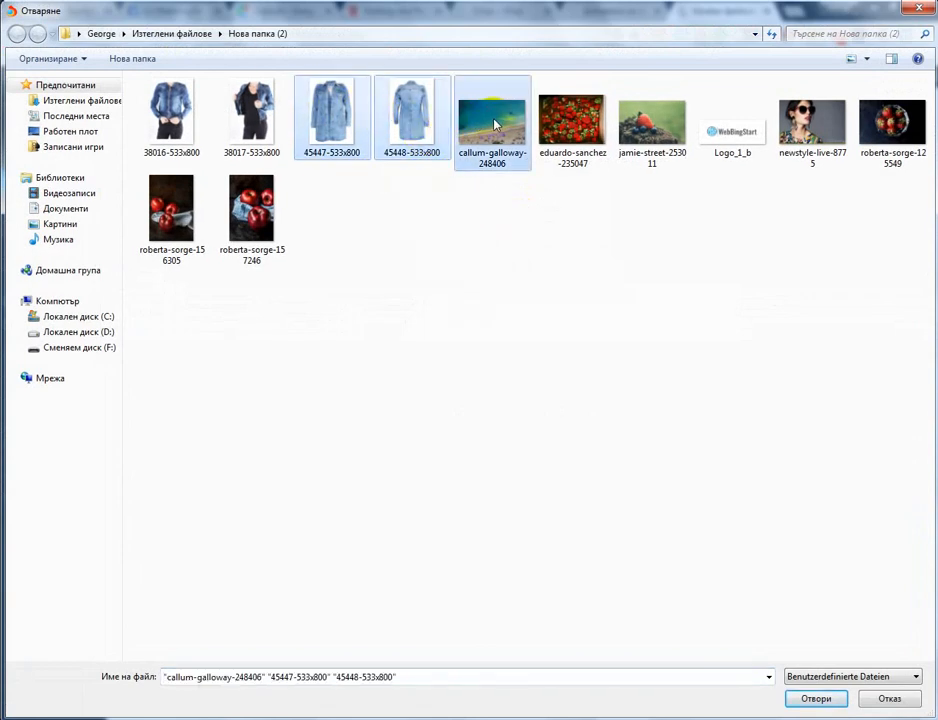
ctrl+click(750, 148)
ctrl+click(805, 145)
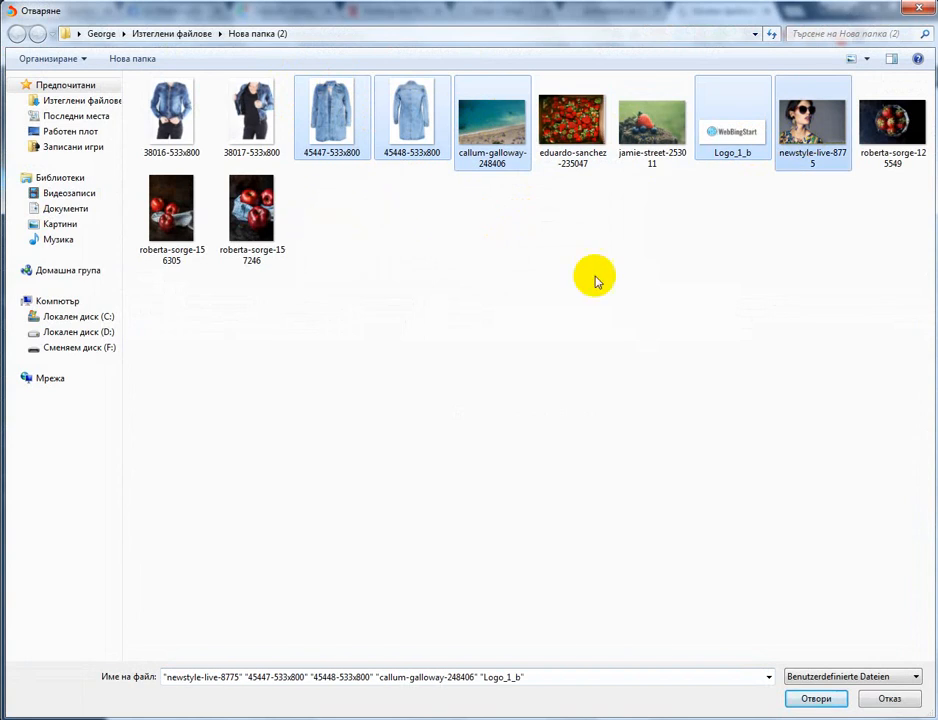
click(815, 699)
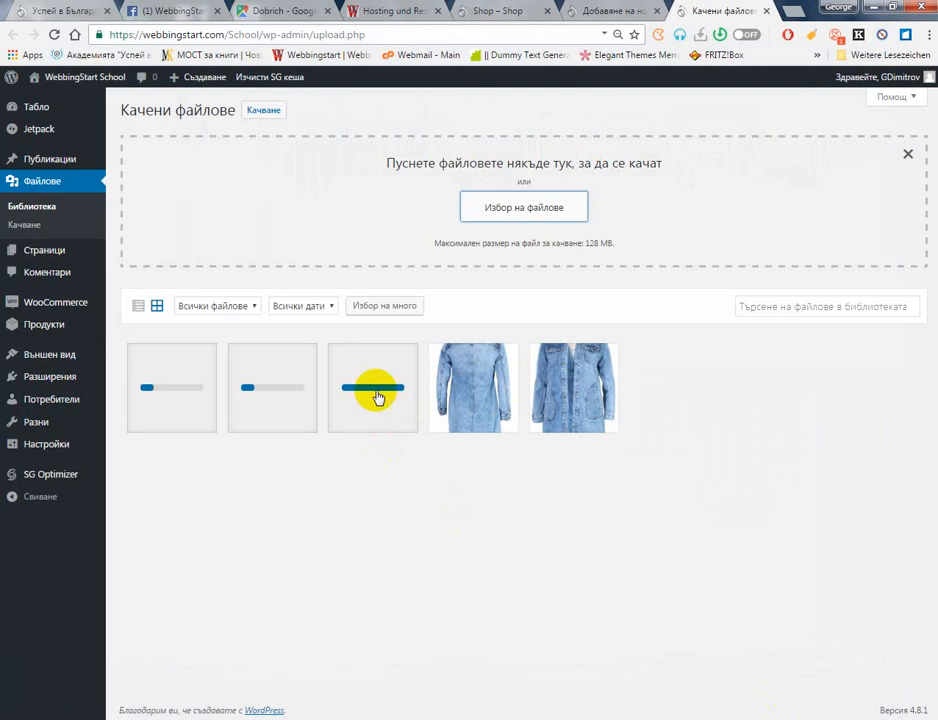
Return to the new product page and name the product Дънково Яке
click(636, 8)
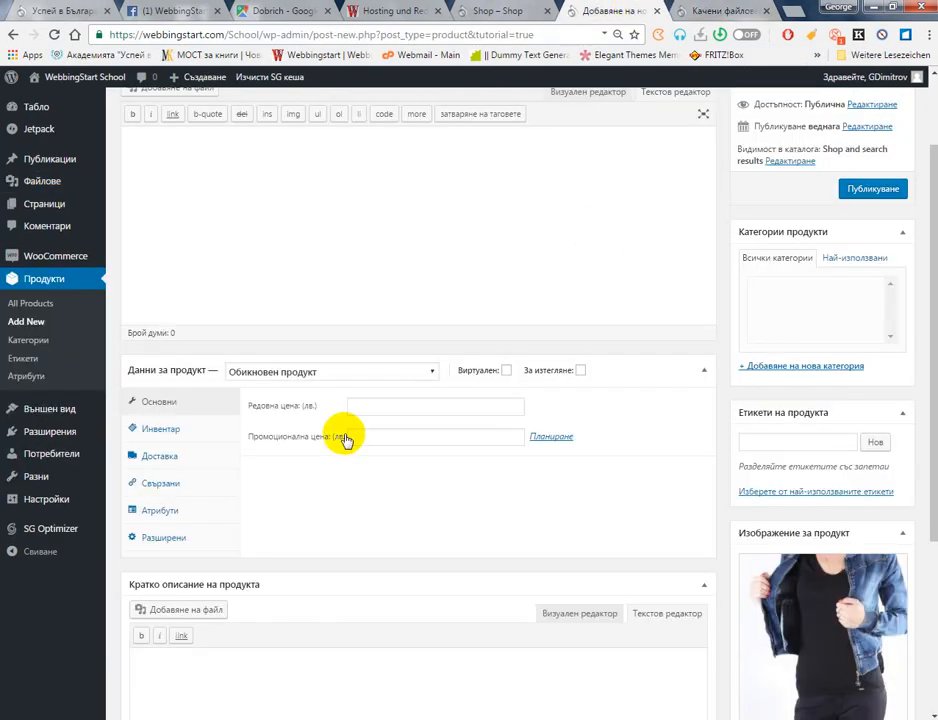
scroll(299, 251, up, 3)
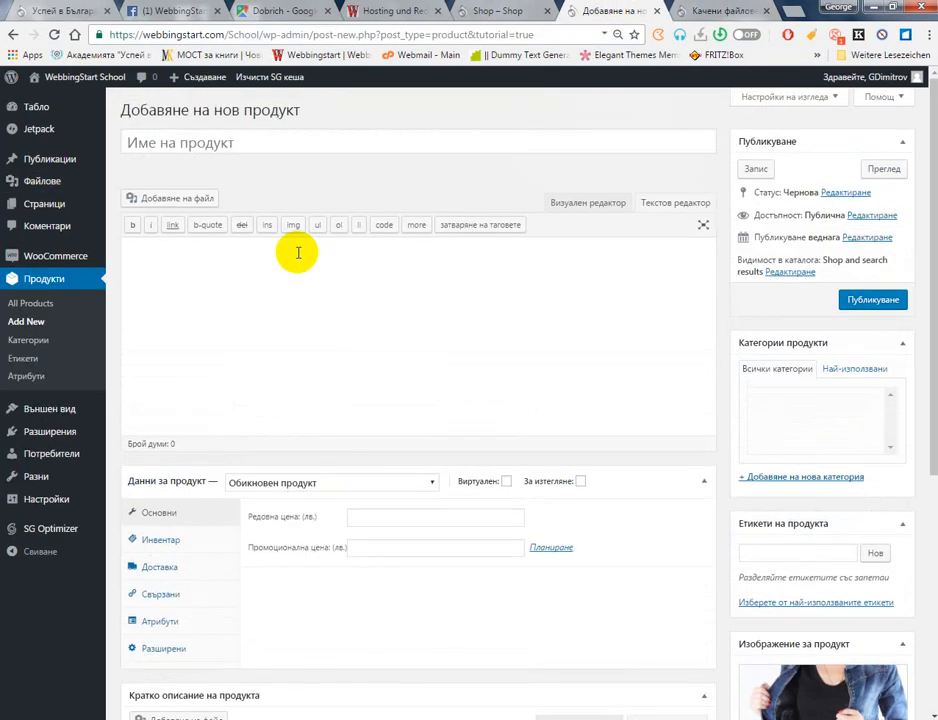
click(307, 140)
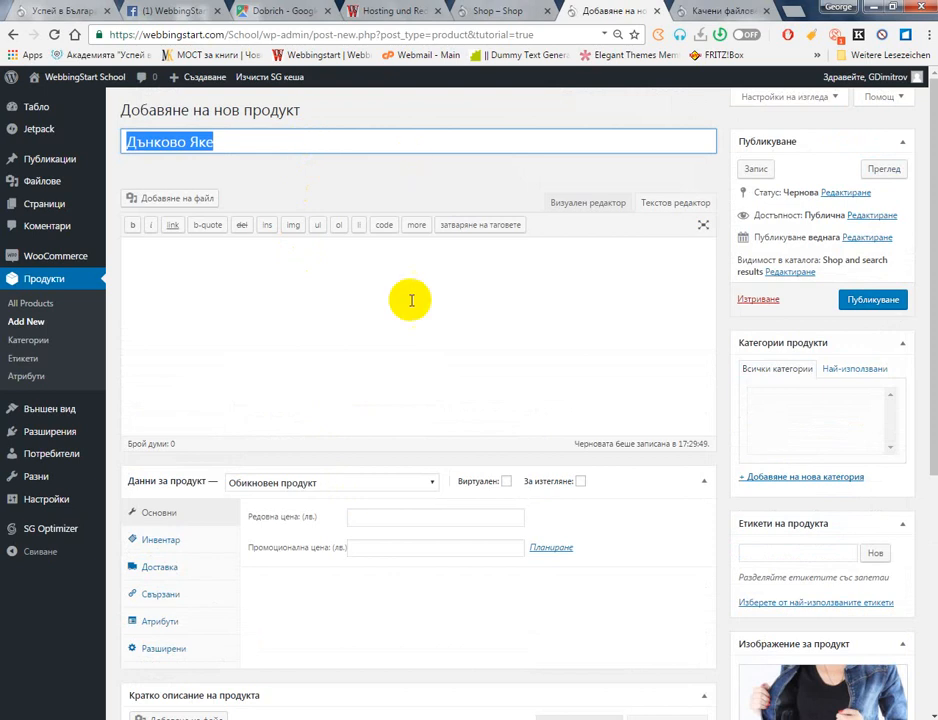
click(429, 290)
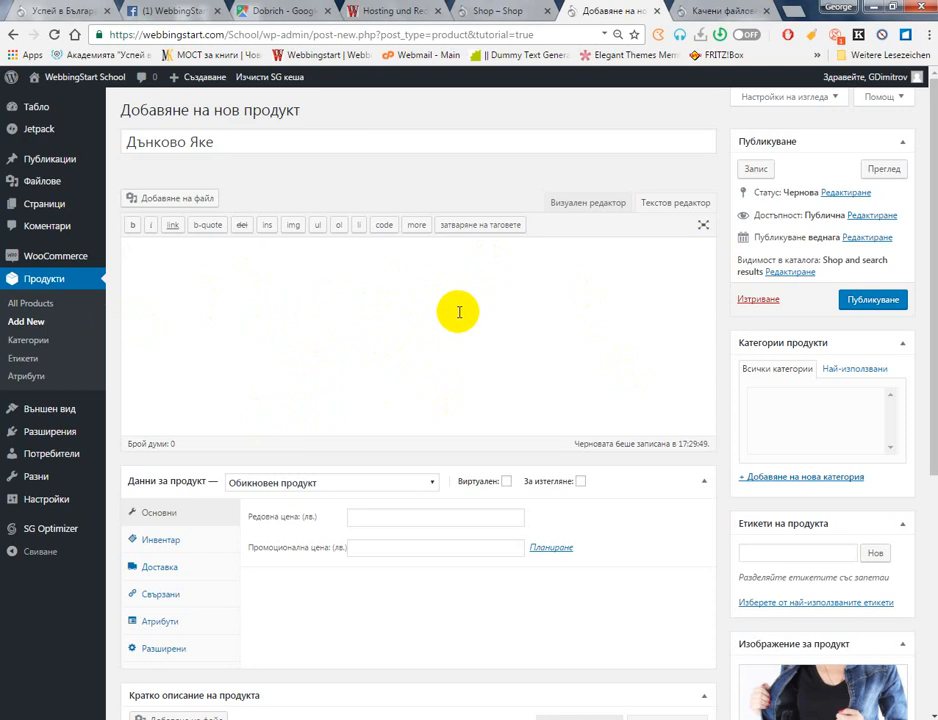
triple_click(319, 139)
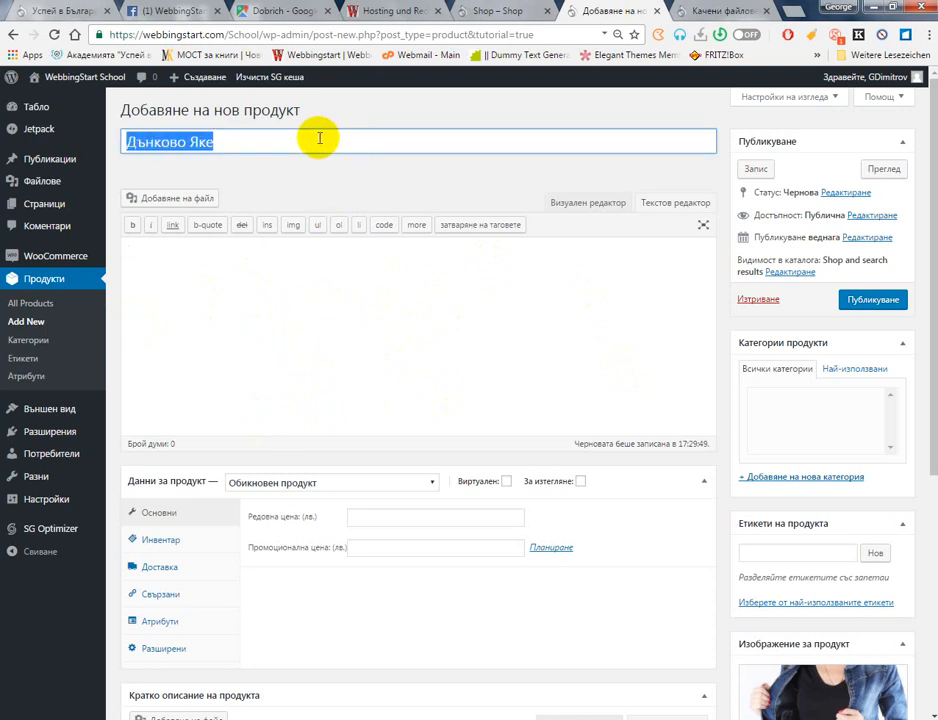
Open the bookmarked dummy text generator in a separate browser tab and copy a long passage of its Lorem ipsum text
middle_click(516, 57)
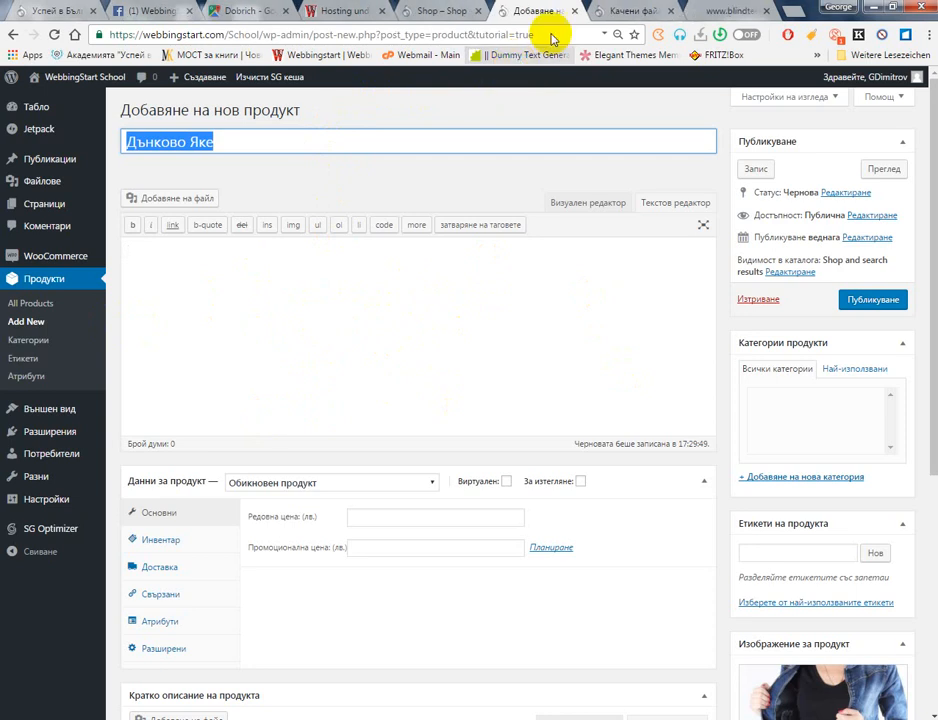
click(729, 13)
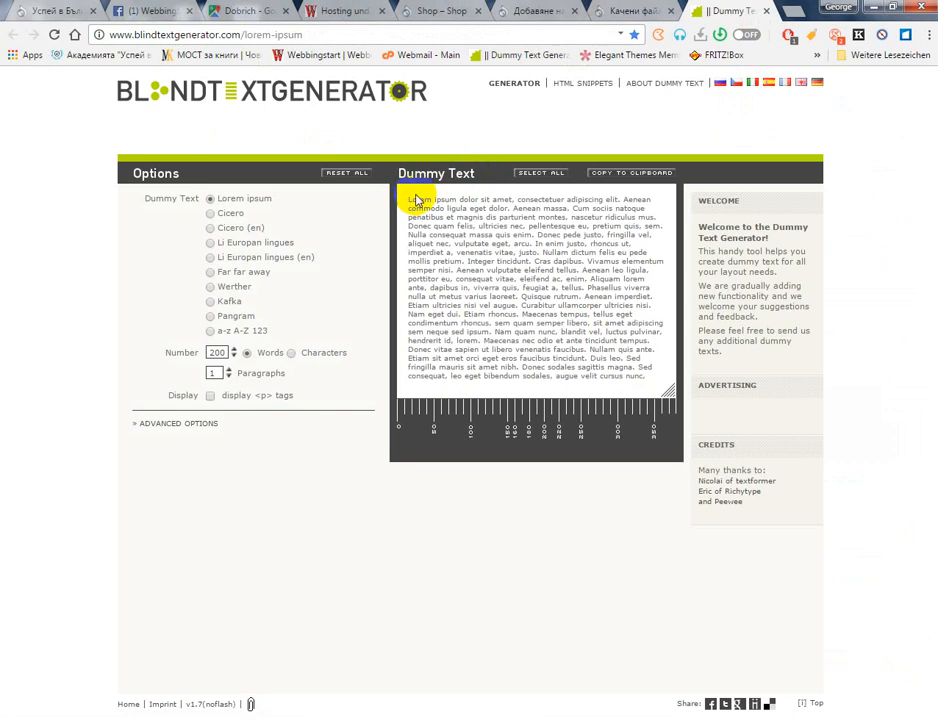
drag(440, 200, 540, 289)
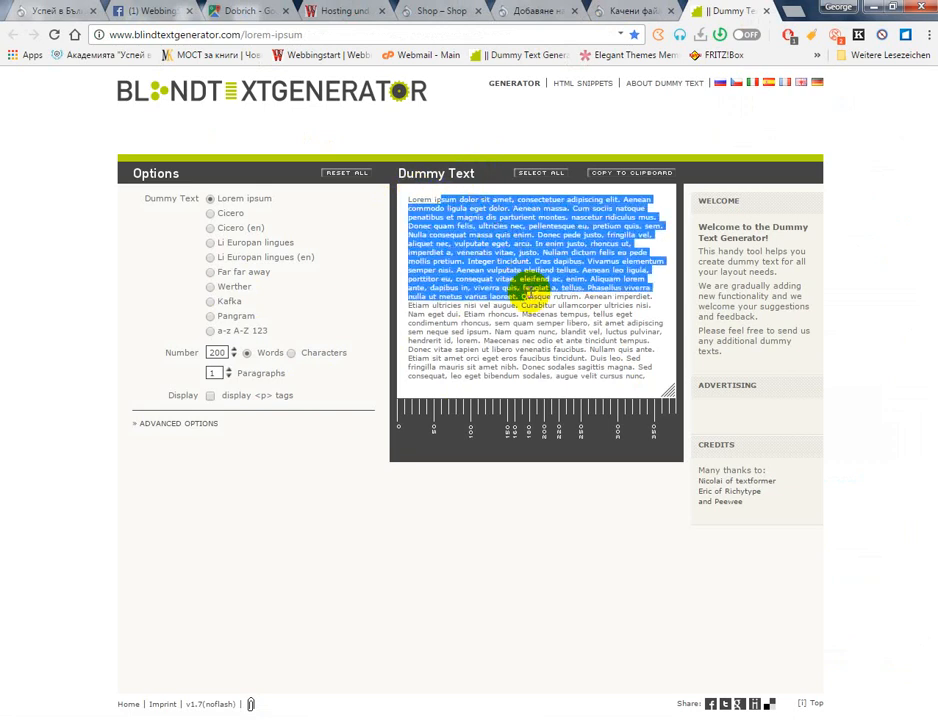
right_click(540, 268)
click(543, 270)
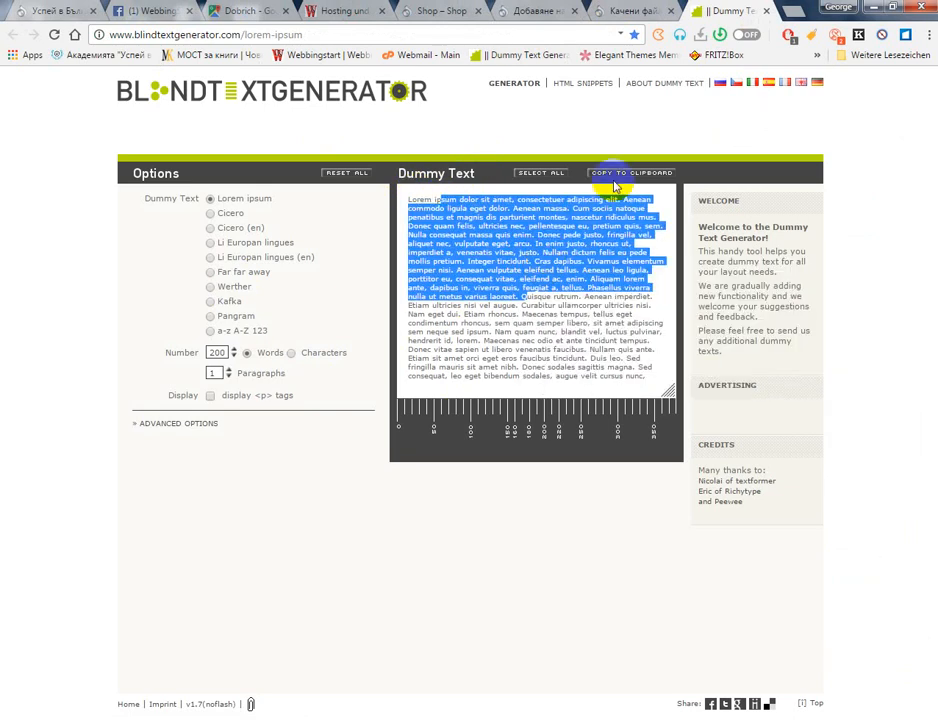
Close the dummy text generator and media library, then paste the copied passage into the product's main description
click(764, 12)
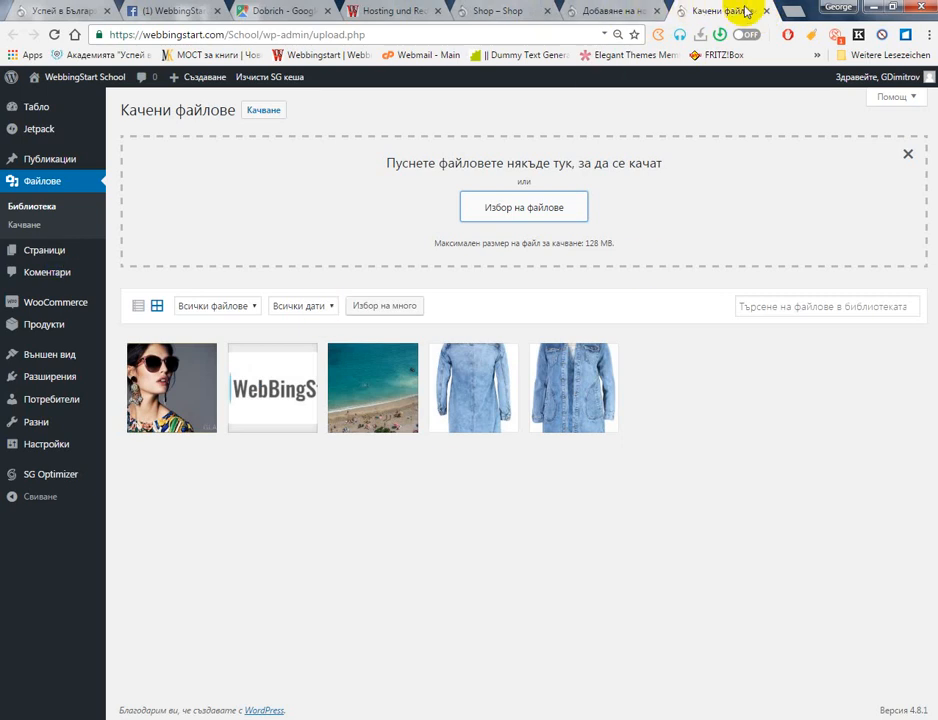
click(764, 12)
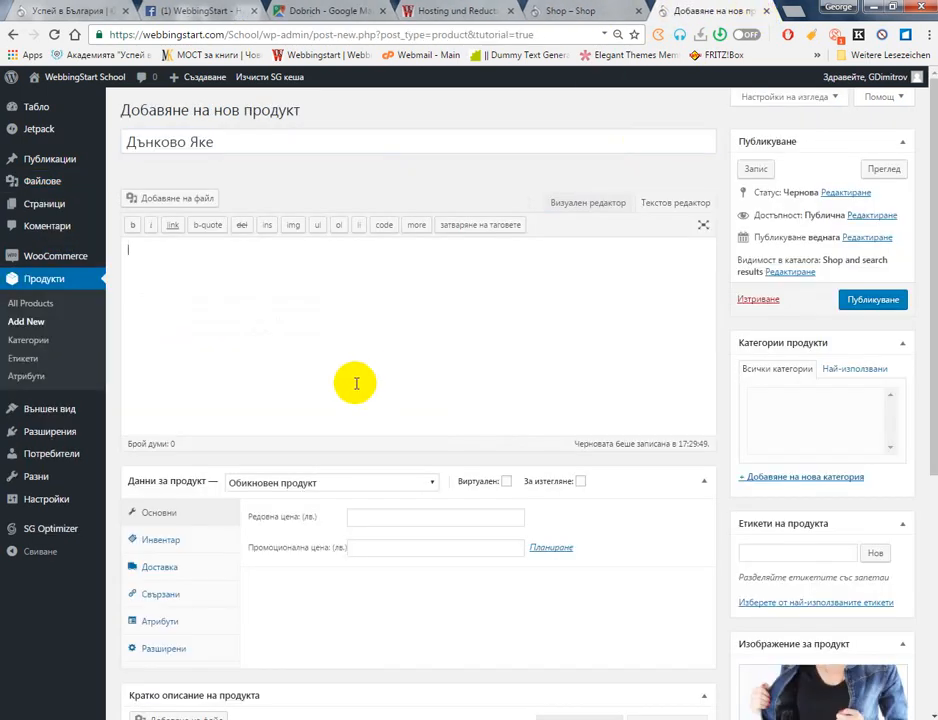
key(ctrl+v)
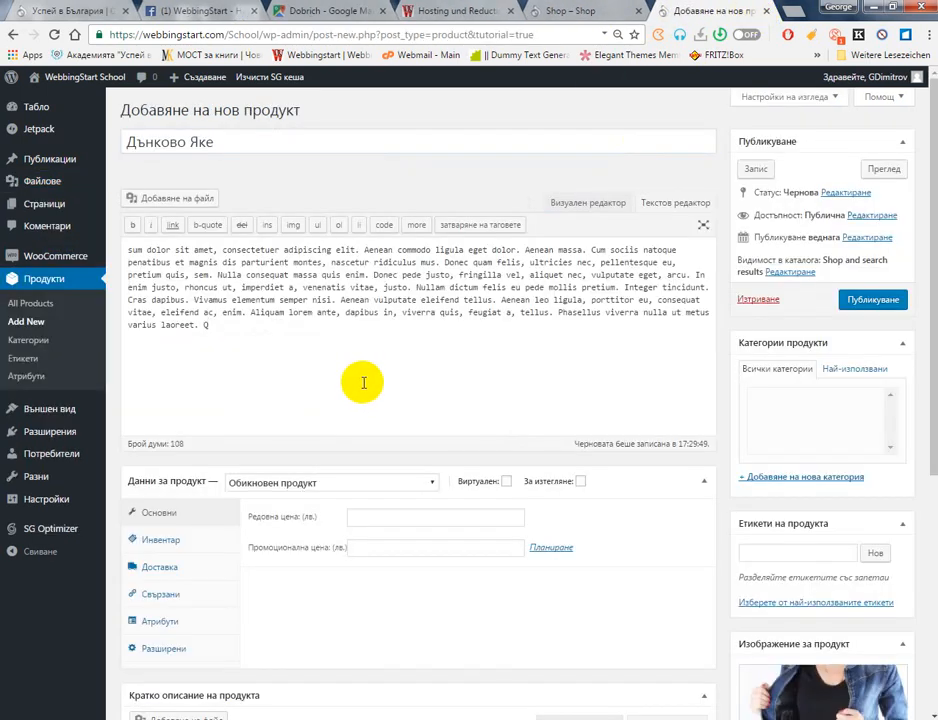
Set the product's regular price to 60 and its promotional price to 33 лв
scroll(363, 383, down, 3)
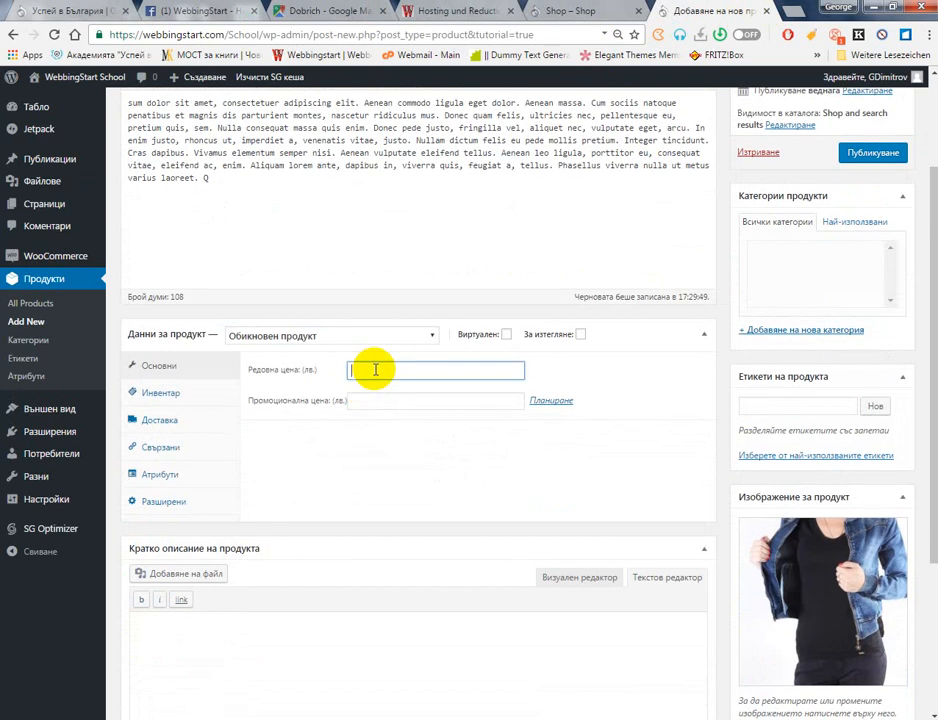
scroll(770, 557, down, 3)
scroll(390, 425, up, 3)
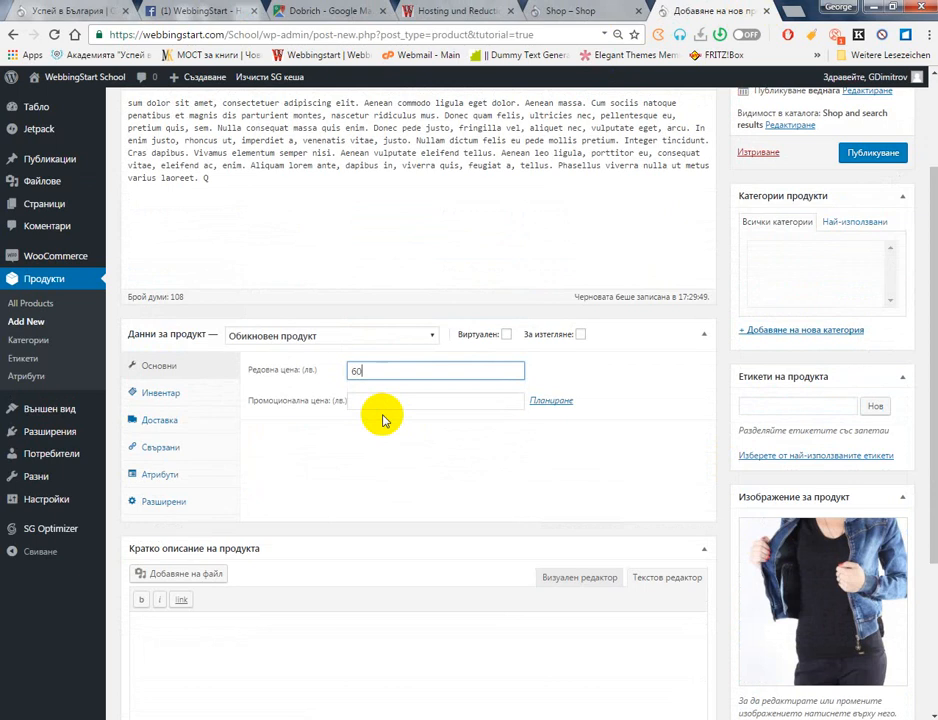
click(379, 408)
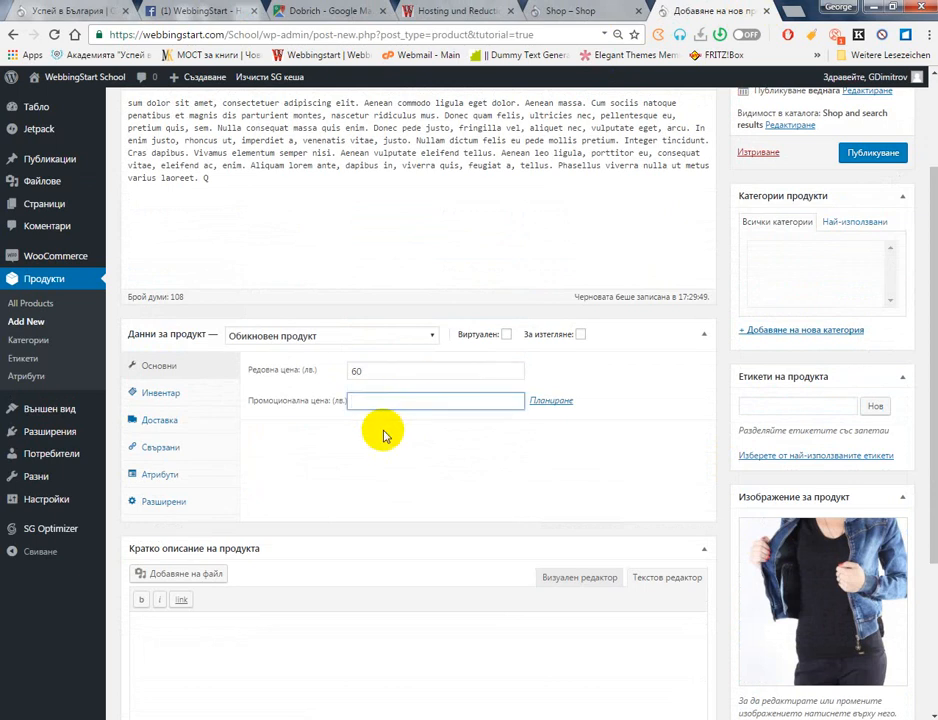
click(362, 421)
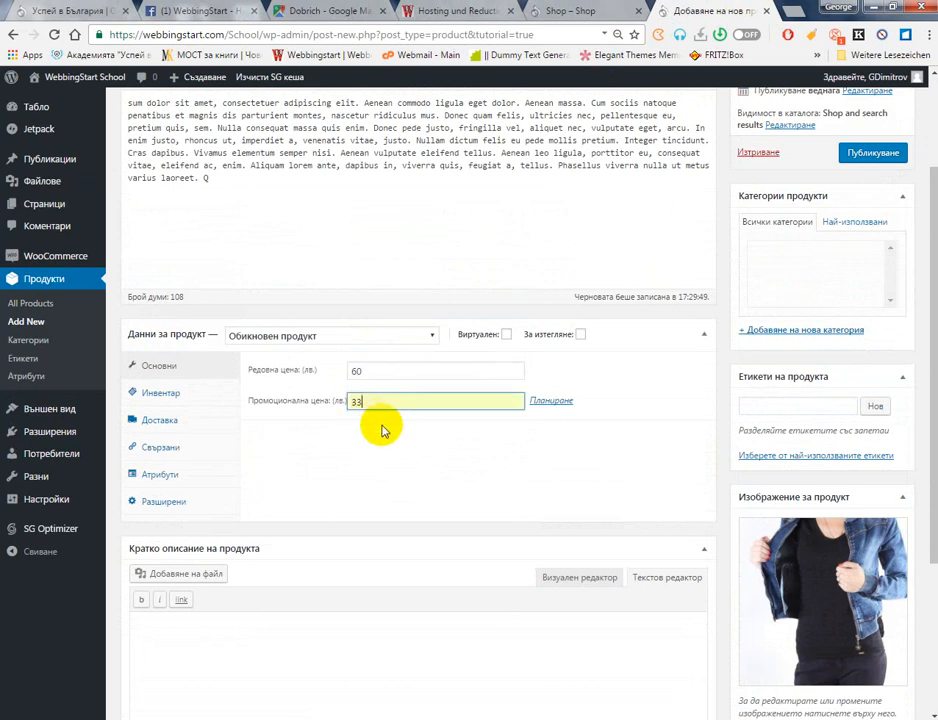
Schedule the promotional price to run from 2017-08-10 to 2017-09-15
click(547, 402)
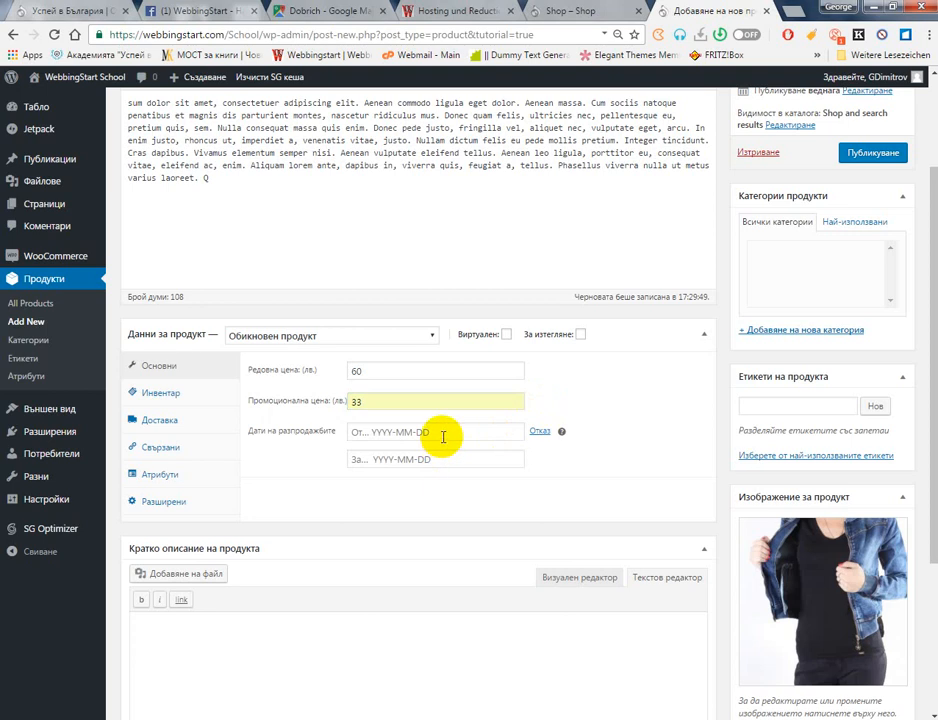
click(442, 436)
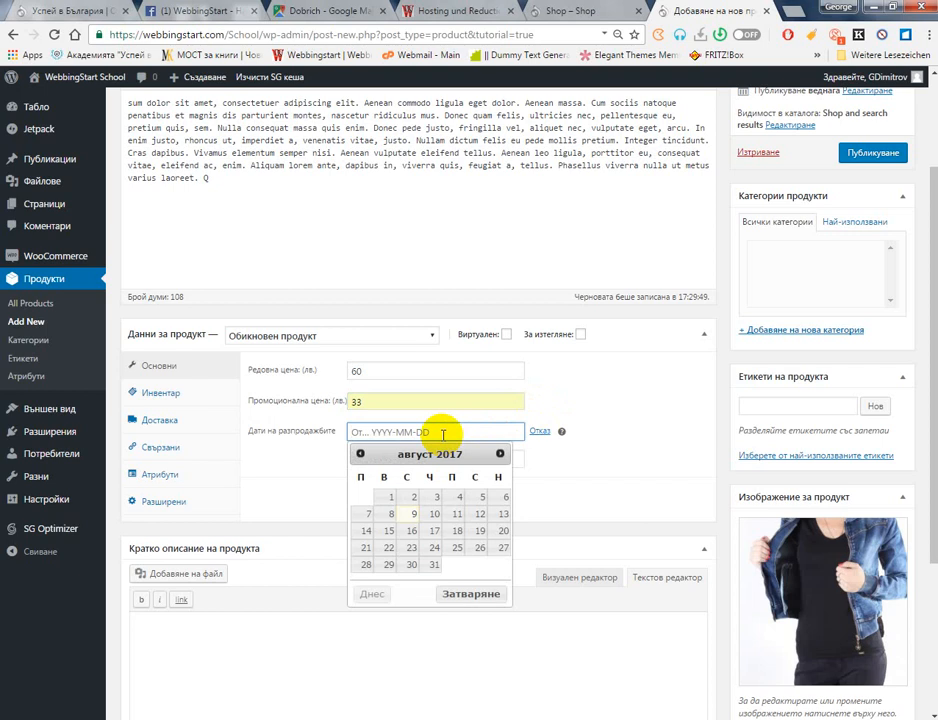
click(431, 512)
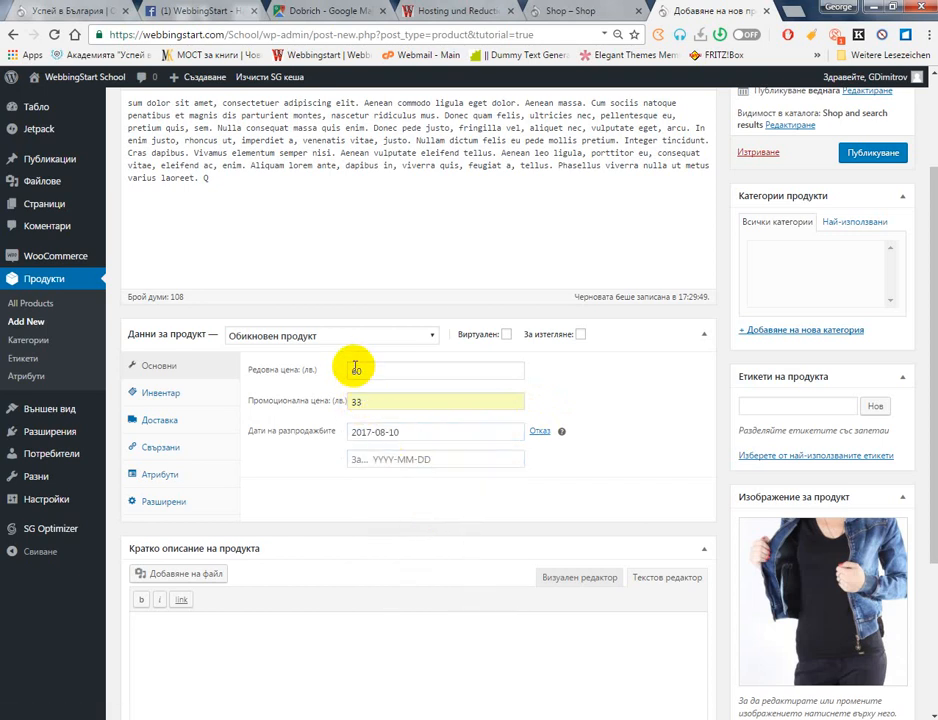
click(383, 459)
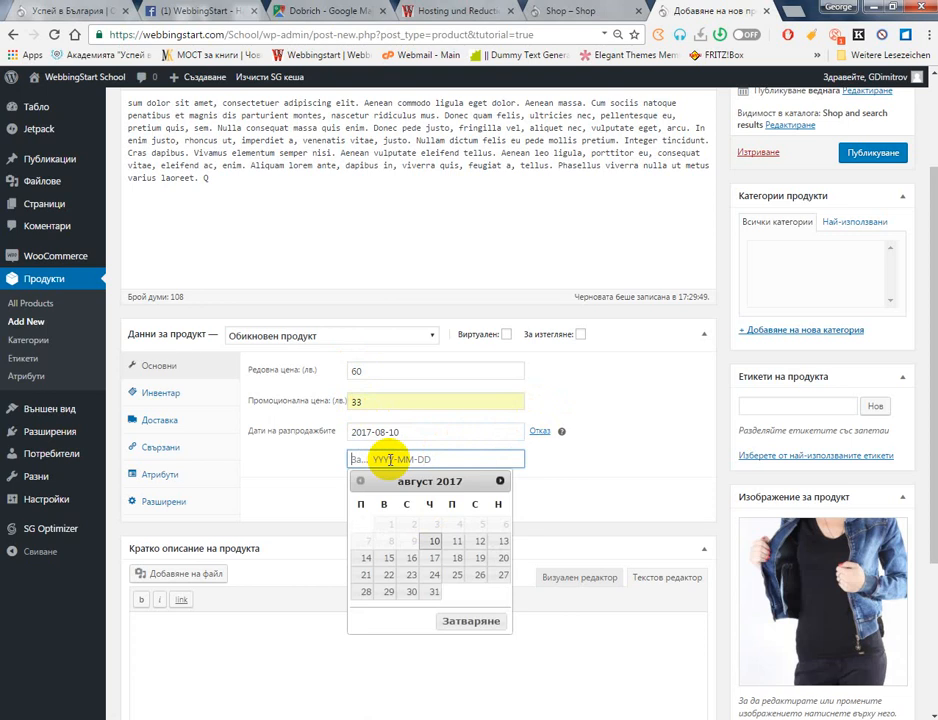
click(500, 481)
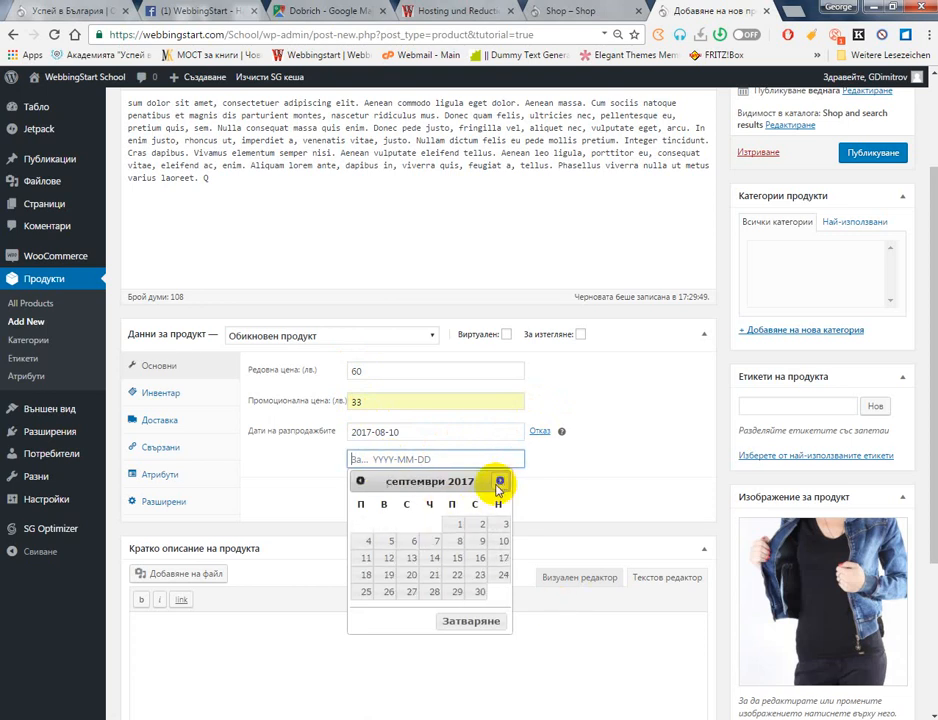
click(452, 558)
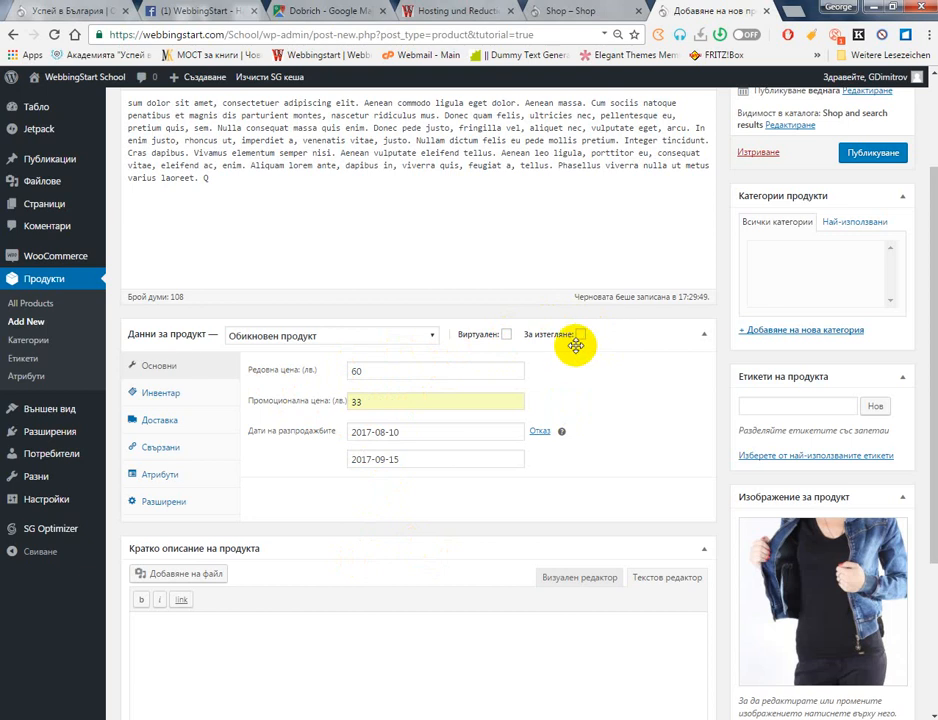
Try marking the product as downloadable with a download limit of 4 and a download expiry of 3 days
click(581, 336)
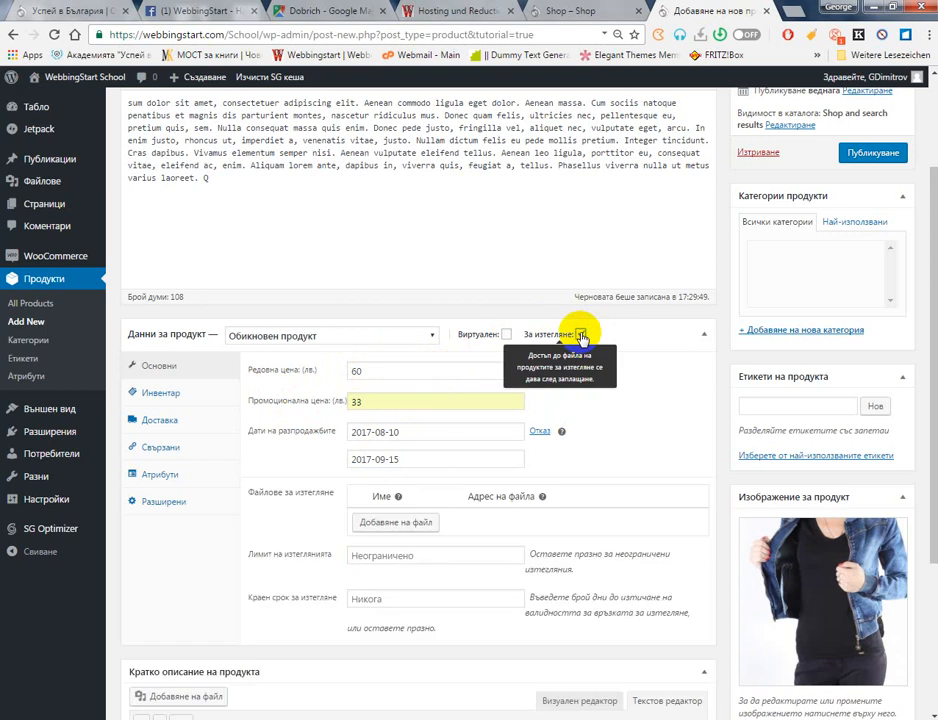
click(445, 556)
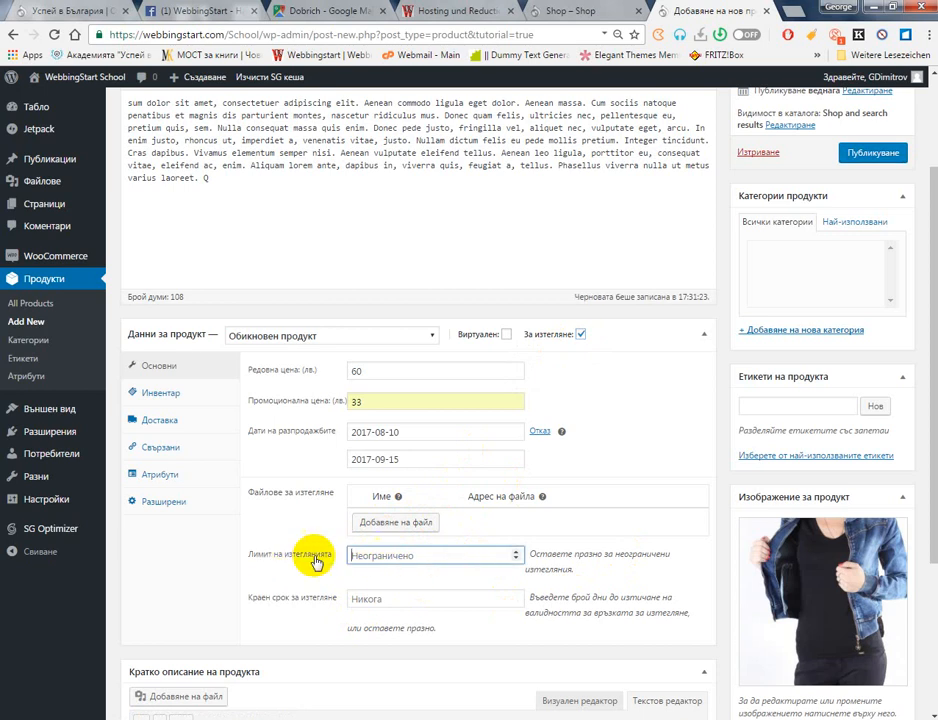
text(4)
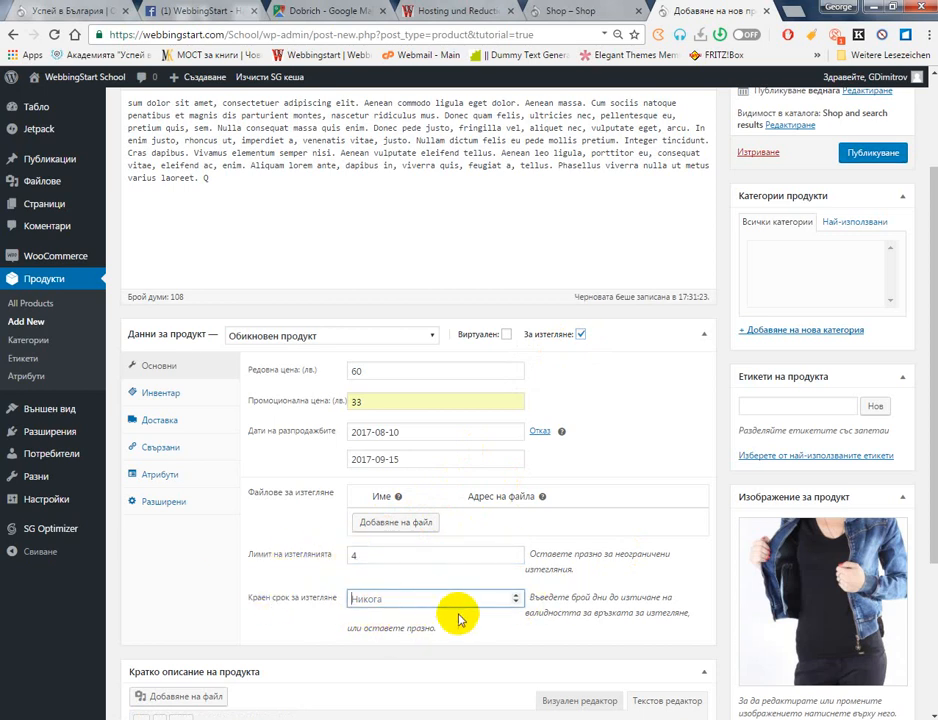
scroll(450, 601, up, 2)
scroll(612, 516, down, 4)
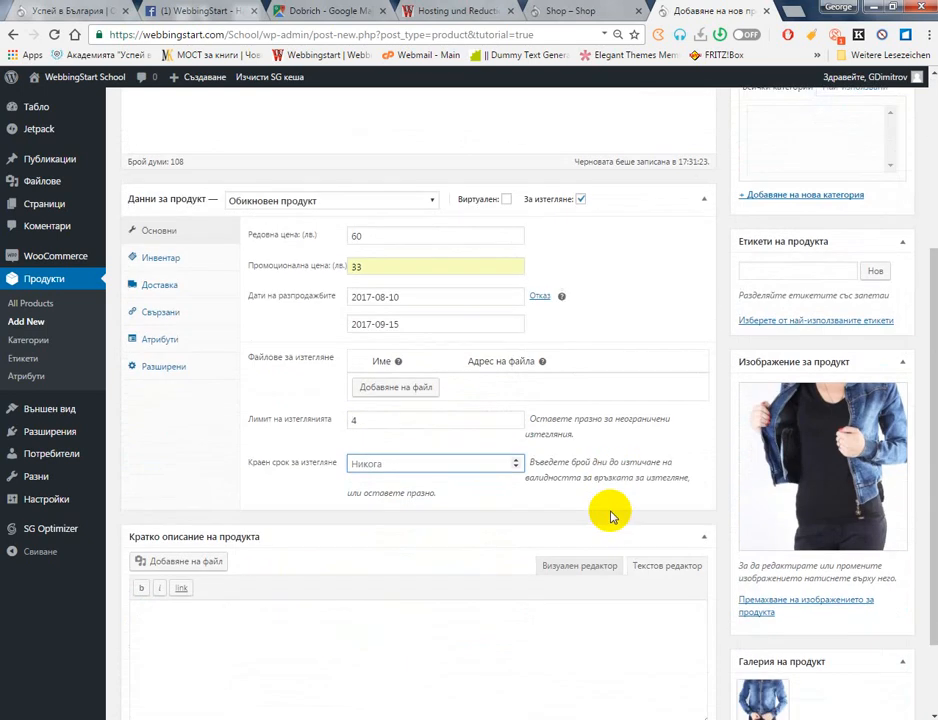
click(514, 450)
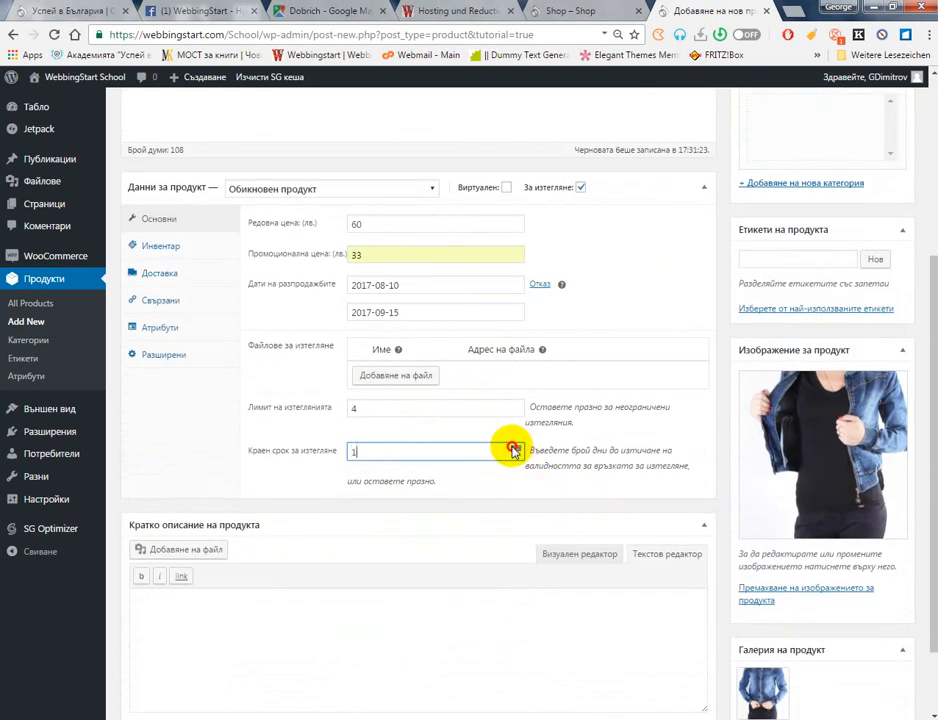
click(514, 449)
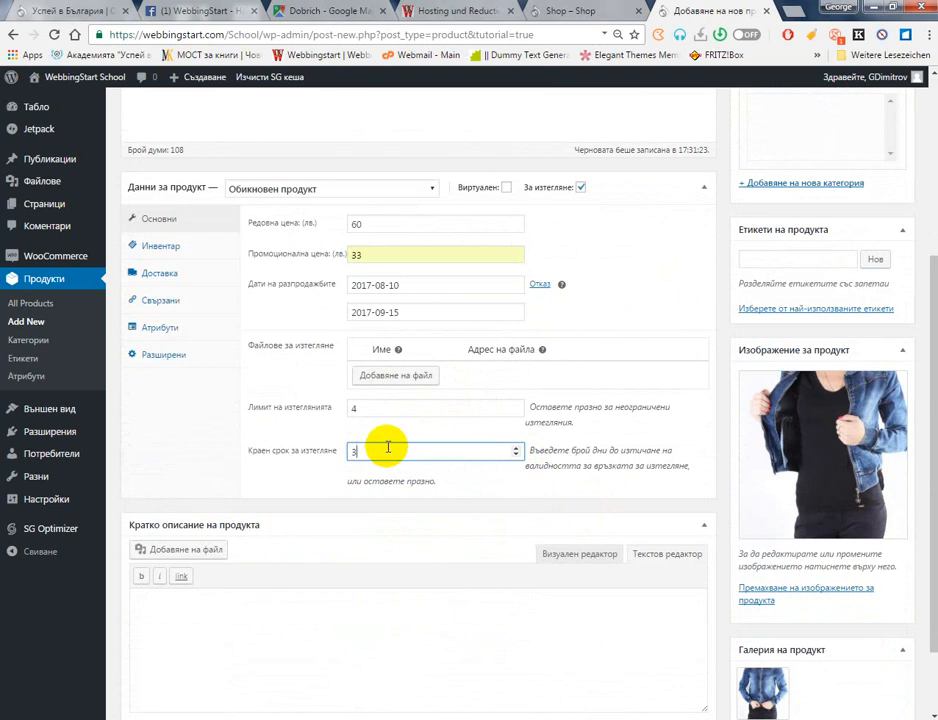
scroll(391, 438, up, 1)
scroll(391, 438, up, 3)
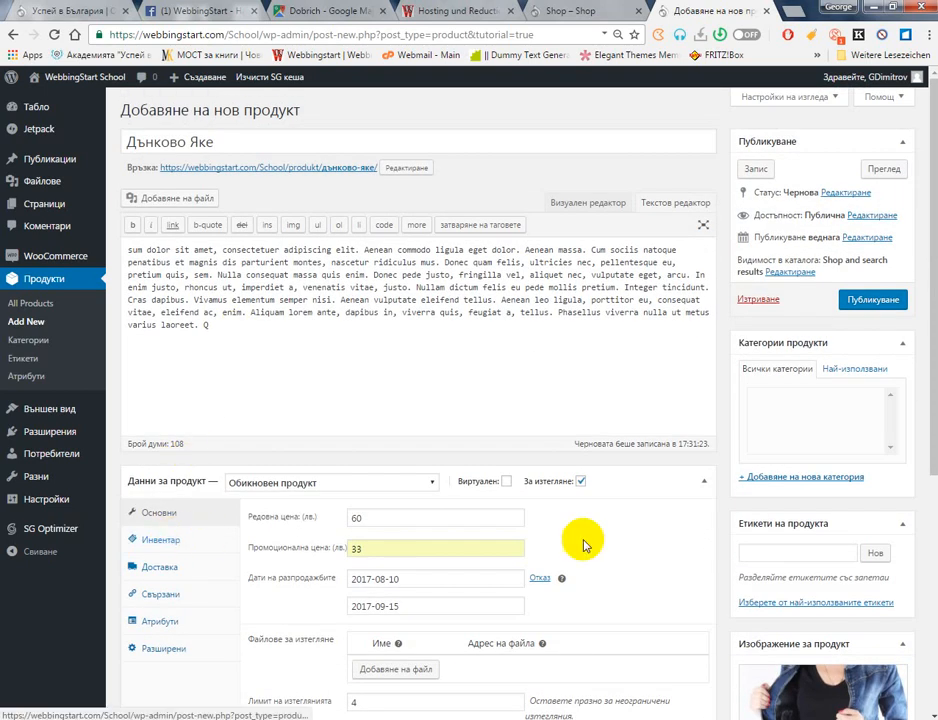
click(579, 481)
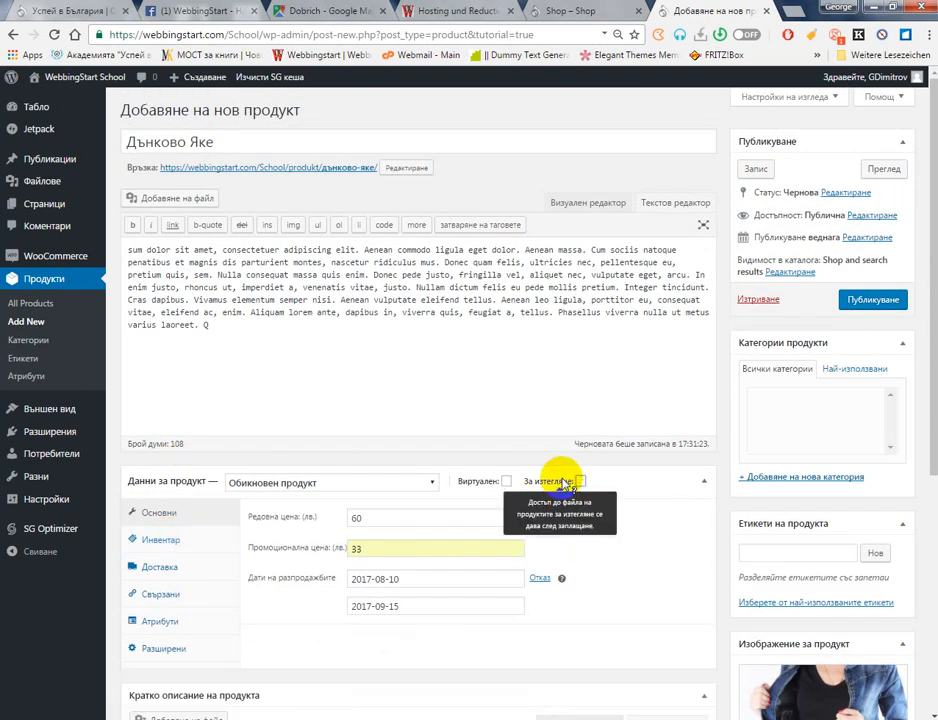
Enable stock management in the product's inventory settings and set the stock quantity to 31
click(166, 545)
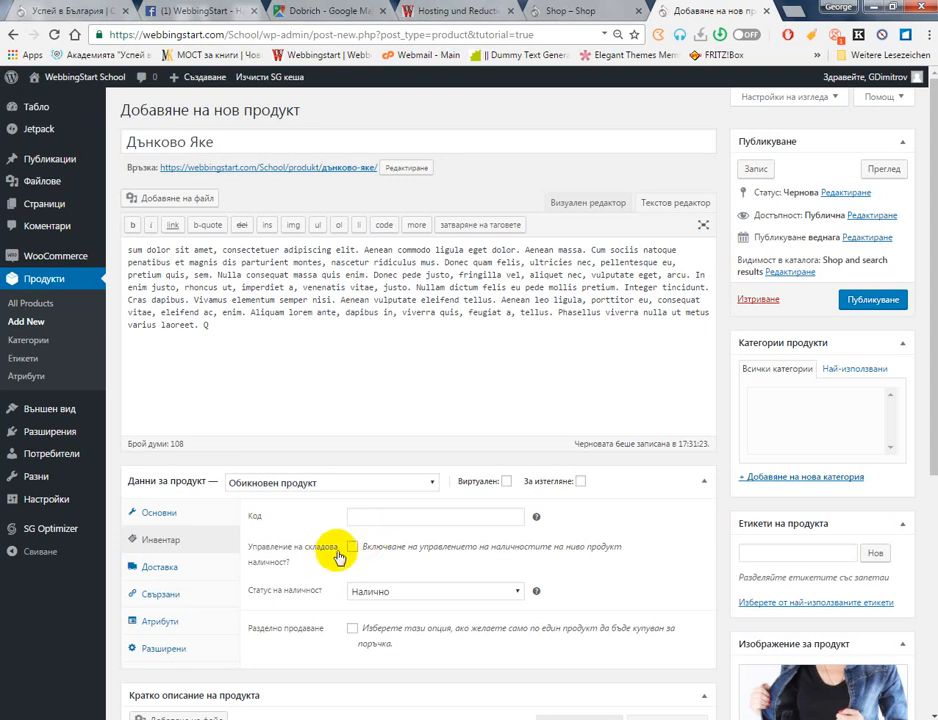
click(353, 548)
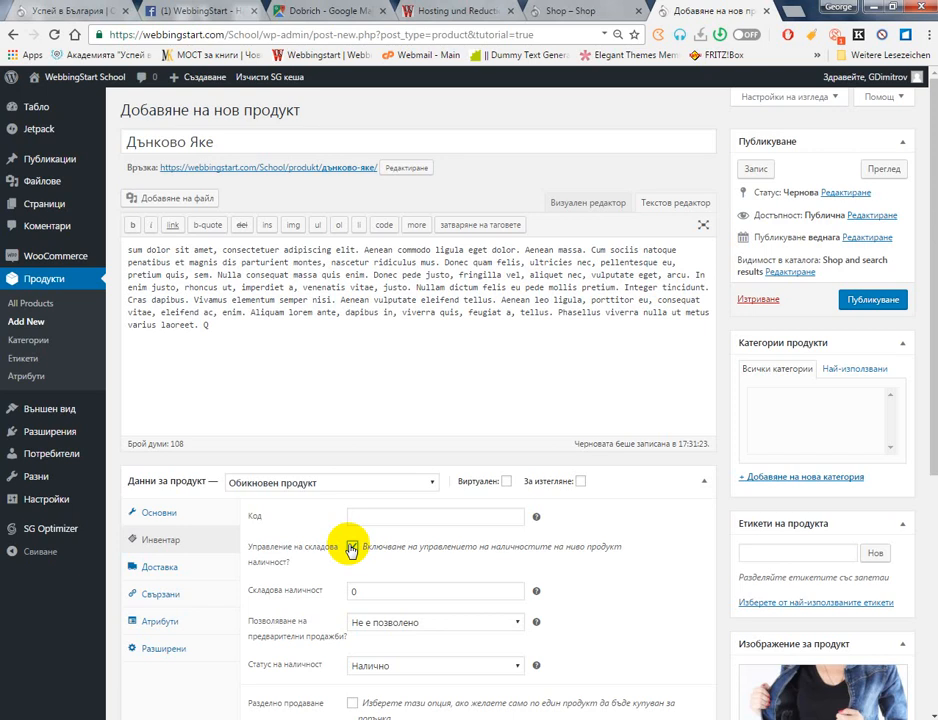
click(405, 591)
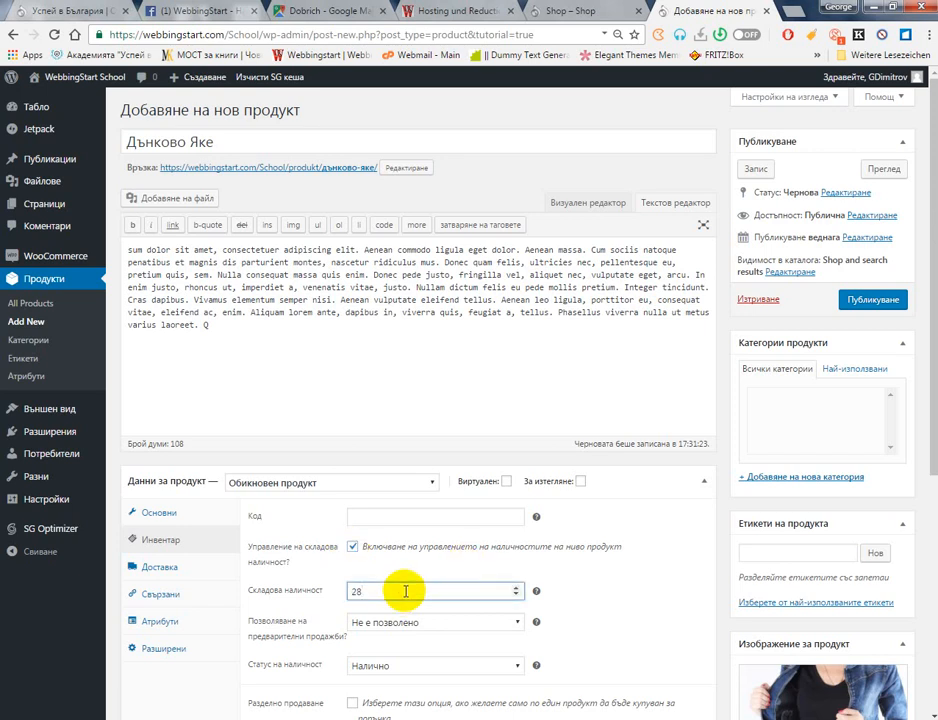
scroll(406, 591, up, 3)
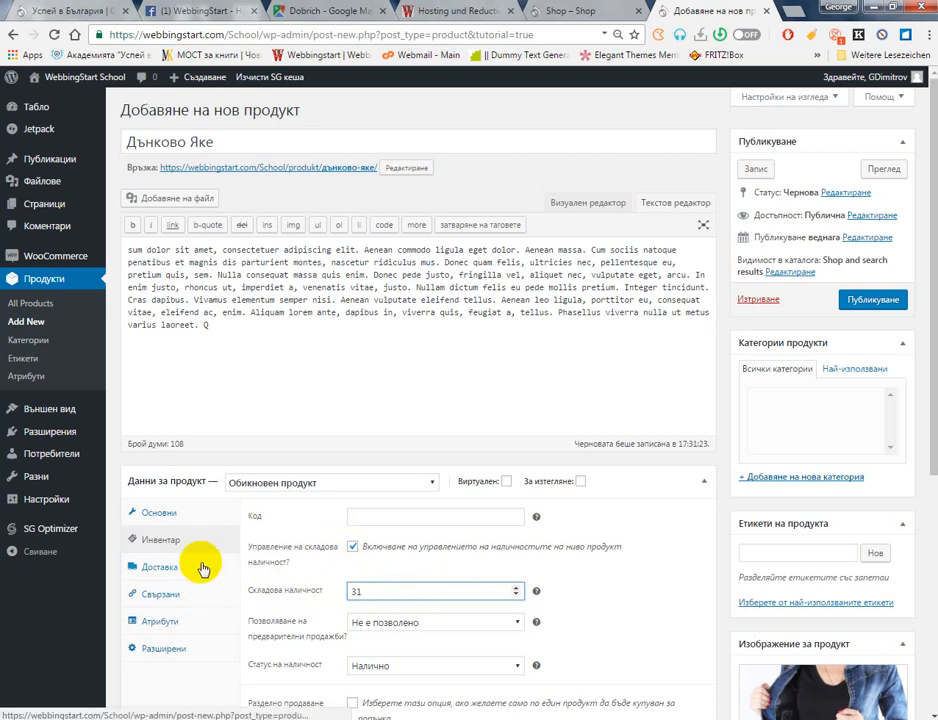
click(192, 593)
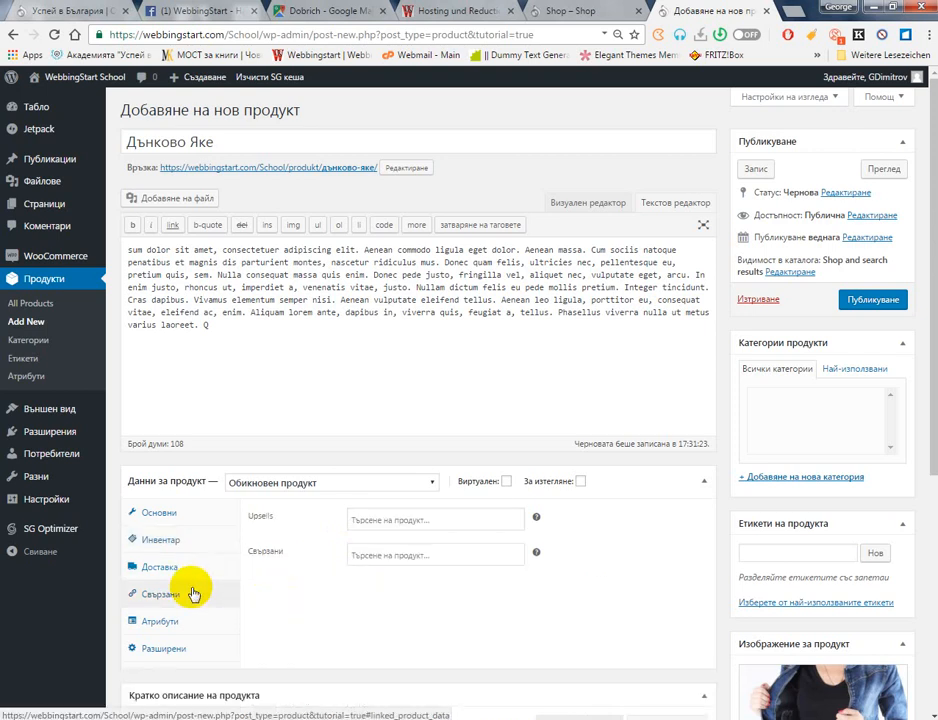
click(186, 512)
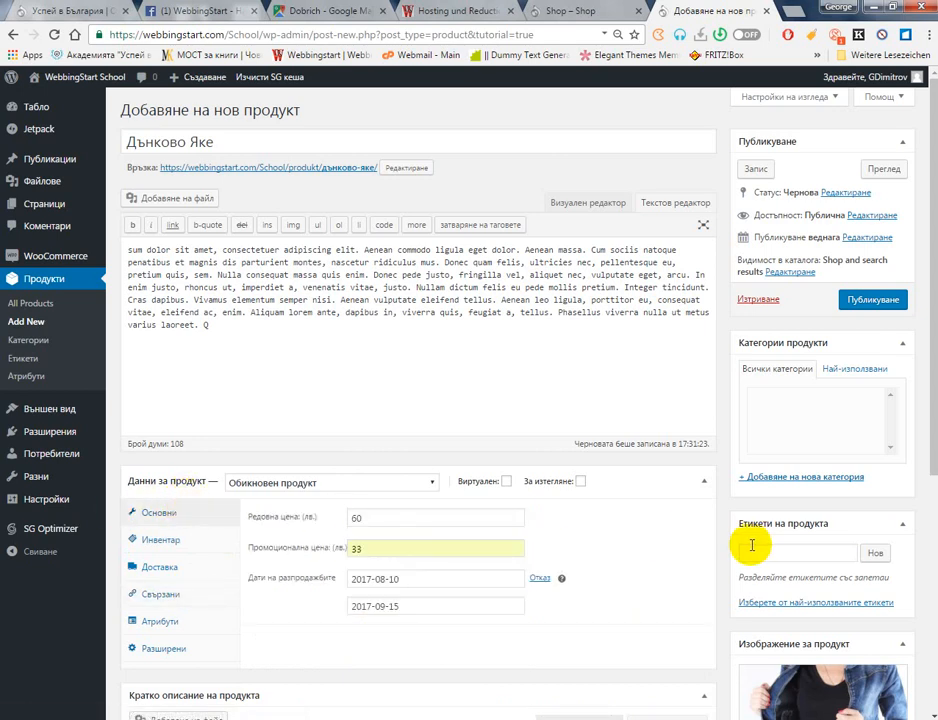
Add the product tag яке, removing the mistyped tag якещ
scroll(750, 545, down, 4)
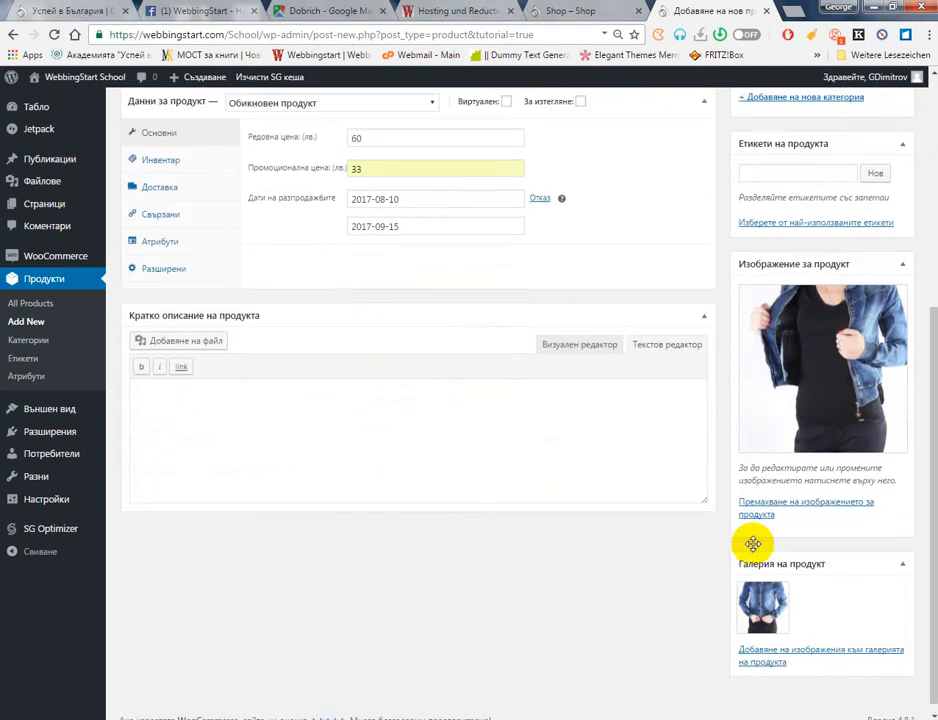
scroll(748, 540, up, 3)
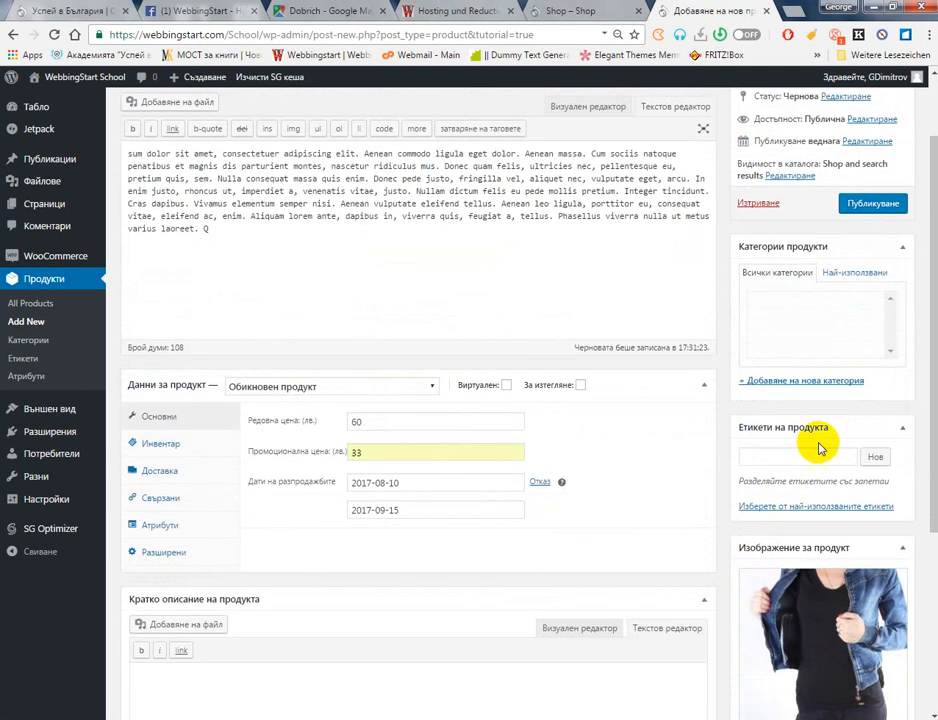
click(810, 455)
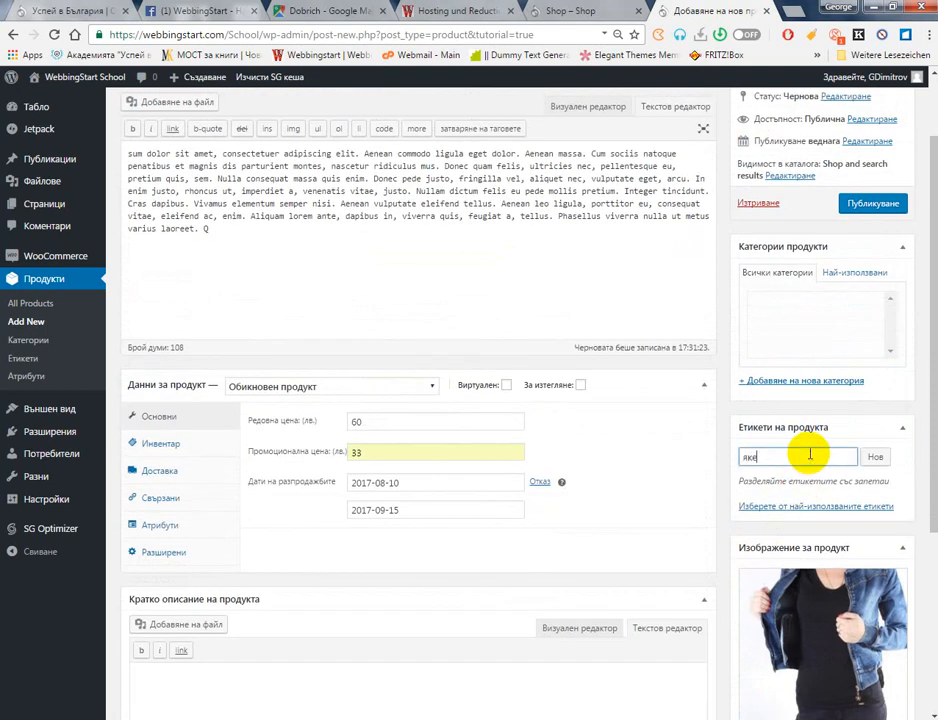
text(яке)
key(Return)
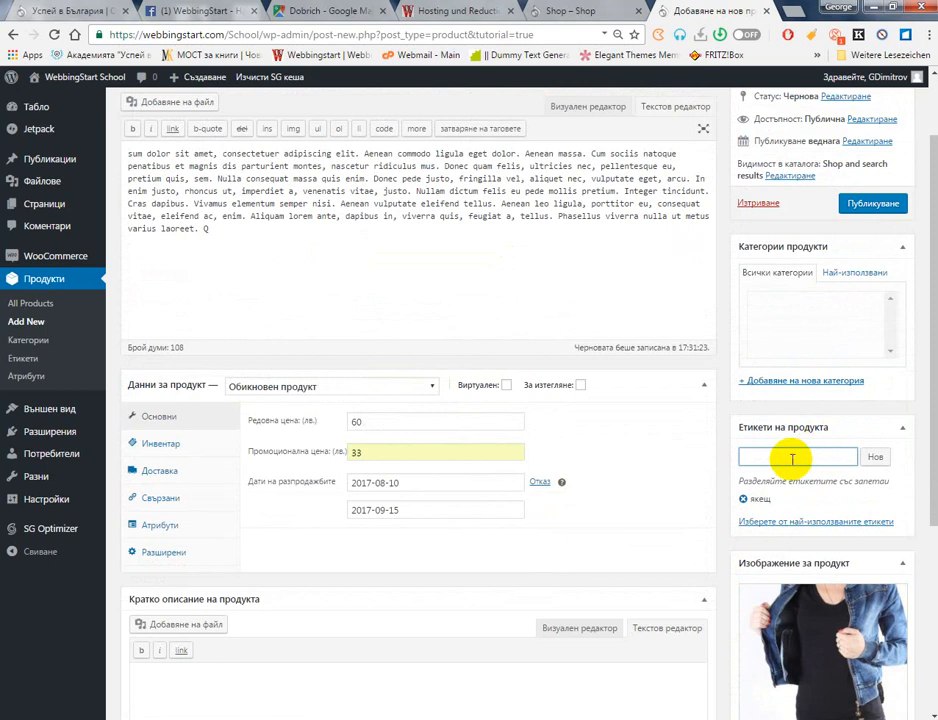
click(742, 498)
click(771, 462)
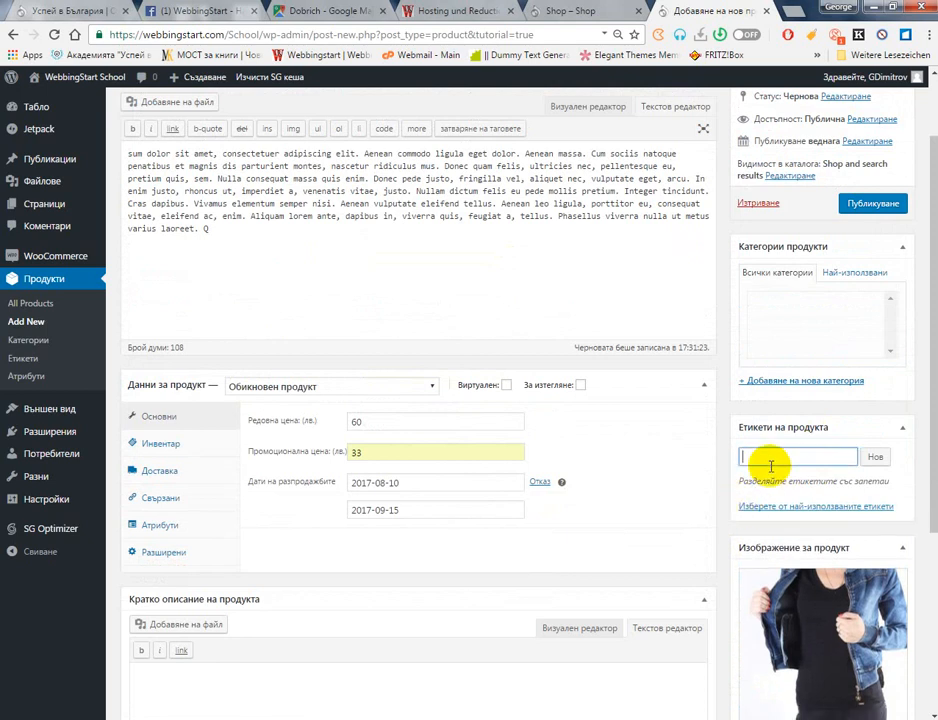
key(Return)
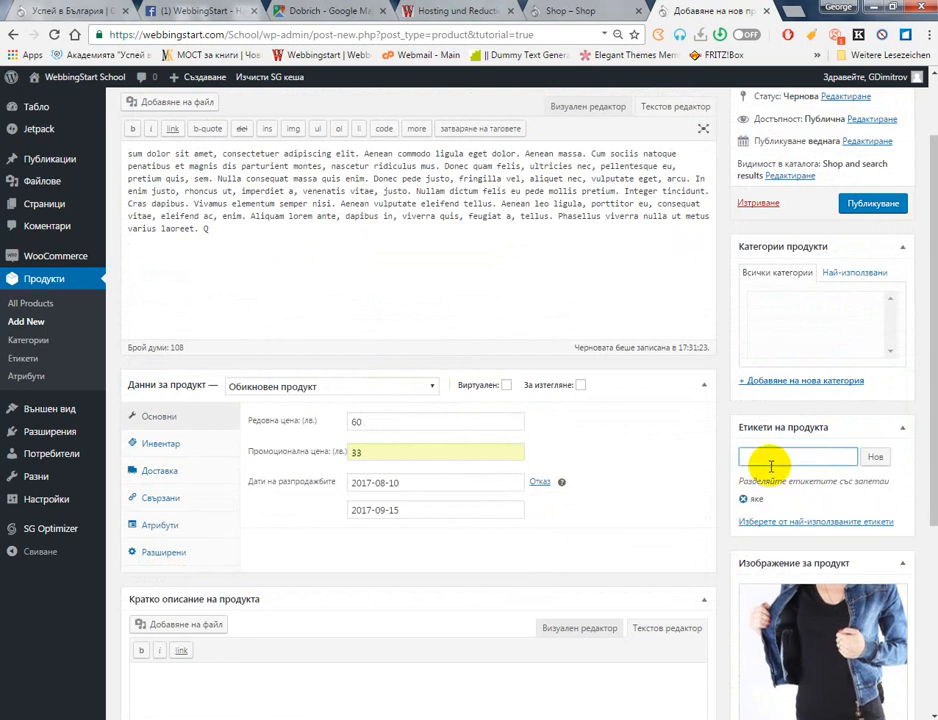
Create the product category якета without a parent category and assign the product to it
scroll(785, 440, up, 1)
click(806, 537)
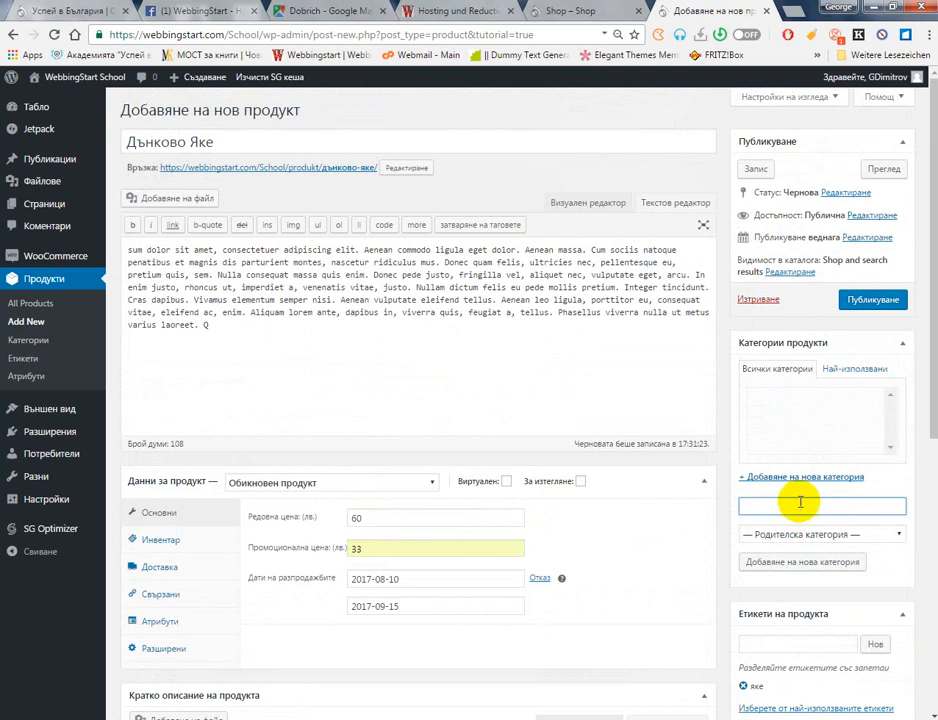
click(790, 507)
text(я)
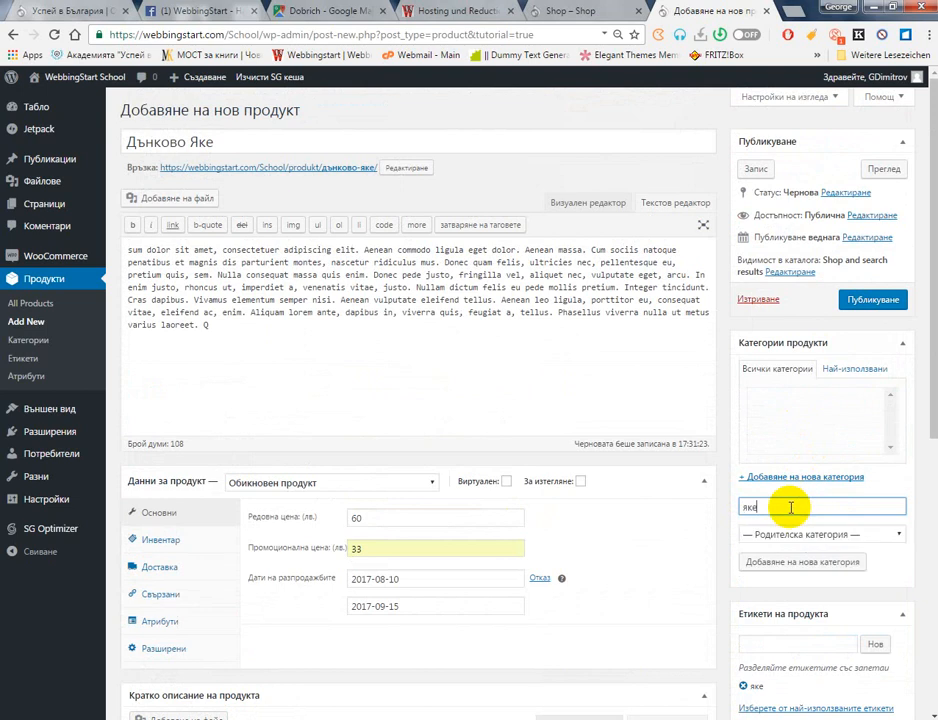
text(ке)
click(812, 535)
click(815, 548)
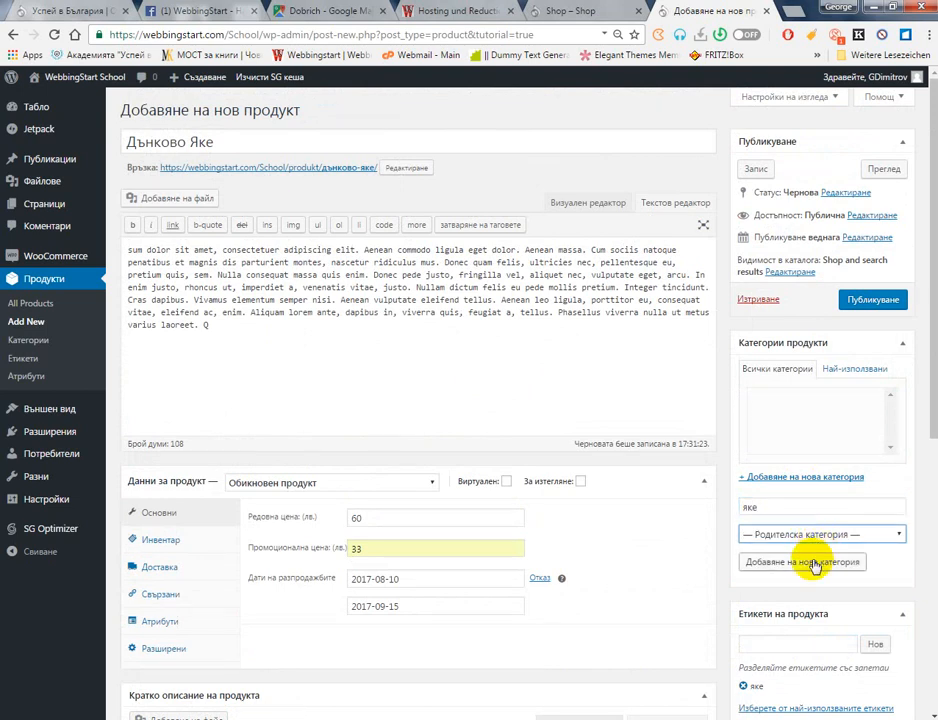
click(798, 507)
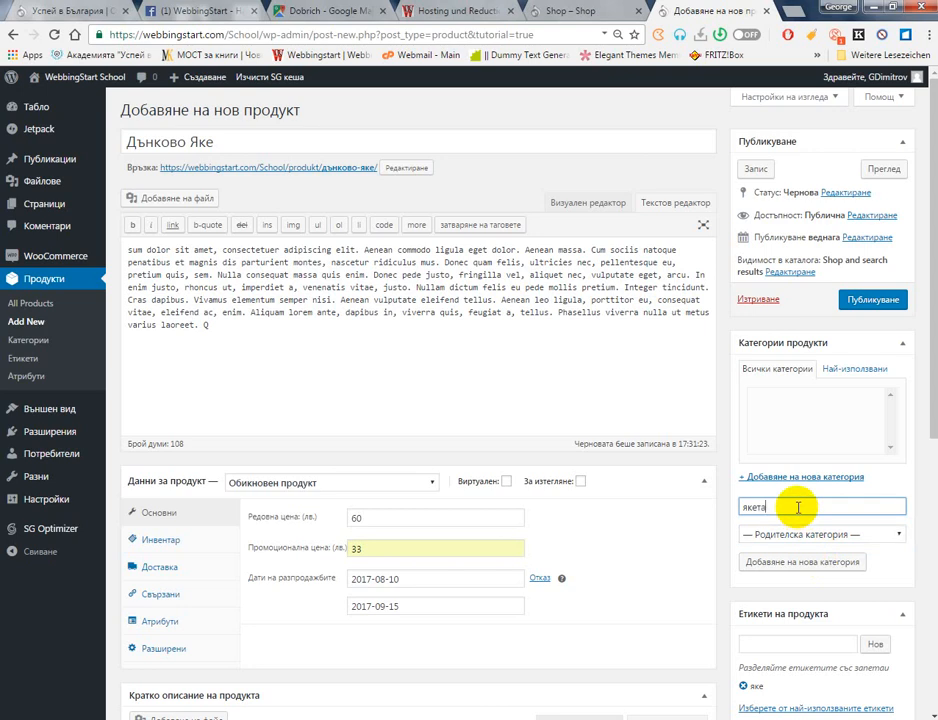
key(Return)
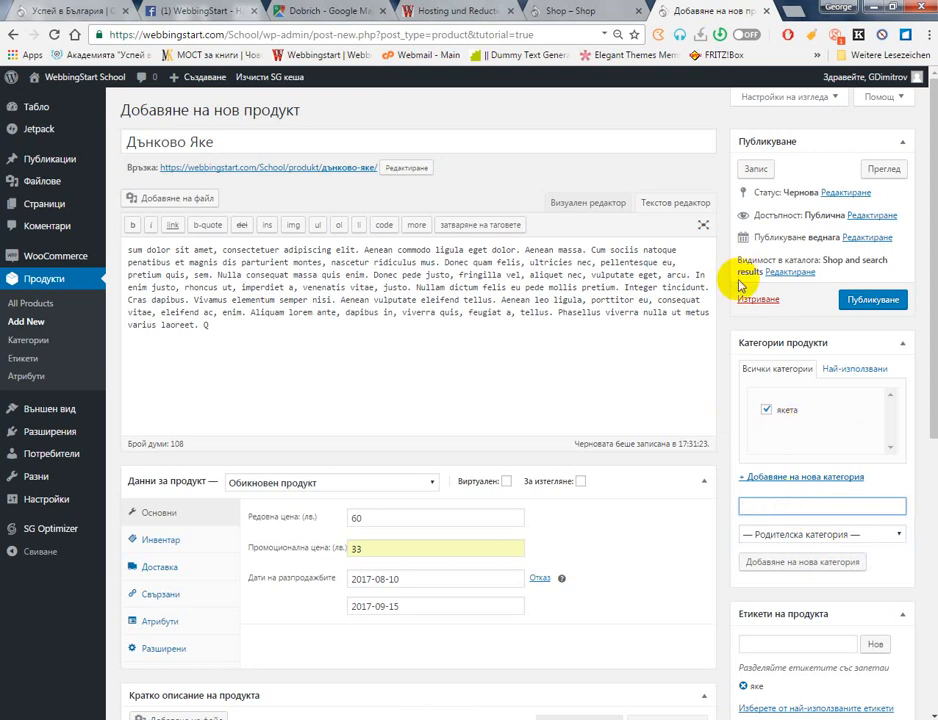
Publish the product and view its public shop page, including the customer reviews section
click(857, 302)
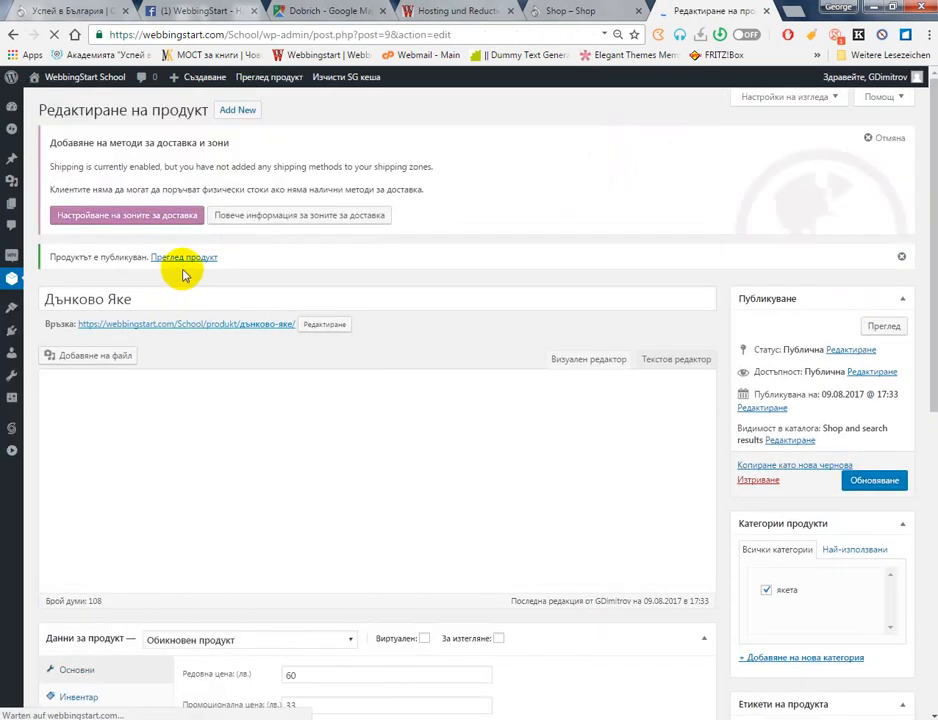
click(190, 258)
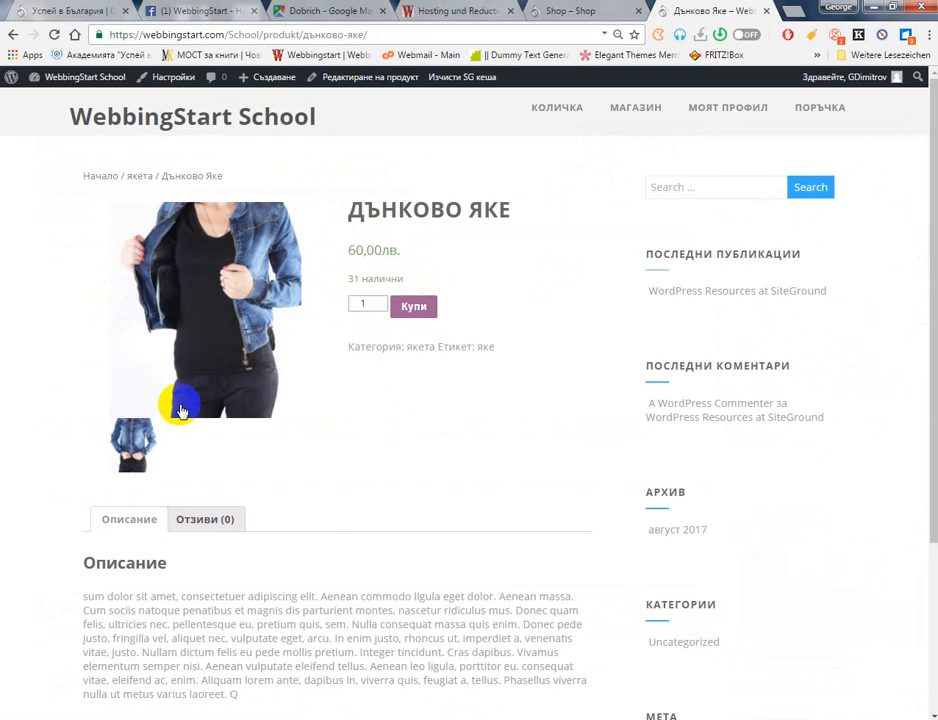
scroll(265, 424, down, 2)
scroll(265, 424, down, 1)
click(204, 370)
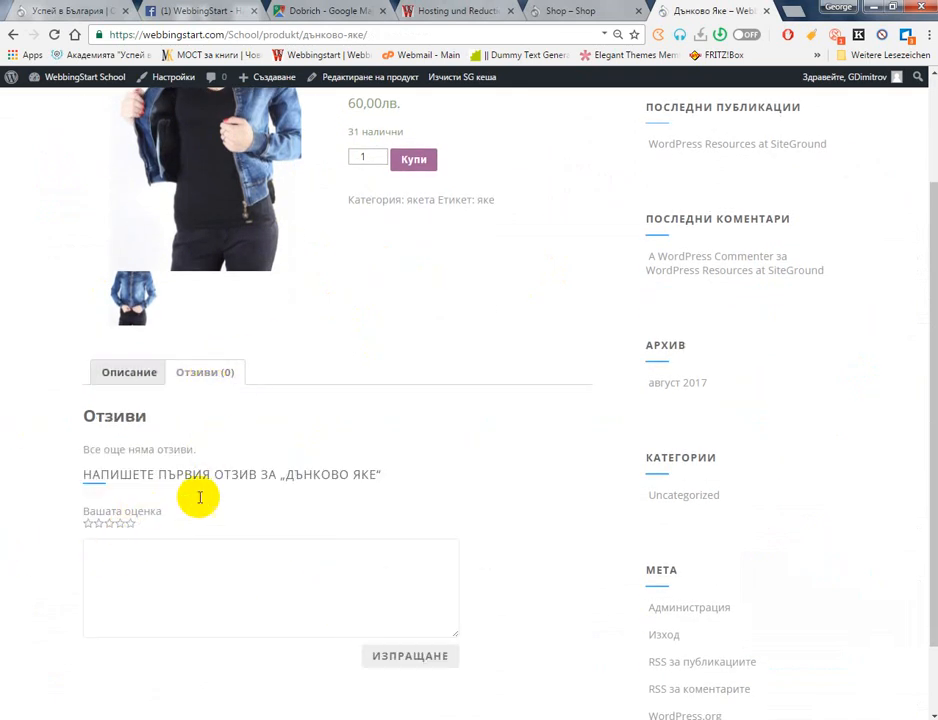
scroll(193, 498, up, 3)
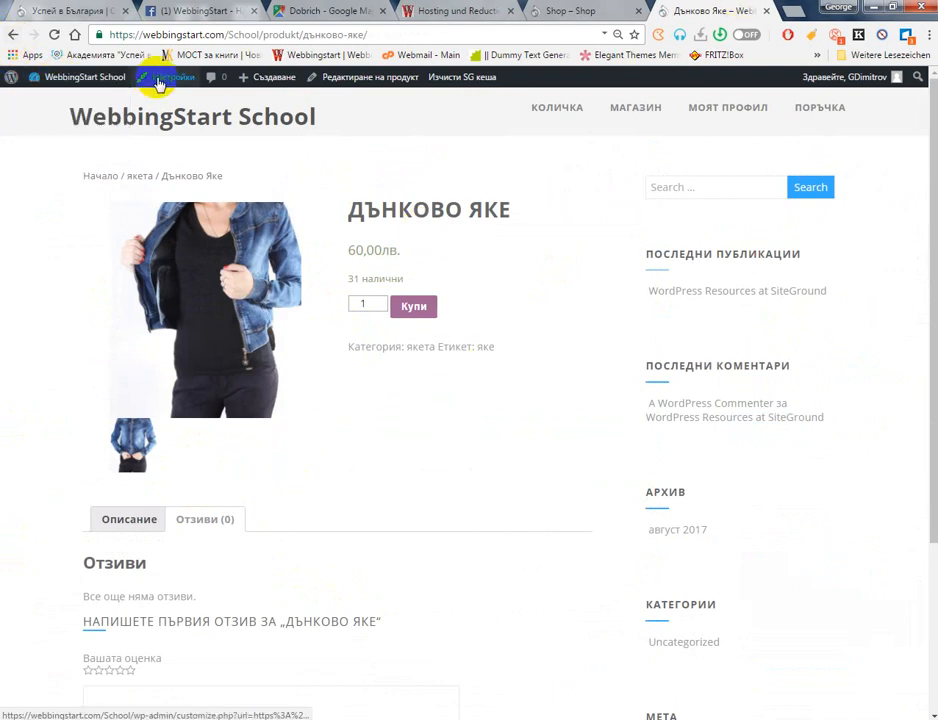
Start another new product and set its product image to 45447-533x800.jpg from the uploaded files
mouse_move(278, 85)
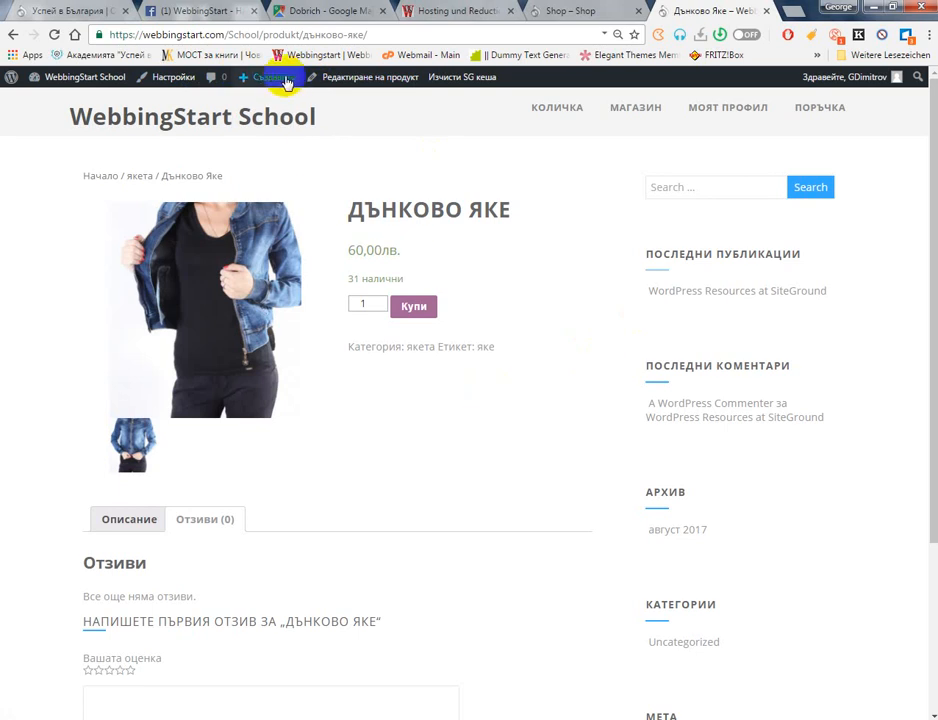
click(265, 103)
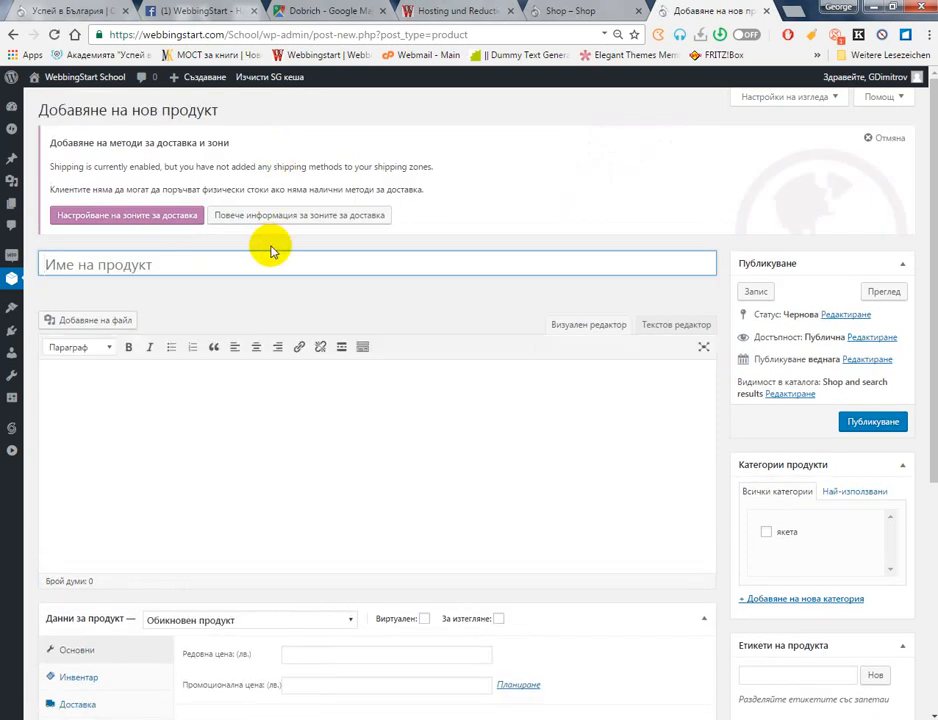
scroll(886, 389, down, 4)
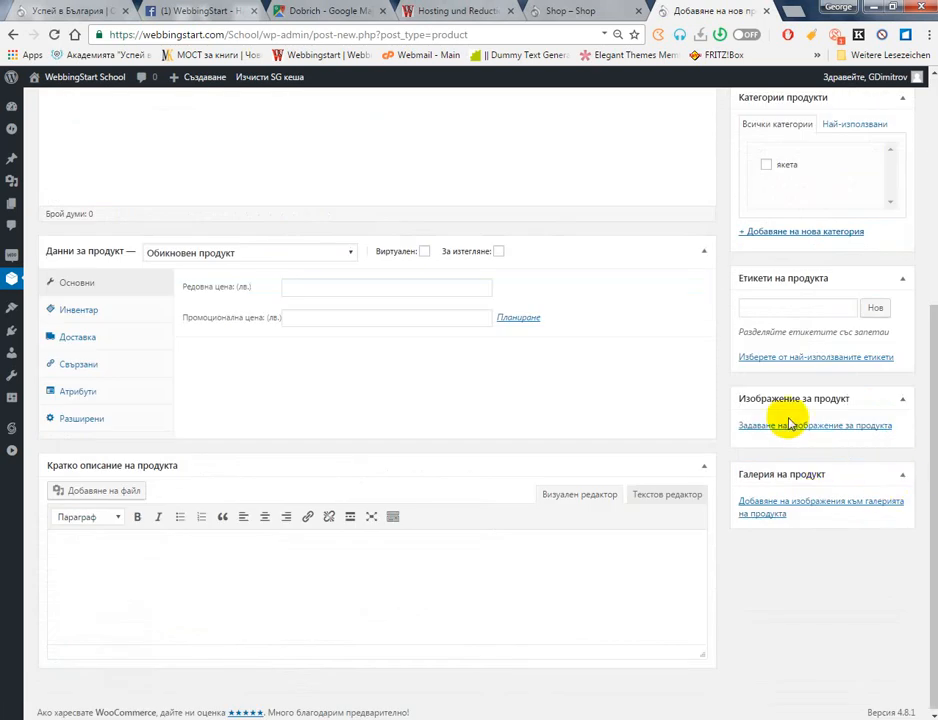
click(791, 428)
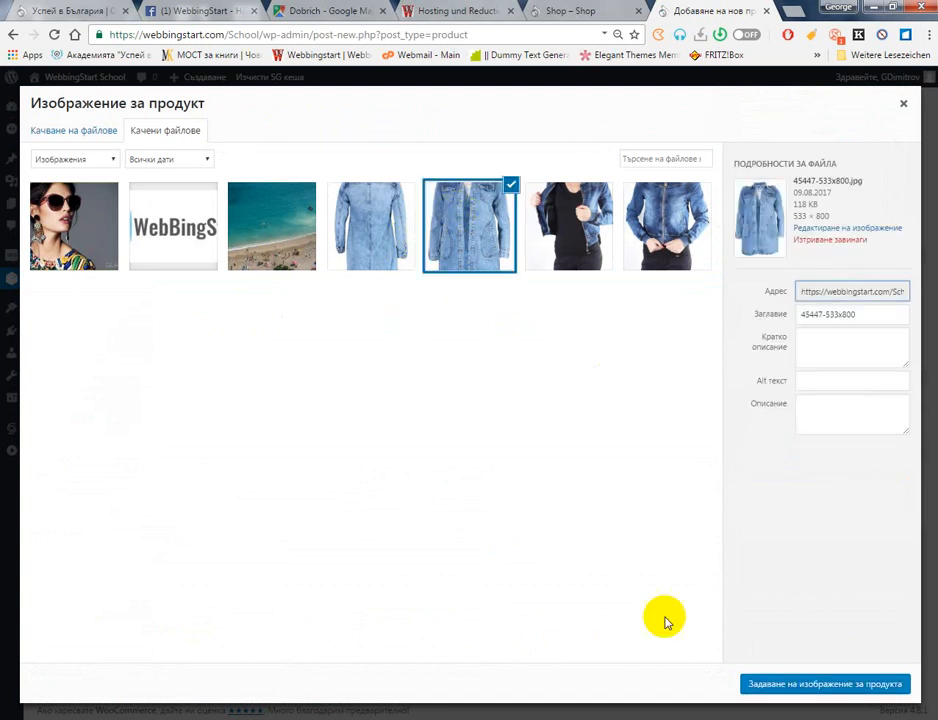
click(812, 688)
scroll(803, 545, down, 2)
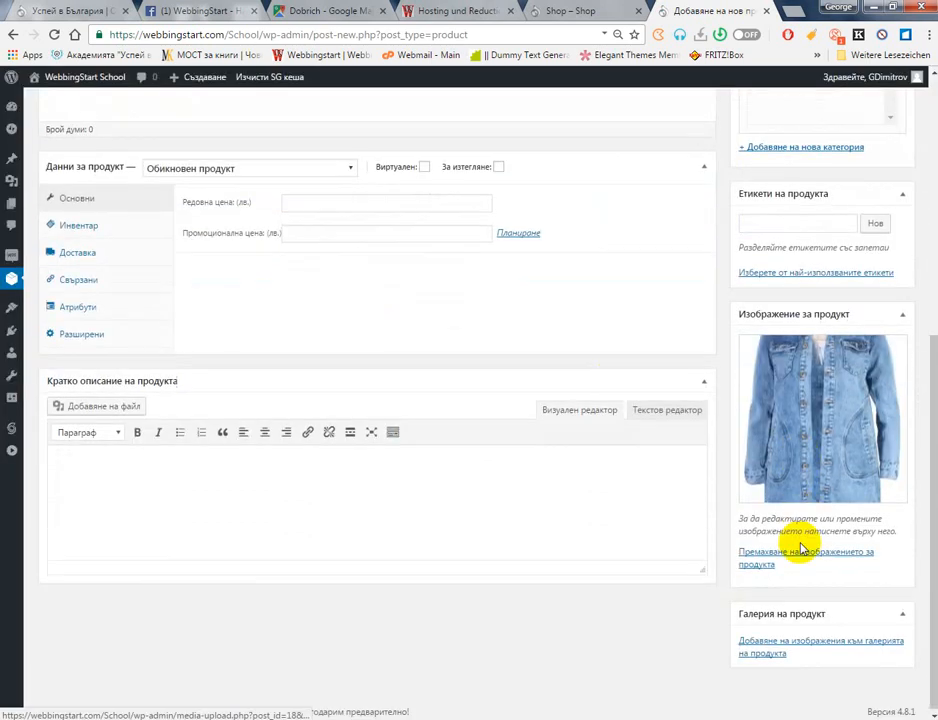
Add 45448-533x800.jpg from the uploaded files to the product gallery
click(800, 640)
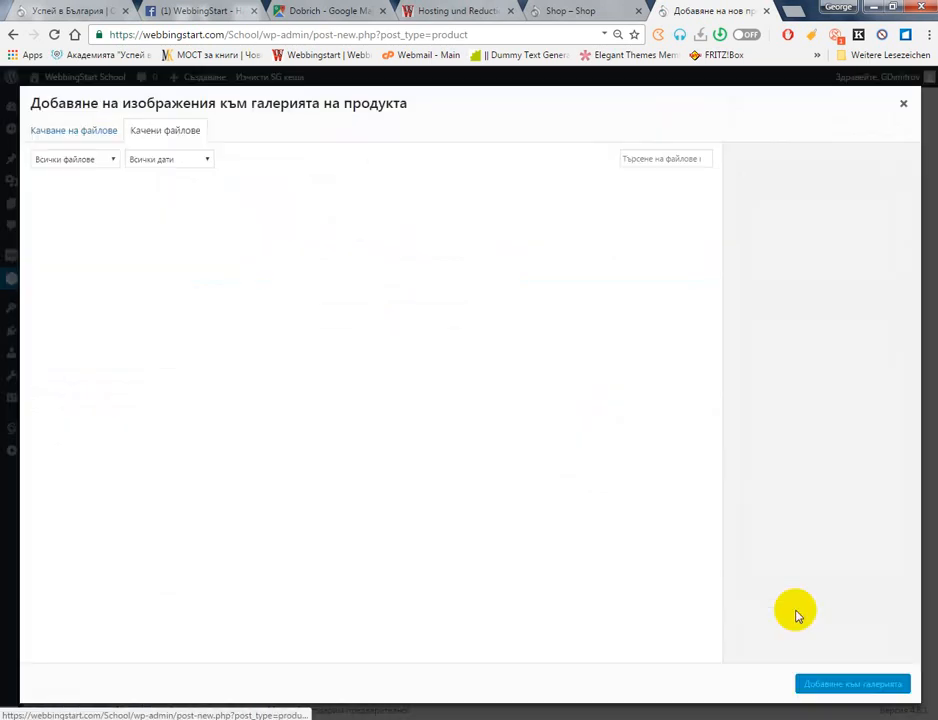
click(337, 242)
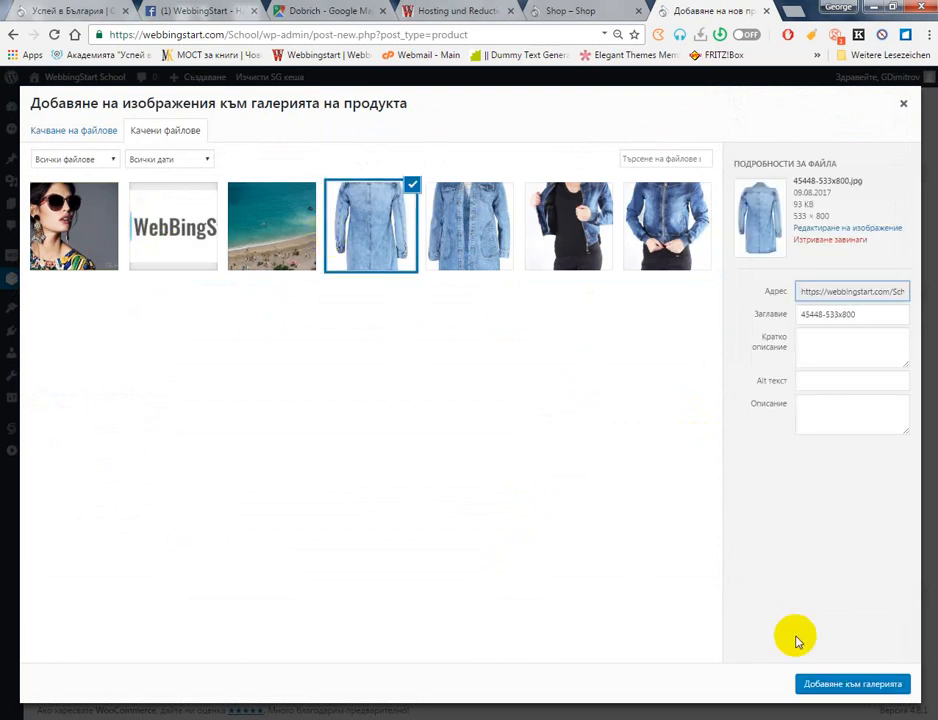
click(840, 684)
Name the new product Дънково яке
scroll(100, 340, up, 5)
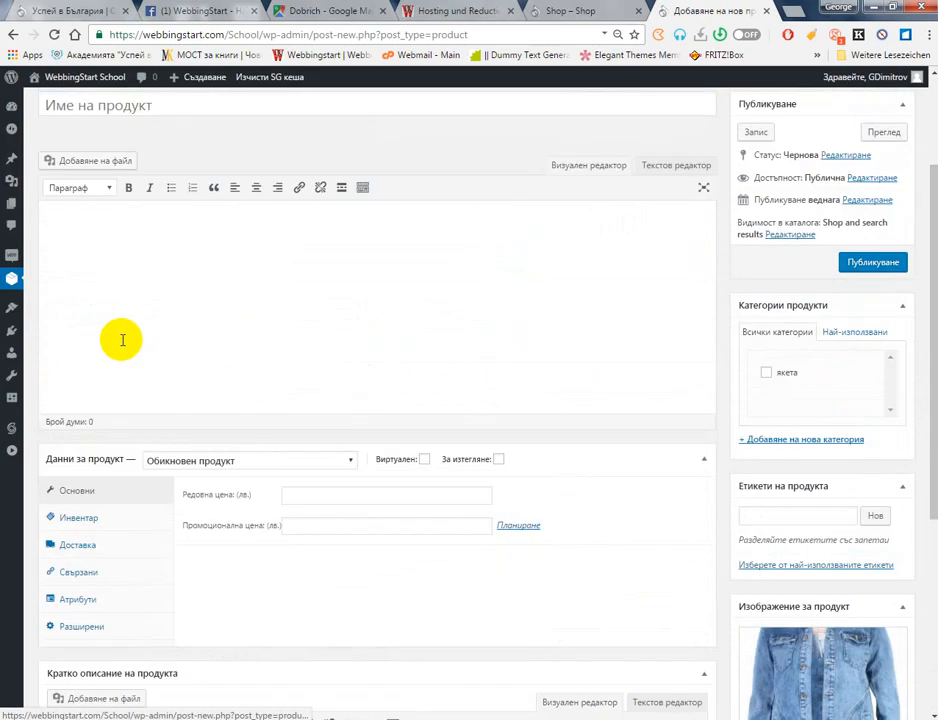
click(142, 255)
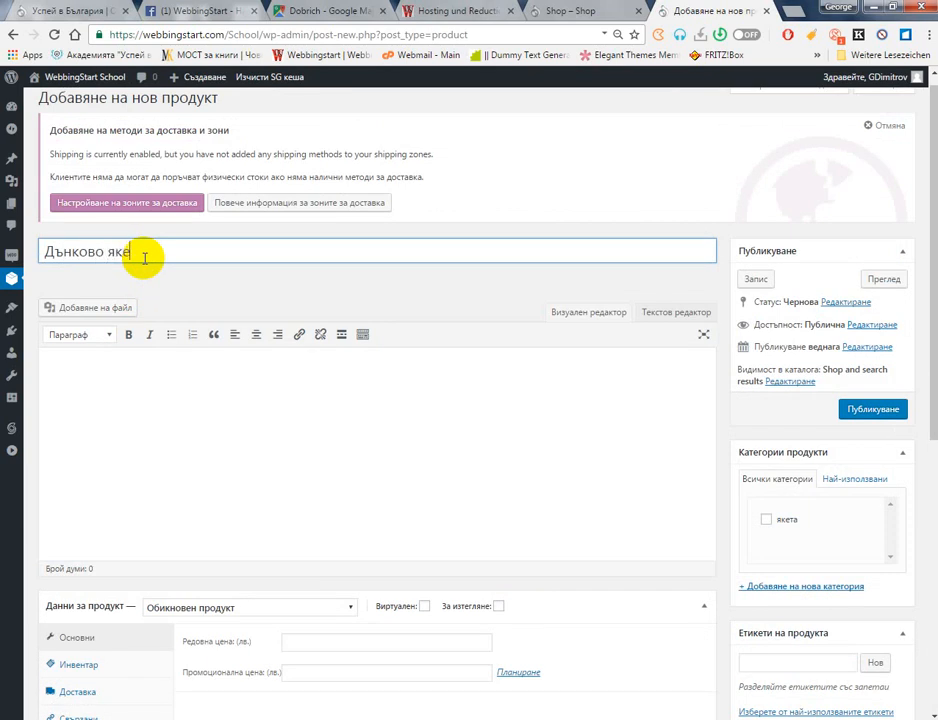
key(ctrl+a)
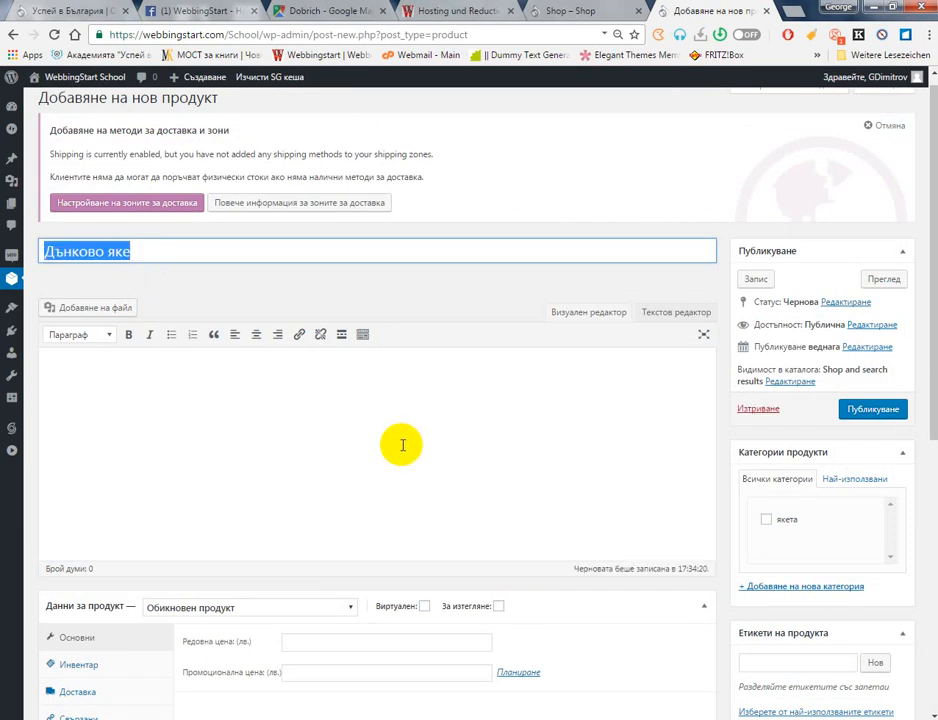
click(215, 262)
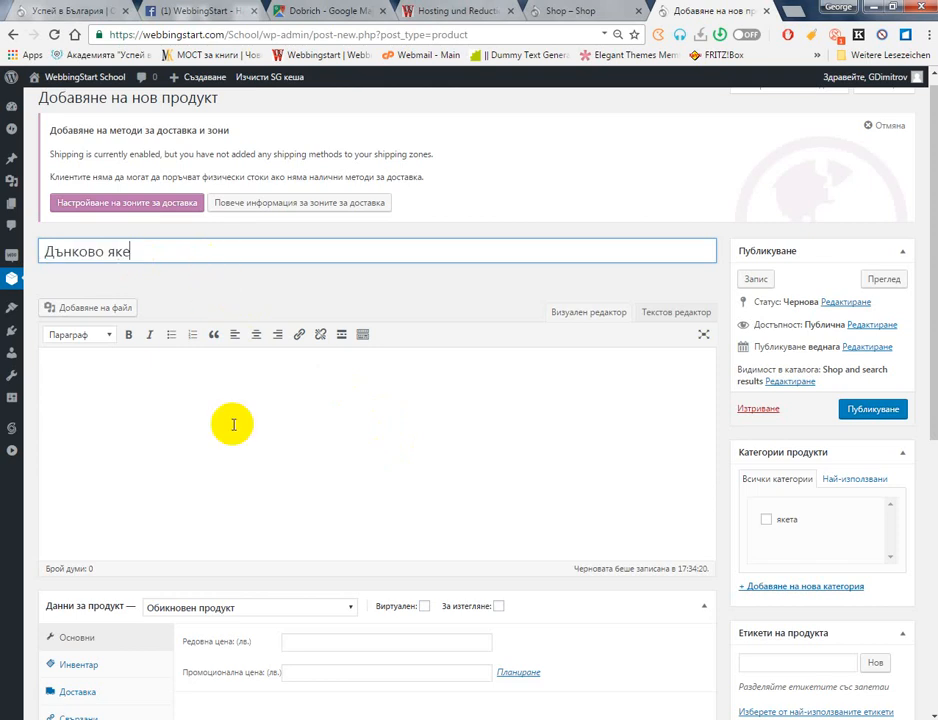
Copy a lorem ipsum passage from the Blind Text Generator site and paste it as the product's main description
middle_click(515, 55)
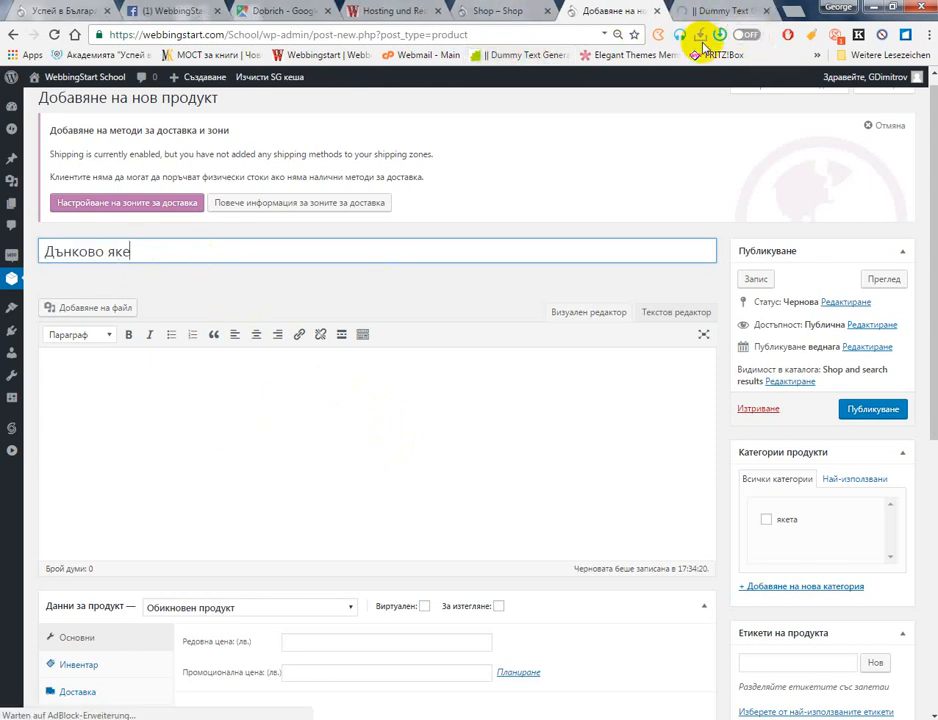
click(716, 11)
drag(410, 206, 534, 283)
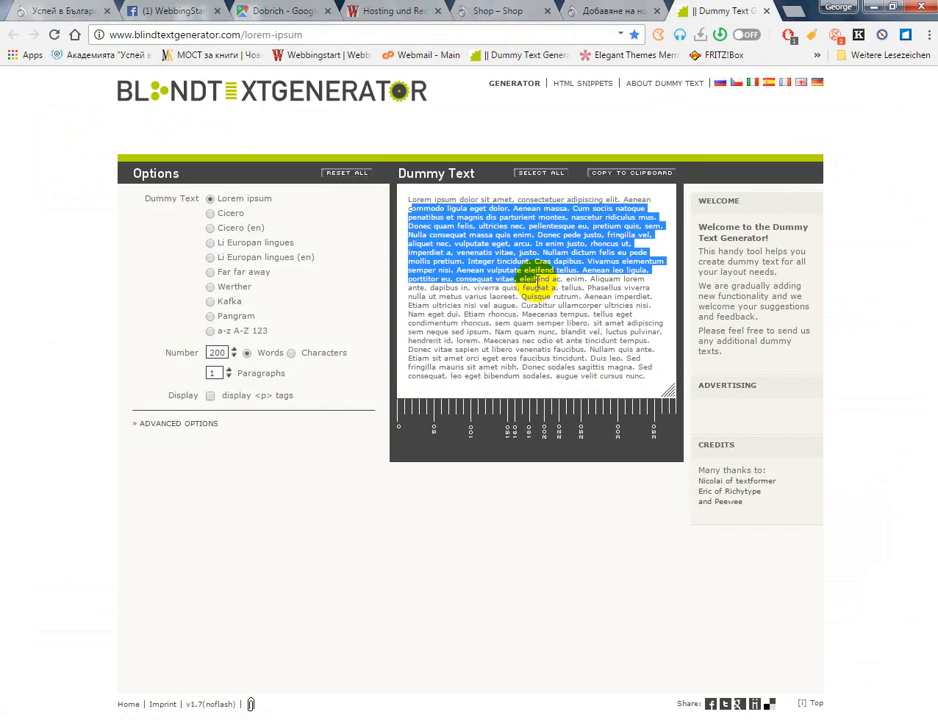
right_click(508, 236)
click(550, 244)
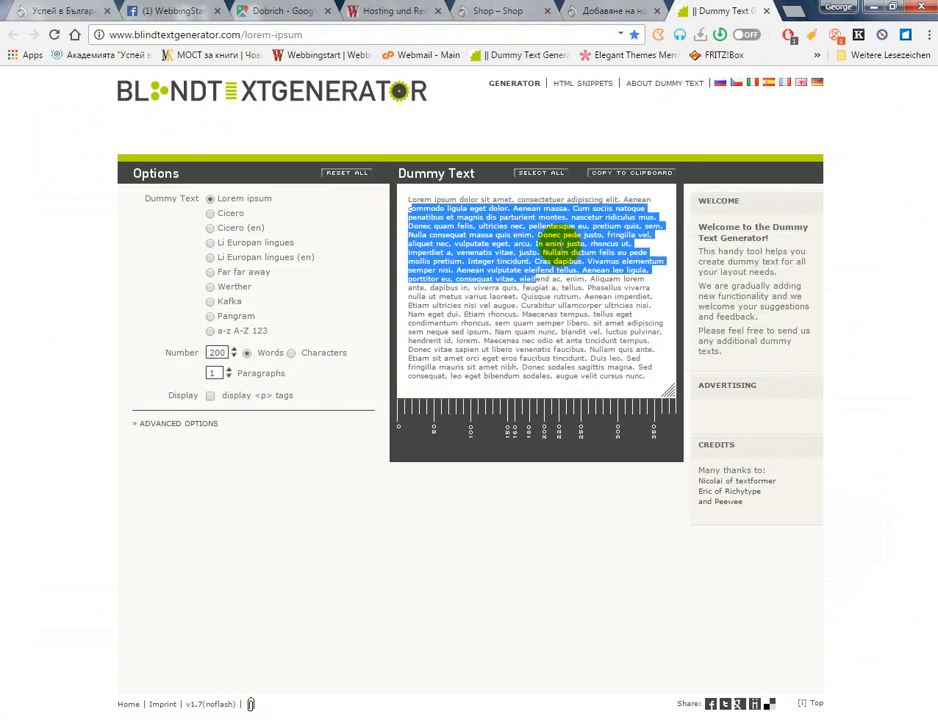
click(624, 14)
click(366, 390)
key(ctrl+v)
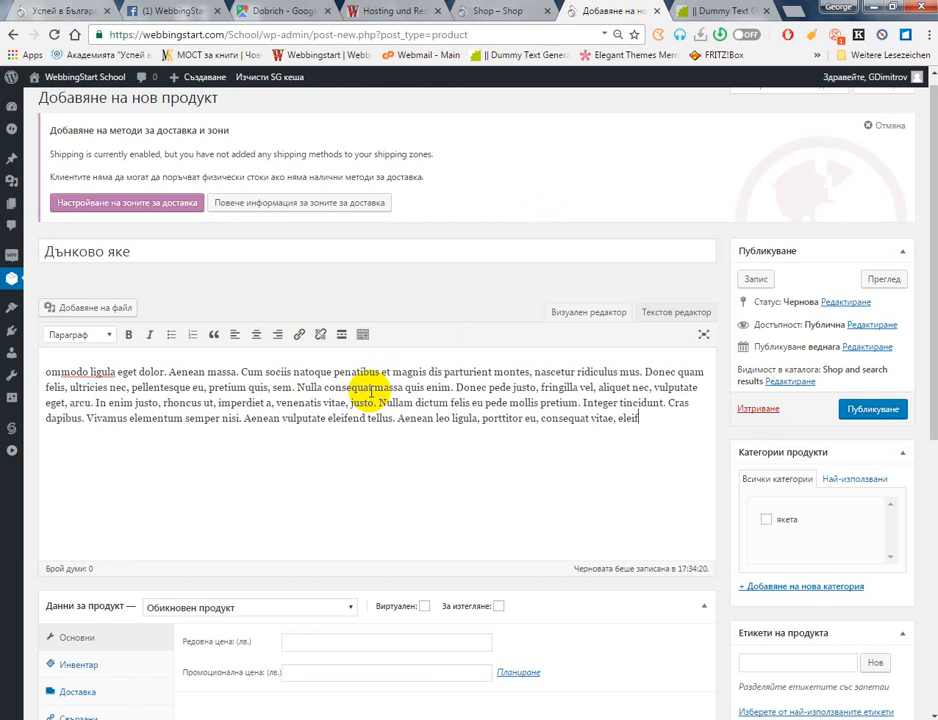
Set the product's regular price to 150 and its promotional price to 66
scroll(400, 440, down, 3)
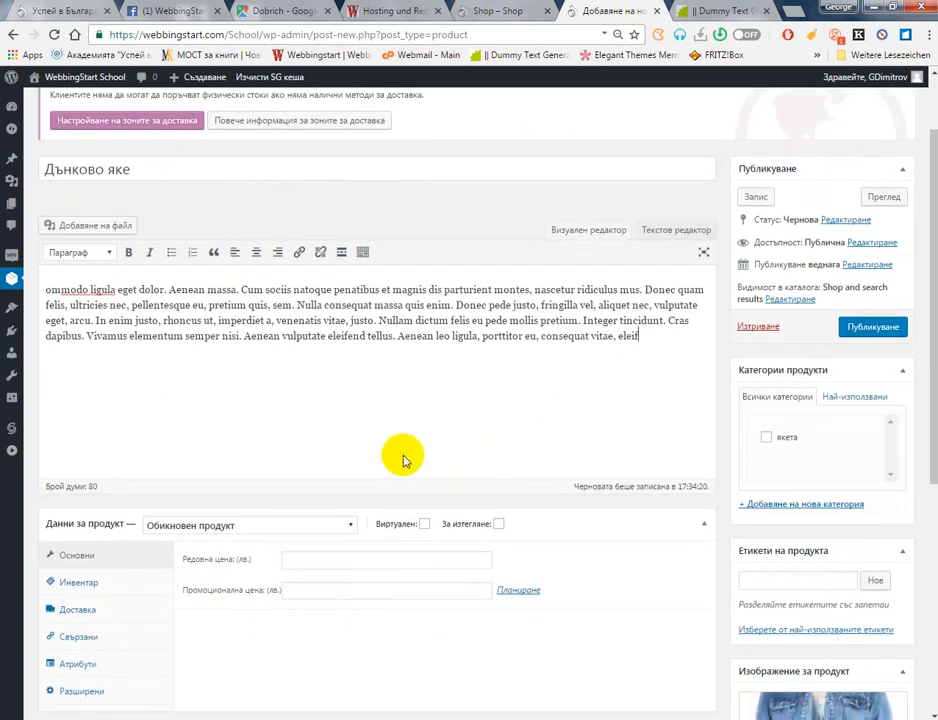
scroll(404, 461, down, 1)
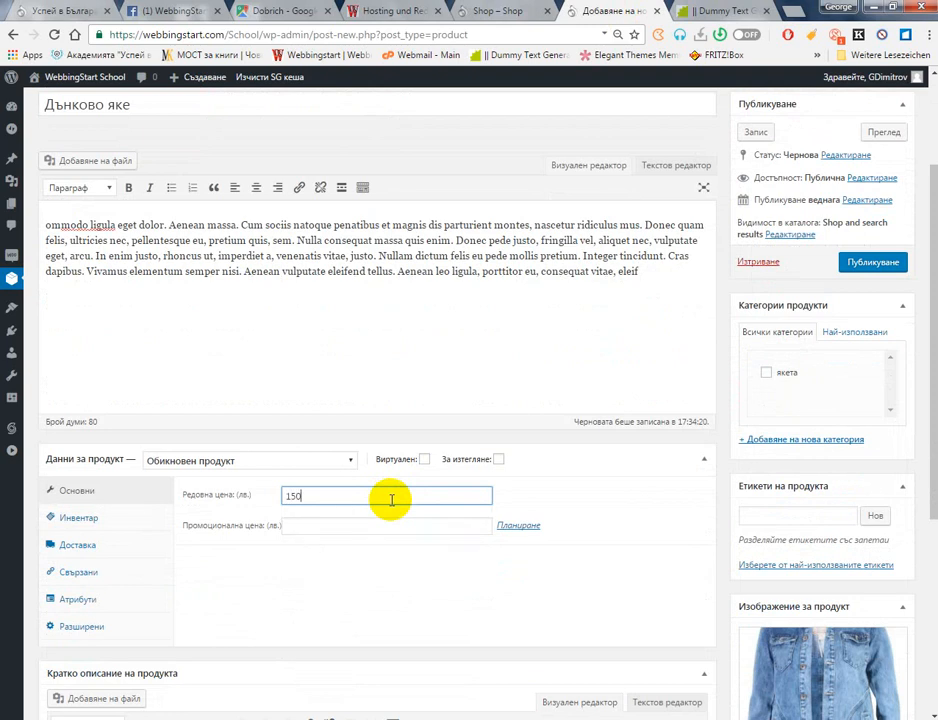
click(381, 527)
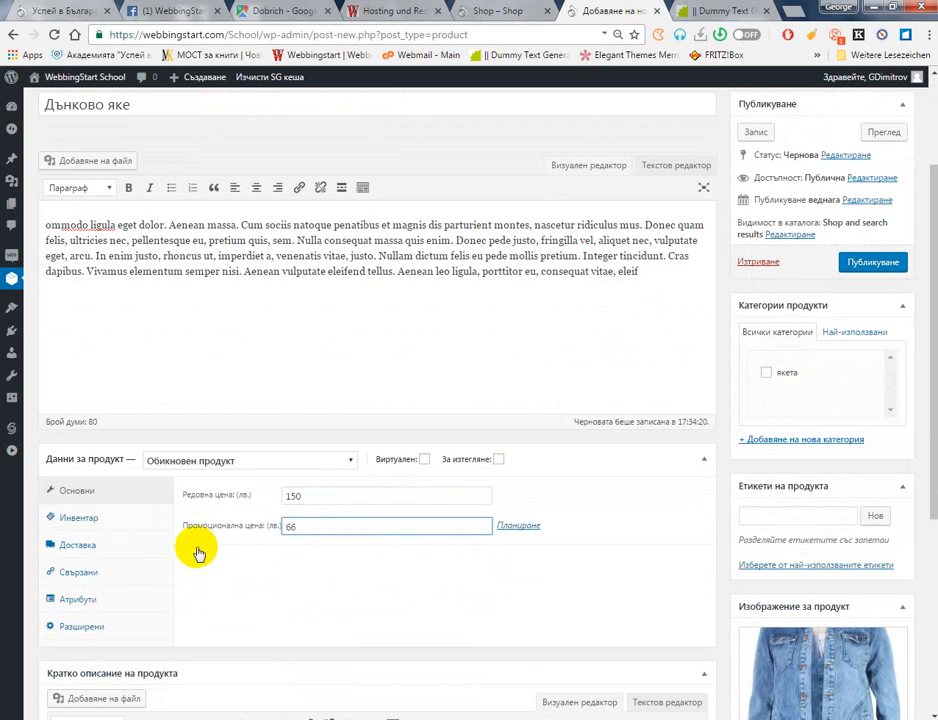
Enable stock management for the product and fill in its stock quantity
click(120, 523)
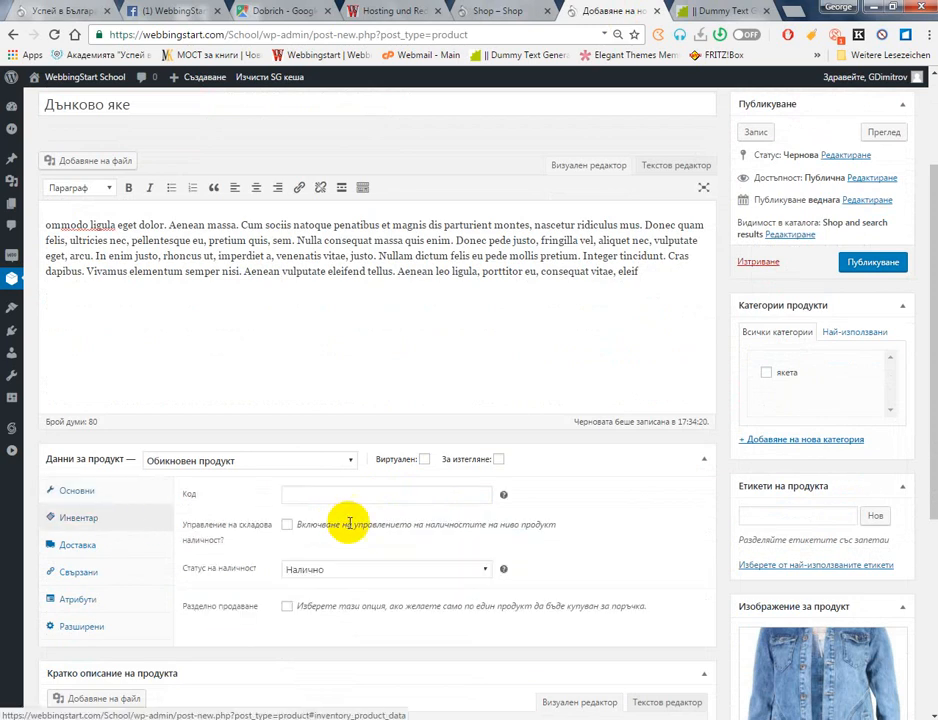
click(287, 526)
click(308, 567)
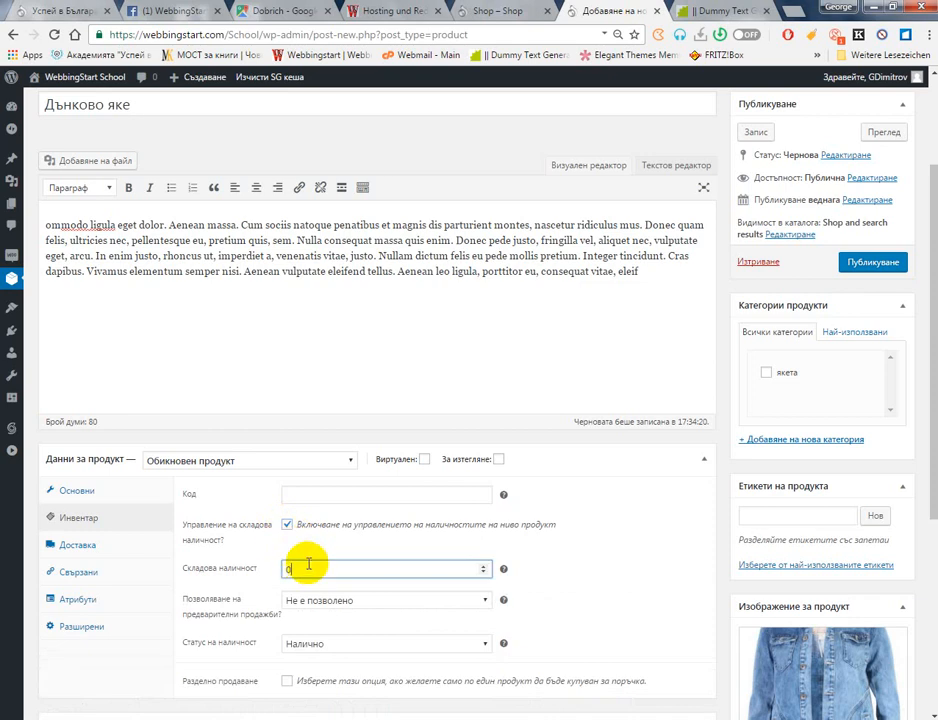
Link the existing product Дънково Яке (#9) as a cross-sell (Свързани), leaving the upsells empty
click(112, 574)
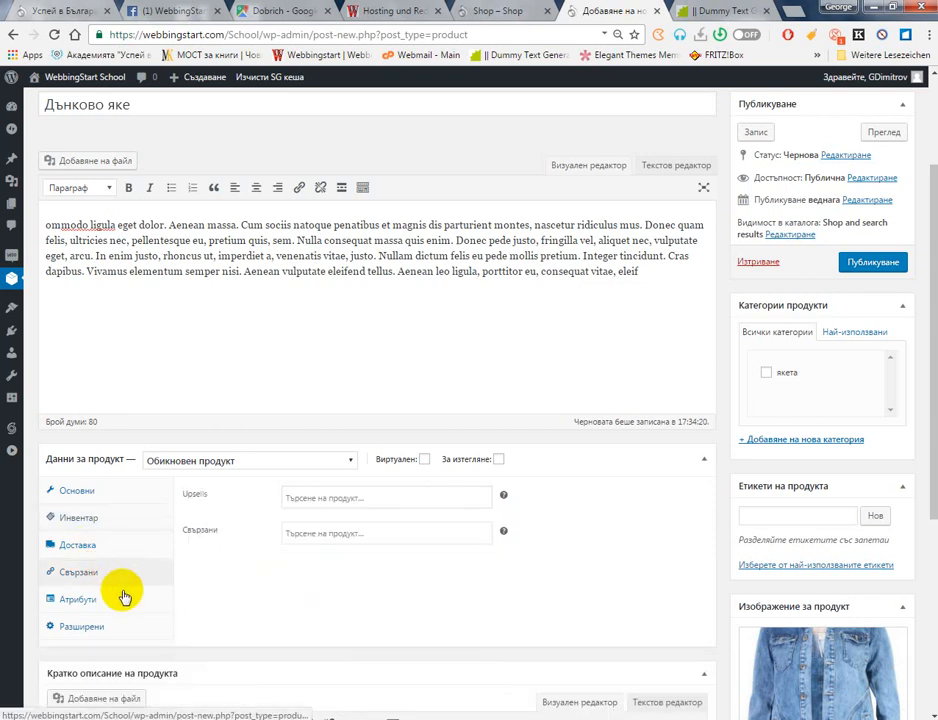
click(397, 499)
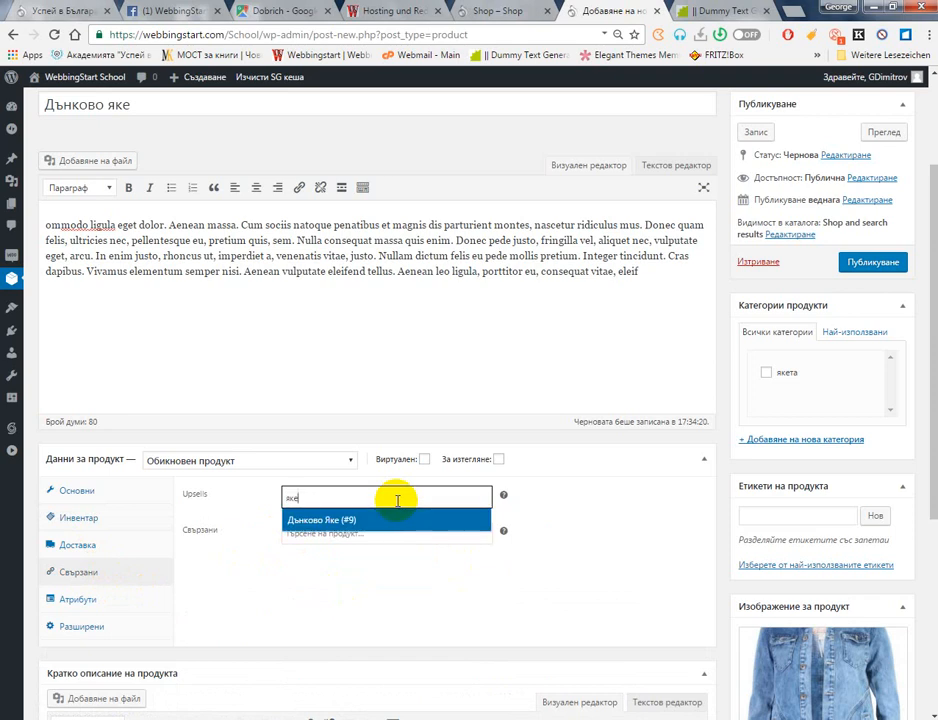
key(BackSpace)
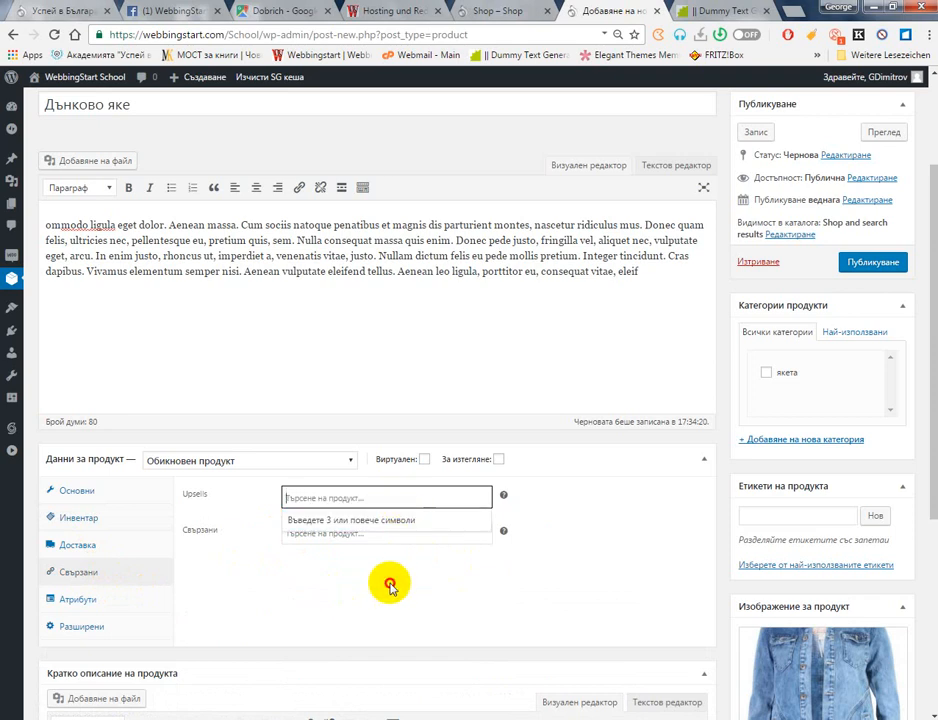
click(394, 532)
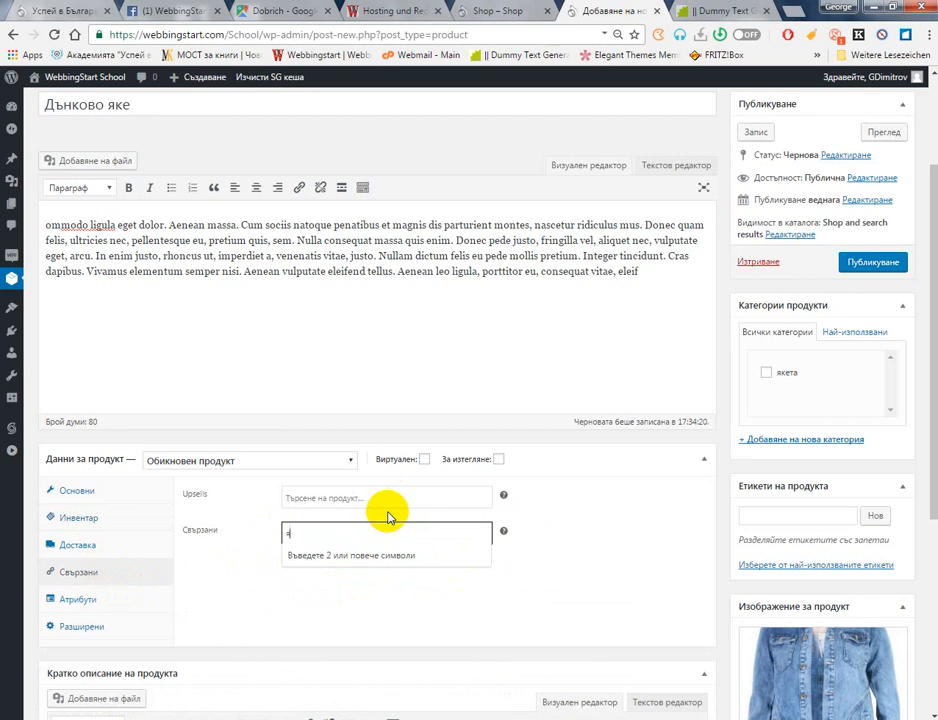
click(396, 558)
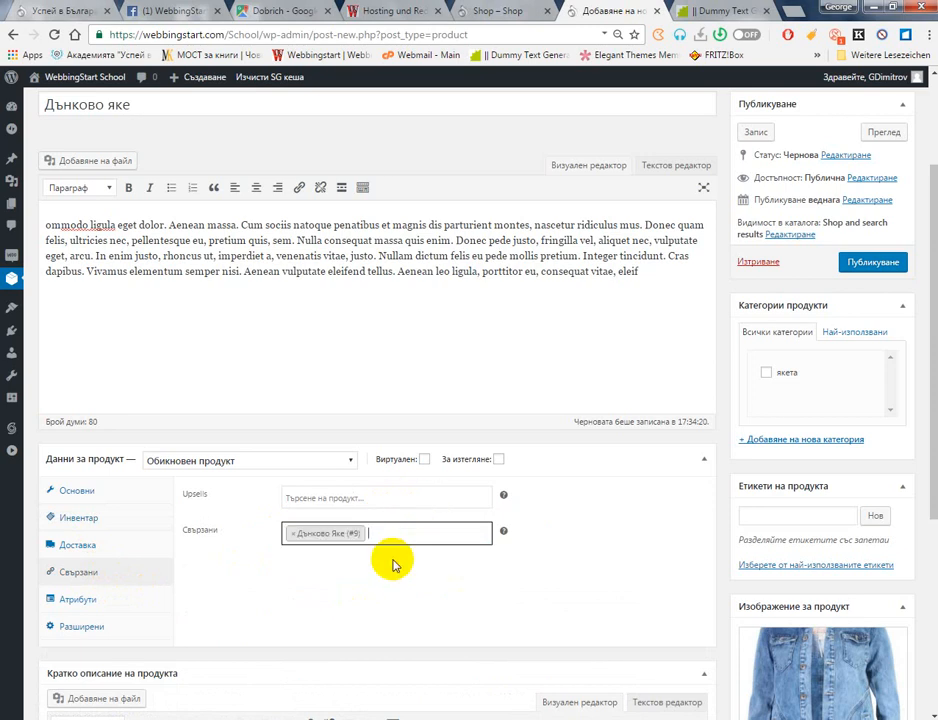
View the public shop page in a separate browser tab and close it again
scroll(643, 157, up, 3)
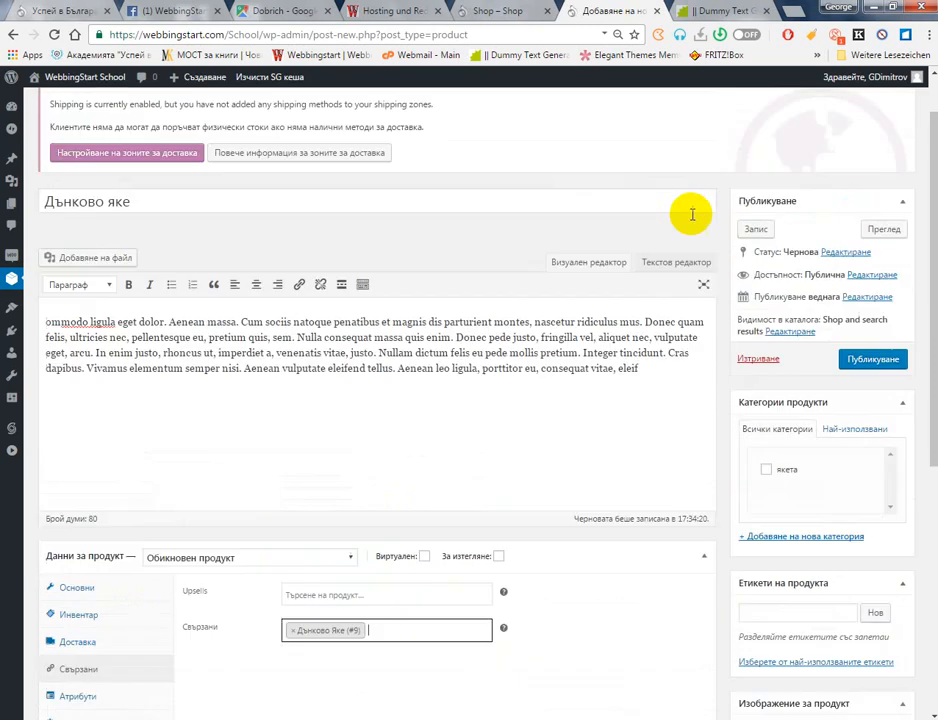
mouse_move(97, 84)
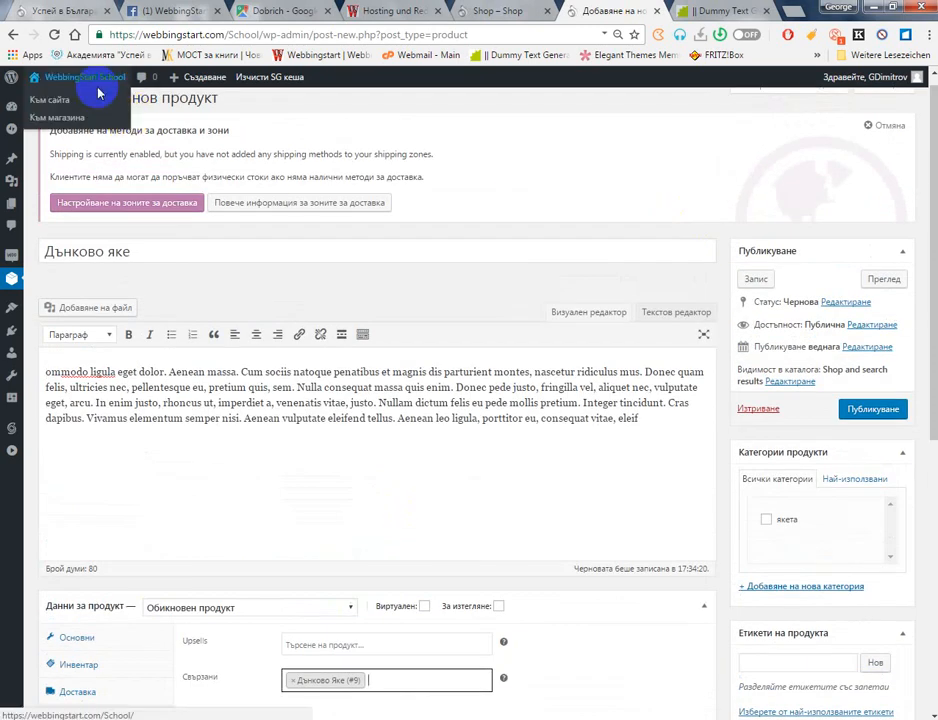
middle_click(97, 120)
click(630, 10)
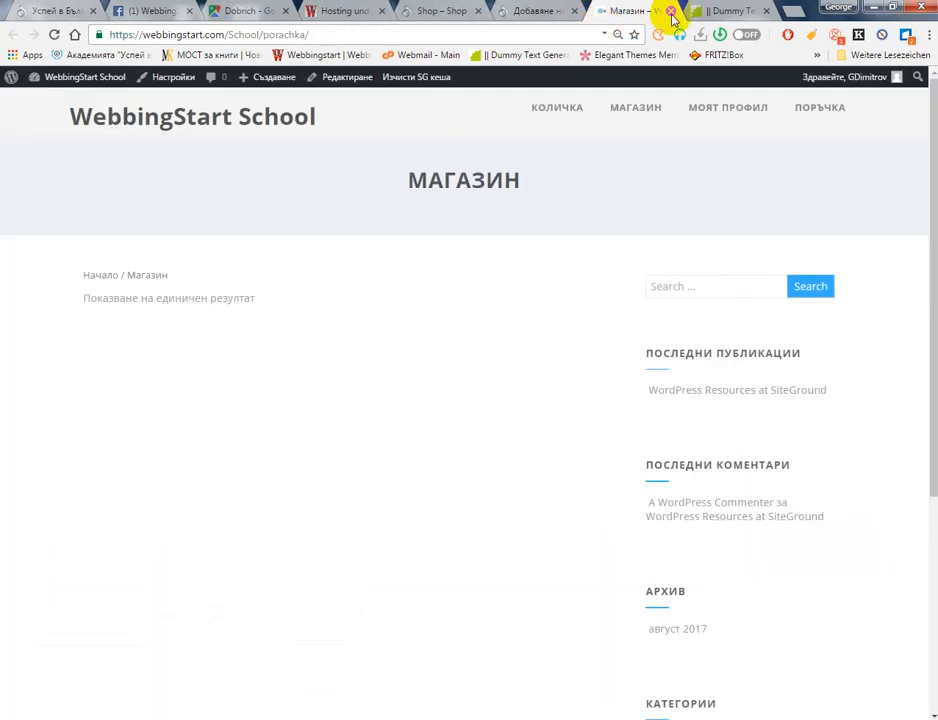
click(668, 12)
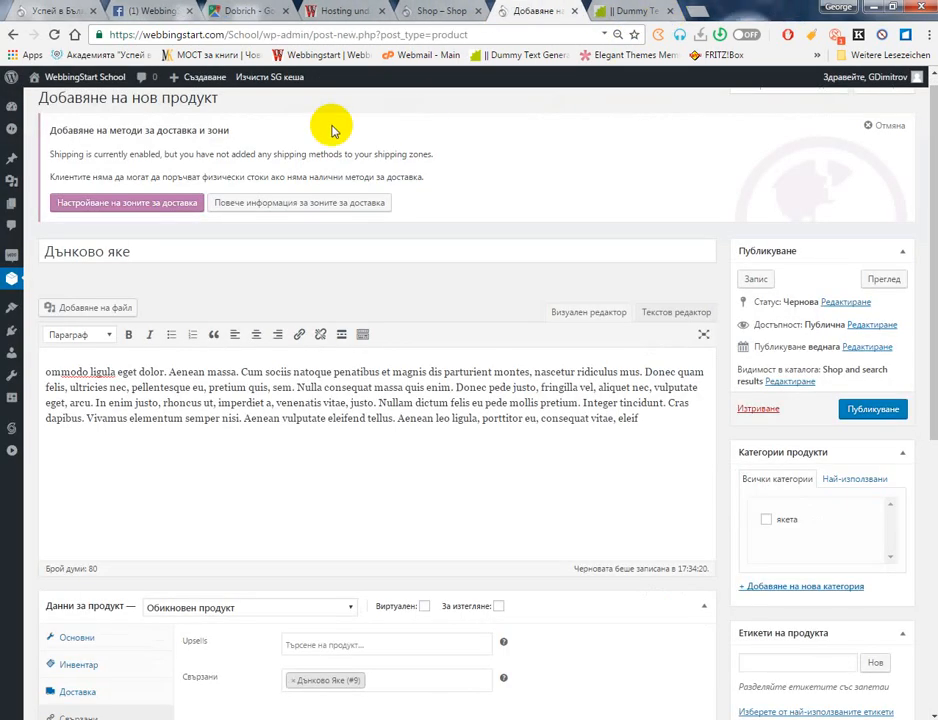
Open the published product Дънково Яке from the full product list in a separate tab, update it and view its public page
mouse_move(7, 284)
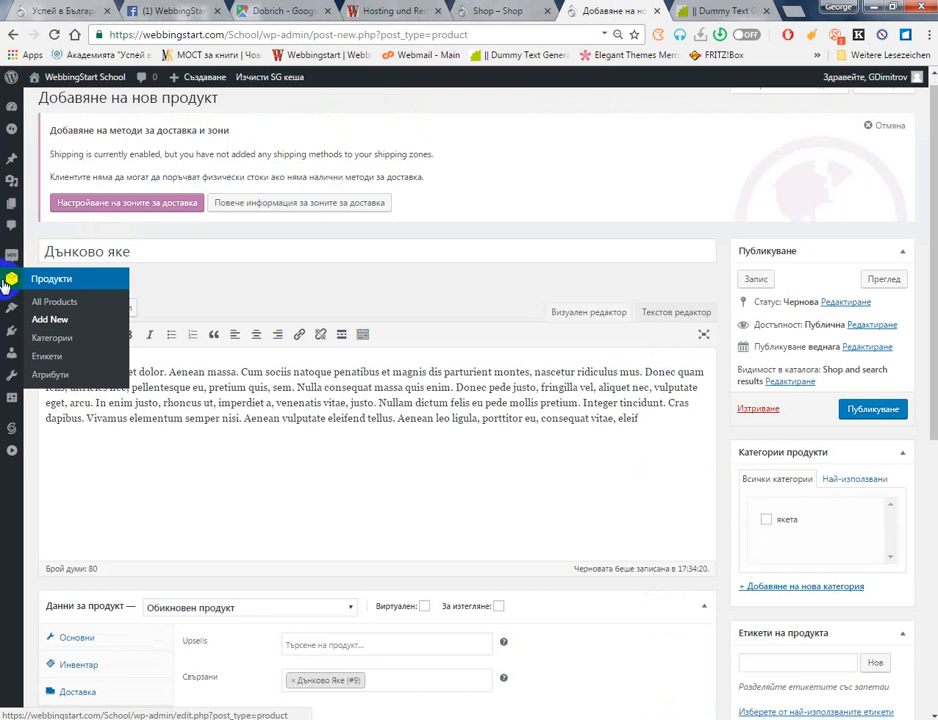
middle_click(60, 302)
click(620, 8)
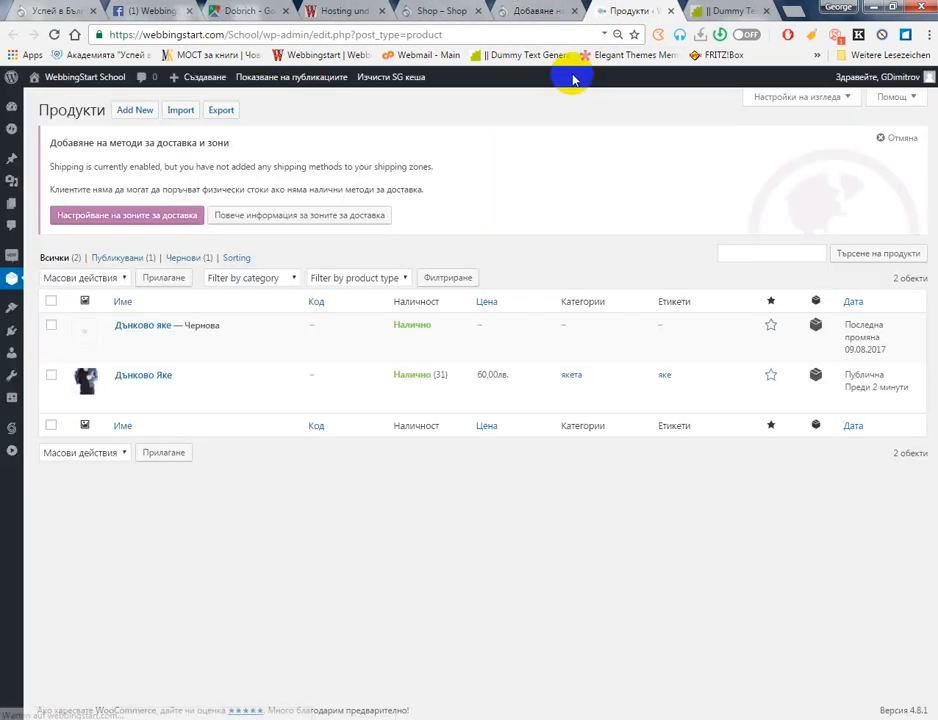
click(153, 379)
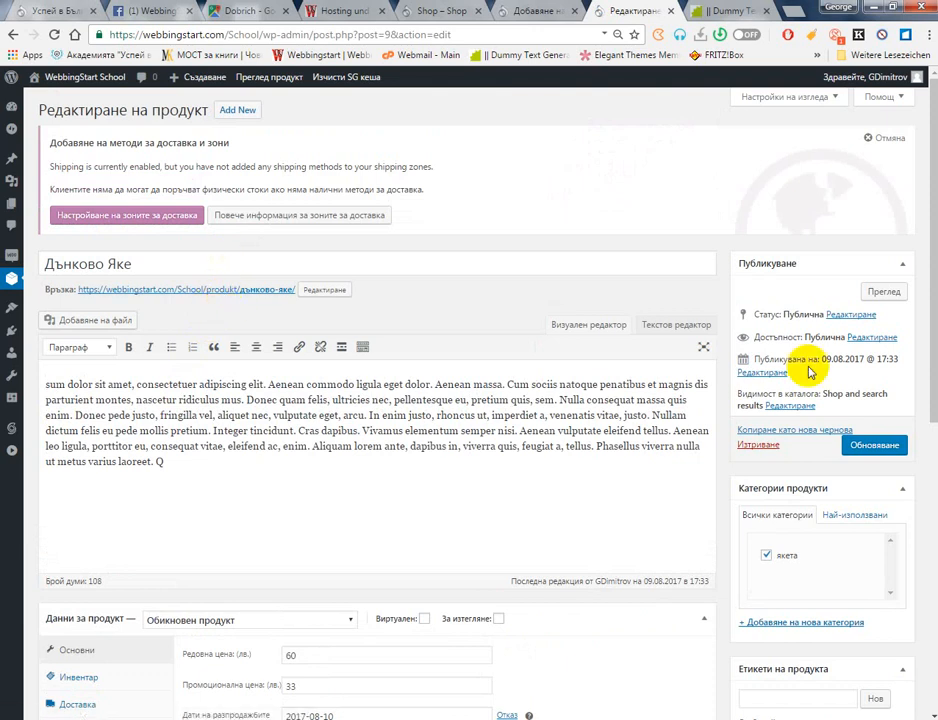
click(876, 447)
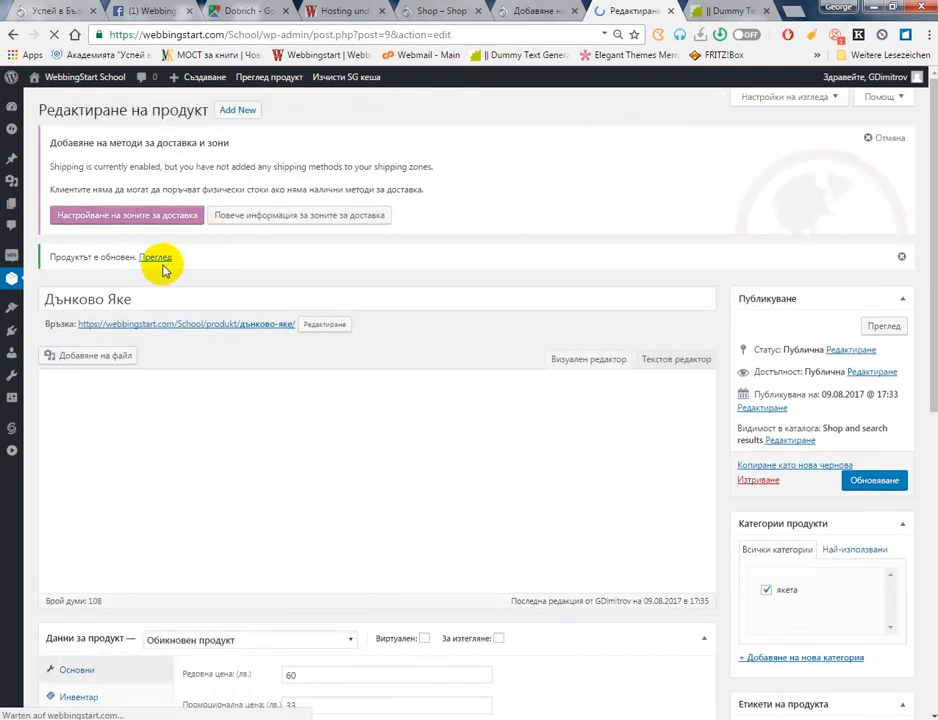
click(157, 261)
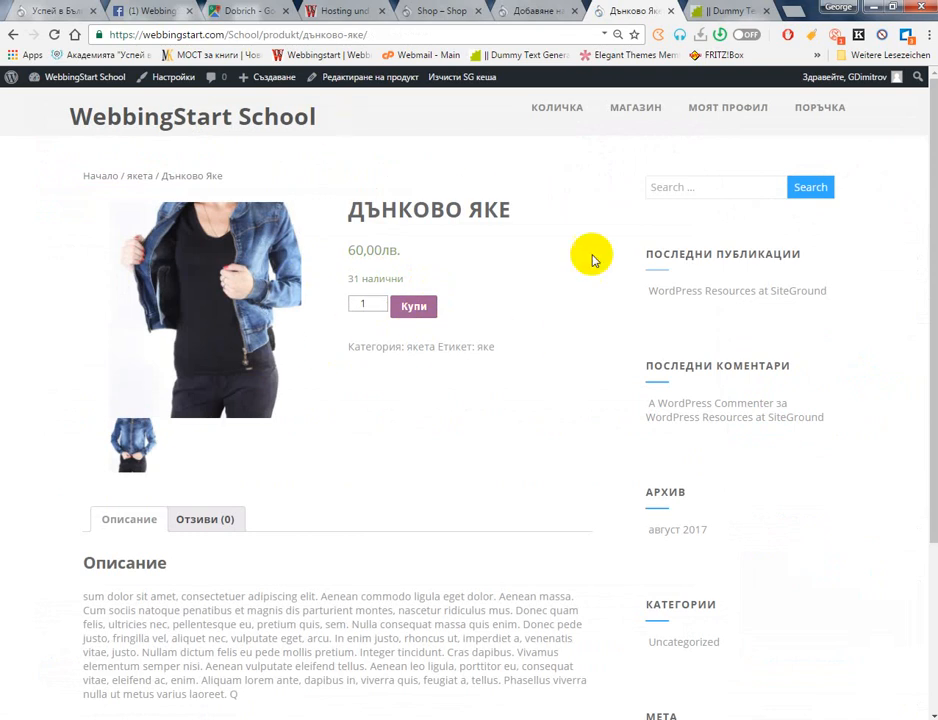
Add one Дънково Яке to the cart and examine the area beside the cart totals
click(423, 308)
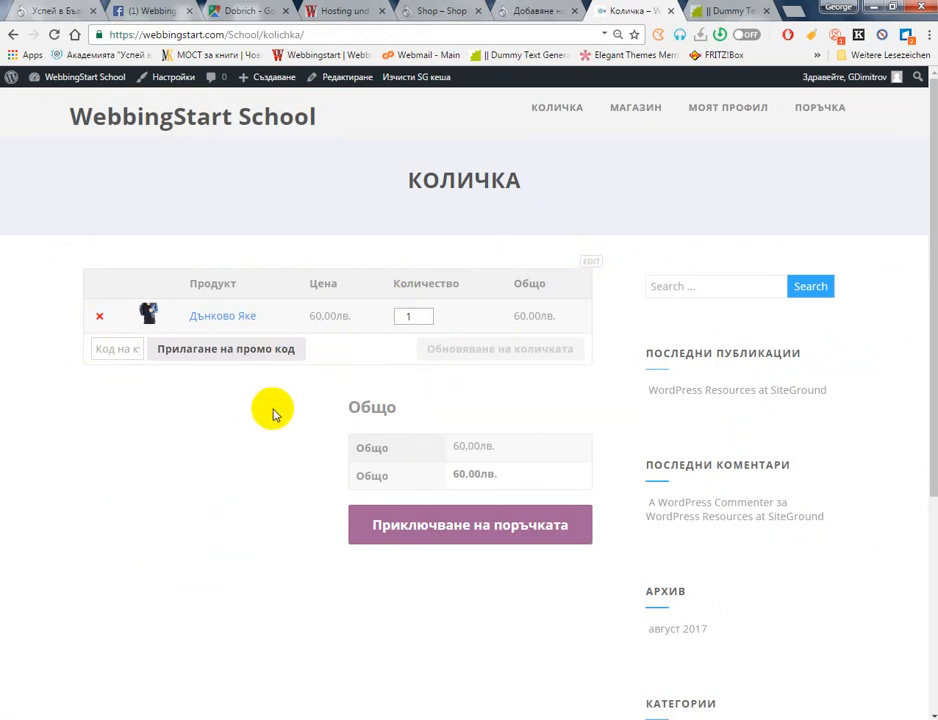
drag(132, 421, 276, 465)
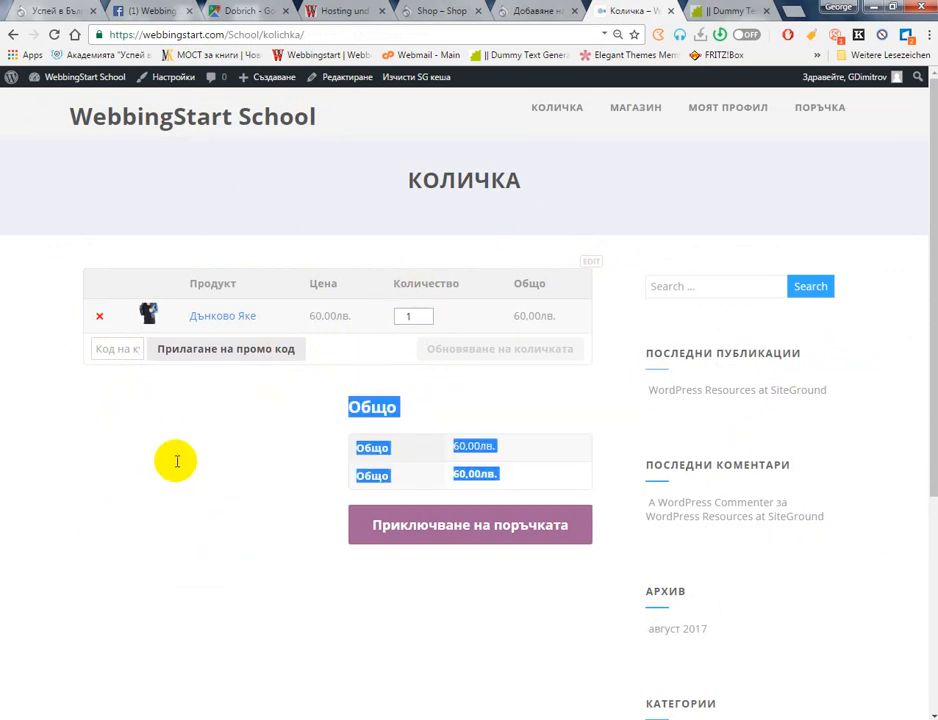
click(410, 423)
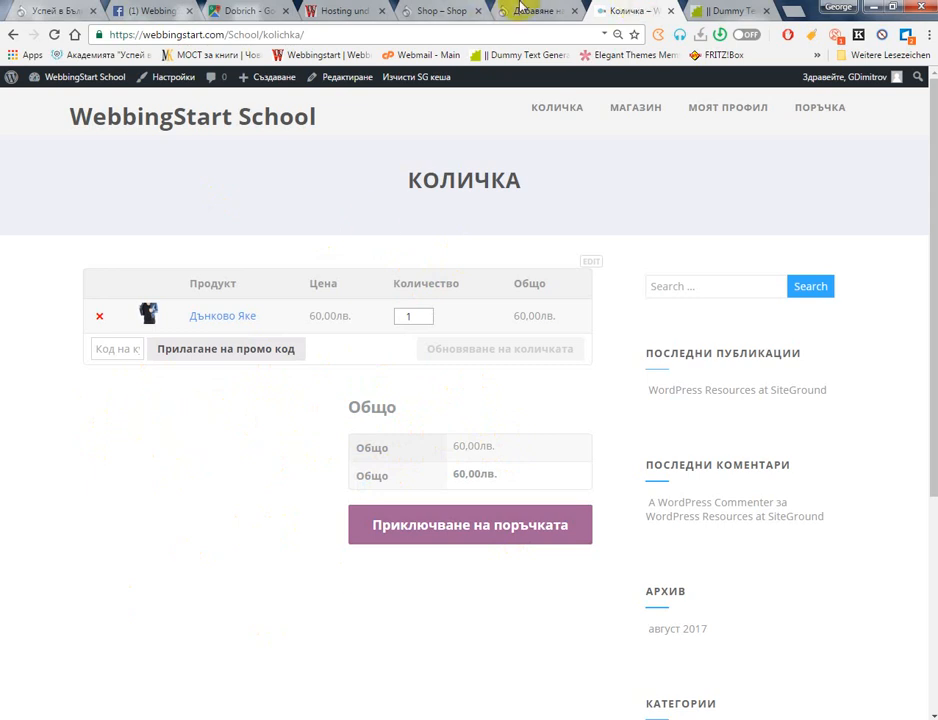
Return to the draft of the second product, Дънково яке, and publish it
click(519, 6)
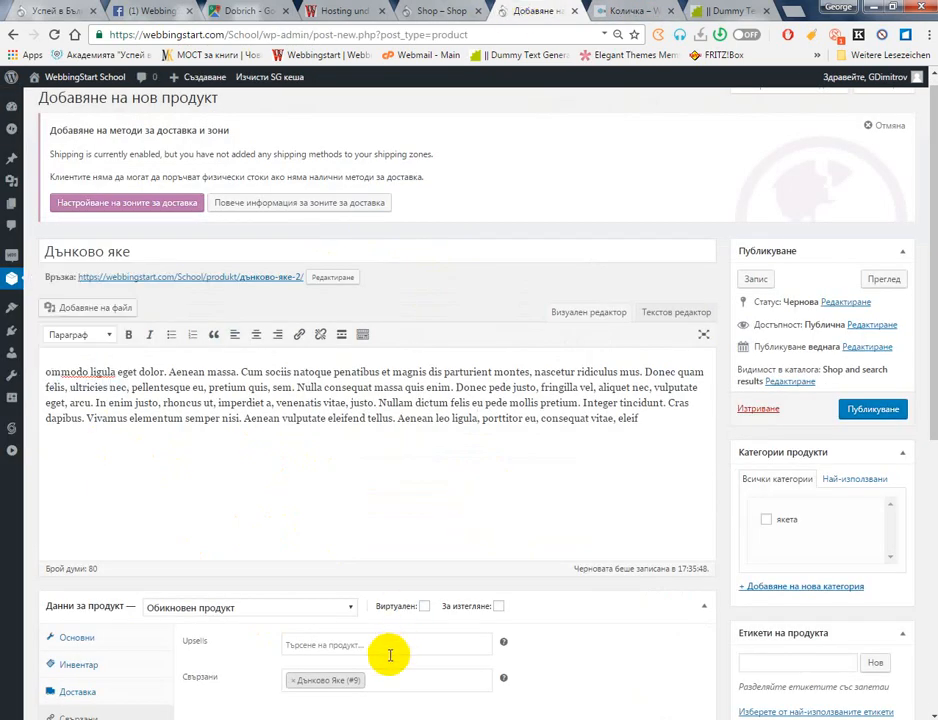
scroll(686, 461, down, 1)
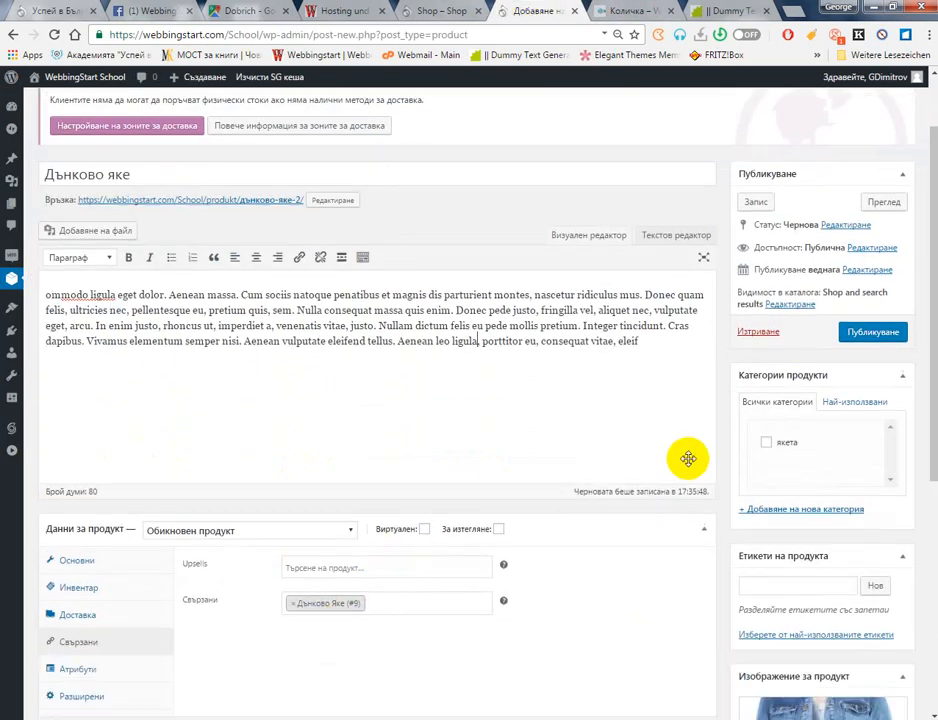
scroll(688, 458, down, 1)
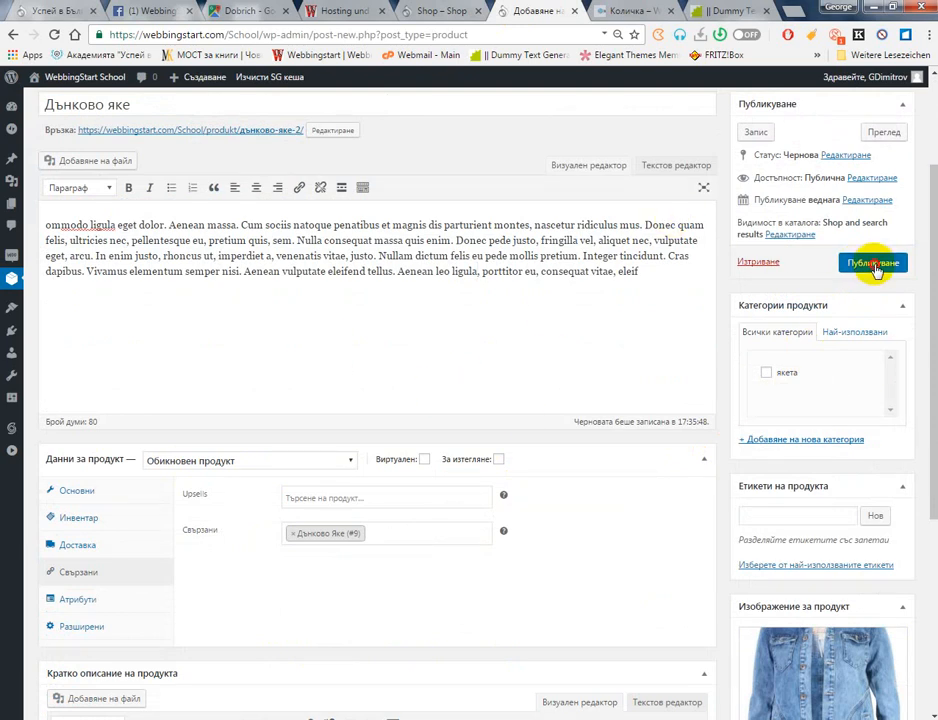
click(873, 264)
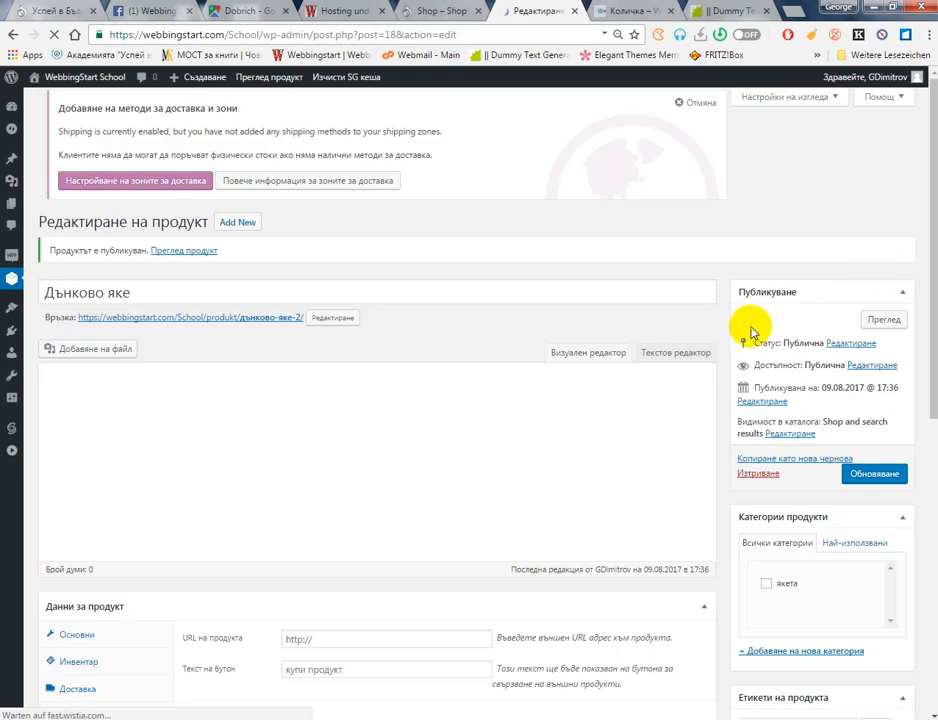
Open the first product, Дънково Яке, from the full product list, link Дънково яке (#18) as its cross-sell (Свързани) and update it
mouse_move(10, 283)
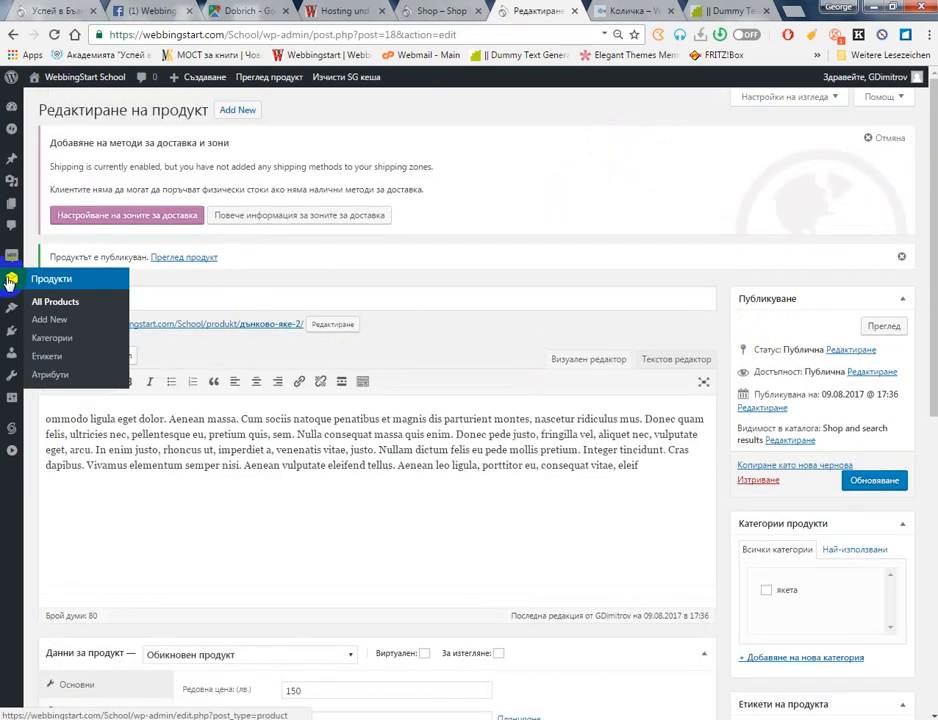
click(66, 308)
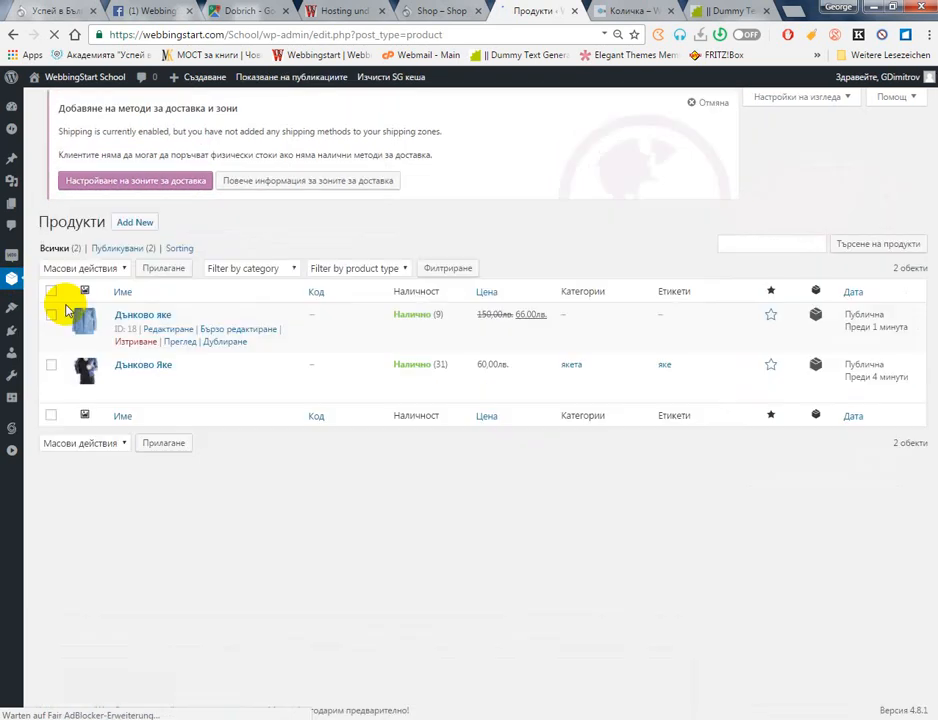
click(122, 375)
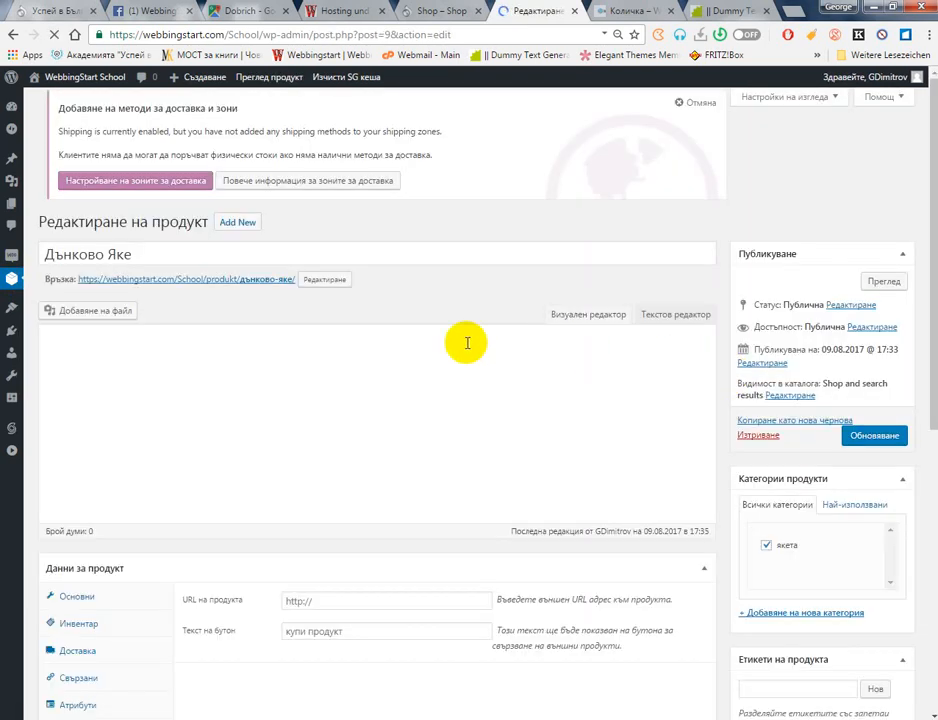
scroll(109, 636, down, 3)
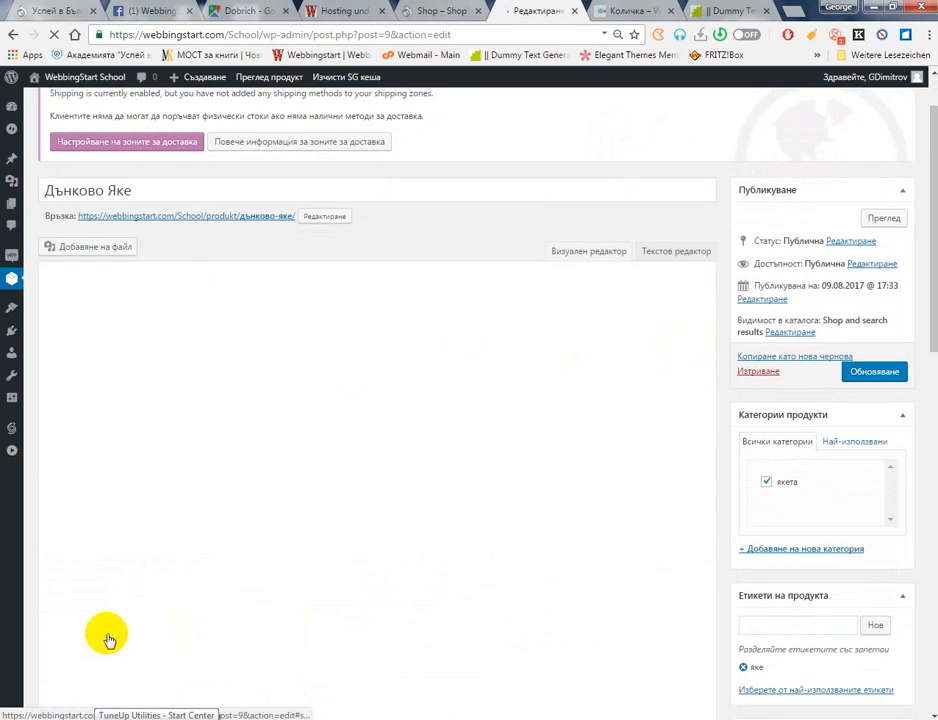
click(119, 512)
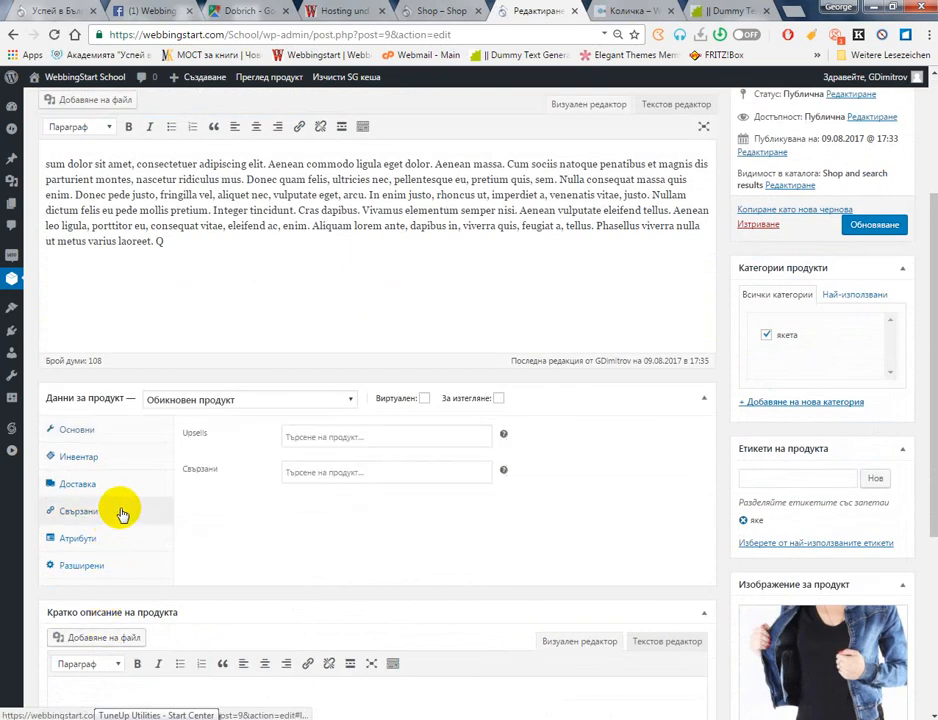
click(375, 471)
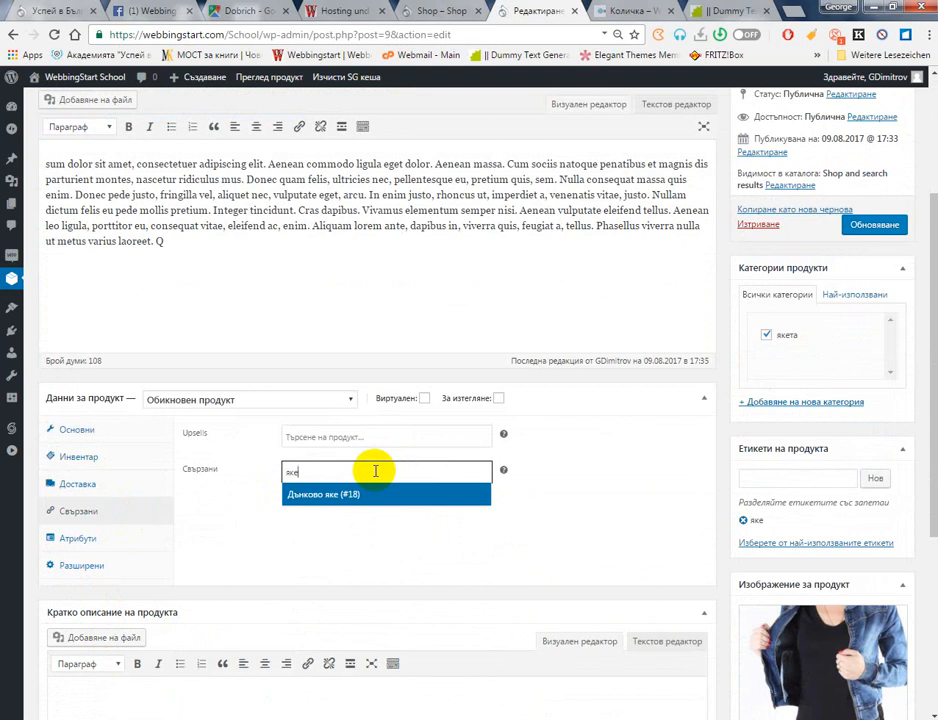
click(376, 494)
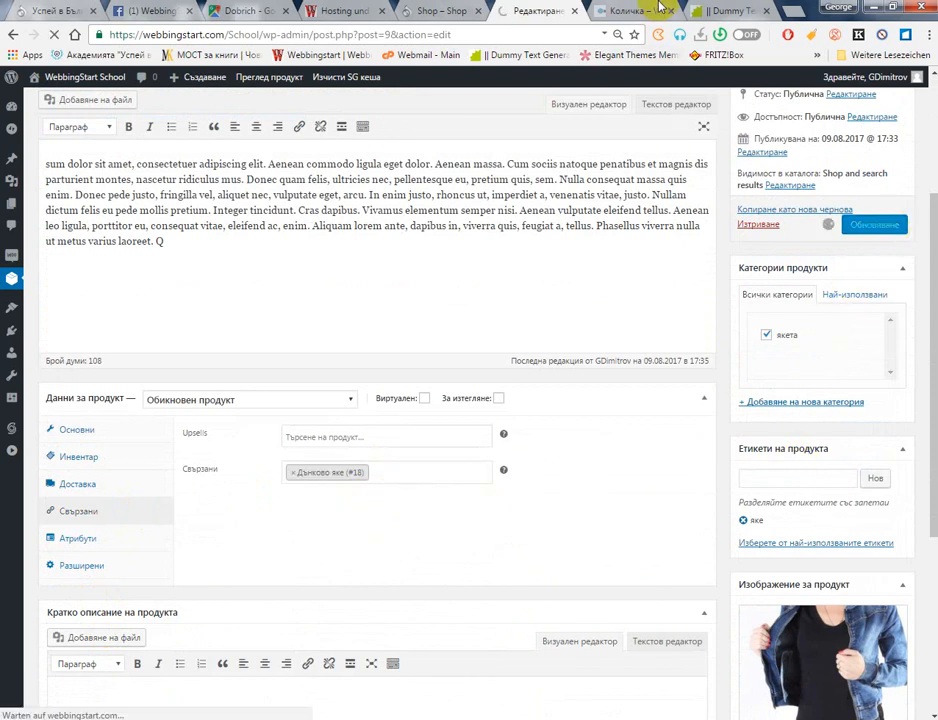
Reload the public cart page and examine the cross-sell suggestions beside the cart totals
click(627, 10)
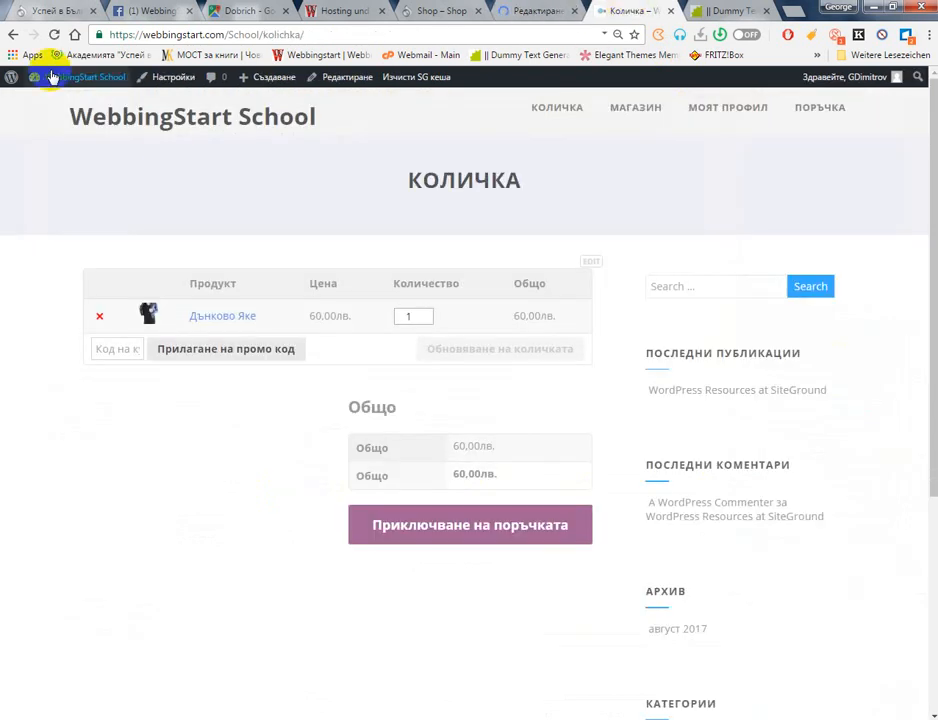
click(54, 36)
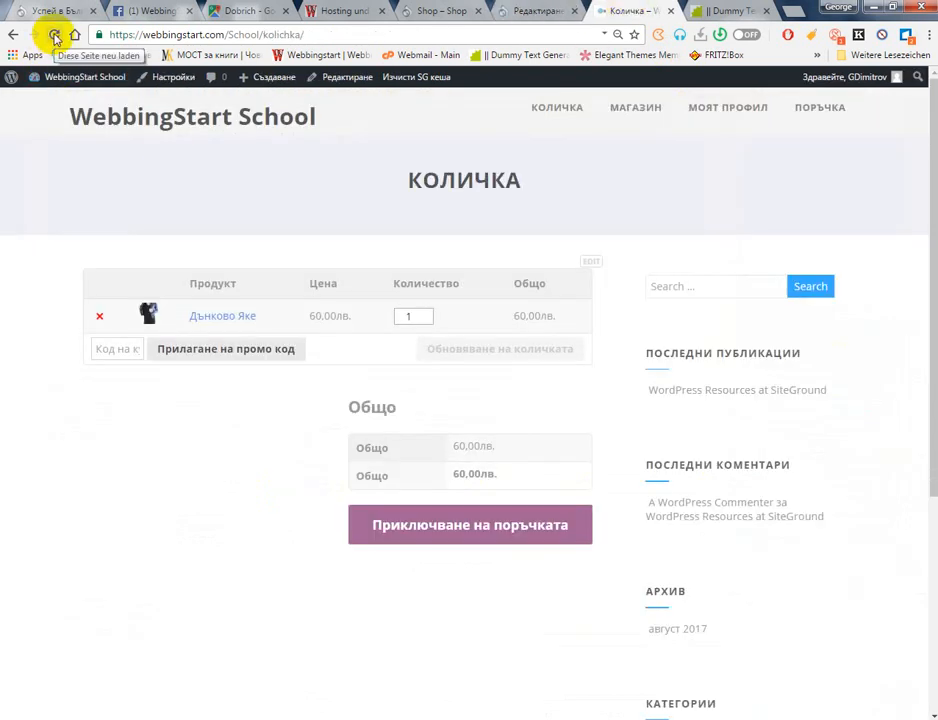
click(56, 36)
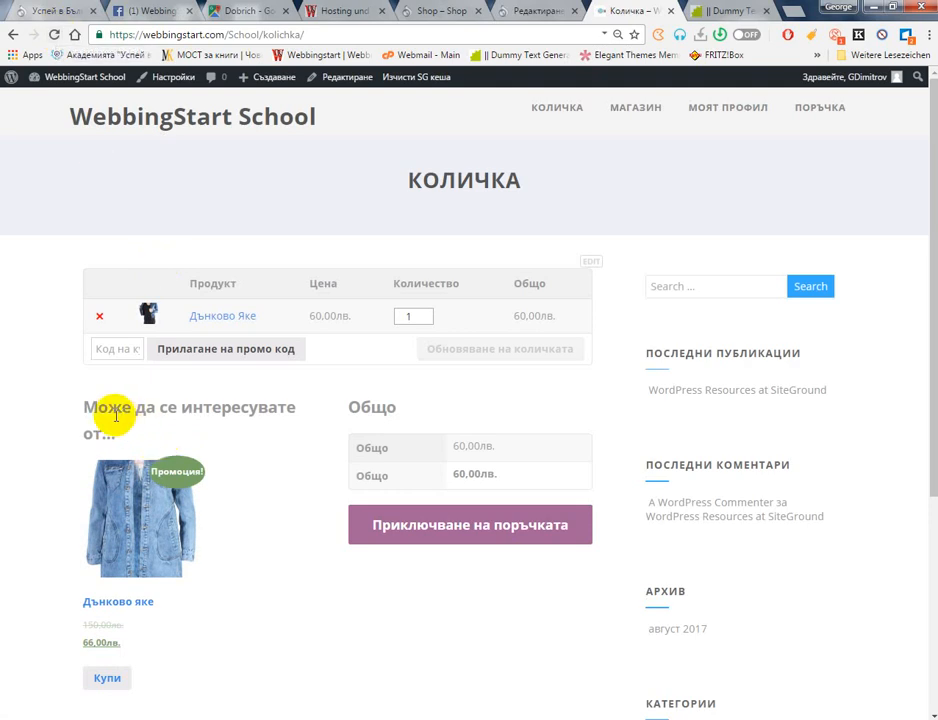
drag(80, 398, 287, 446)
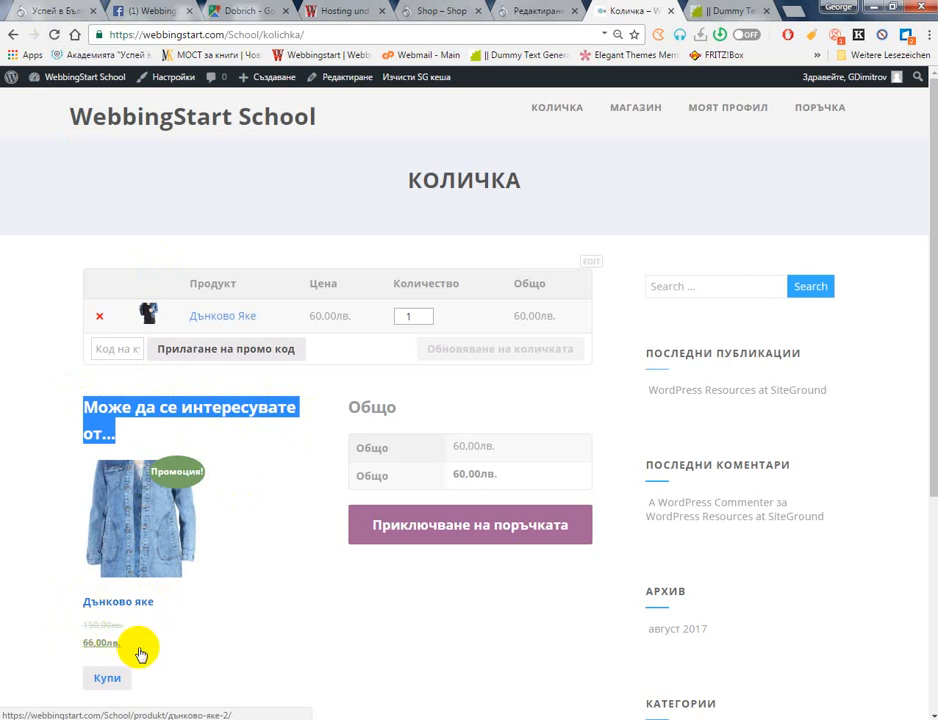
scroll(196, 489, down, 1)
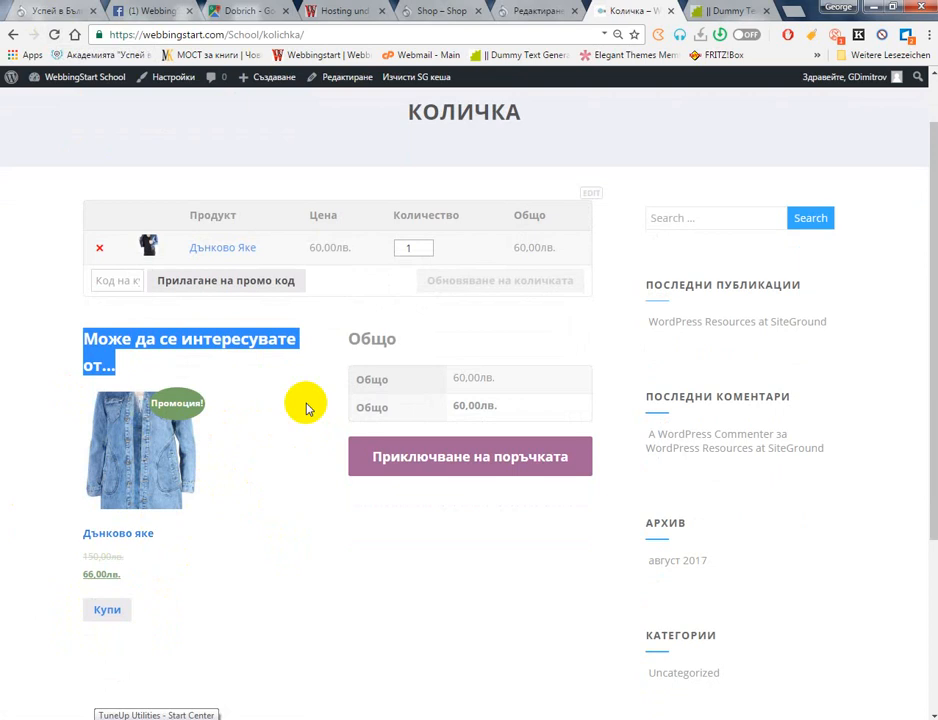
Add the suggested Дънково яке to the cart from the cross-sell section and examine the cart total
click(111, 614)
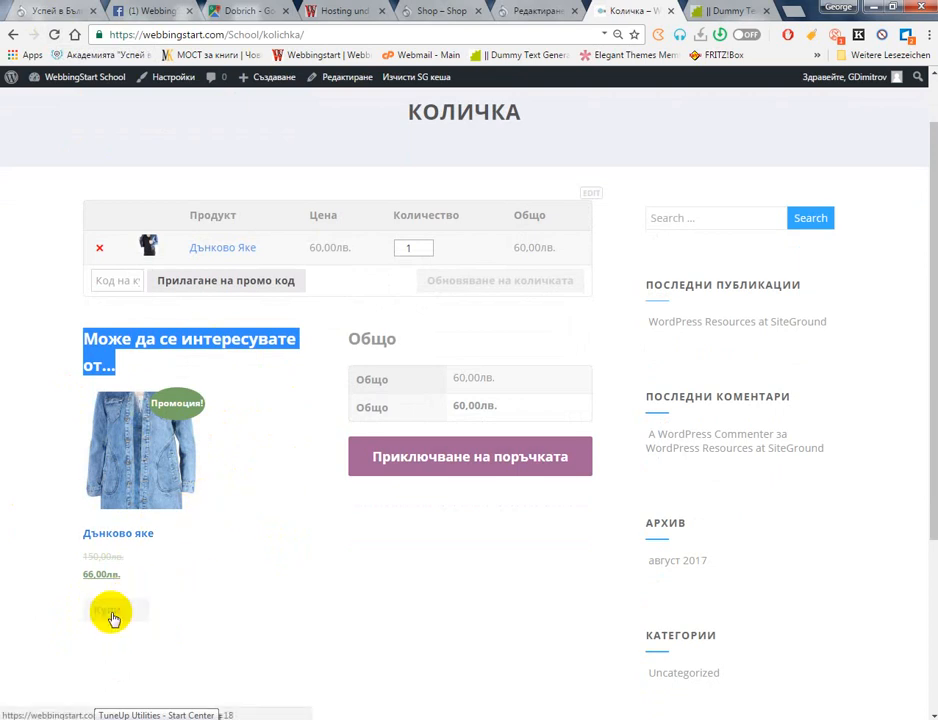
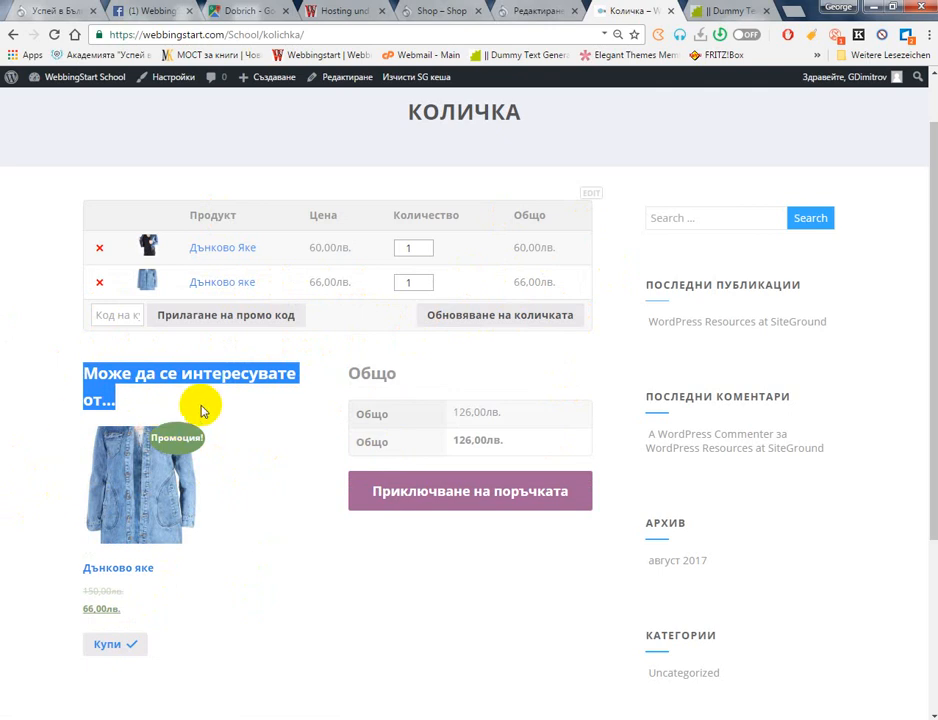
click(348, 576)
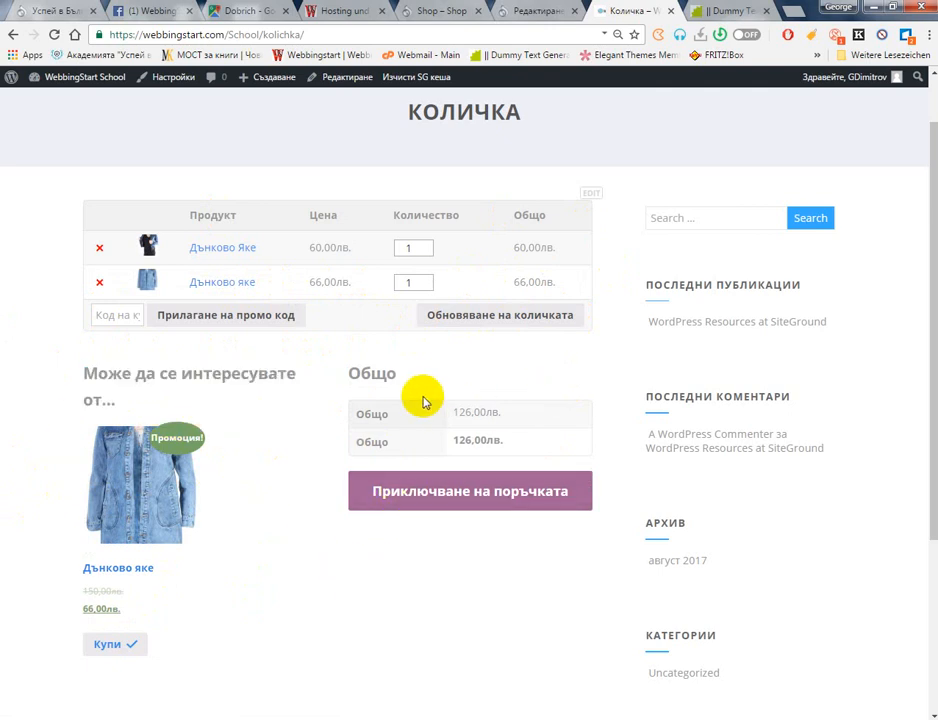
drag(446, 409, 572, 419)
click(493, 412)
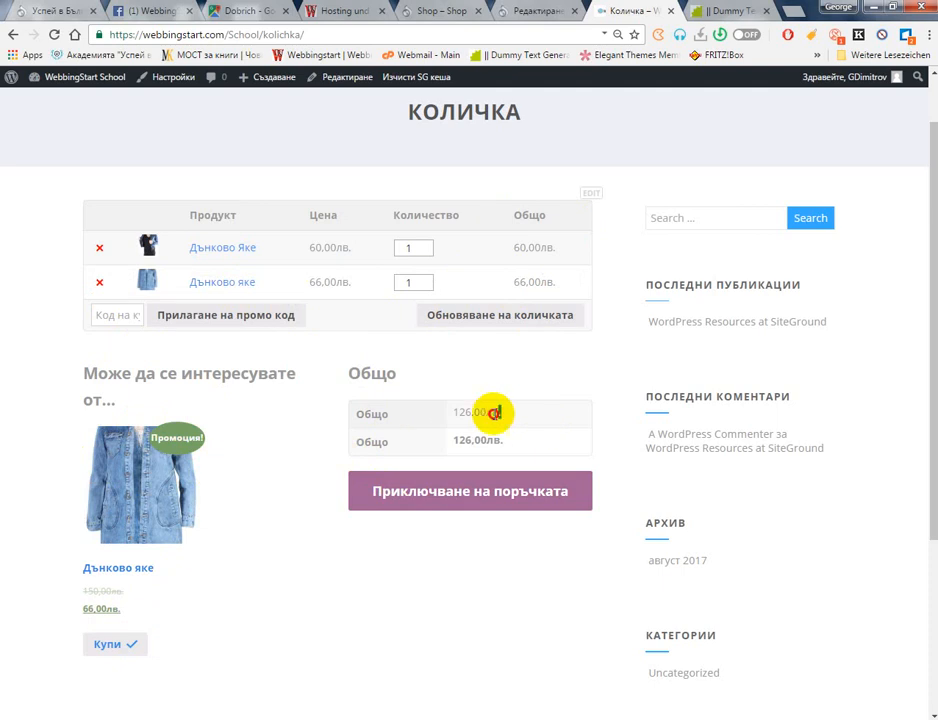
drag(493, 412, 447, 413)
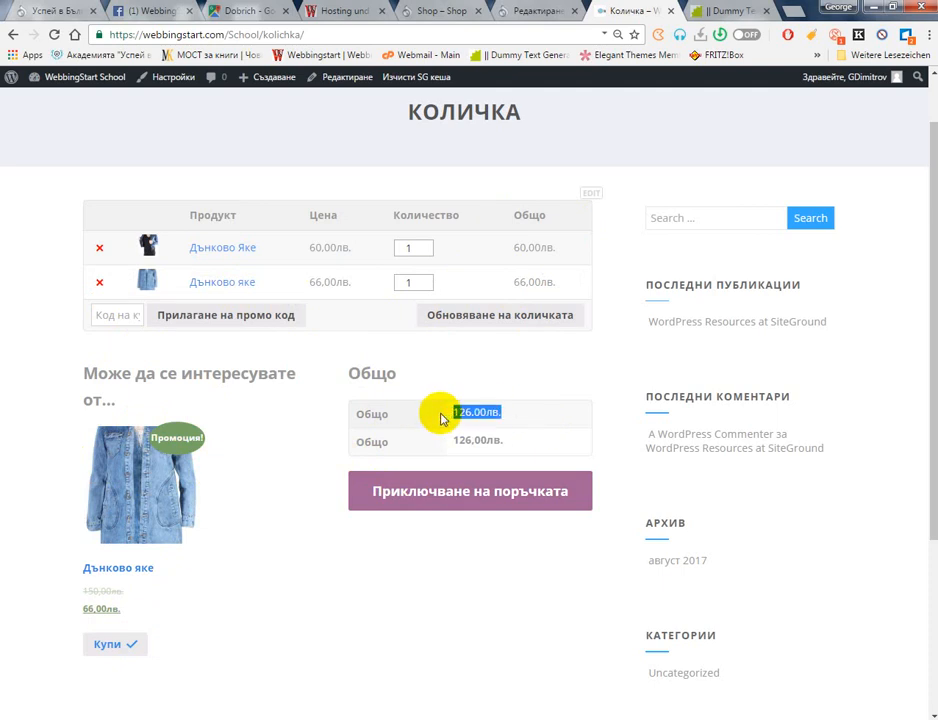
click(496, 367)
Remove both jackets from the cart and close the dummy-text and cart browser tabs
click(97, 282)
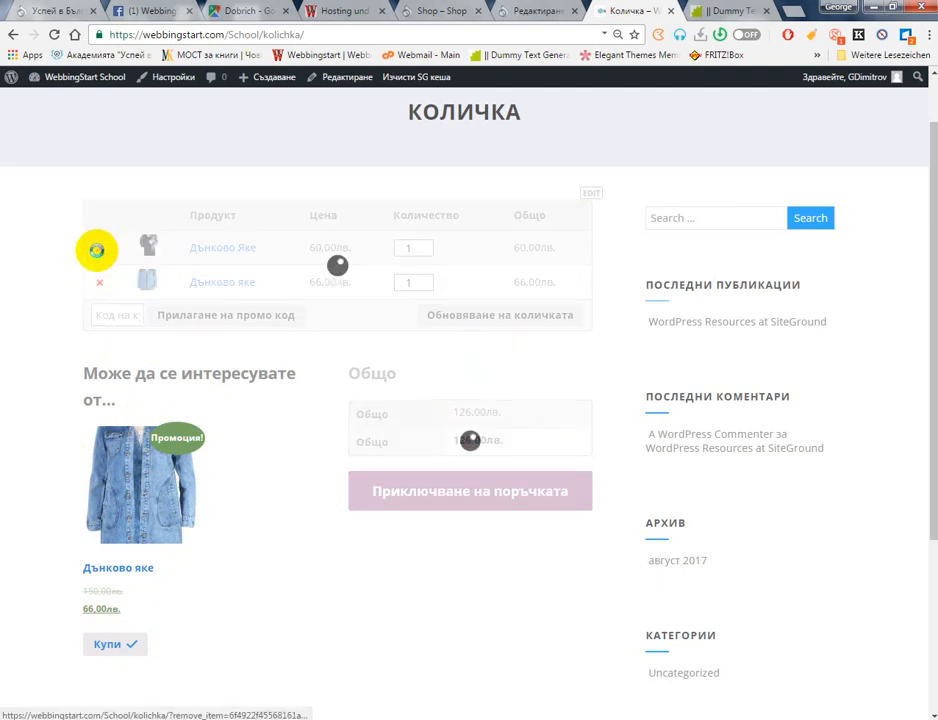
click(98, 306)
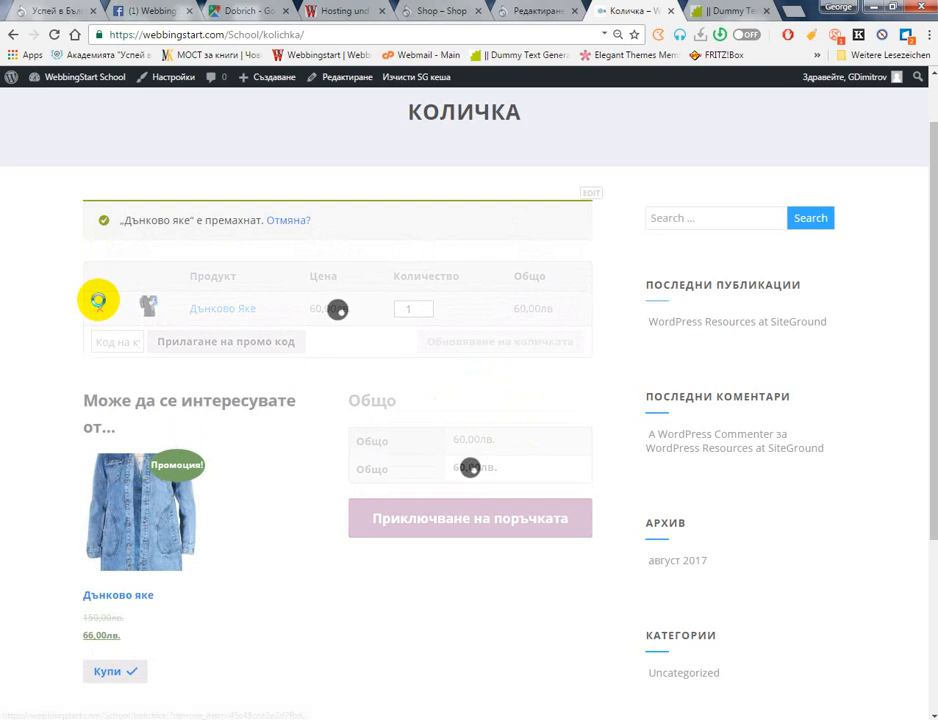
click(767, 10)
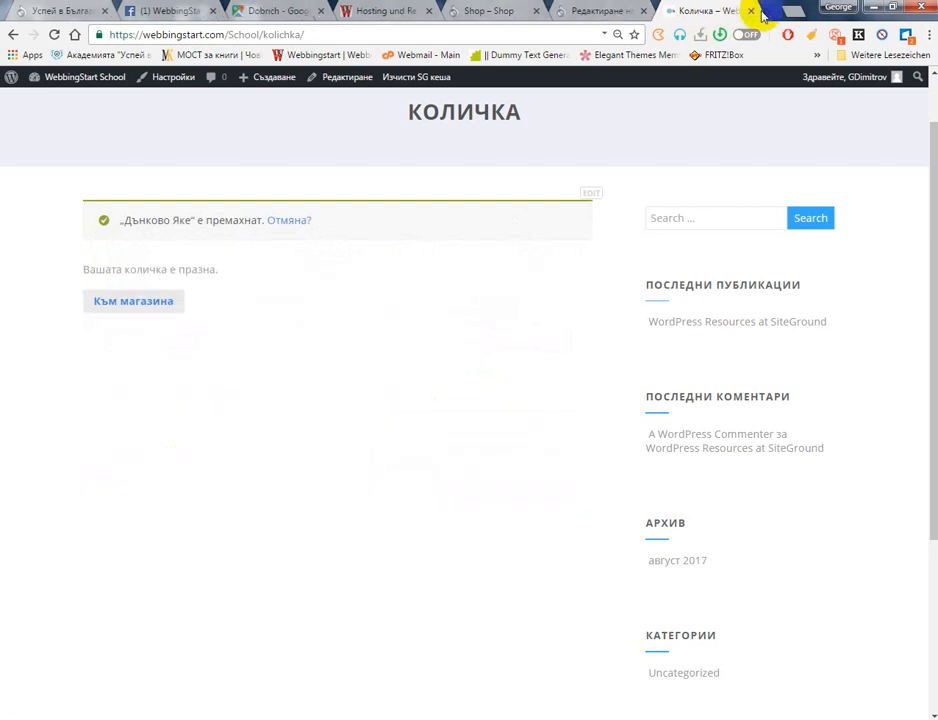
click(626, 10)
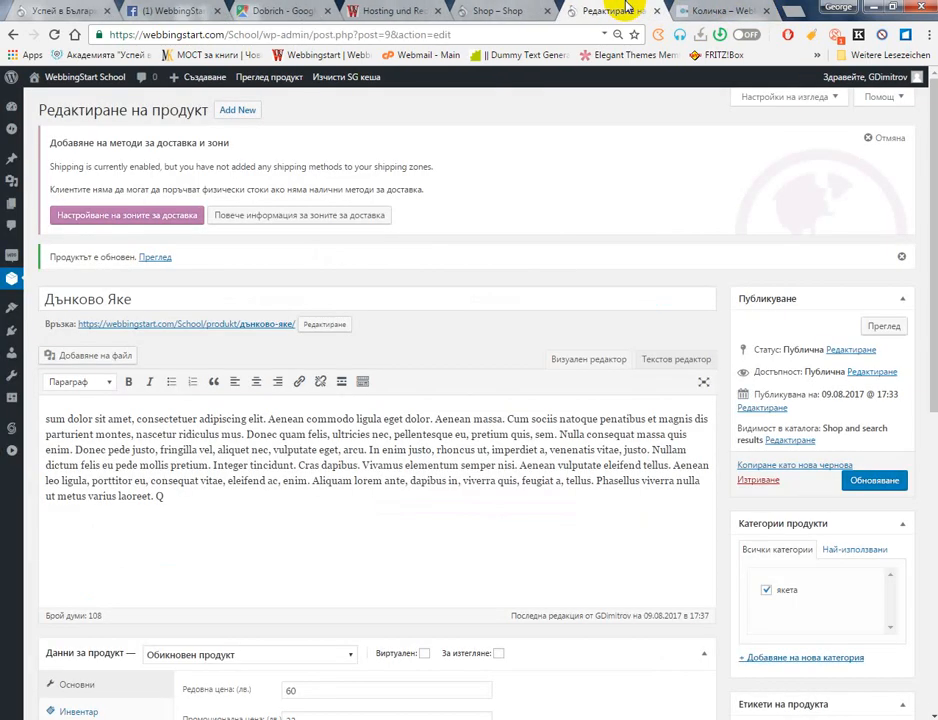
click(735, 10)
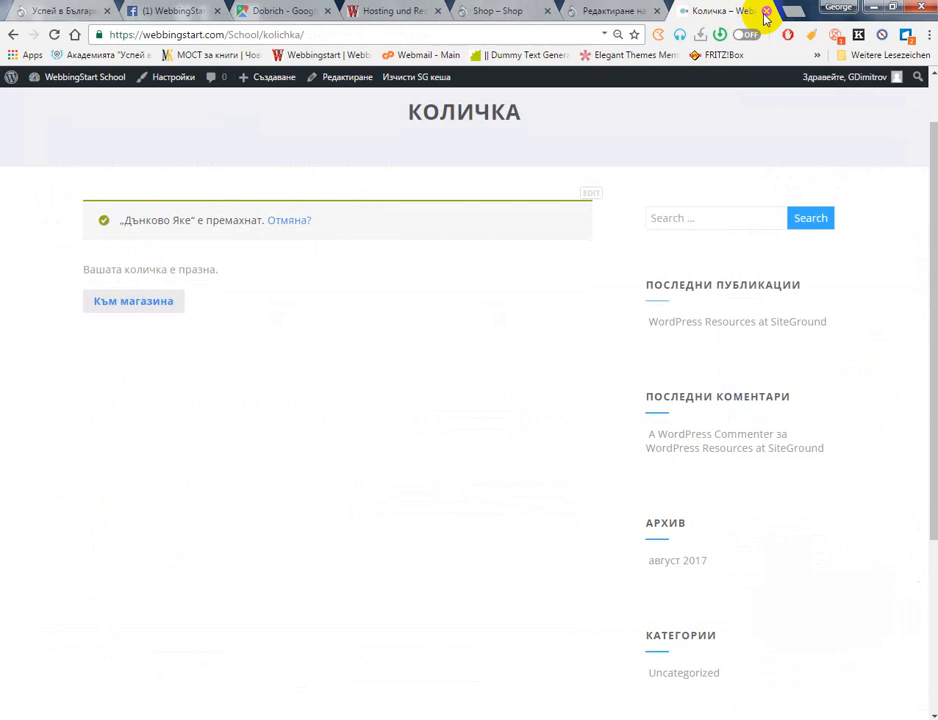
click(766, 10)
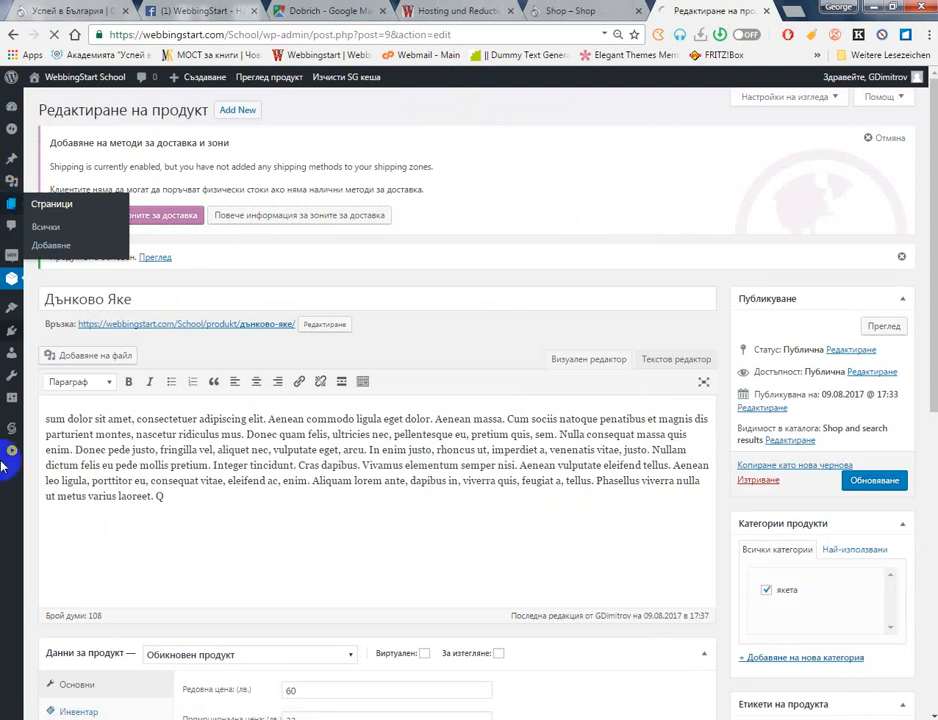
Create and publish a new page titled Начало, dismissing the notice about shipping methods and zones
click(37, 206)
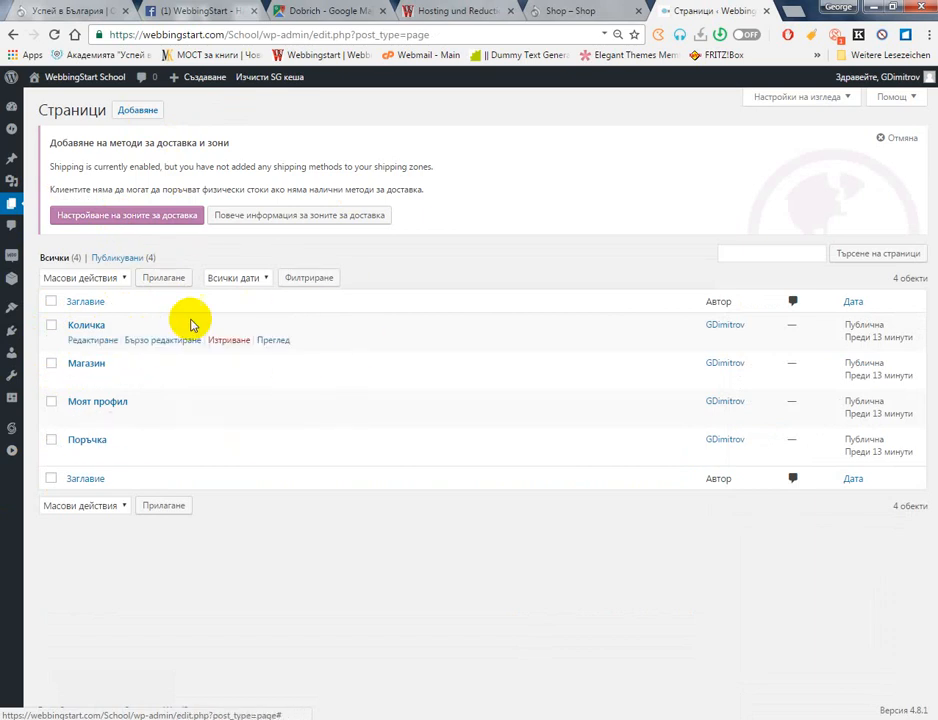
click(137, 110)
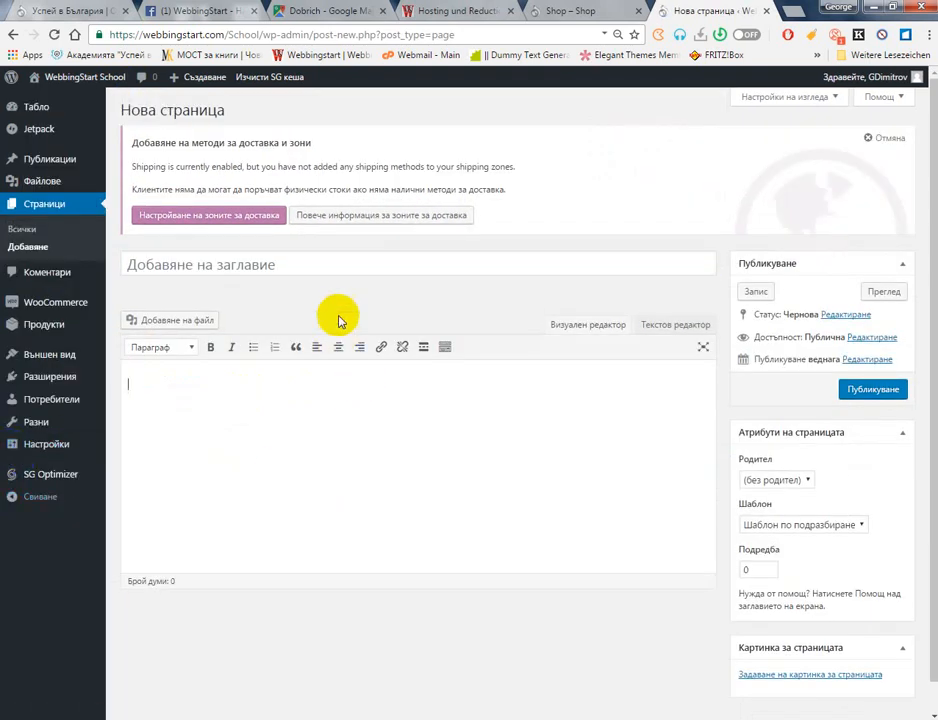
click(316, 258)
click(884, 135)
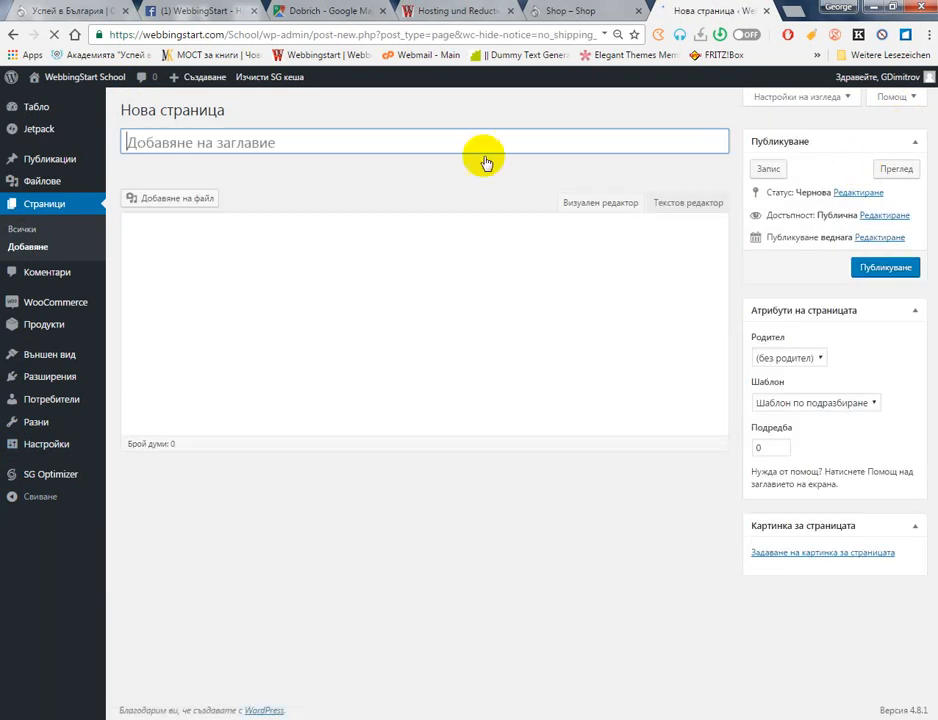
click(404, 149)
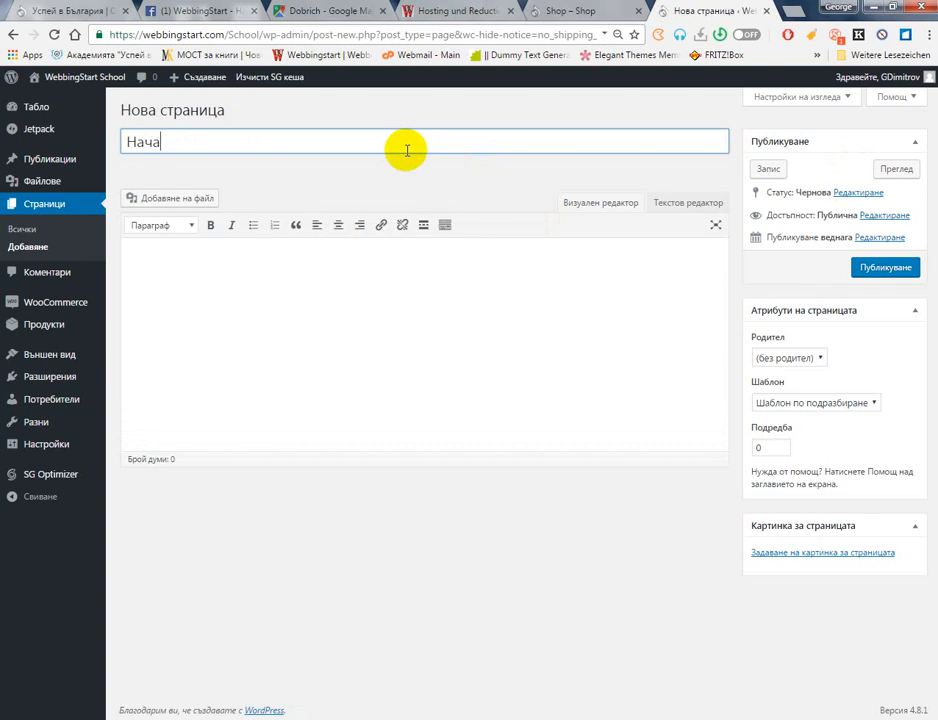
click(885, 269)
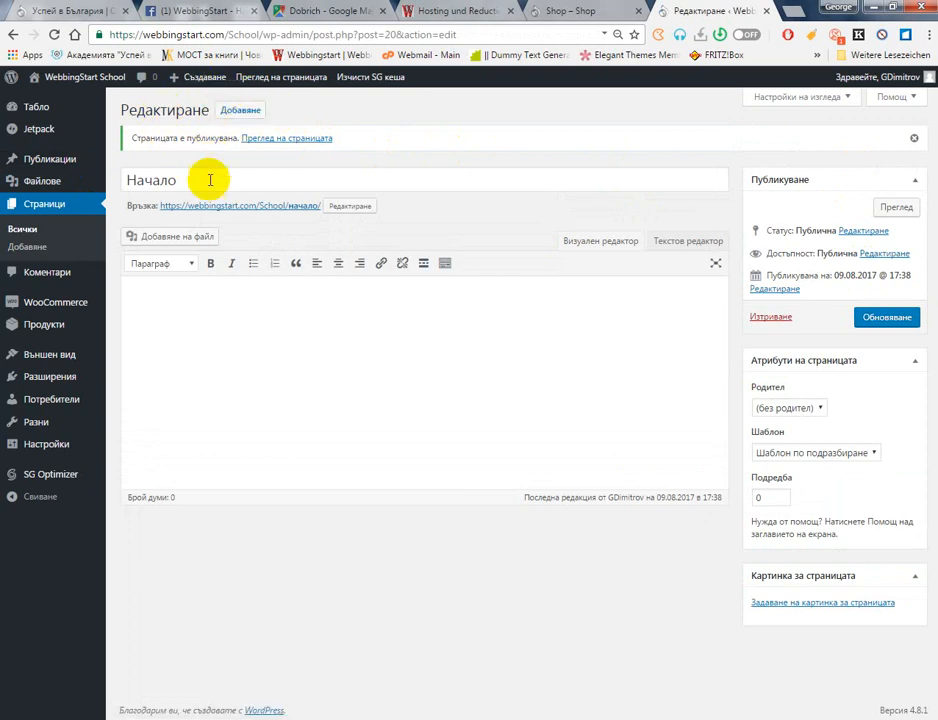
View the list of all pages in a separate browser tab, keeping the Начало page open for editing
drag(209, 178, 83, 170)
click(353, 184)
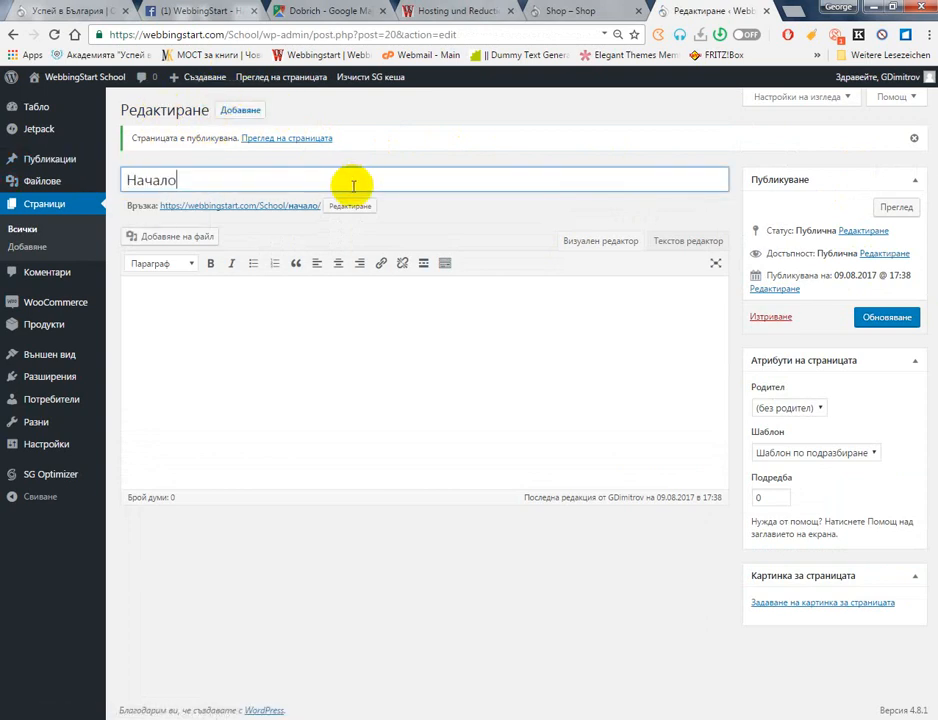
click(26, 232)
double_click(195, 178)
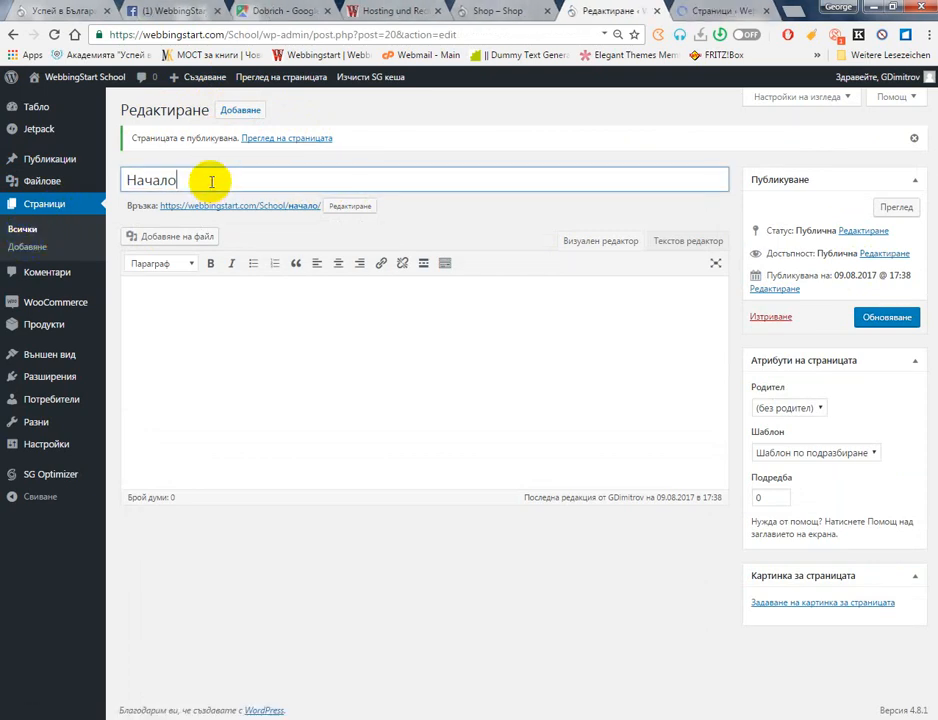
click(712, 10)
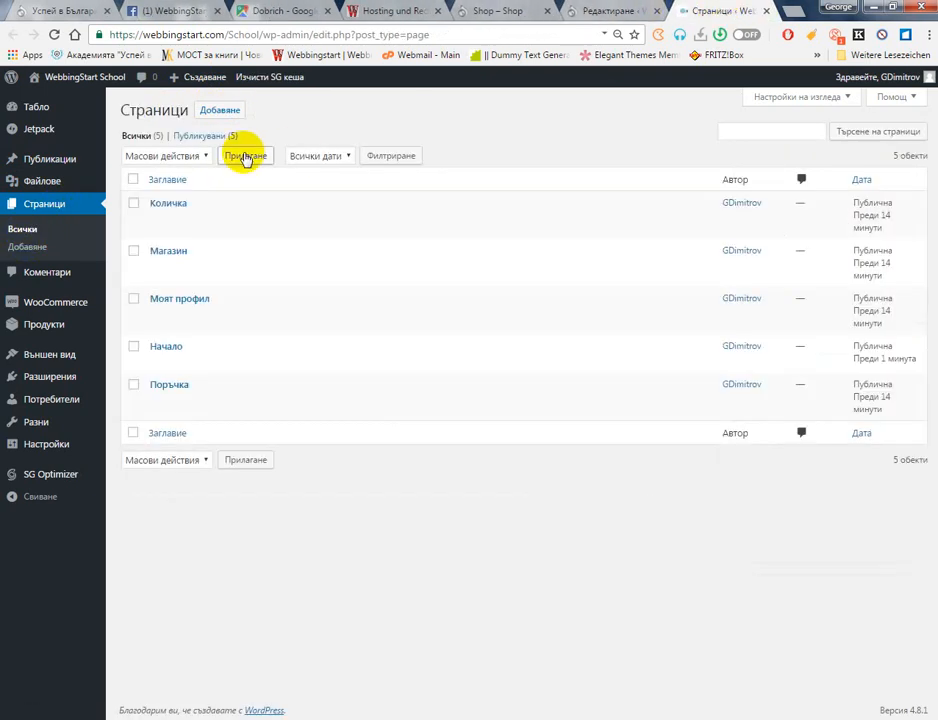
Retitle the published Начало page as Свържете се с нас, update it, and refresh the list of all pages
click(605, 11)
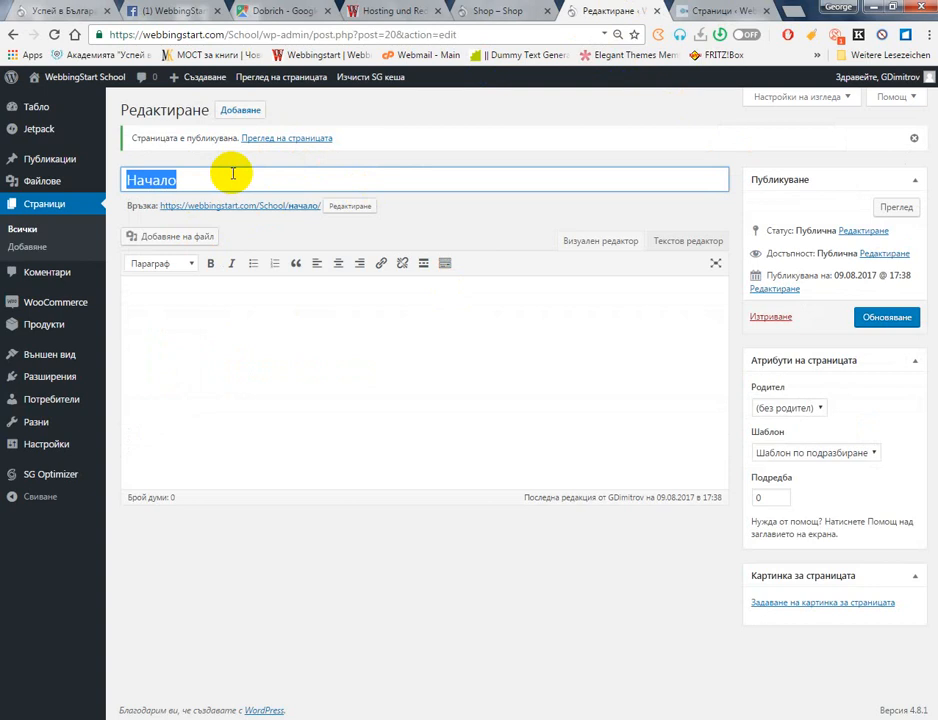
text(Свържете се с нас)
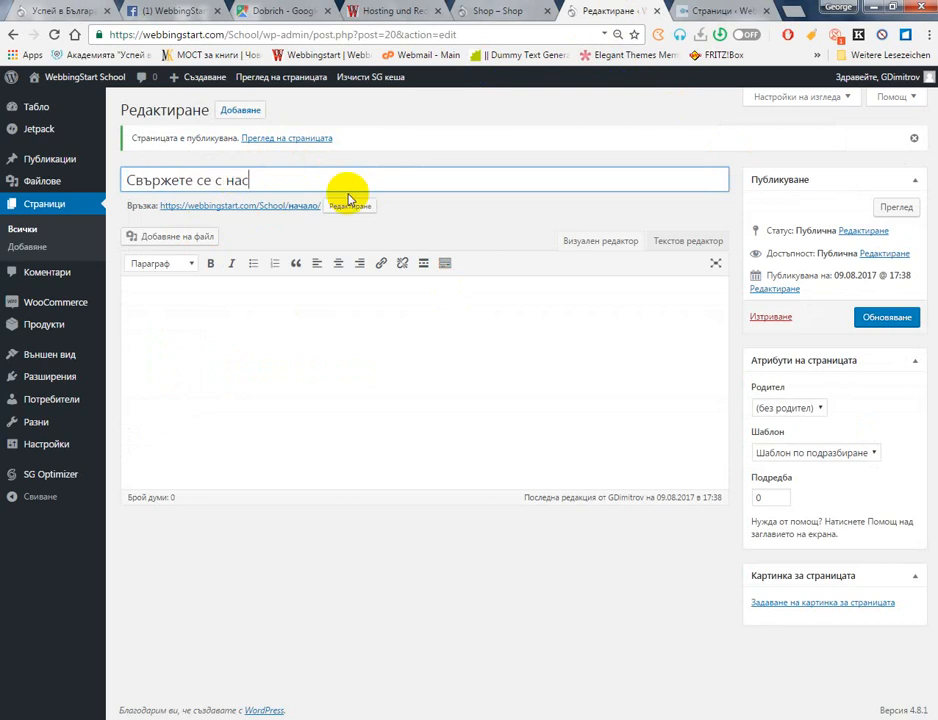
click(882, 318)
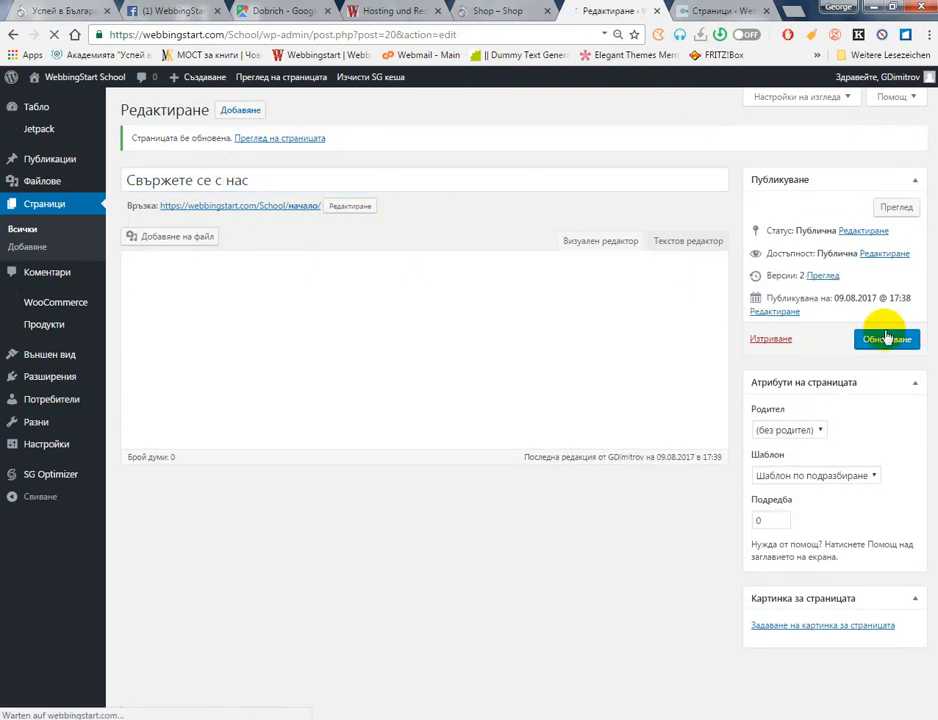
click(722, 7)
click(55, 35)
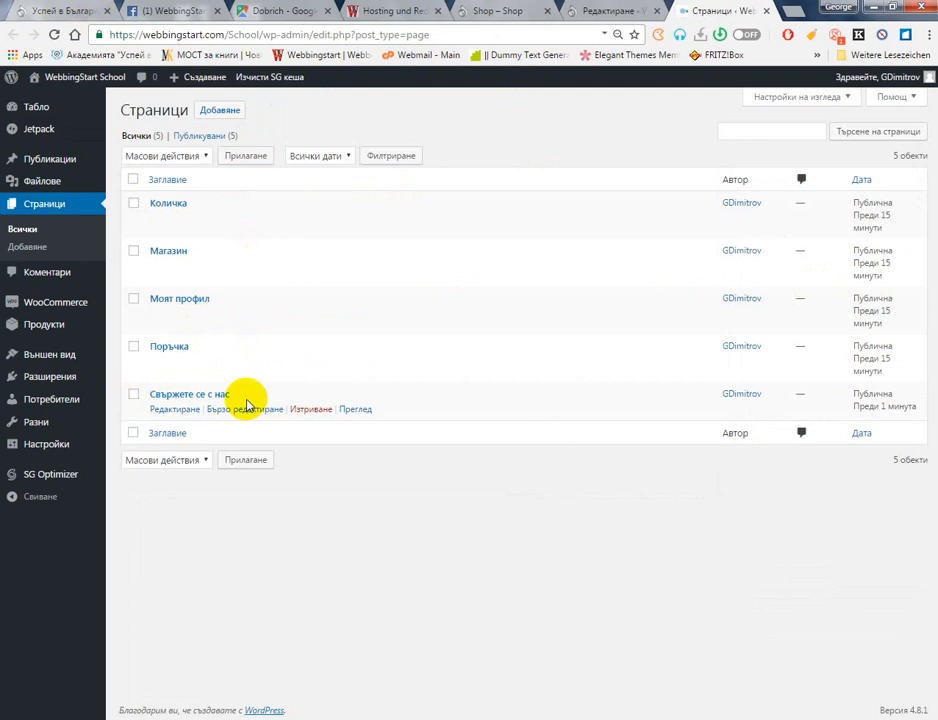
Create and publish another page titled Начало, return to the list of all pages and close the duplicate browser tab
click(622, 9)
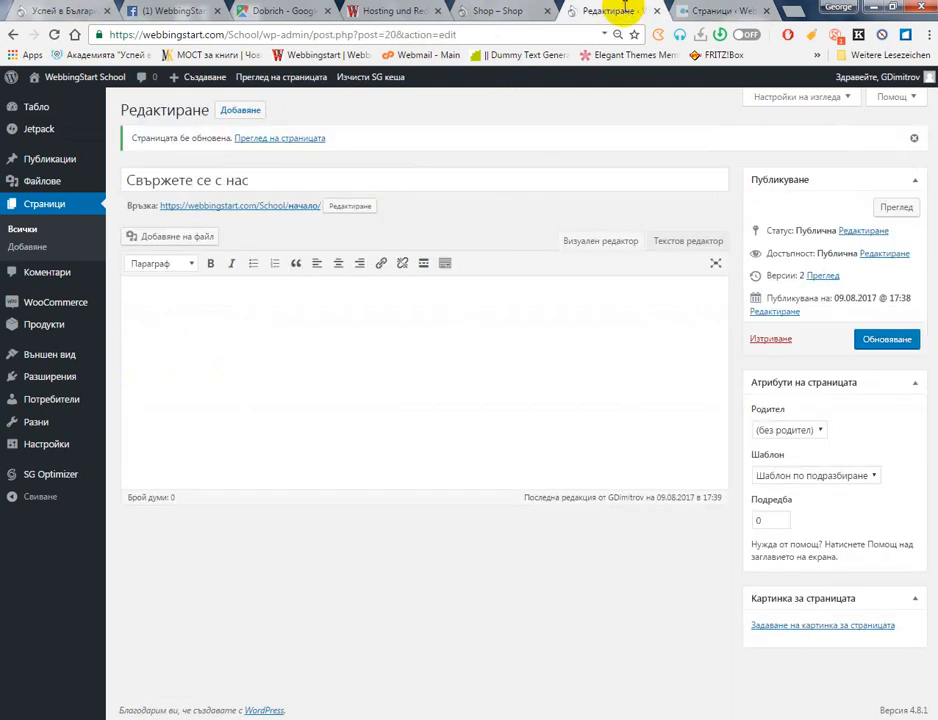
click(239, 118)
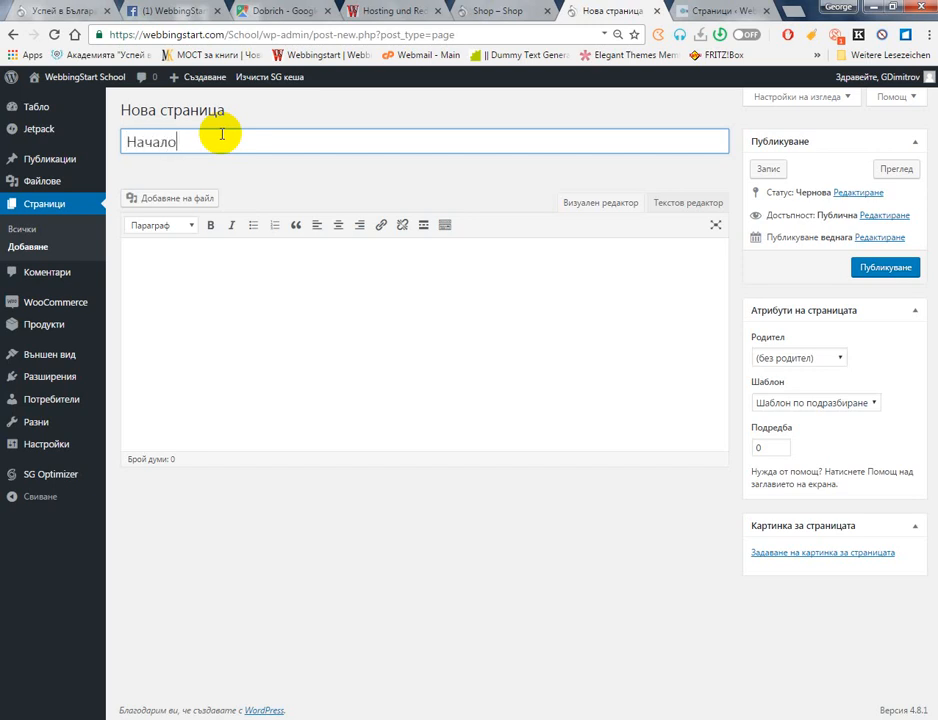
click(903, 272)
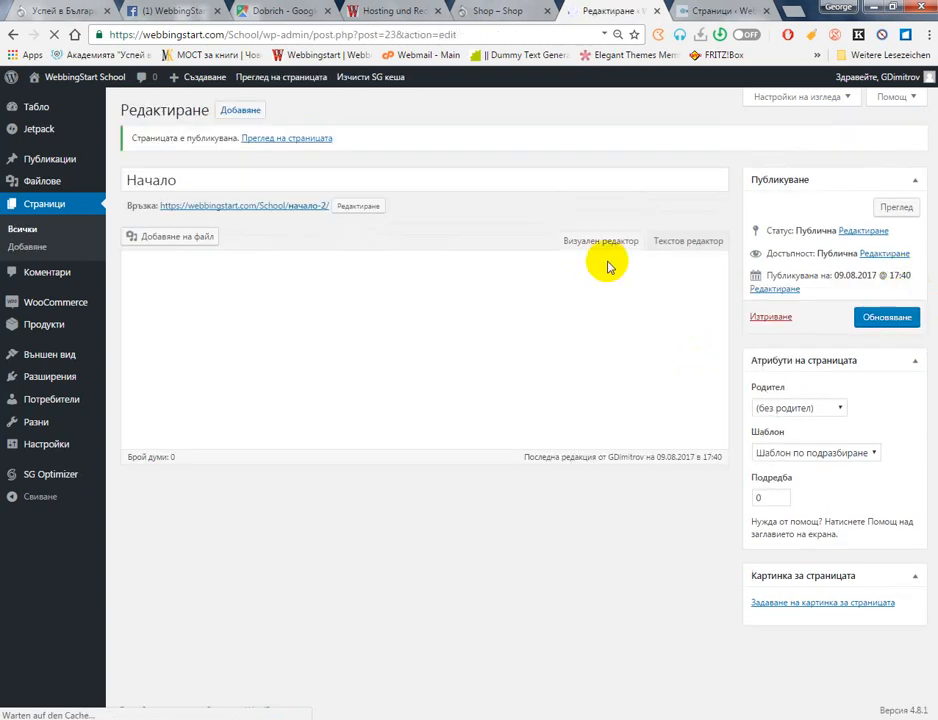
click(20, 232)
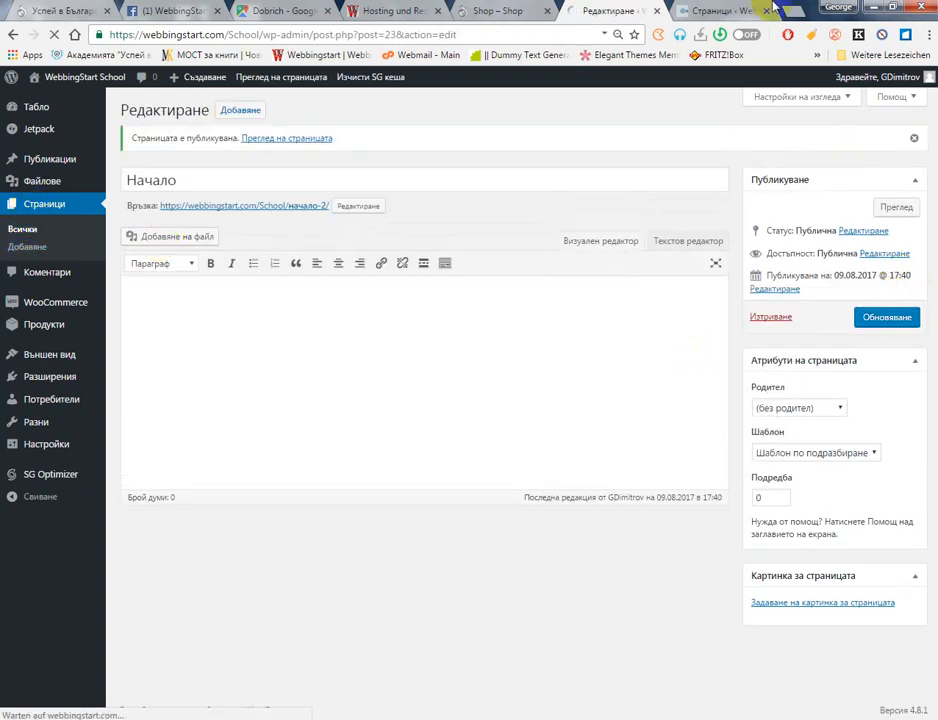
click(768, 12)
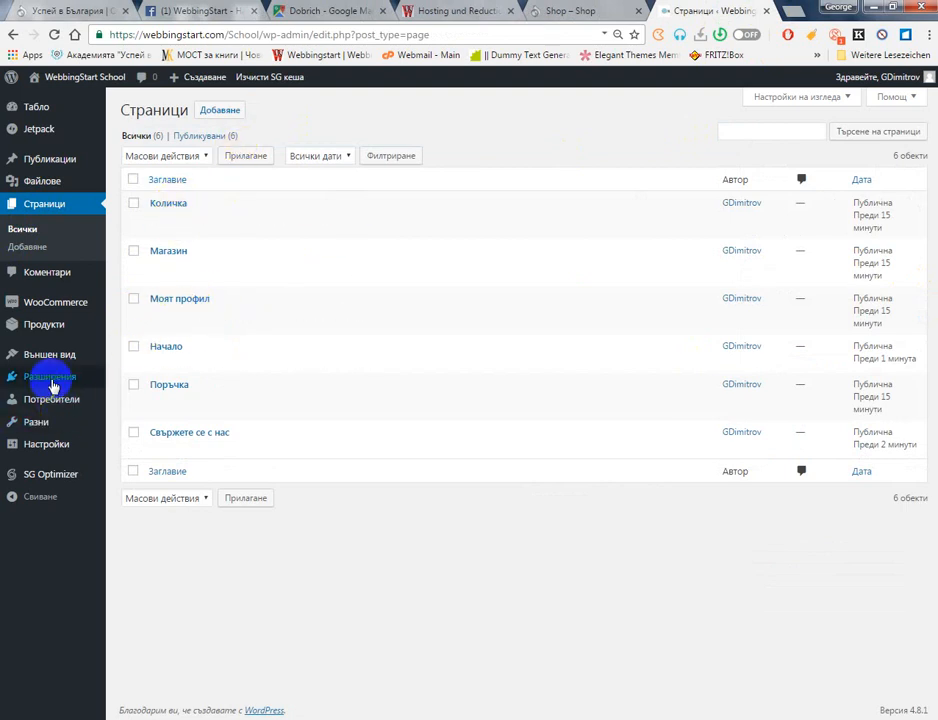
Create a new navigation menu named PR Menu
mouse_move(38, 362)
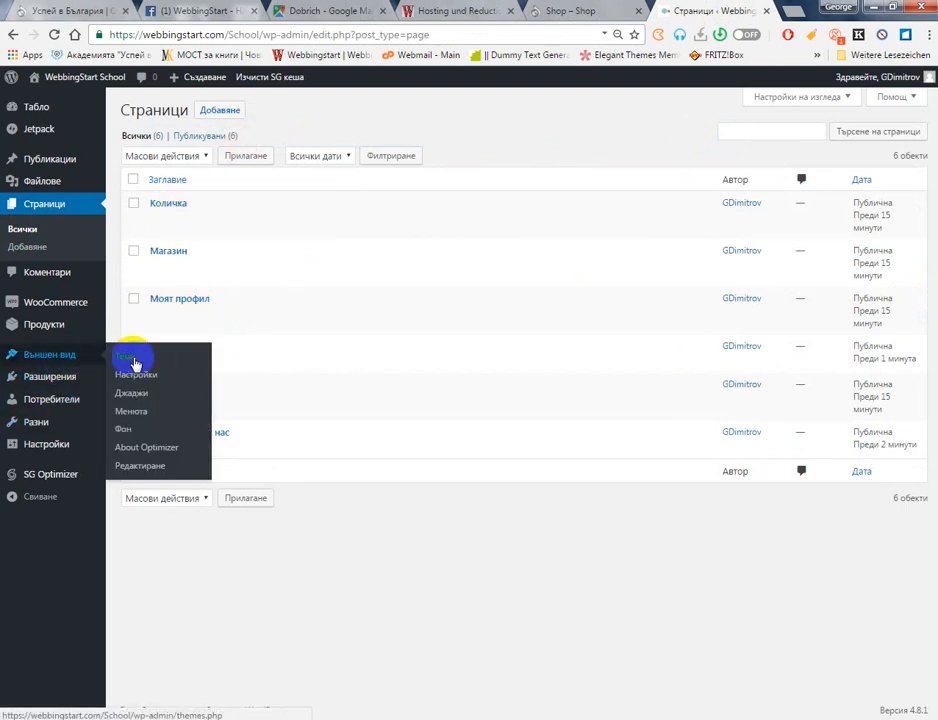
click(143, 414)
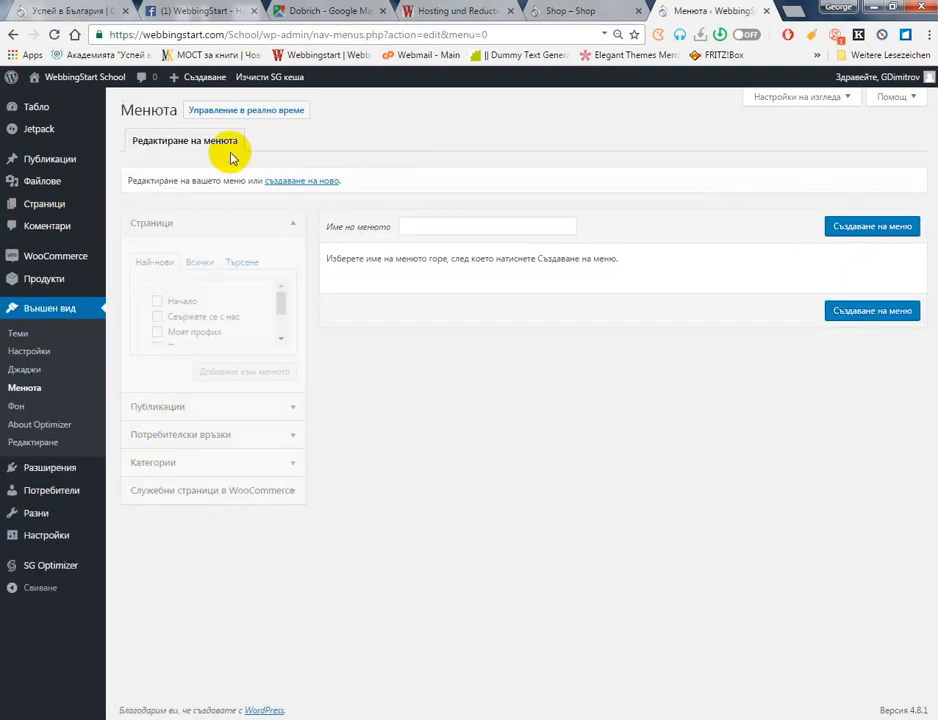
click(455, 229)
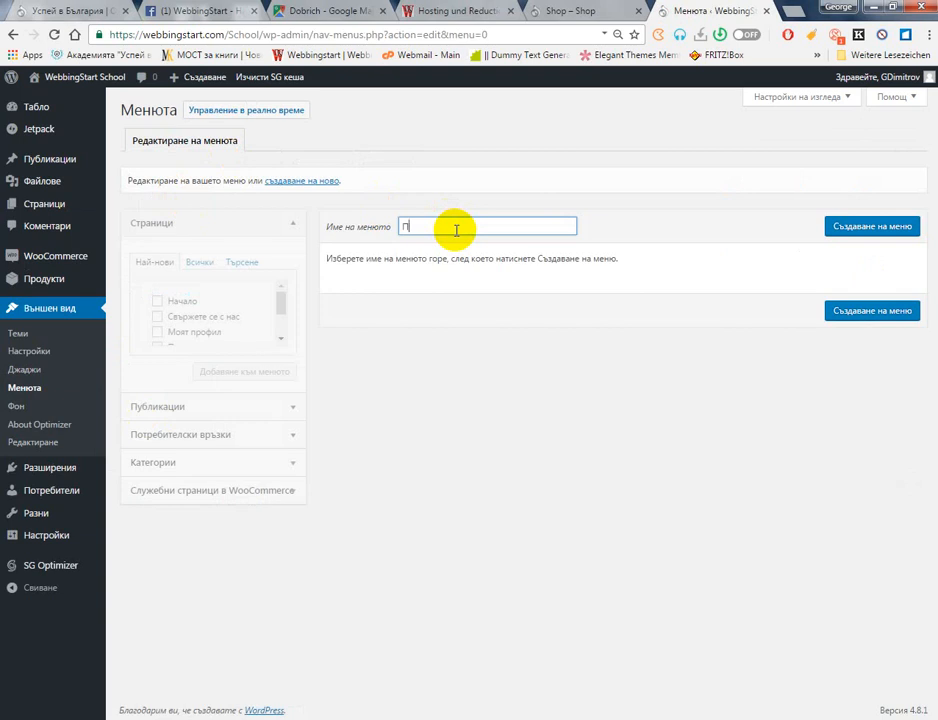
text(P)
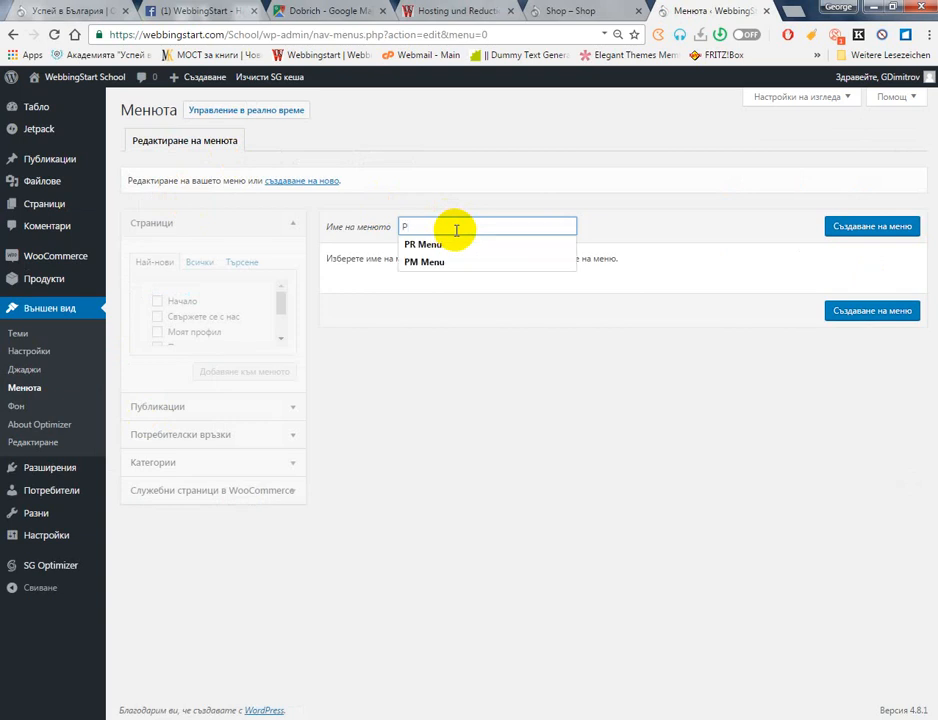
key(Down)
key(Return)
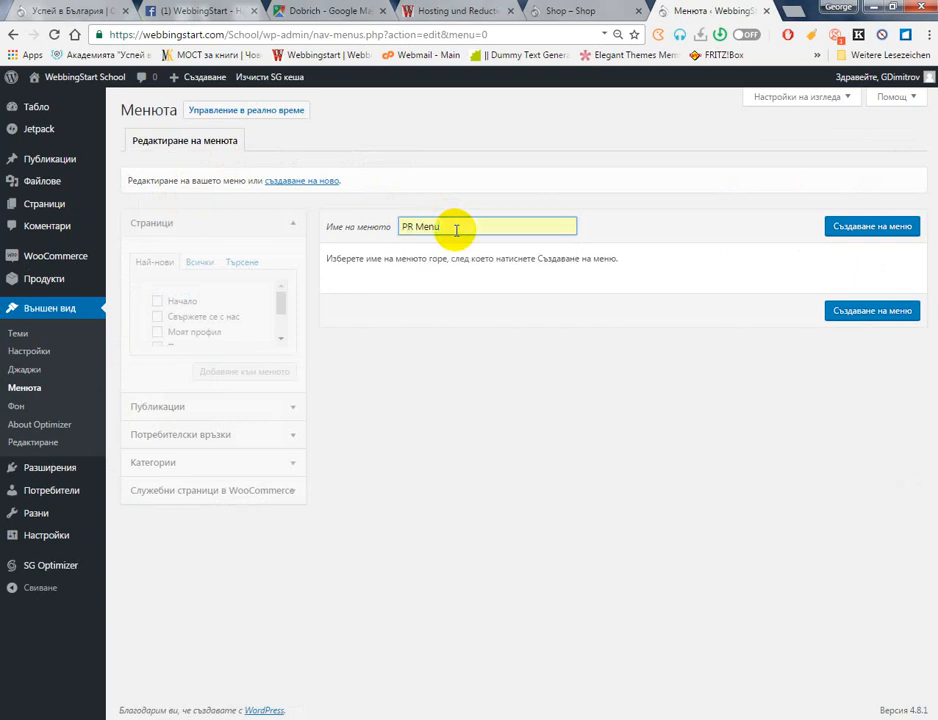
click(855, 228)
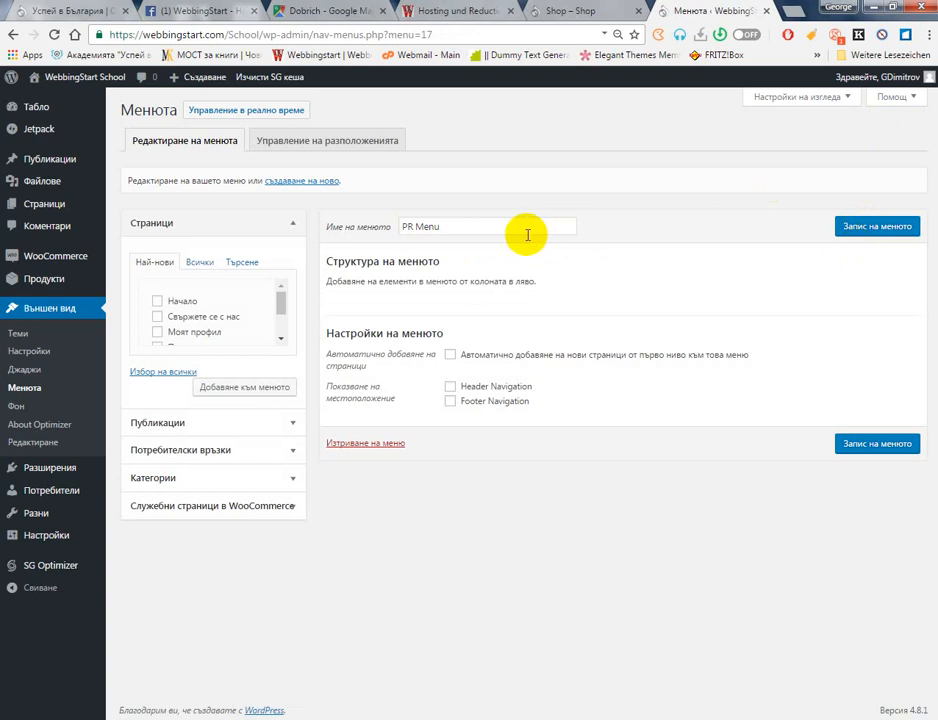
triple_click(467, 226)
click(446, 224)
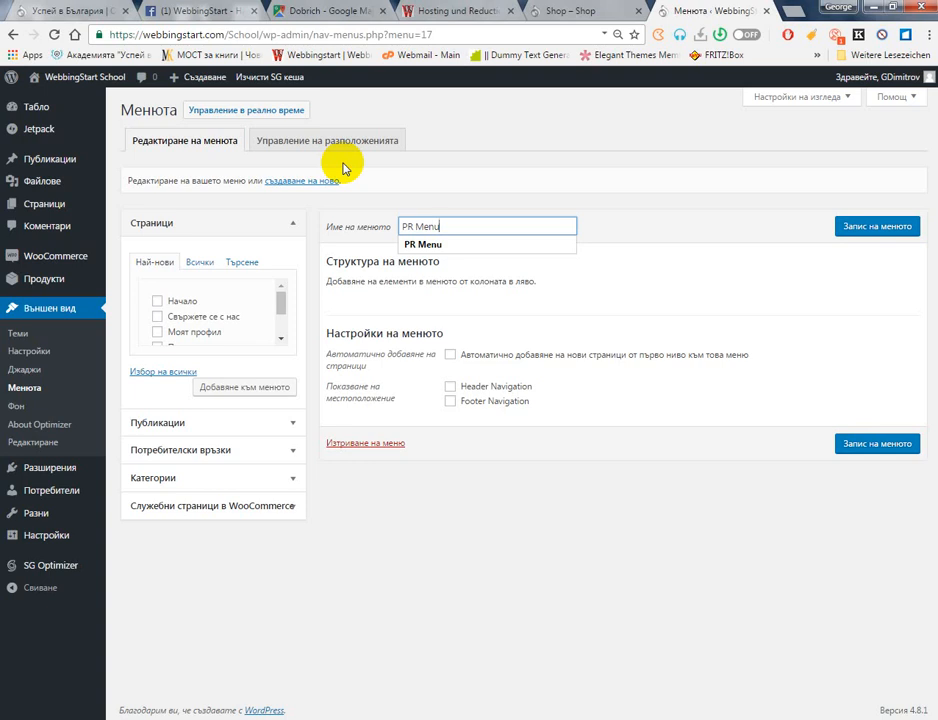
click(455, 246)
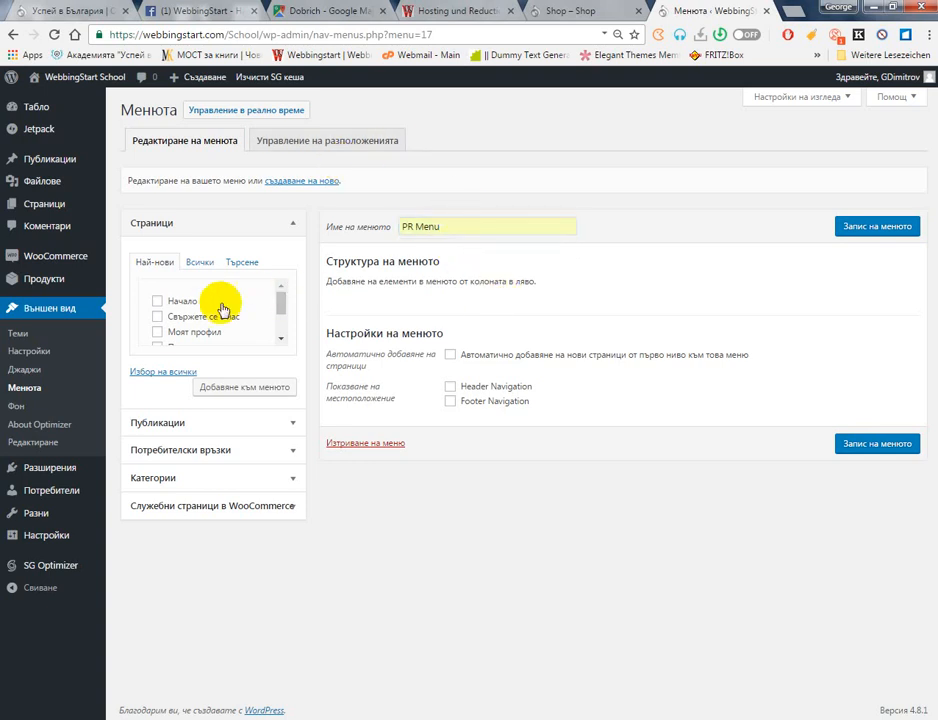
Add the pages Начало, Свържете се с нас, Моят профил, Поръчка, Количка and Магазин to PR Menu
click(158, 317)
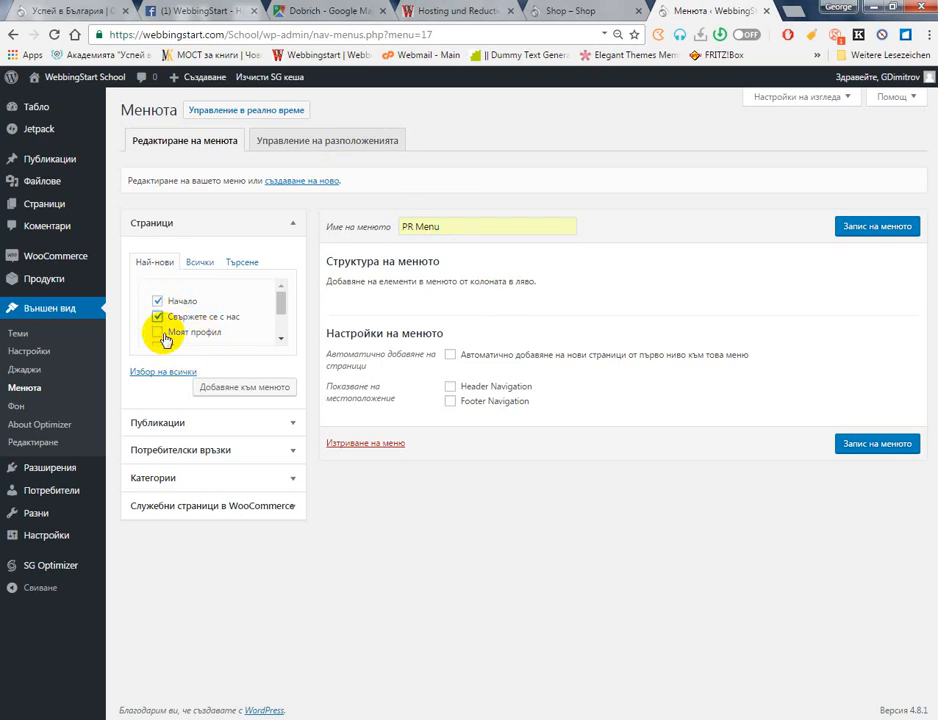
scroll(160, 325, down, 2)
click(157, 294)
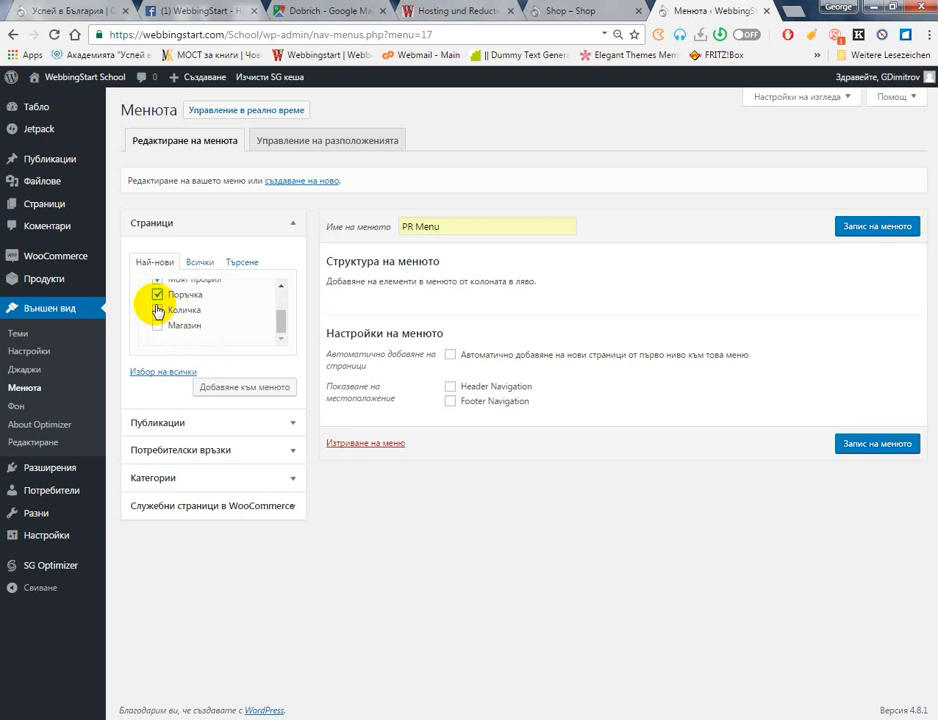
click(158, 317)
scroll(186, 314, up, 3)
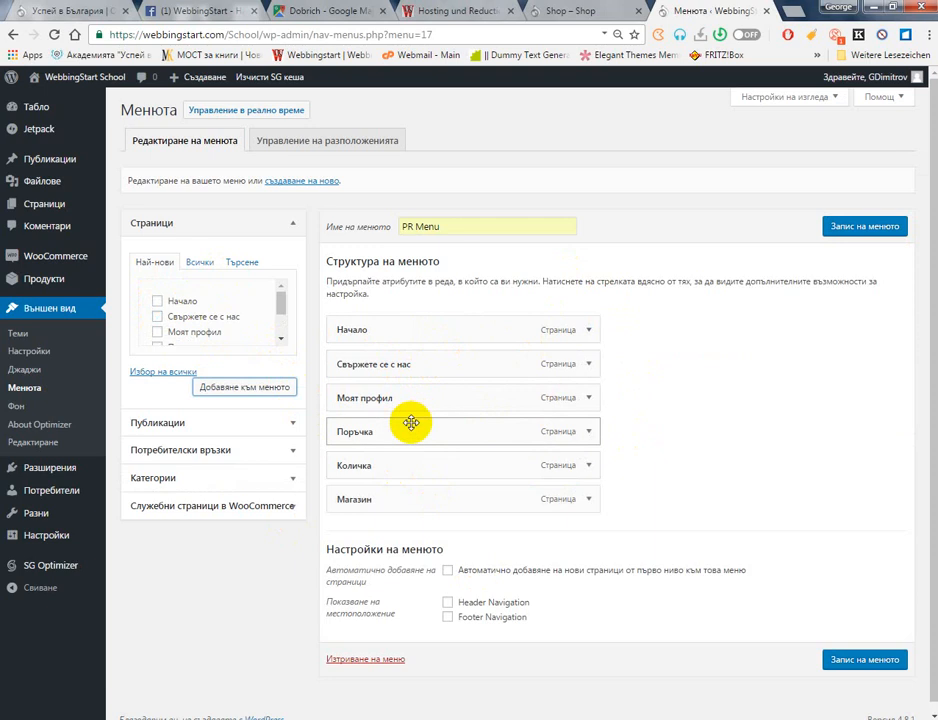
Nest Поръчка and Количка as submenu items of Моят профил and move Магазин directly after Начало
drag(412, 421, 430, 412)
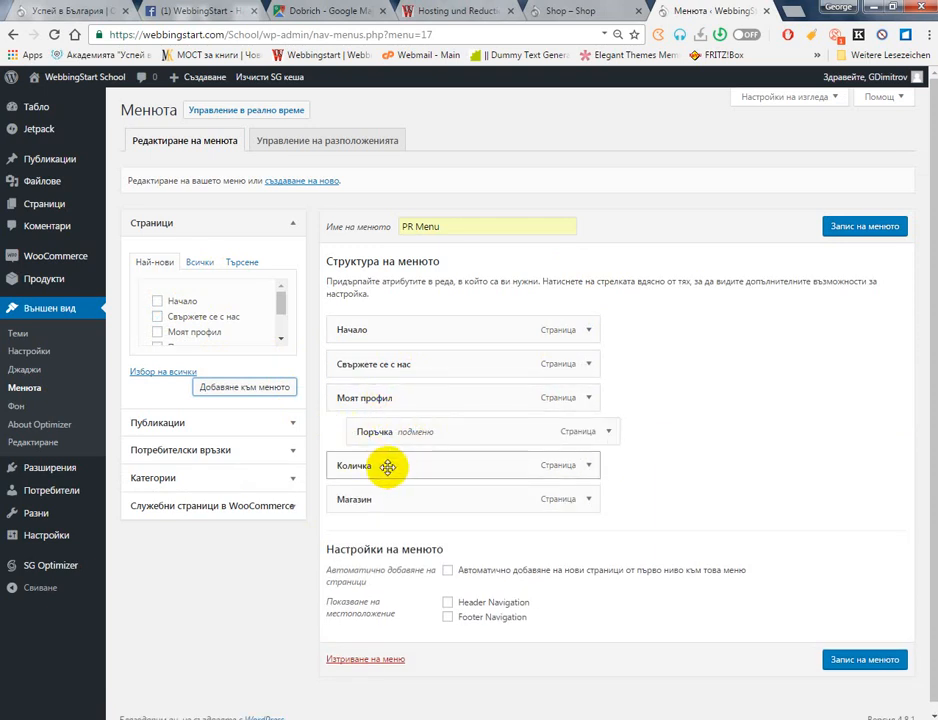
drag(400, 465, 415, 370)
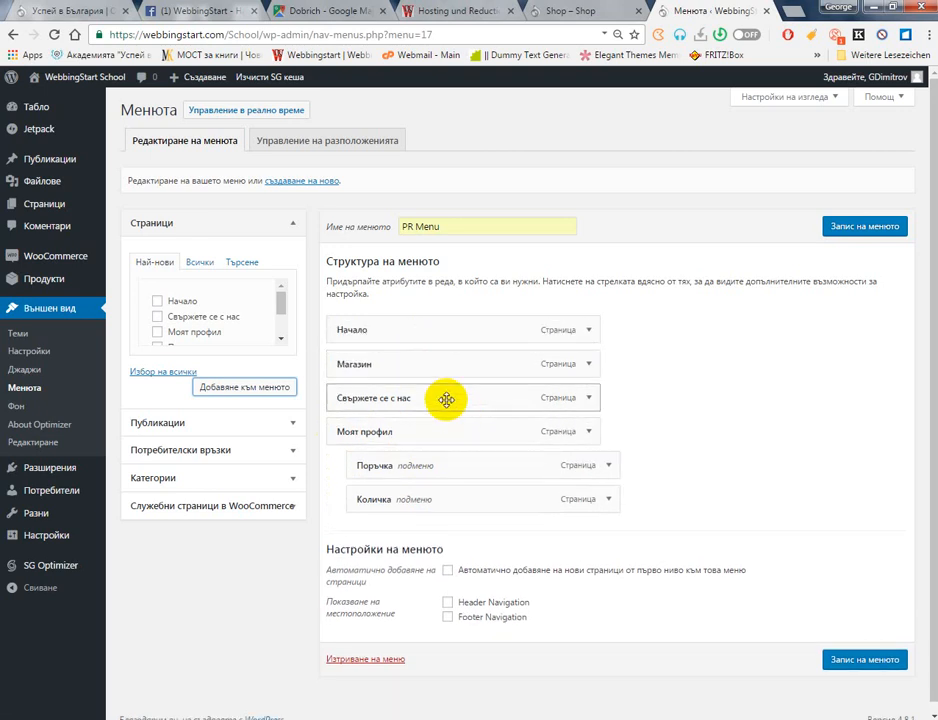
Add the WooCommerce service page Изход to the menu and nest it under Моят профил after Количка
scroll(125, 311, down, 1)
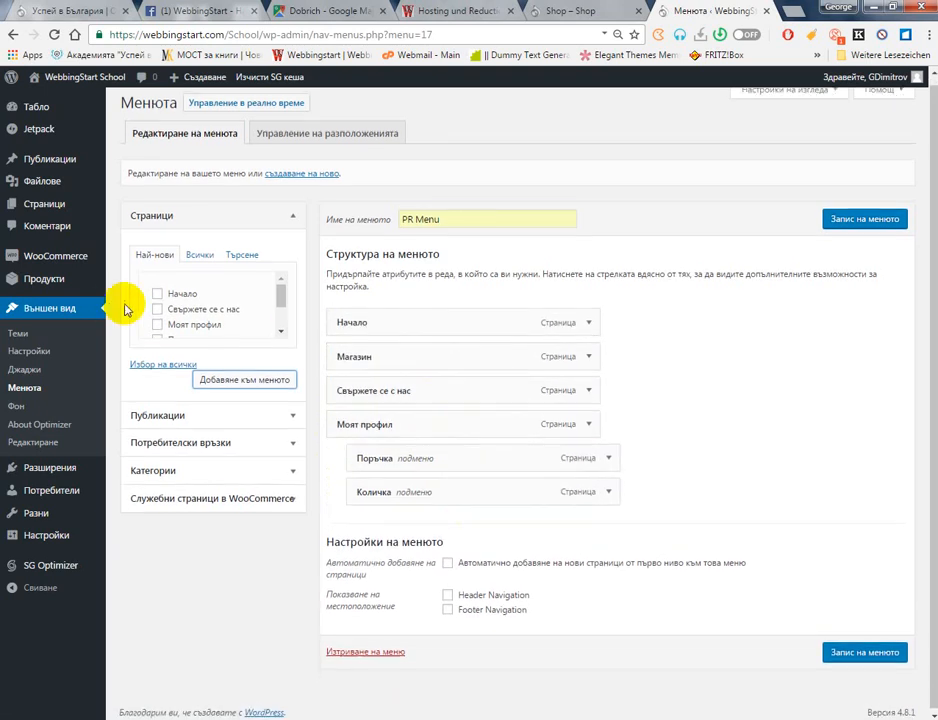
scroll(125, 311, down, 3)
scroll(201, 320, up, 3)
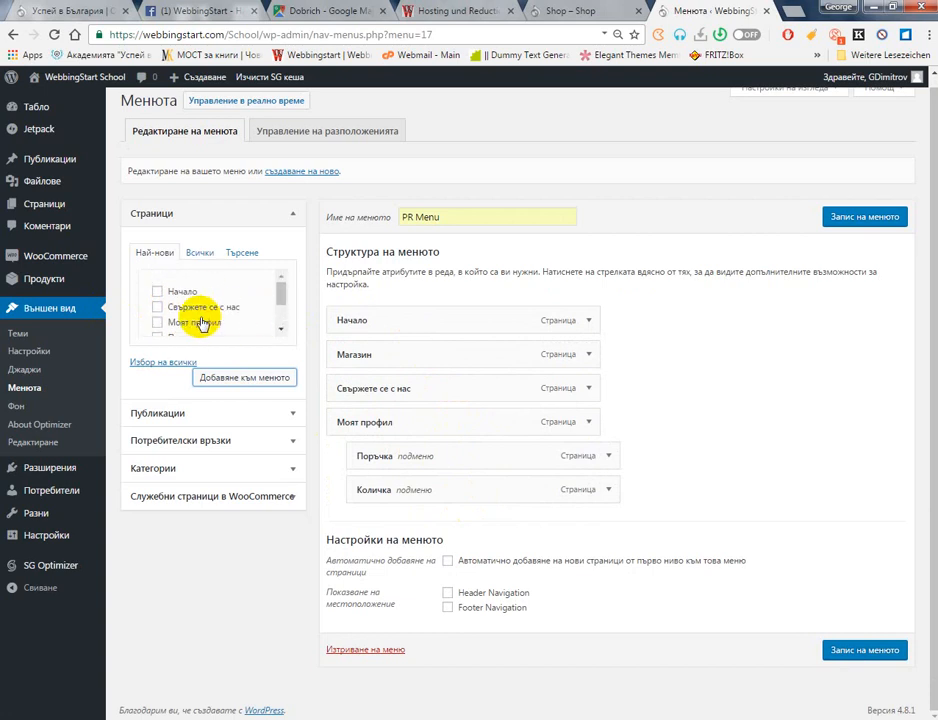
scroll(201, 323, down, 3)
click(245, 497)
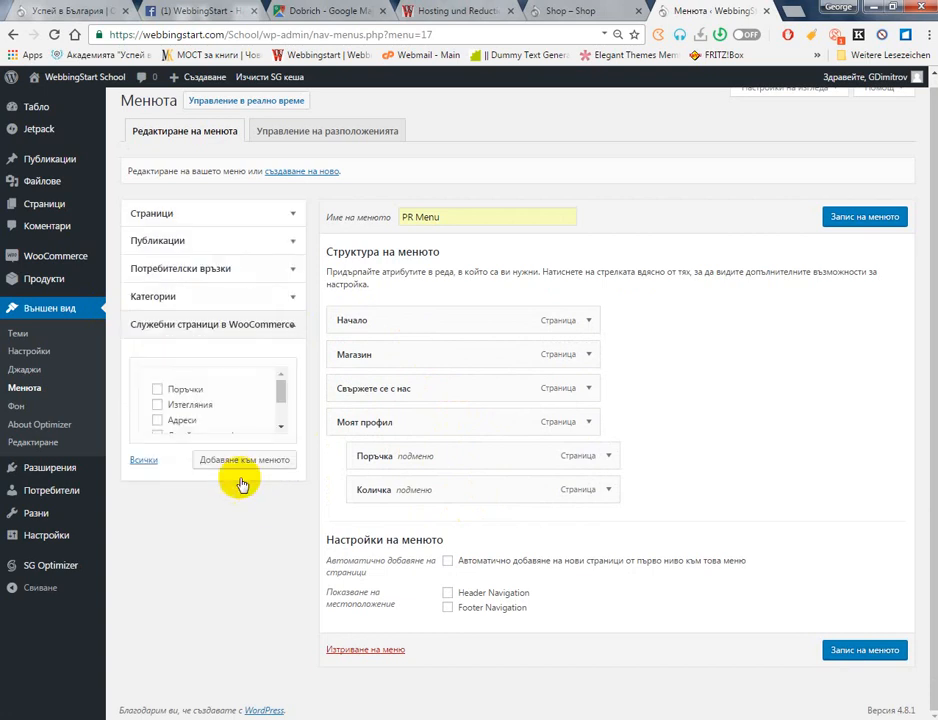
scroll(196, 409, down, 3)
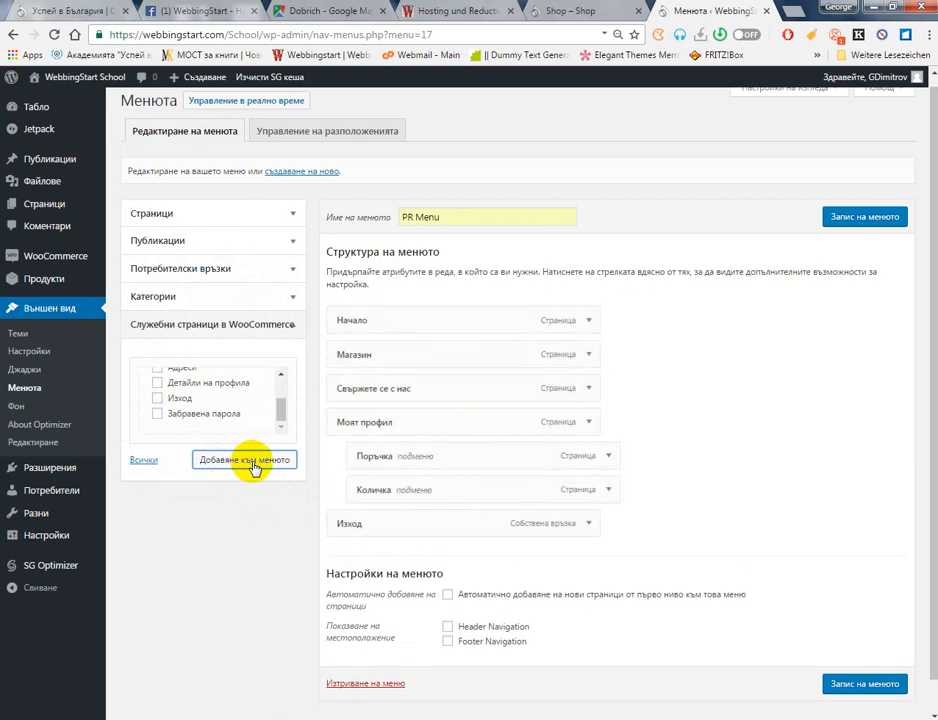
drag(349, 522, 390, 520)
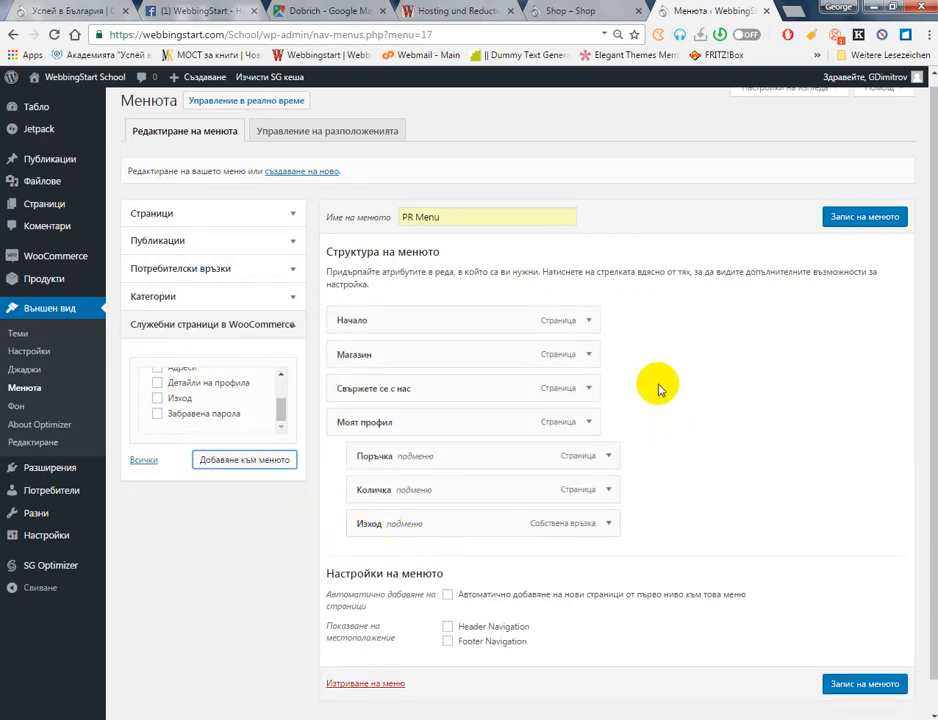
Assign PR Menu to the Header Navigation location and save the menu
scroll(657, 460, up, 1)
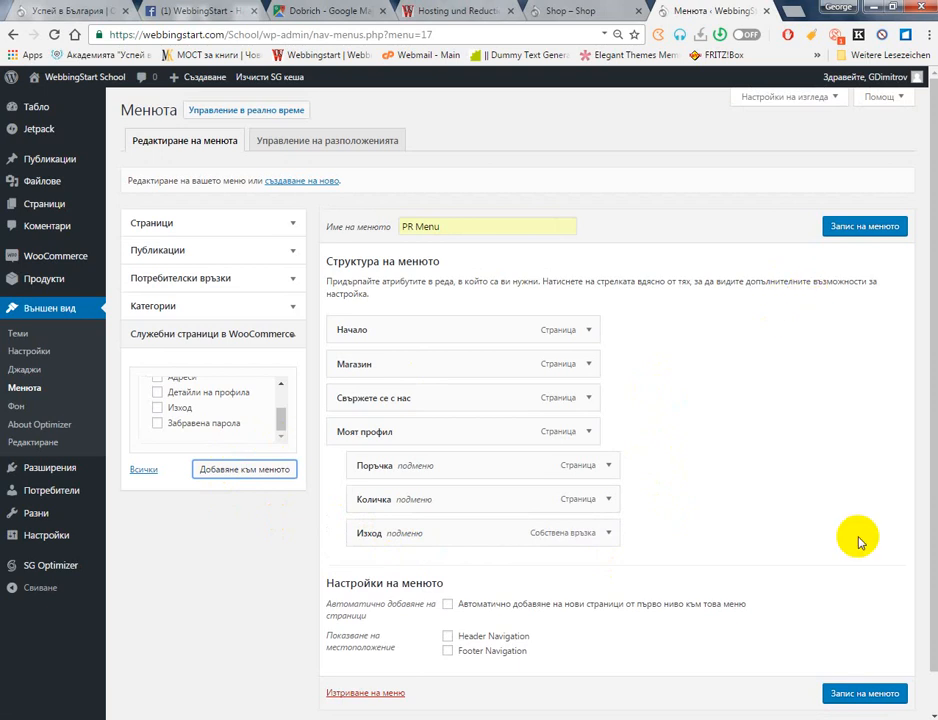
scroll(852, 538, down, 1)
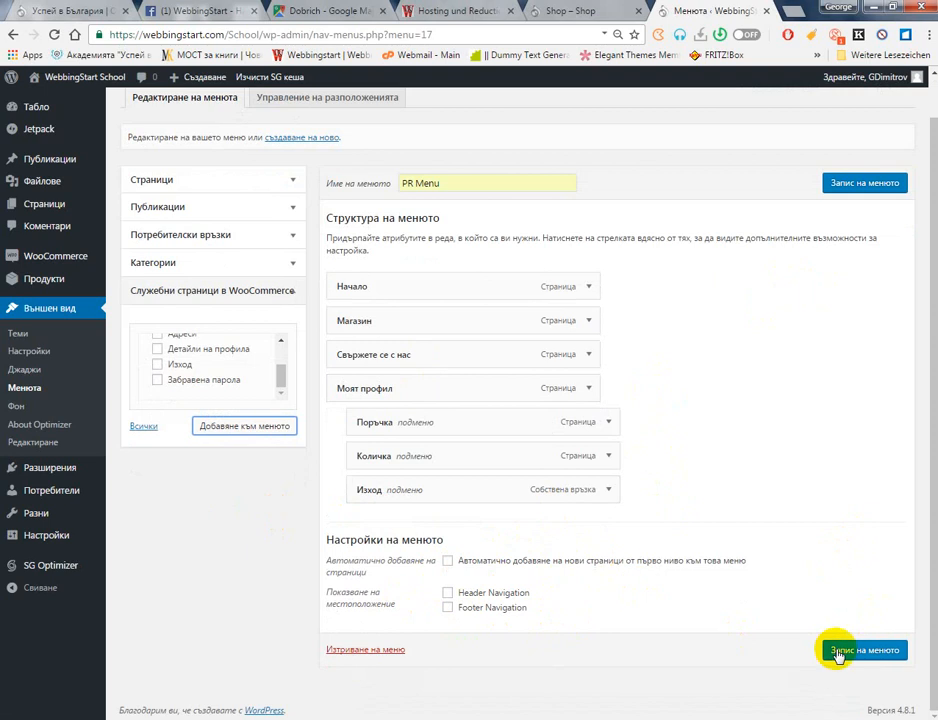
click(486, 593)
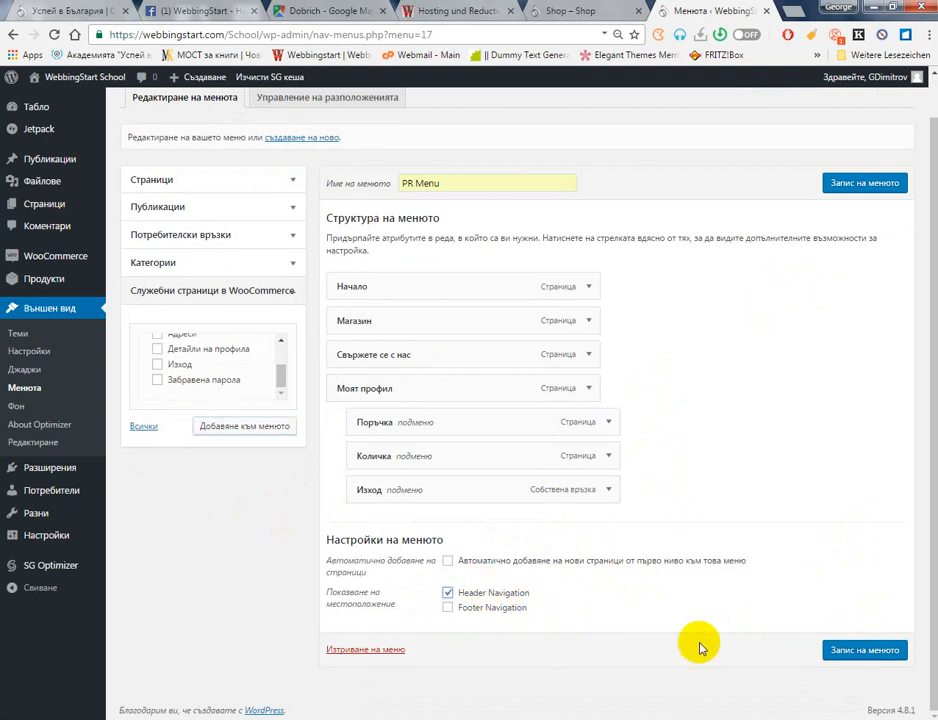
click(868, 652)
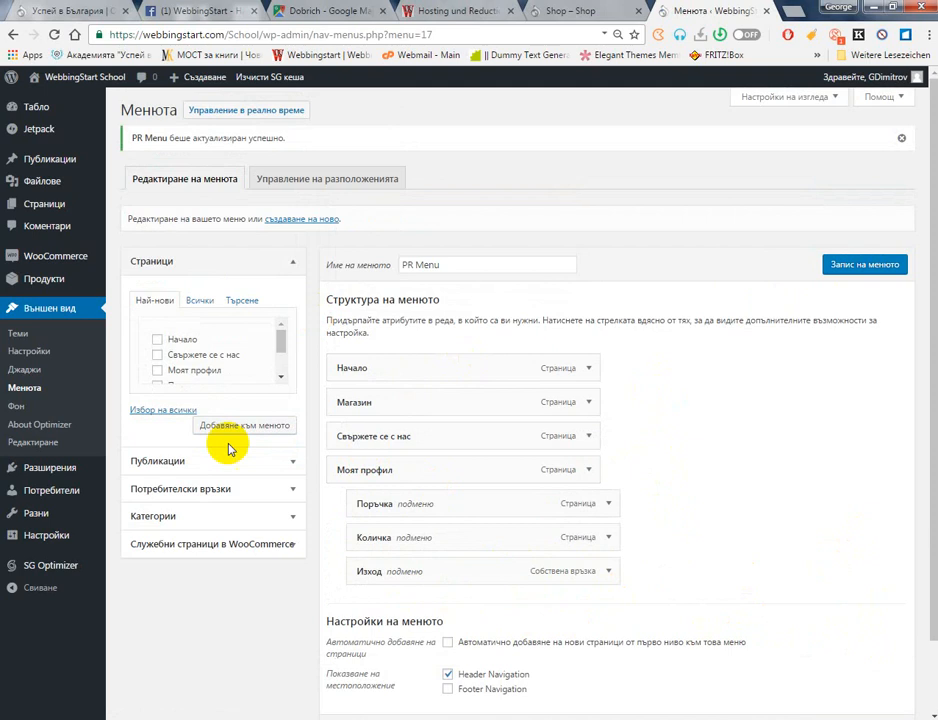
Examine the header menu on the site's front page in a separate browser tab, closing that tab when done
middle_click(73, 86)
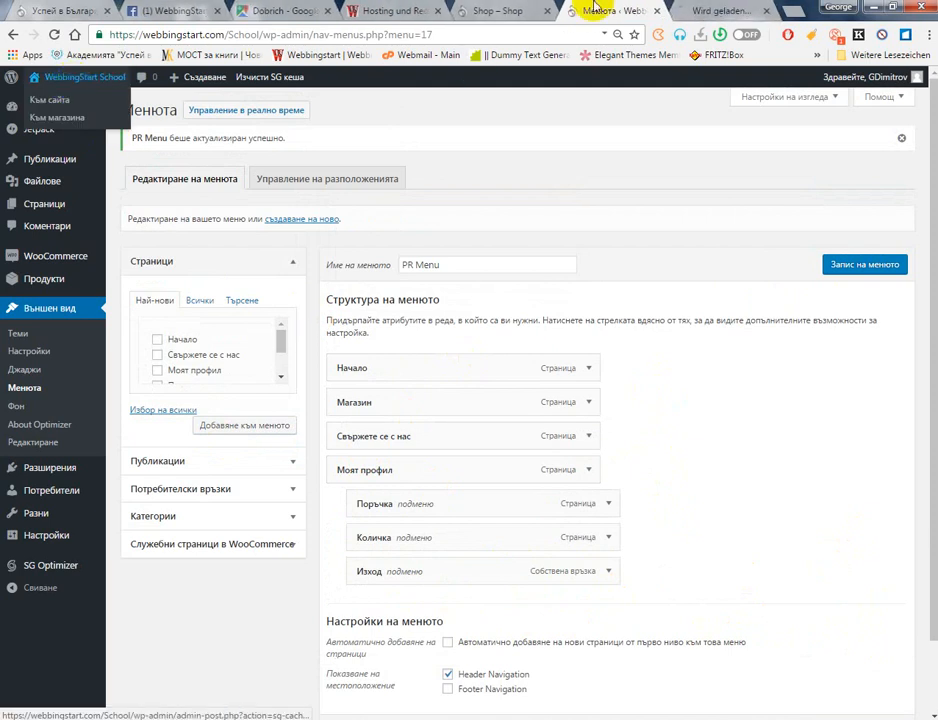
click(697, 17)
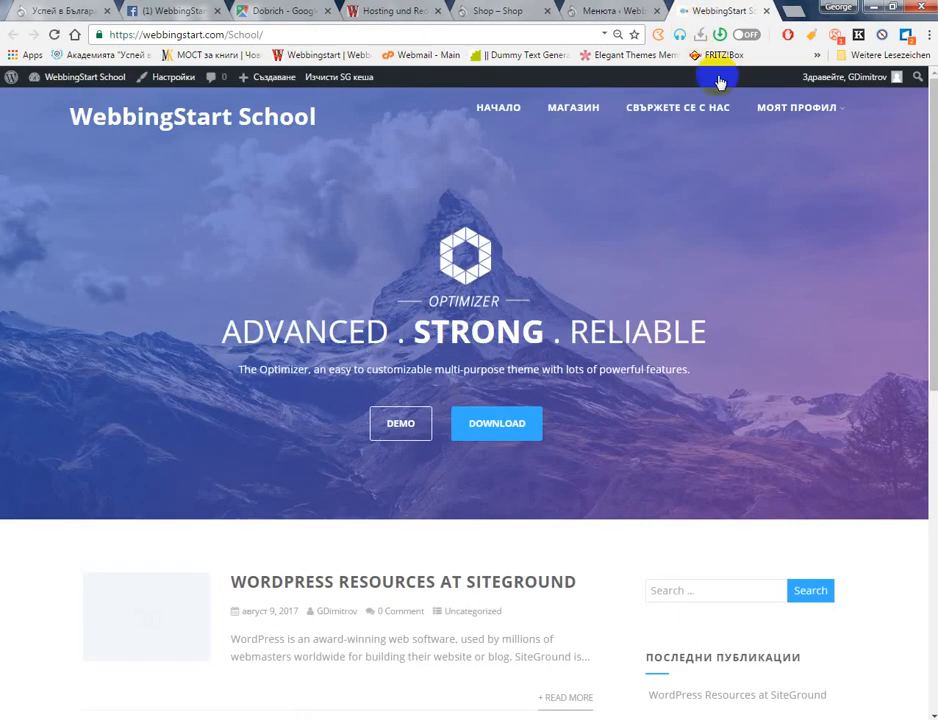
mouse_move(789, 107)
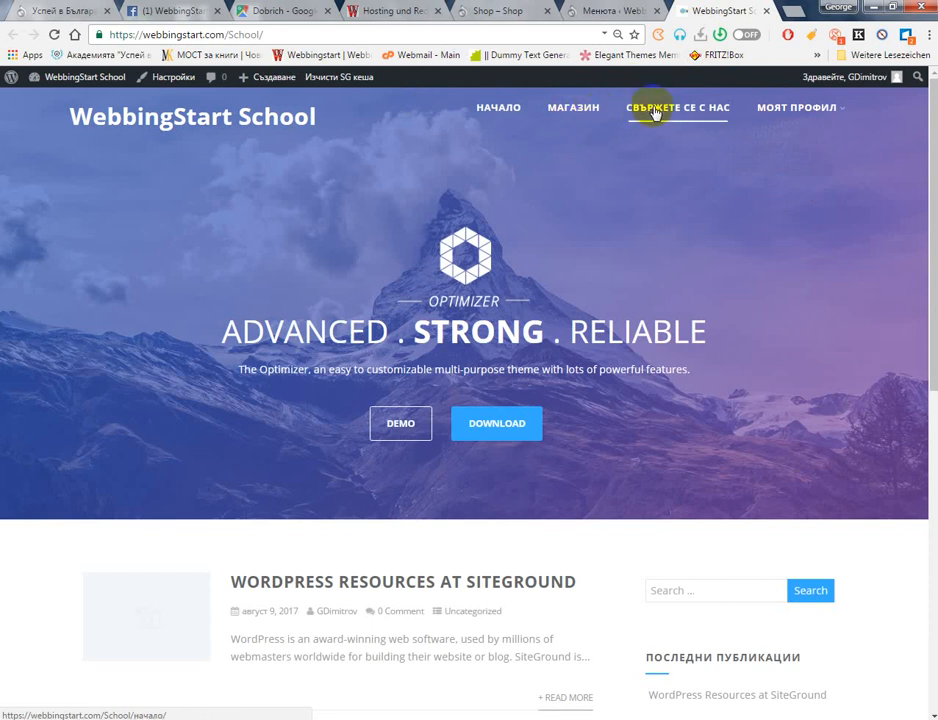
click(588, 10)
click(767, 8)
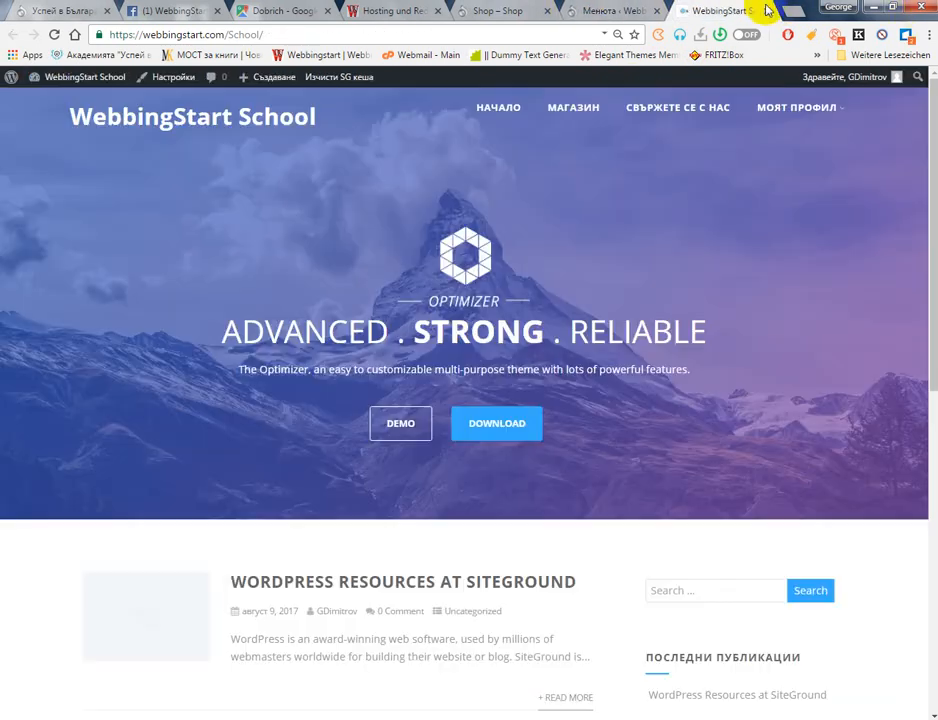
Close the front-page tab, import more products into the shop and look through the product list
click(767, 8)
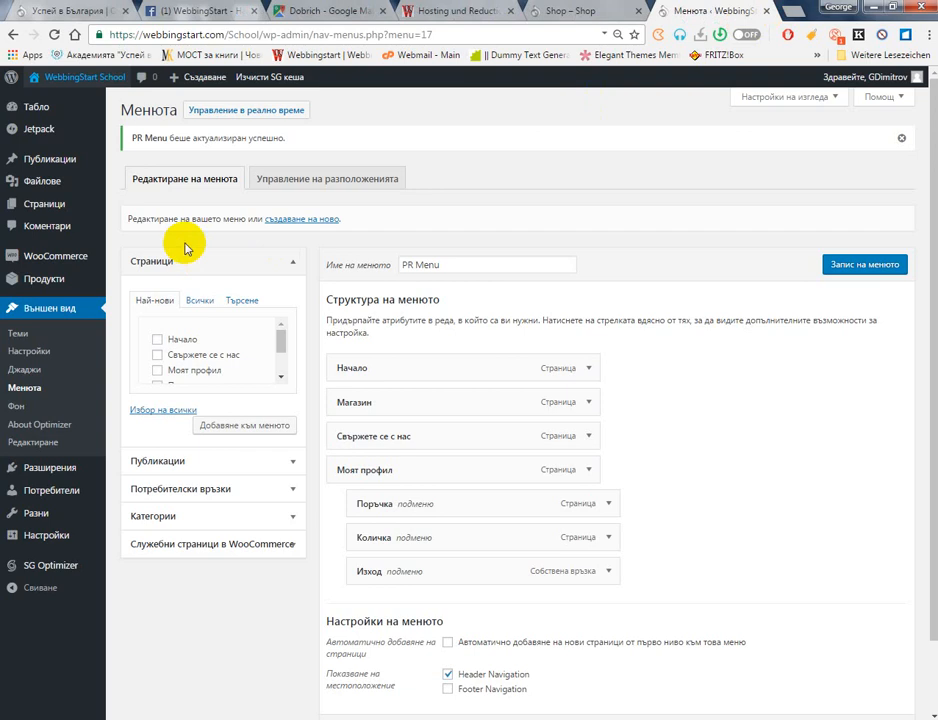
click(25, 277)
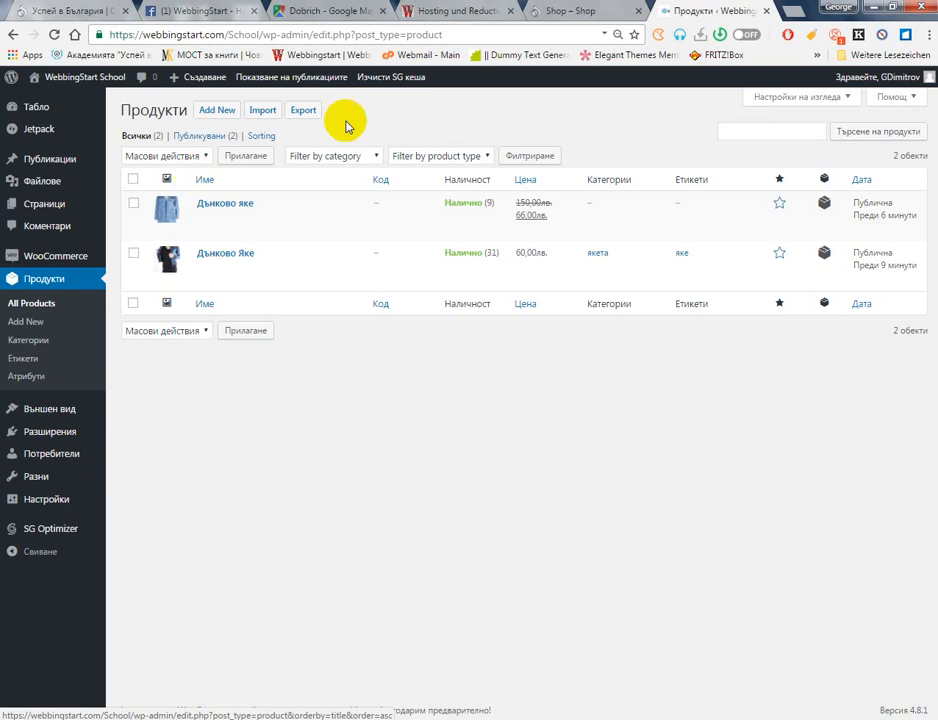
click(262, 112)
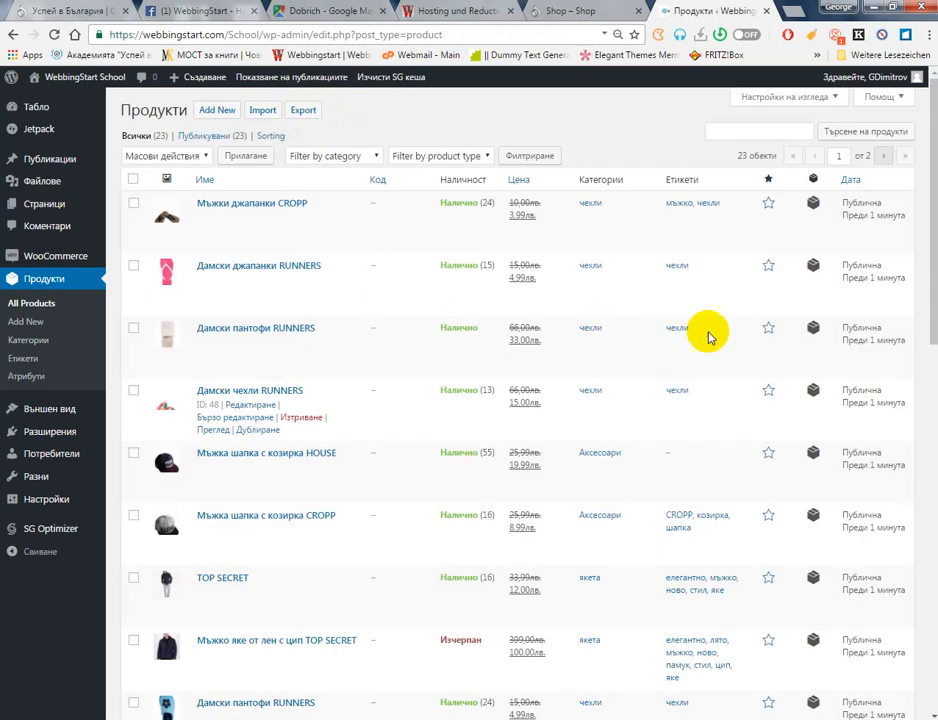
scroll(388, 205, down, 7)
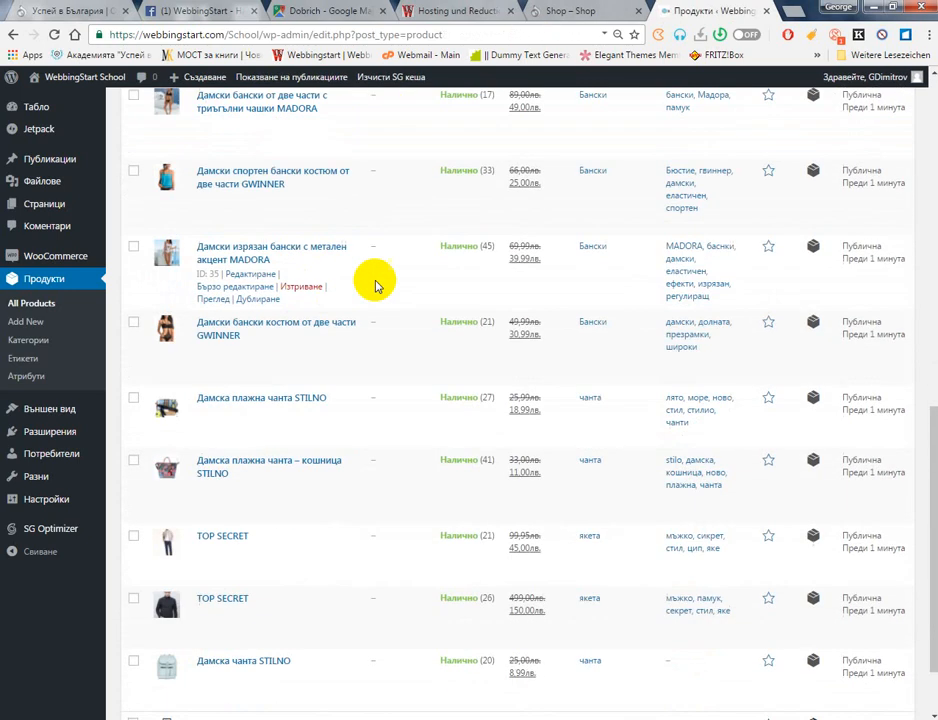
scroll(377, 283, up, 7)
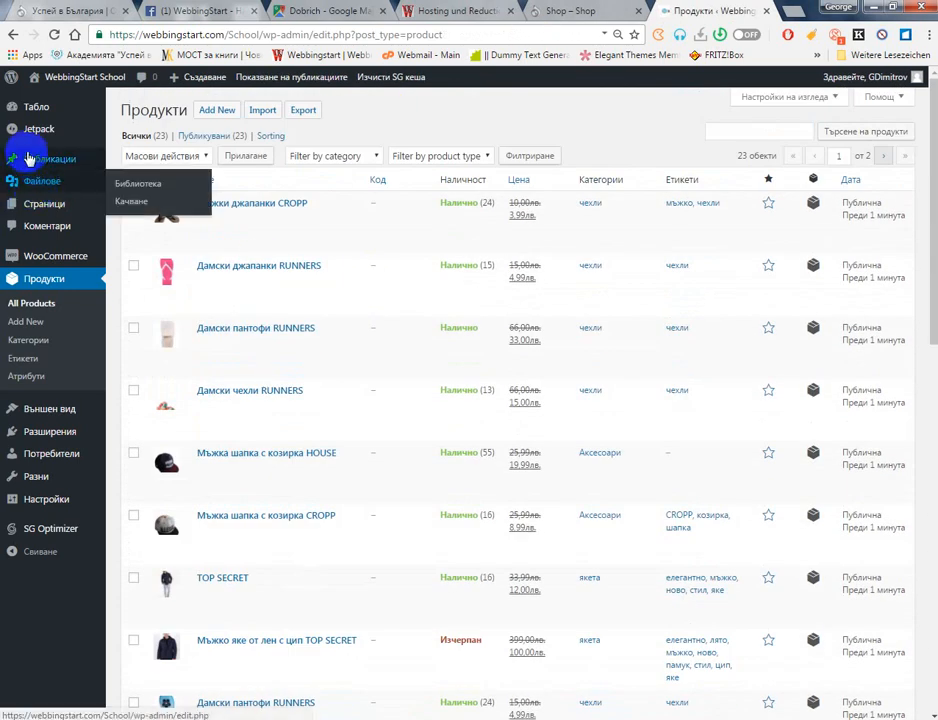
Open the theme's widget management page, then examine the sidebar widgets on the site's front page in a separate browser tab
mouse_move(94, 87)
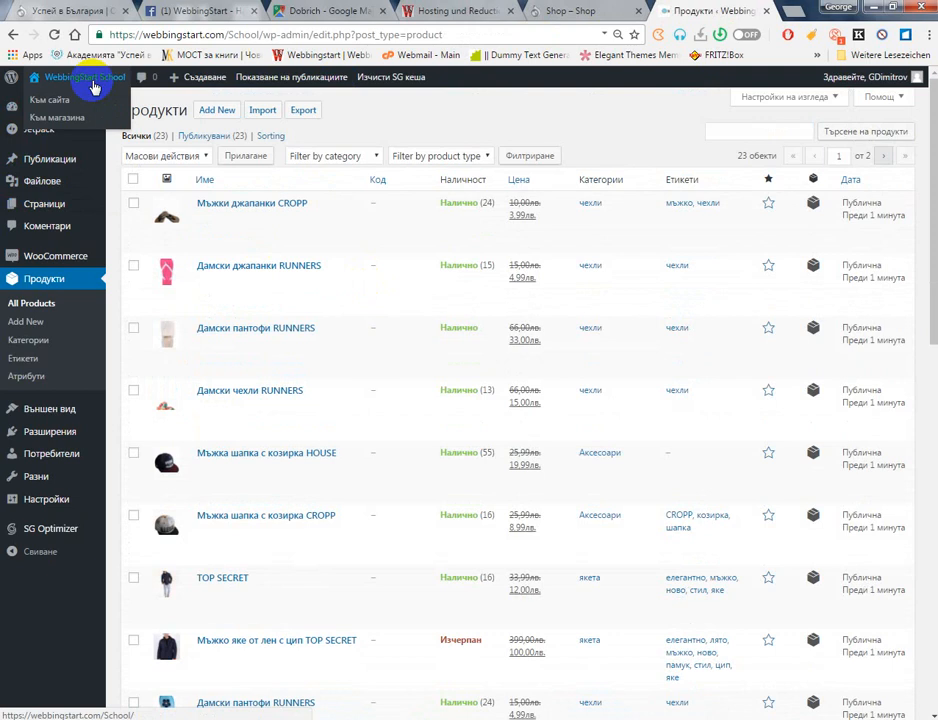
mouse_move(80, 412)
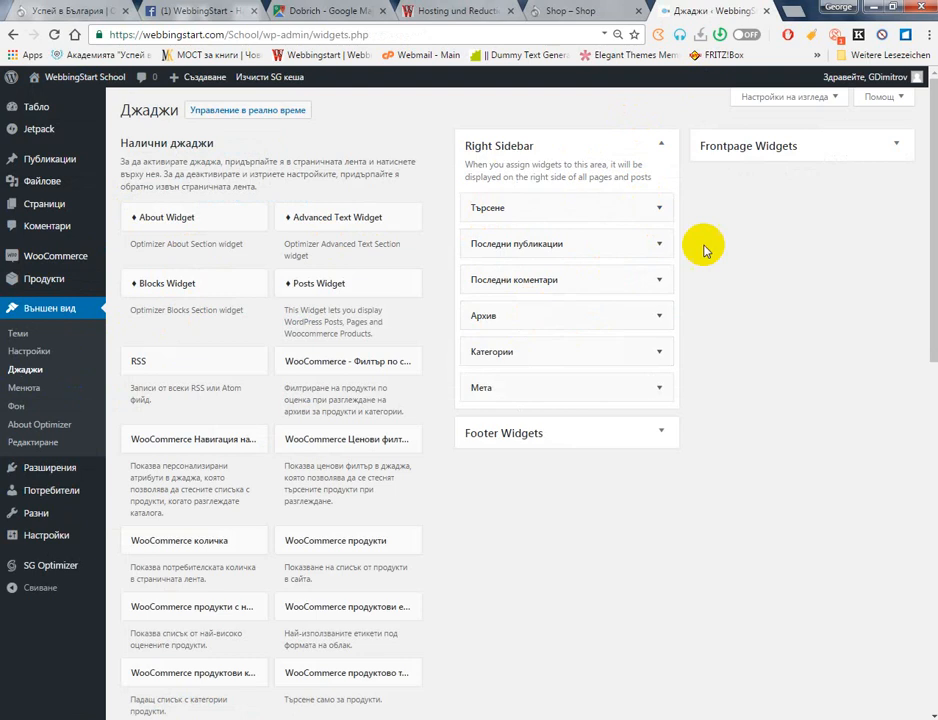
middle_click(86, 87)
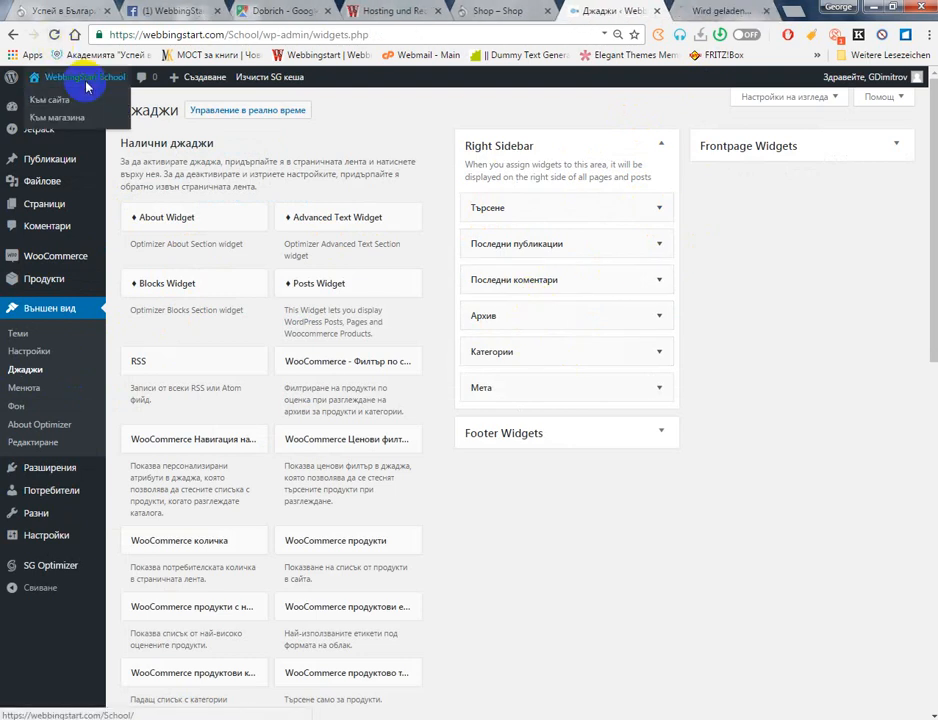
click(710, 14)
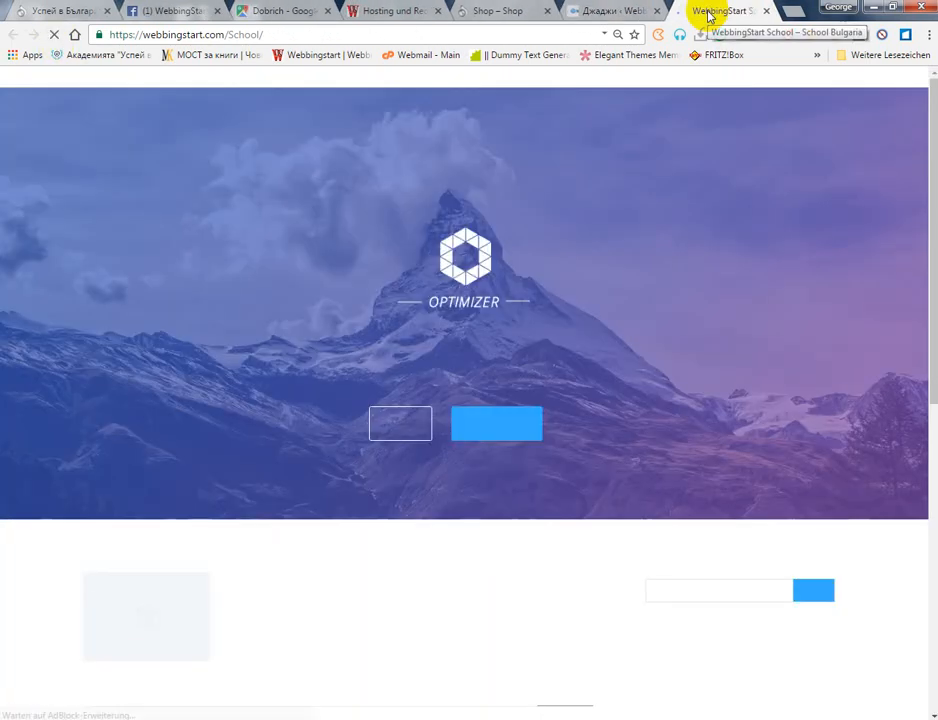
scroll(664, 262, down, 3)
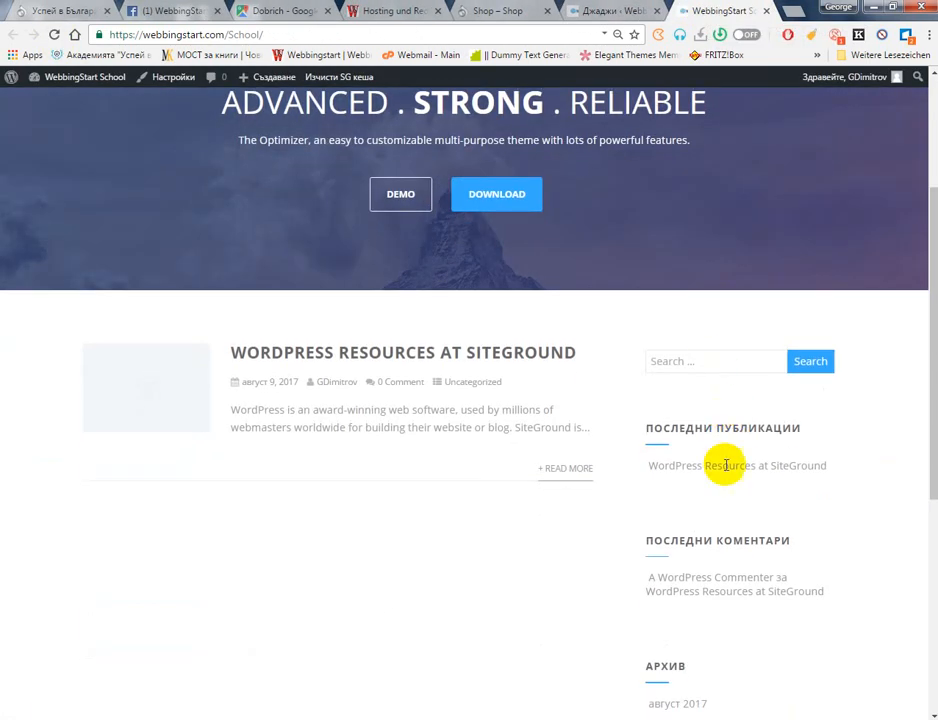
scroll(766, 331, down, 2)
scroll(715, 278, down, 4)
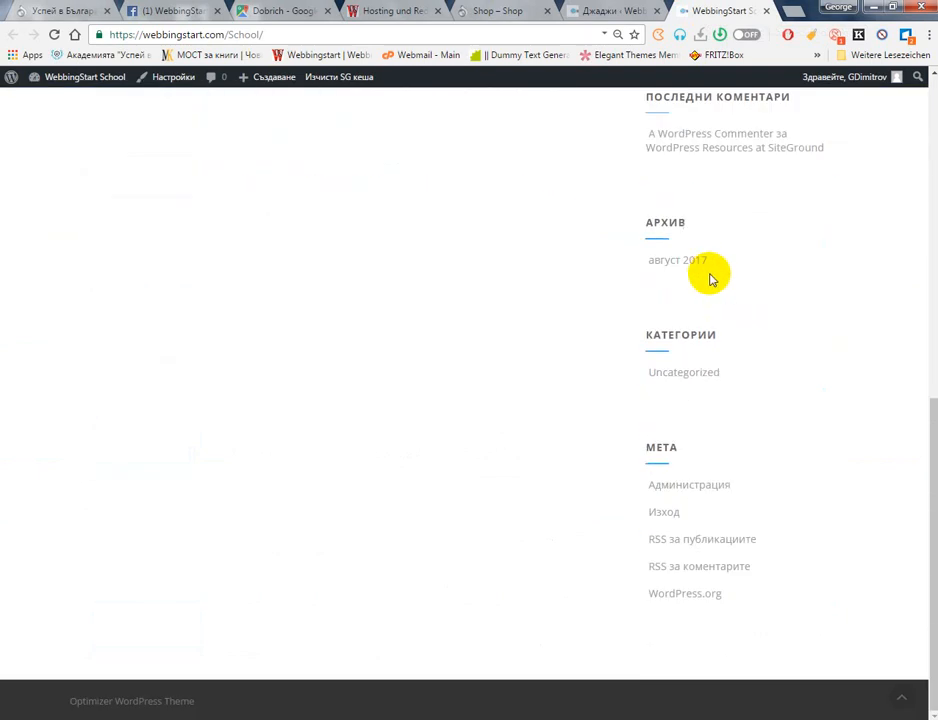
scroll(771, 283, up, 8)
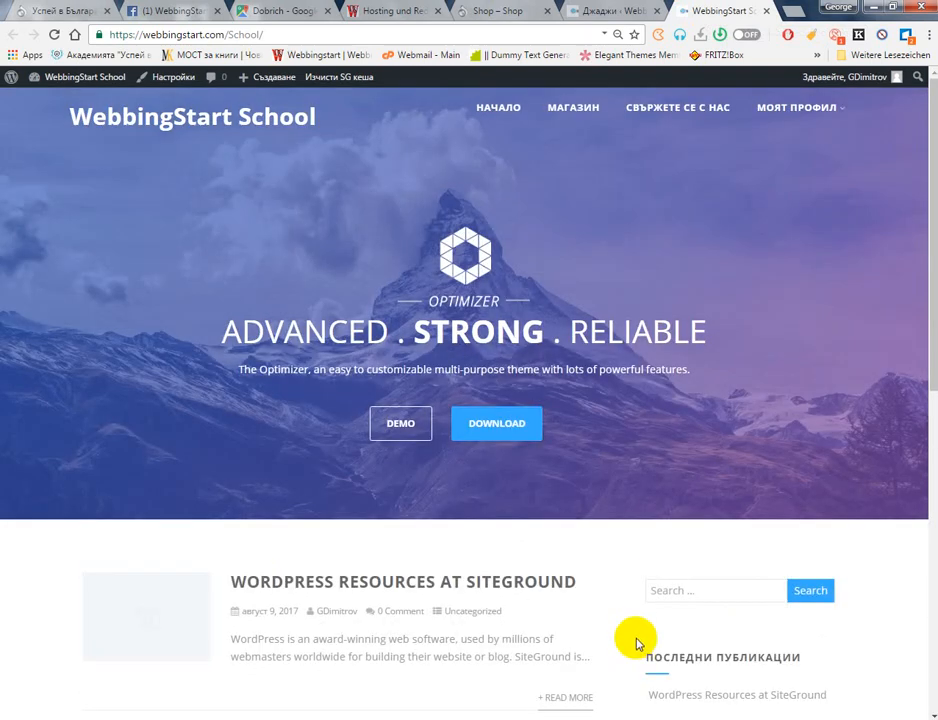
scroll(760, 605, down, 4)
scroll(800, 466, down, 3)
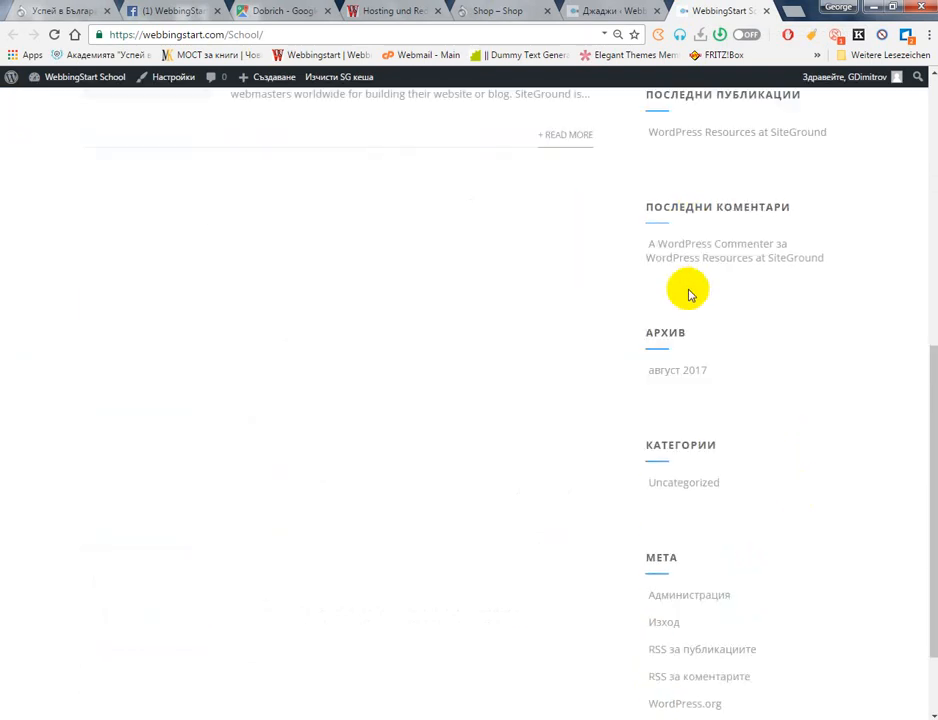
scroll(770, 490, up, 7)
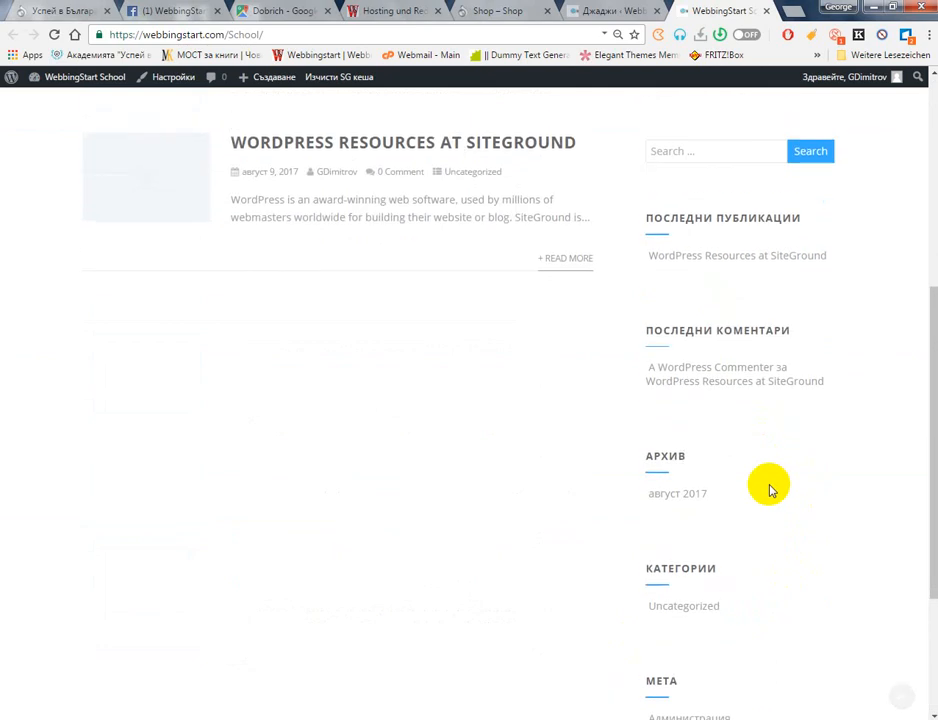
scroll(770, 490, down, 5)
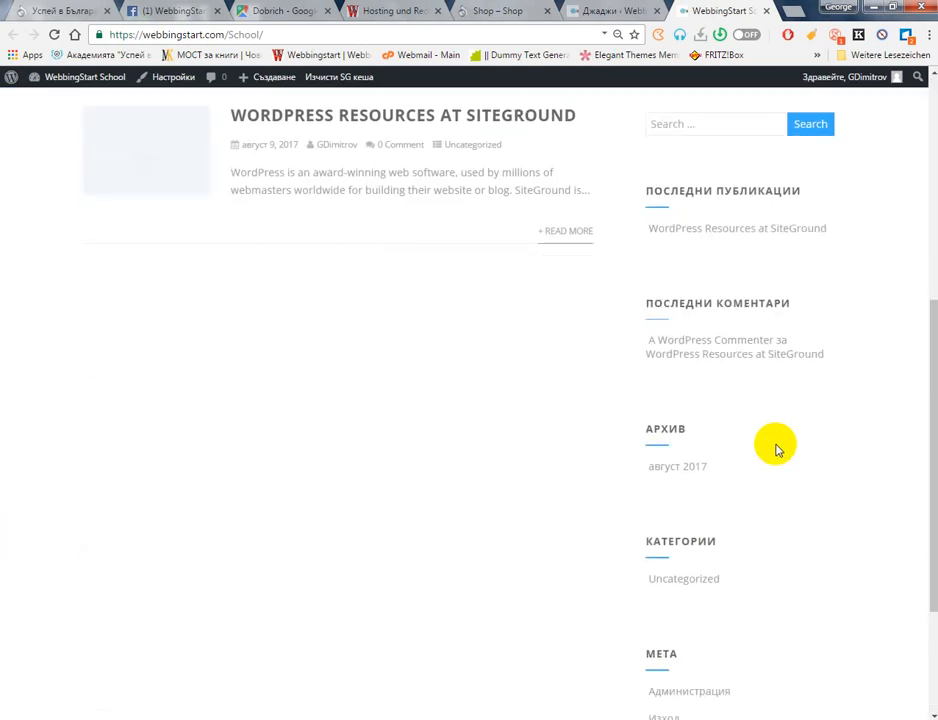
scroll(733, 383, up, 5)
Return to the widget management page and delete the Търсене, Последни публикации and Последни коментари widgets from Right Sidebar
click(637, 7)
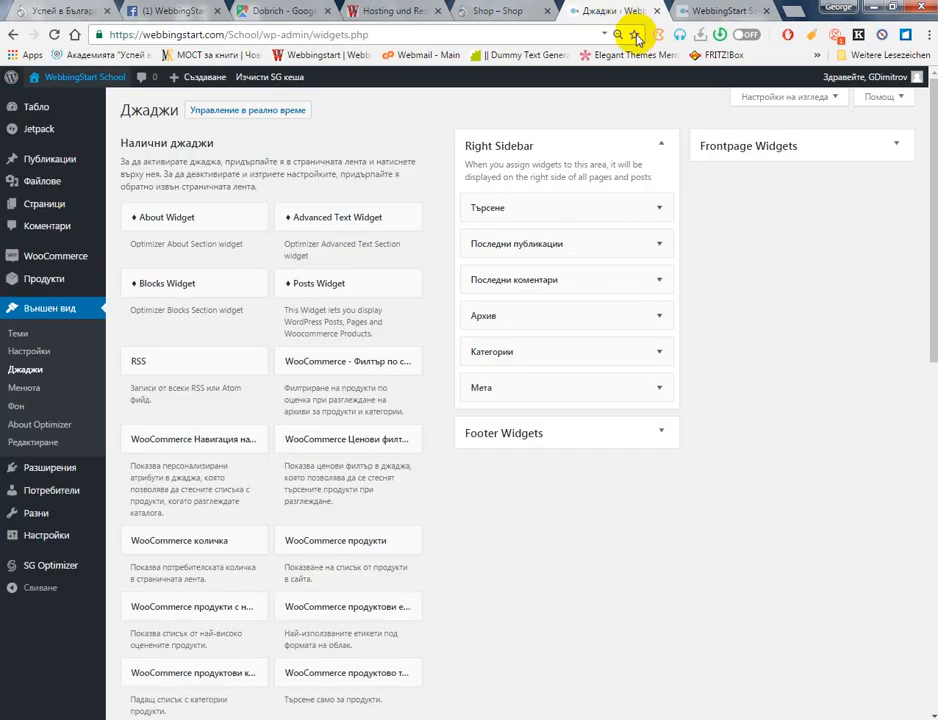
click(645, 212)
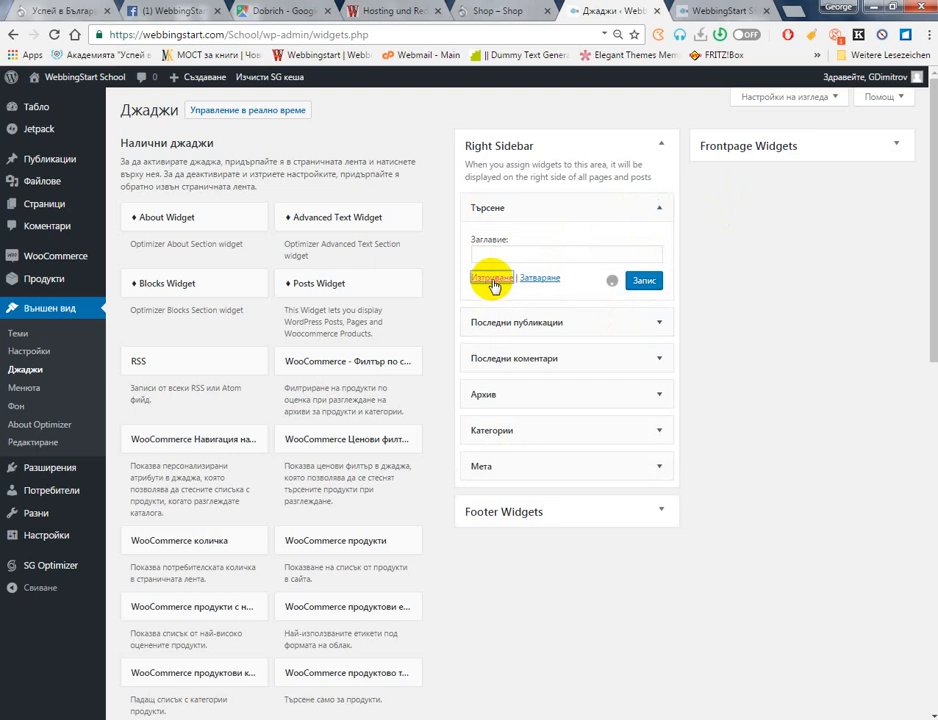
click(502, 206)
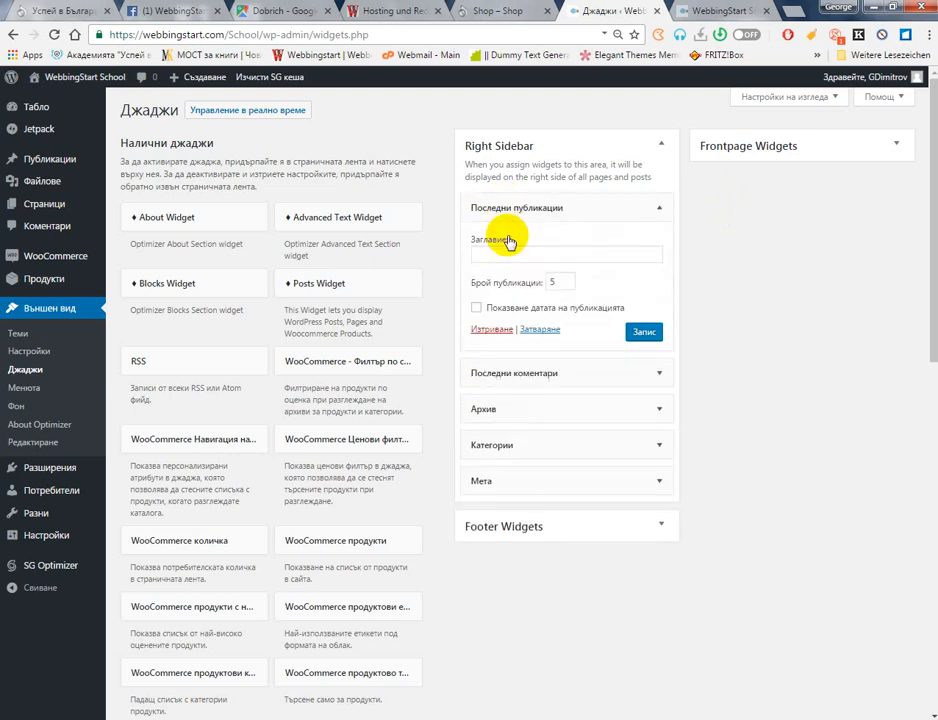
click(502, 333)
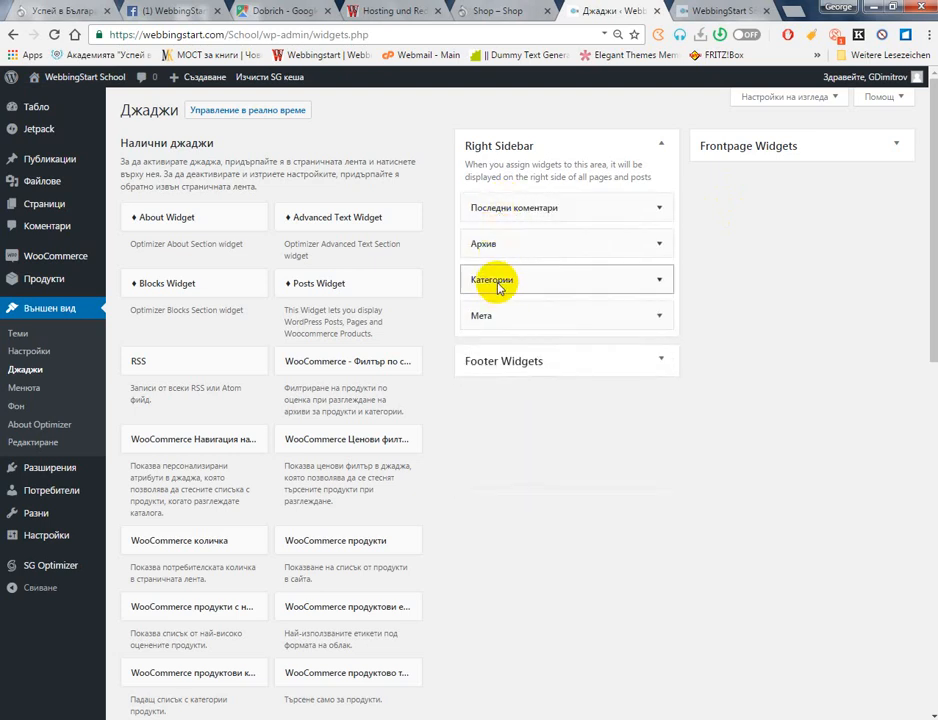
click(509, 214)
click(497, 307)
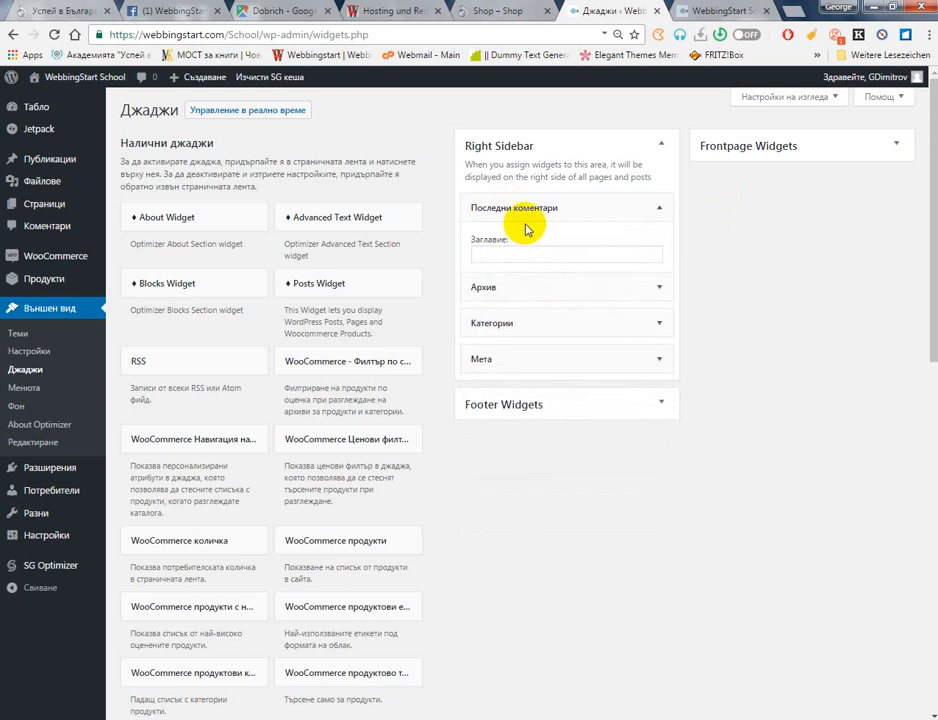
Delete the Архив, Категории and Мета widgets from Right Sidebar
click(527, 207)
click(498, 312)
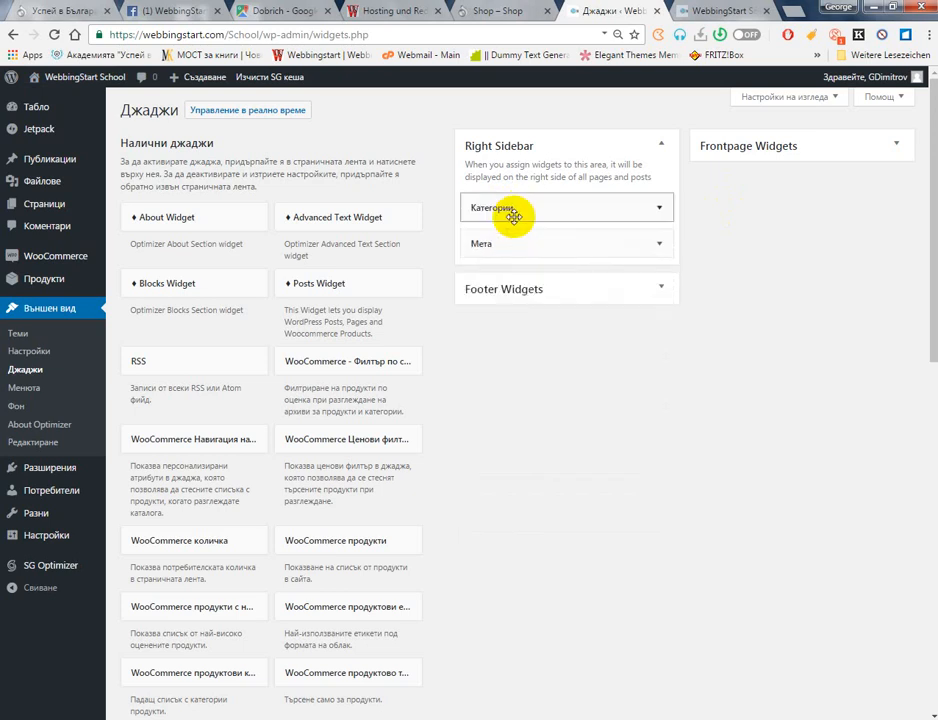
click(512, 210)
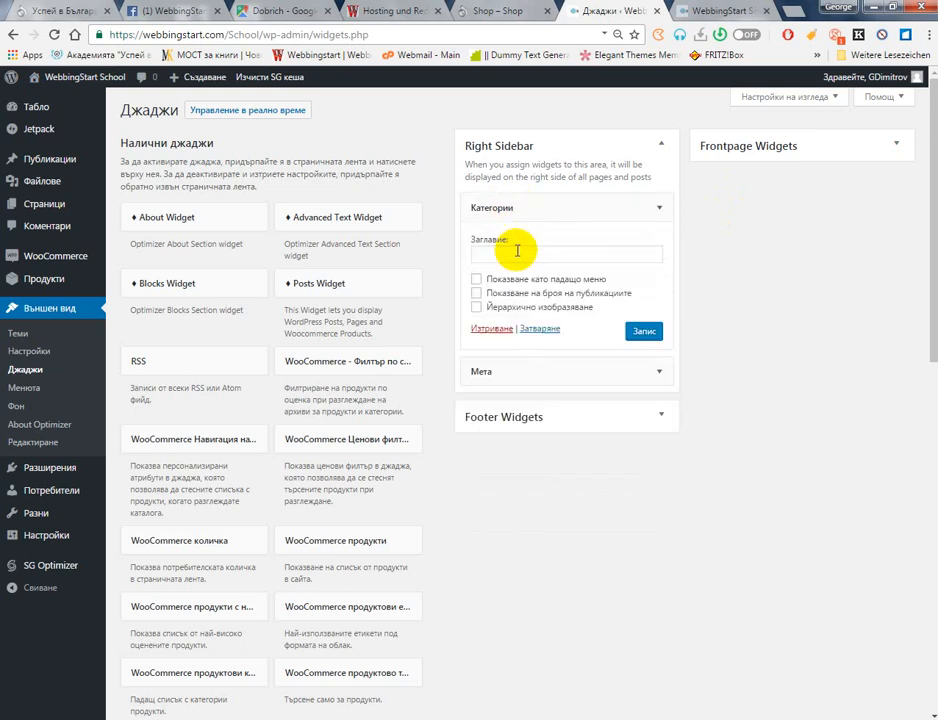
click(492, 328)
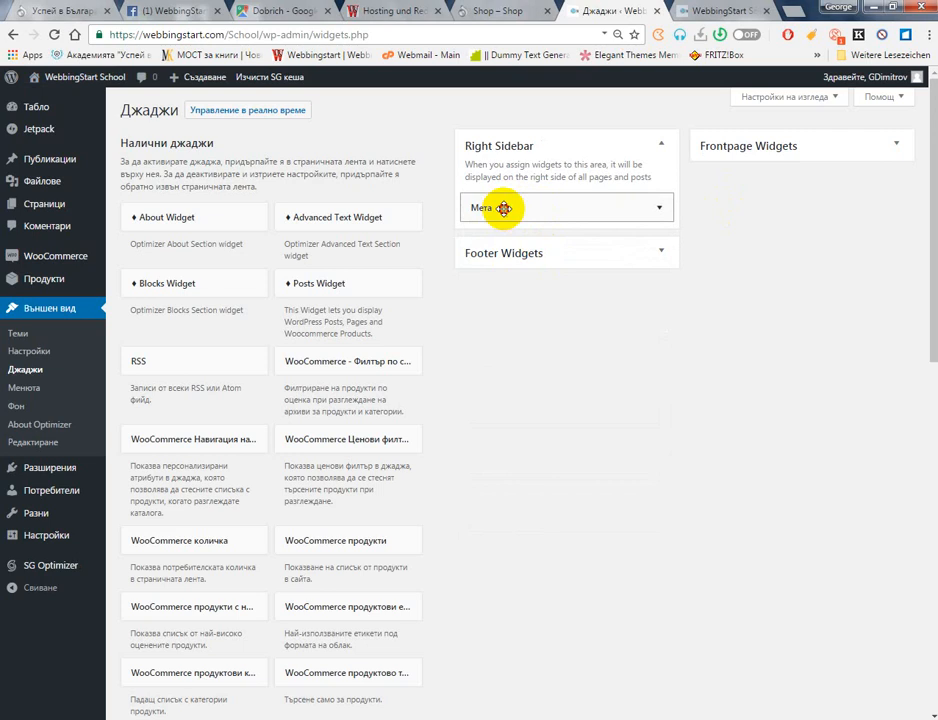
click(502, 209)
click(493, 280)
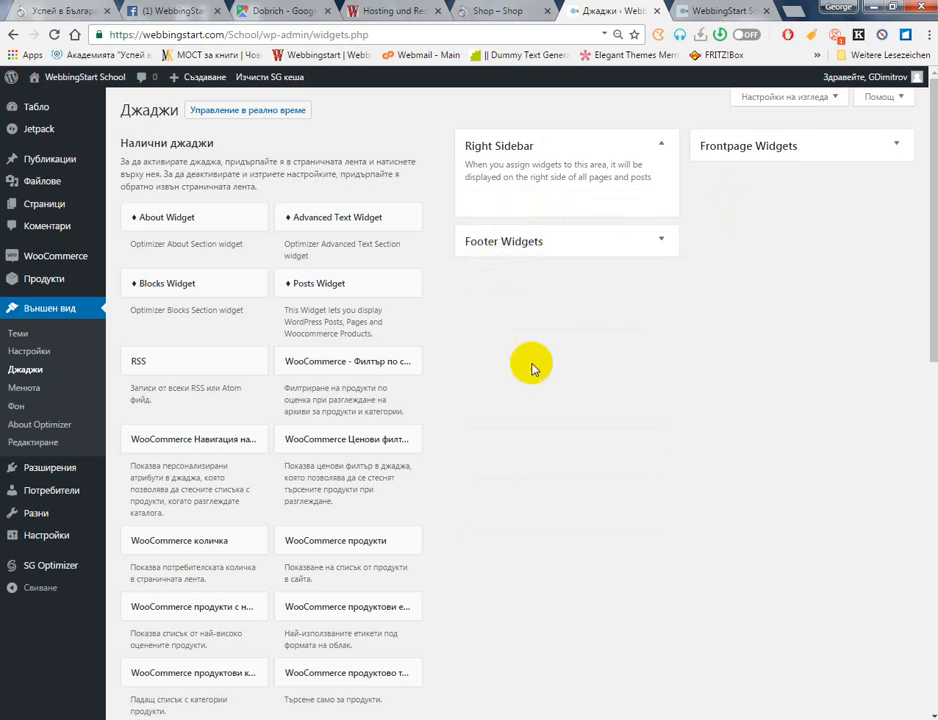
Open the site's front page from the admin area to check its layout without the sidebar widgets
scroll(549, 368, down, 3)
scroll(549, 368, up, 3)
mouse_move(42, 75)
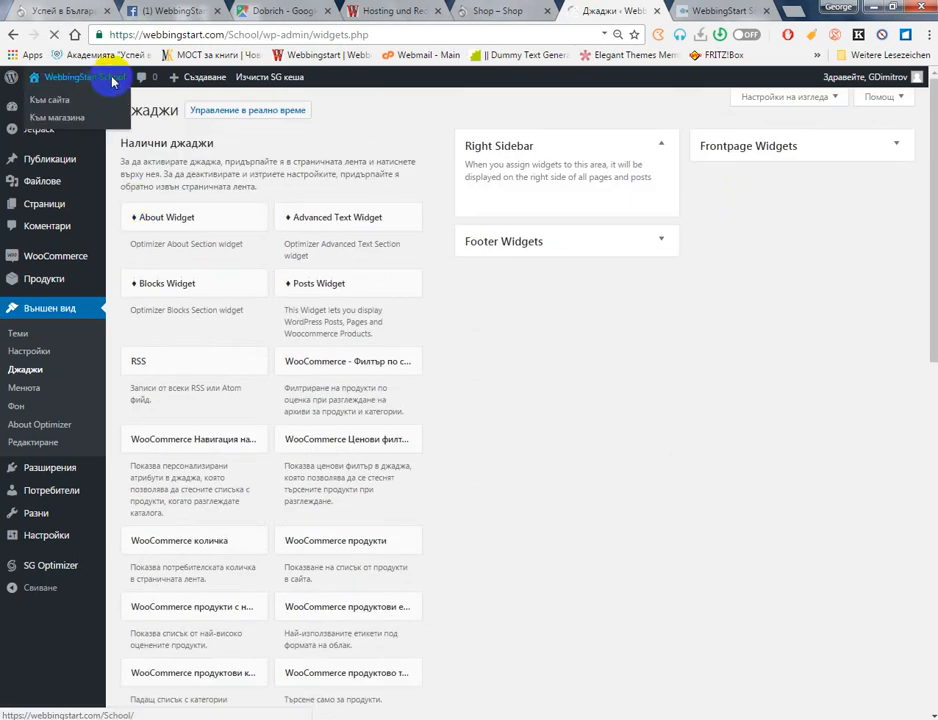
click(113, 82)
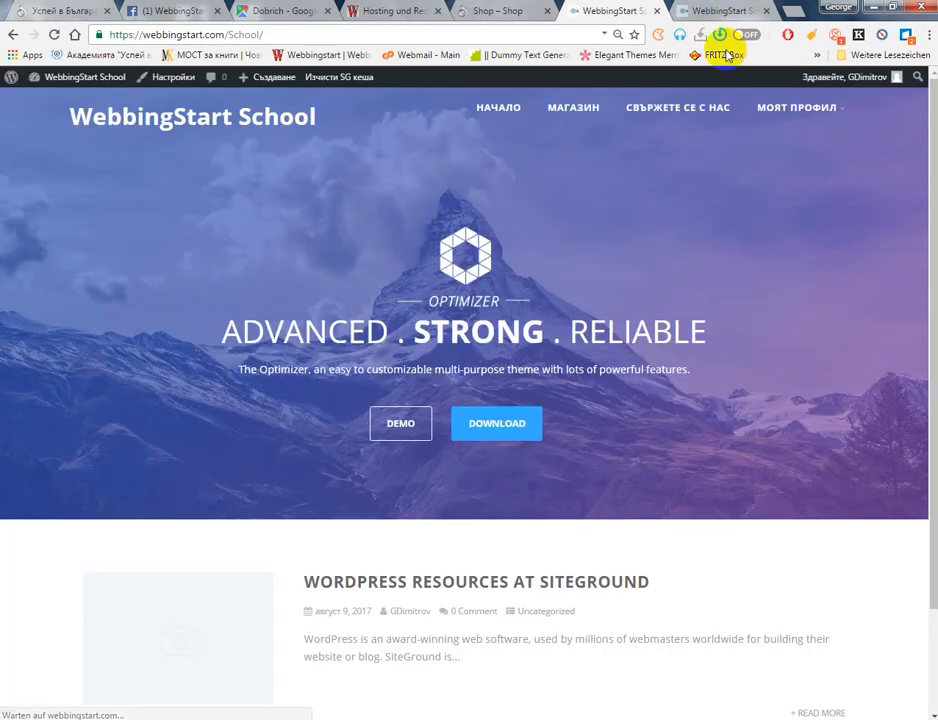
Look over the WebbingStart School front page and close its duplicate browser tab
scroll(670, 429, down, 2)
scroll(690, 428, up, 2)
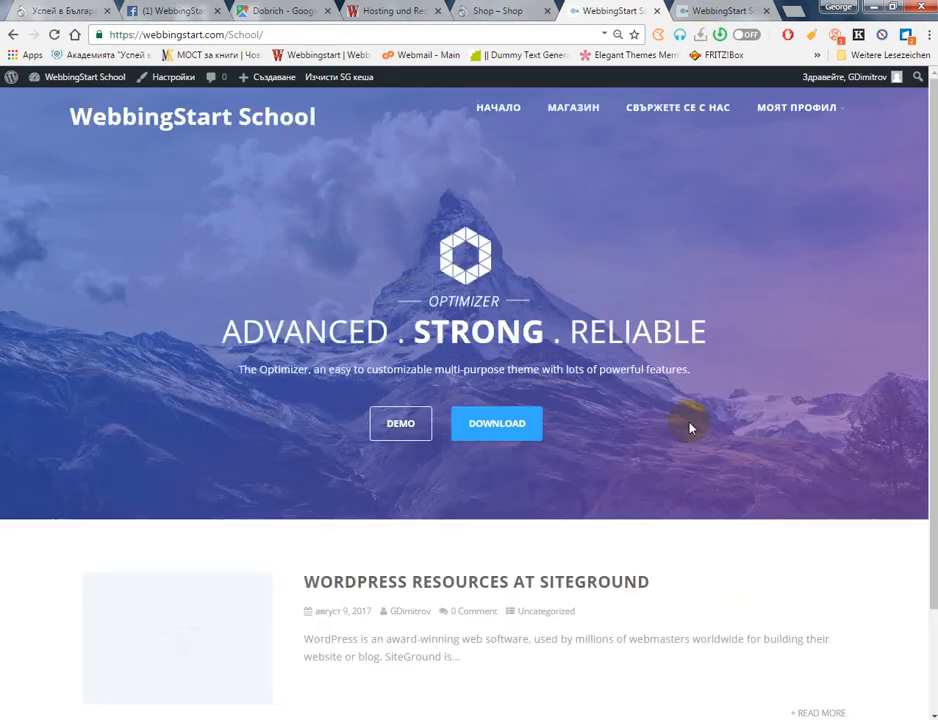
click(583, 106)
click(750, 13)
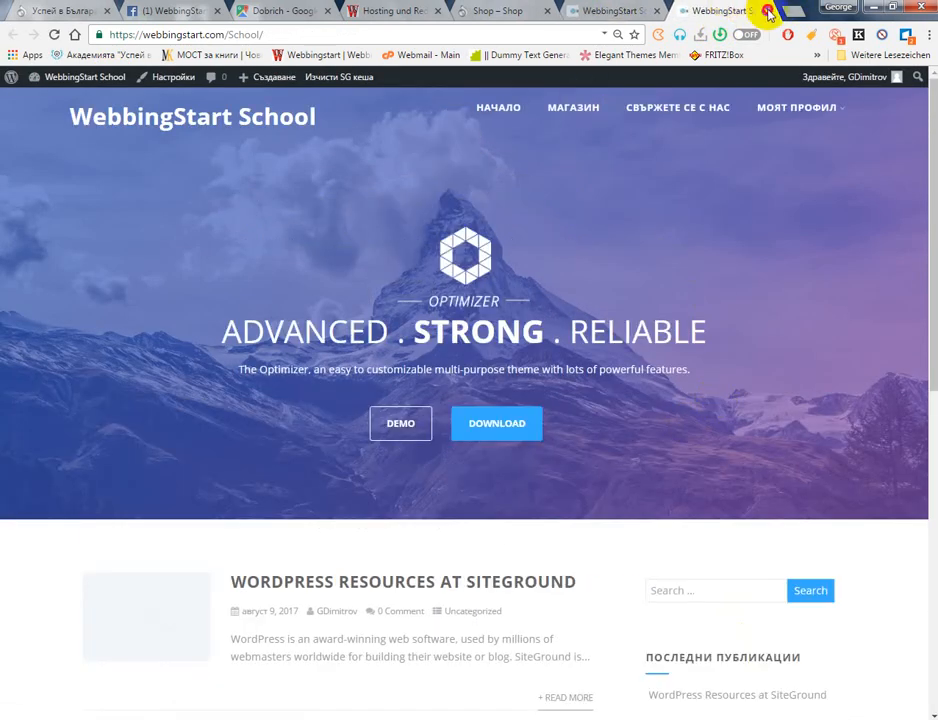
click(767, 12)
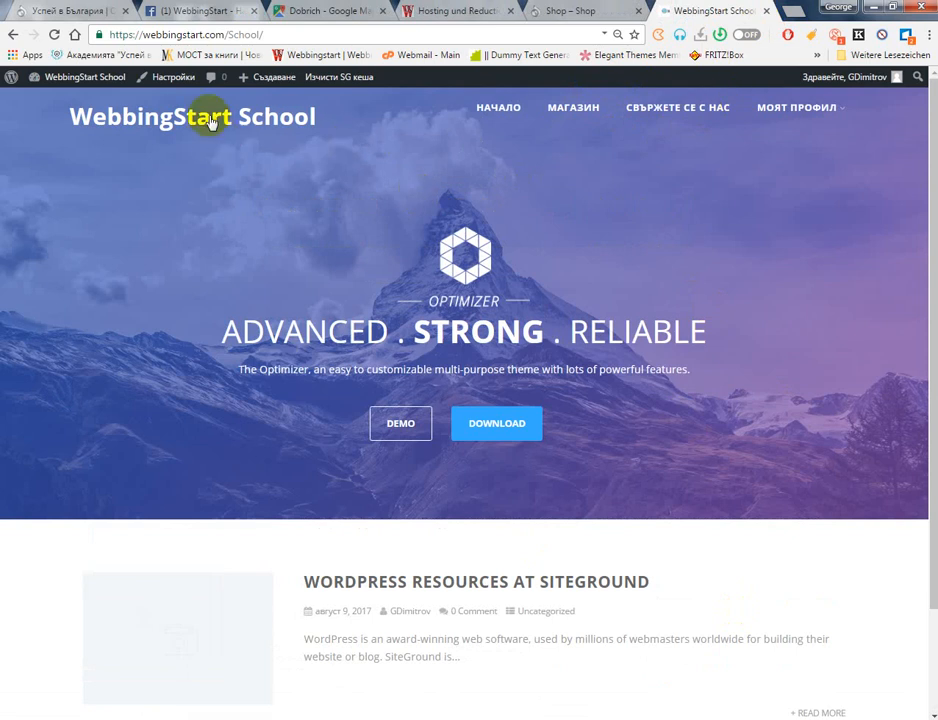
Open the theme customizer for WebbingStart School and show the site identity settings in the Basic section
click(170, 80)
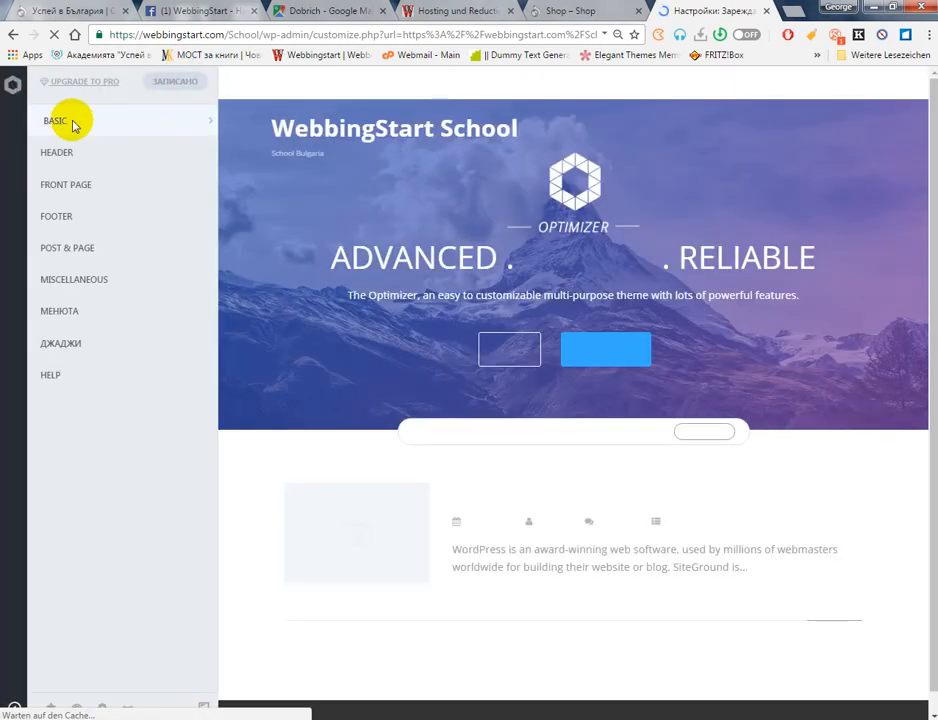
drag(73, 122, 137, 122)
click(117, 126)
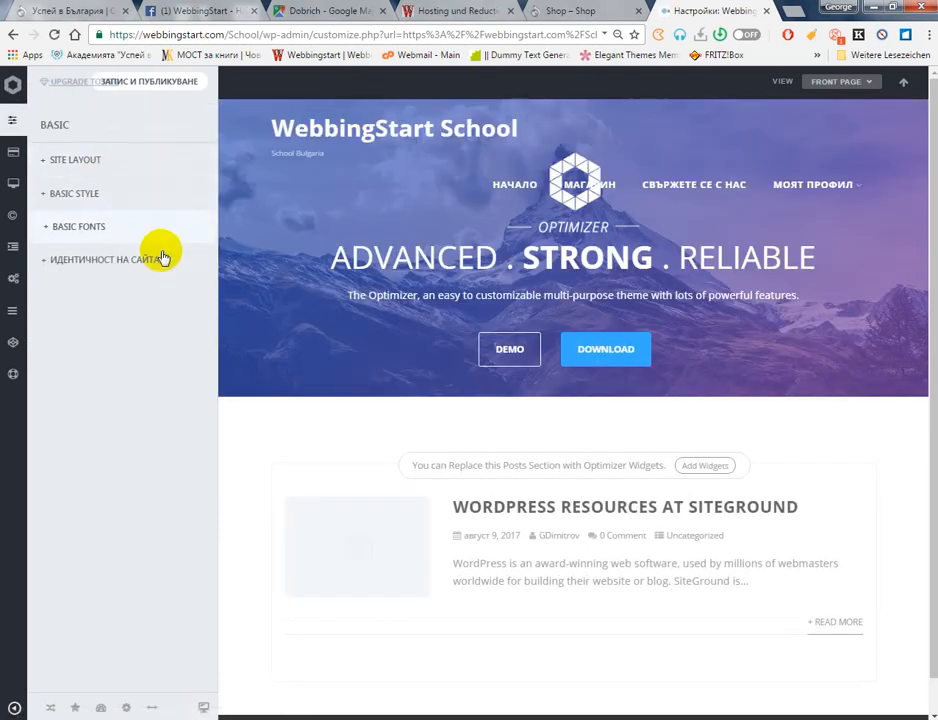
click(108, 262)
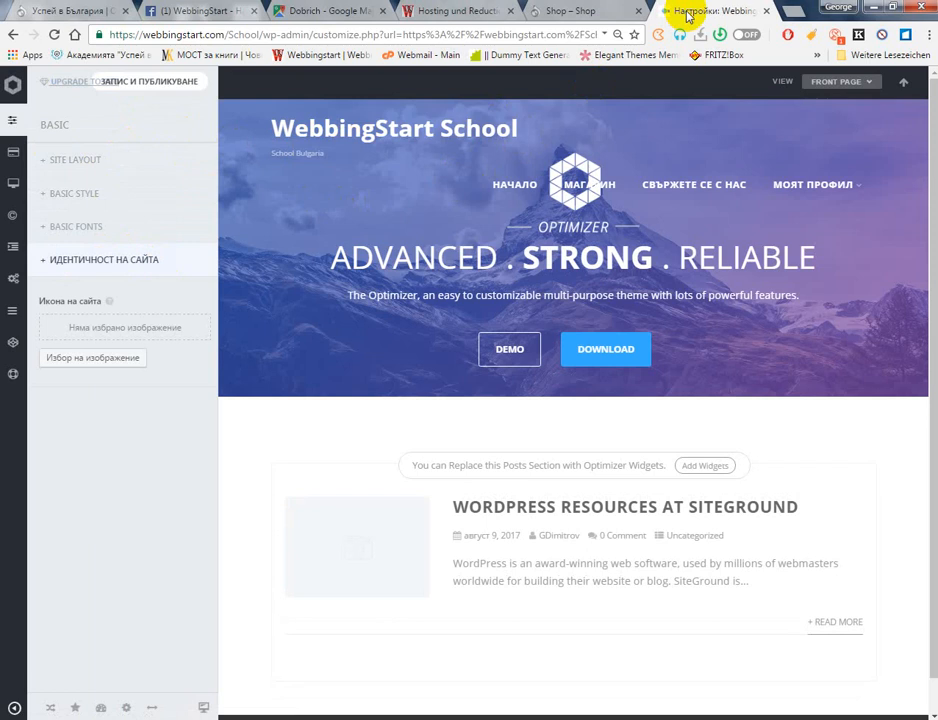
Compare with the Shop site's browser icon, and choose the uploaded Logo_1_b.jpg as the WebbingStart School site icon
click(543, 13)
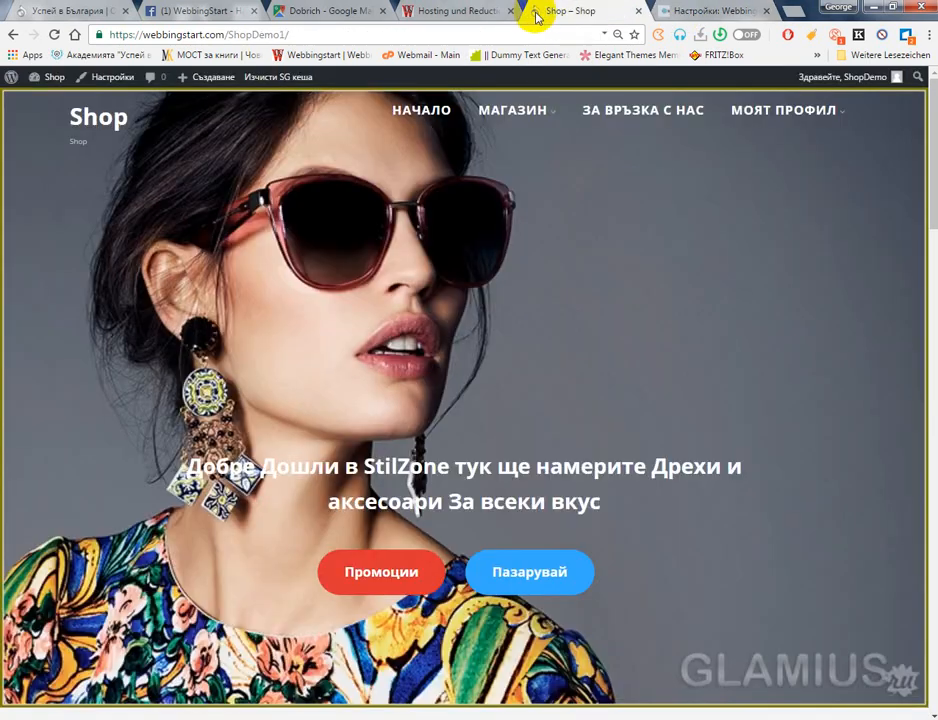
click(674, 10)
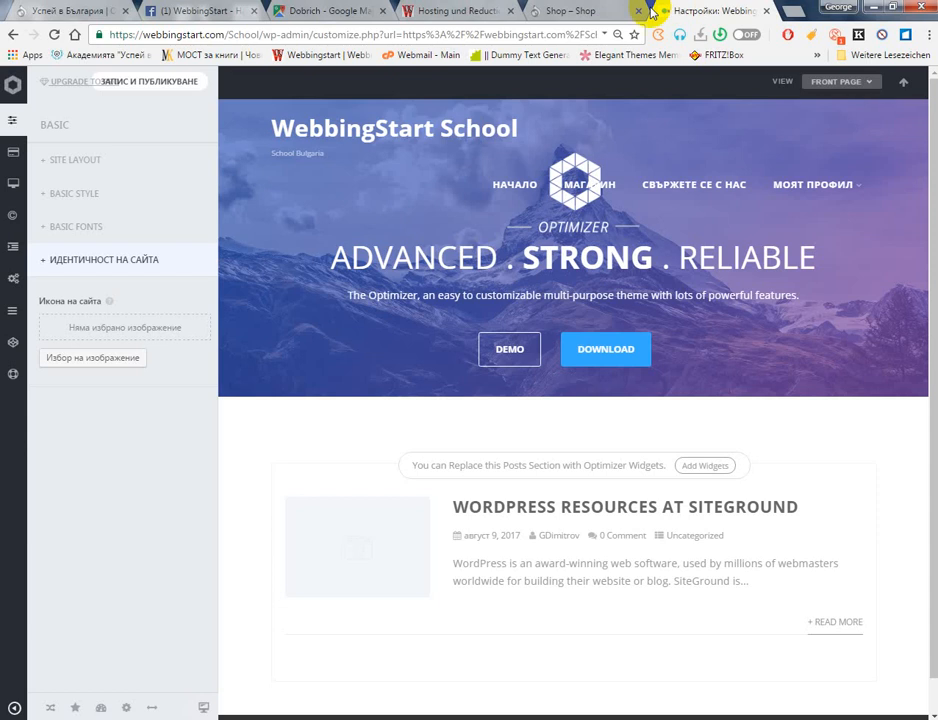
click(93, 358)
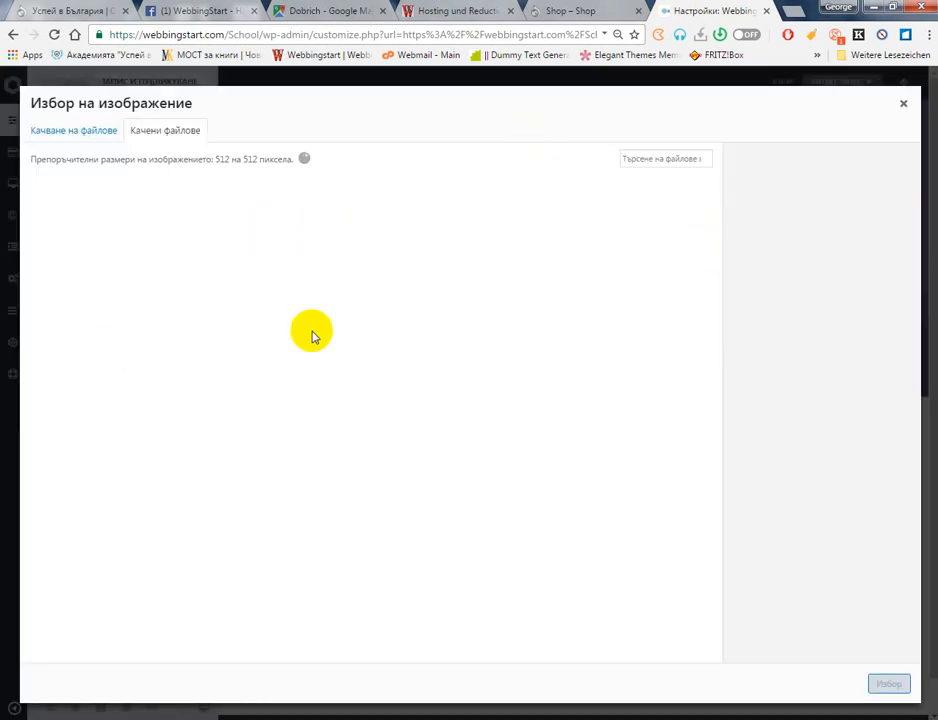
scroll(500, 360, down, 3)
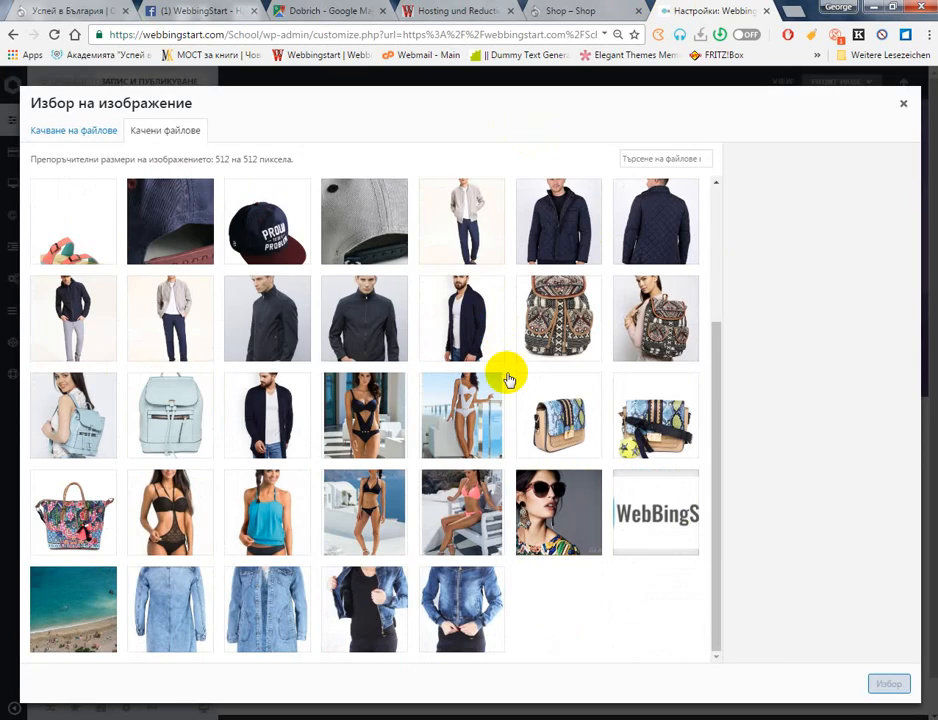
click(645, 500)
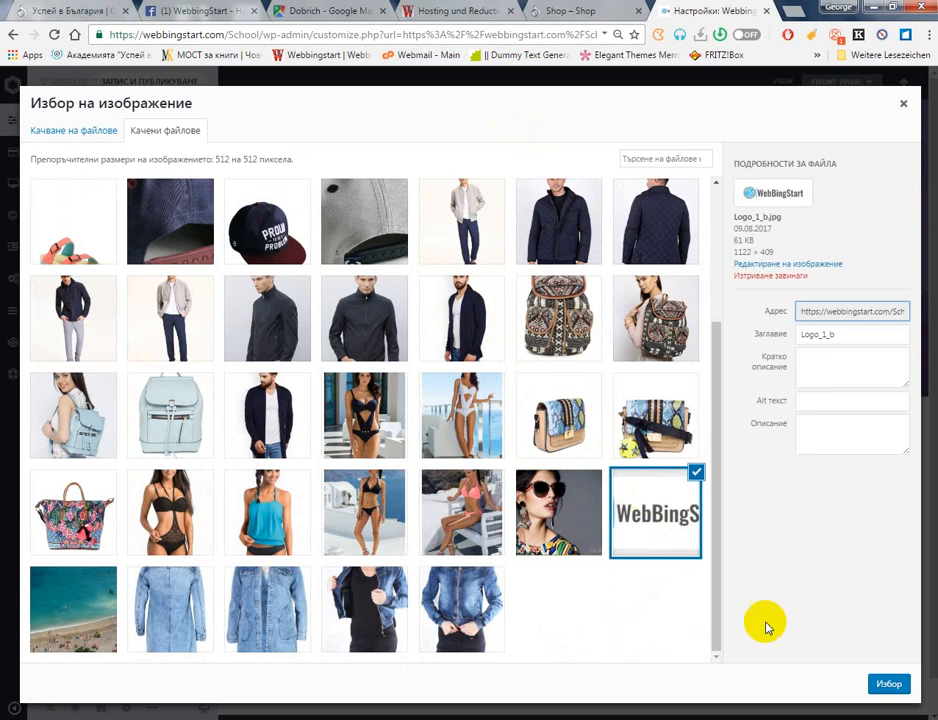
click(889, 685)
Crop the logo to a square around the round WBS emblem and apply the crop for the site icon
drag(419, 316, 105, 308)
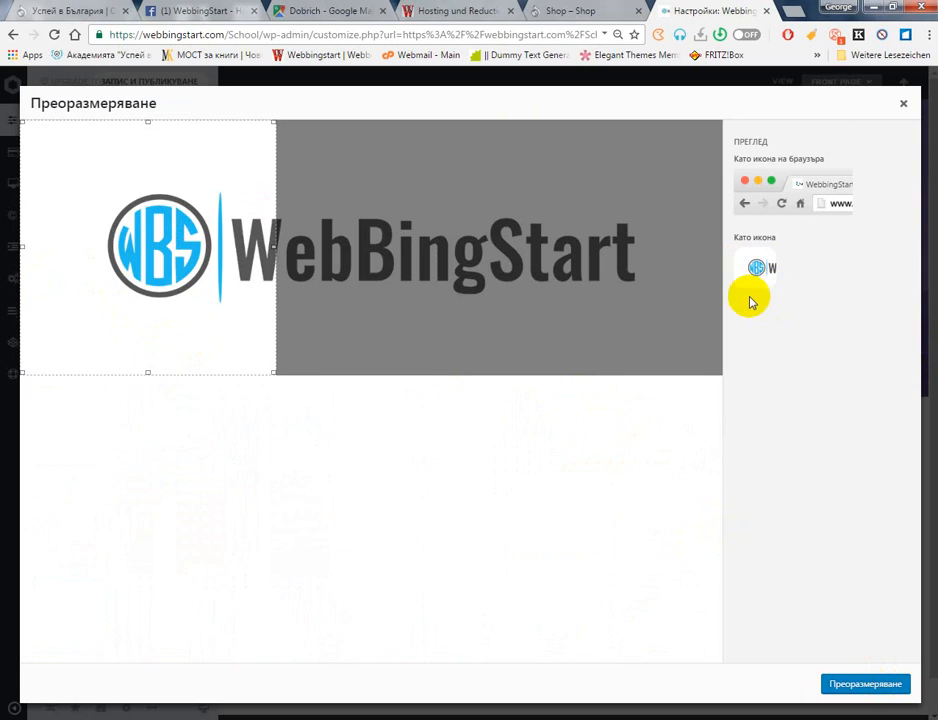
drag(209, 255, 232, 268)
drag(202, 273, 176, 276)
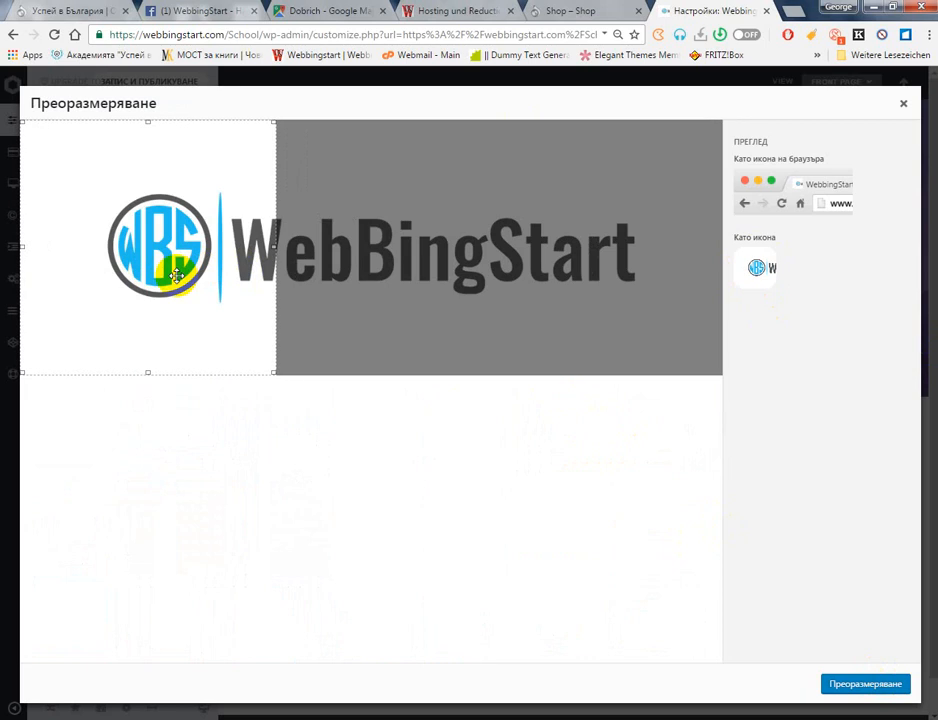
drag(241, 278, 21, 247)
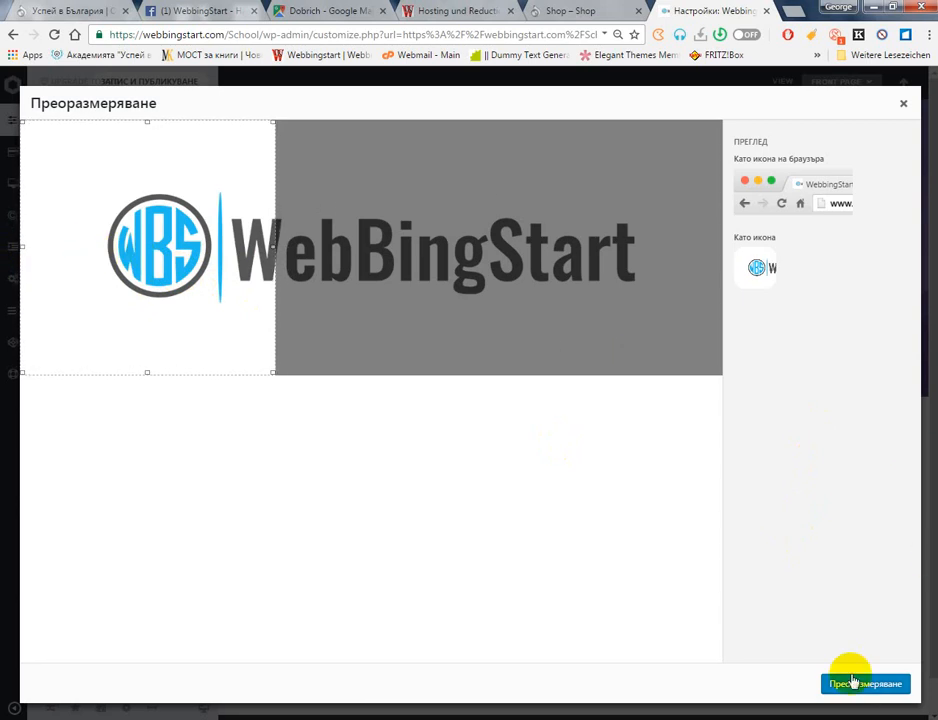
drag(852, 678, 864, 674)
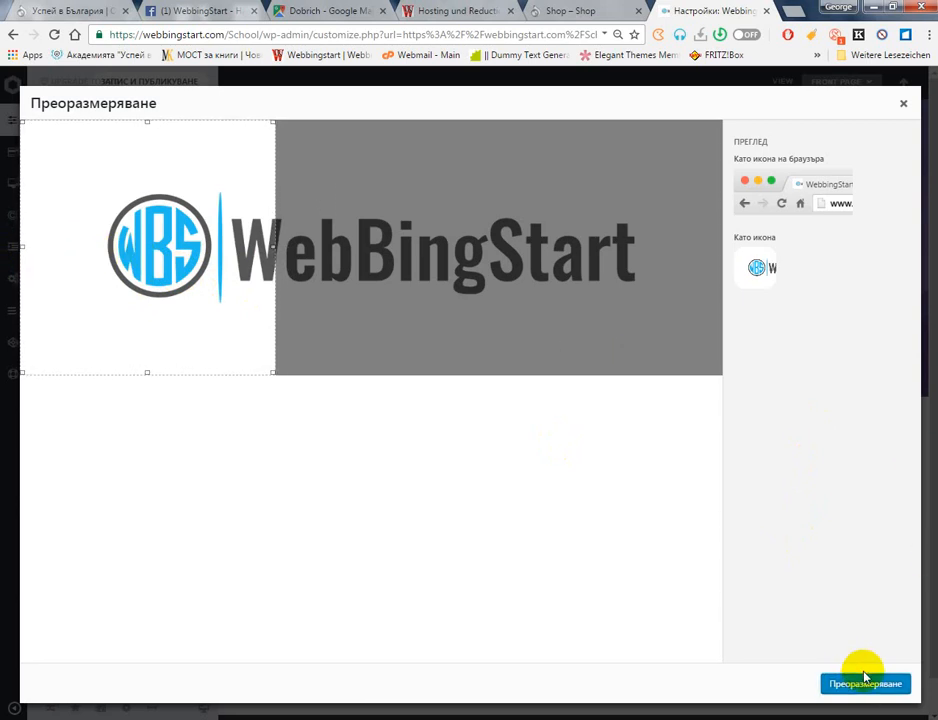
click(865, 680)
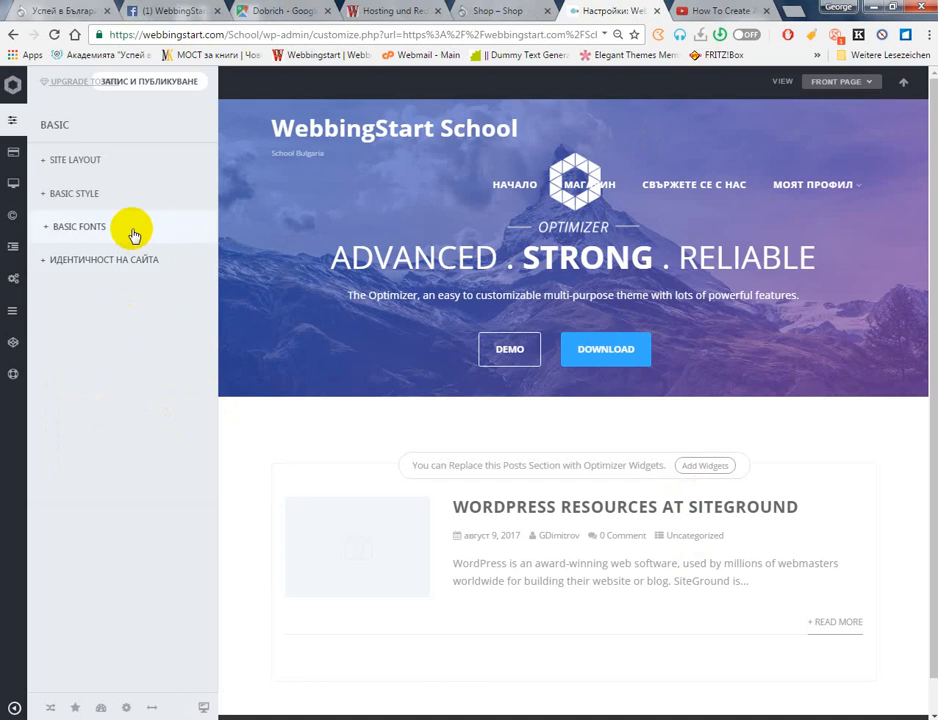
Set the site content font family to The Girl Next Door in the basic font settings
click(134, 234)
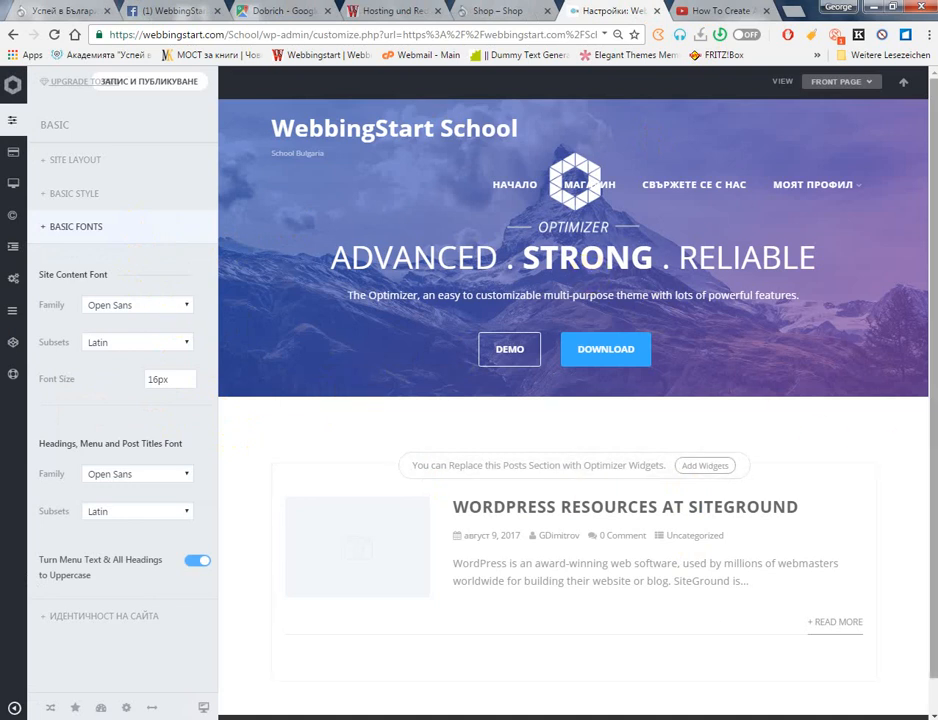
click(162, 306)
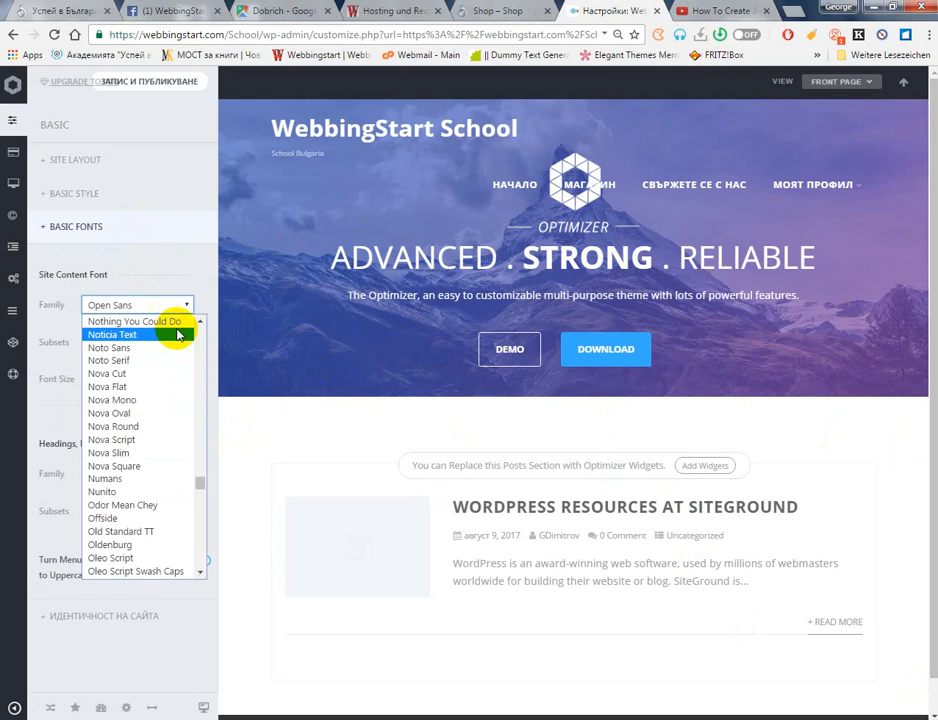
scroll(160, 485, down, 20)
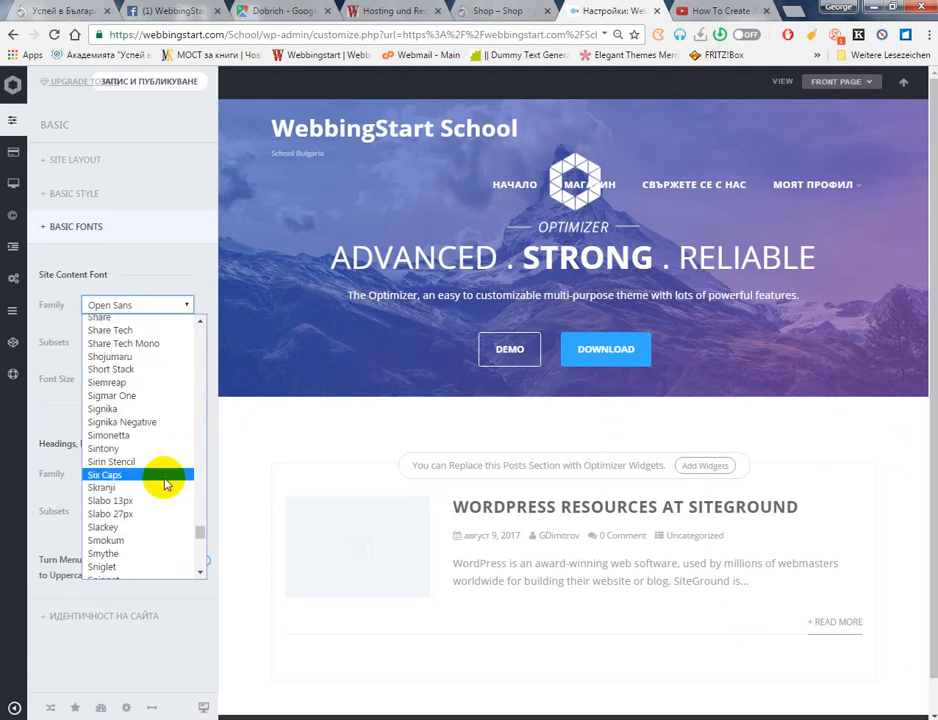
scroll(166, 485, down, 5)
scroll(166, 520, down, 3)
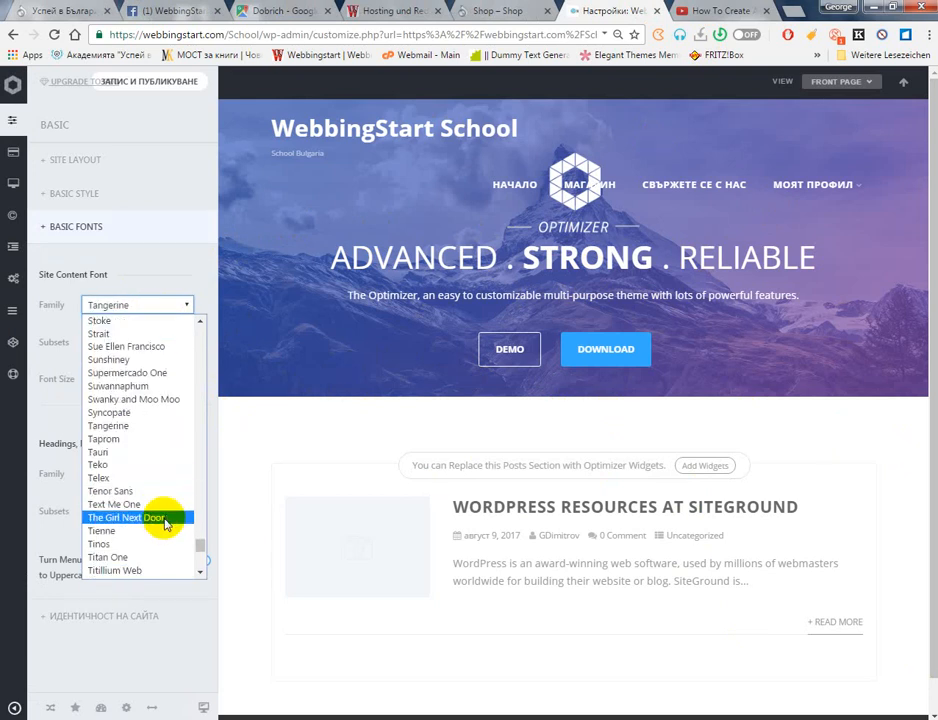
click(166, 518)
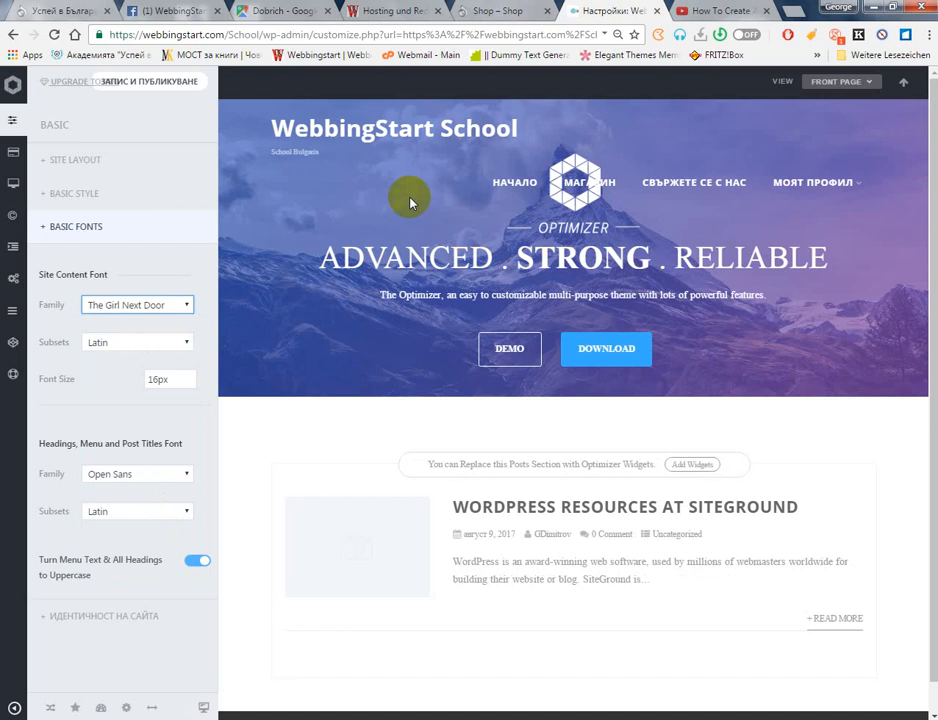
Set the headings, menu and post titles font family to Tangerine
click(168, 484)
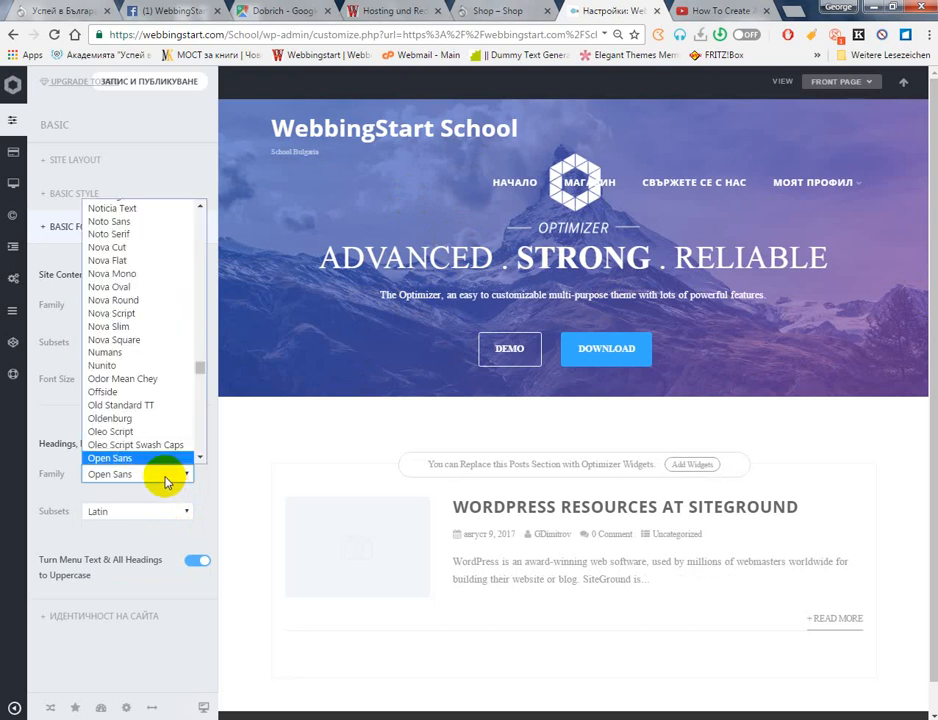
key(t)
click(79, 418)
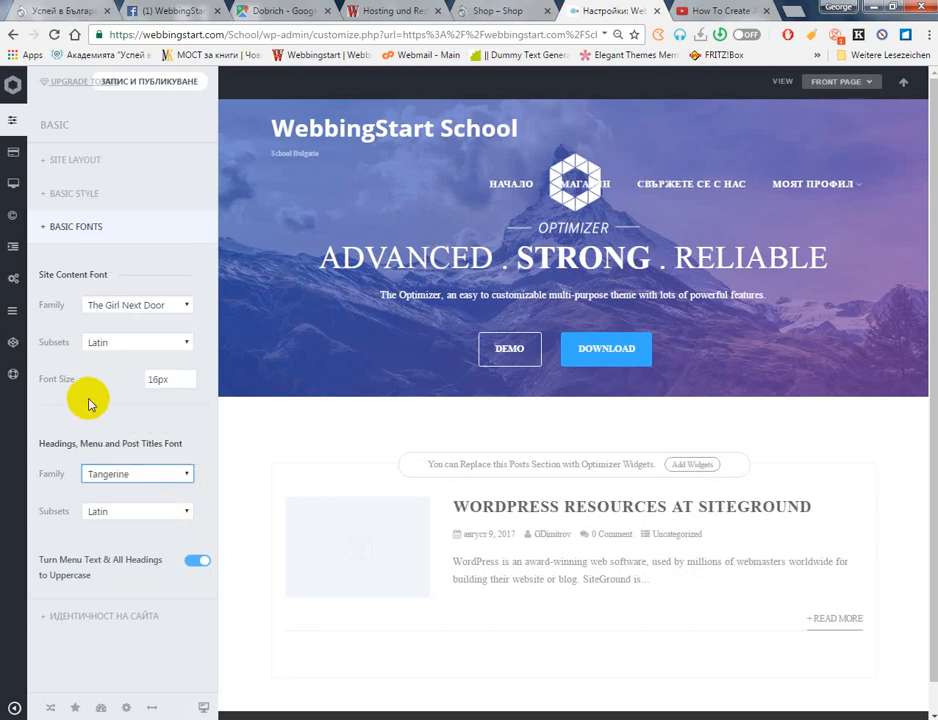
Set the headings, menu and post titles font family to The Girl Next Door
click(180, 480)
scroll(173, 400, down, 4)
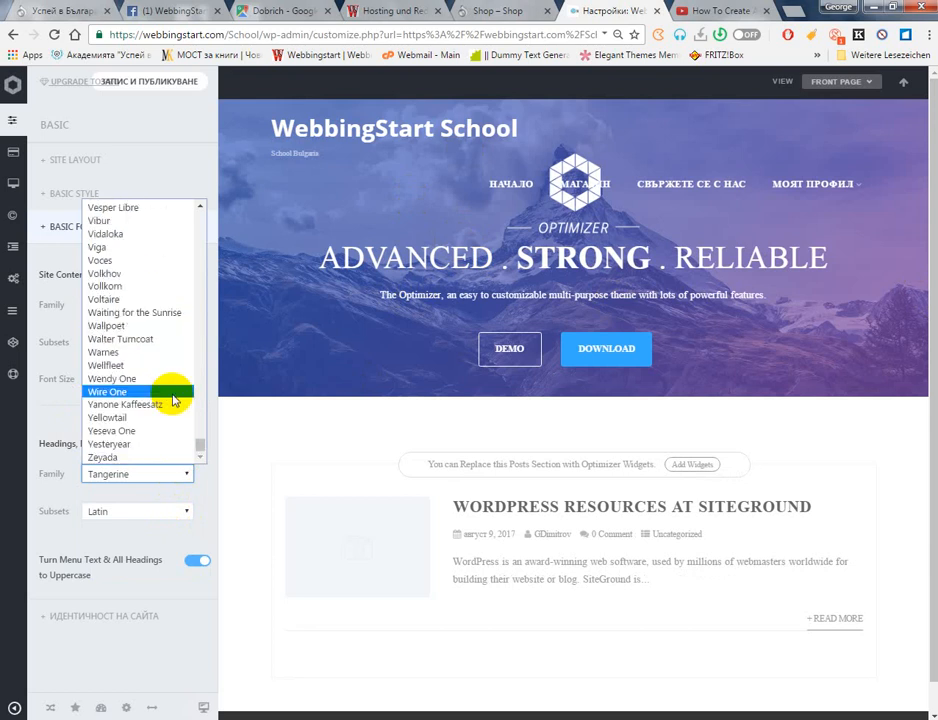
scroll(173, 400, up, 4)
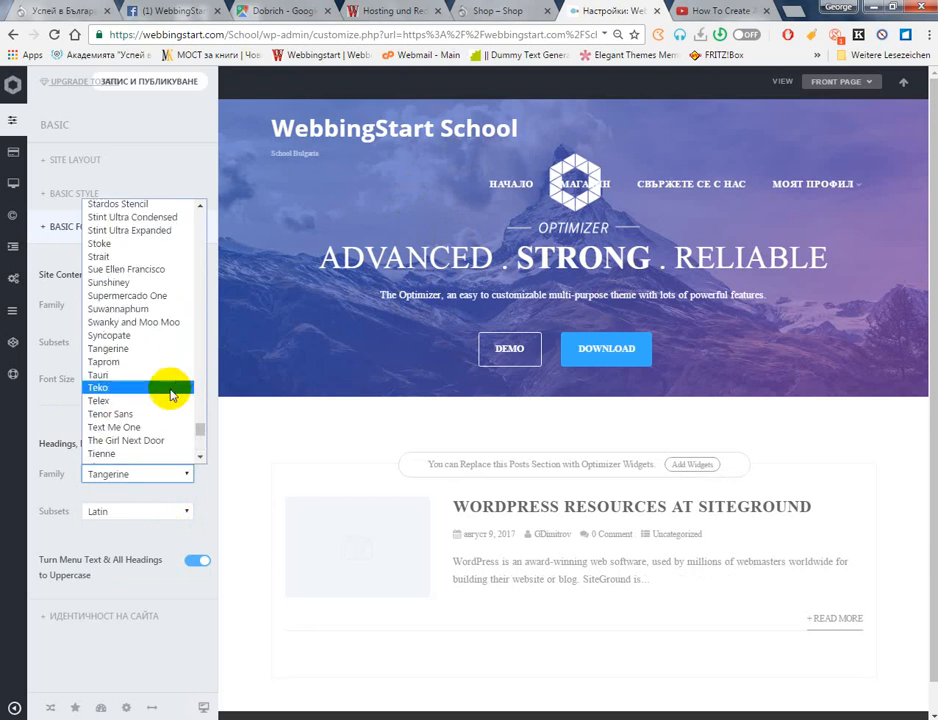
scroll(153, 245, up, 3)
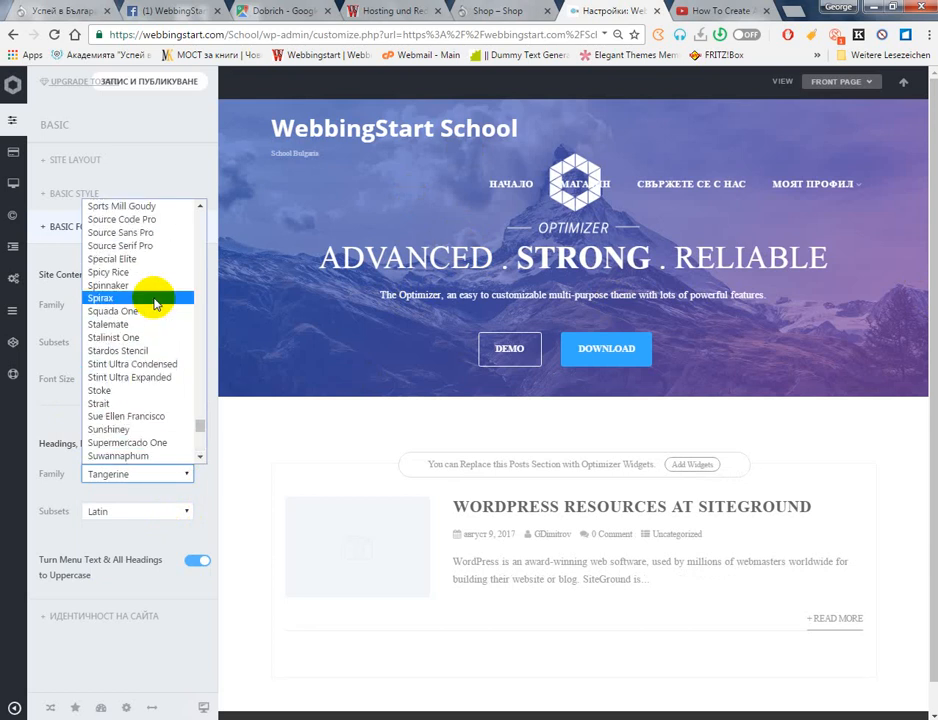
scroll(155, 250, down, 1)
scroll(139, 399, down, 4)
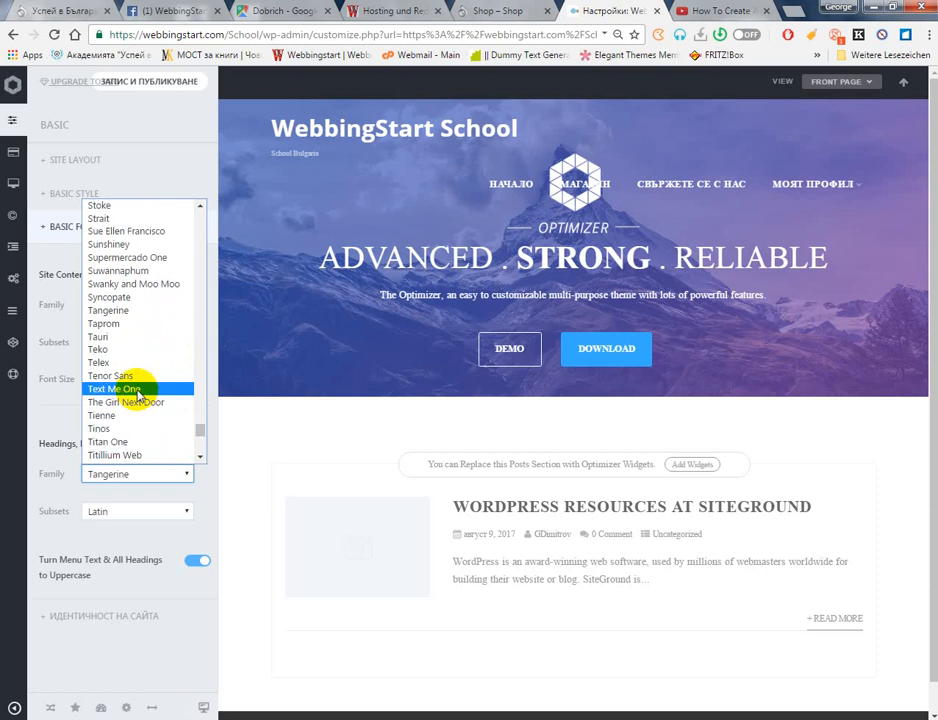
click(140, 401)
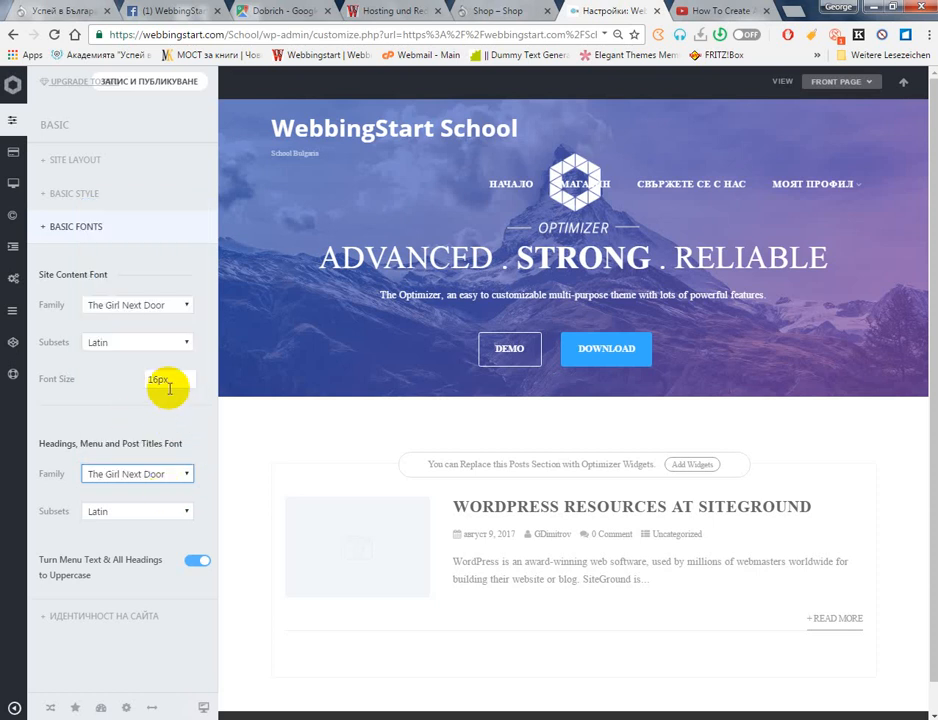
Open the site content font size for editing and close the basic font settings
double_click(155, 378)
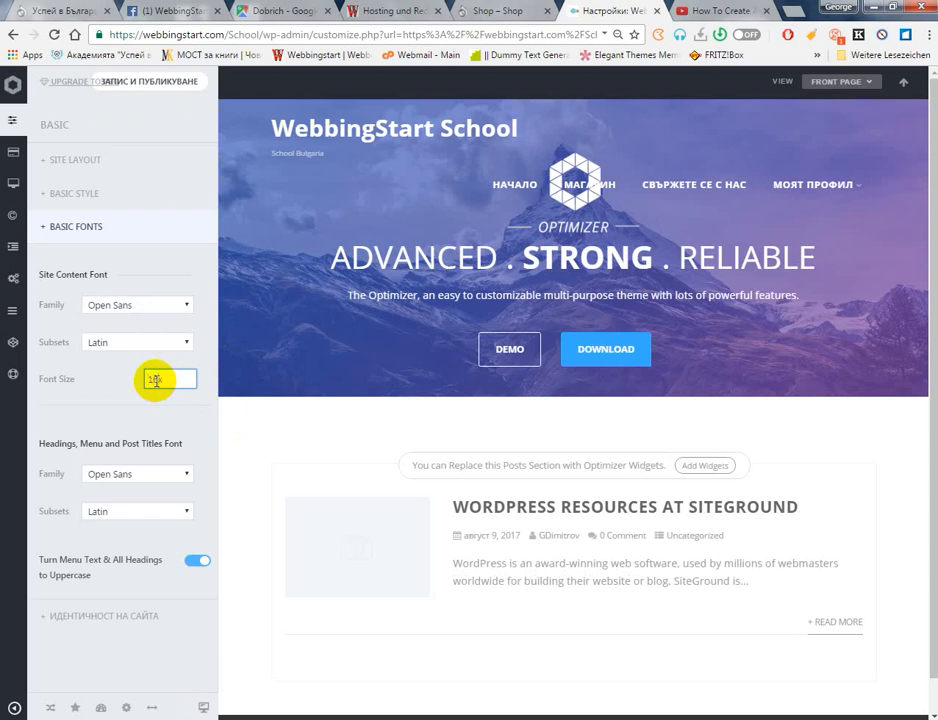
click(45, 226)
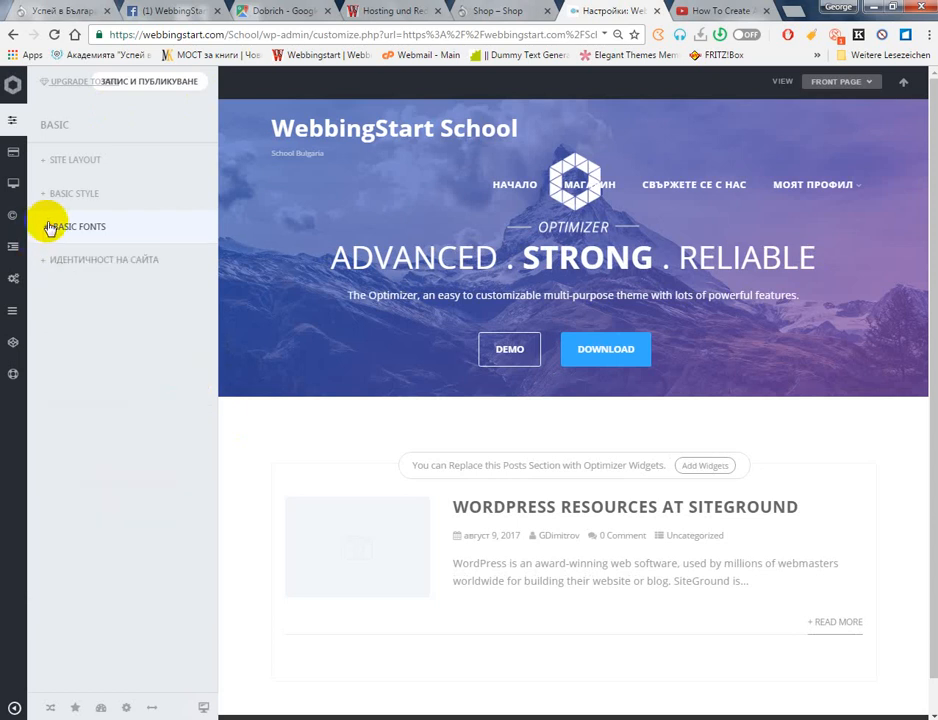
Examine the transparency and color options of the header, and the site title and logo settings
click(22, 155)
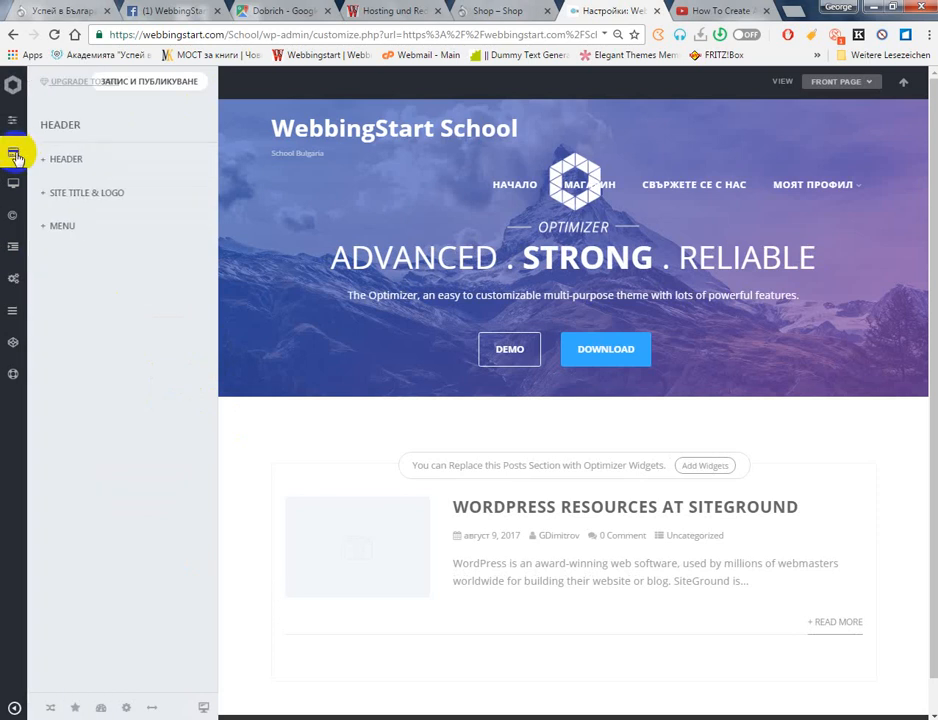
click(90, 166)
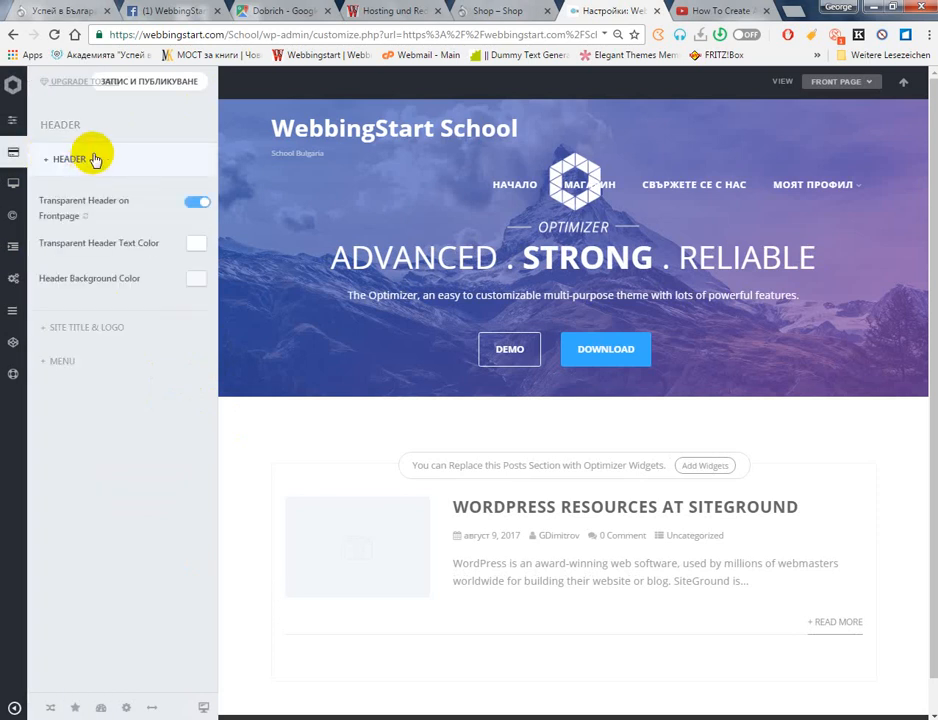
click(91, 159)
click(93, 193)
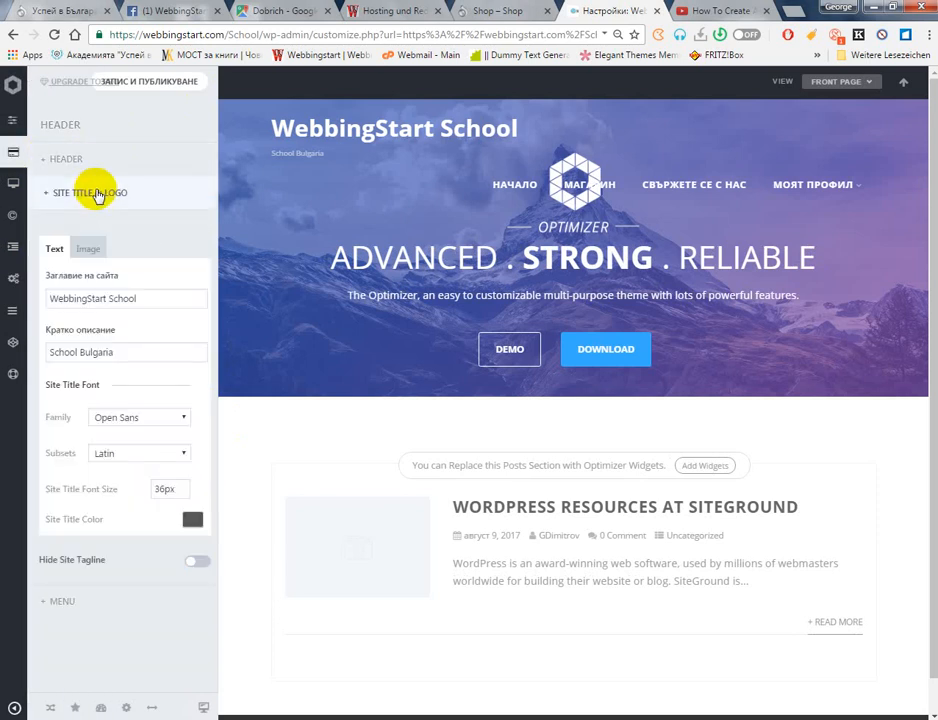
click(98, 195)
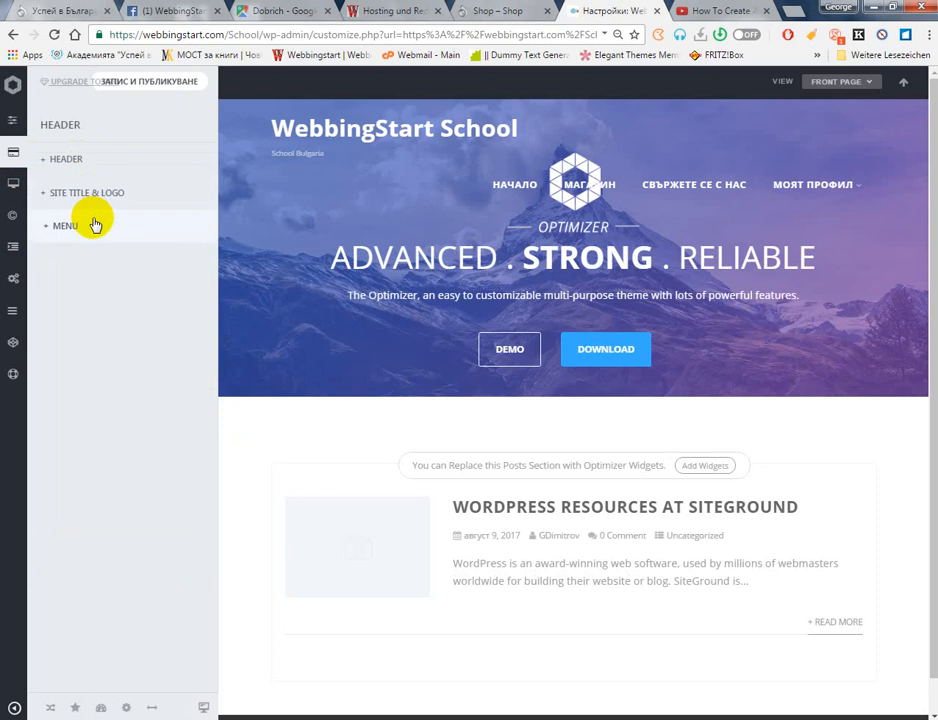
click(38, 182)
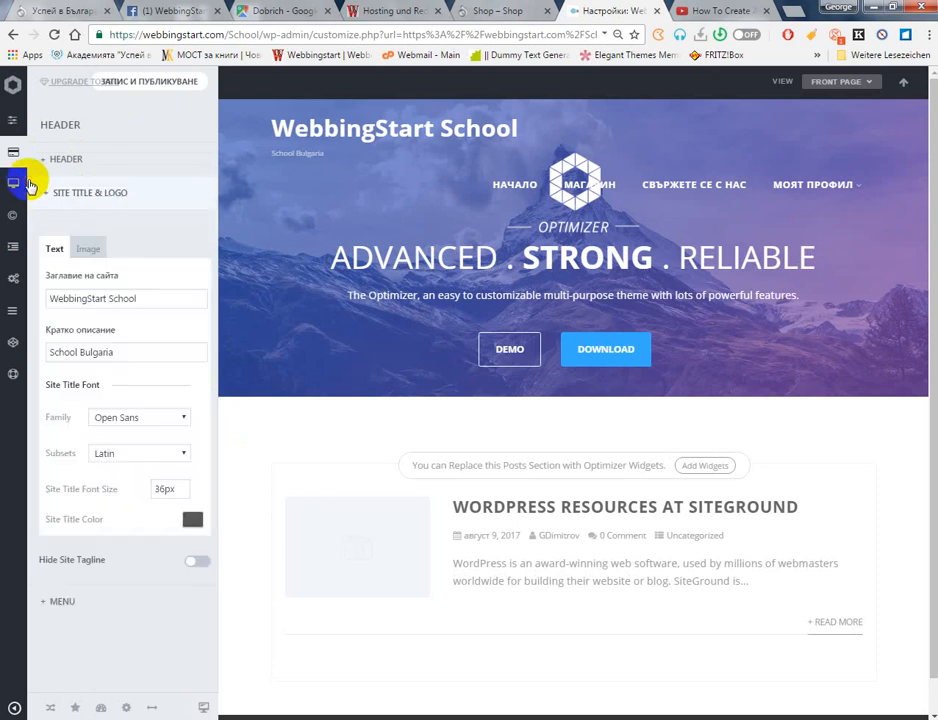
Set the front page static slide's background image to the uploaded newstyle-live-8775.jpg
click(22, 186)
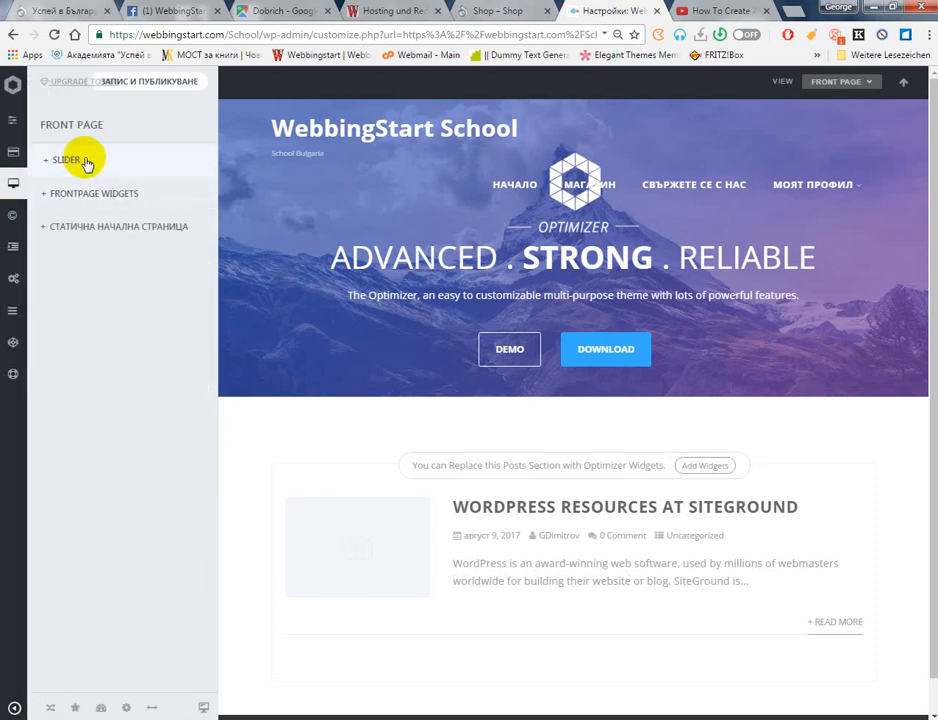
click(87, 163)
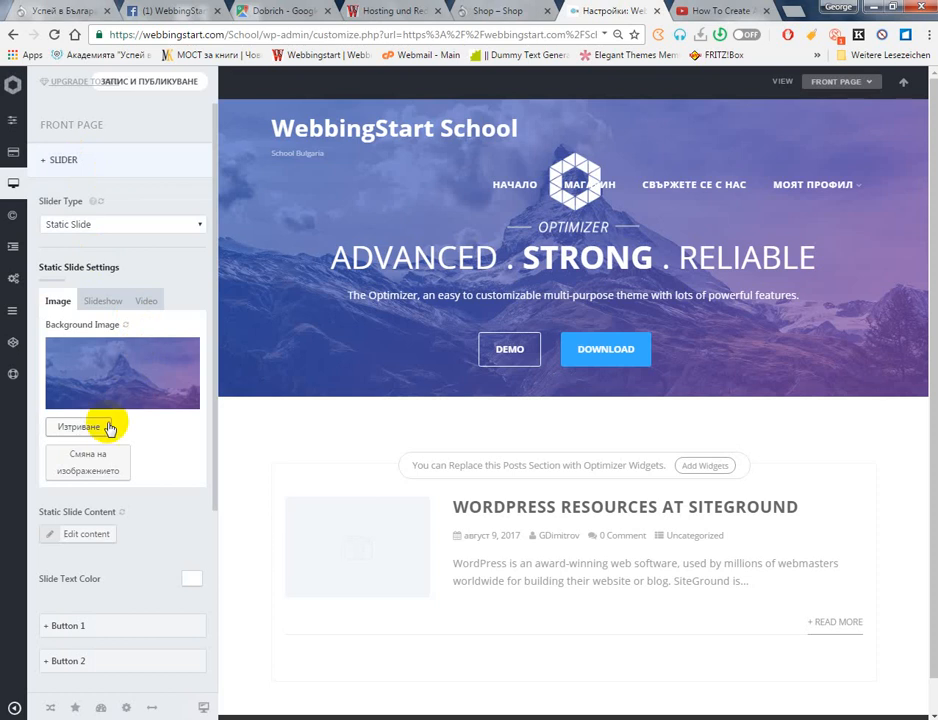
click(107, 458)
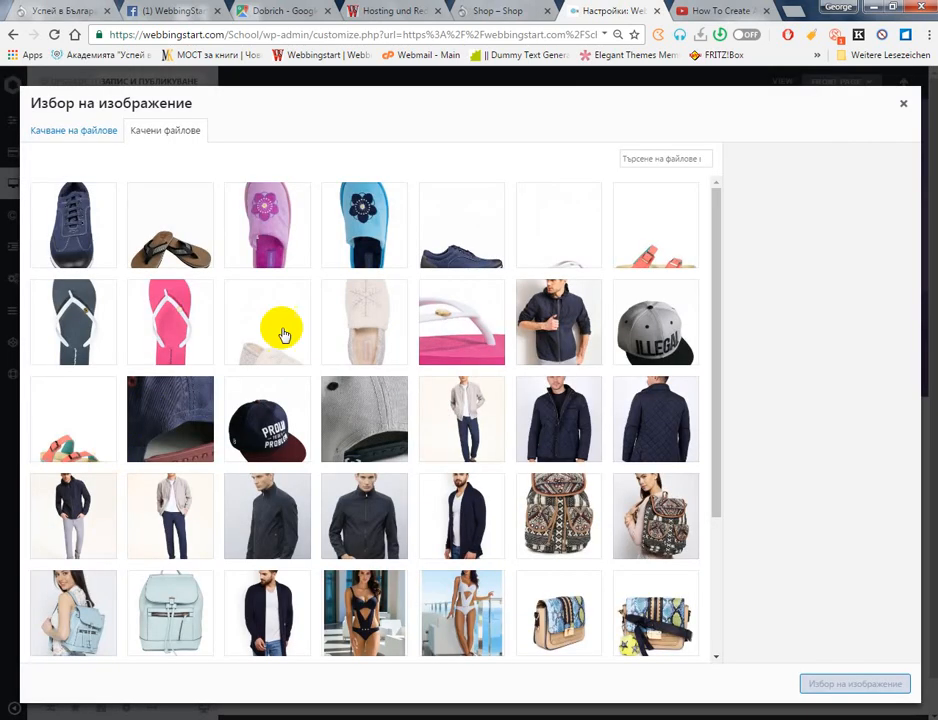
scroll(522, 290, down, 3)
click(570, 515)
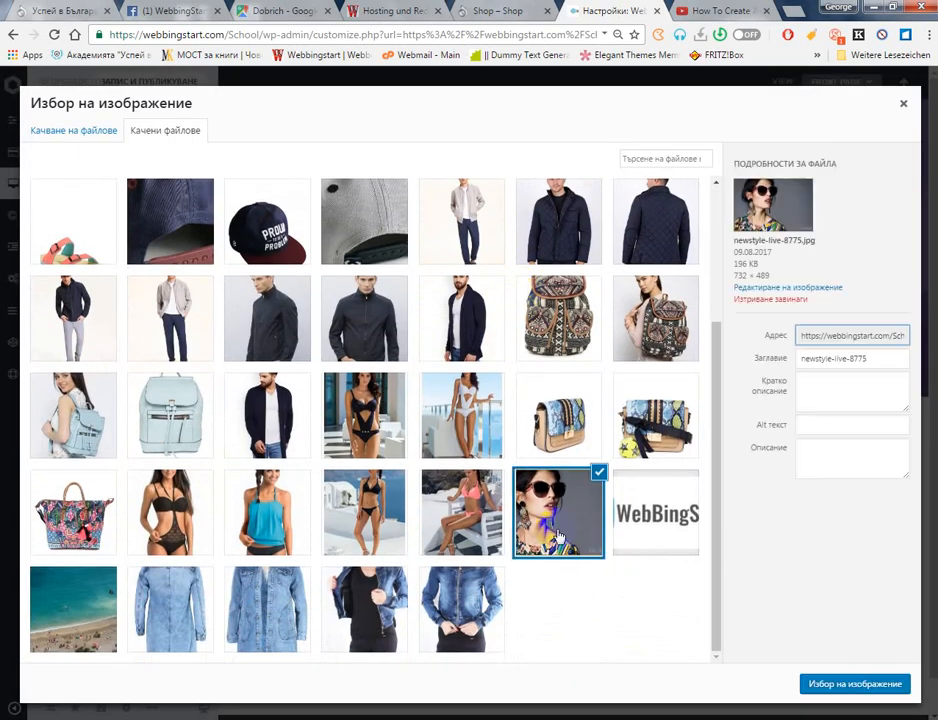
click(852, 684)
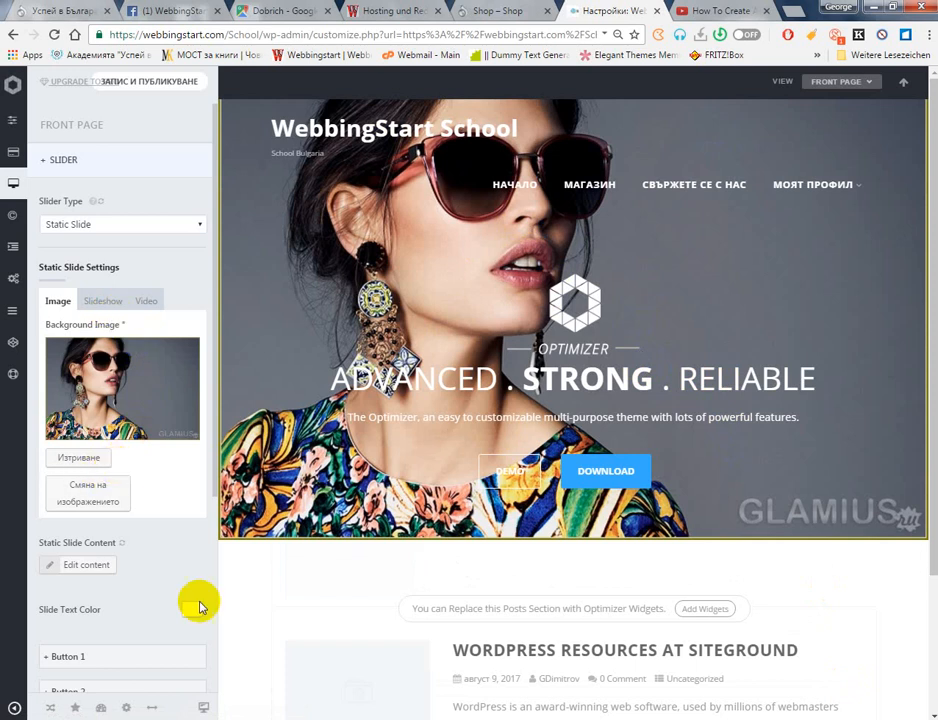
Try adjusting the slider content box width and the content box vertical position
scroll(132, 446, down, 2)
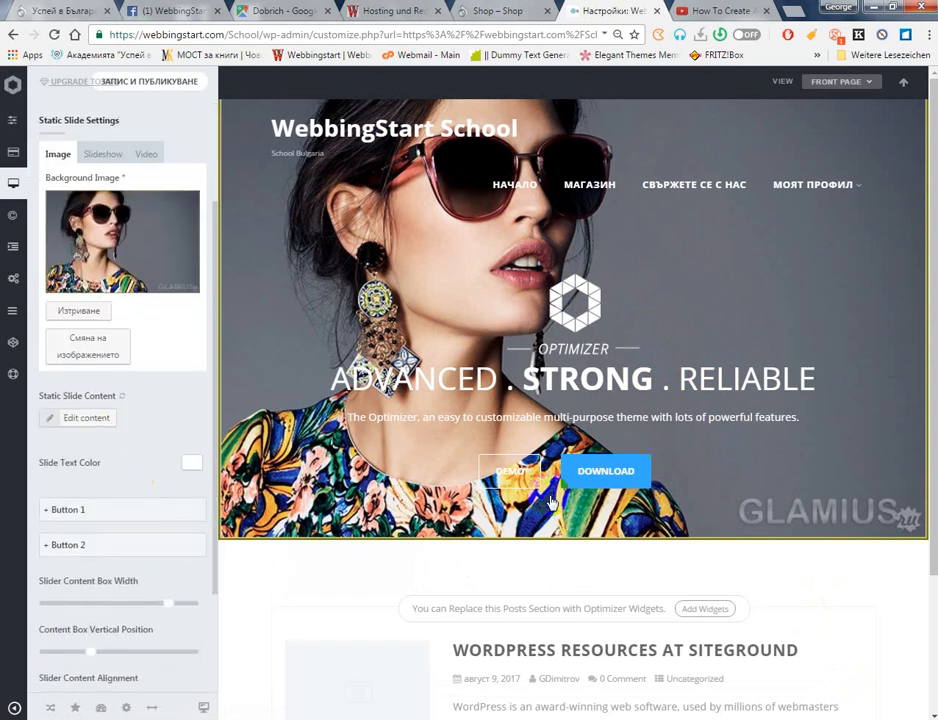
click(167, 603)
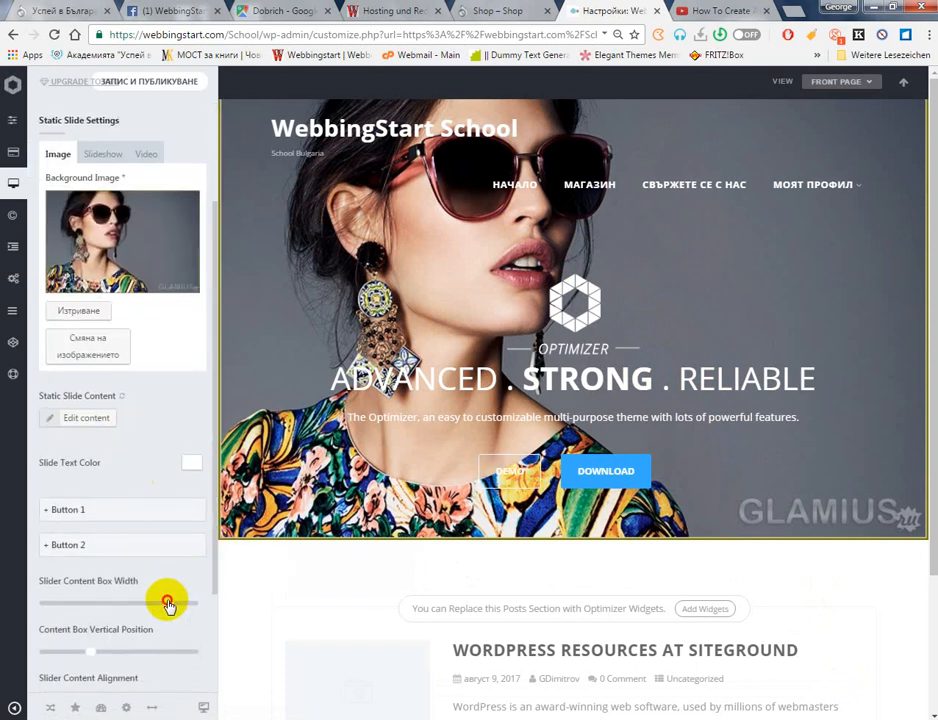
mouse_move(167, 603)
mouse_down()
mouse_move(130, 605)
mouse_move(183, 607)
mouse_up()
mouse_move(91, 652)
mouse_down()
mouse_move(188, 651)
mouse_move(91, 652)
mouse_up()
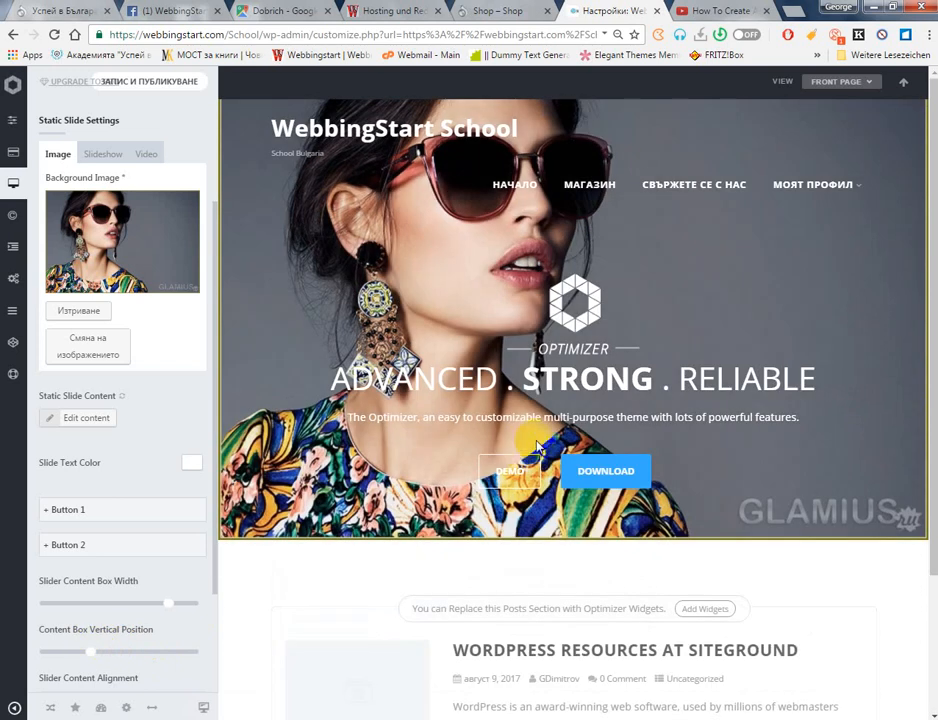
Replace the text of the slide's Button 1 with "Пазаравай Сега"
click(118, 508)
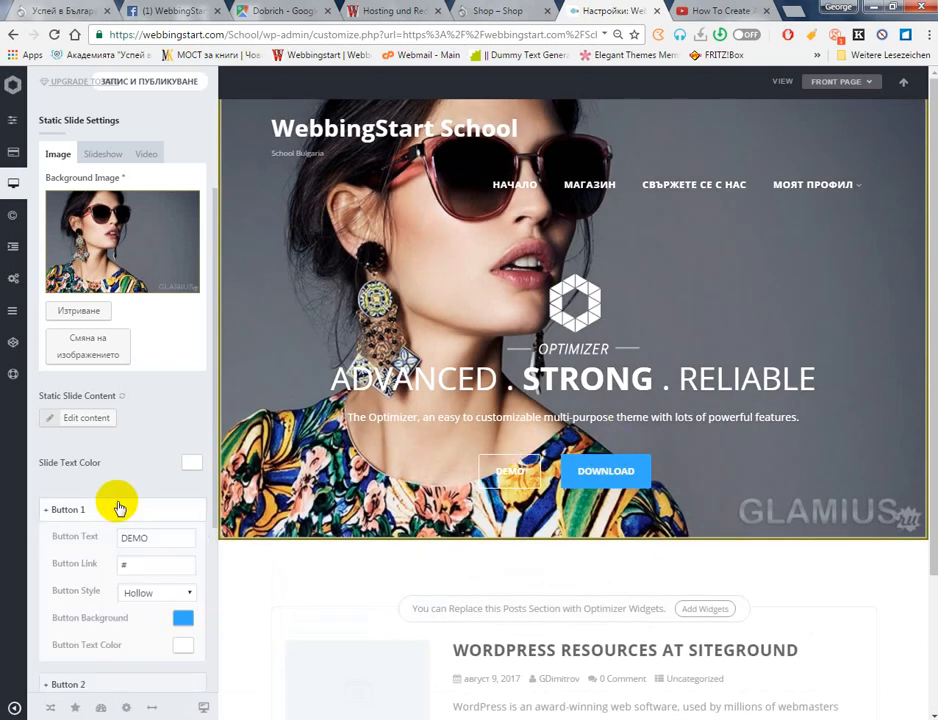
drag(183, 540, 88, 540)
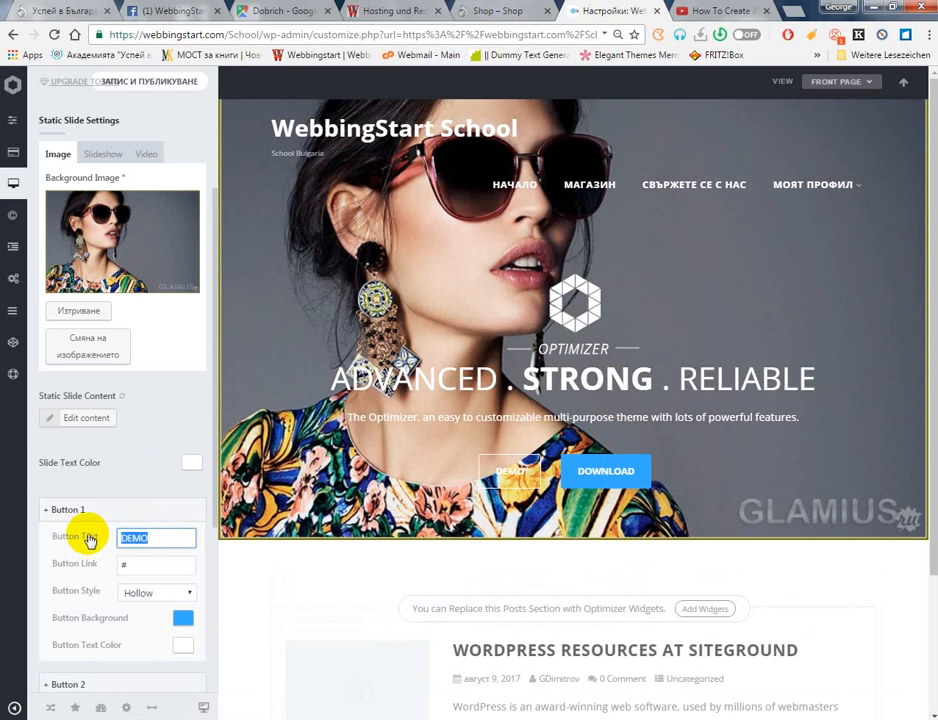
key(BackSpace)
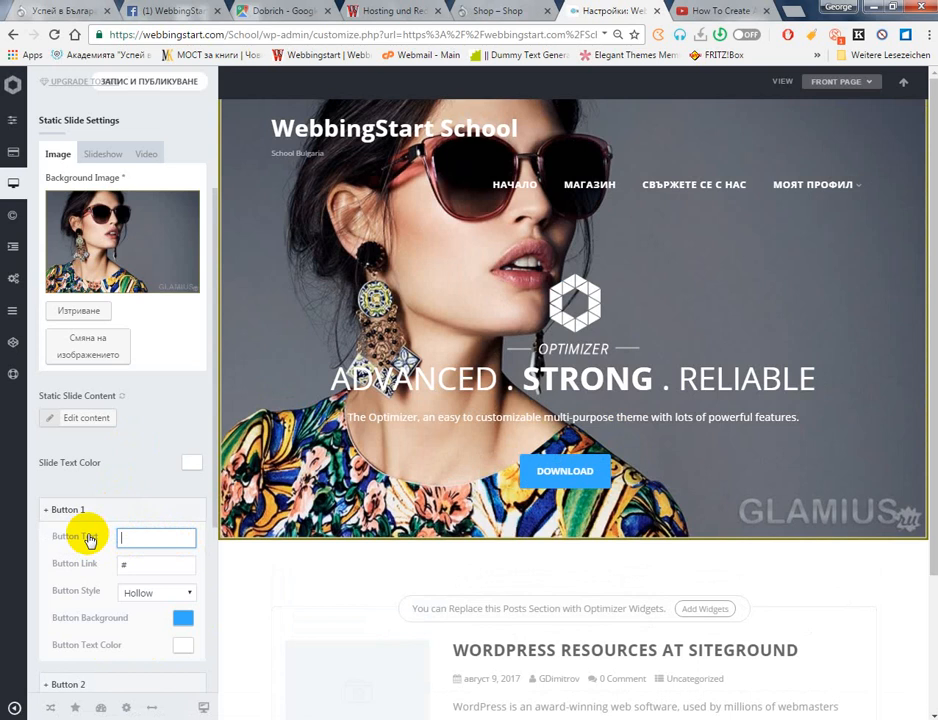
text(P)
key(BackSpace)
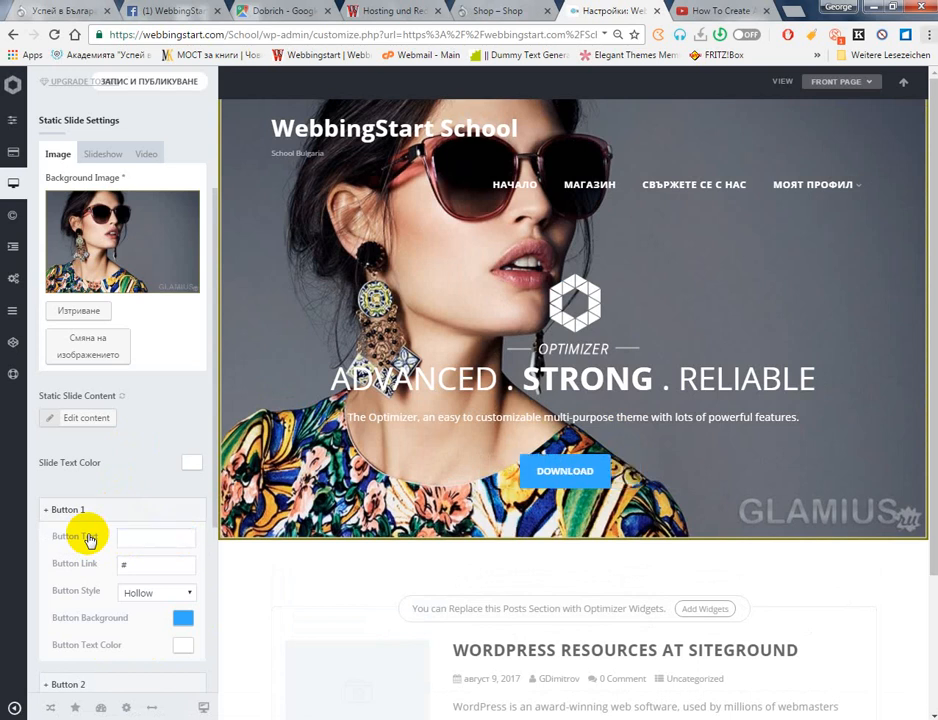
click(88, 540)
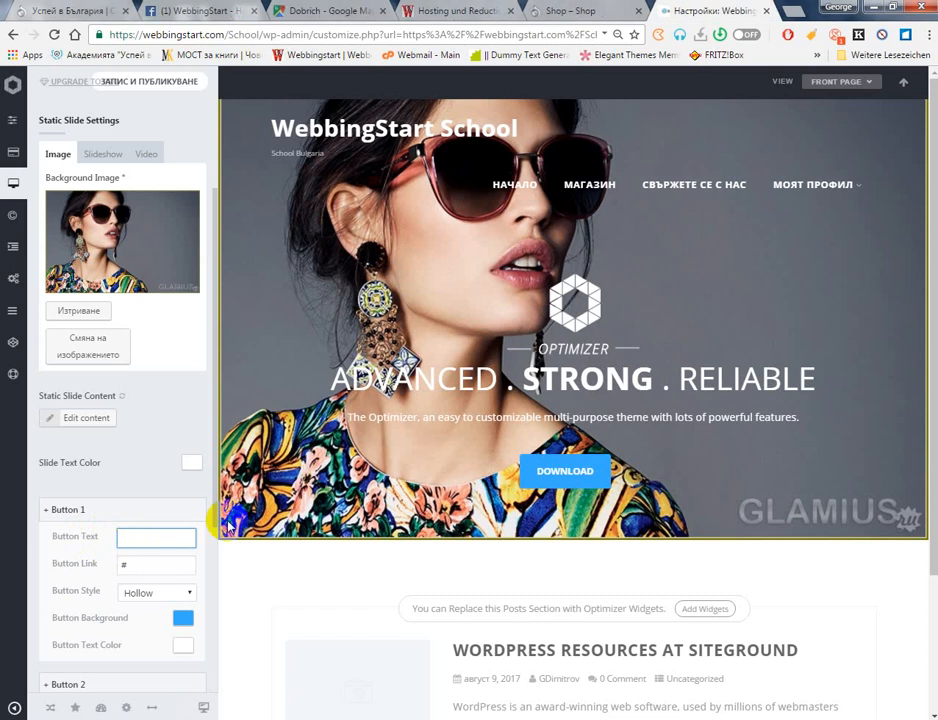
text(П)
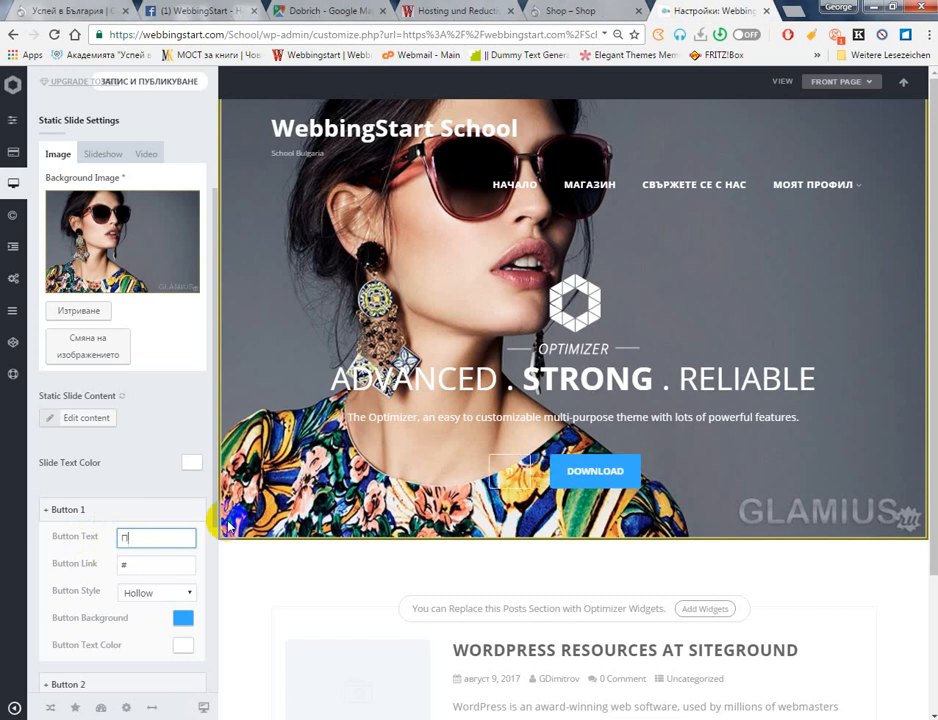
text(азарава)
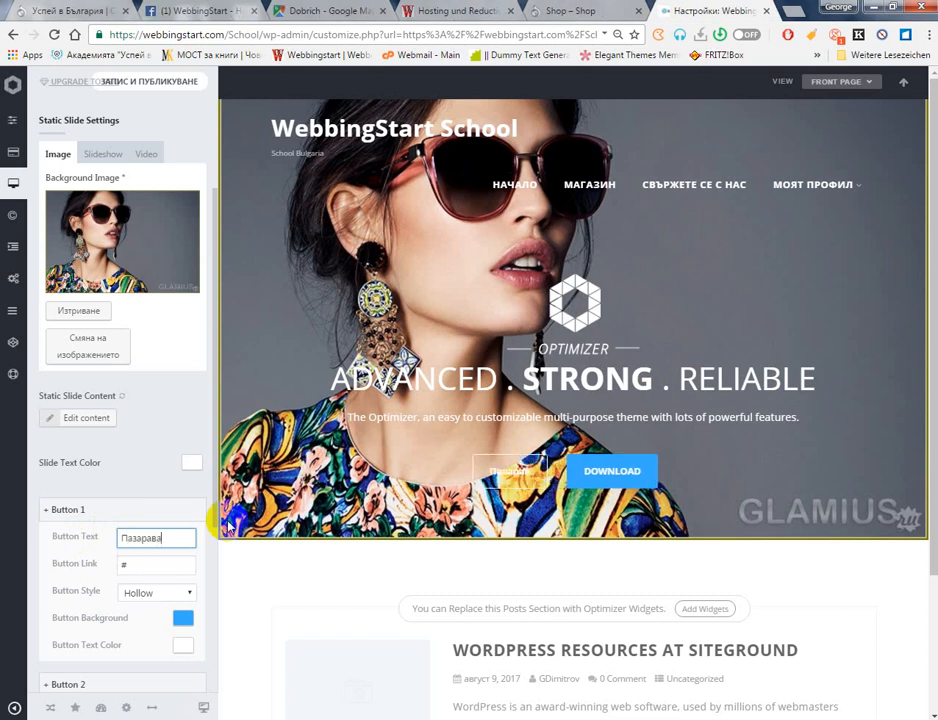
text(й Сега,)
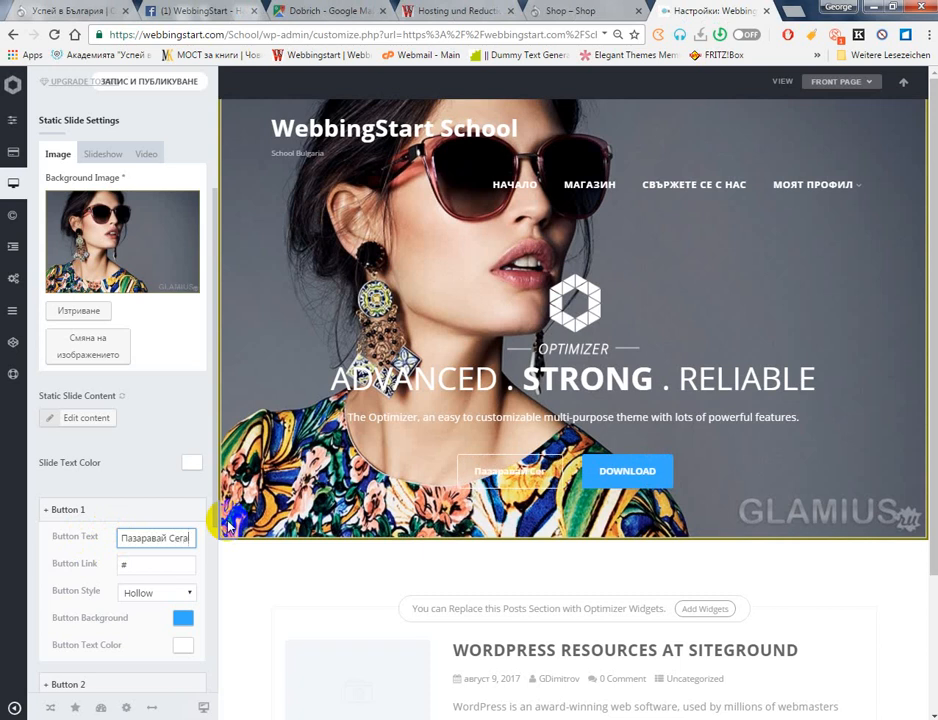
Correct the spelling of Button 1's text to "Пазарувай Сега"
triple_click(189, 538)
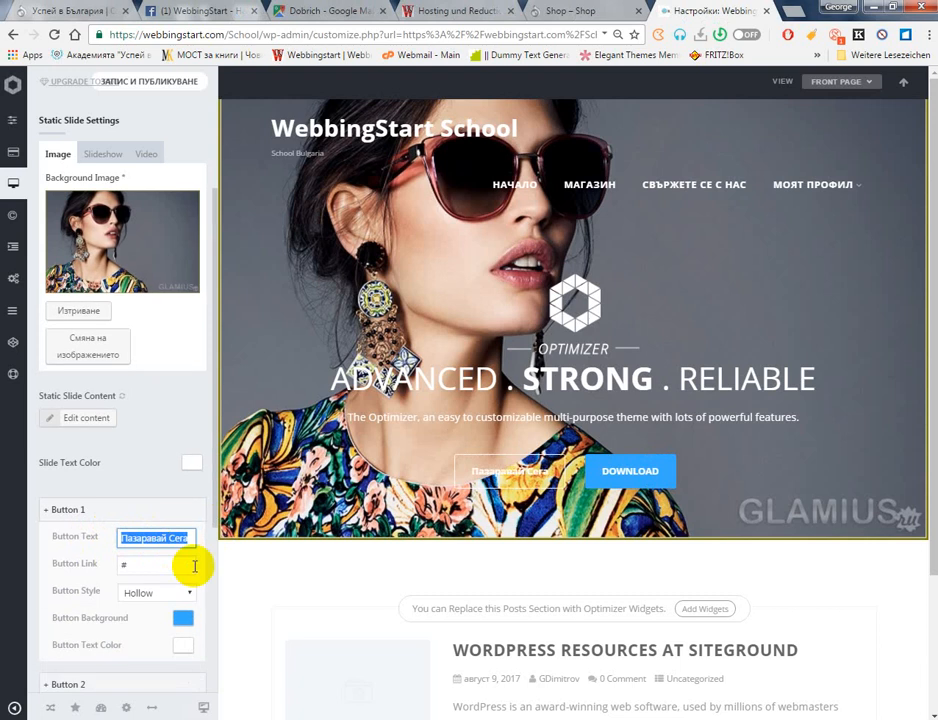
click(161, 526)
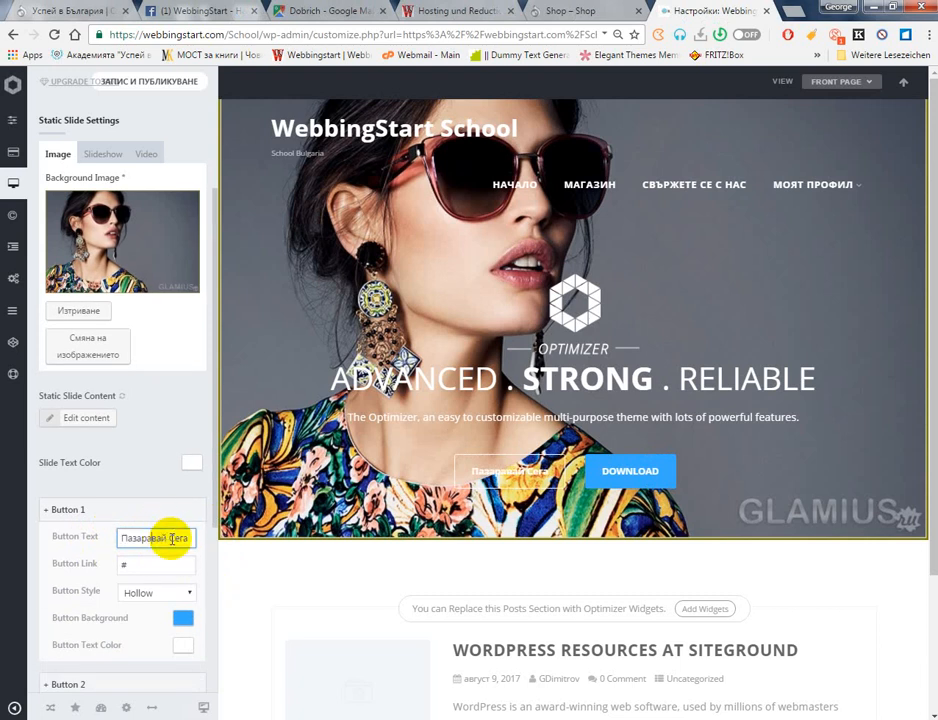
key(BackSpace)
text(у)
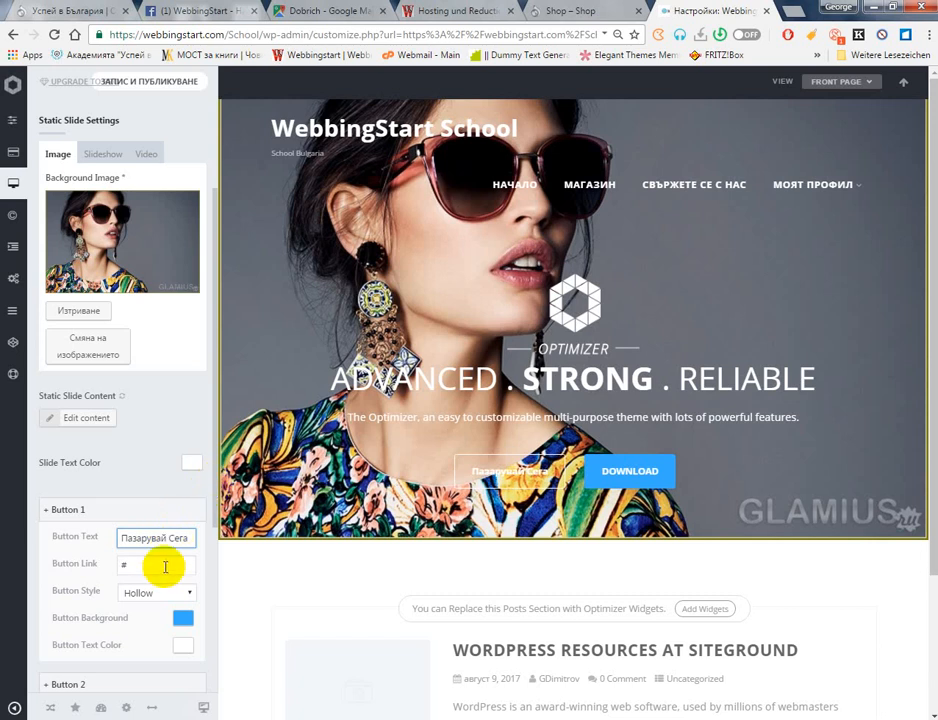
Try the Flat (Big) and Flat button styles on Button 1
double_click(165, 566)
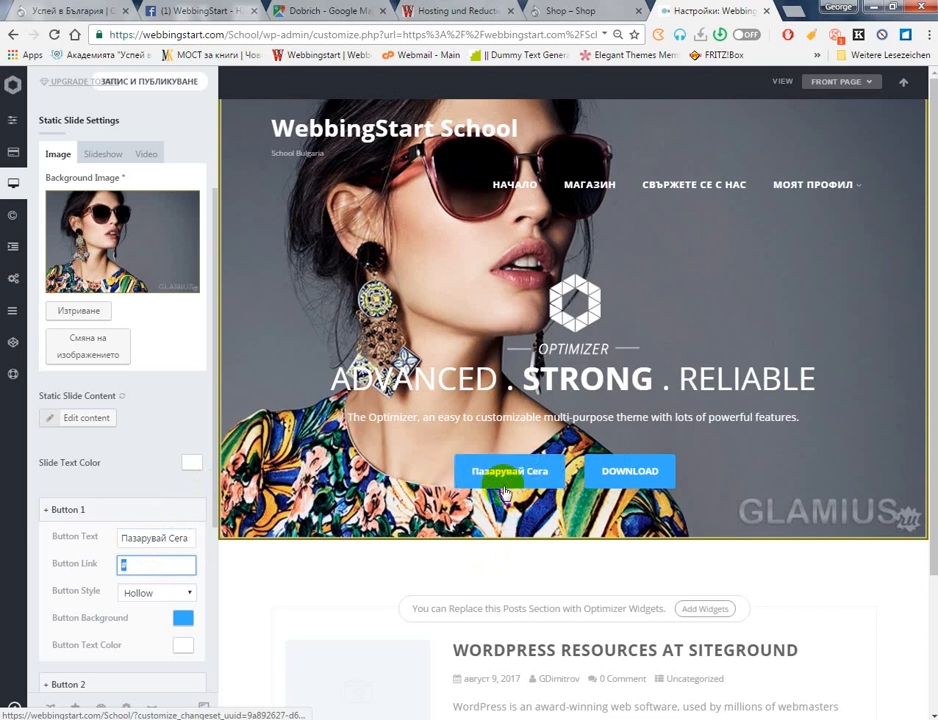
scroll(155, 593, down, 1)
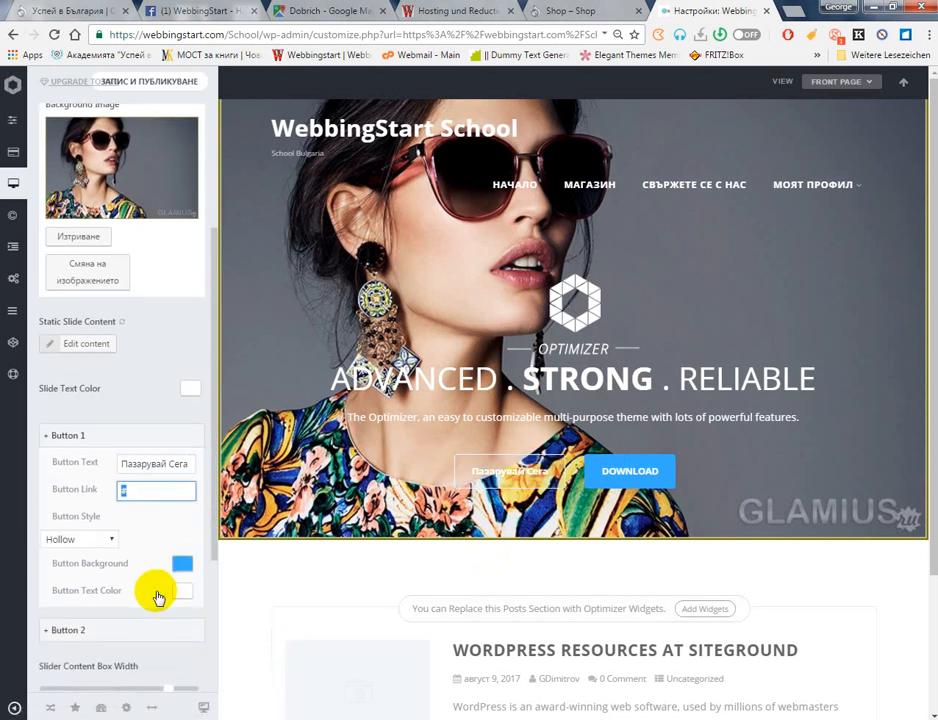
click(133, 520)
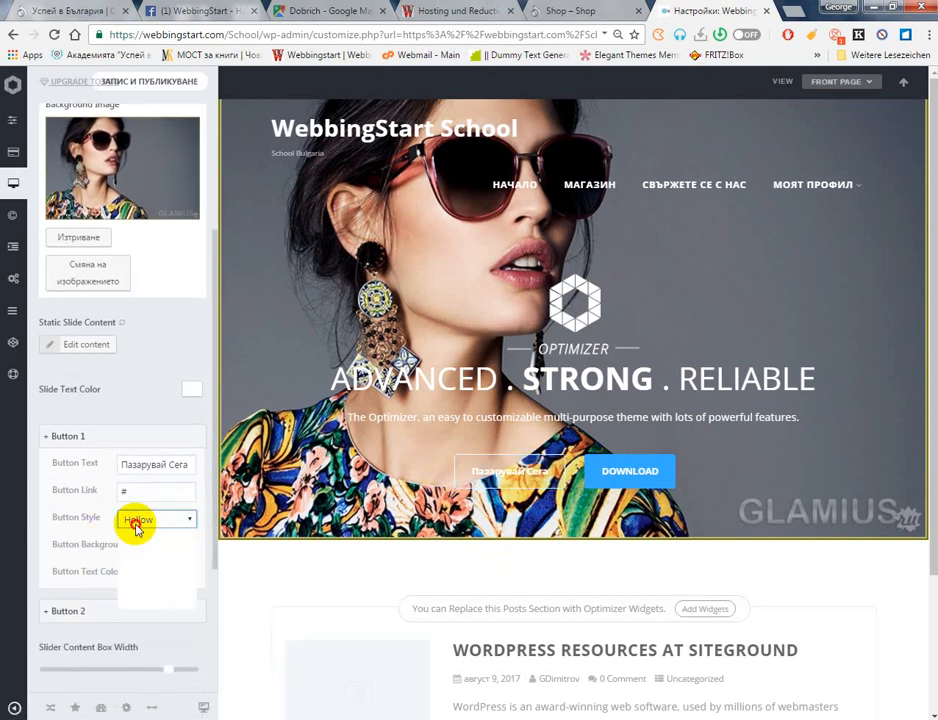
click(143, 549)
click(145, 520)
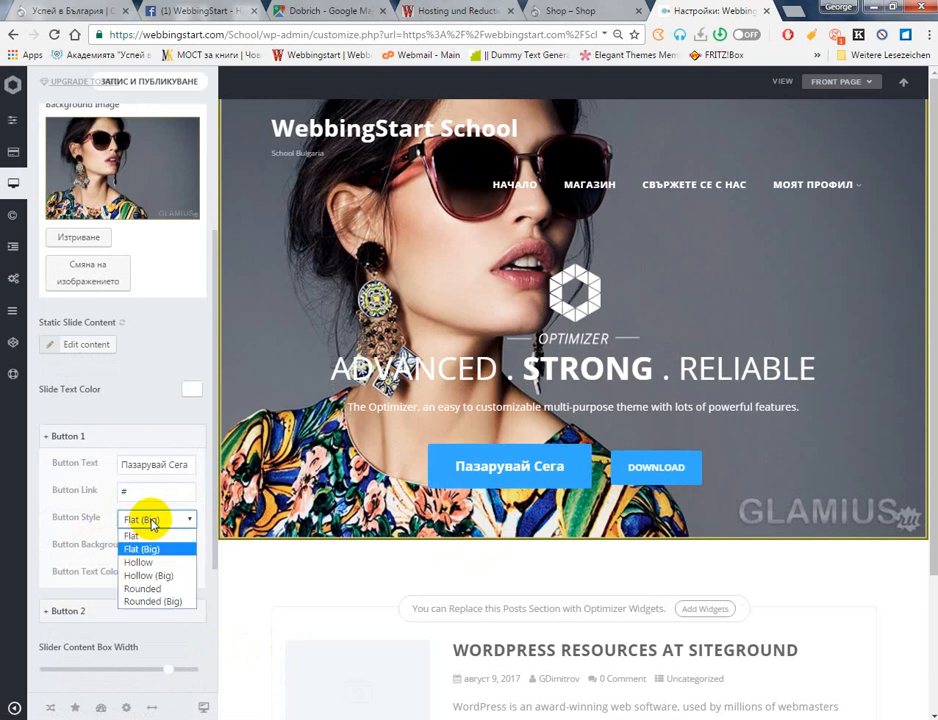
click(155, 536)
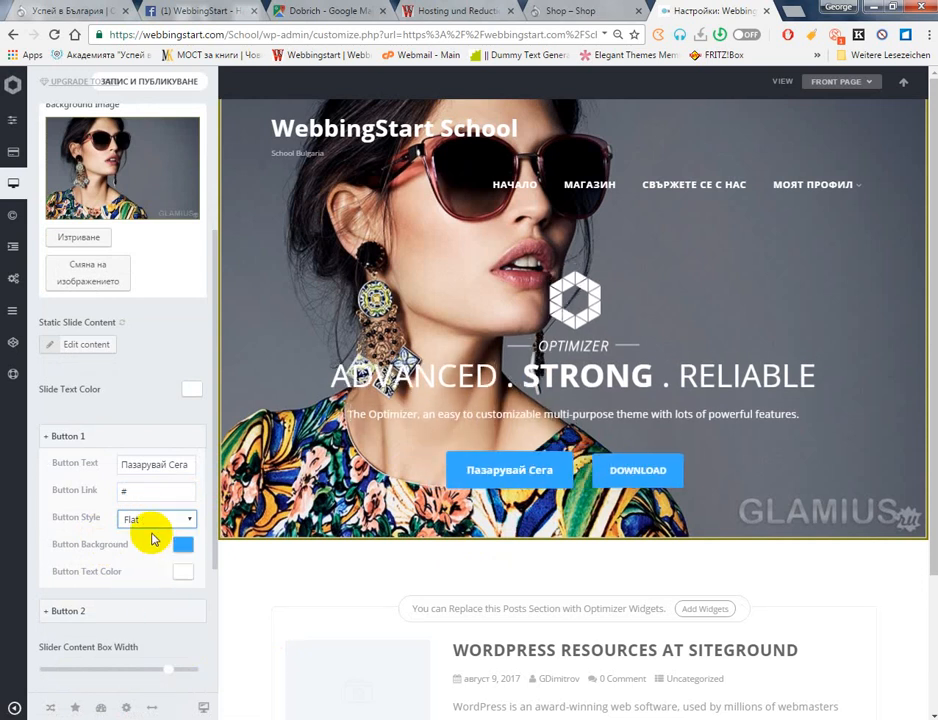
Set Button 1's style to Rounded (Big) and its background to the red preset color #dd3333
click(162, 520)
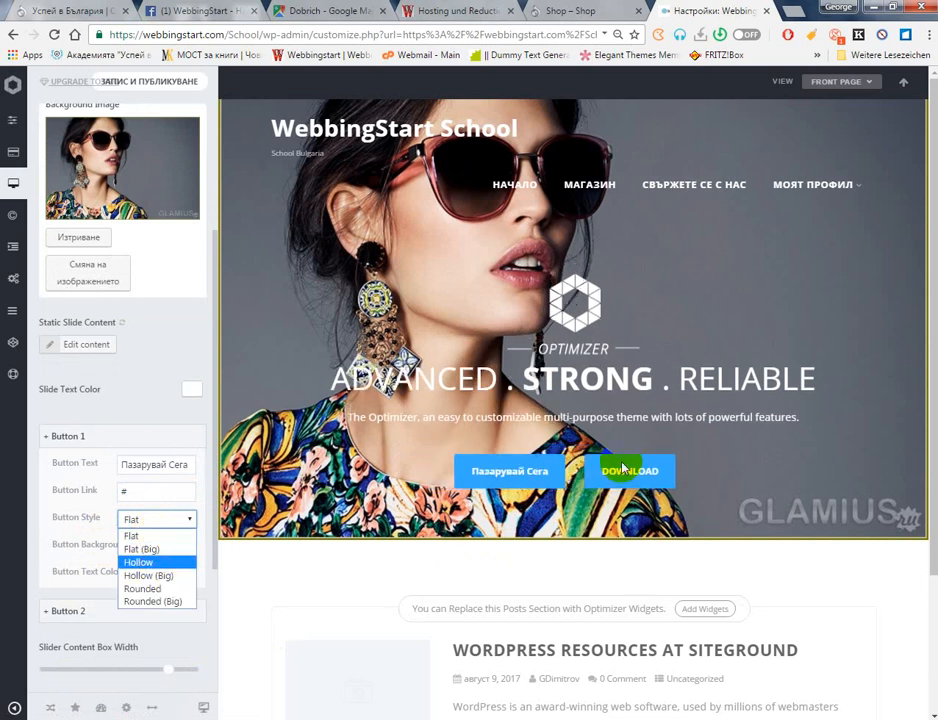
click(180, 601)
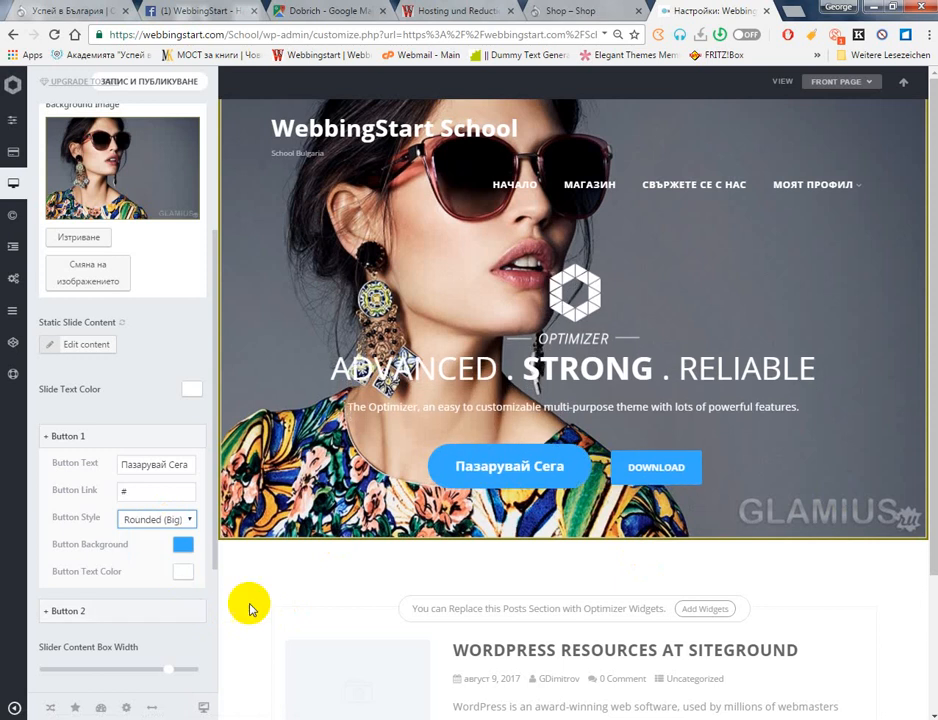
click(182, 544)
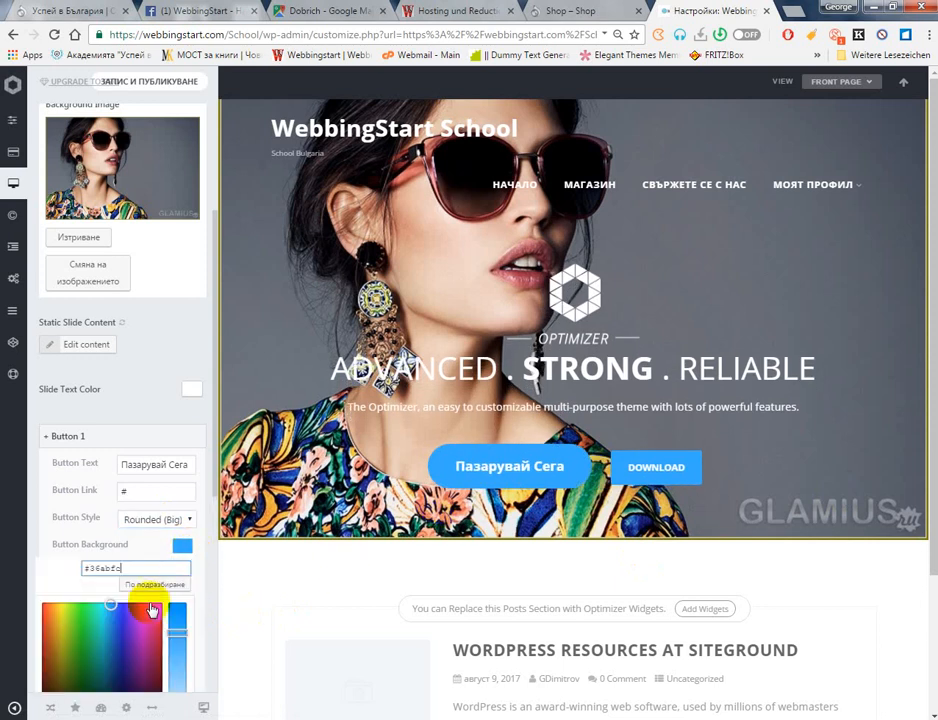
scroll(112, 622, down, 2)
click(74, 586)
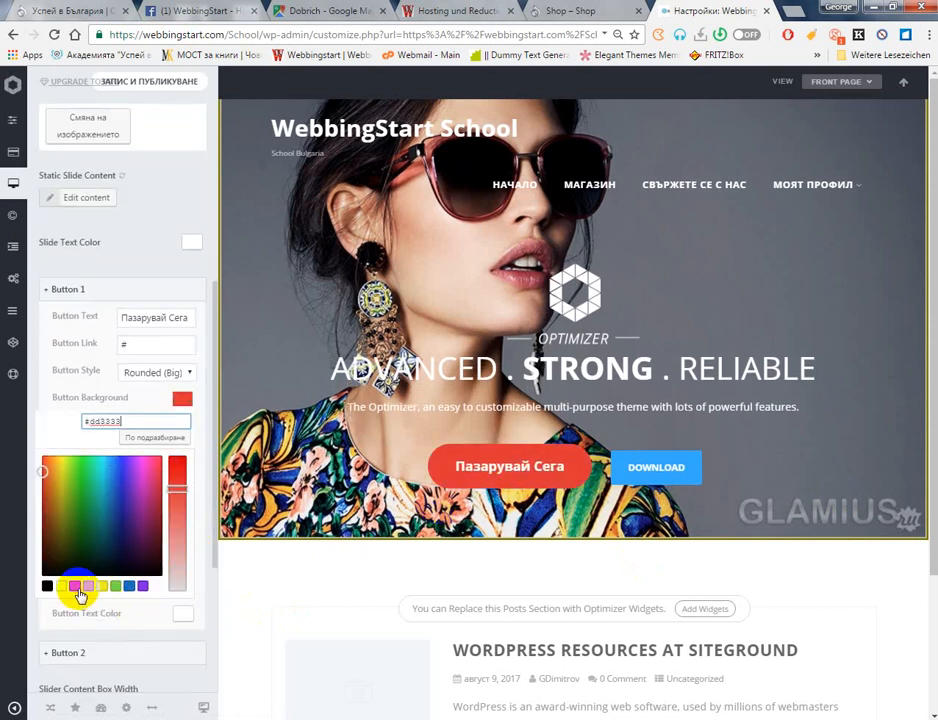
Examine the welcome slide and its two buttons on the ShopDemo1 site, and return to the theme customizer
click(592, 10)
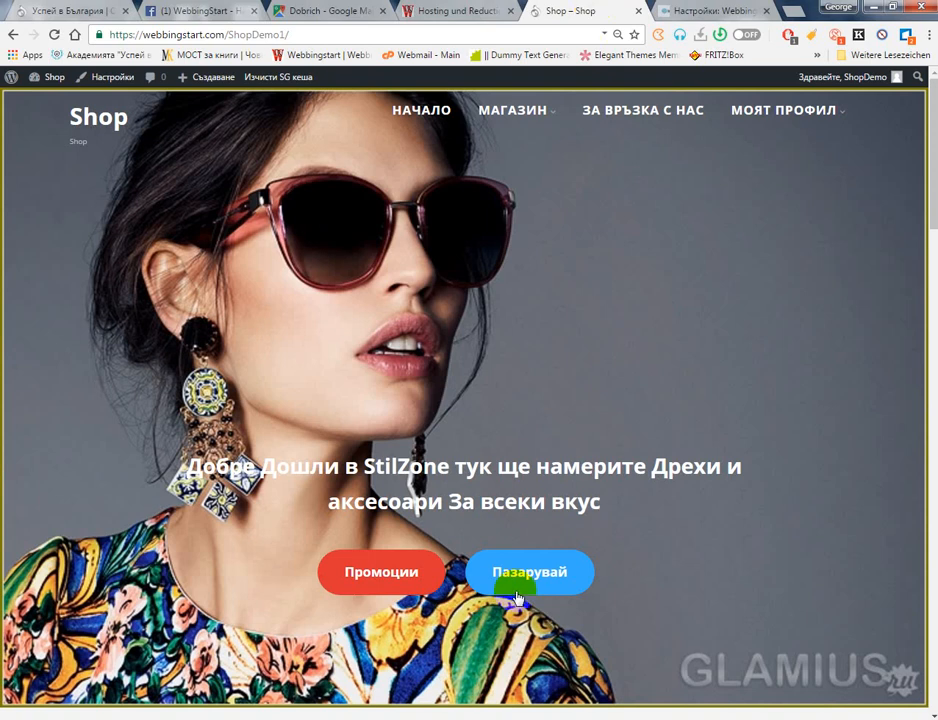
scroll(305, 345, down, 2)
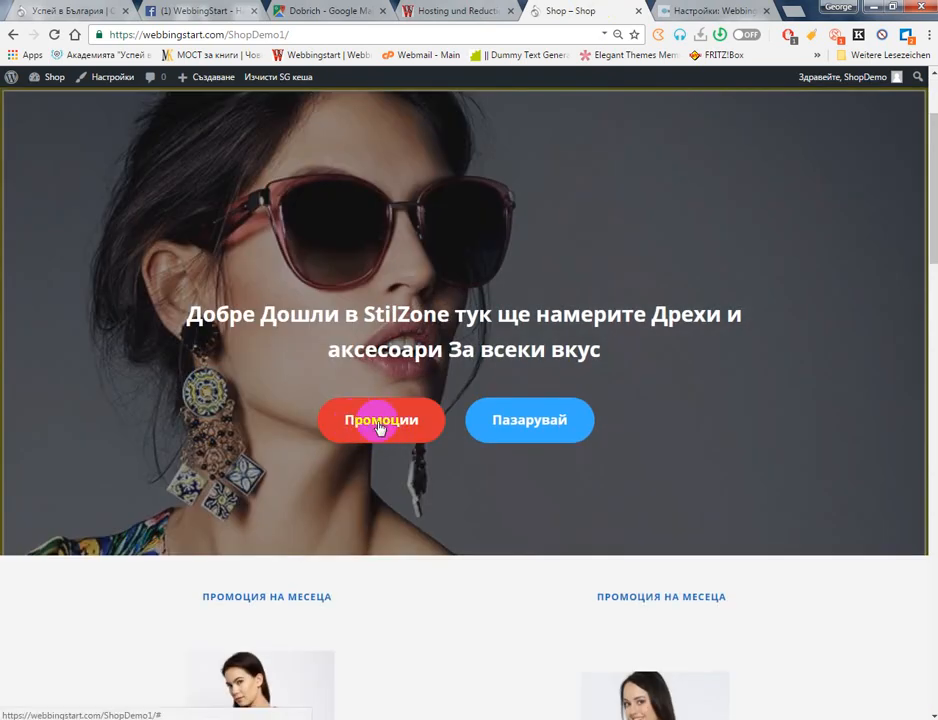
click(702, 10)
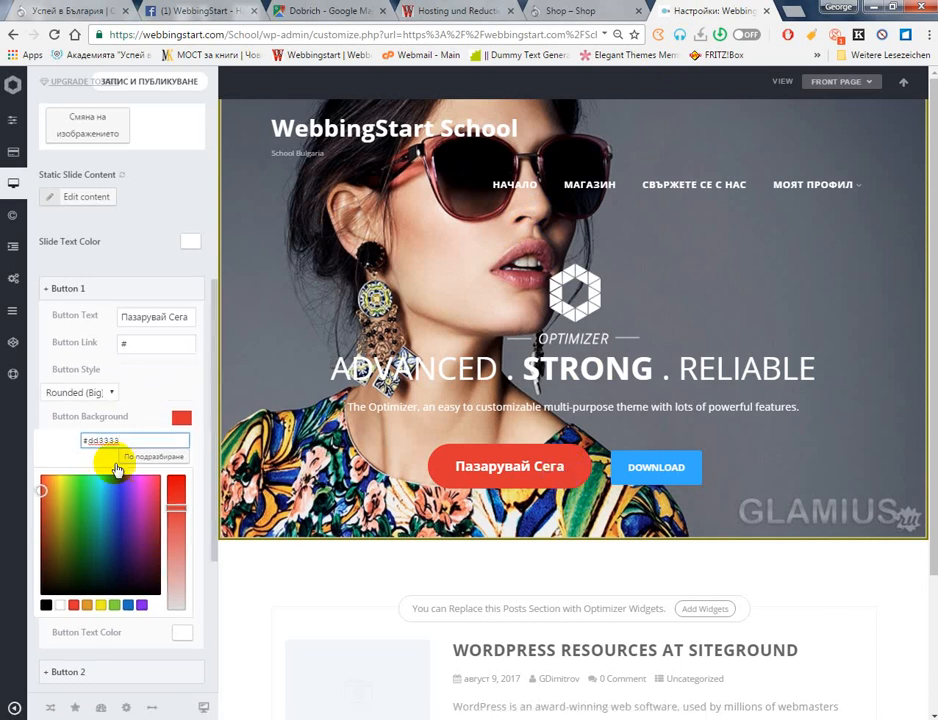
Collapse the Button 1 settings and clear Button 2's text to remove that button from the slide
click(86, 414)
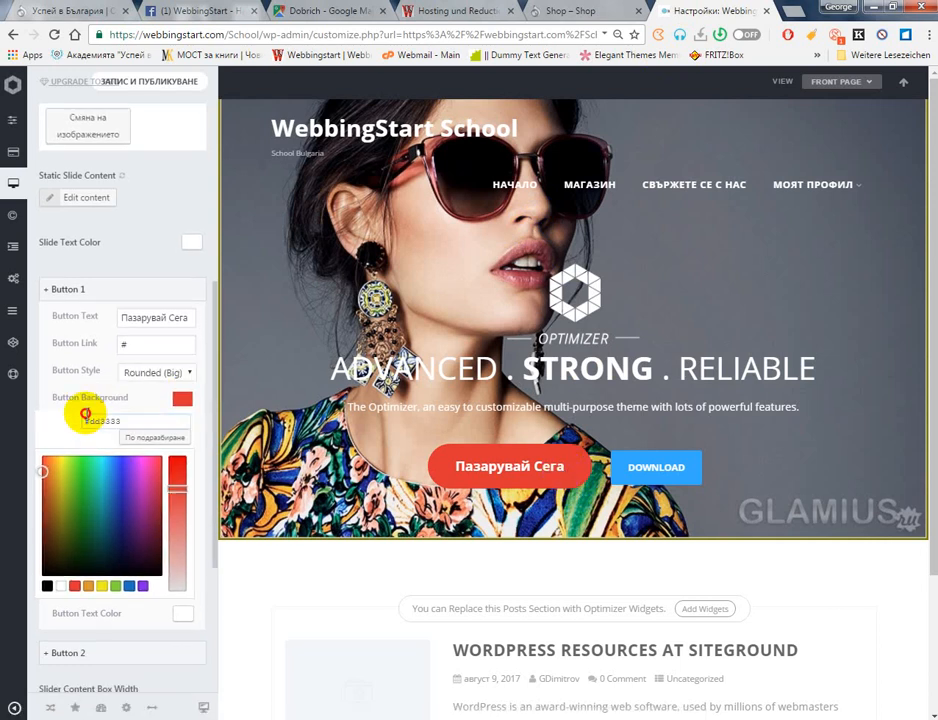
click(92, 300)
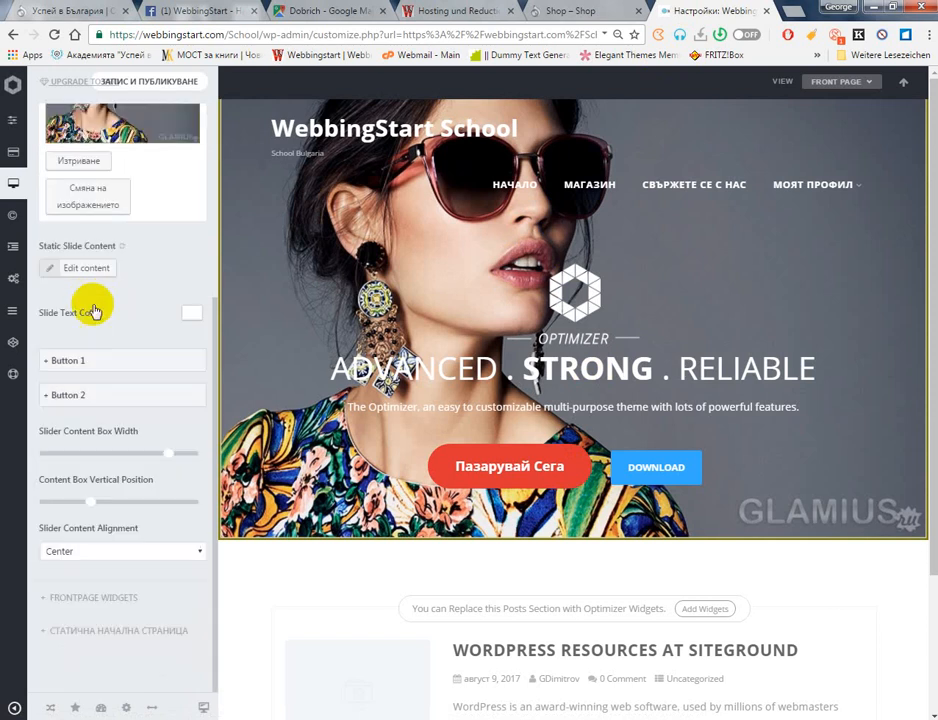
click(105, 390)
drag(185, 427, 3, 446)
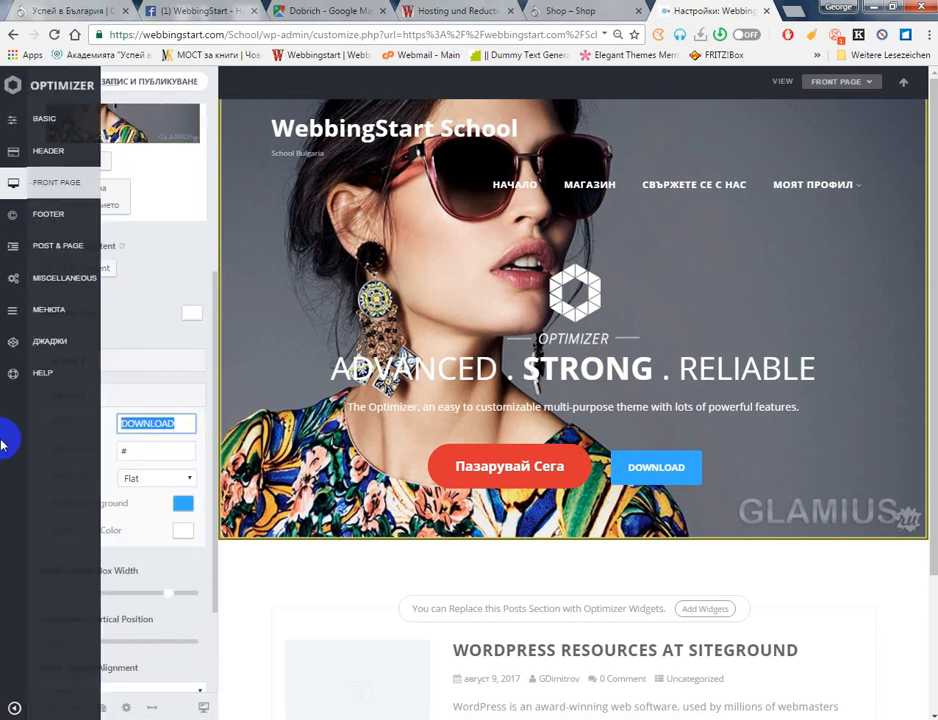
key(BackSpace)
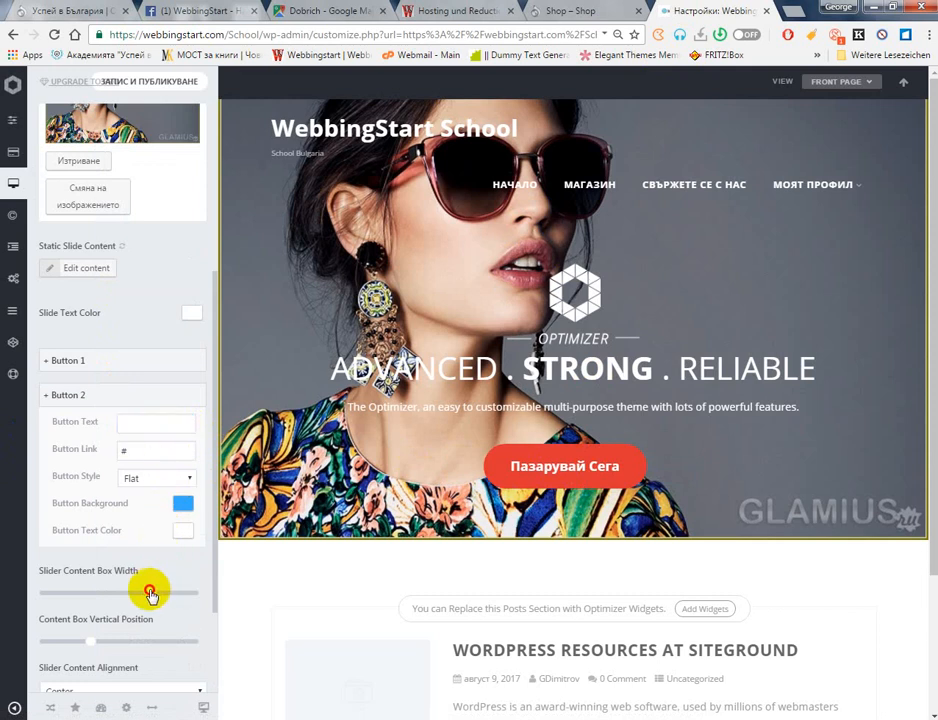
Increase the slider content box width, raise the content's vertical position on the slide, and check the full-width preview
mouse_move(151, 595)
mouse_down()
mouse_move(122, 590)
mouse_move(128, 599)
mouse_move(168, 593)
mouse_up()
drag(92, 648, 121, 641)
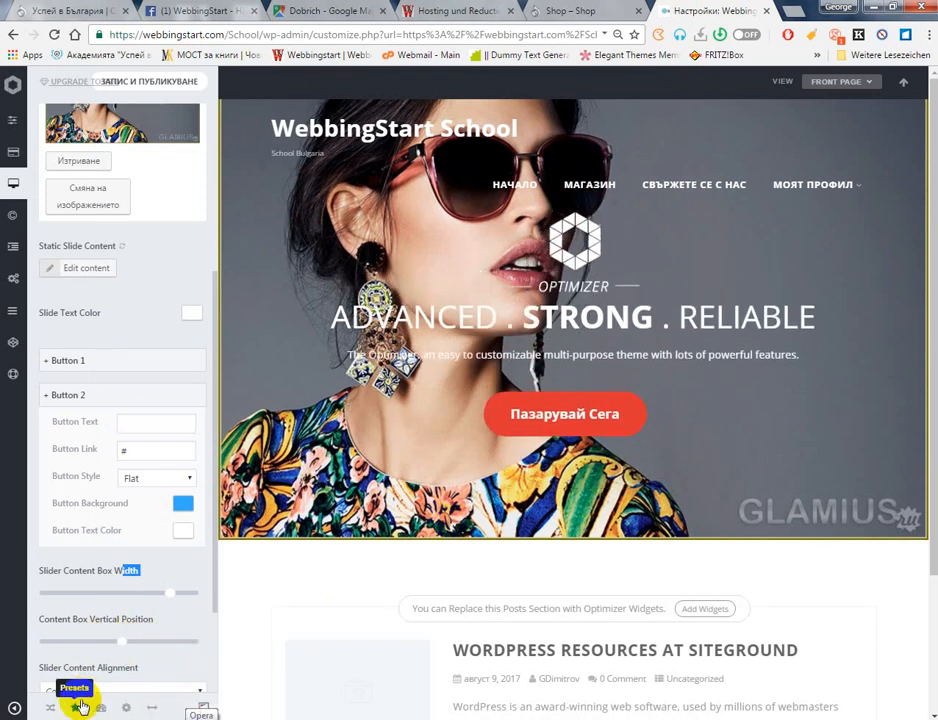
click(14, 708)
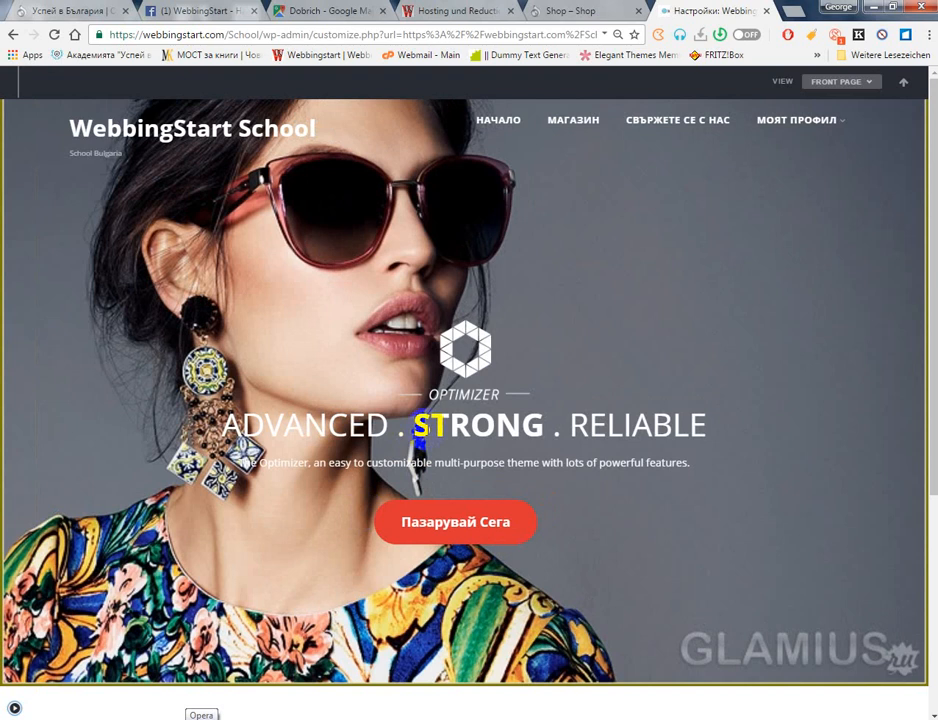
scroll(458, 362, down, 2)
scroll(452, 356, up, 2)
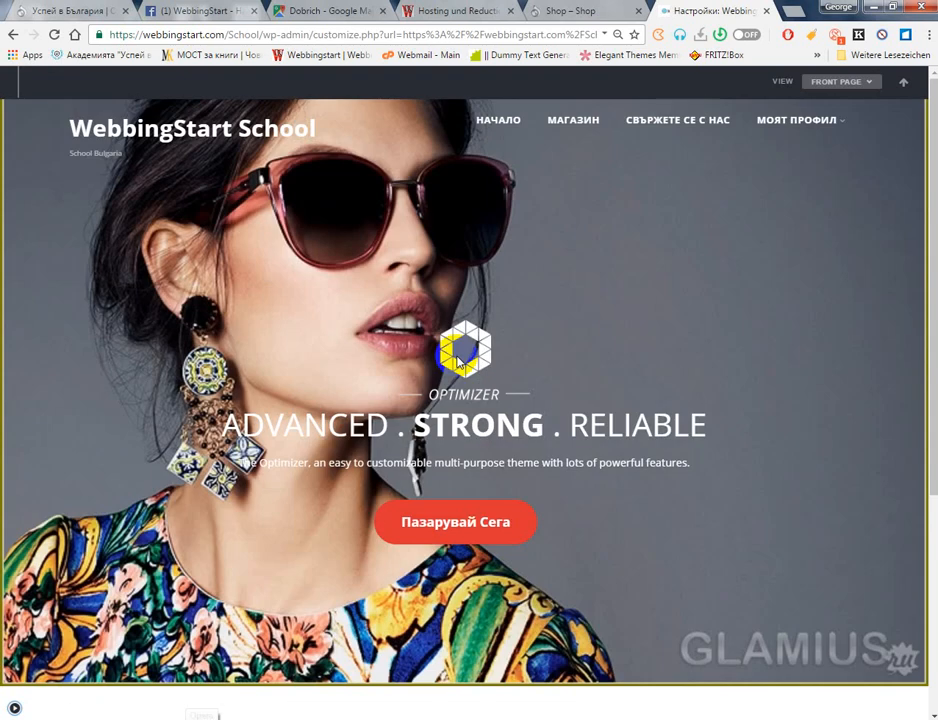
scroll(456, 360, down, 3)
scroll(456, 362, up, 3)
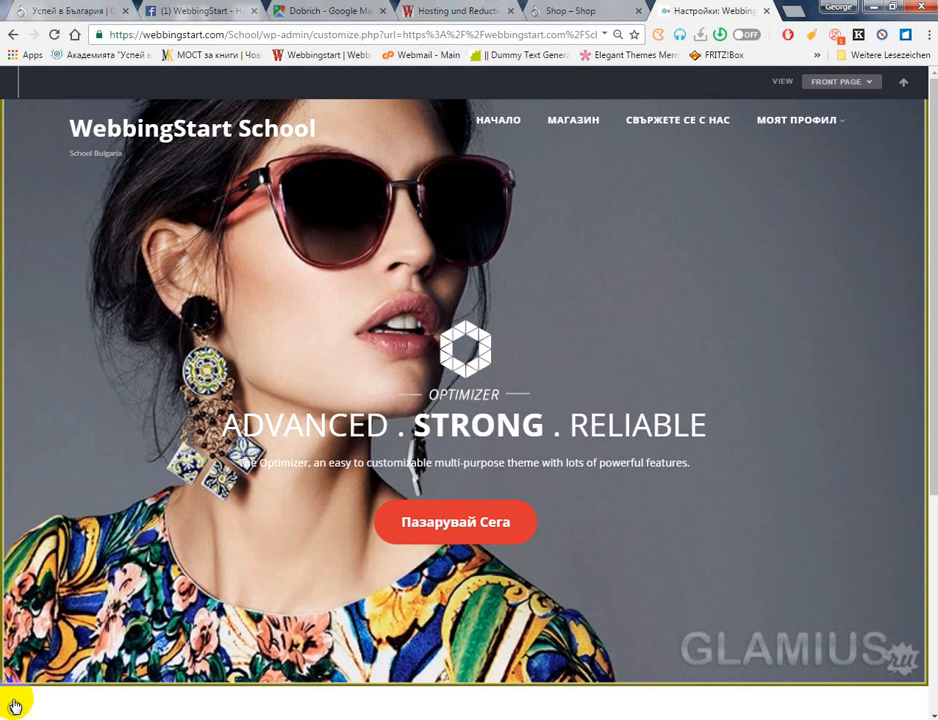
click(14, 706)
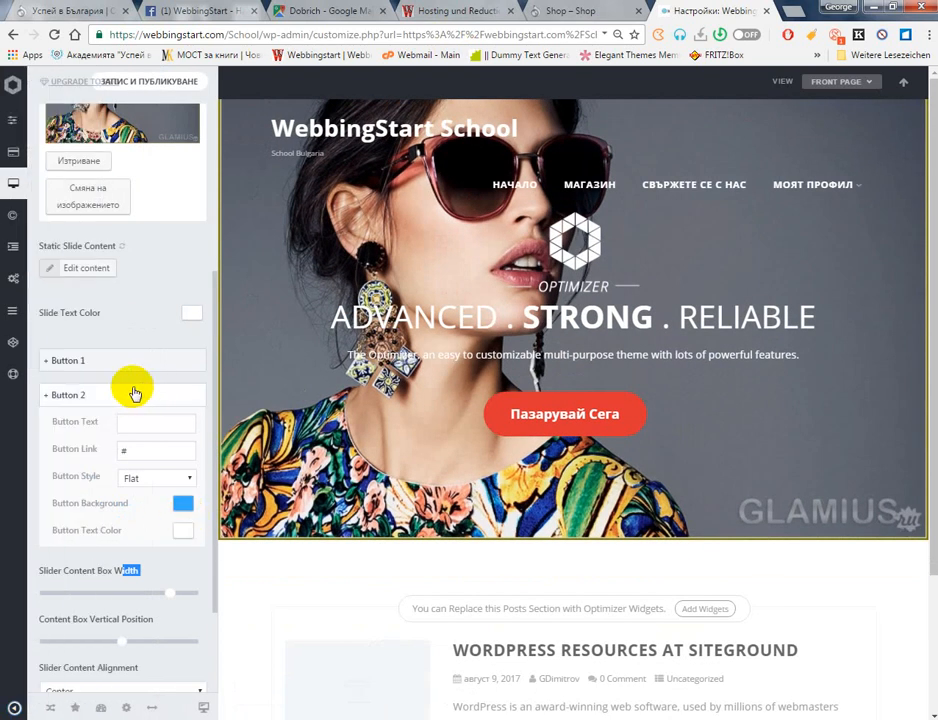
Collapse the Button 2 settings
click(131, 394)
click(126, 395)
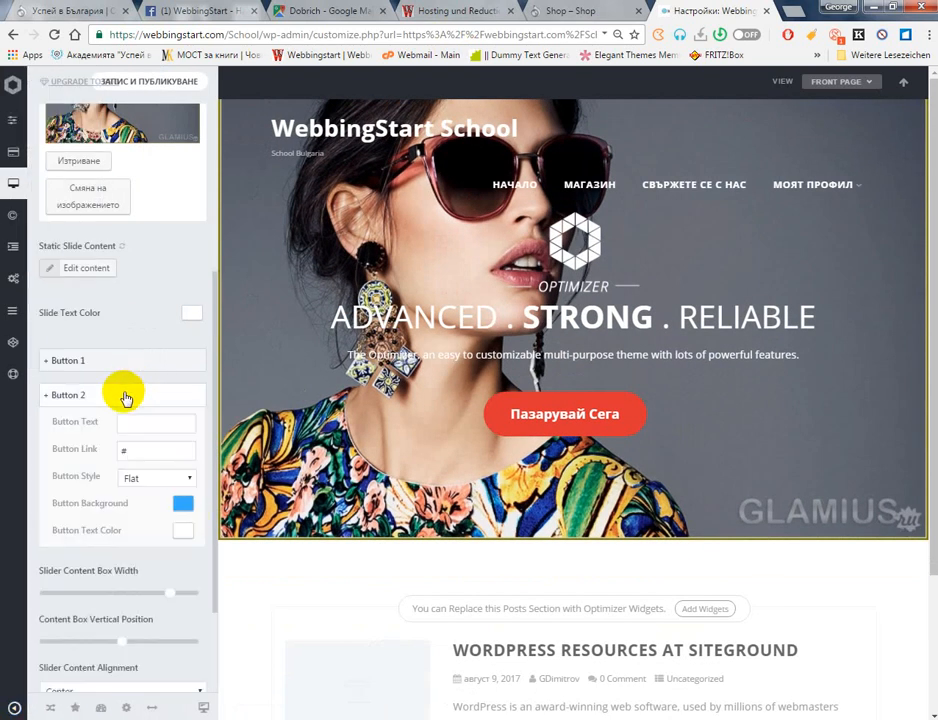
click(124, 395)
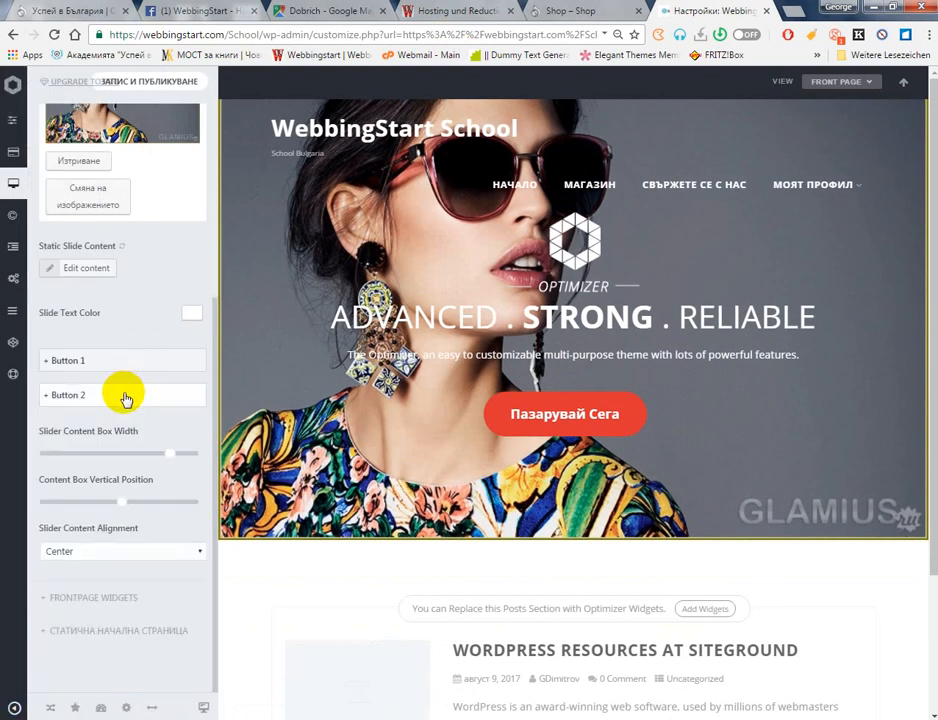
Try Left alignment for the slider content and set it back to Center
click(147, 566)
click(136, 567)
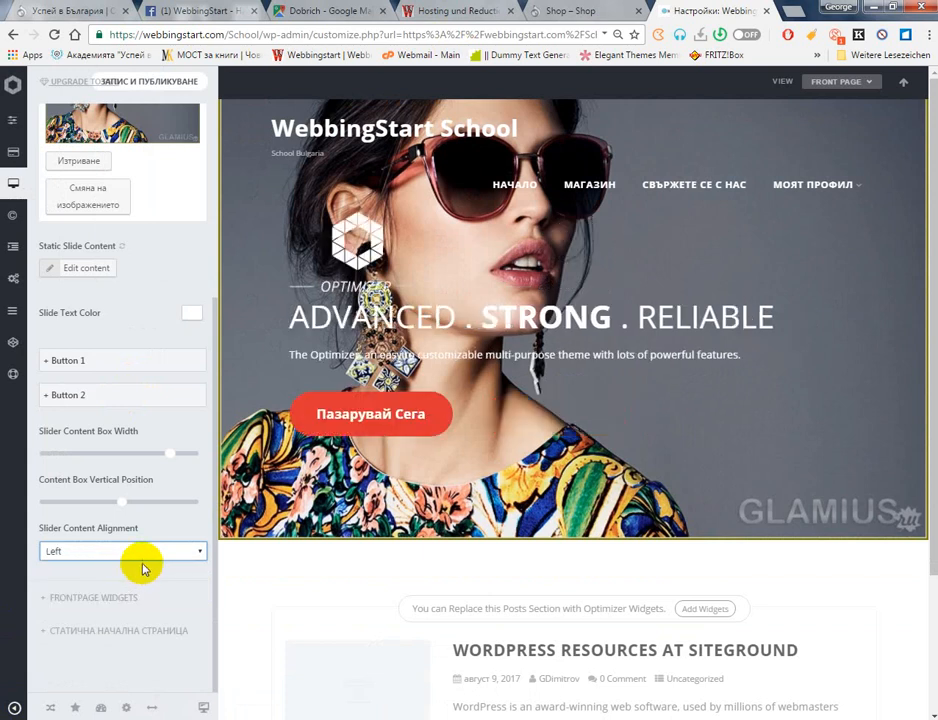
click(132, 551)
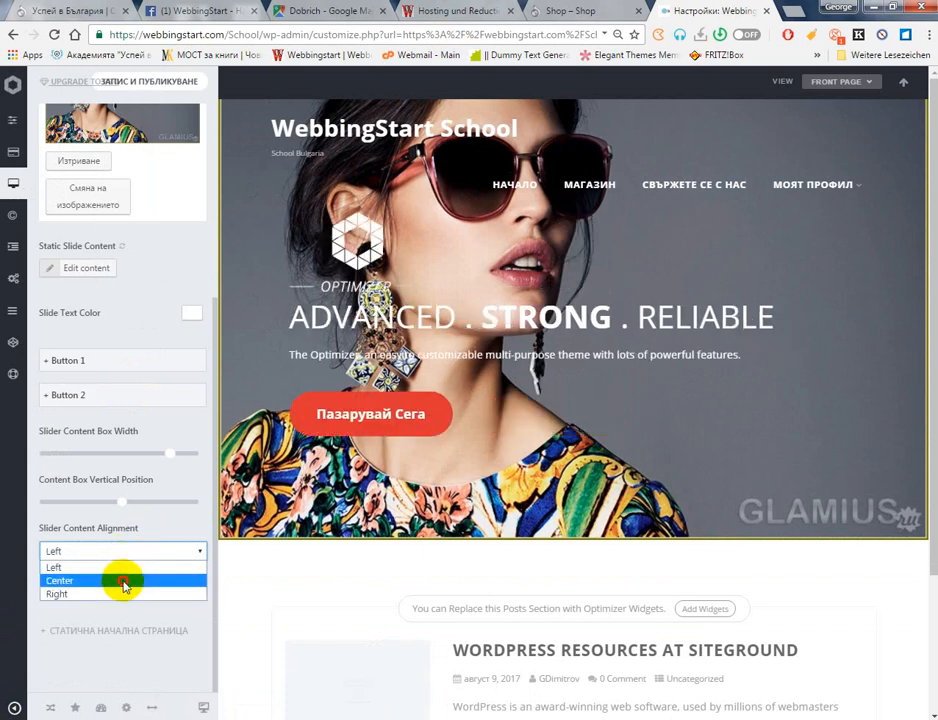
click(122, 581)
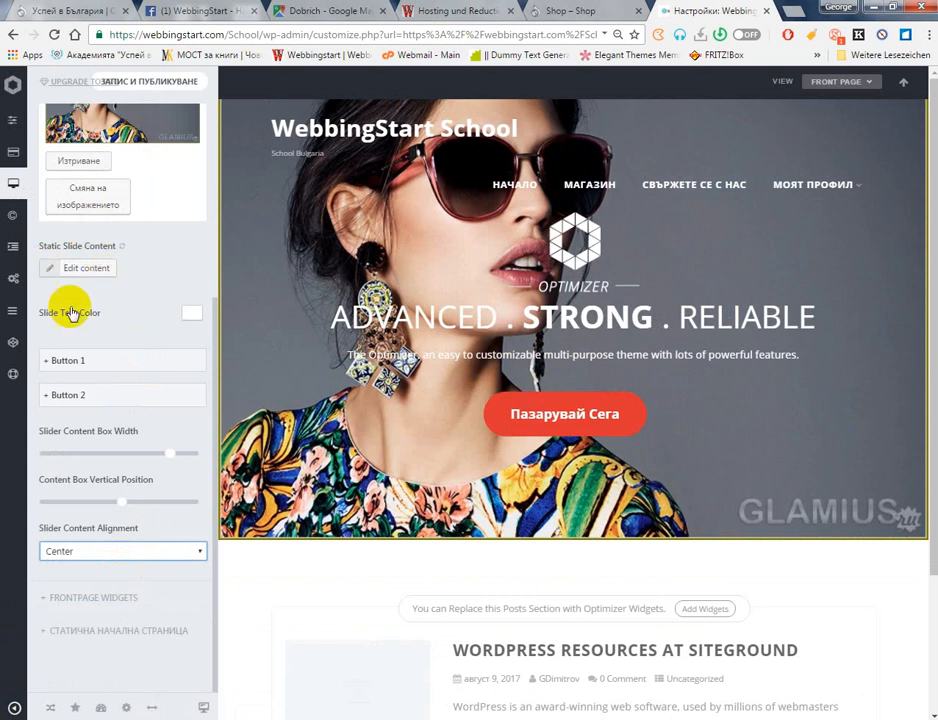
Open the static slide content for editing and delete its default heading, logo image and description text
click(95, 267)
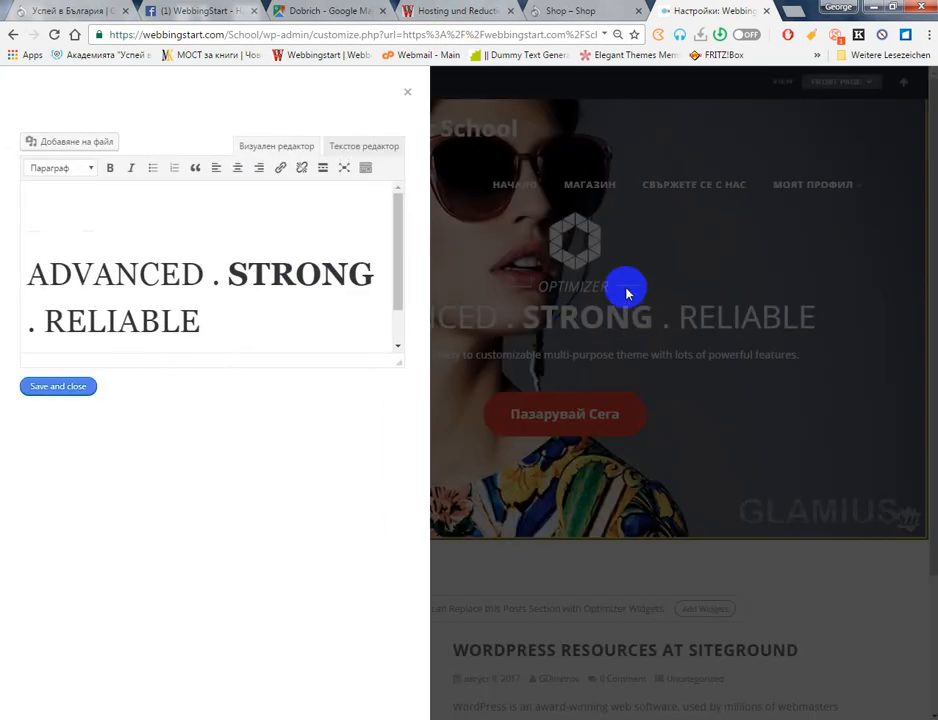
drag(268, 301, 25, 282)
key(BackSpace)
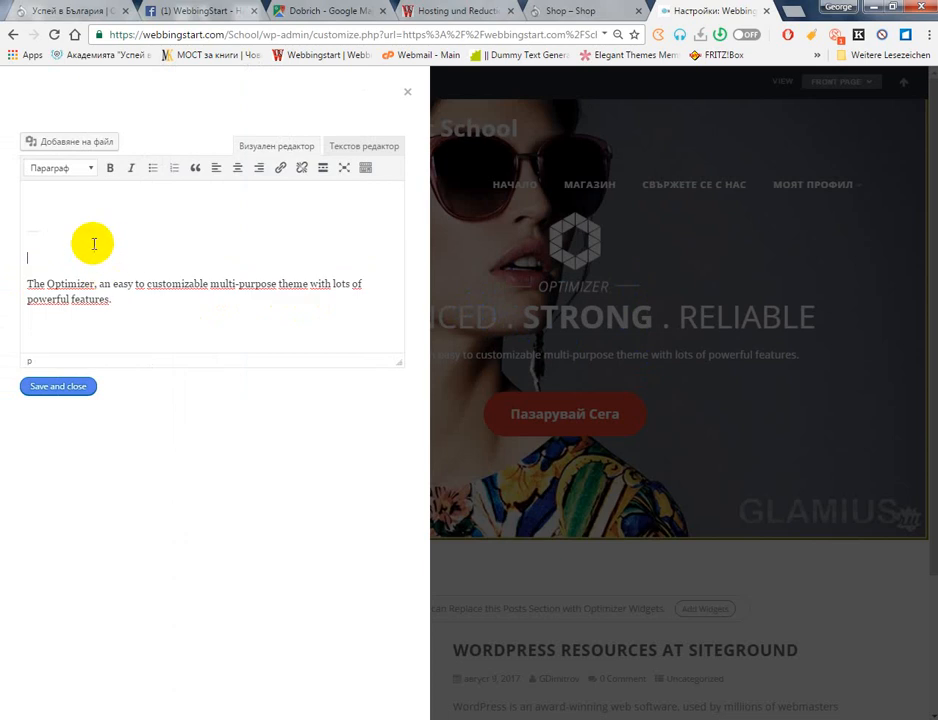
key(BackSpace)
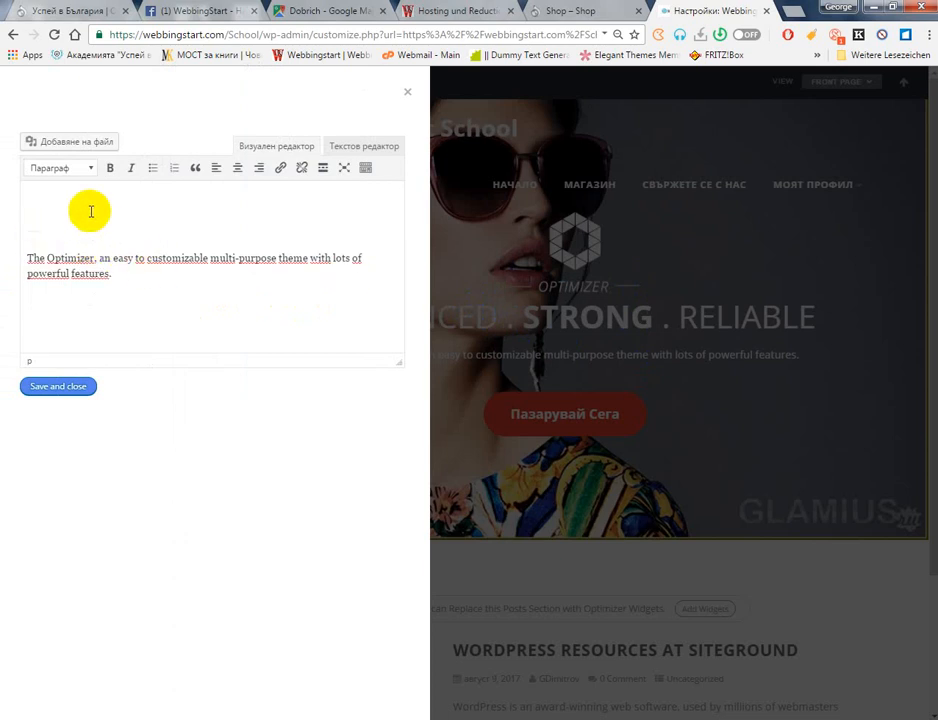
click(46, 221)
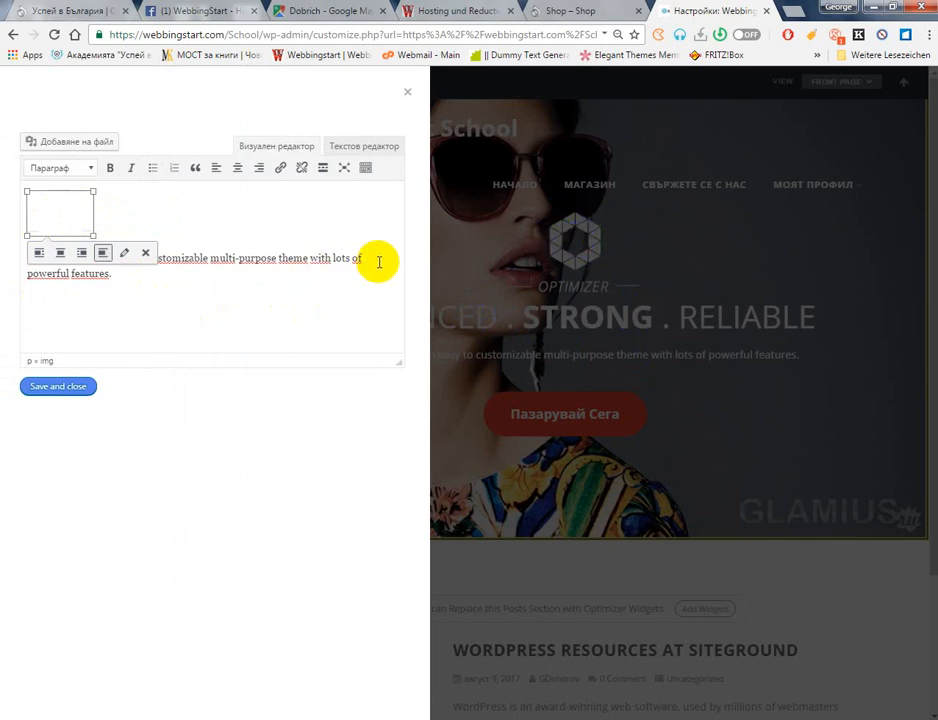
key(Delete)
drag(217, 253, 38, 204)
key(Delete)
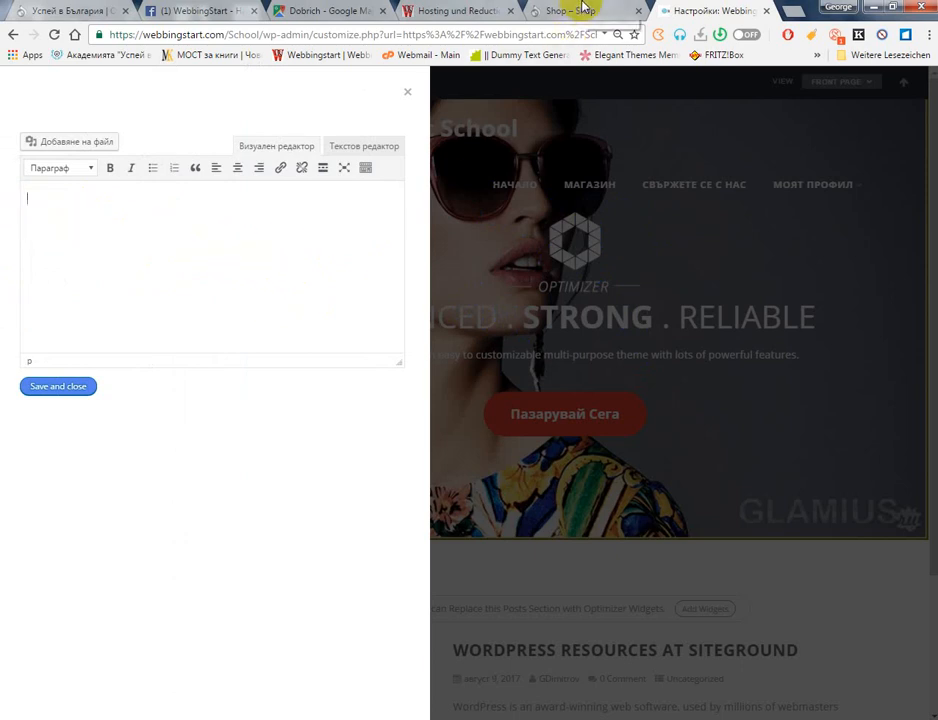
Copy the headline "Добре Дошли в StilZone тук ще намерите Дрехи и аксесоари За всеки вкус" from the ShopDemo1 site into the slide content and save it
click(583, 8)
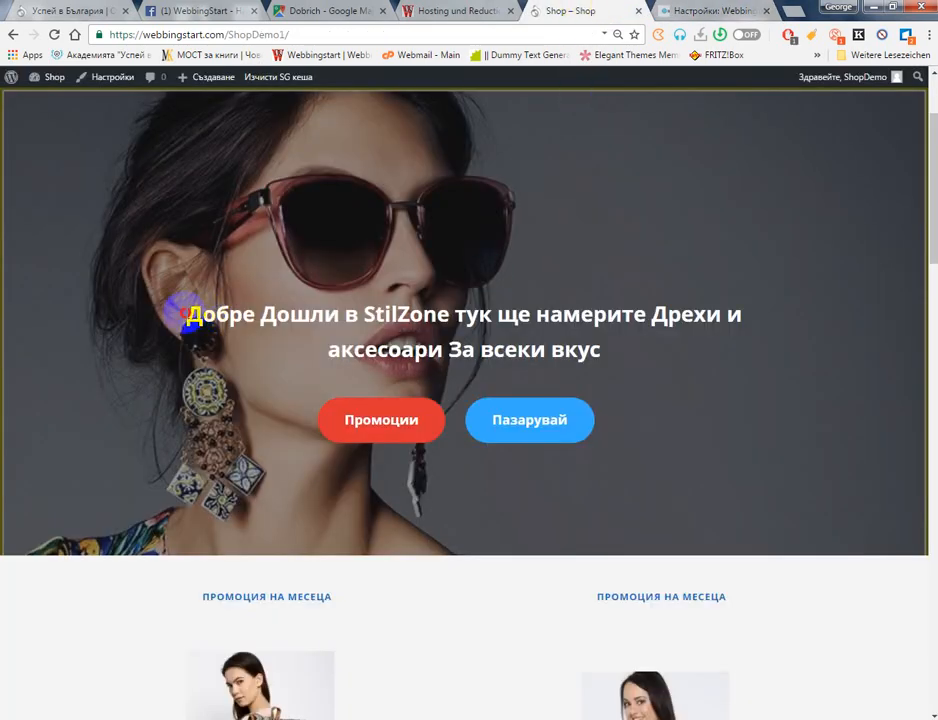
drag(185, 314, 655, 362)
key(ctrl+c)
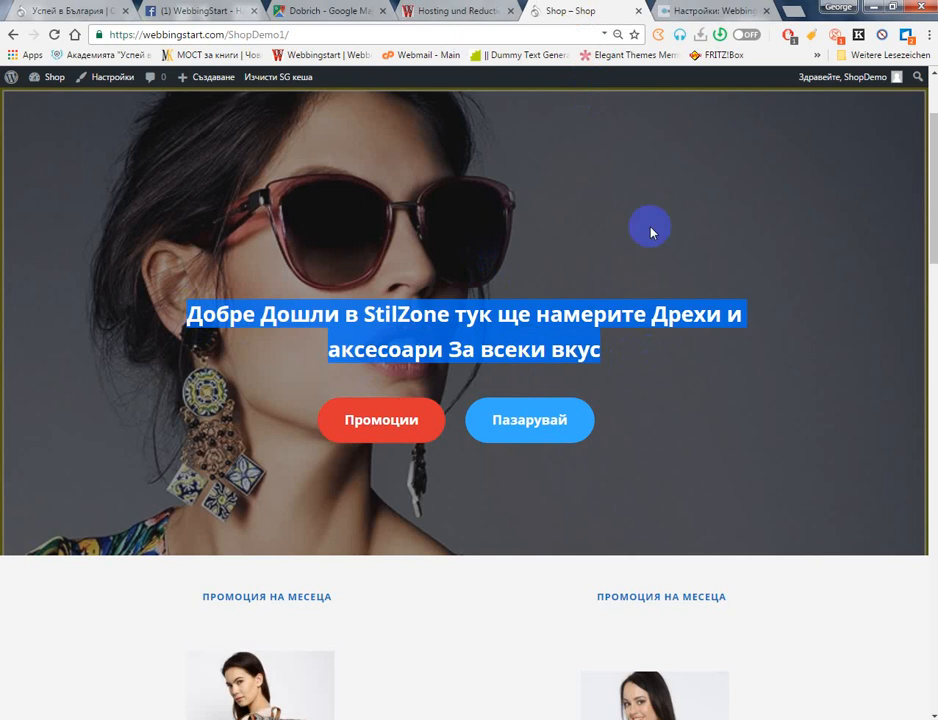
click(710, 10)
key(ctrl+v)
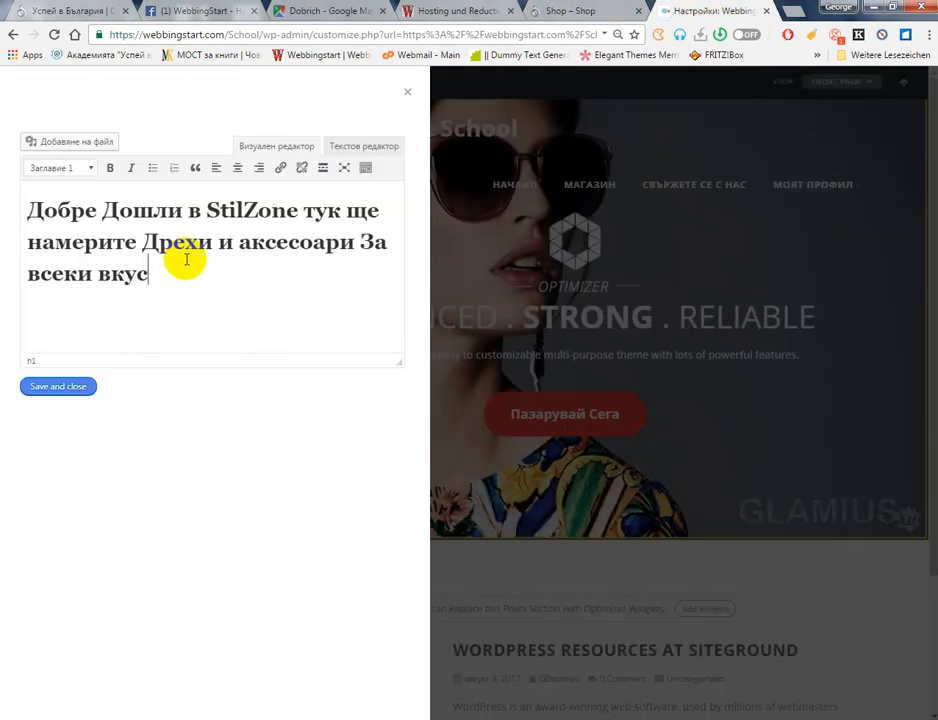
click(87, 396)
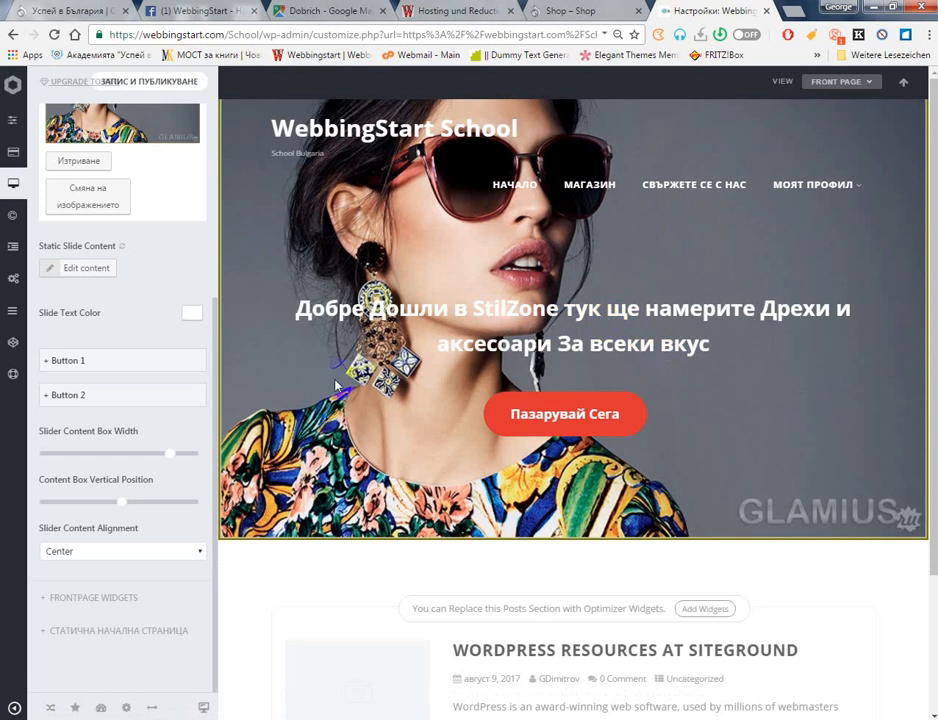
click(95, 403)
click(95, 403)
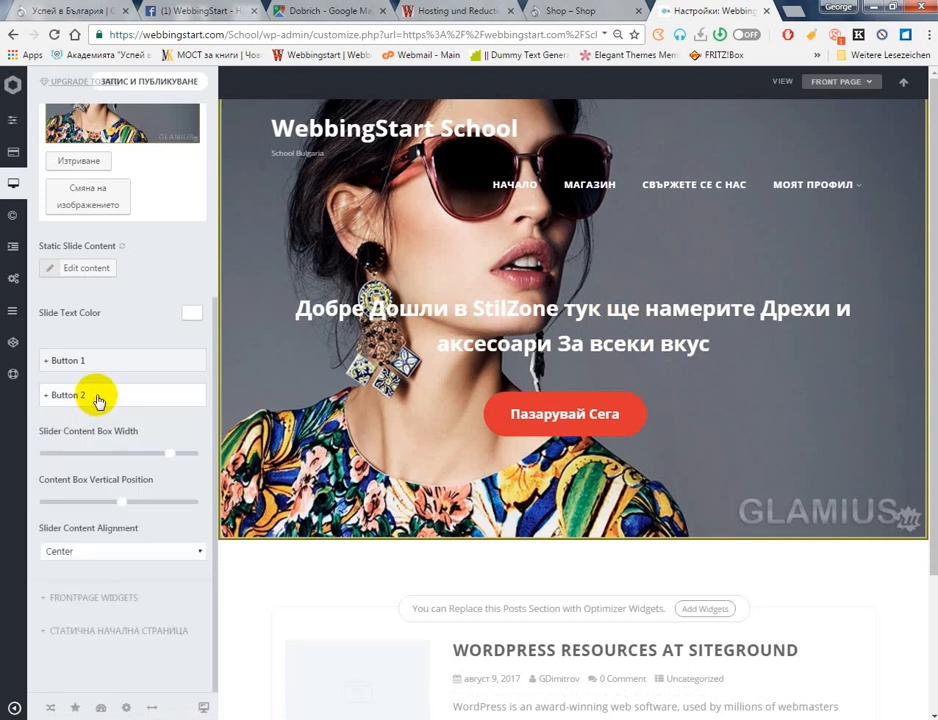
scroll(138, 390, up, 5)
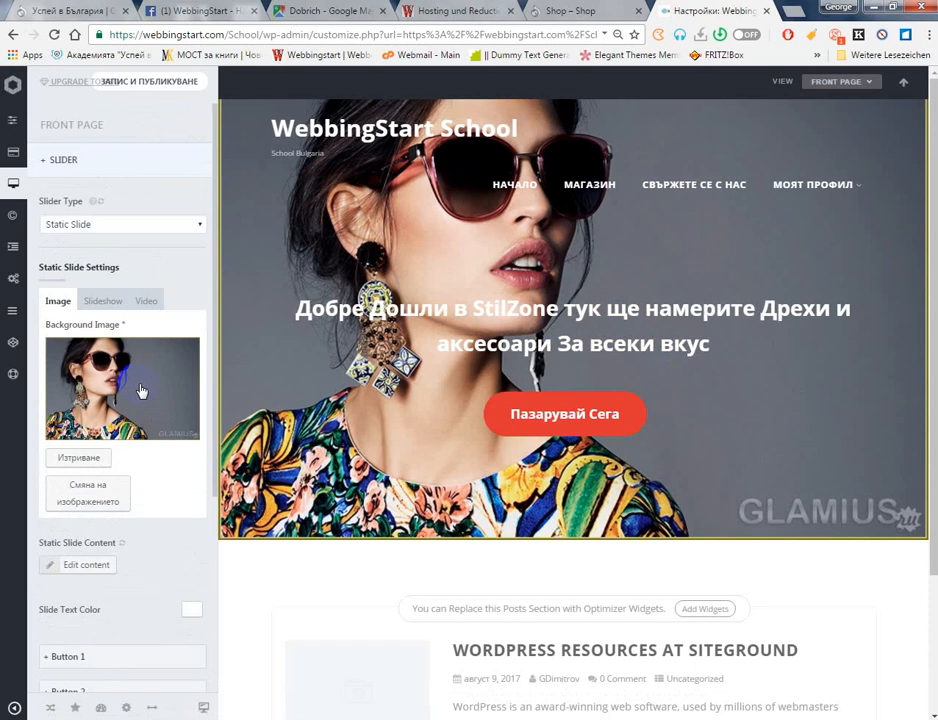
Set the header menu's font size to 20px and check the full-width preview
click(19, 185)
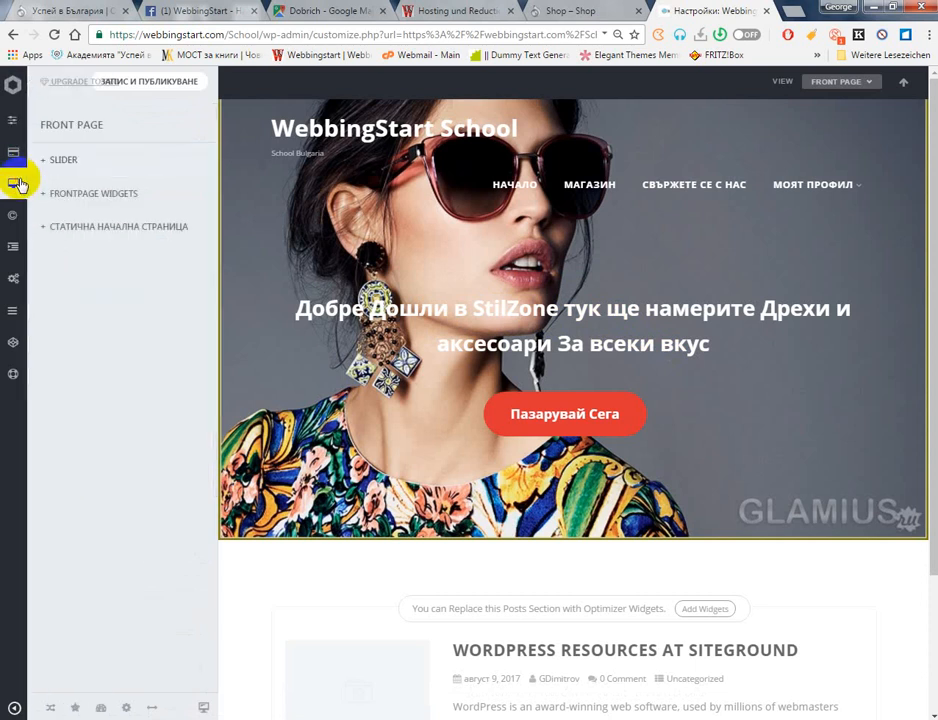
click(15, 155)
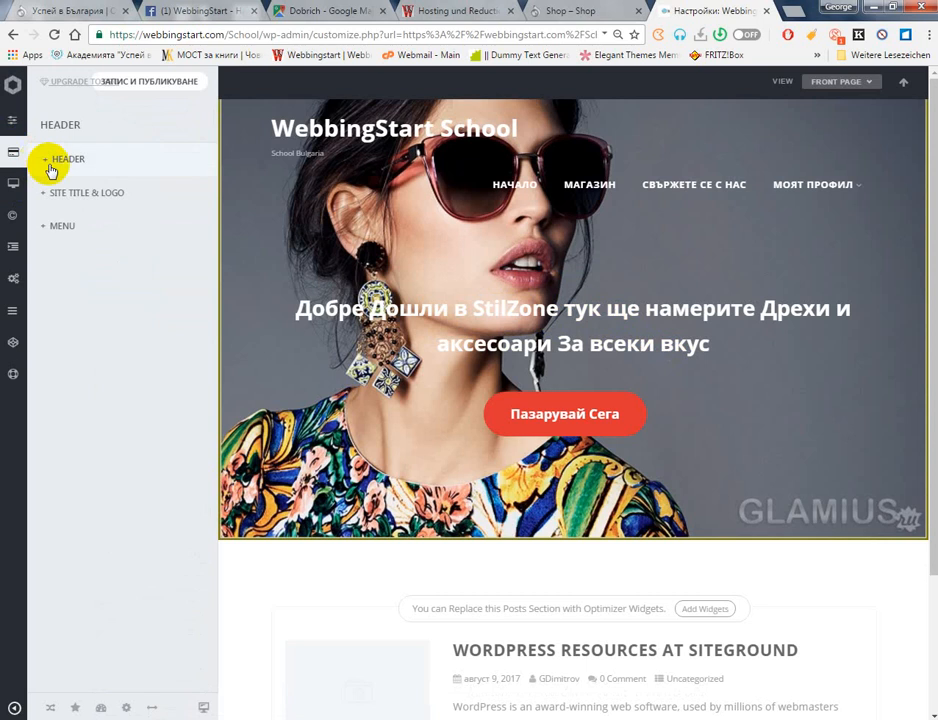
click(92, 228)
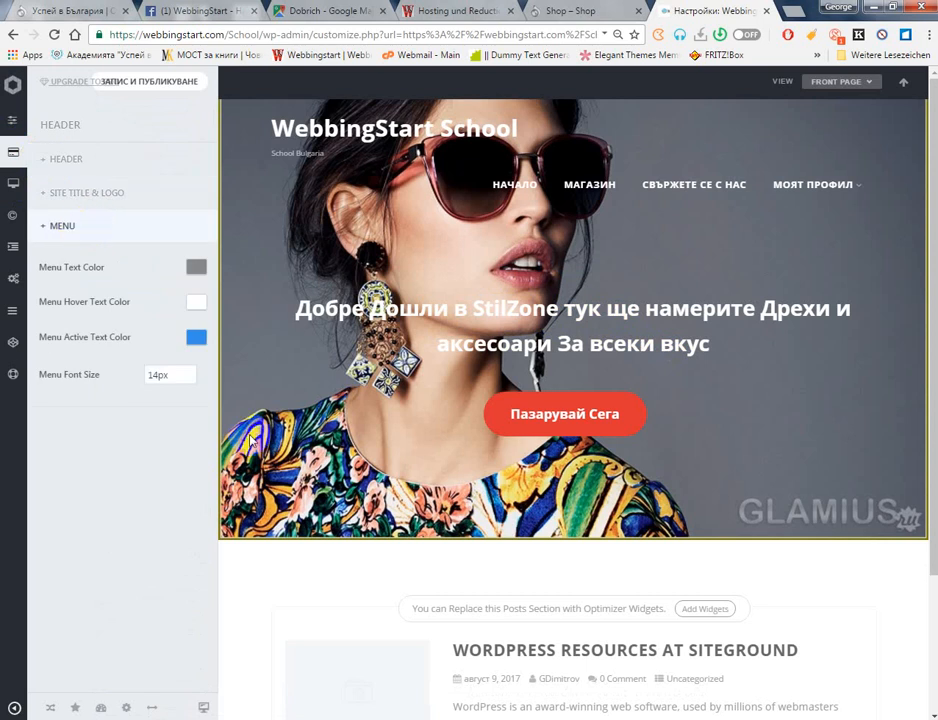
click(513, 200)
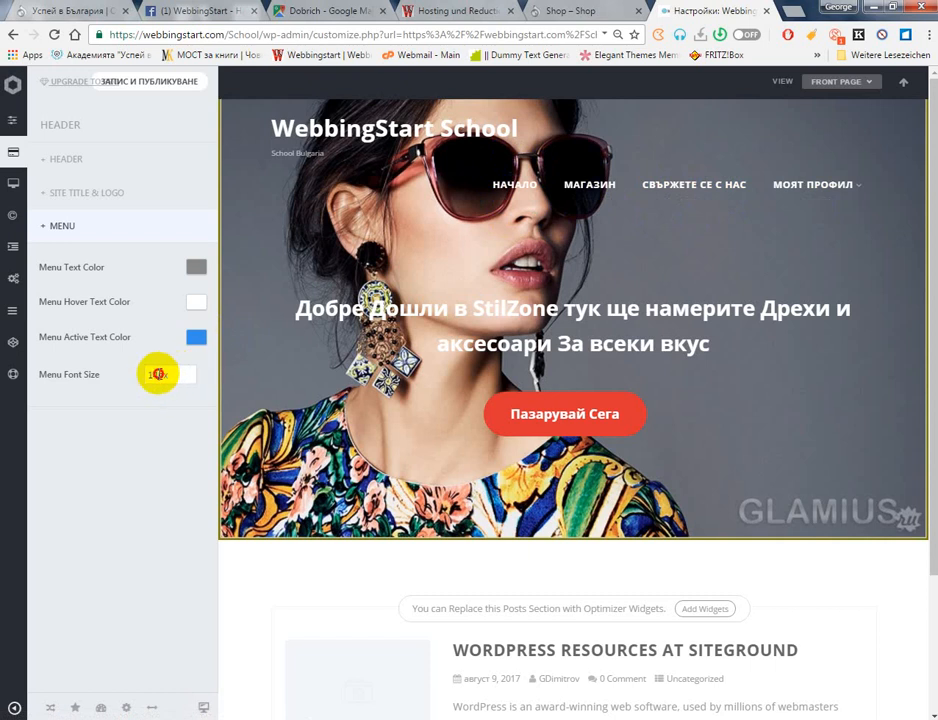
drag(158, 373, 123, 388)
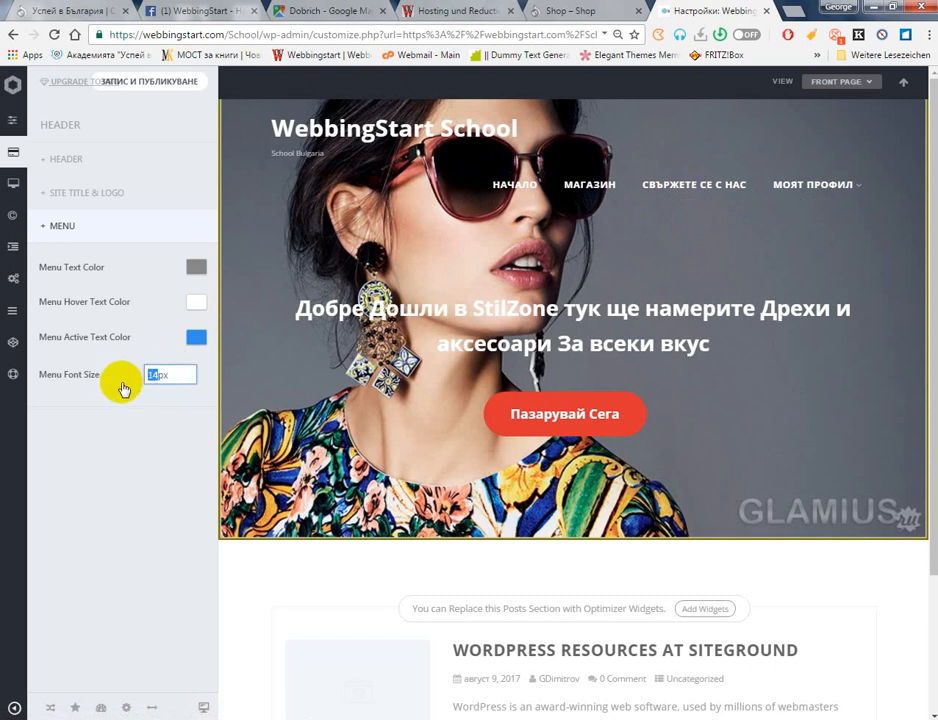
text(20)
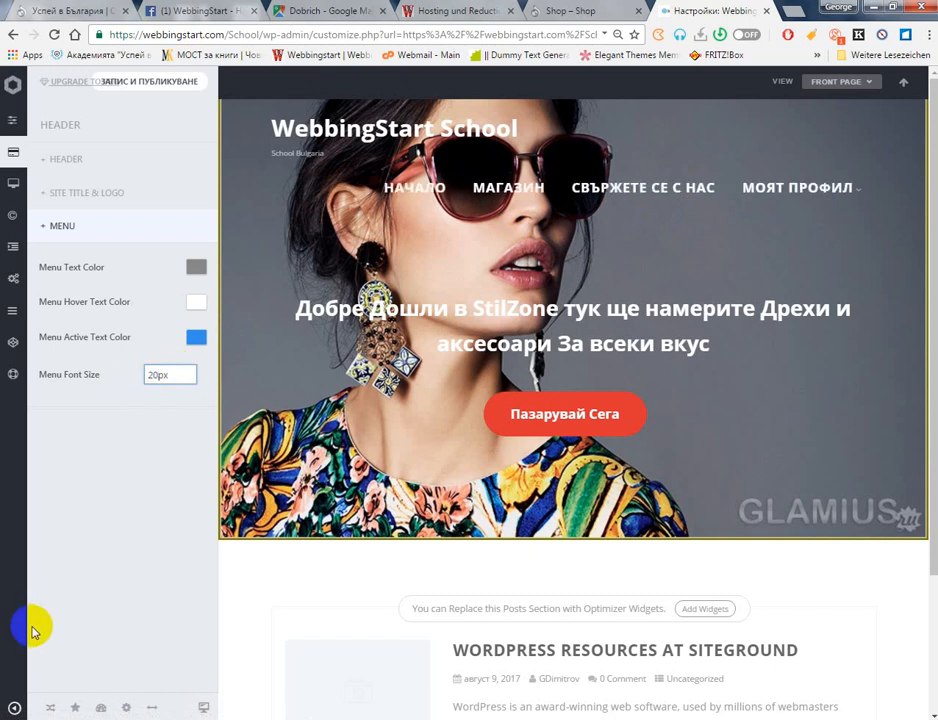
click(15, 708)
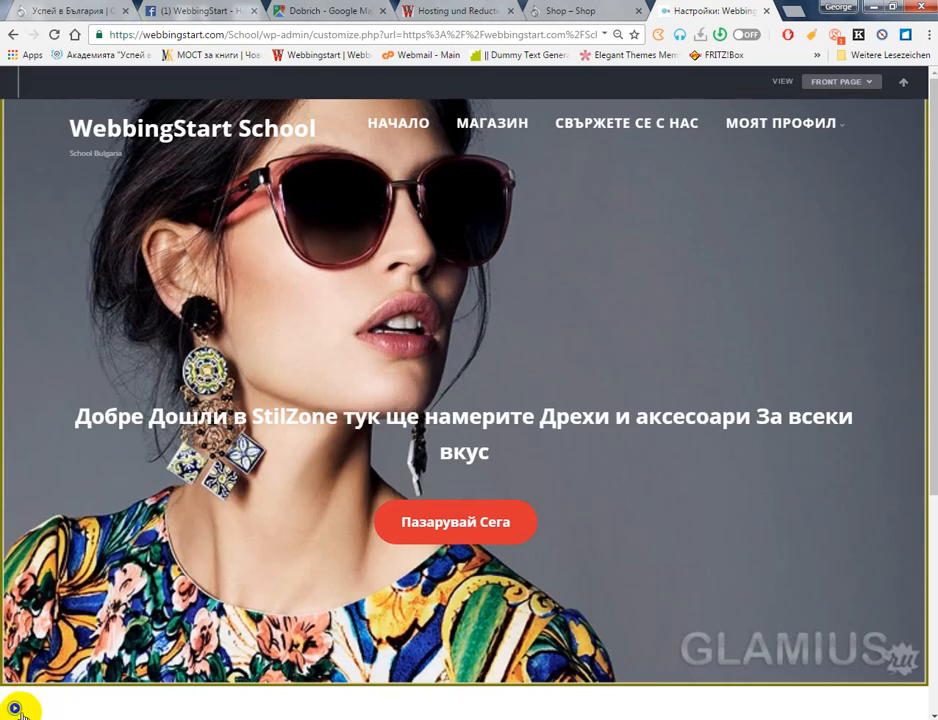
click(15, 708)
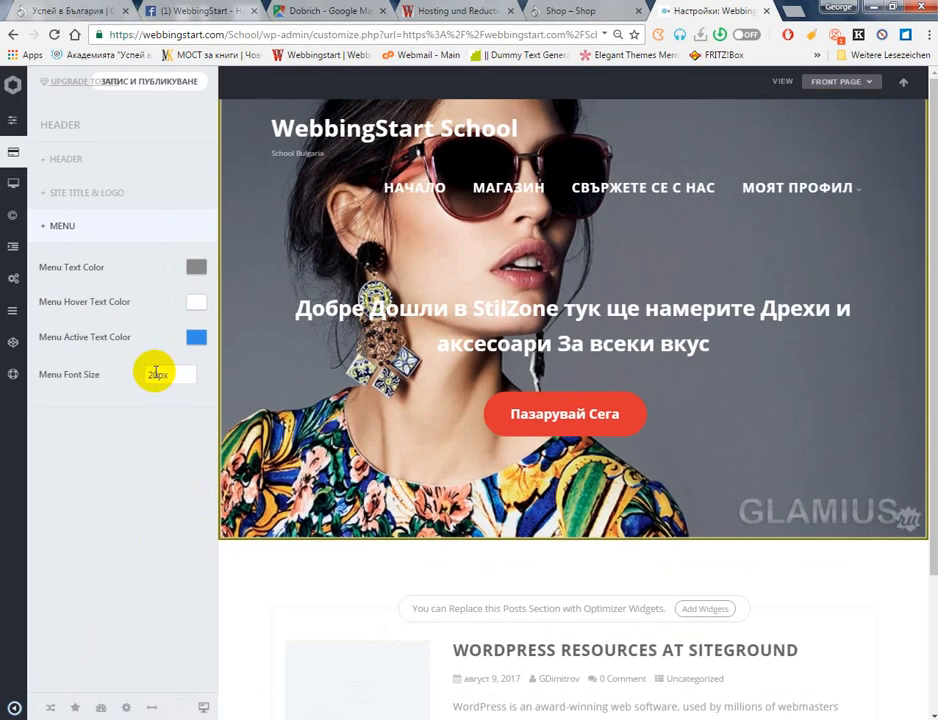
Try a 30px menu font size in the full-width preview, and set it back to 20px
drag(155, 373, 123, 388)
text(3)
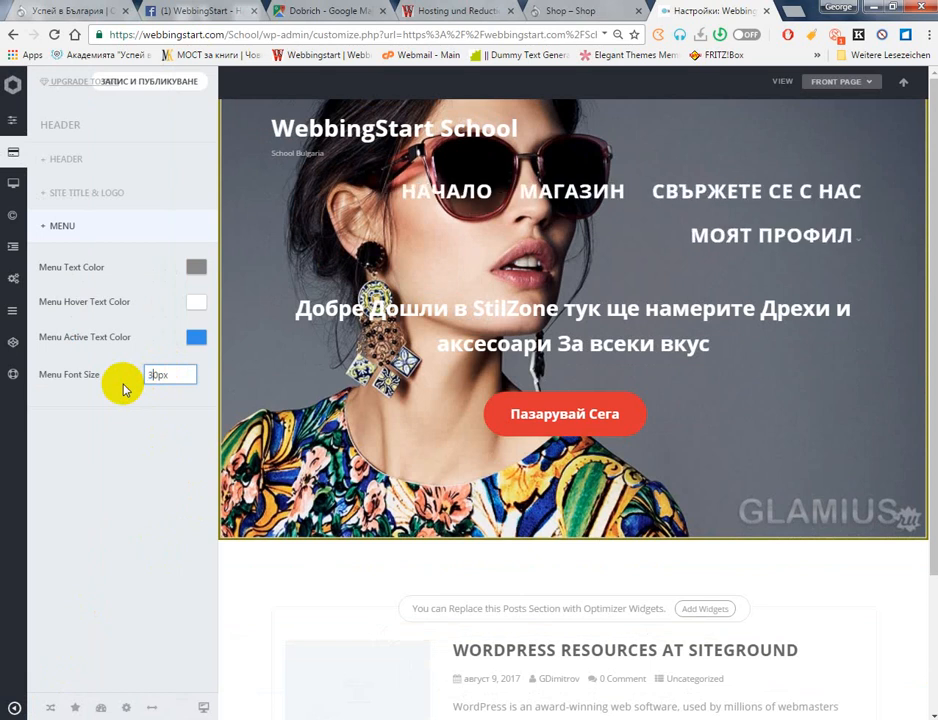
click(15, 708)
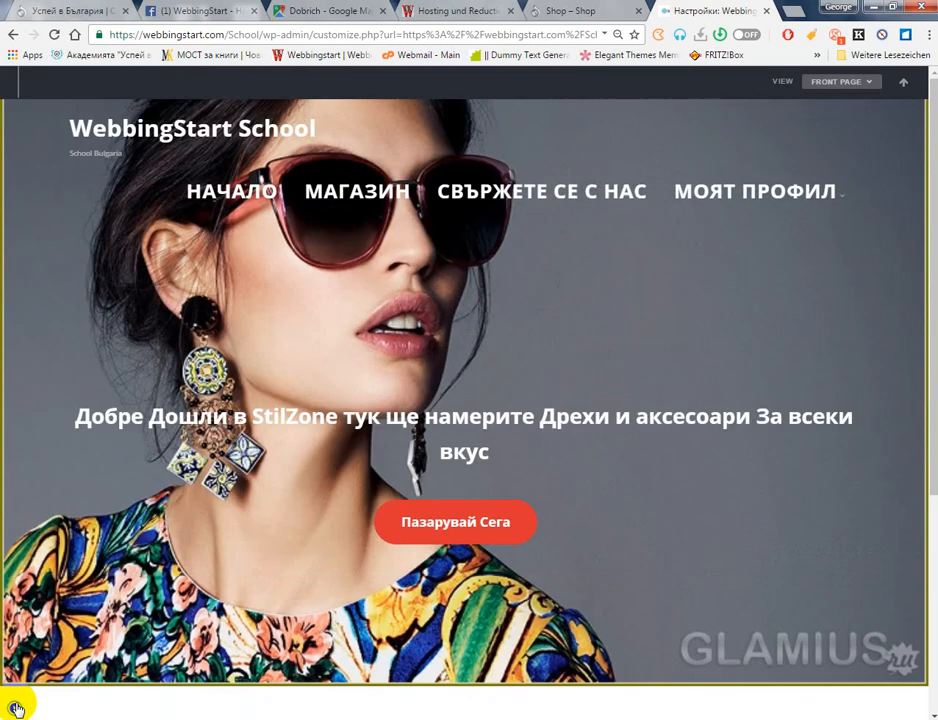
scroll(314, 366, down, 3)
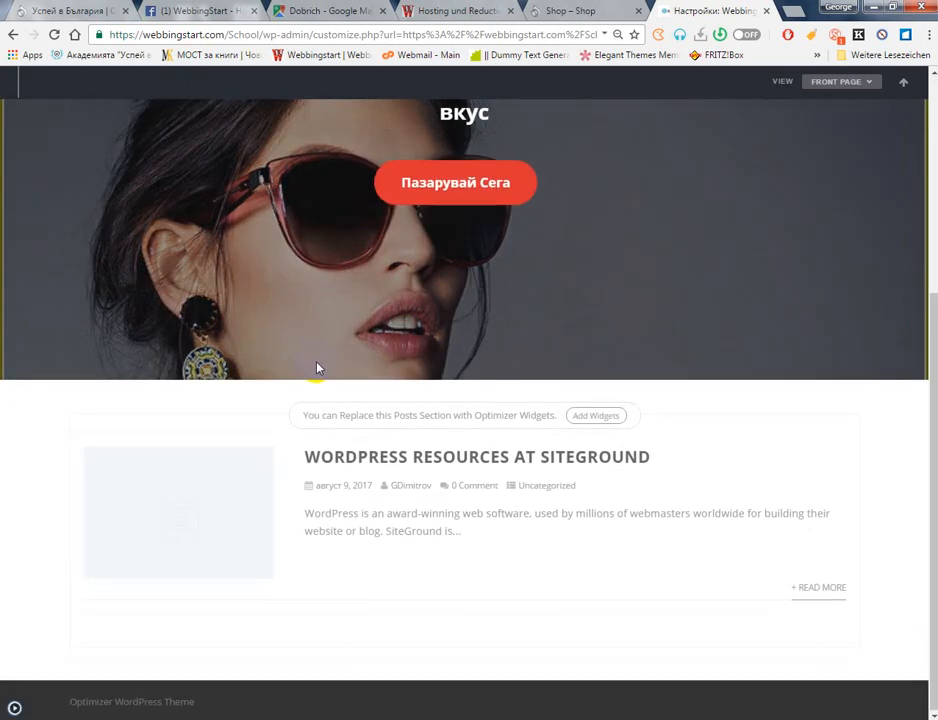
scroll(318, 372, up, 3)
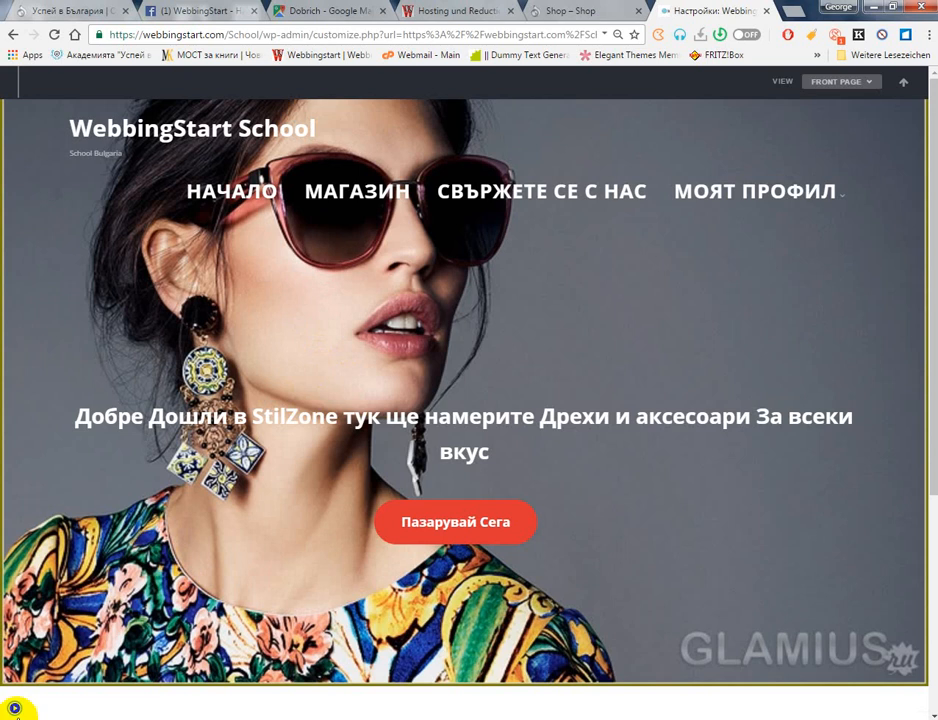
click(15, 708)
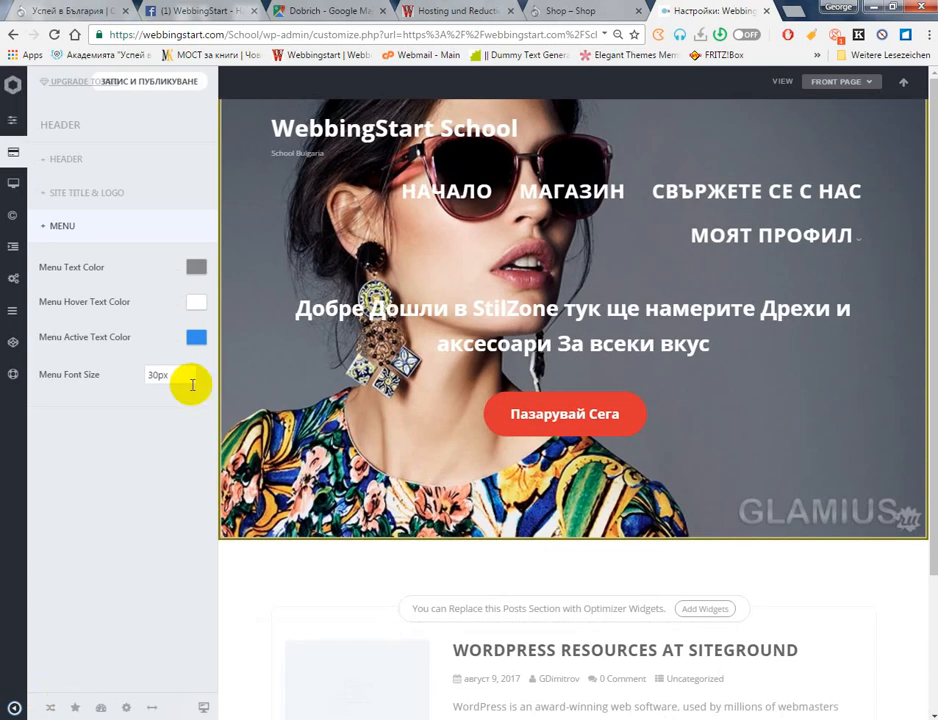
click(150, 373)
text(2)
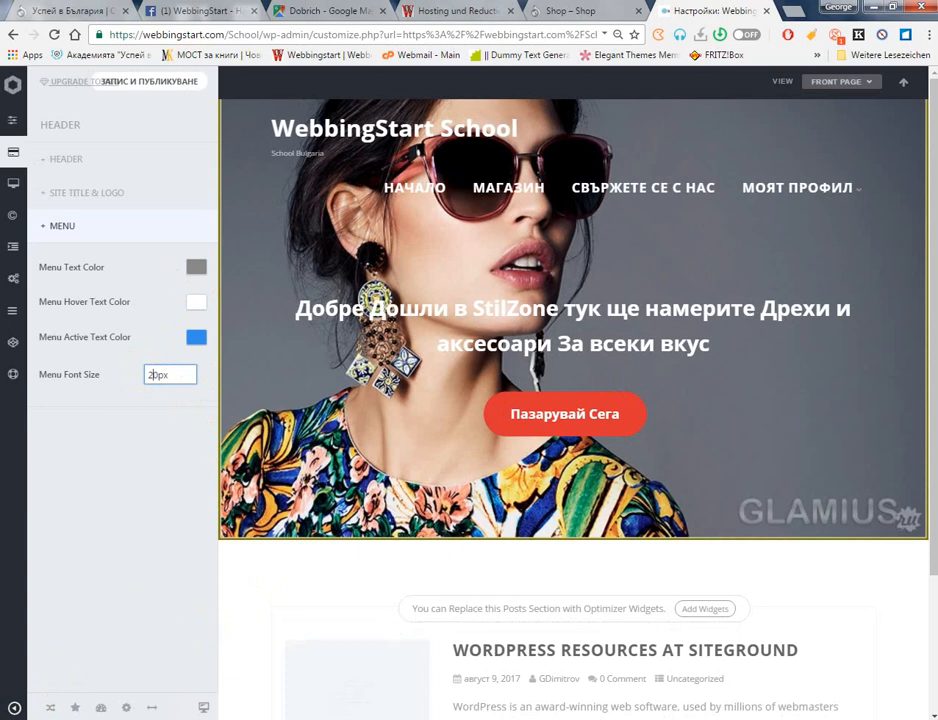
Set the header menu's hover text color to red #ff1414 and publish the changes
click(21, 706)
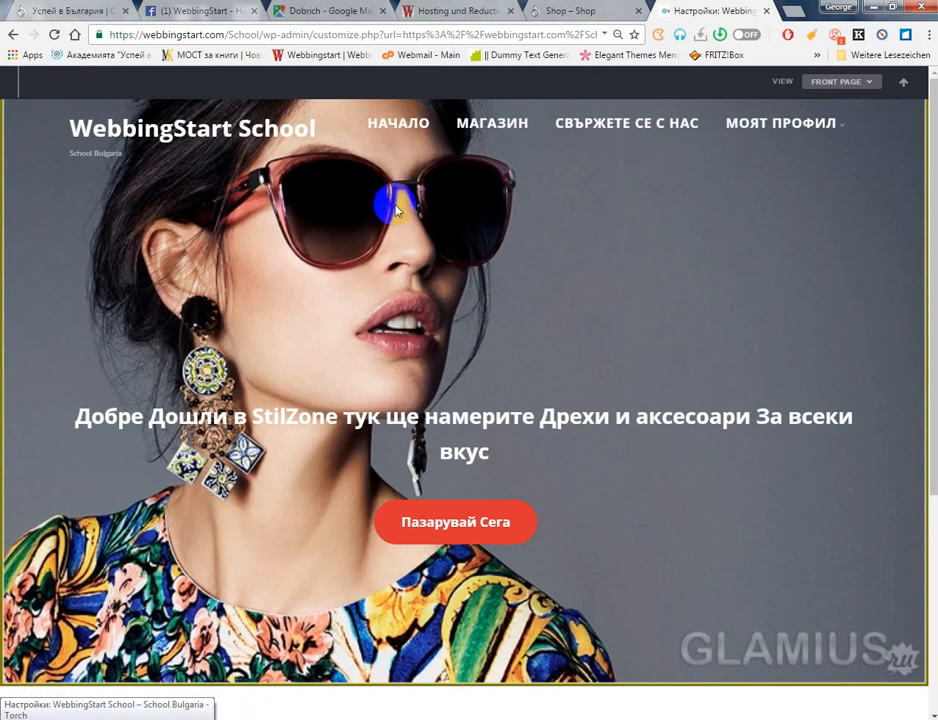
click(20, 706)
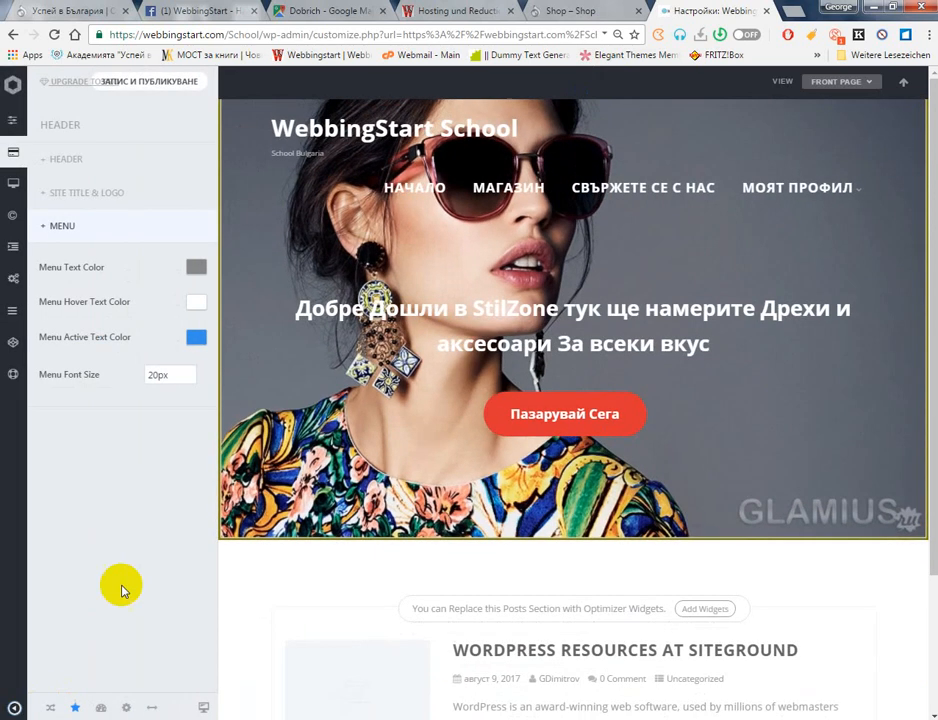
click(194, 302)
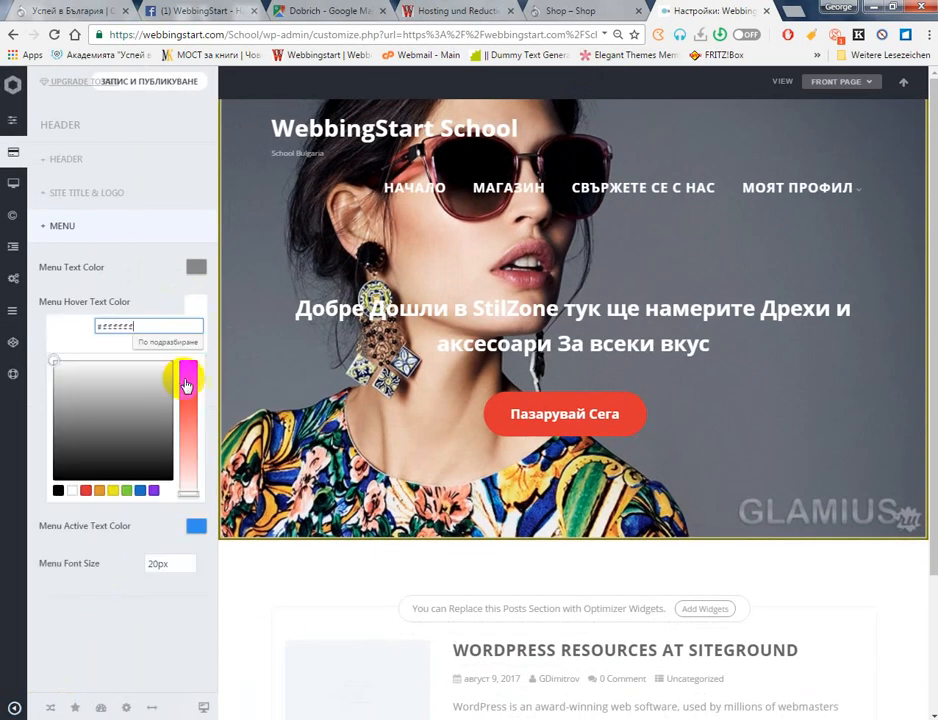
drag(185, 385, 188, 377)
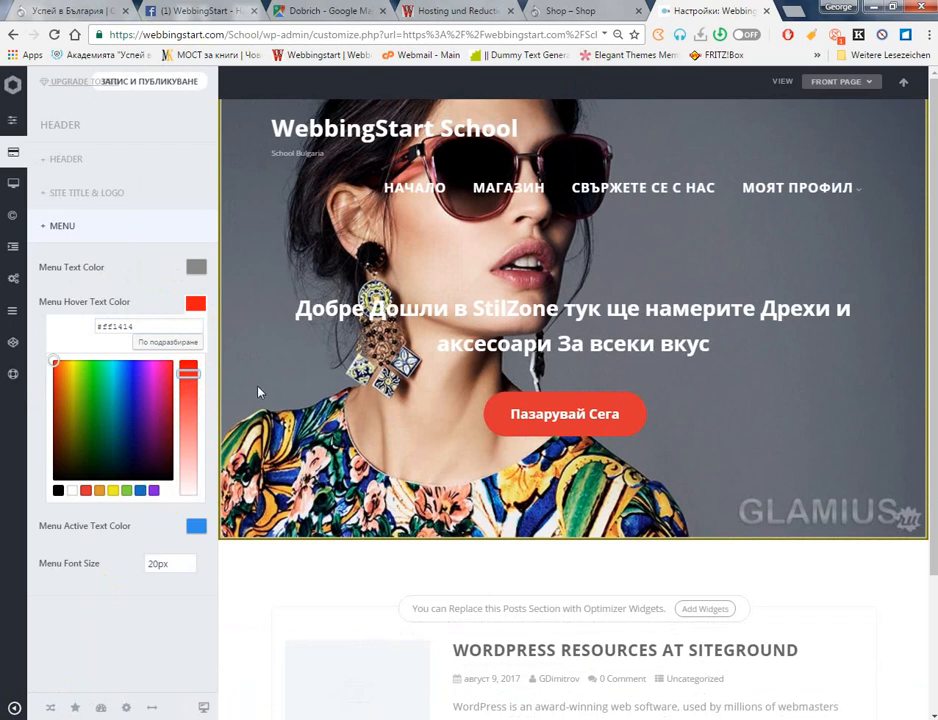
click(155, 82)
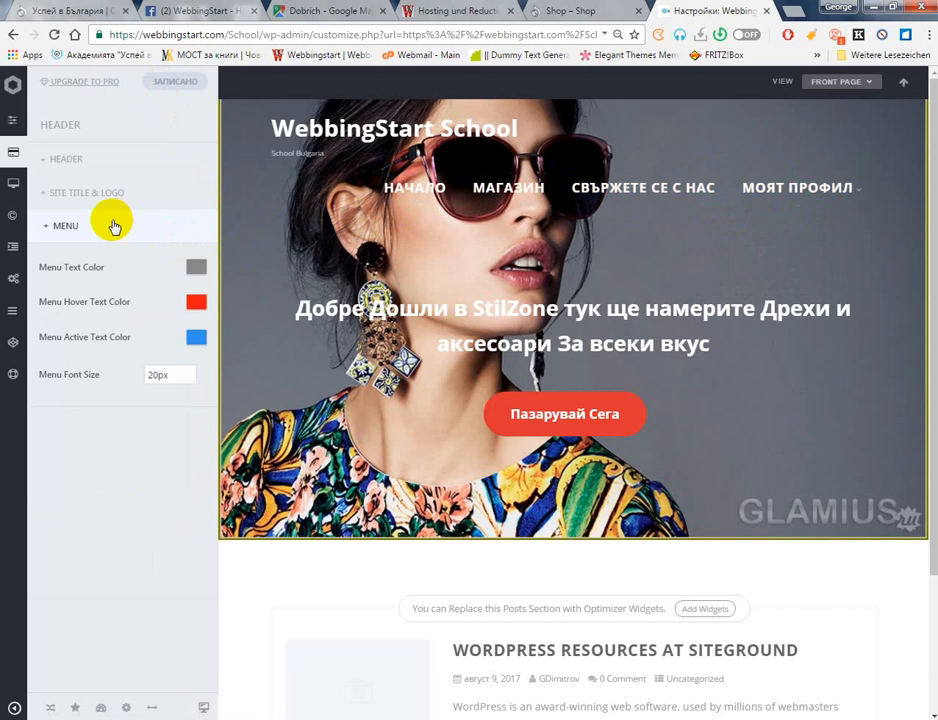
Add the Optimizer Blocks widget to the front page widgets
click(13, 186)
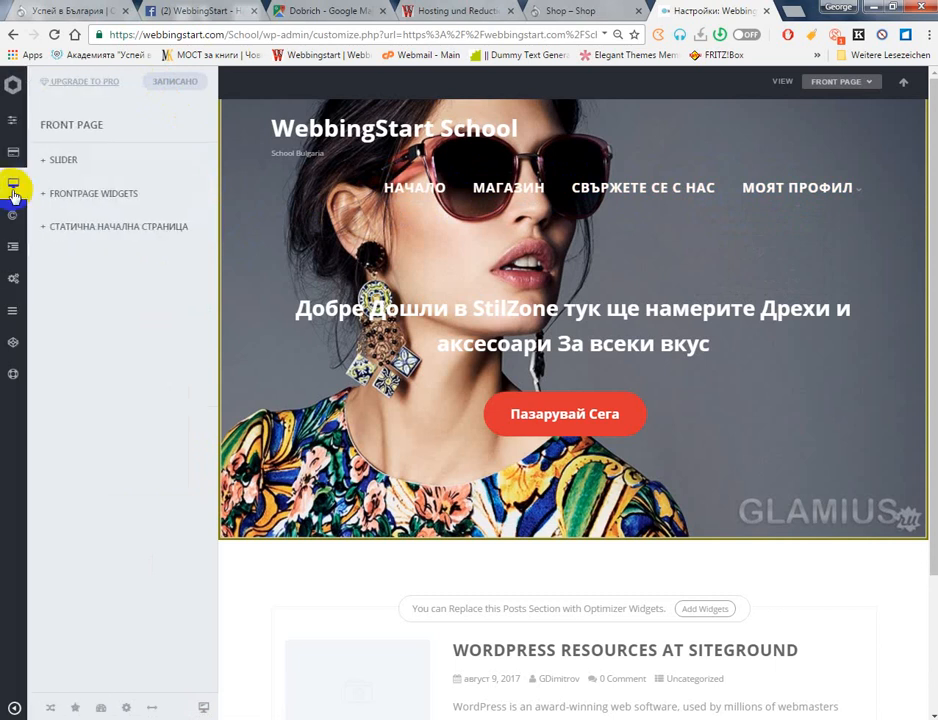
click(64, 200)
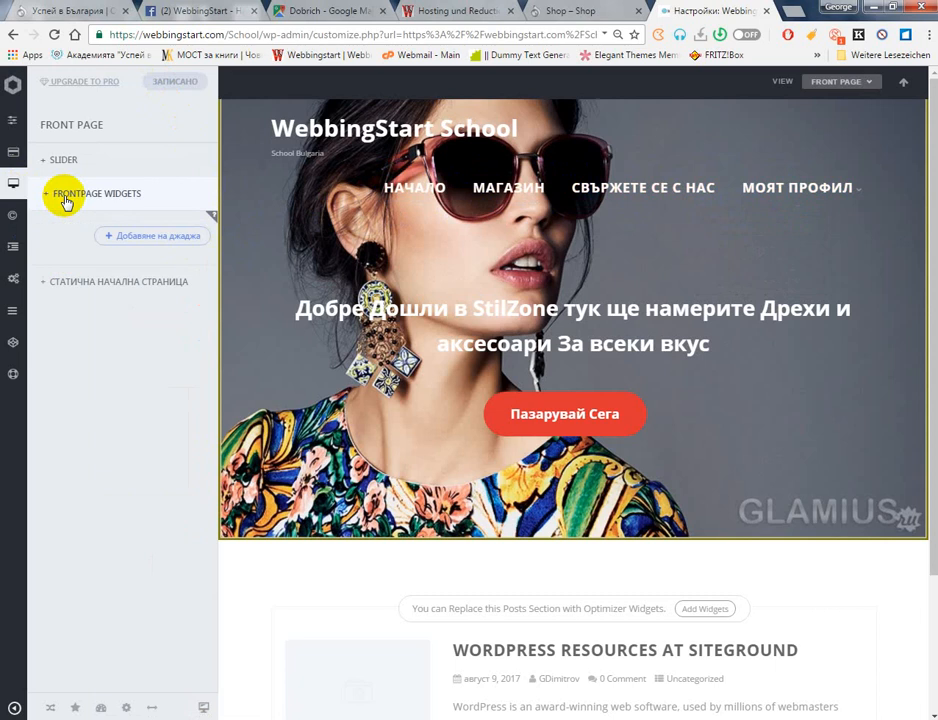
click(64, 200)
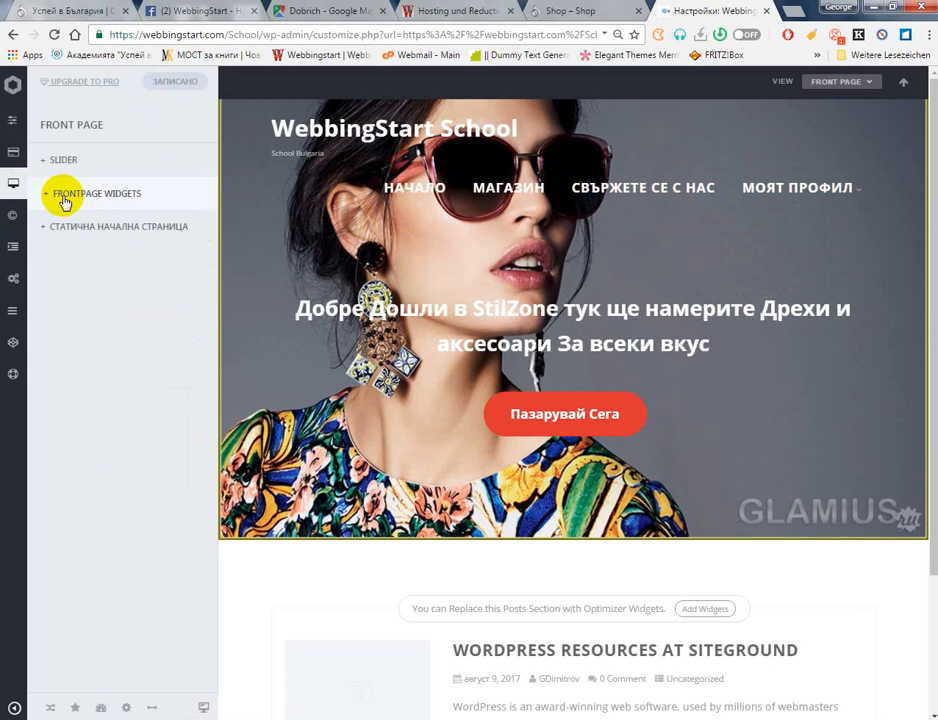
click(63, 197)
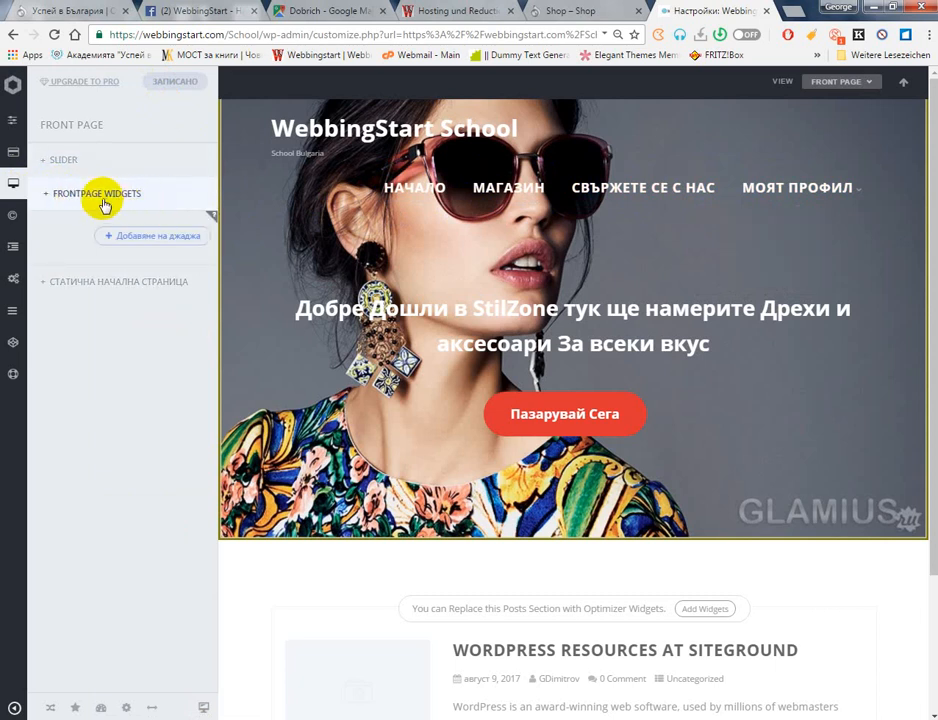
click(190, 236)
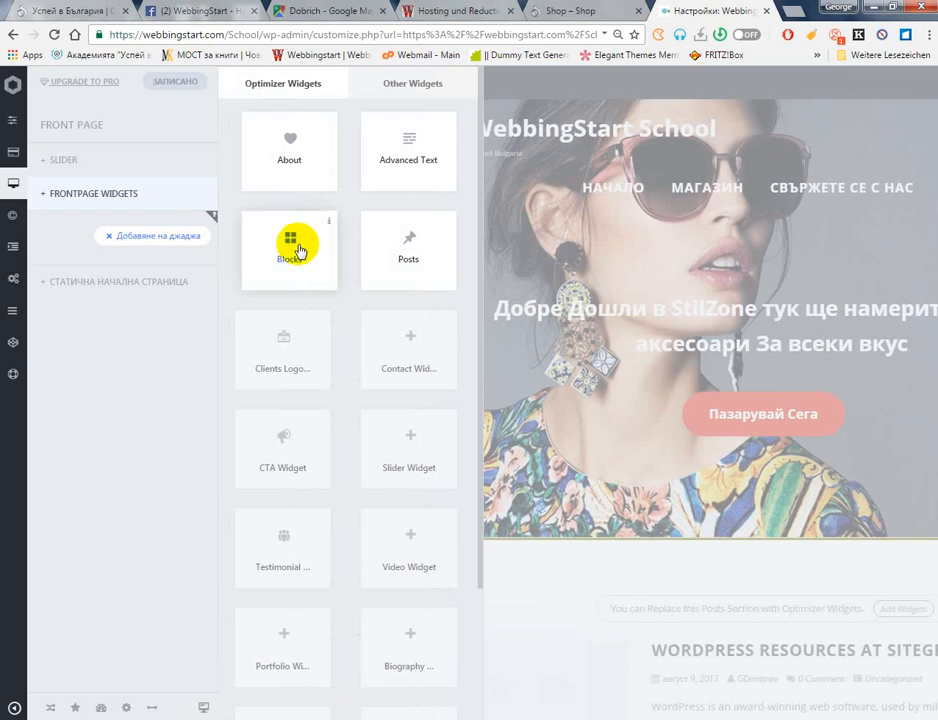
click(297, 252)
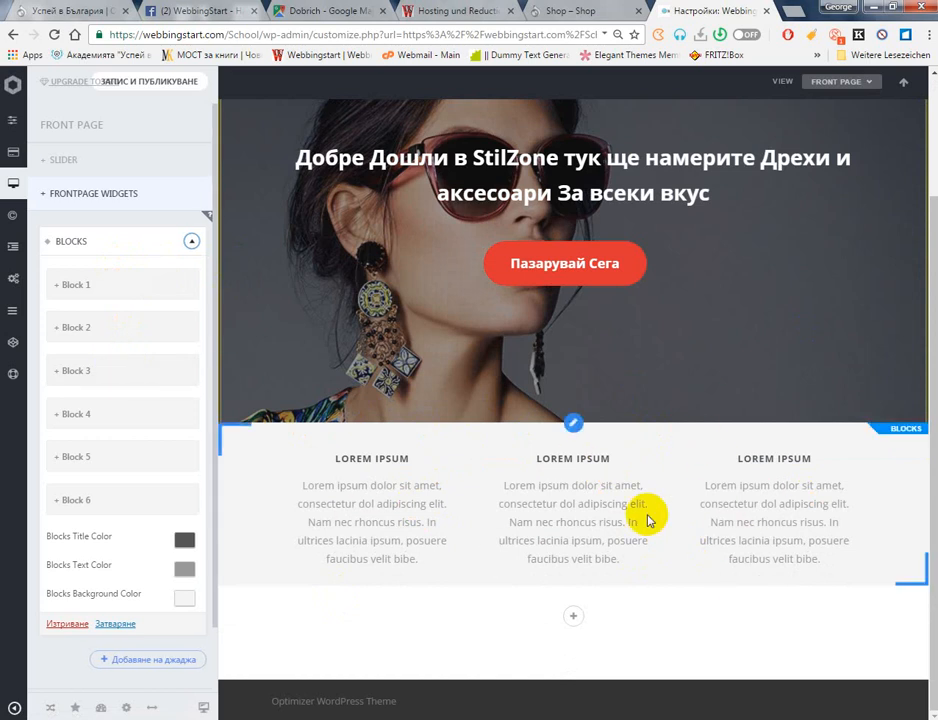
Delete the default title and content text of Block 3 in the Blocks widget and save the emptied content
click(118, 373)
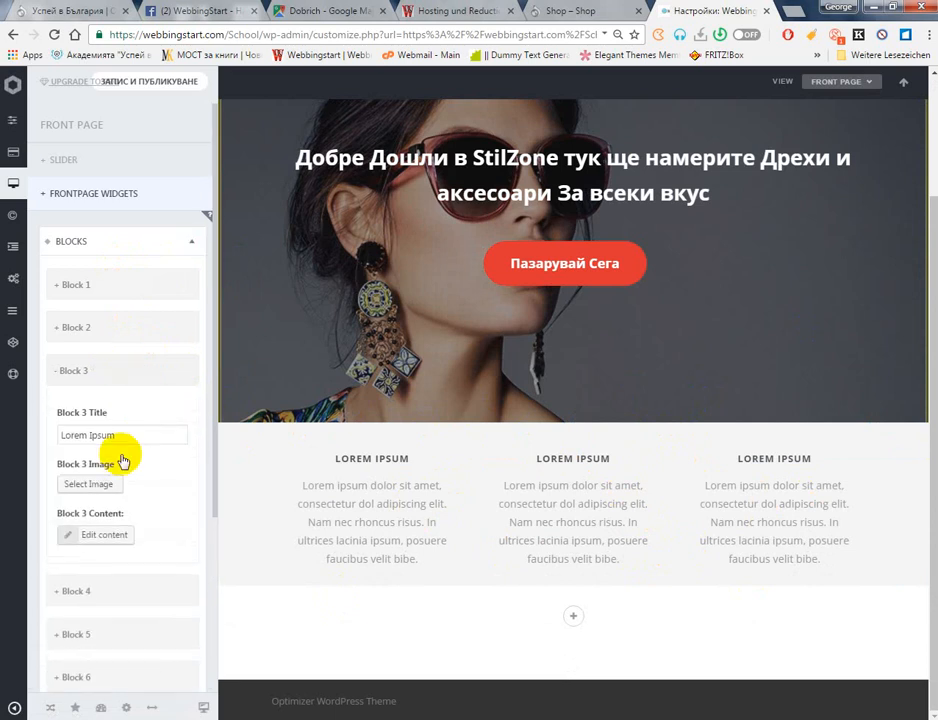
drag(125, 436, 58, 452)
key(BackSpace)
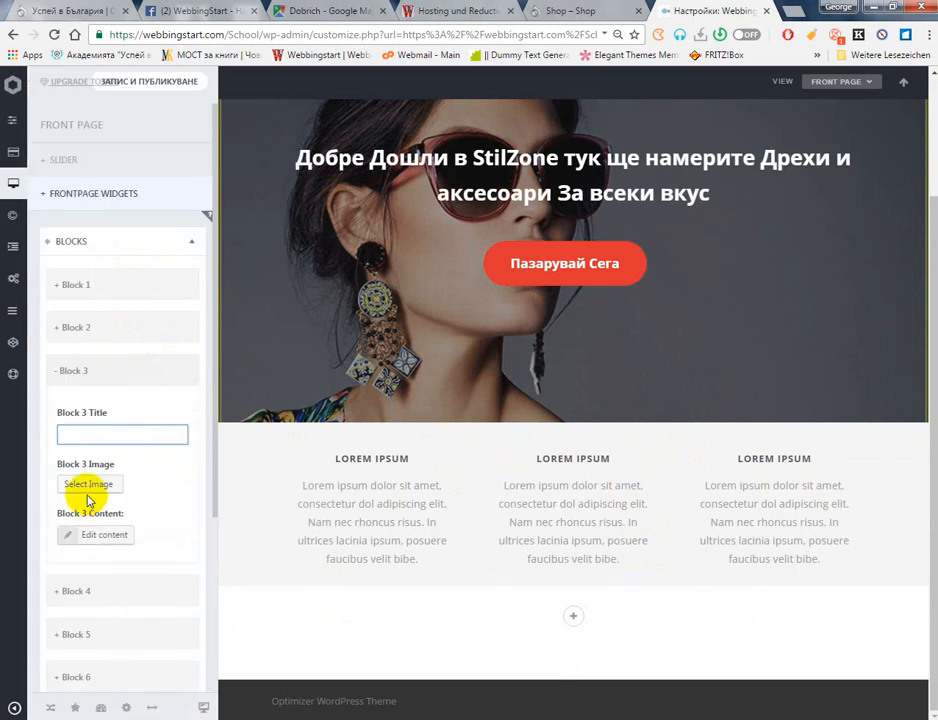
click(100, 534)
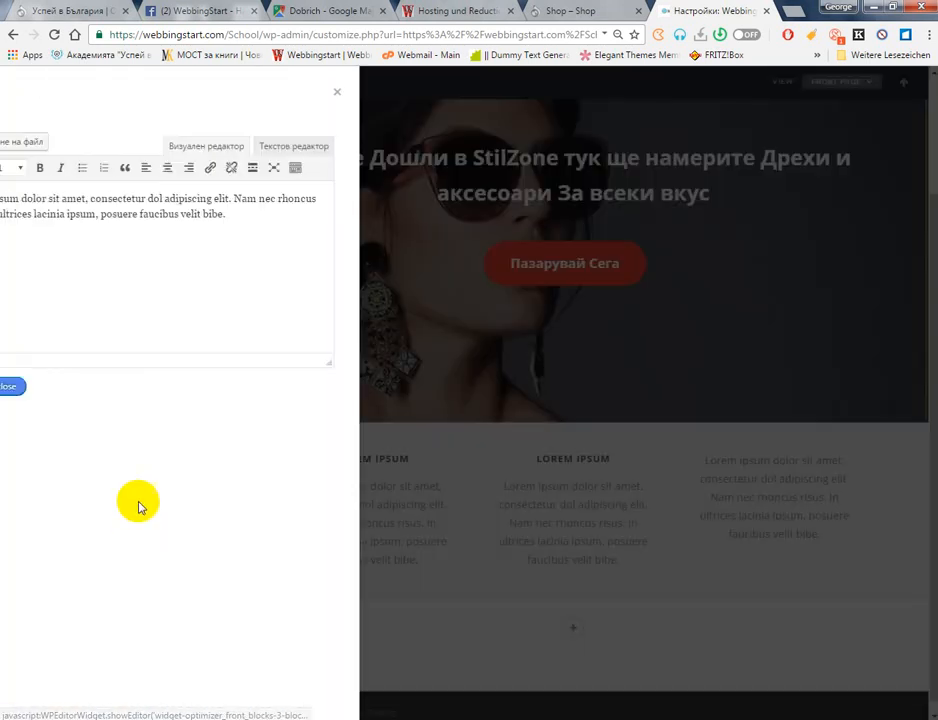
drag(297, 214, 6, 193)
key(BackSpace)
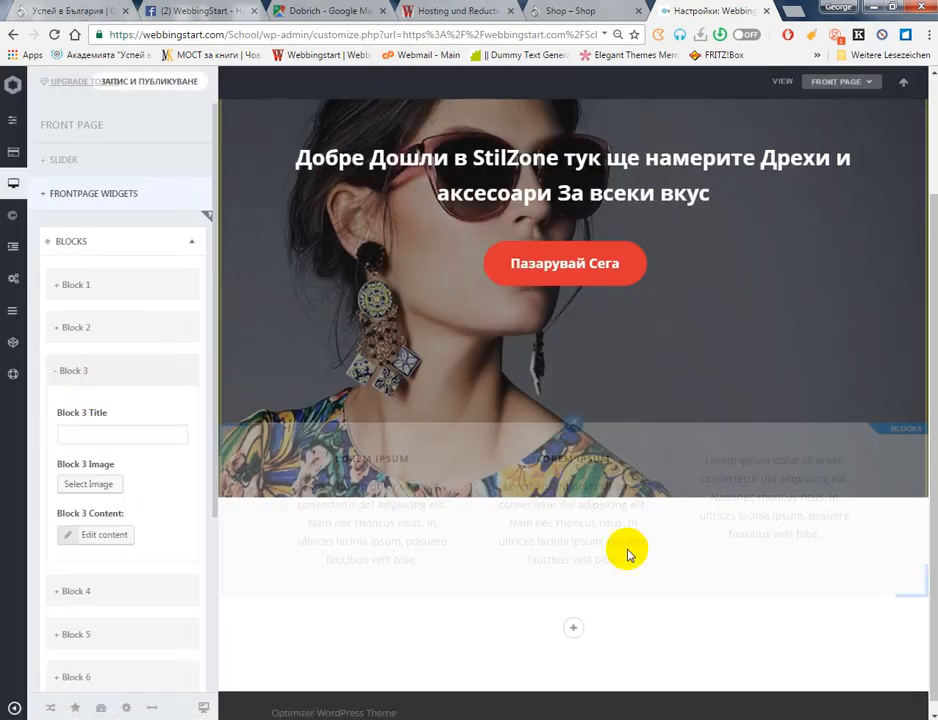
click(138, 375)
Replace Block 1's title with "ПРОМОЦИЯ НА МЕСЕЦА", copied from the first promotion block on the ShopDemo1 site
click(143, 287)
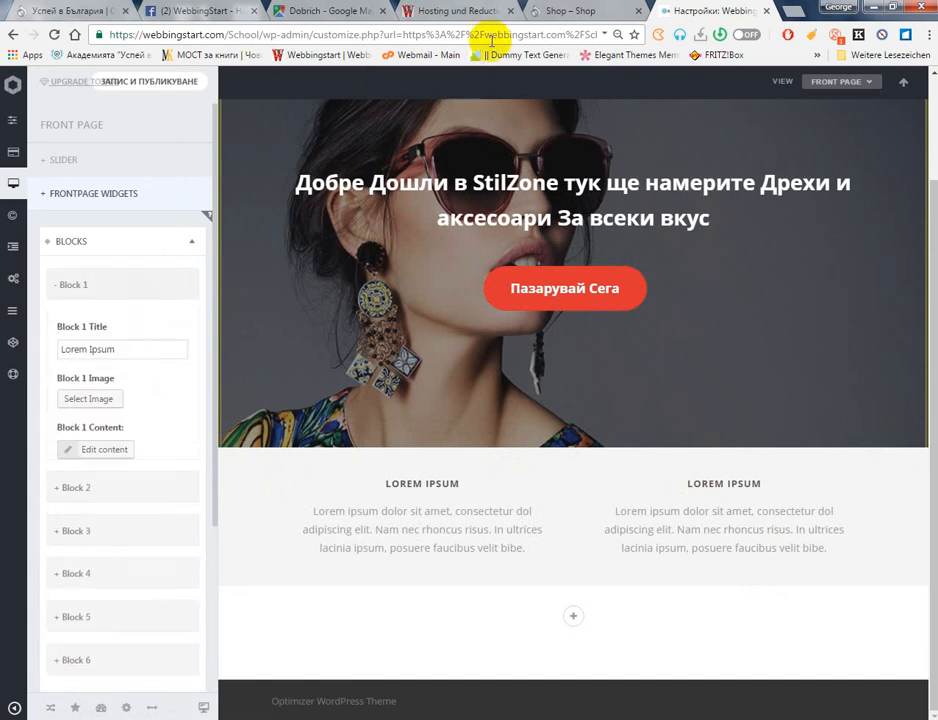
click(560, 12)
scroll(320, 450, down, 2)
scroll(450, 470, down, 3)
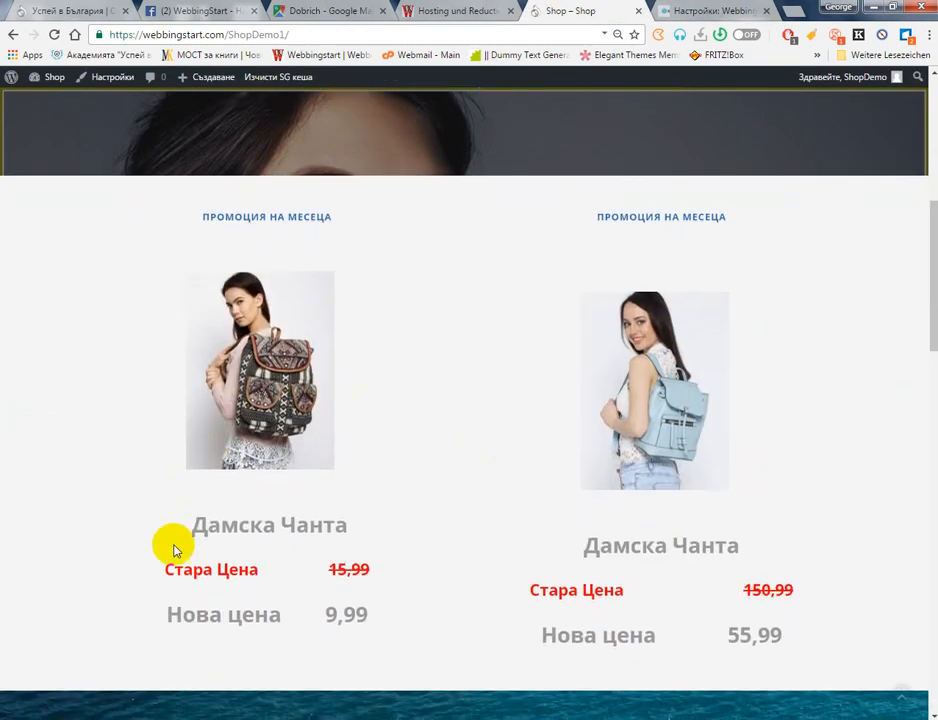
click(665, 11)
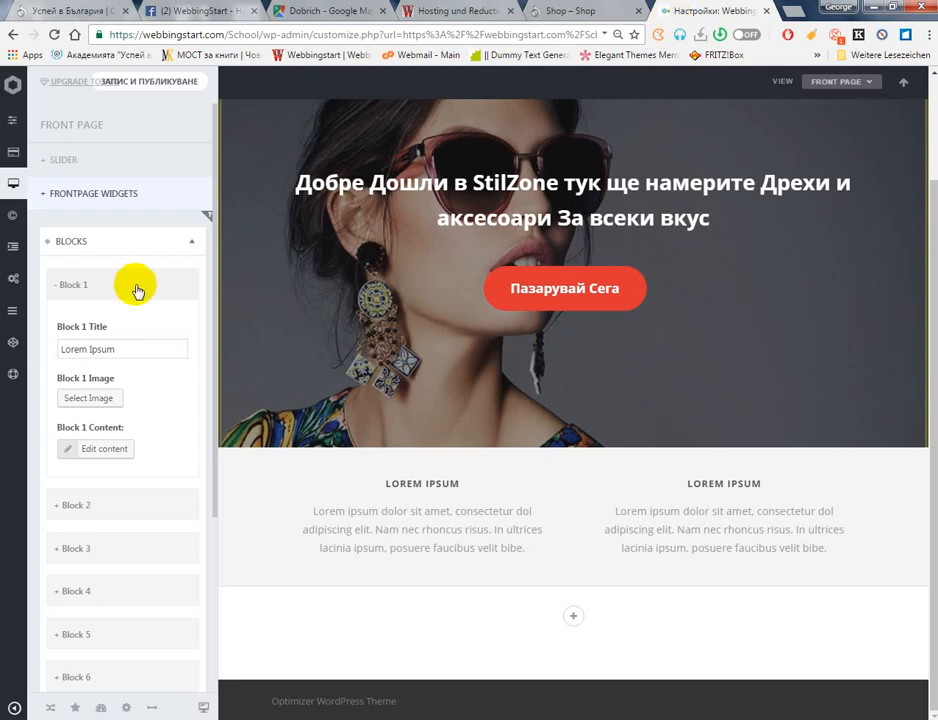
drag(129, 348, 36, 357)
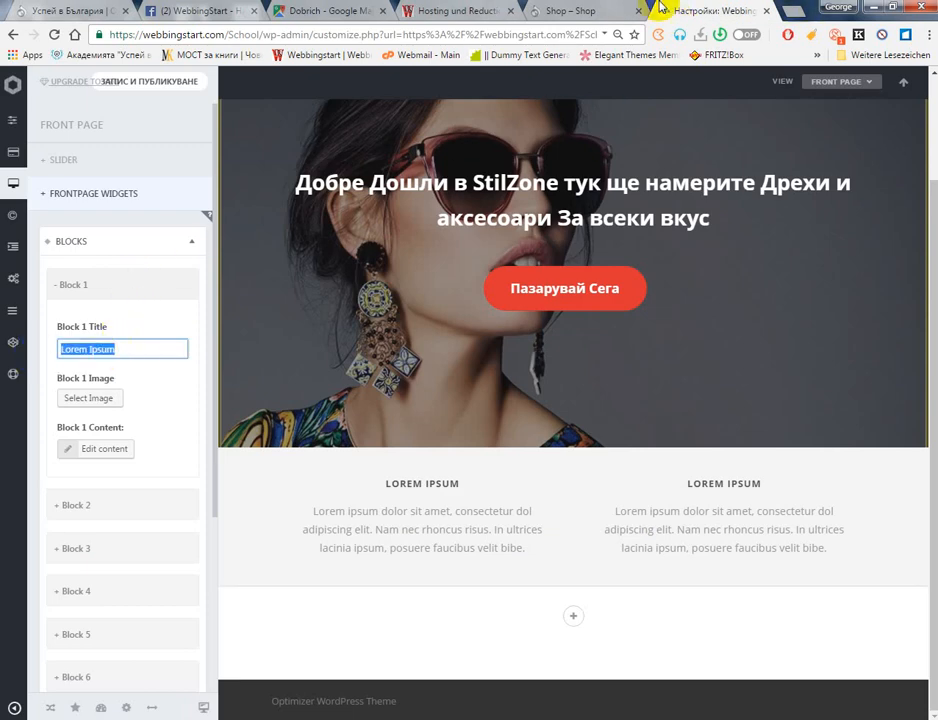
click(575, 11)
drag(201, 212, 339, 213)
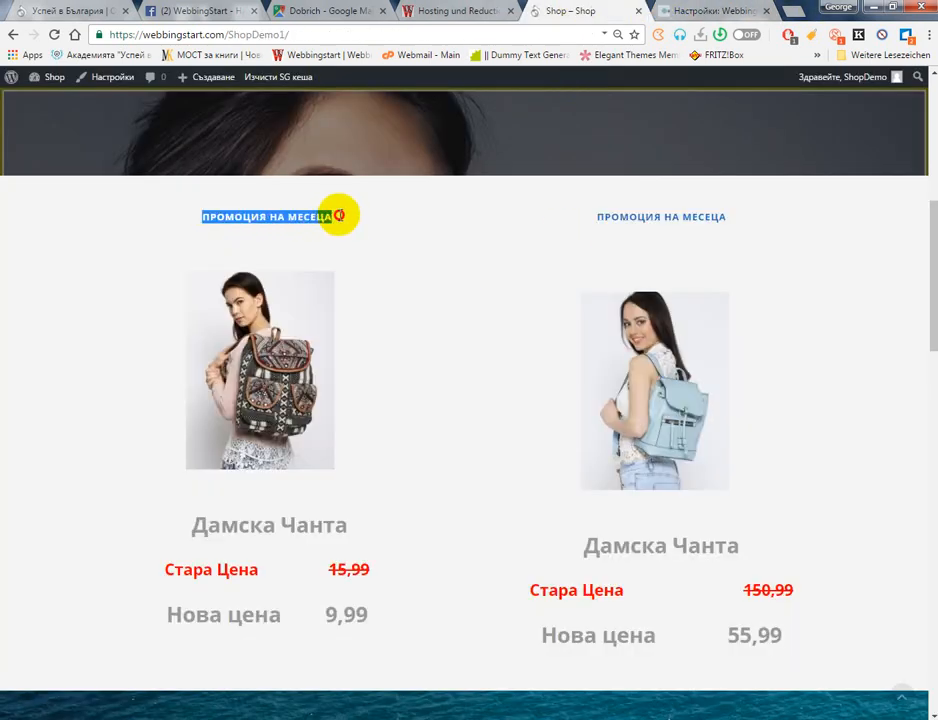
right_click(318, 210)
click(340, 224)
click(734, 9)
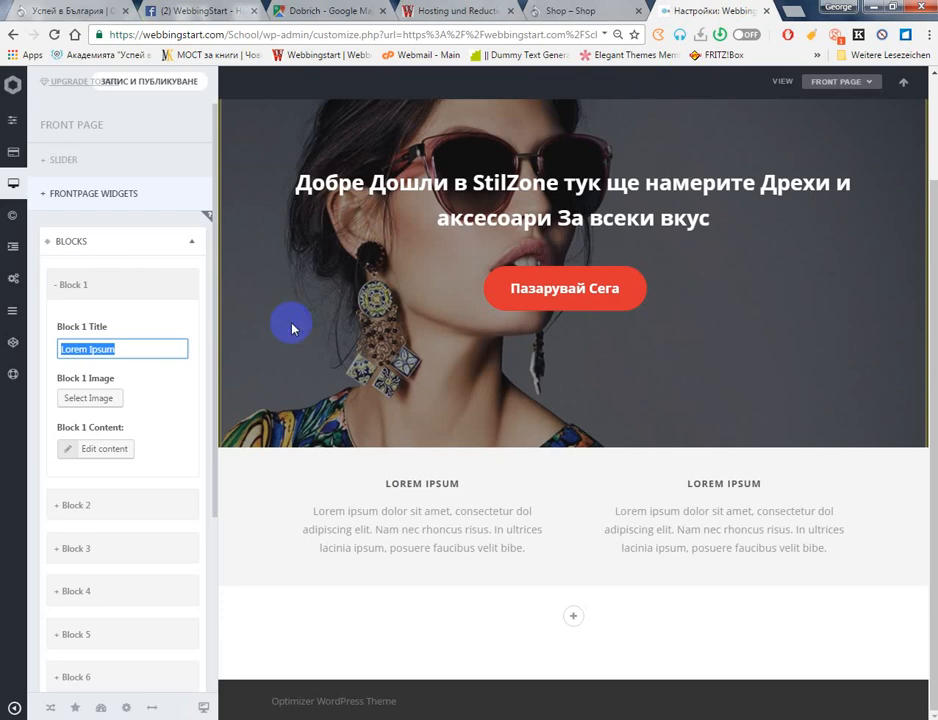
key(ctrl+v)
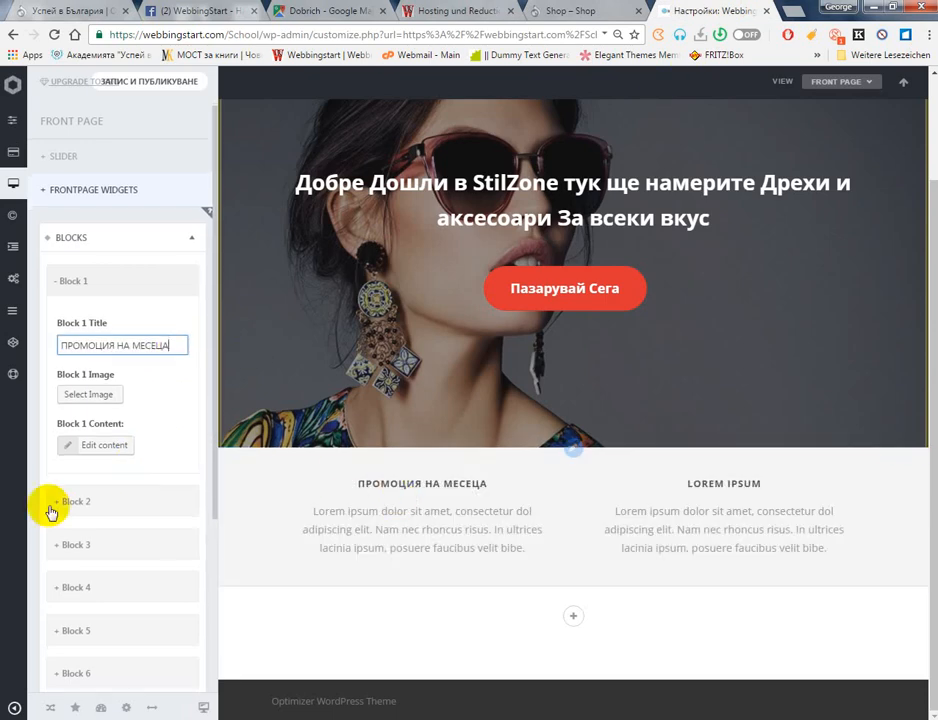
Try the photo of the woman with the patterned backpack as Block 1's image, check the preview and remove it
scroll(55, 450, down, 1)
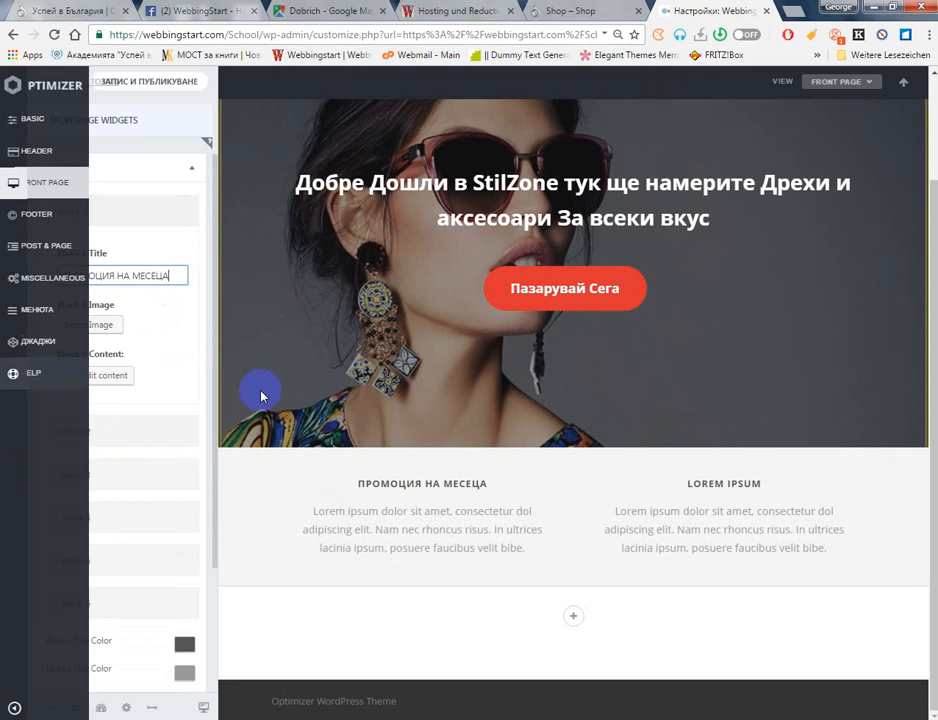
click(101, 335)
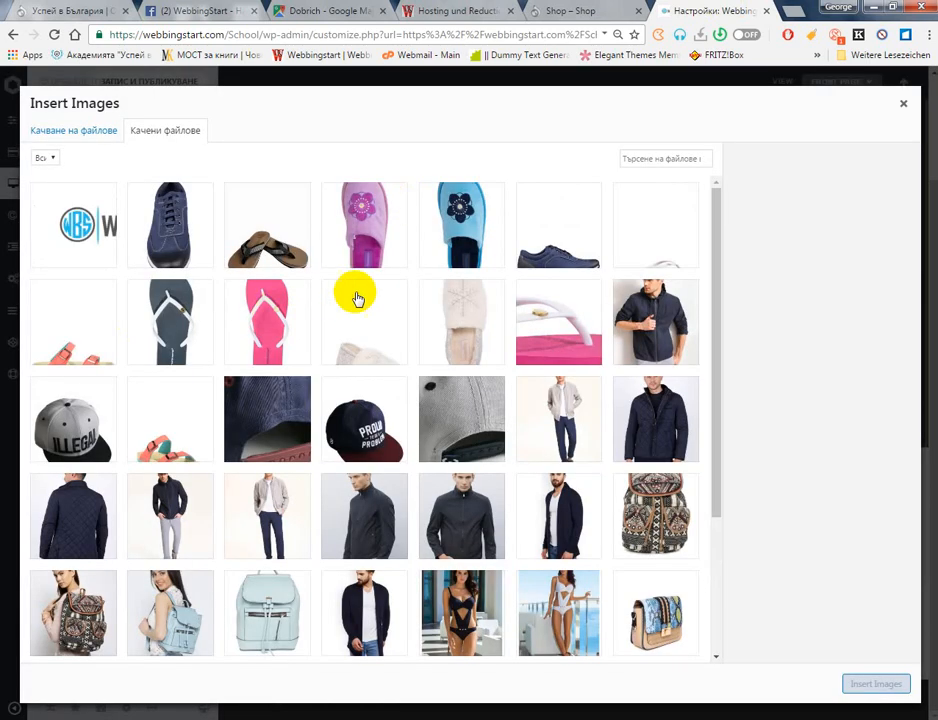
scroll(356, 297, down, 1)
scroll(378, 308, down, 2)
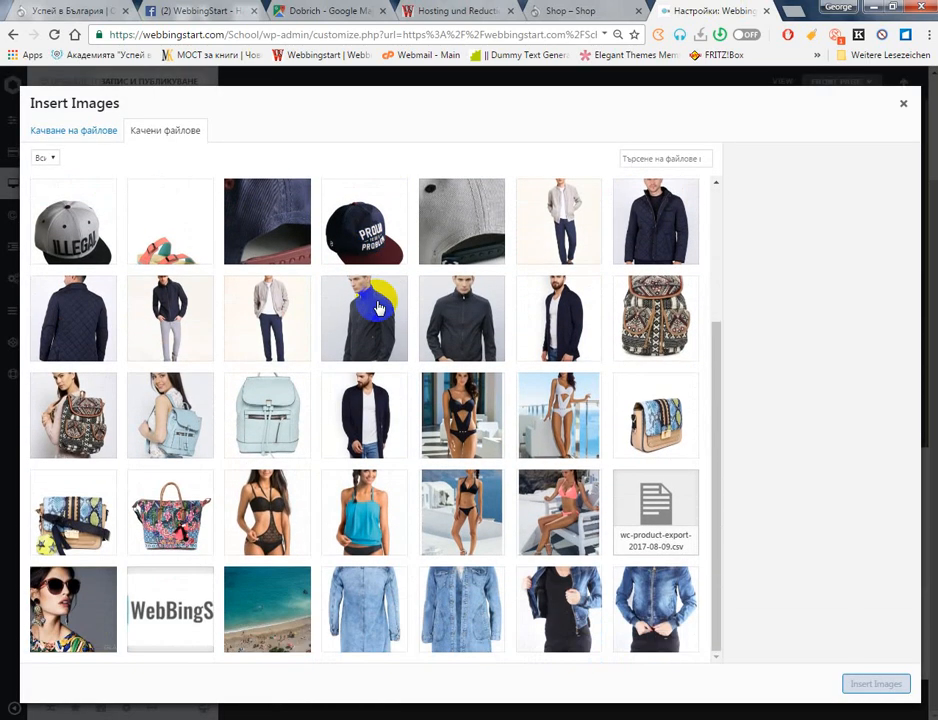
scroll(378, 308, up, 3)
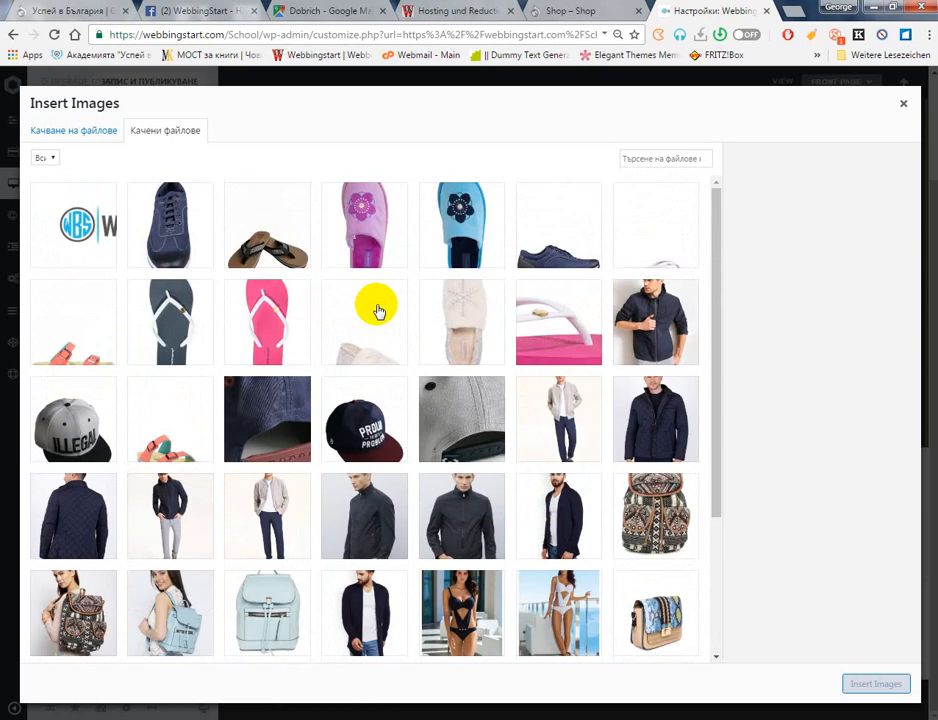
scroll(378, 311, down, 3)
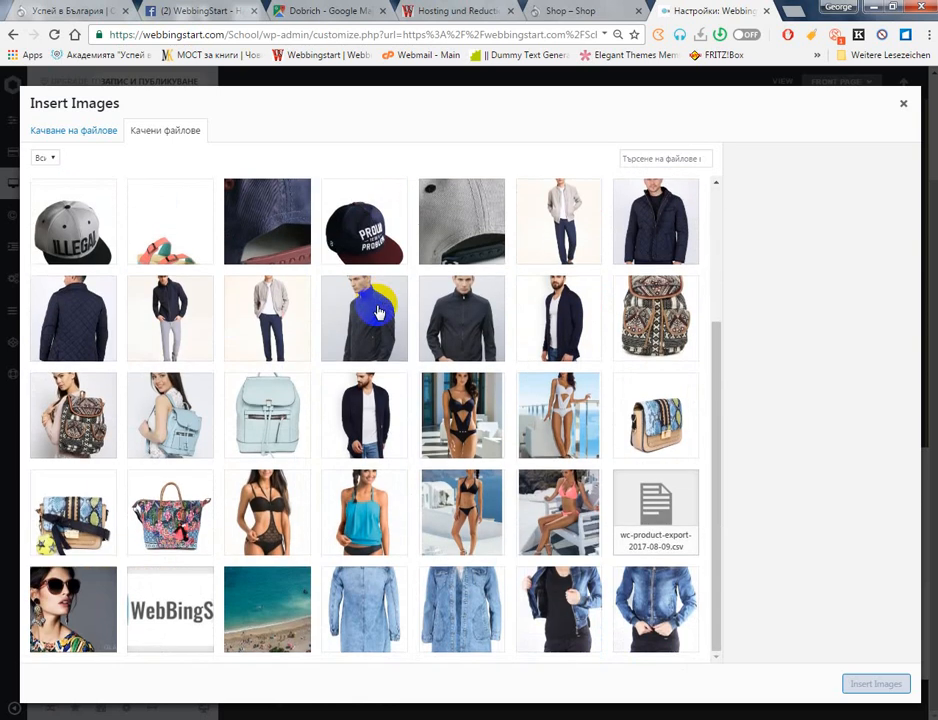
click(110, 438)
click(862, 686)
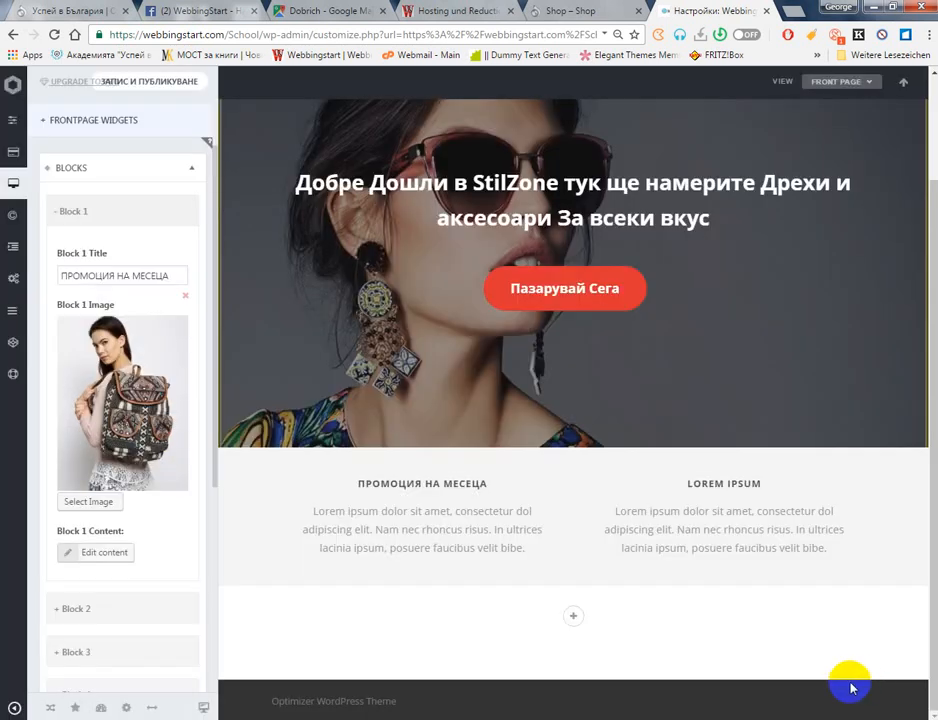
scroll(510, 548, down, 4)
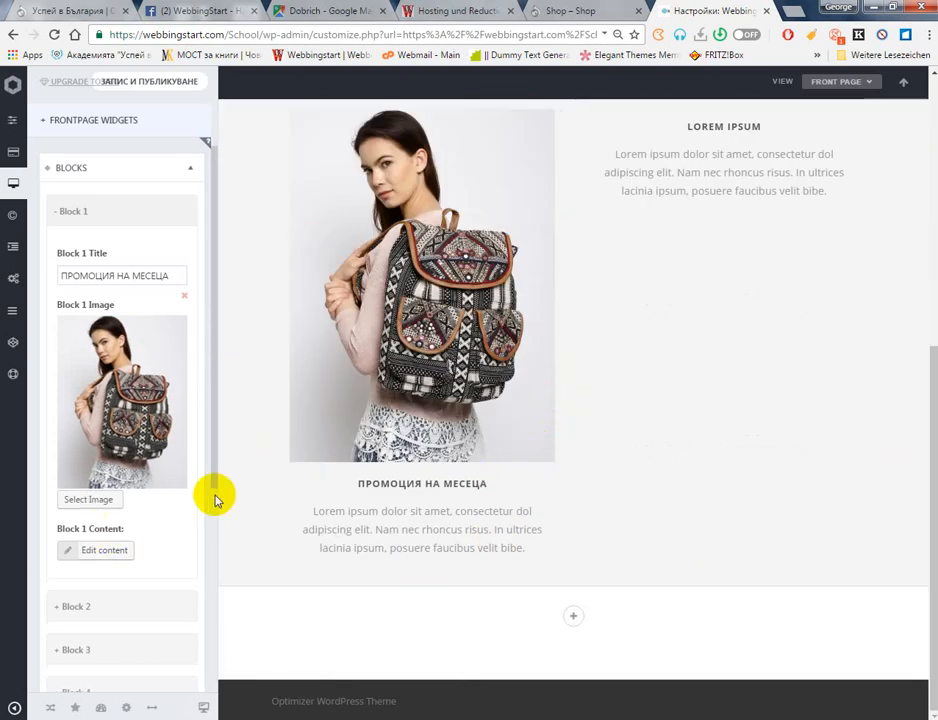
click(181, 309)
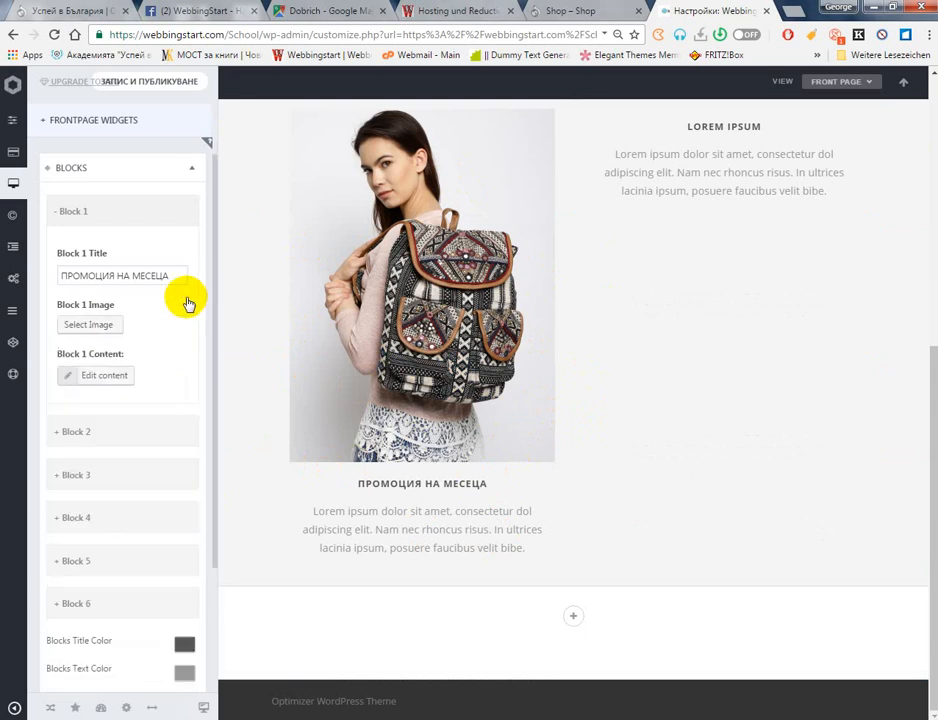
Reinsert the patterned backpack photo as Block 1's image, check how it displays and remove it again
click(100, 327)
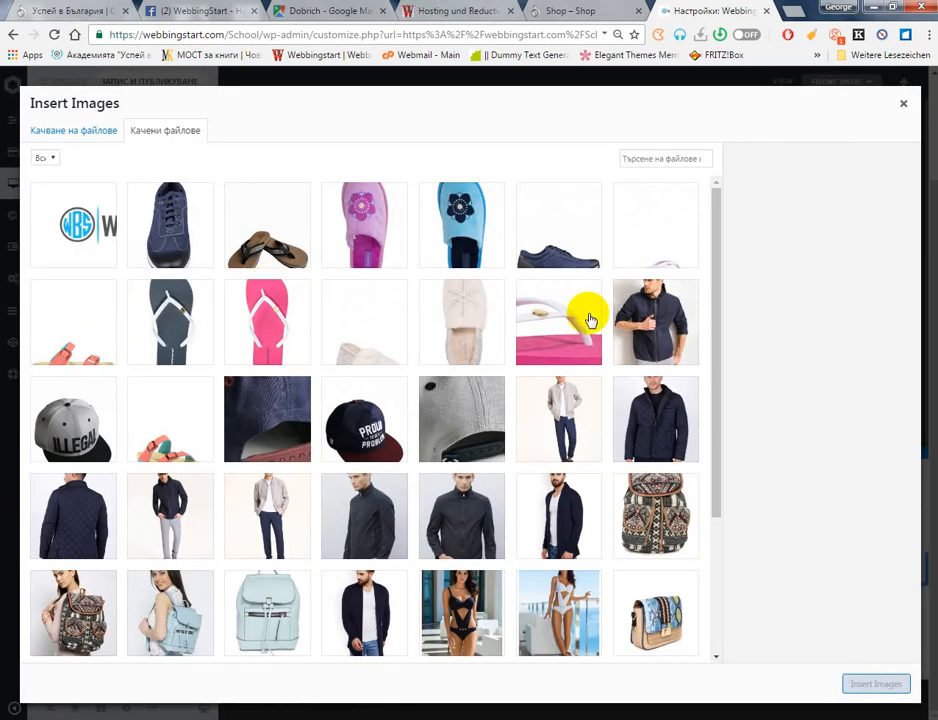
click(66, 585)
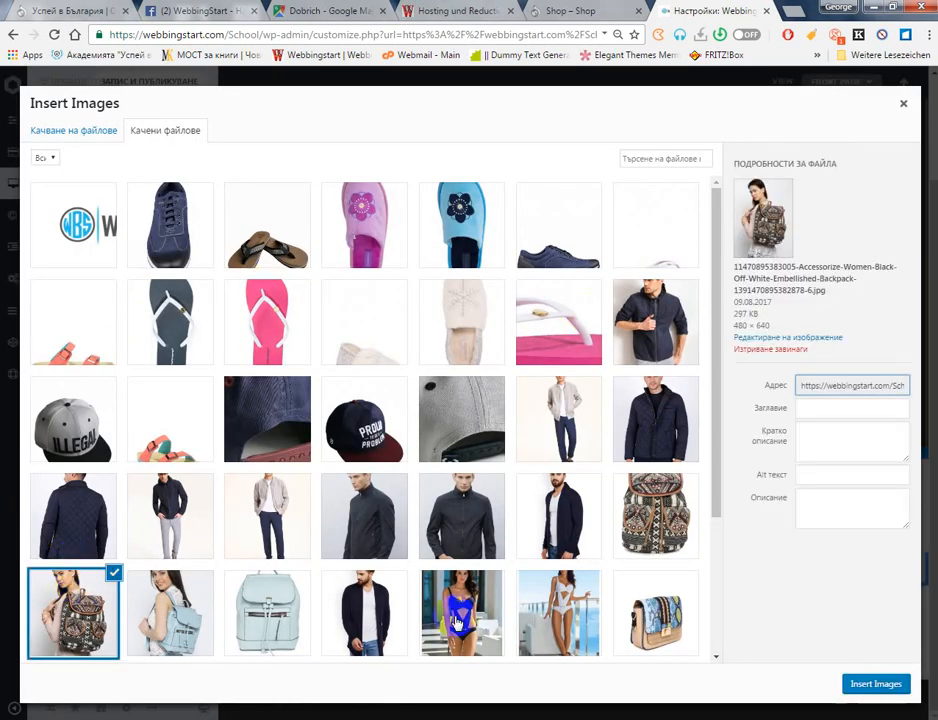
click(876, 683)
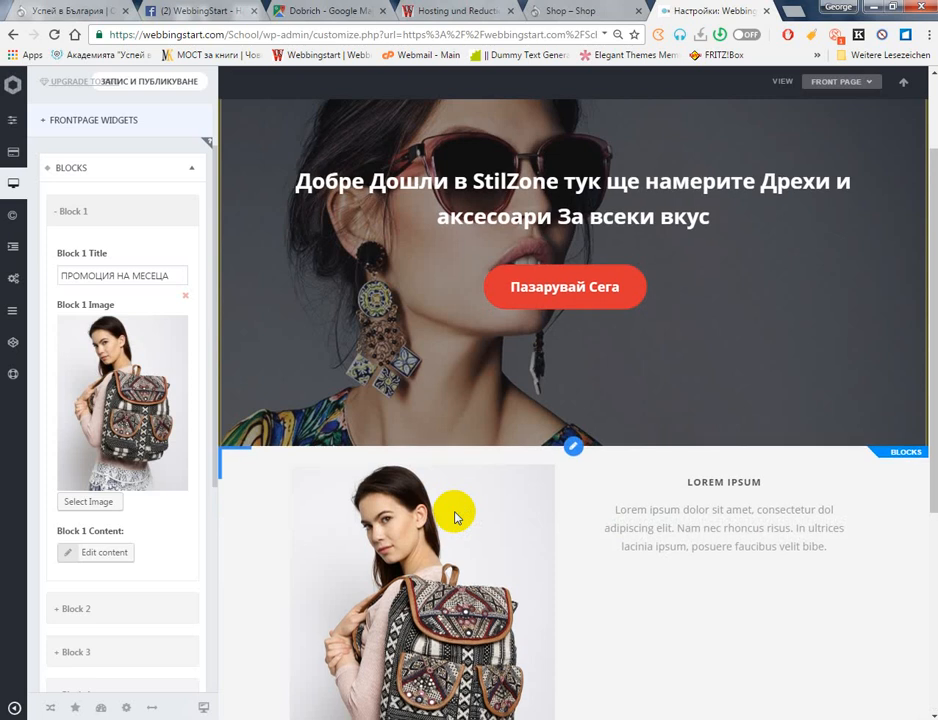
scroll(452, 510, down, 4)
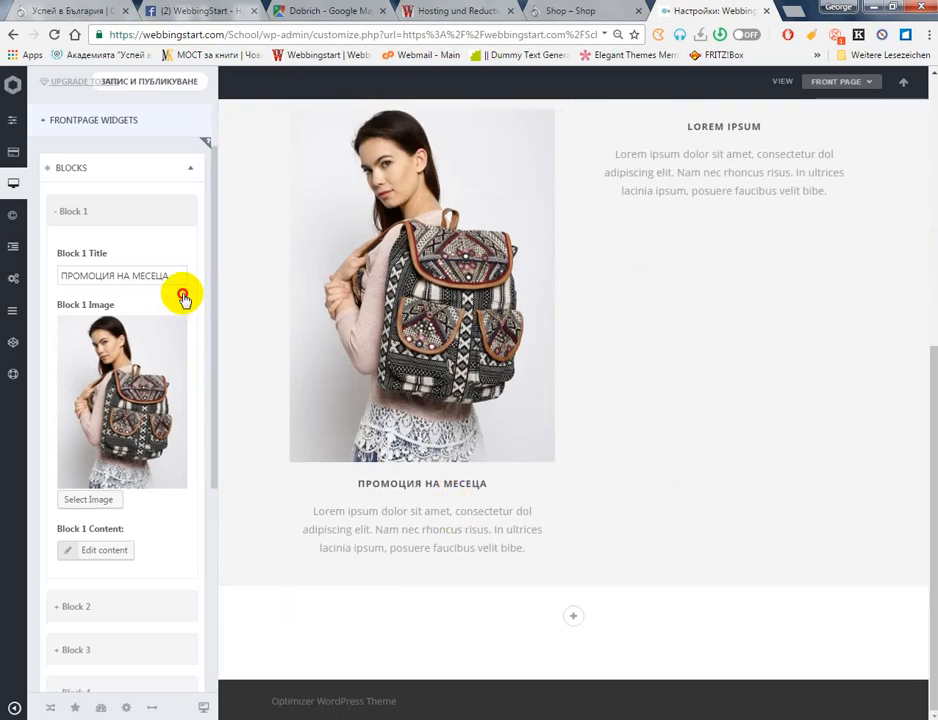
click(184, 294)
Replace Block 1's default content text with the photo of the woman with the patterned backpack, save it and check the preview
click(104, 380)
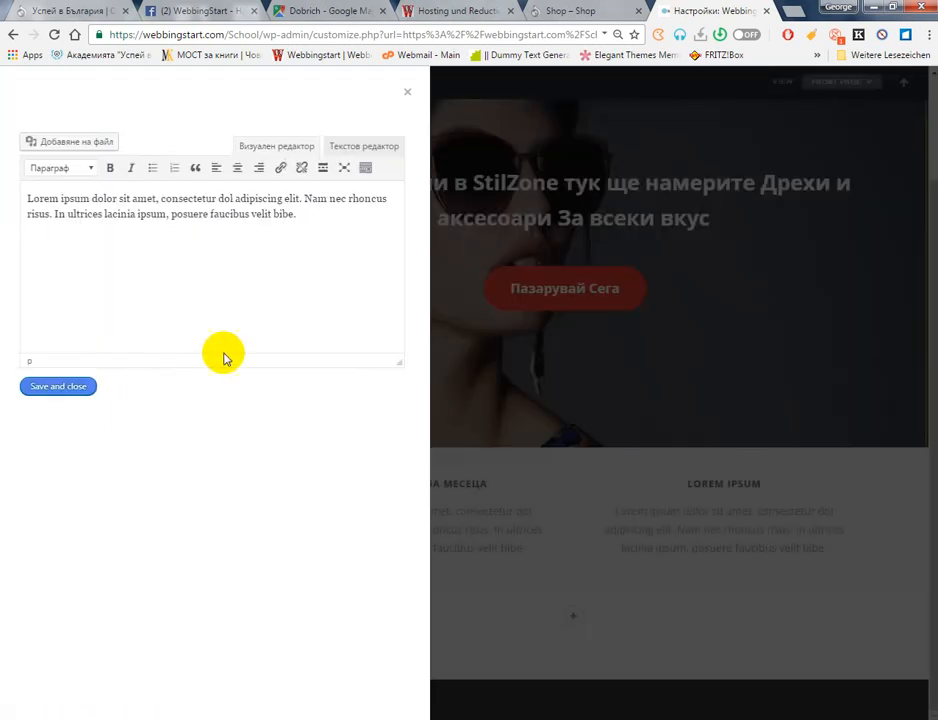
drag(345, 207, 31, 209)
key(BackSpace)
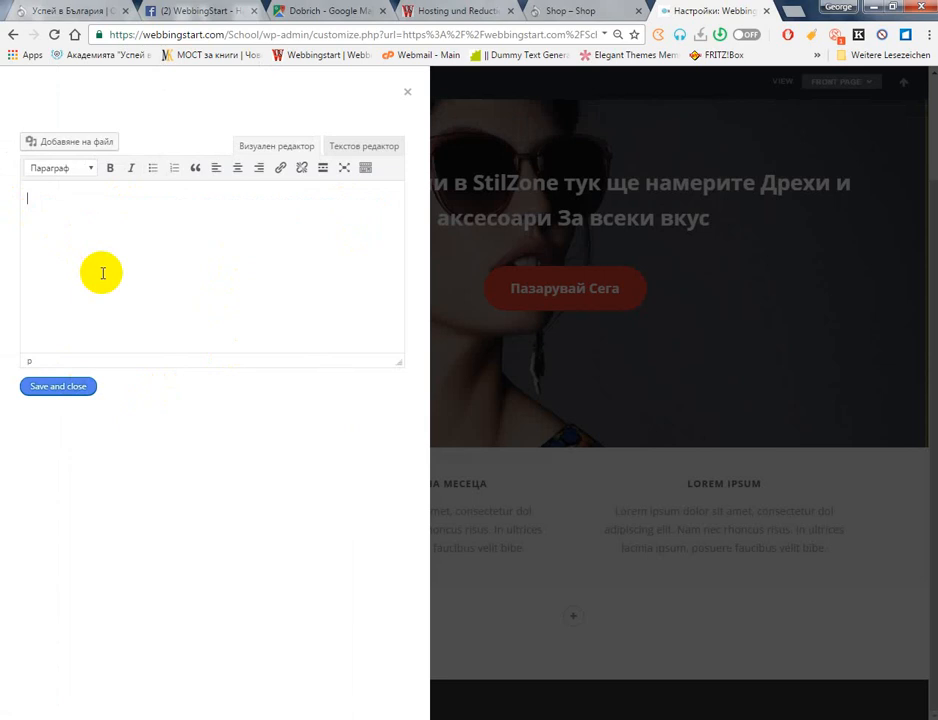
click(94, 146)
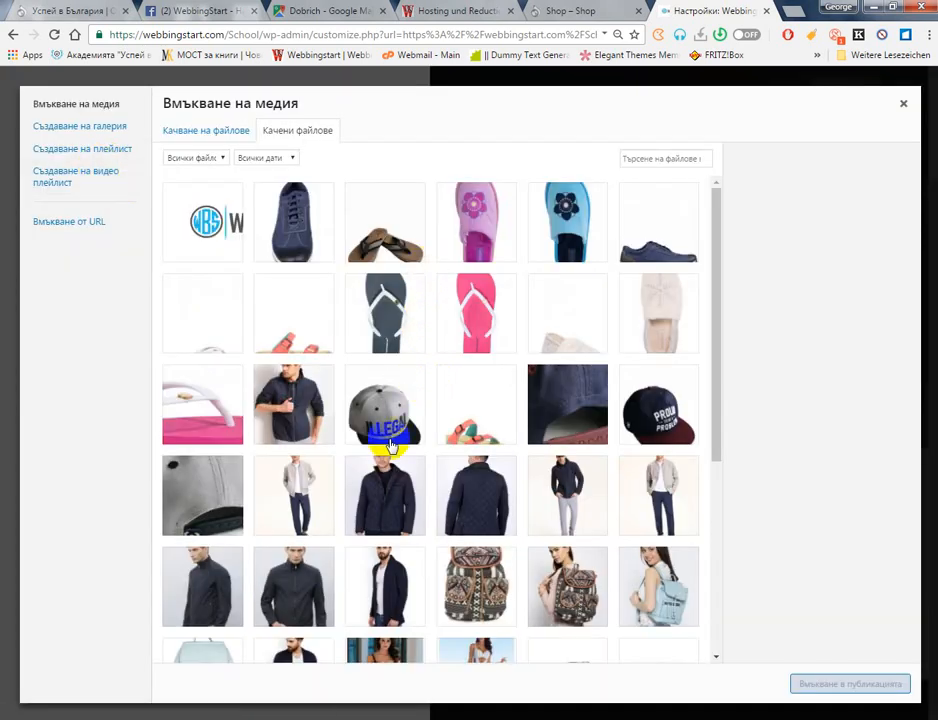
scroll(325, 372, down, 5)
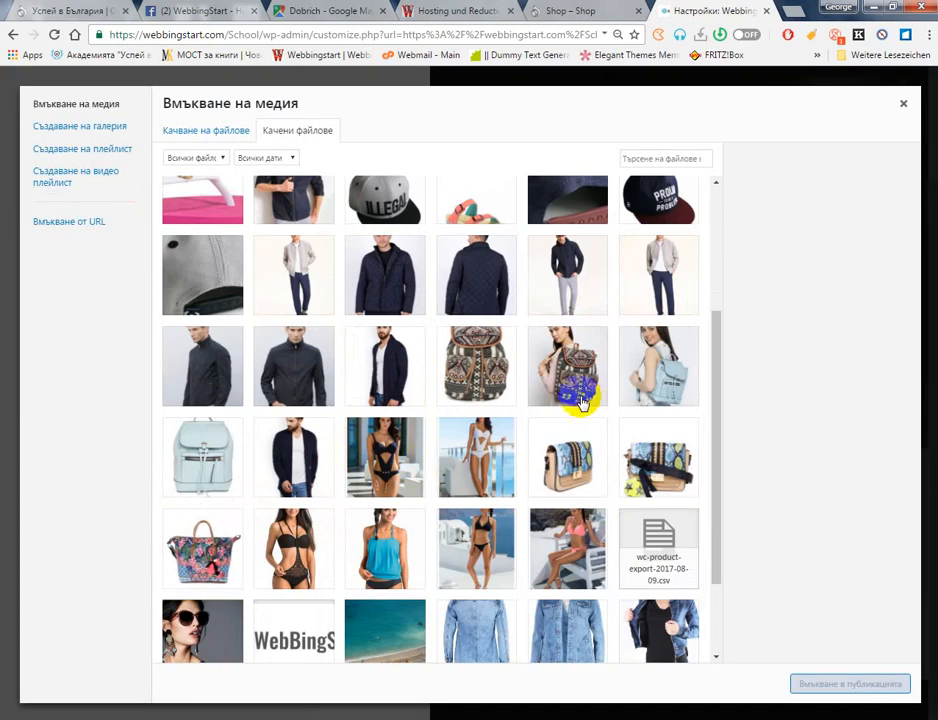
click(550, 362)
click(858, 686)
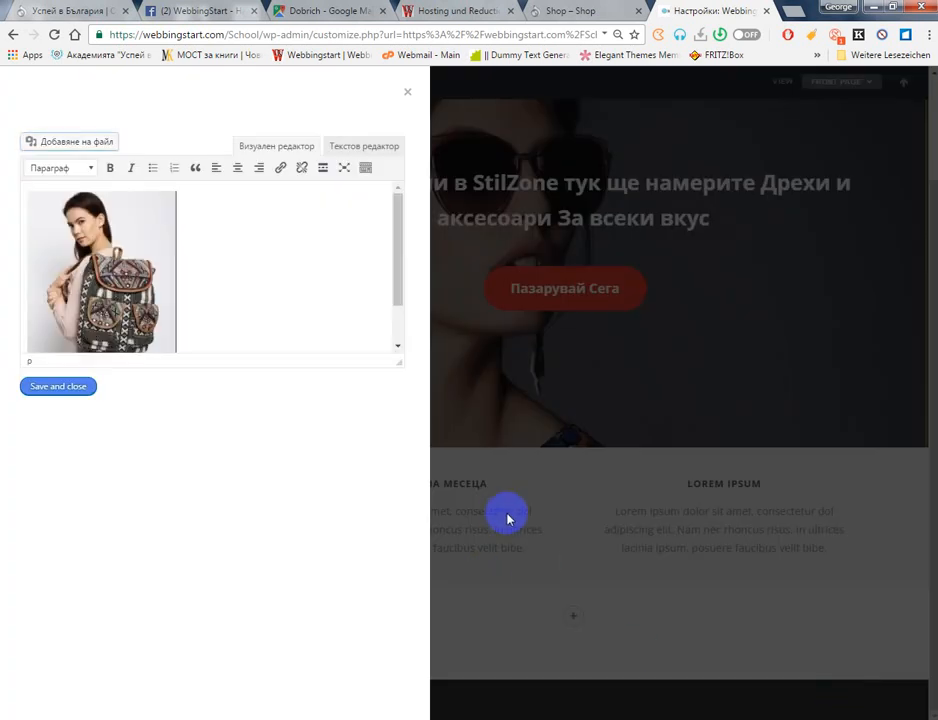
click(33, 389)
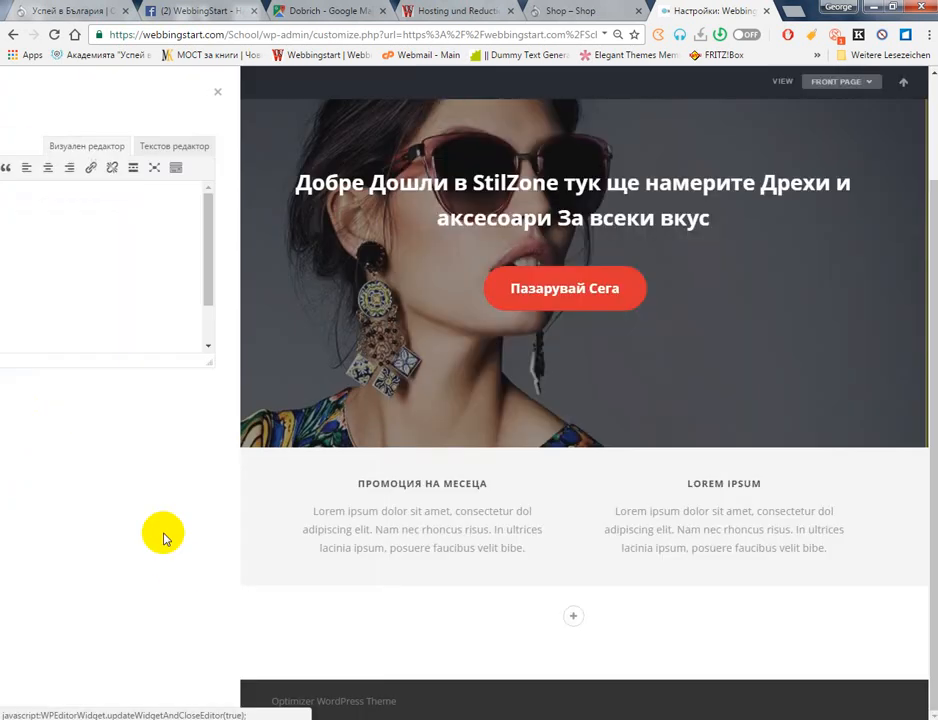
scroll(490, 566, down, 2)
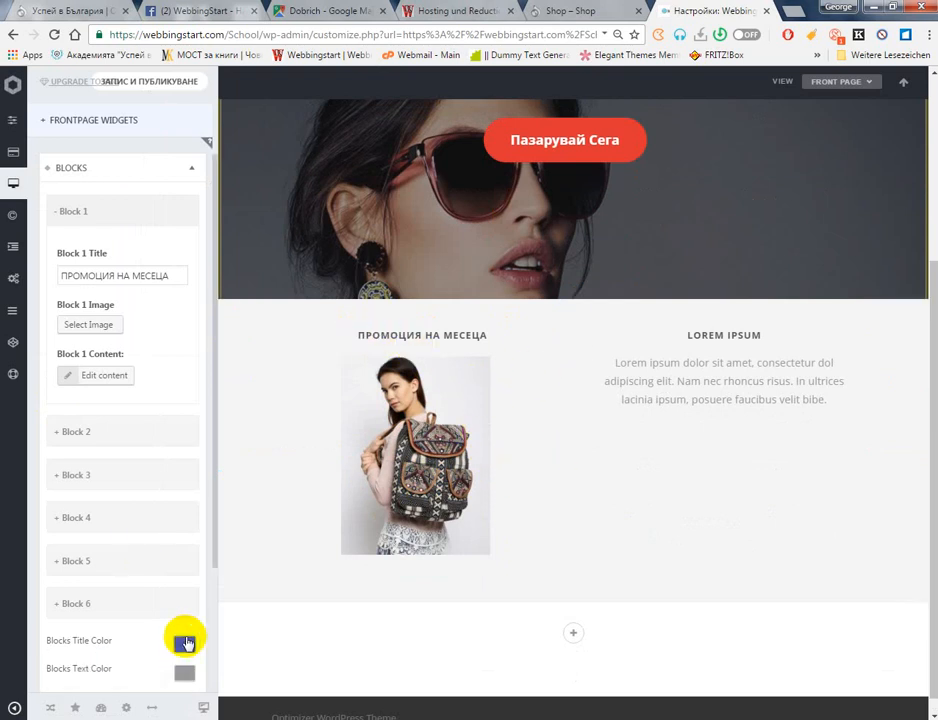
Try blue #1e73be as the Blocks Title Color, and set it to black #000000 instead
click(183, 646)
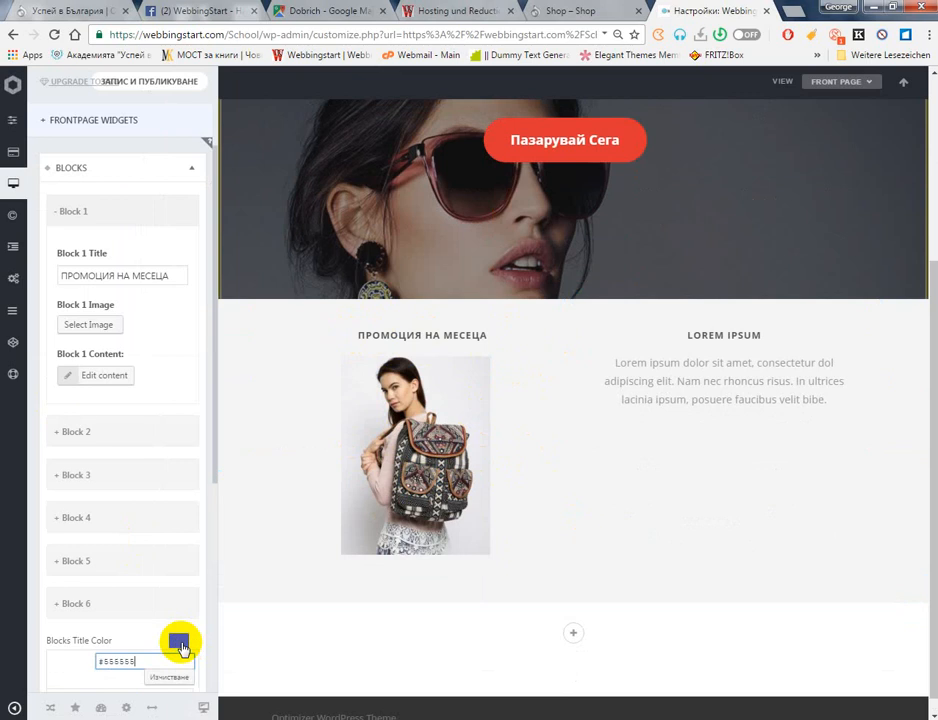
scroll(184, 643, down, 2)
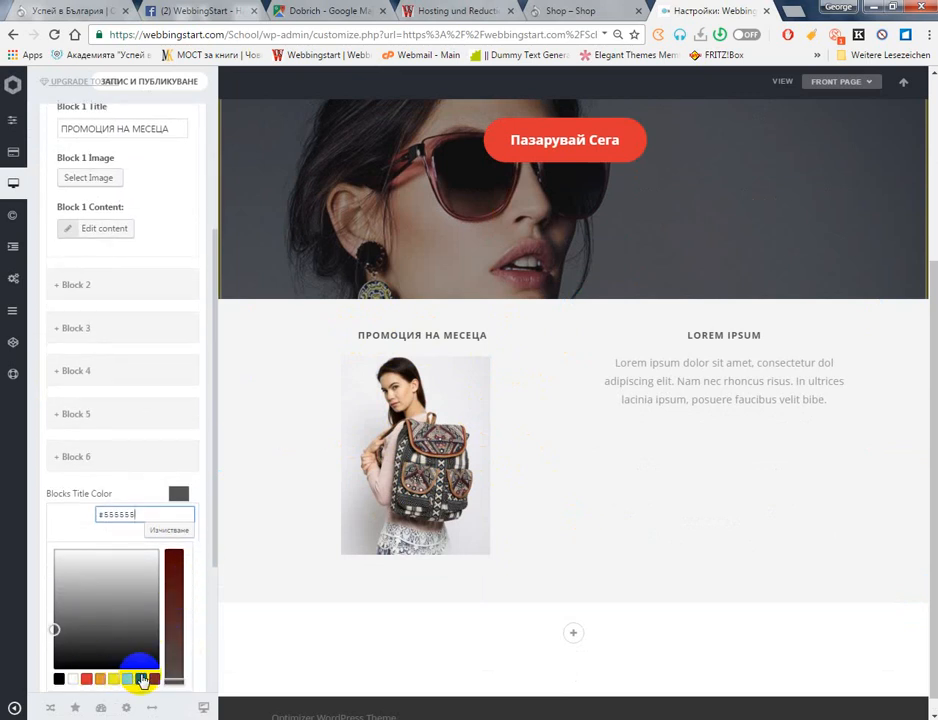
click(139, 680)
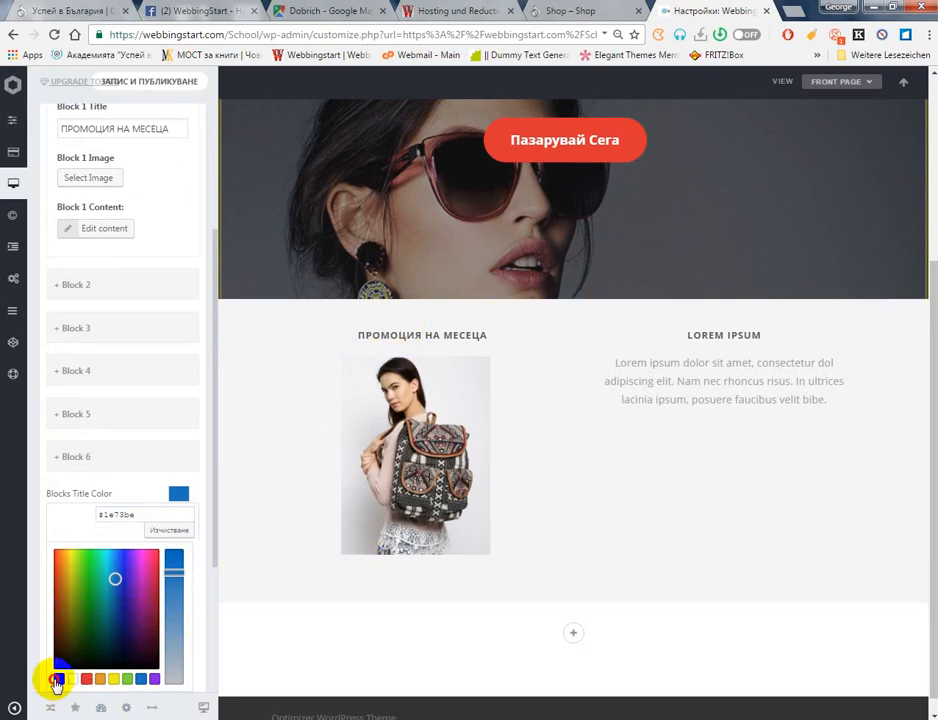
click(60, 680)
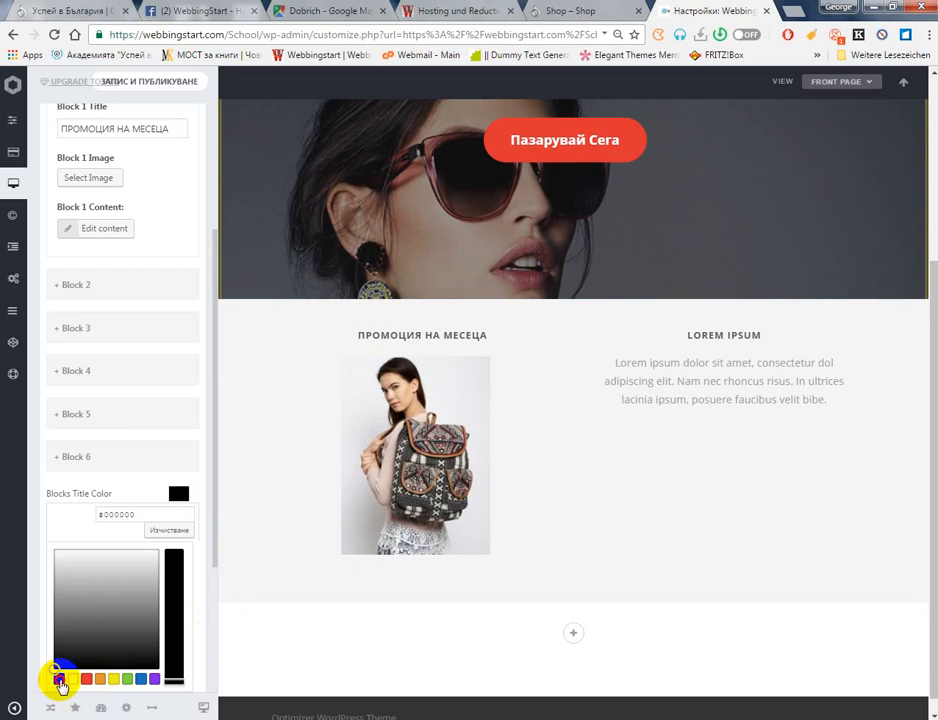
click(120, 496)
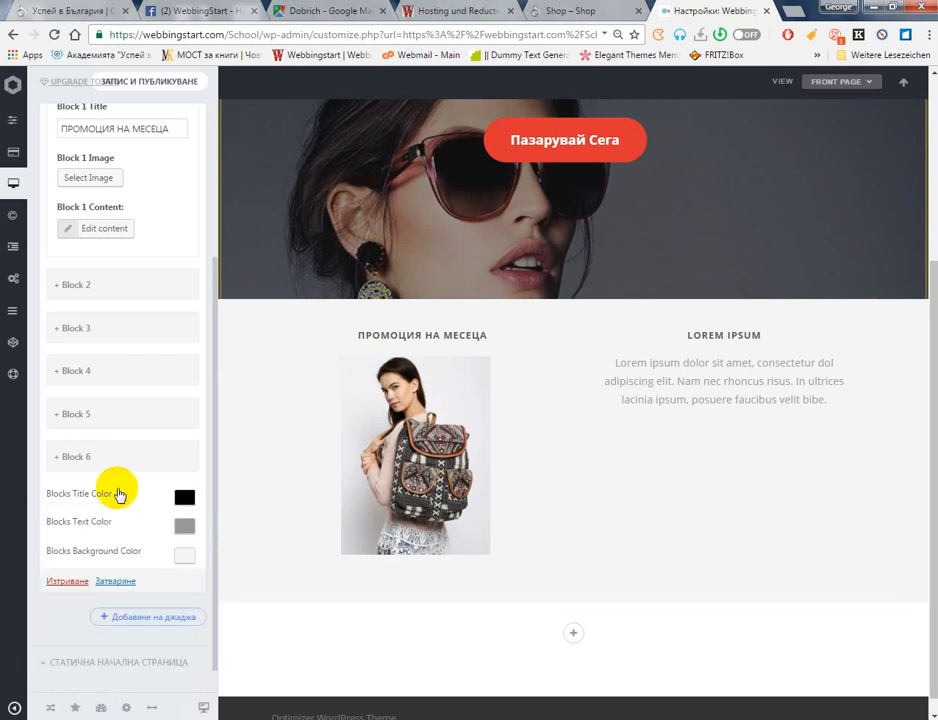
Add the line "Дамска Чанта" as Заглавие 1 (Heading 1) below the backpack photo in Block 1's content
scroll(125, 470, up, 2)
click(107, 366)
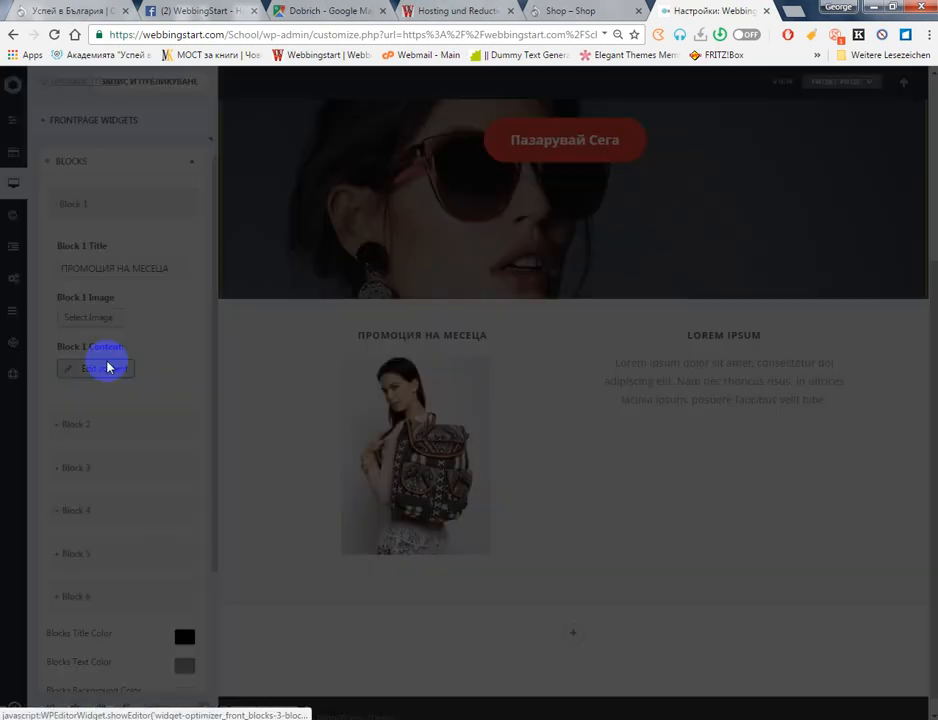
scroll(188, 299, down, 1)
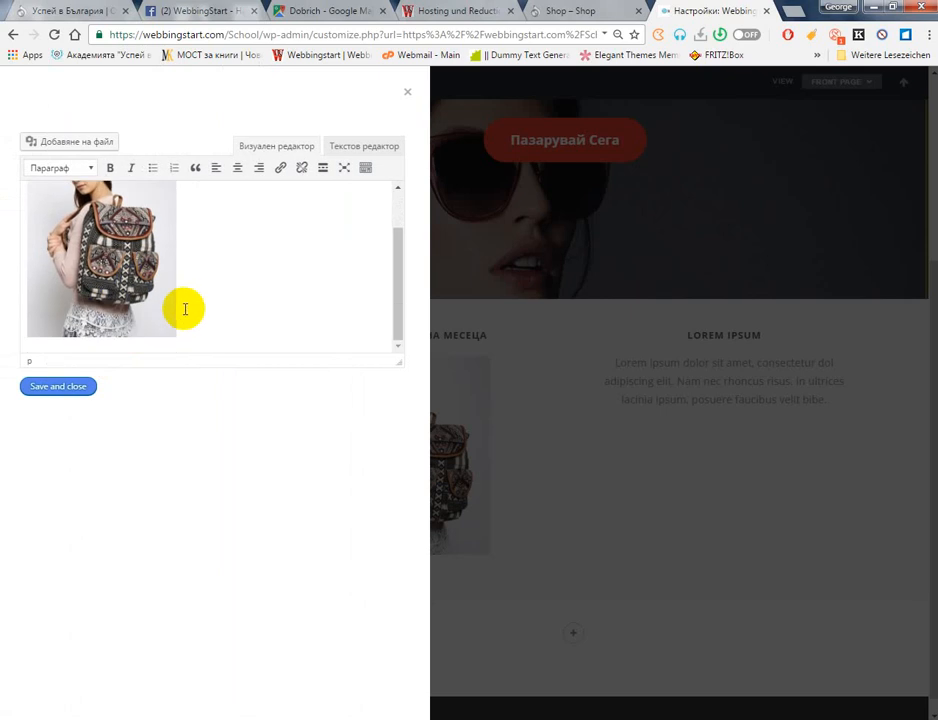
click(183, 333)
key(Return)
key(Return)
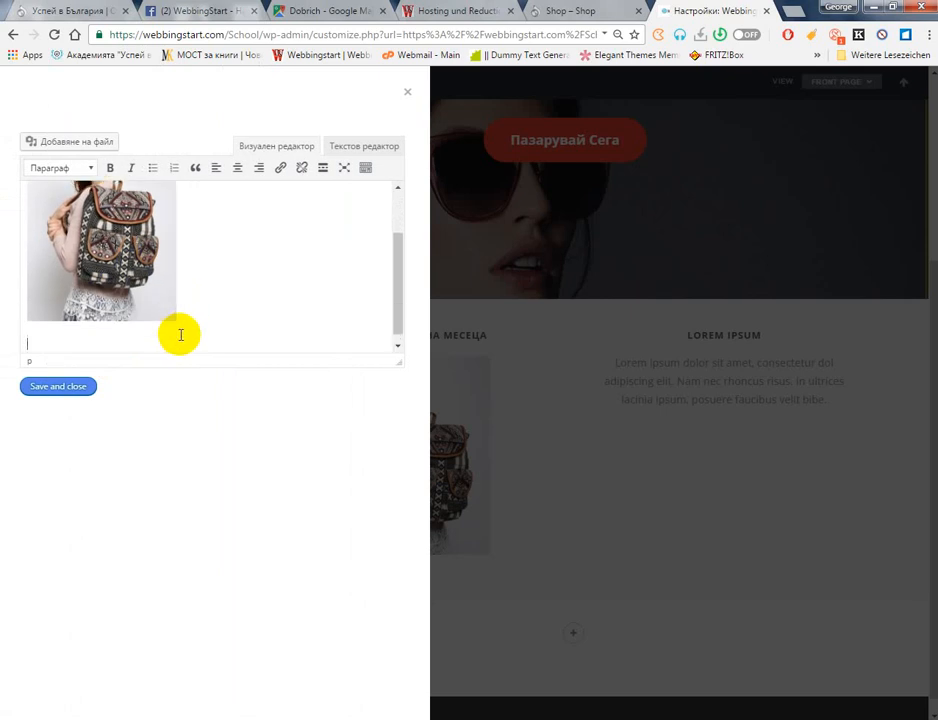
scroll(180, 335, up, 2)
scroll(184, 331, down, 2)
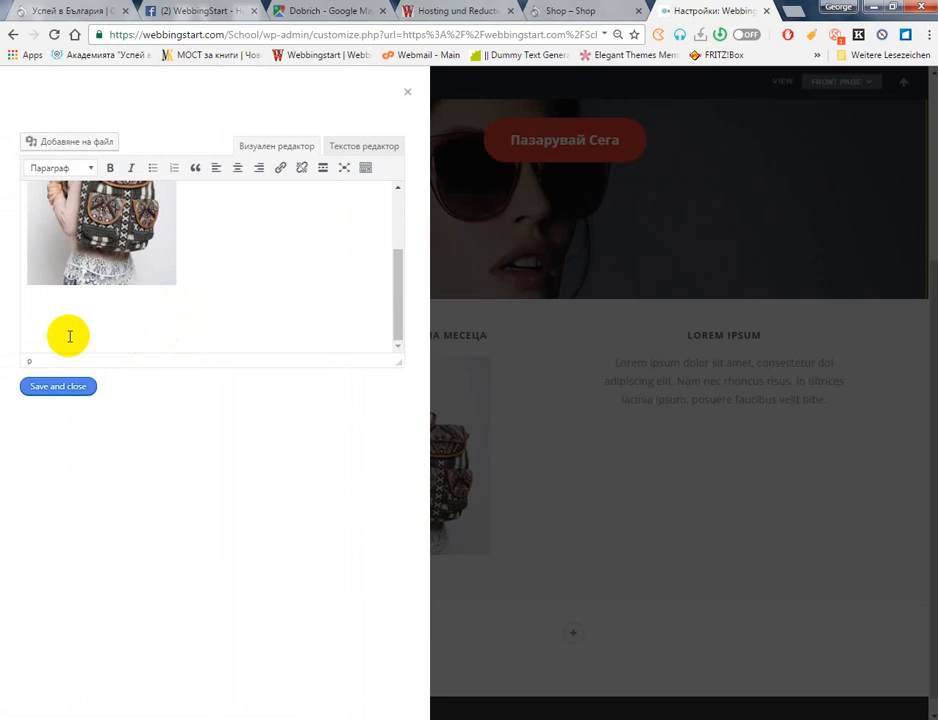
click(64, 167)
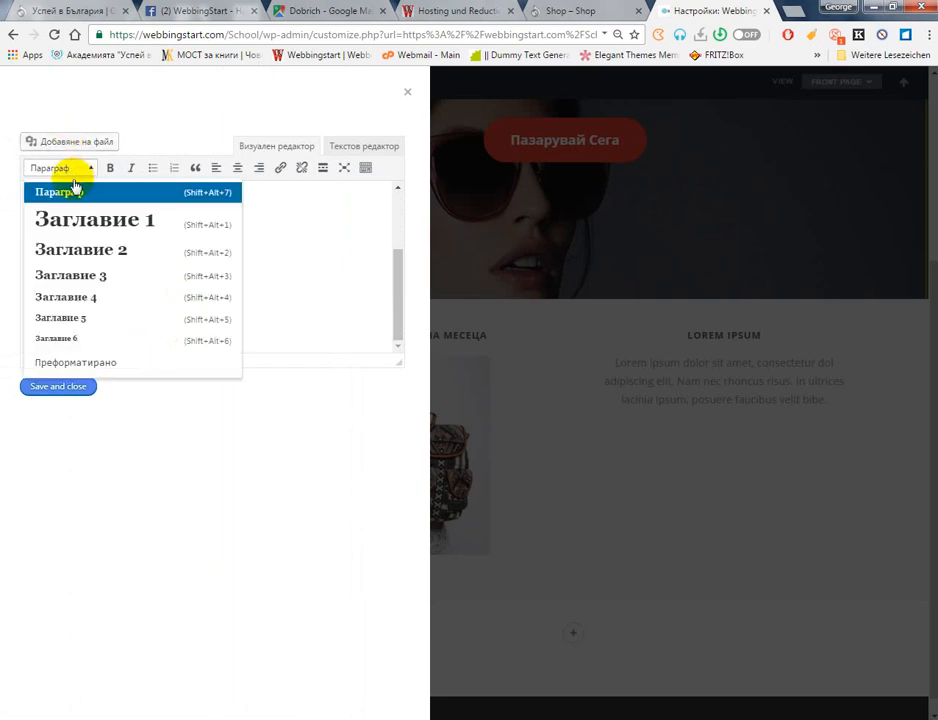
click(91, 259)
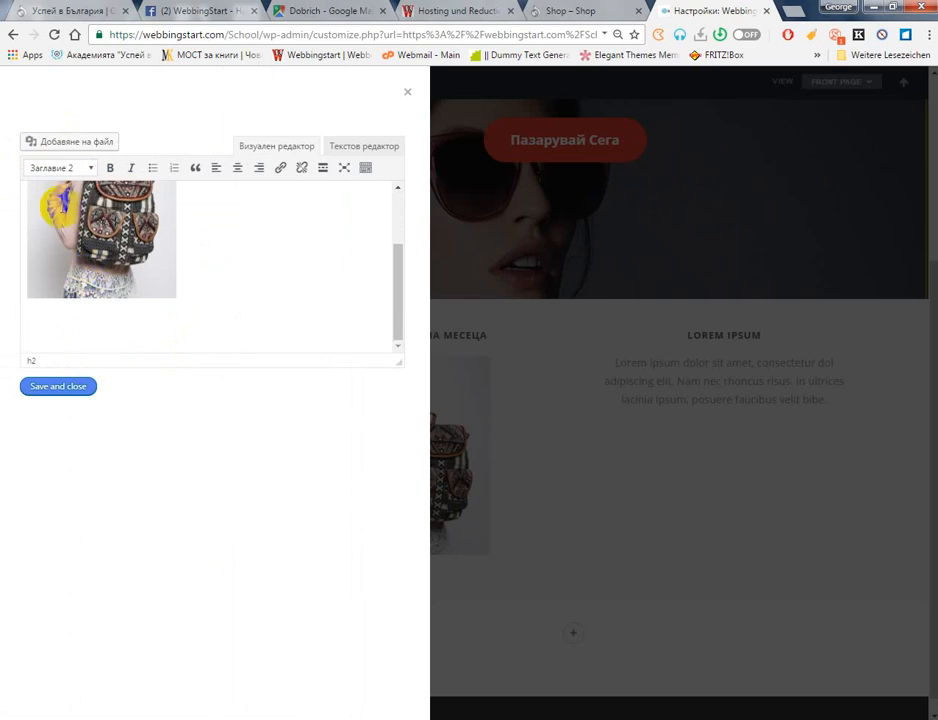
click(86, 168)
click(88, 218)
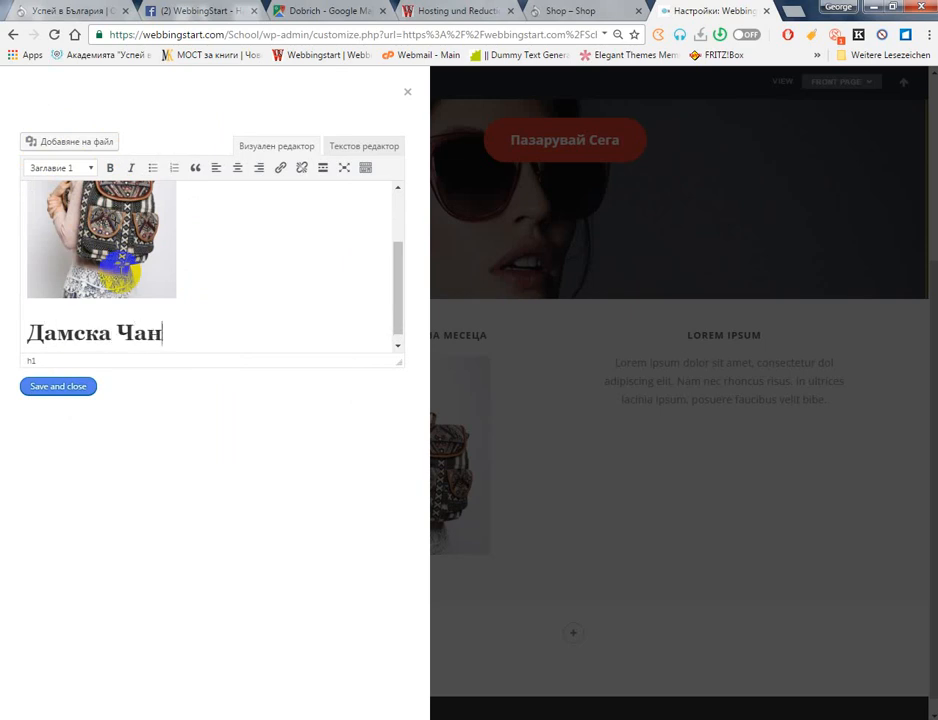
Add an old-price line "Стара Цена : 89.00лв" as Заглавие 2 (Heading 2) under the product name
key(Return)
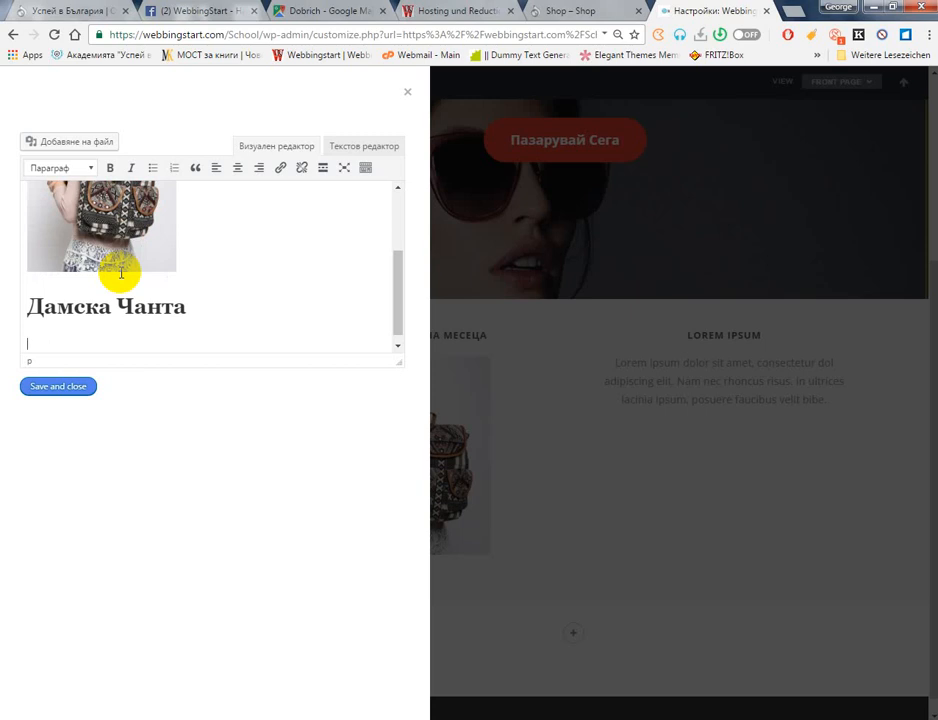
click(65, 167)
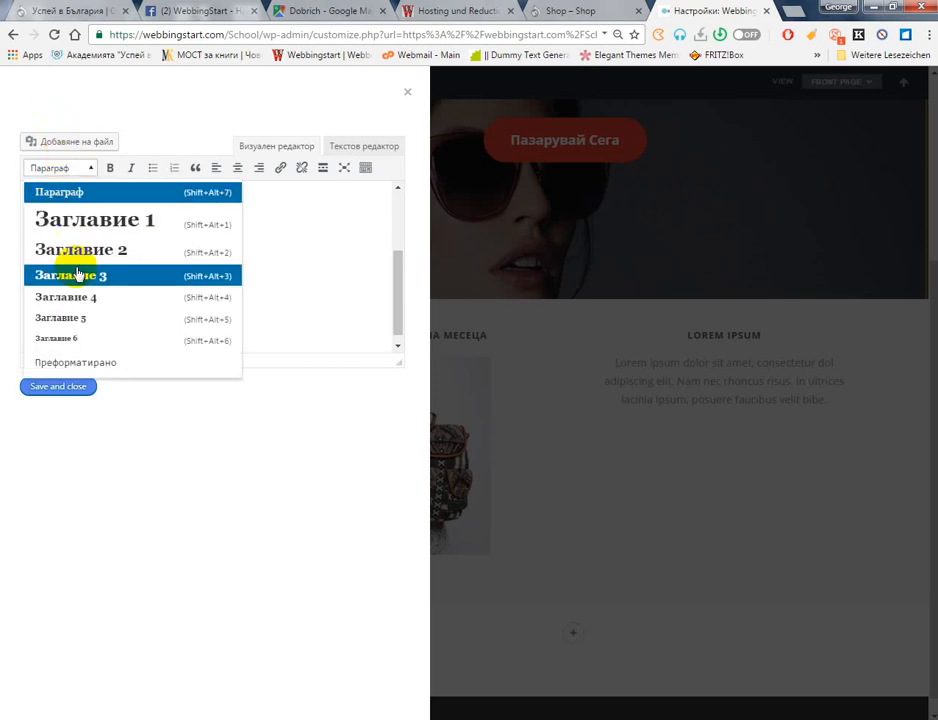
click(82, 252)
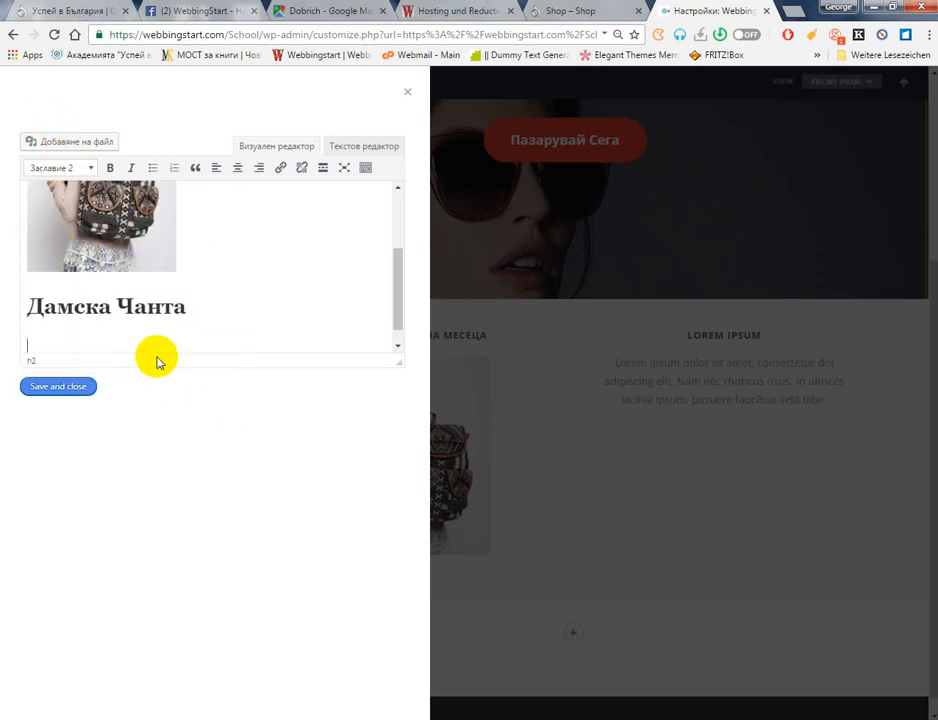
text(Стара Цена :  89.00лв)
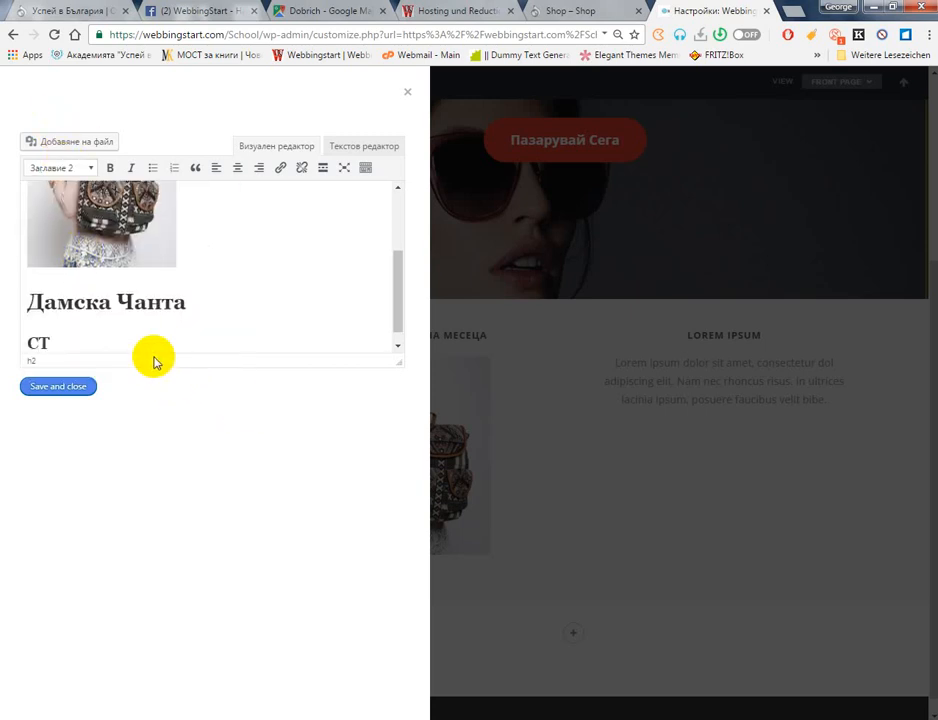
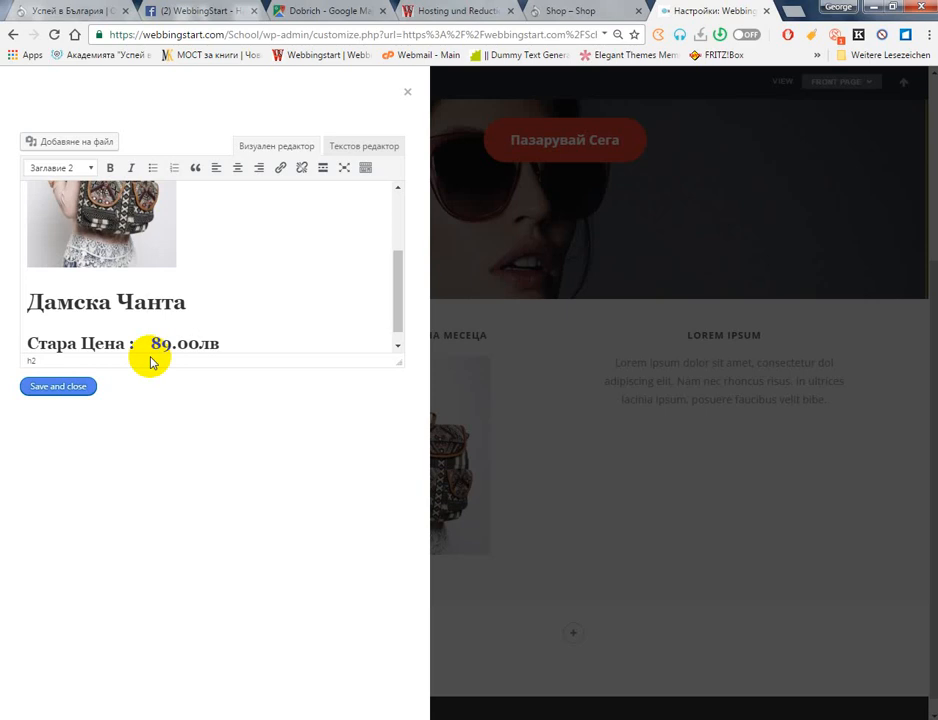
Add a new-price line "Нова Цена : 35,00лв" as Заглавие 1 (Heading 1) below the old price
key(Return)
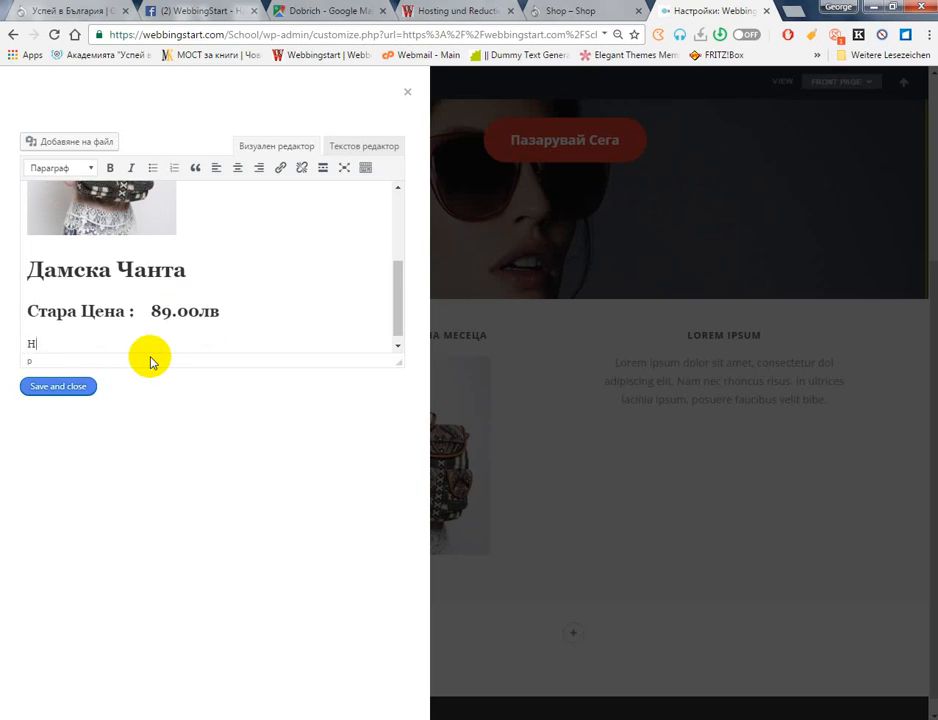
key(BackSpace)
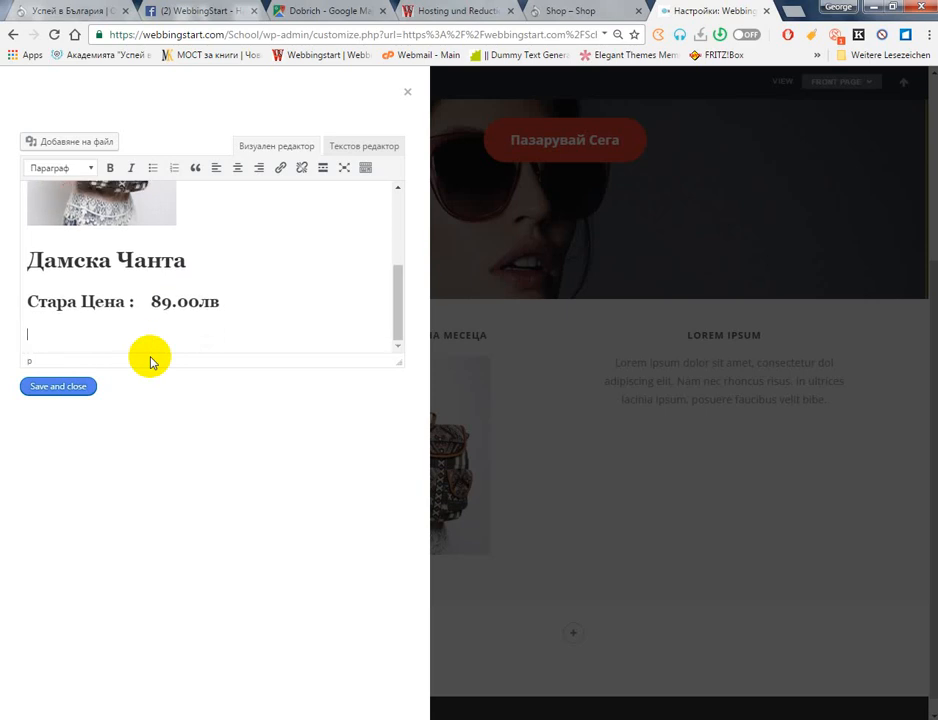
click(22, 304)
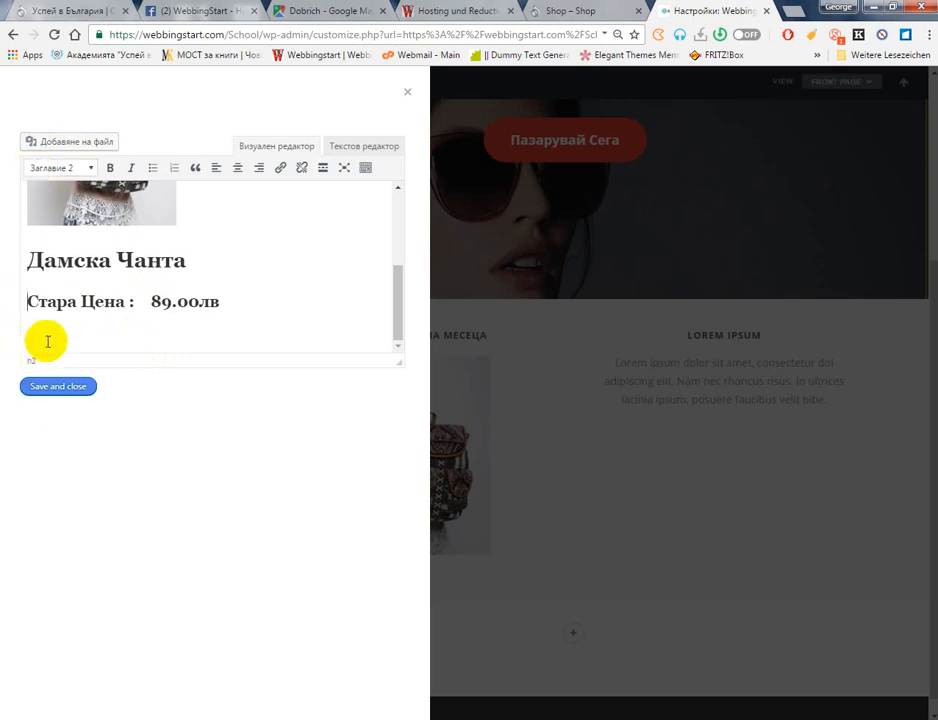
click(60, 167)
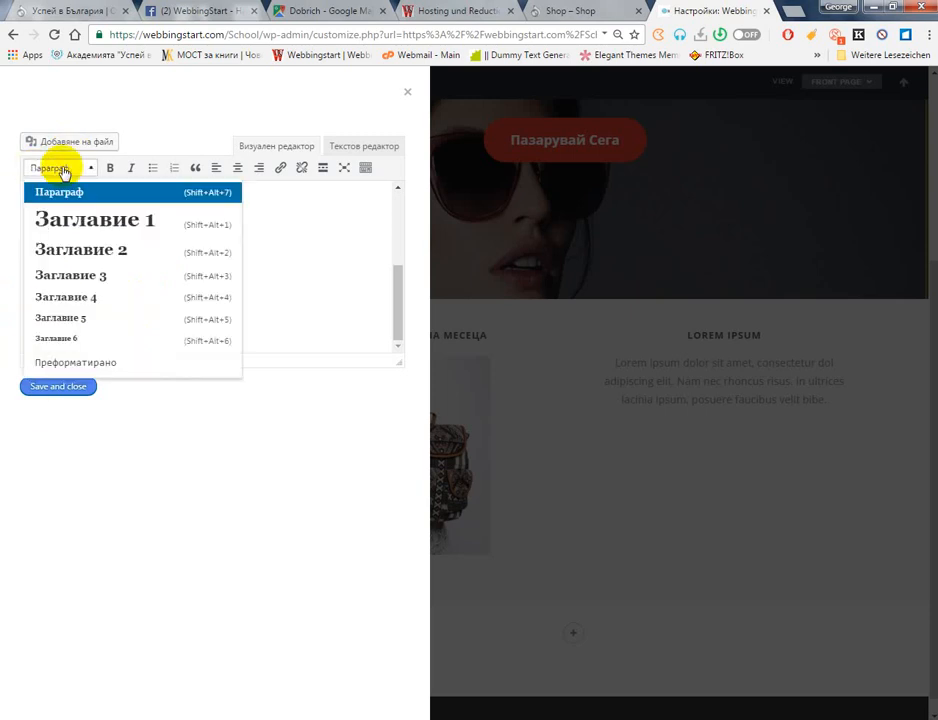
click(64, 220)
text(Нова)
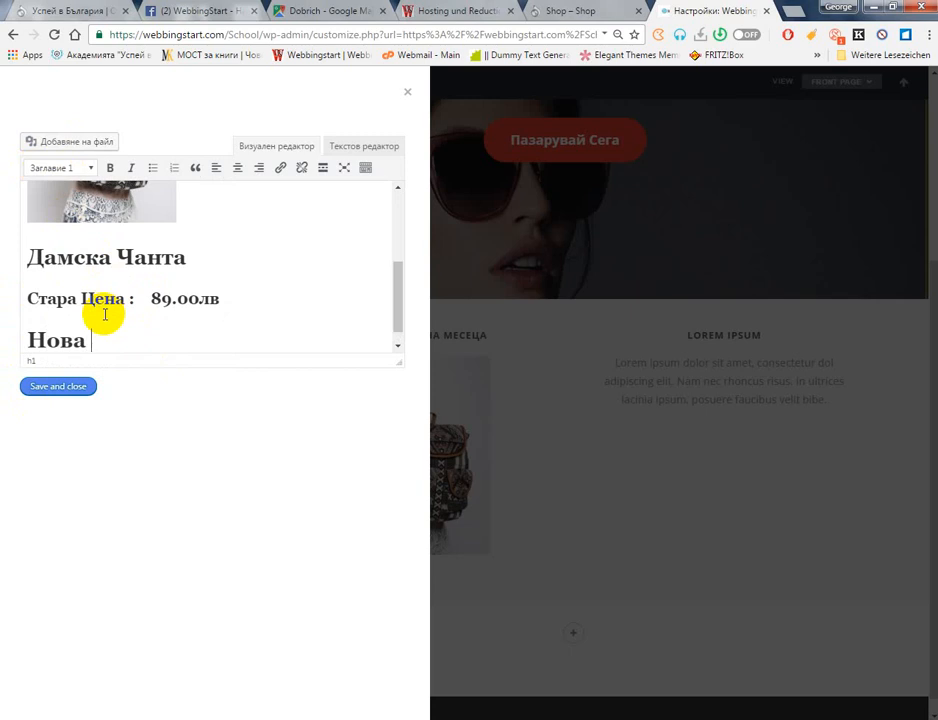
key(BackSpace)
key(BackSpace)
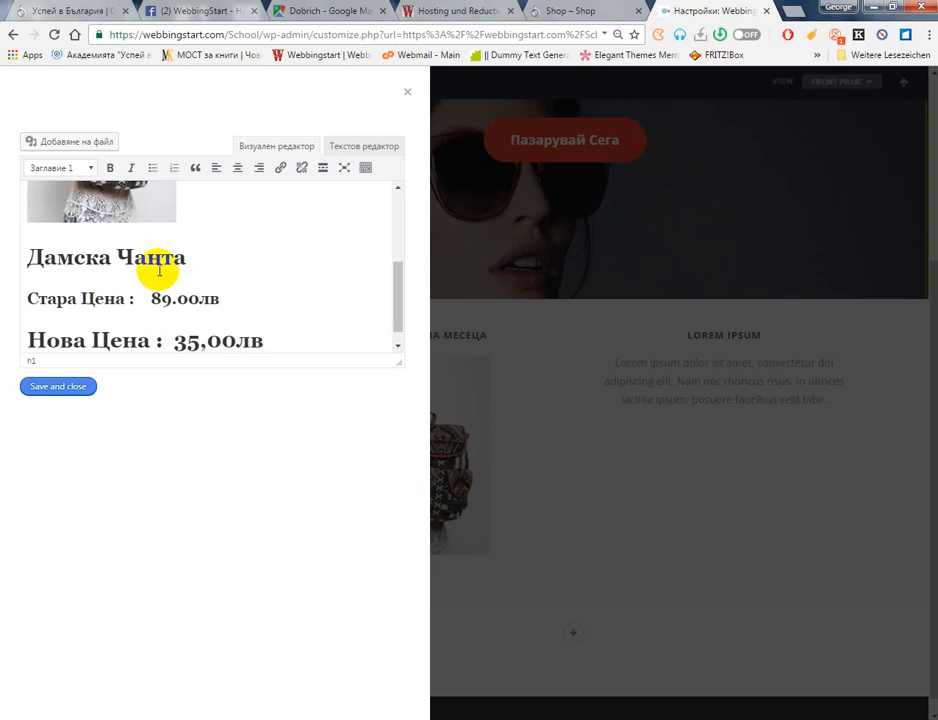
Show the editor's extra formatting tools and color the whole "Стара Цена" line red
drag(220, 298, 28, 294)
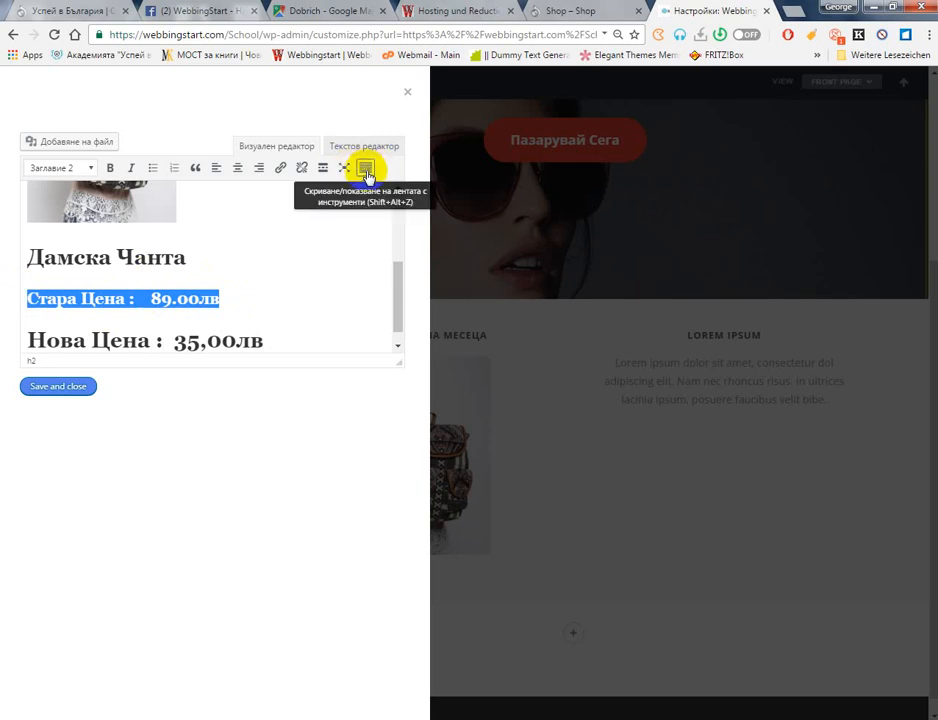
click(366, 170)
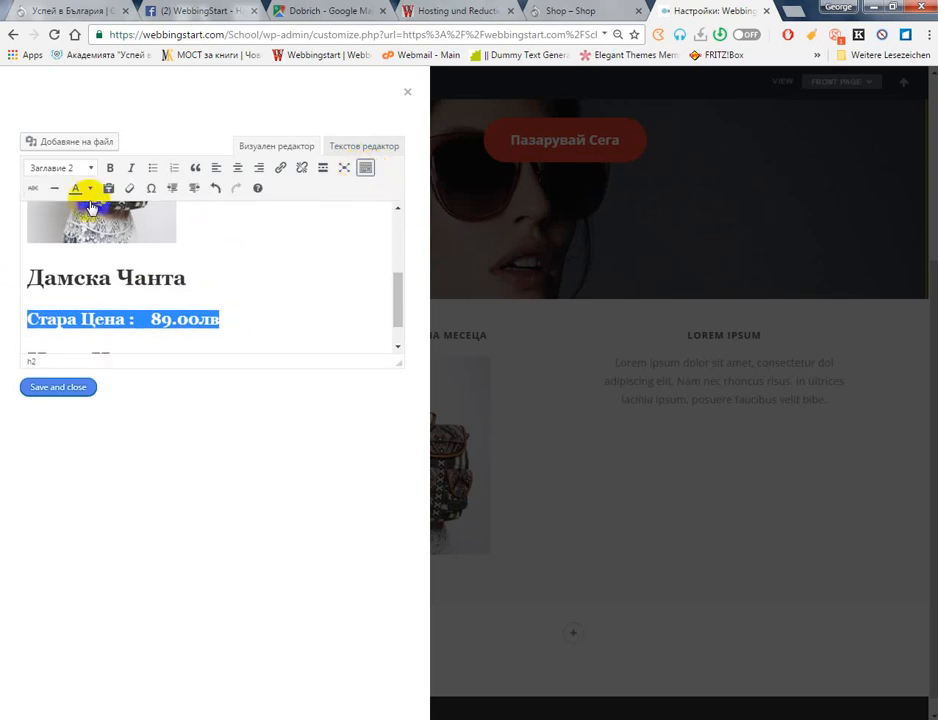
click(91, 189)
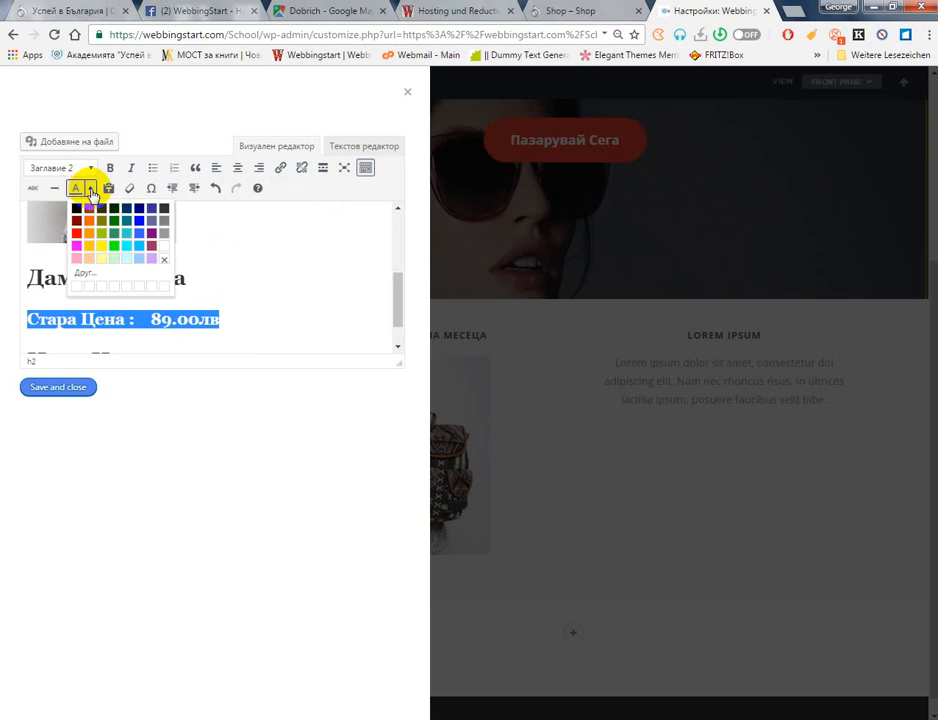
click(76, 232)
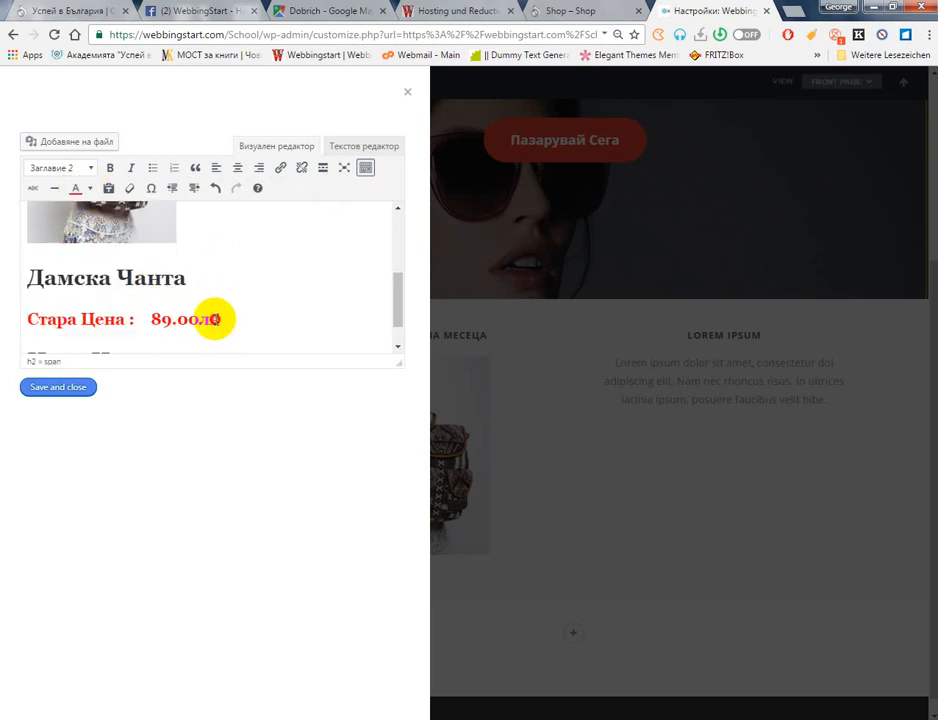
Strike through the old price "89.00лв" in Block 1's content and save it
drag(219, 319, 162, 319)
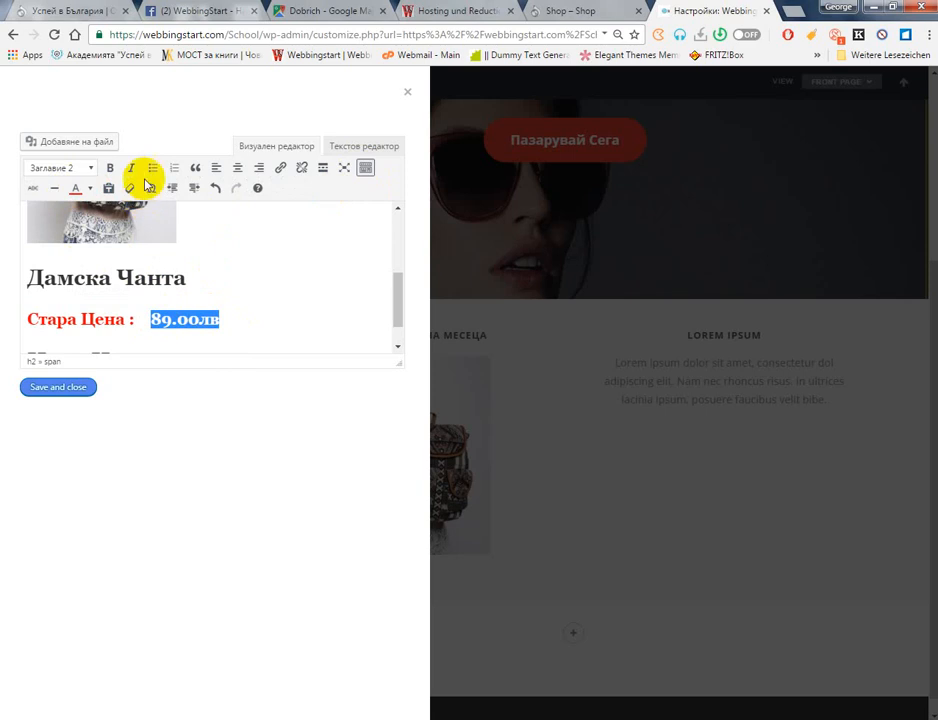
click(37, 190)
click(230, 310)
scroll(230, 310, down, 1)
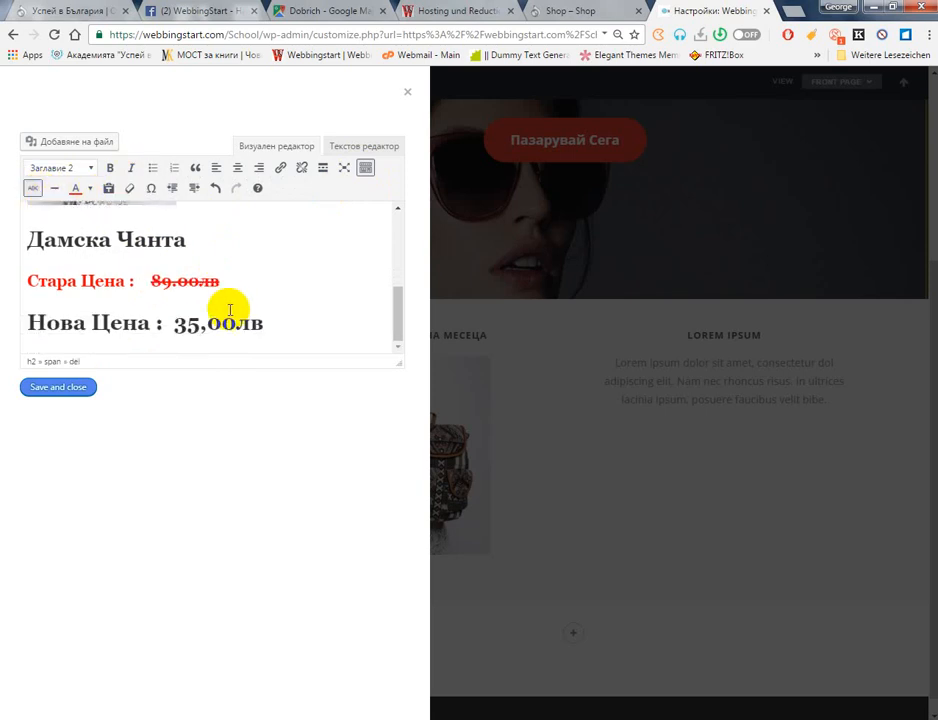
click(86, 388)
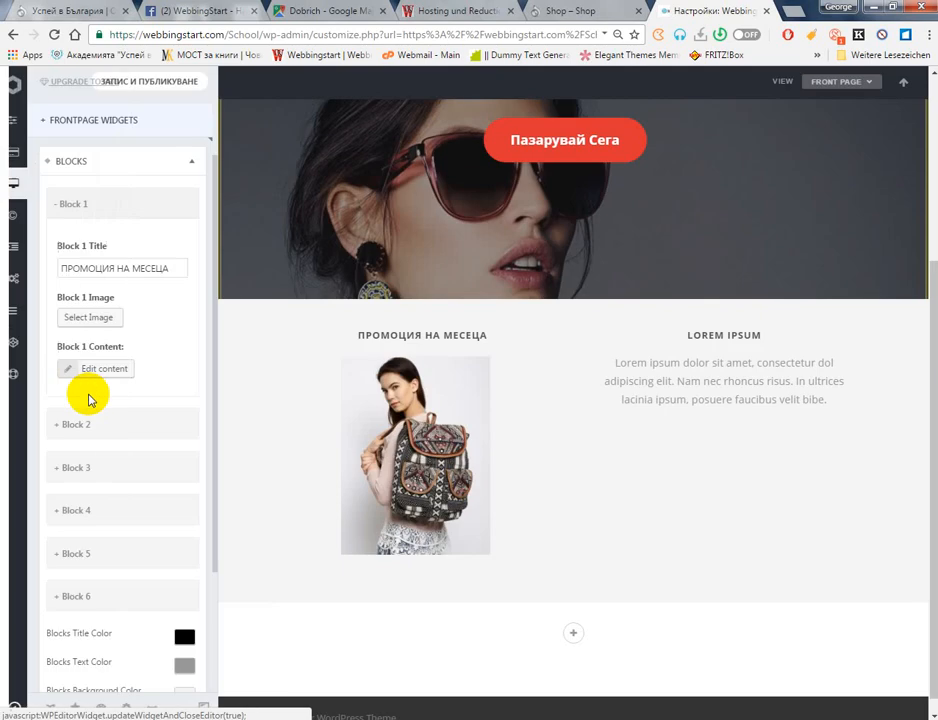
scroll(435, 389, down, 3)
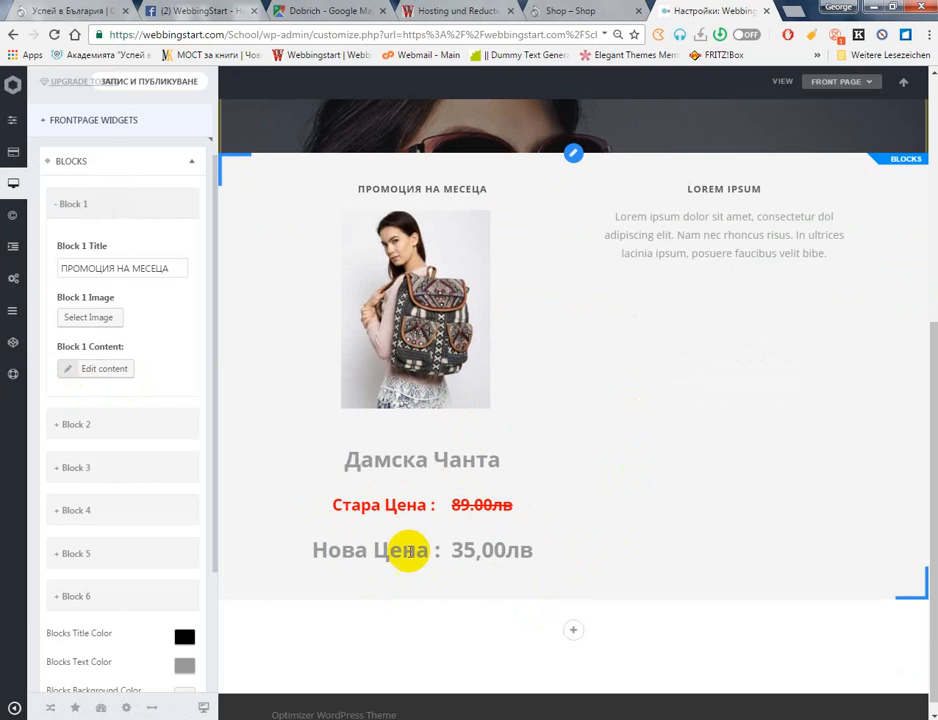
Color the whole "Нова Цена : 35,00лв" line in Block 1's content sky blue and save it
click(104, 368)
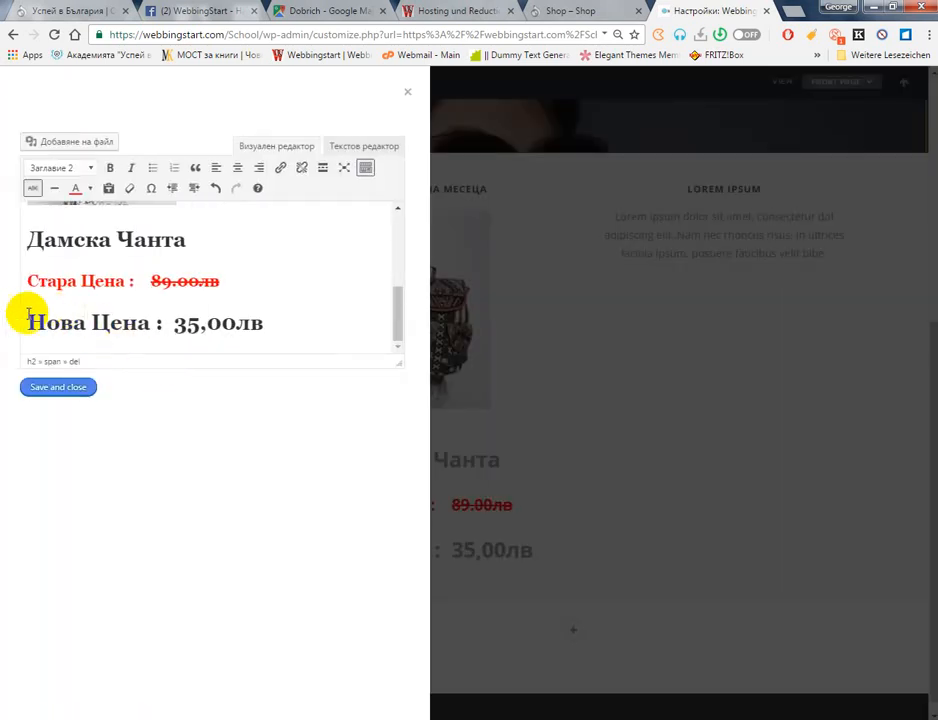
drag(23, 318, 312, 341)
click(80, 188)
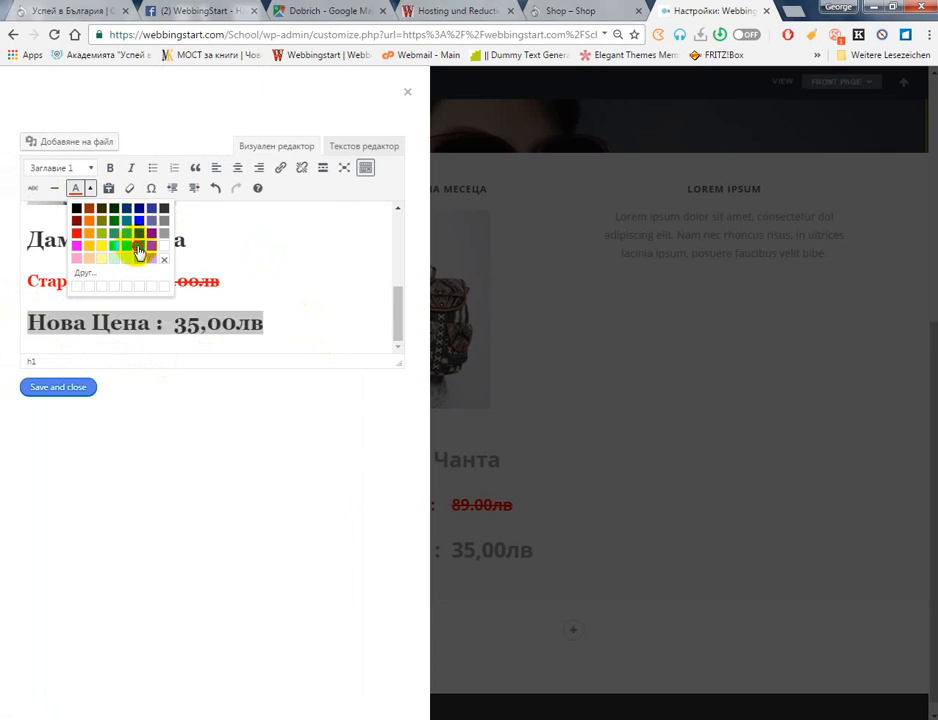
click(136, 247)
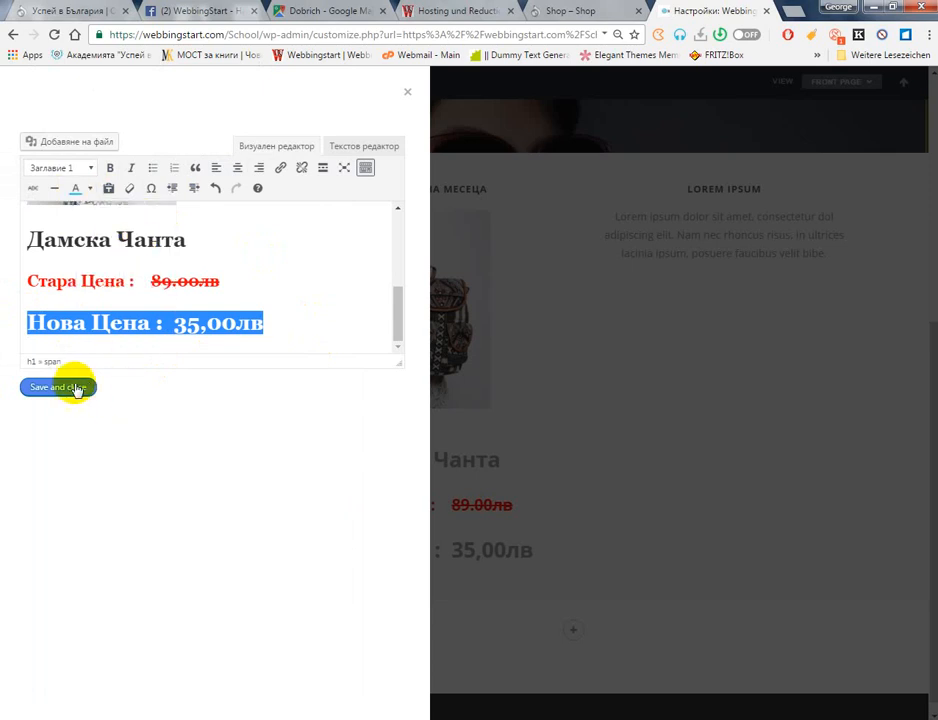
click(75, 386)
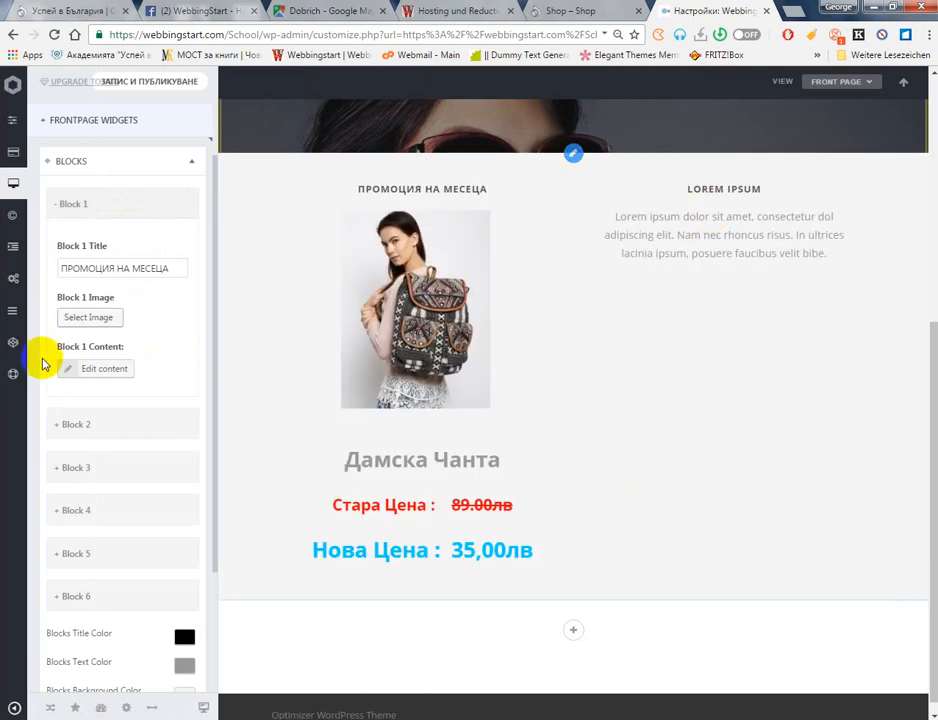
Give Block 2 the same title as Block 1, "ПРОМОЦИЯ НА МЕСЕЦА"
click(105, 206)
click(140, 252)
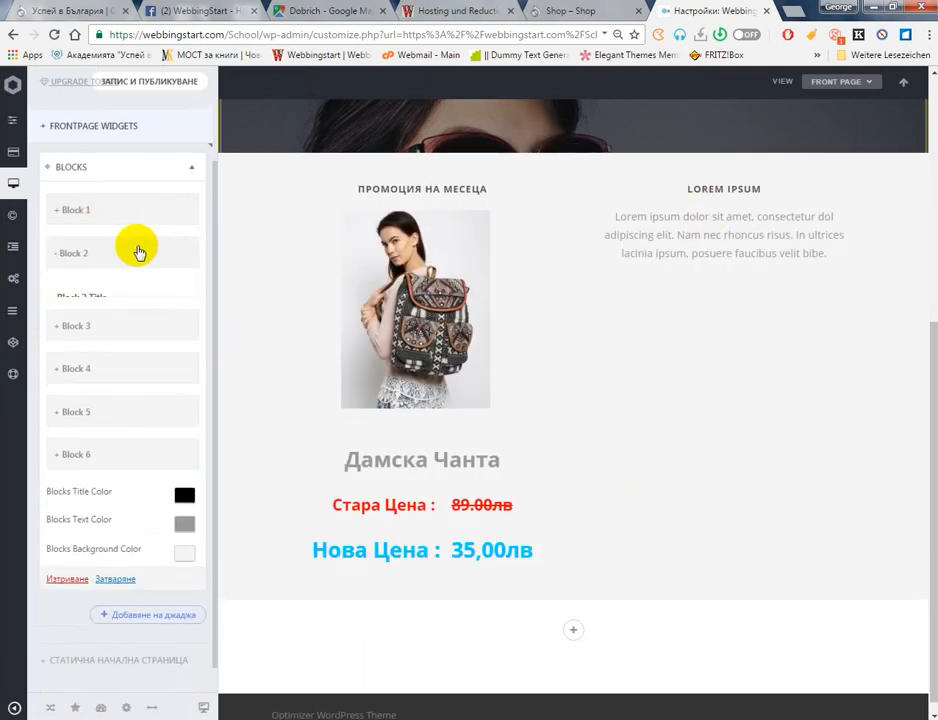
drag(342, 204, 531, 212)
triple_click(147, 314)
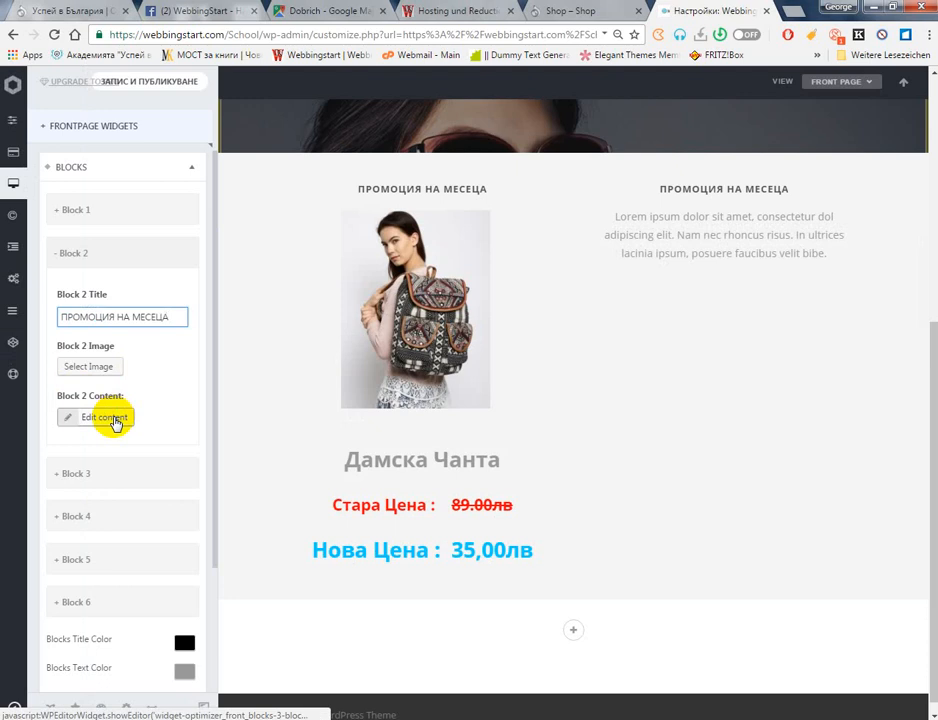
Replace Block 2's Lorem ipsum content with the product name and price lines copied from Block 1 in the preview
drag(350, 452, 565, 556)
key(ctrl+c)
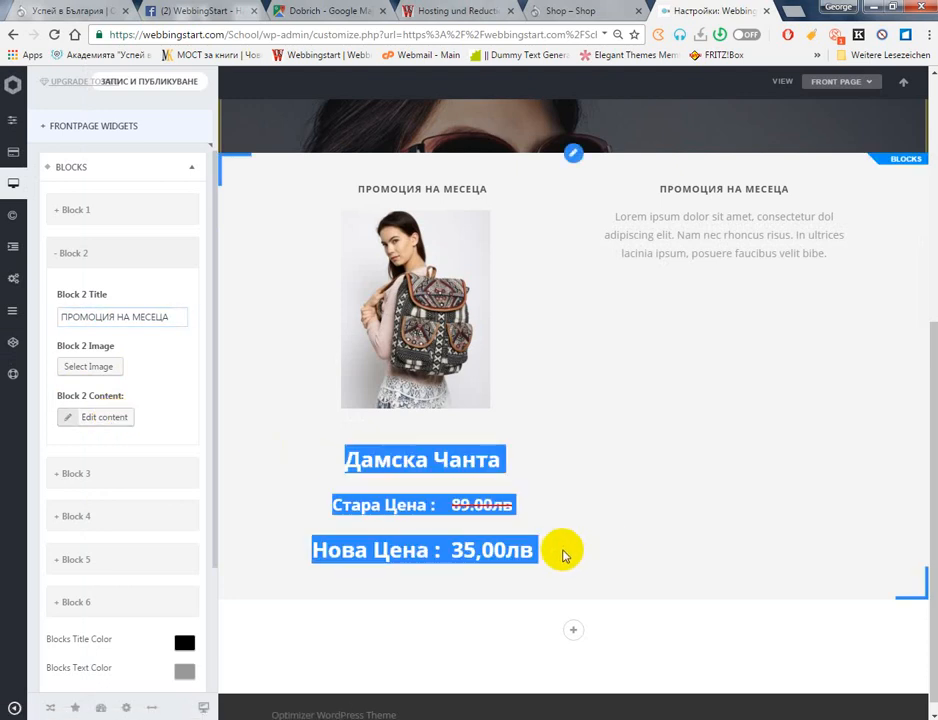
click(97, 417)
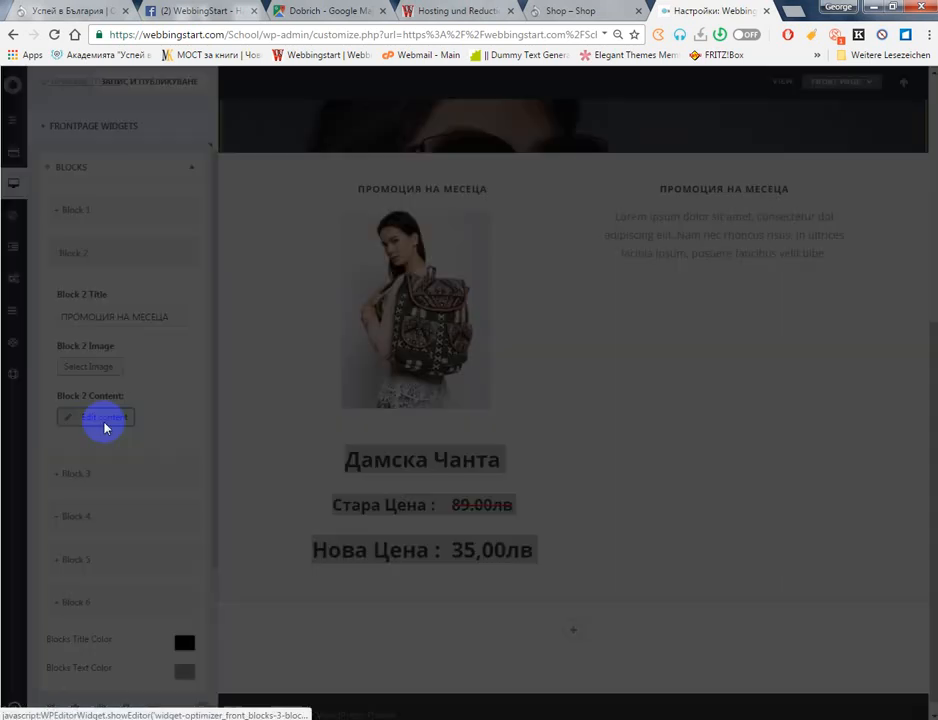
drag(325, 240, 2, 205)
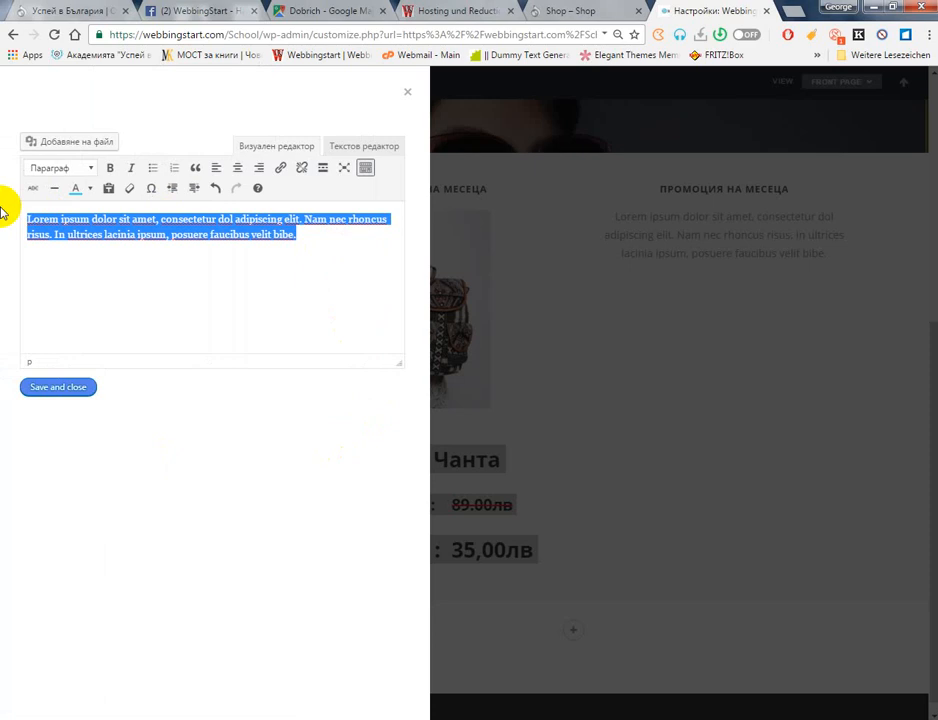
key(Delete)
key(ctrl+v)
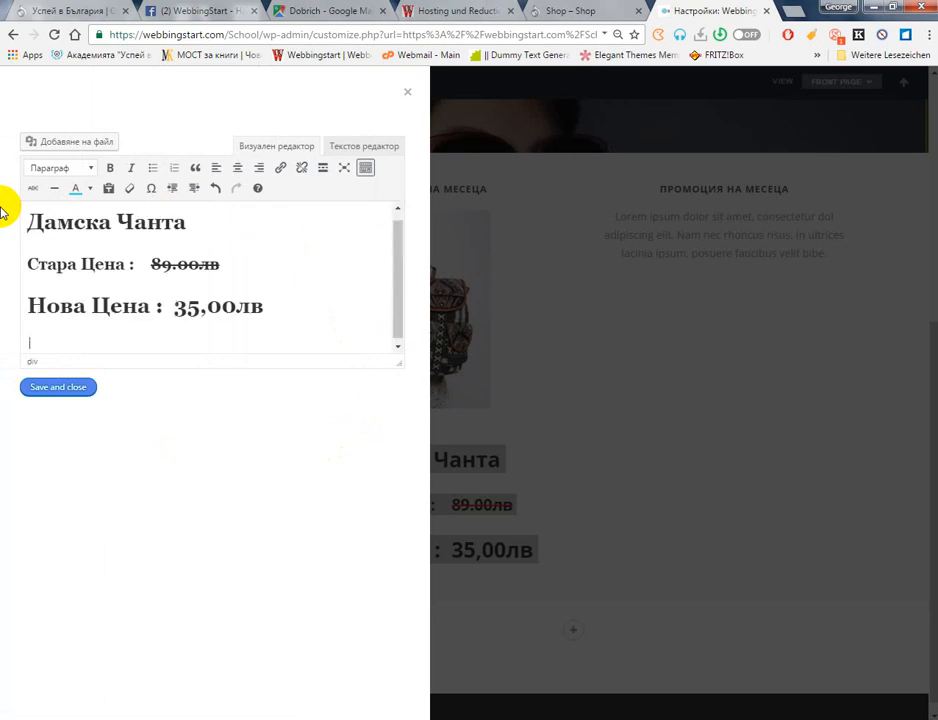
Insert the media library photo of the woman with the light blue backpack above "Дамска Чанта" in Block 2's content
click(24, 220)
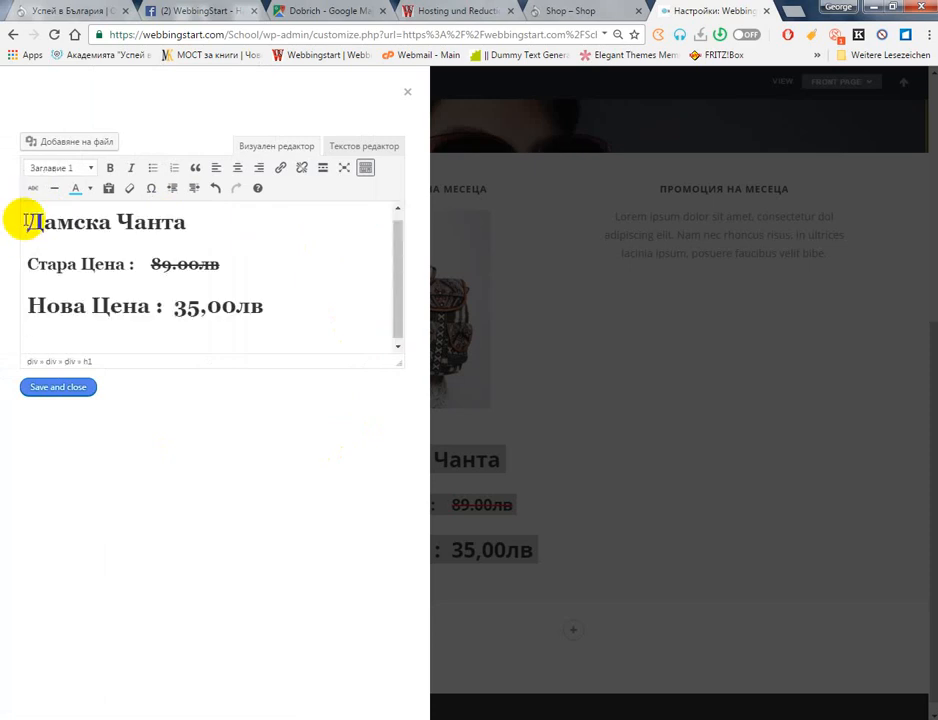
key(Return)
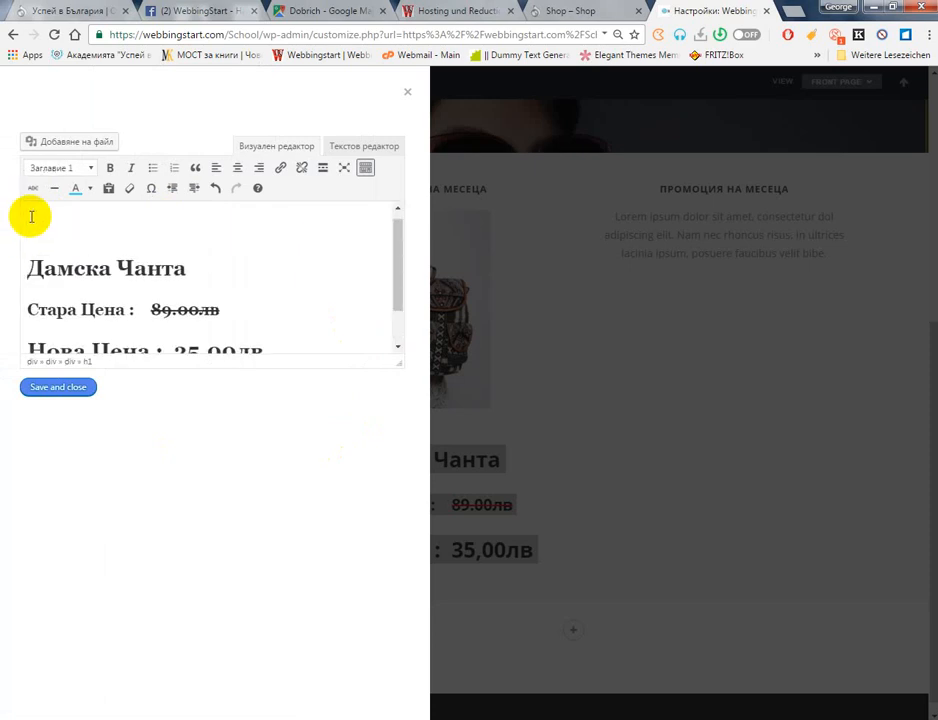
click(80, 142)
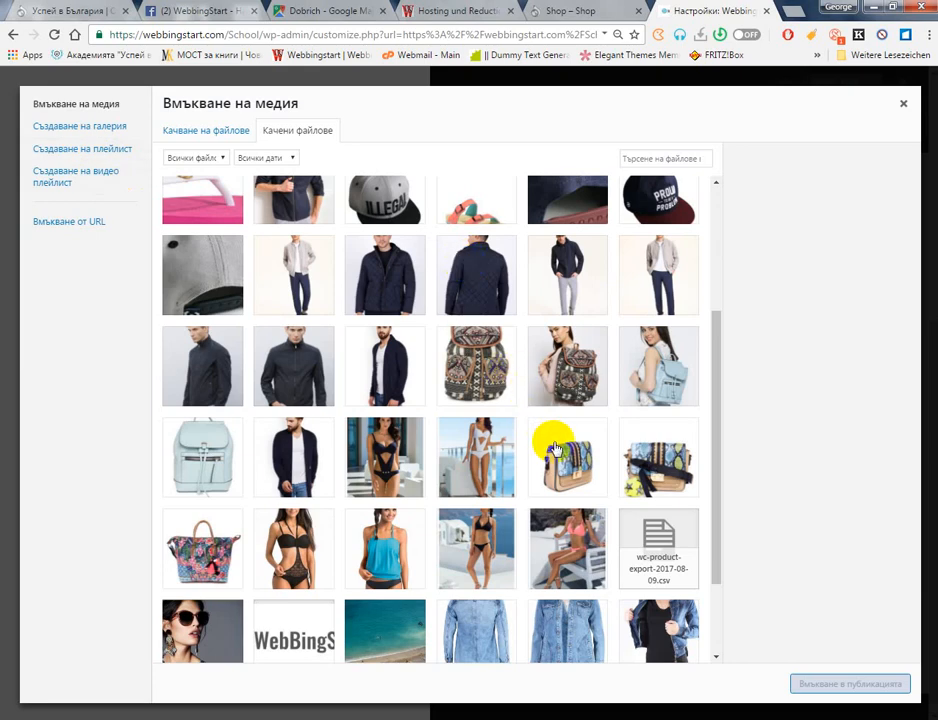
scroll(555, 440, down, 2)
click(655, 250)
click(848, 686)
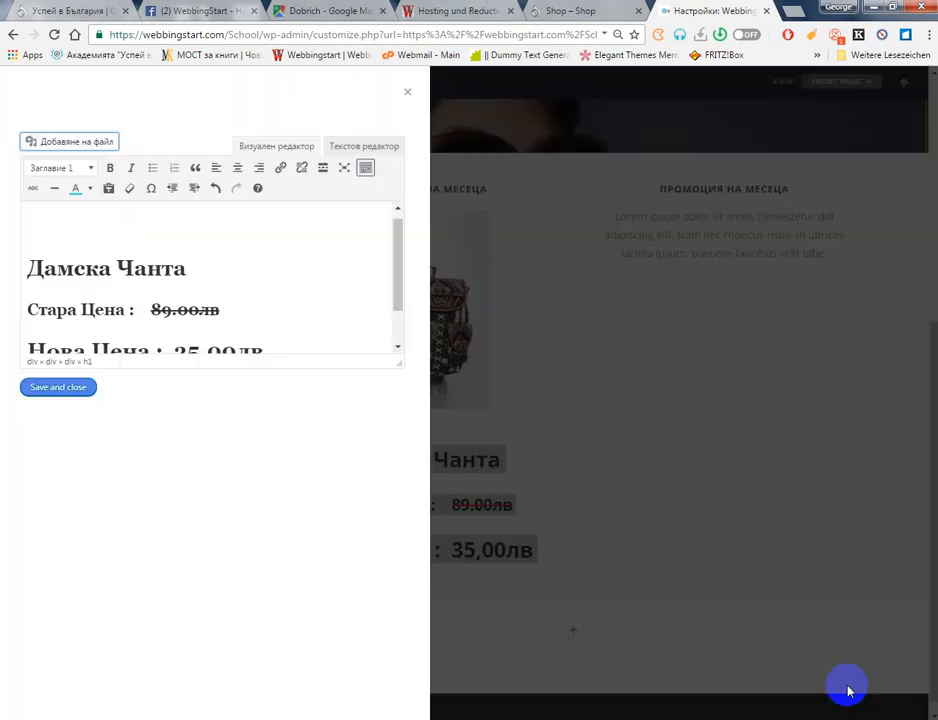
Change Block 2's old price to "129.00лв" and keep the whole amount struck through
scroll(275, 339, down, 5)
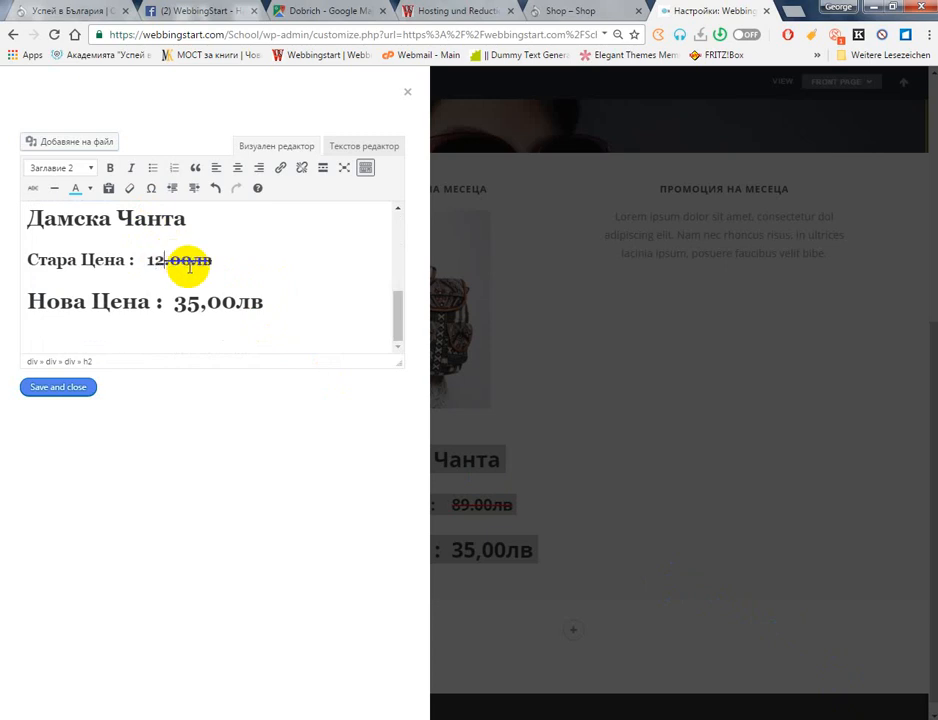
drag(222, 262, 185, 265)
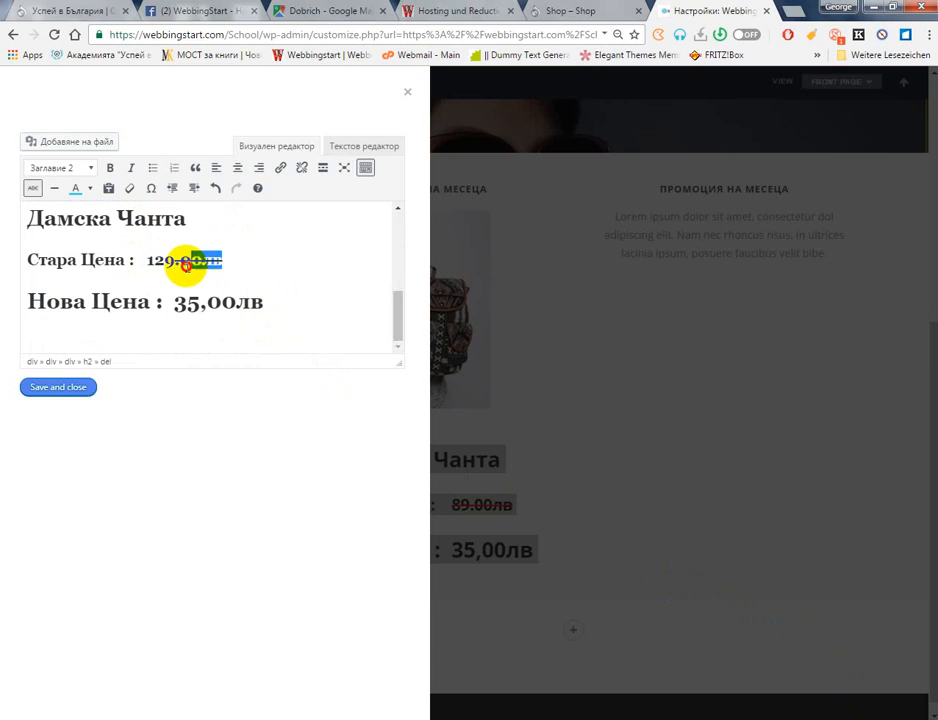
click(33, 190)
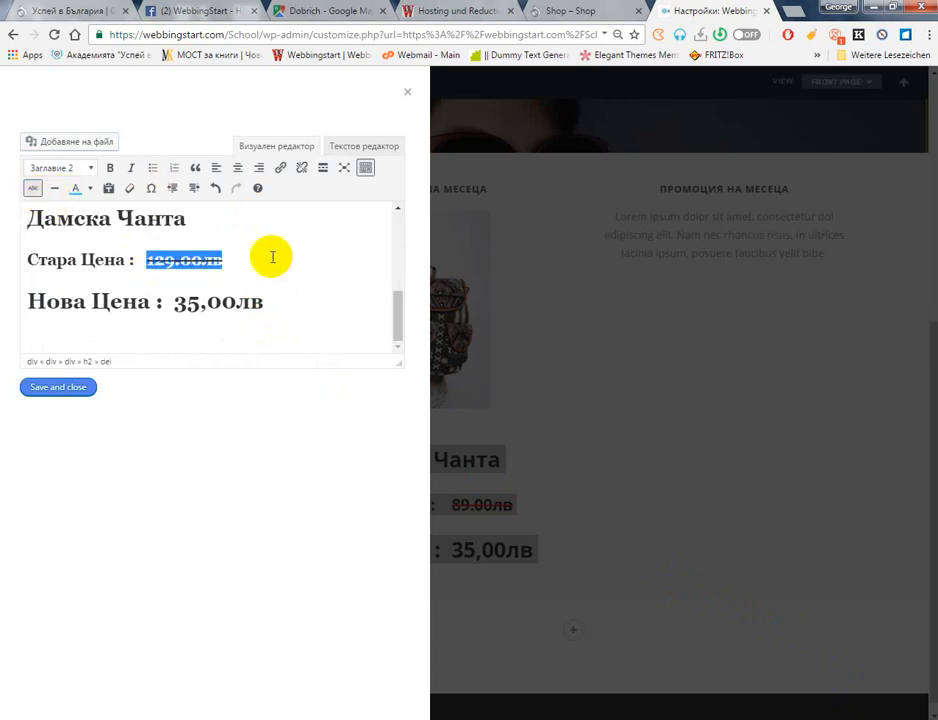
Color the "Нова Цена" line in Block 2's content sky blue
drag(260, 257, 17, 262)
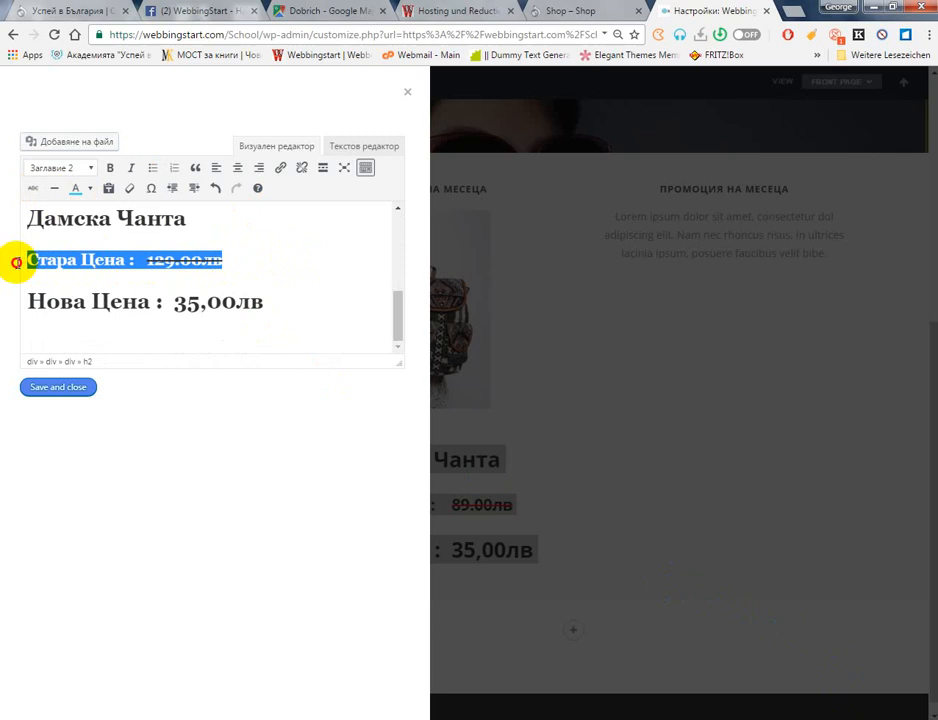
click(90, 190)
drag(278, 304, 70, 295)
click(77, 188)
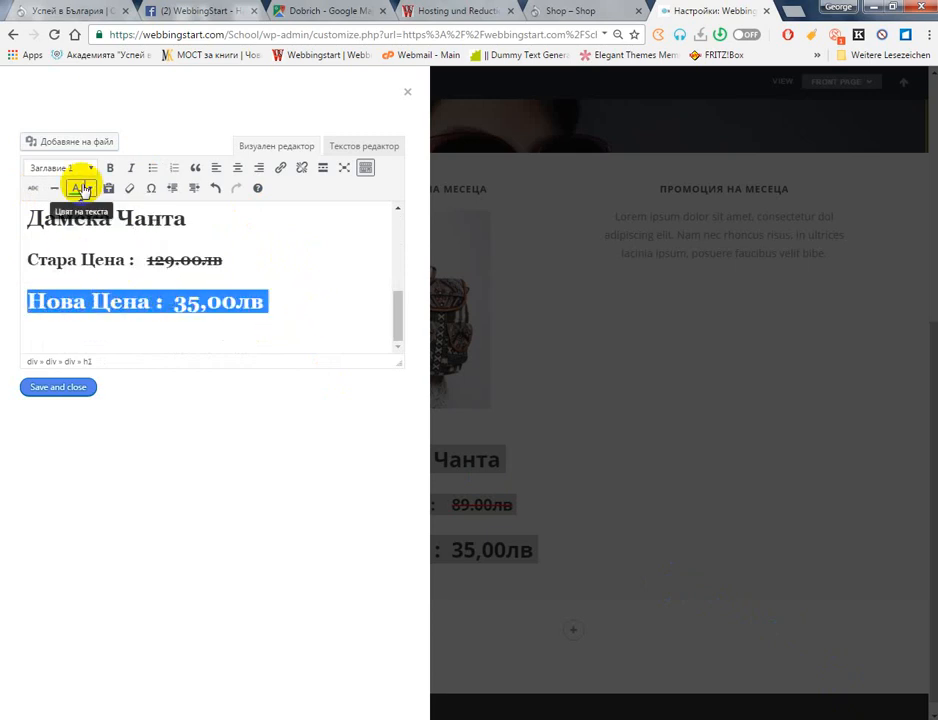
Color the whole "Стара Цена : 129.00лв" line in Block 2's content red
click(222, 259)
drag(222, 258, 17, 258)
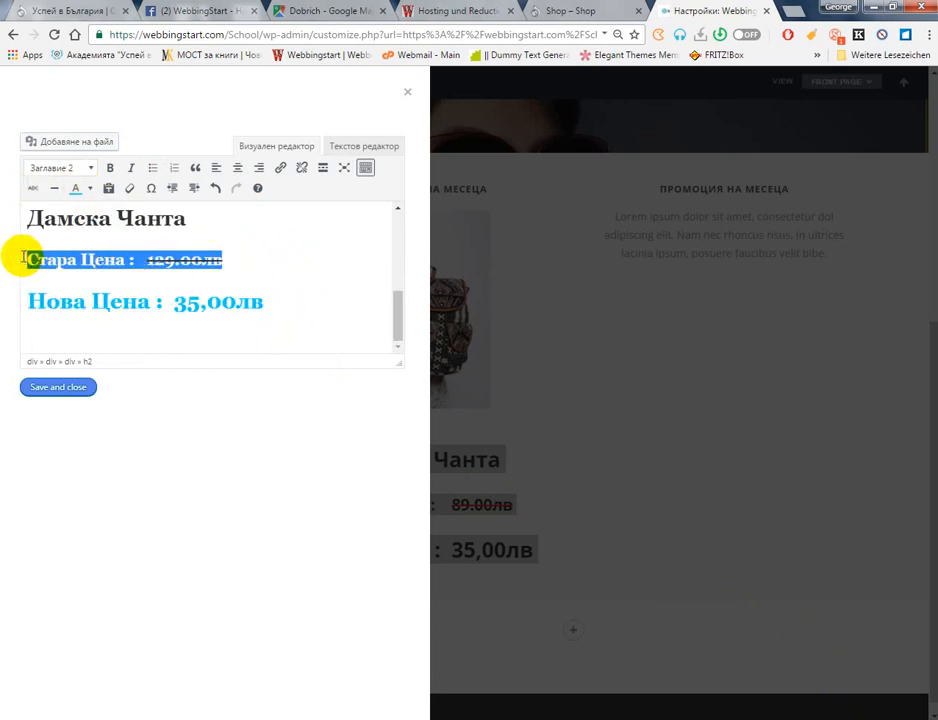
click(90, 189)
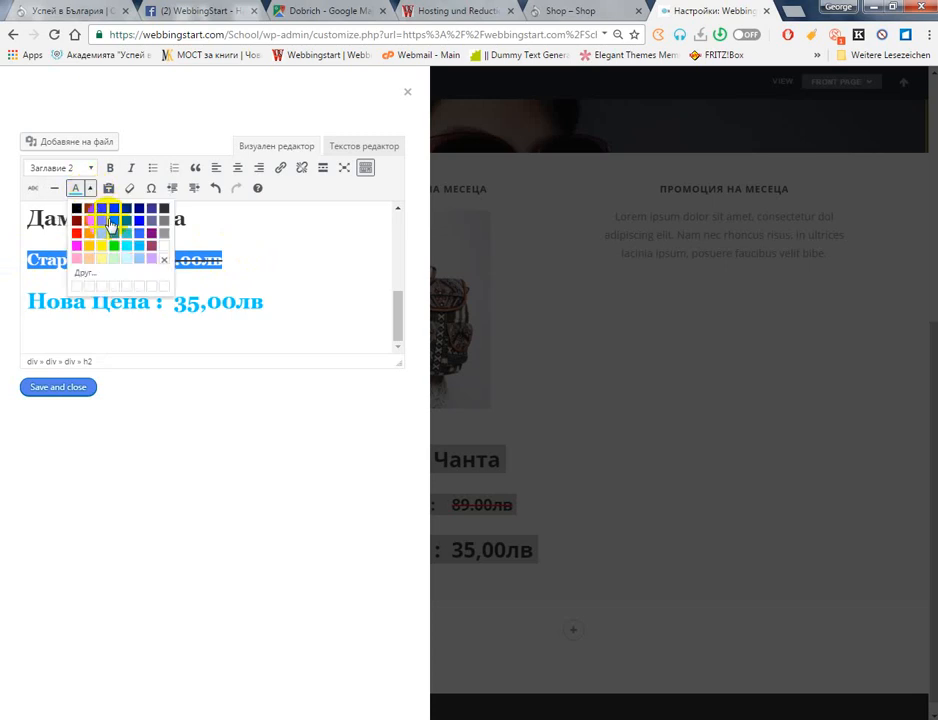
click(77, 240)
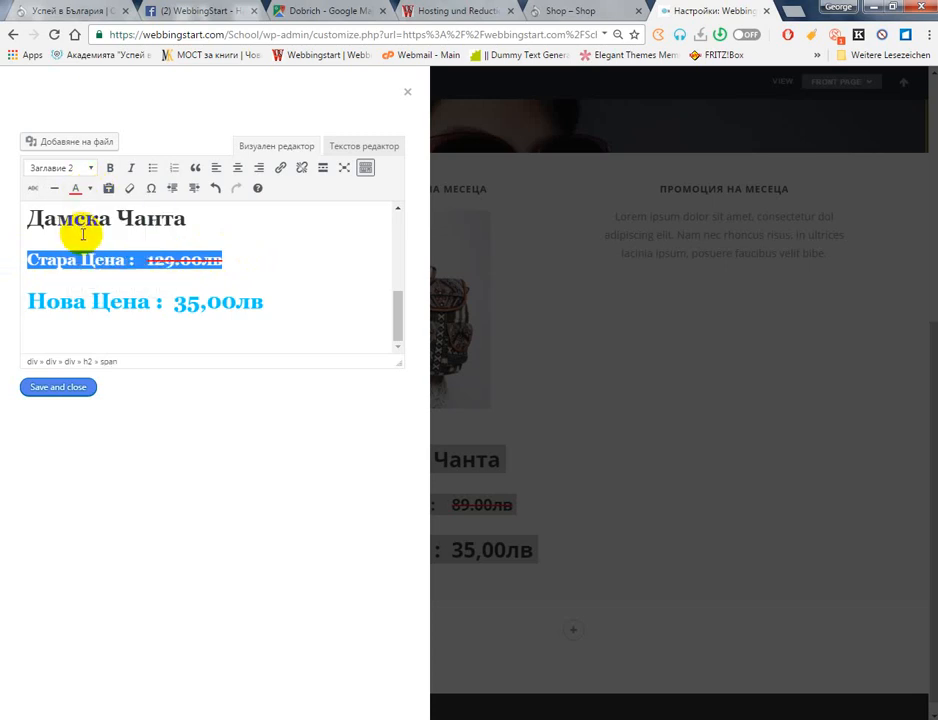
click(311, 273)
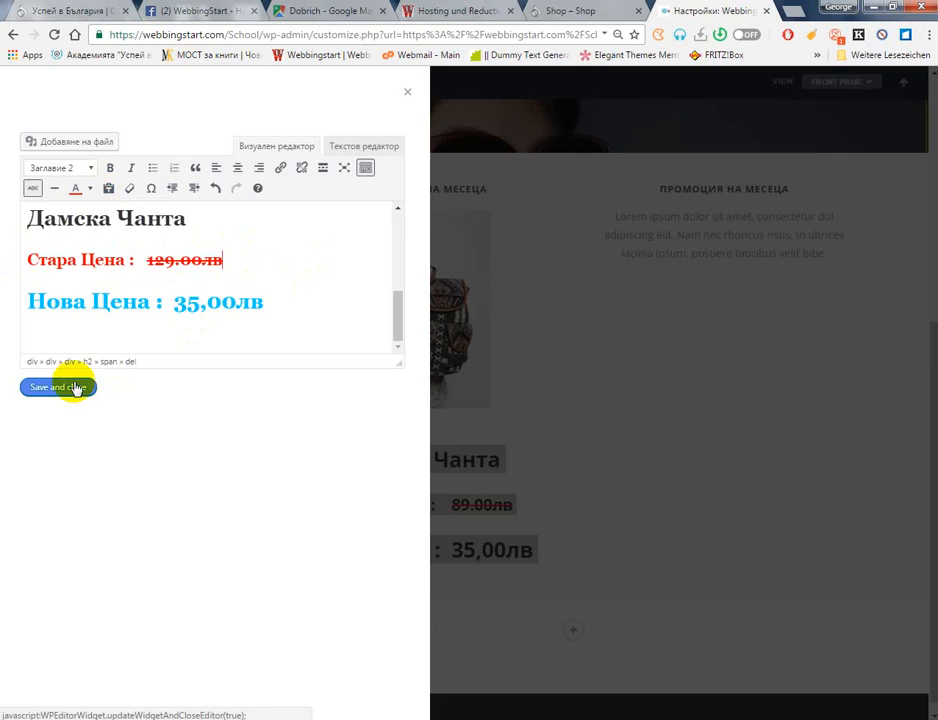
Change Block 2's new price to "59,00лв" and save the content
drag(197, 303, 171, 309)
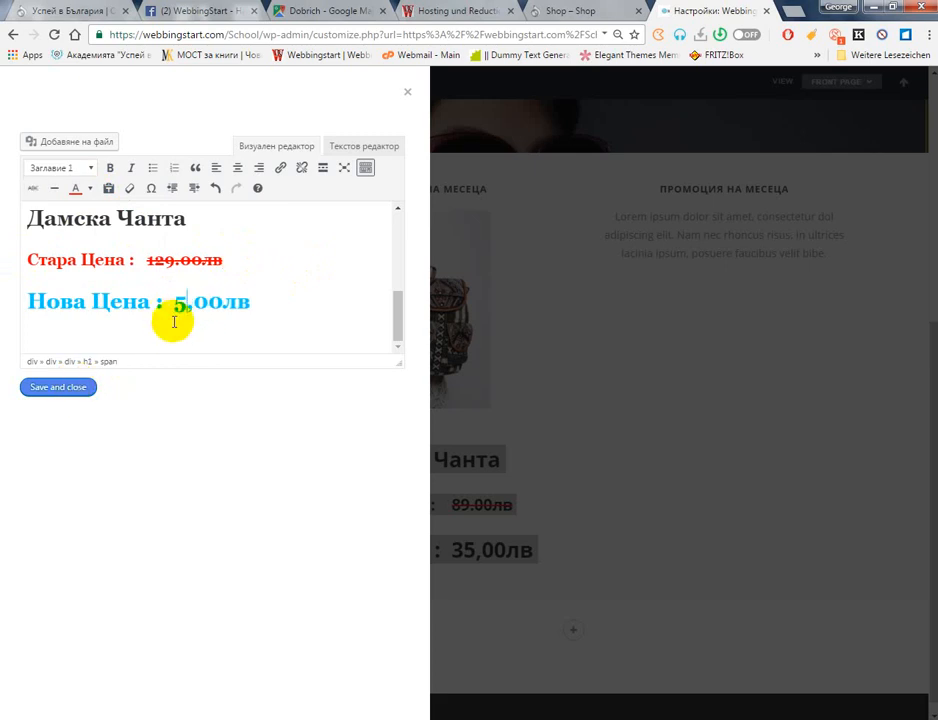
click(88, 387)
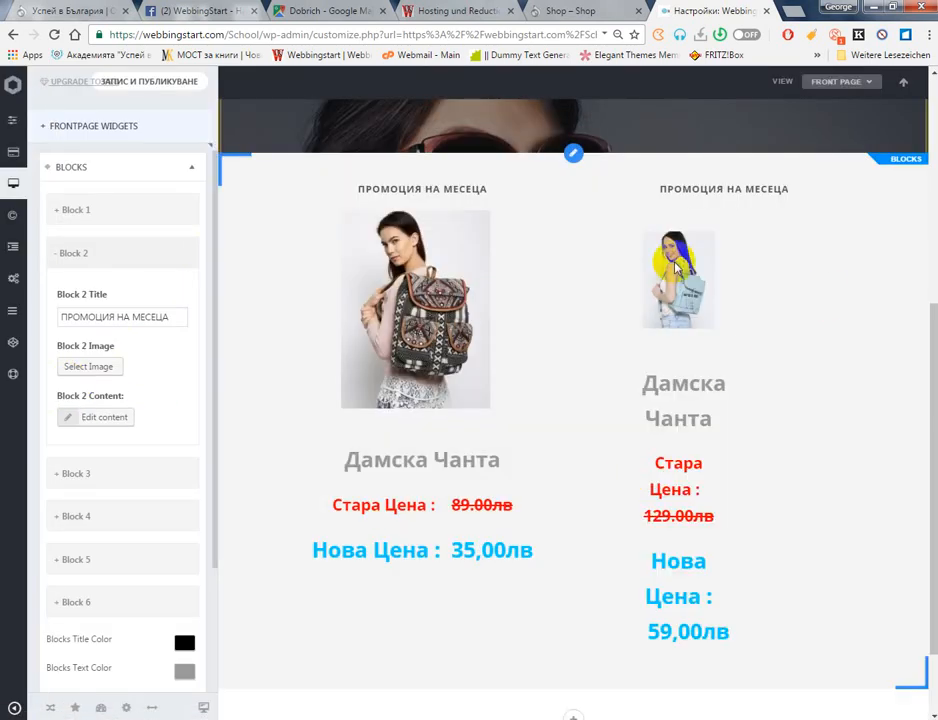
scroll(760, 360, down, 2)
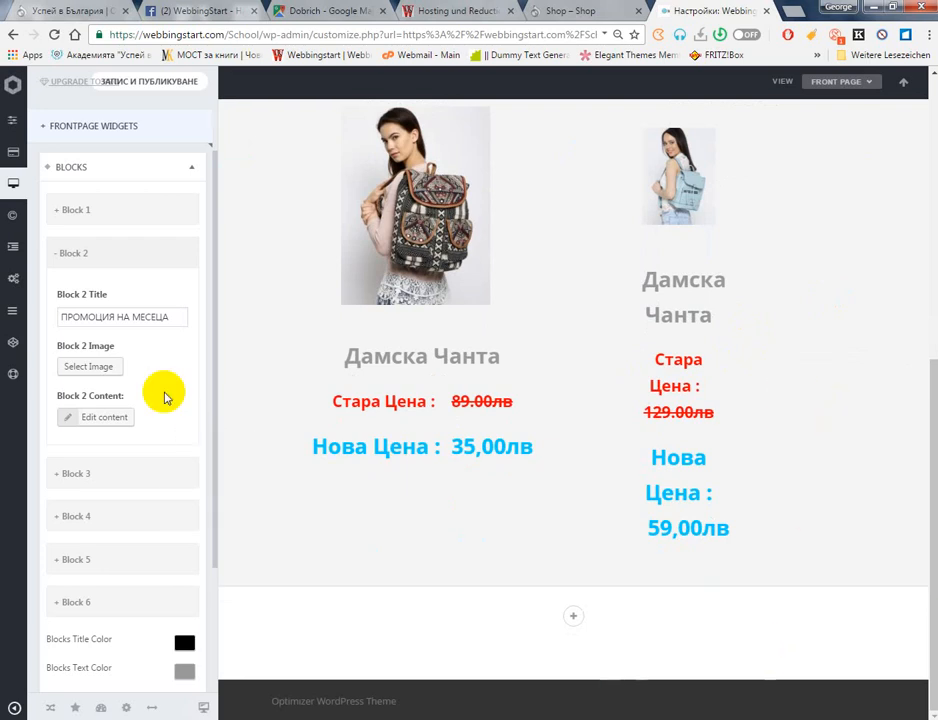
Review Block 2's content in its editor, close it, and examine both blocks in the preview with the customizer sidebar collapsed
click(120, 418)
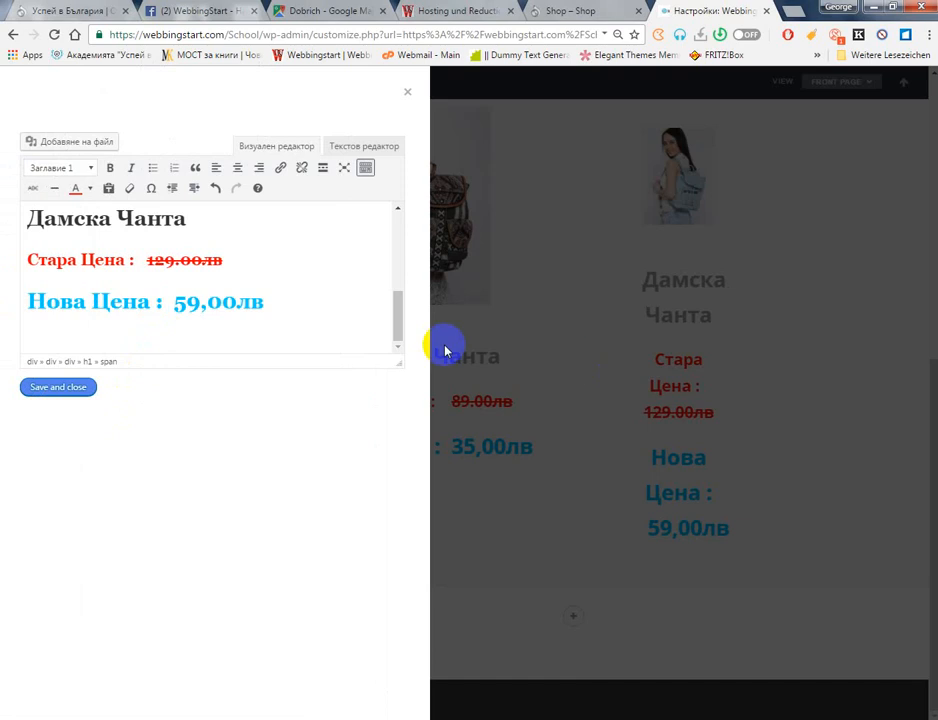
scroll(176, 314, up, 5)
scroll(175, 315, down, 1)
scroll(176, 318, down, 3)
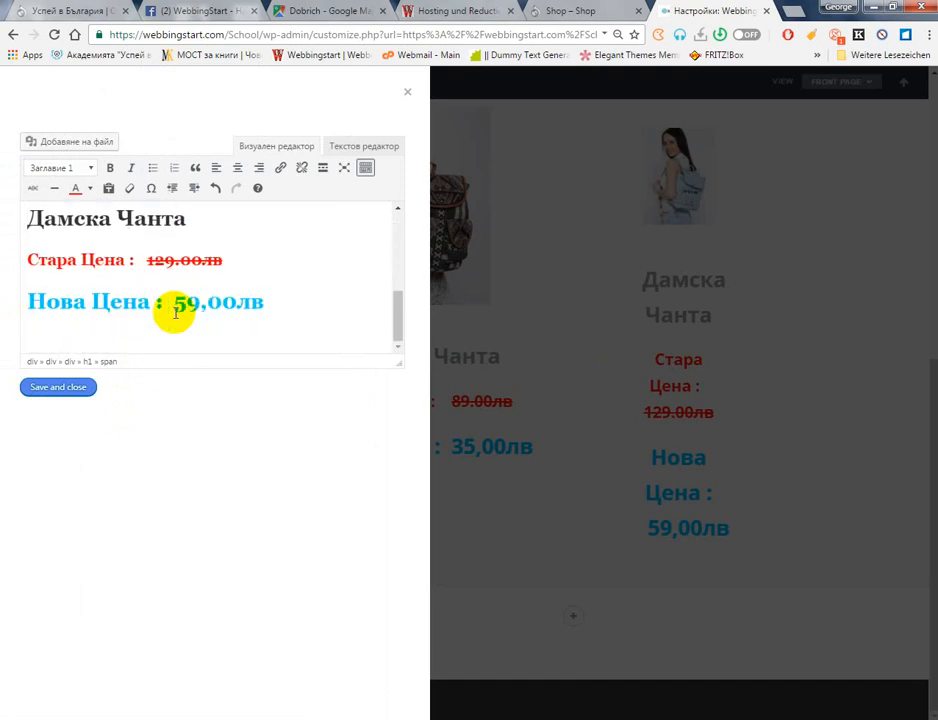
scroll(180, 345, up, 1)
click(61, 387)
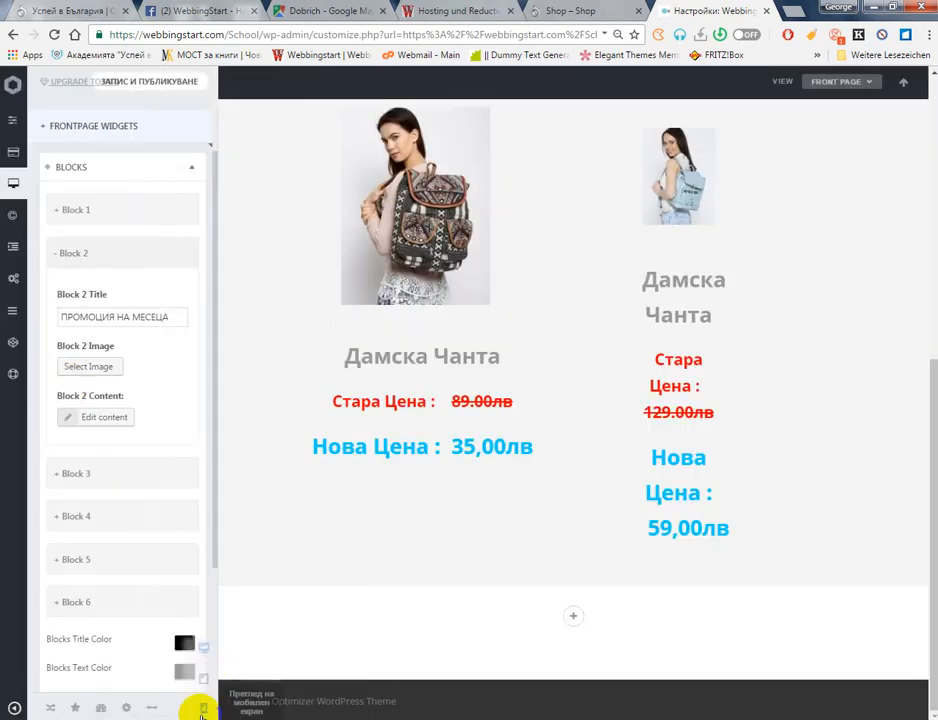
click(15, 707)
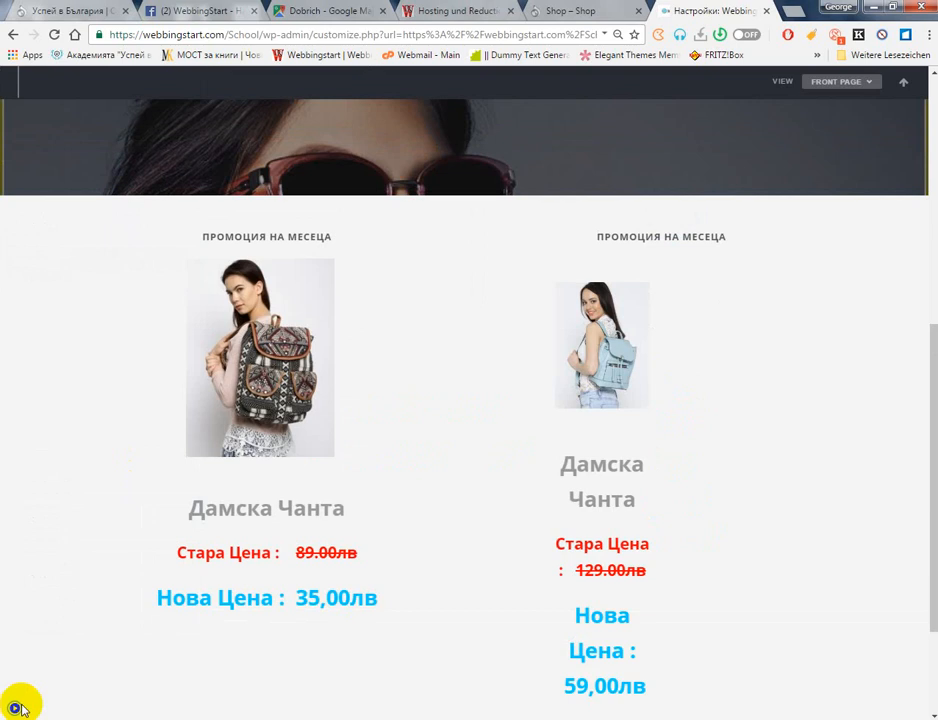
scroll(800, 345, down, 2)
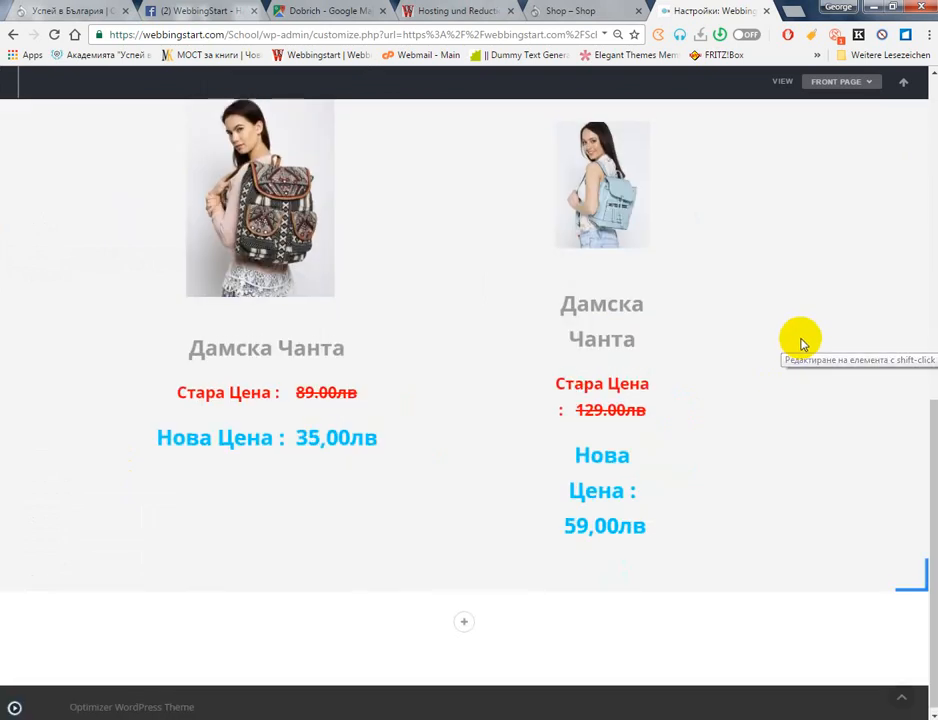
Restore the customizer sidebar and inspect Block 3's settings and its content editor, closing the editor without edits
scroll(790, 343, up, 2)
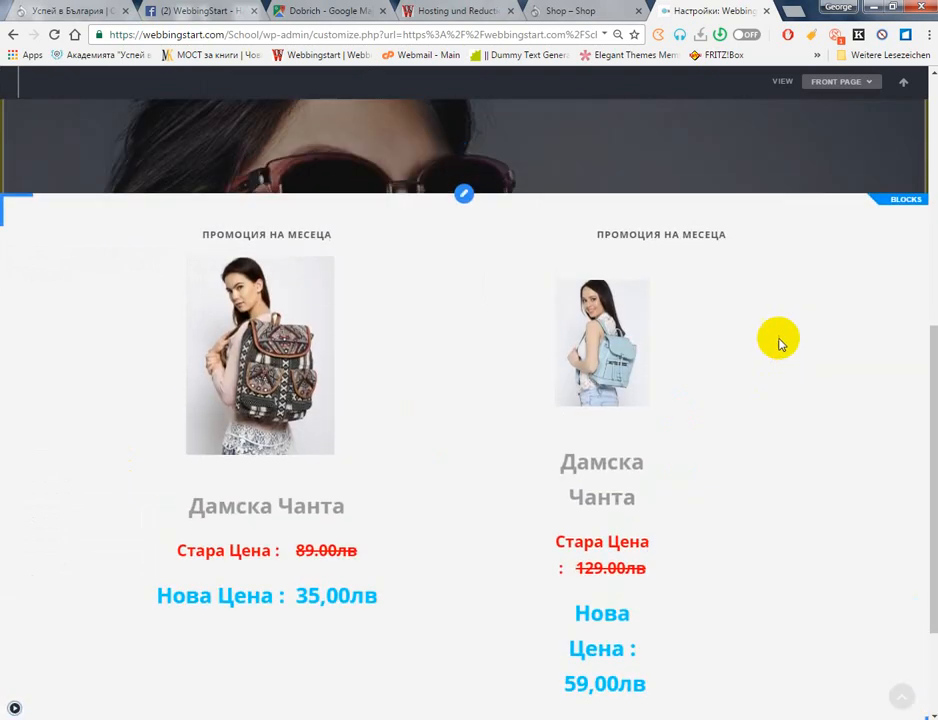
click(15, 707)
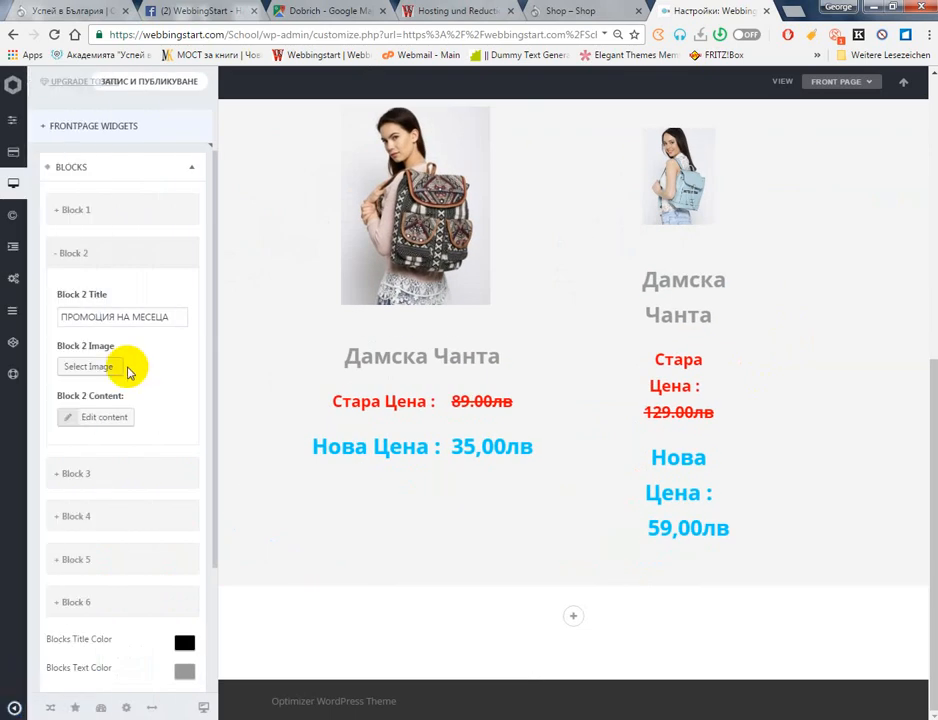
click(107, 474)
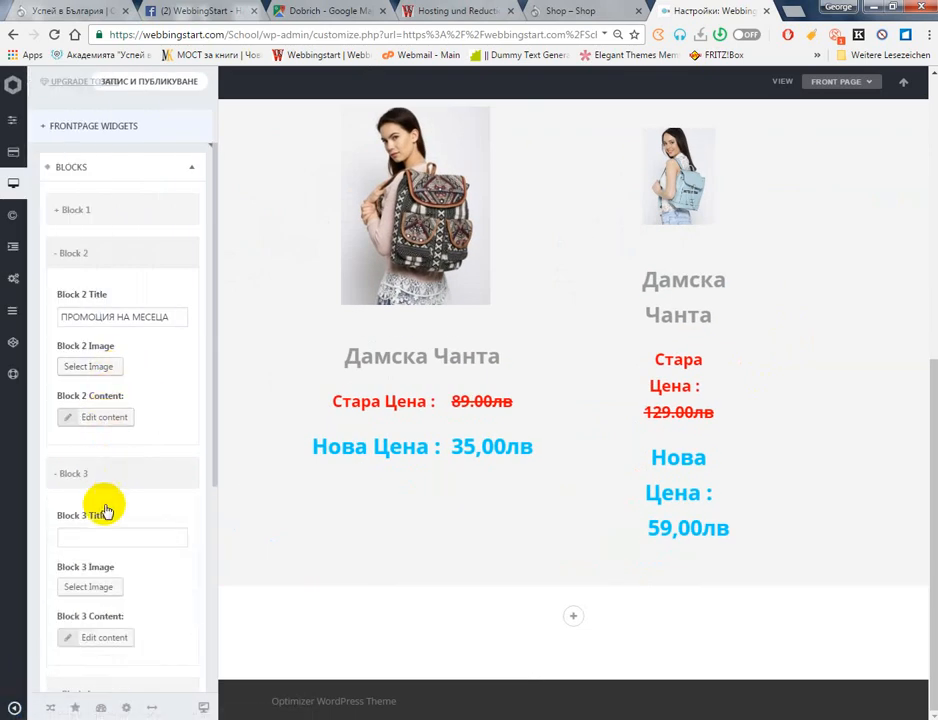
click(100, 637)
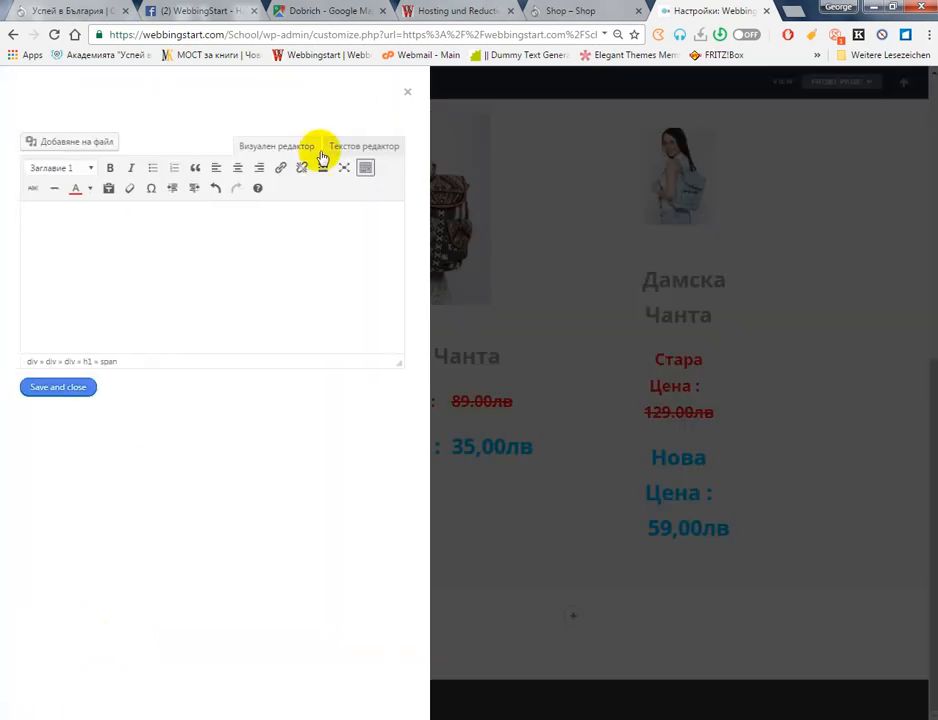
click(405, 91)
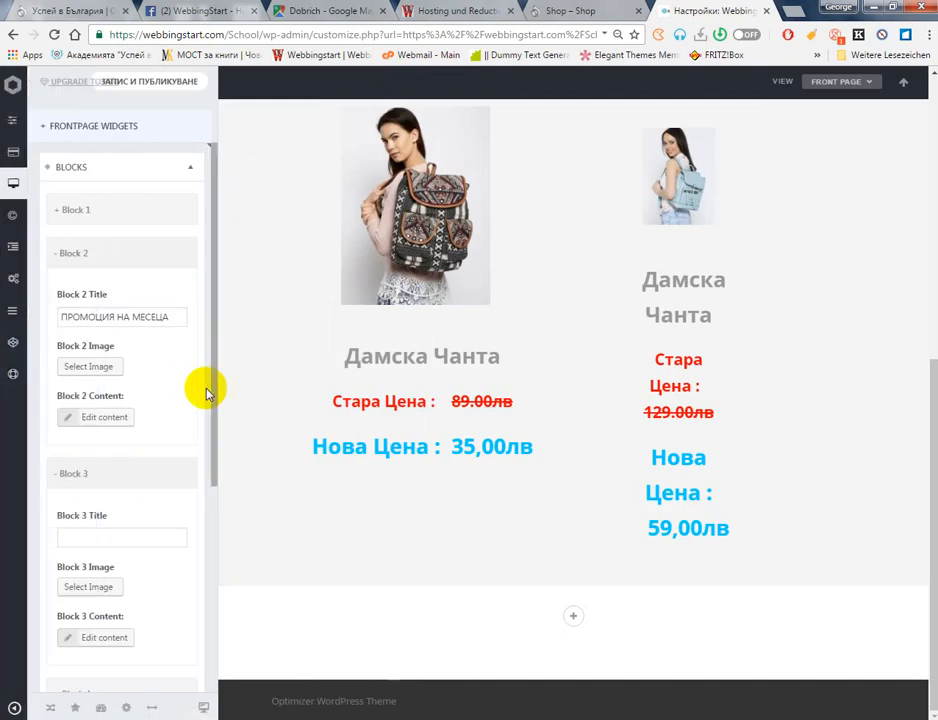
click(178, 472)
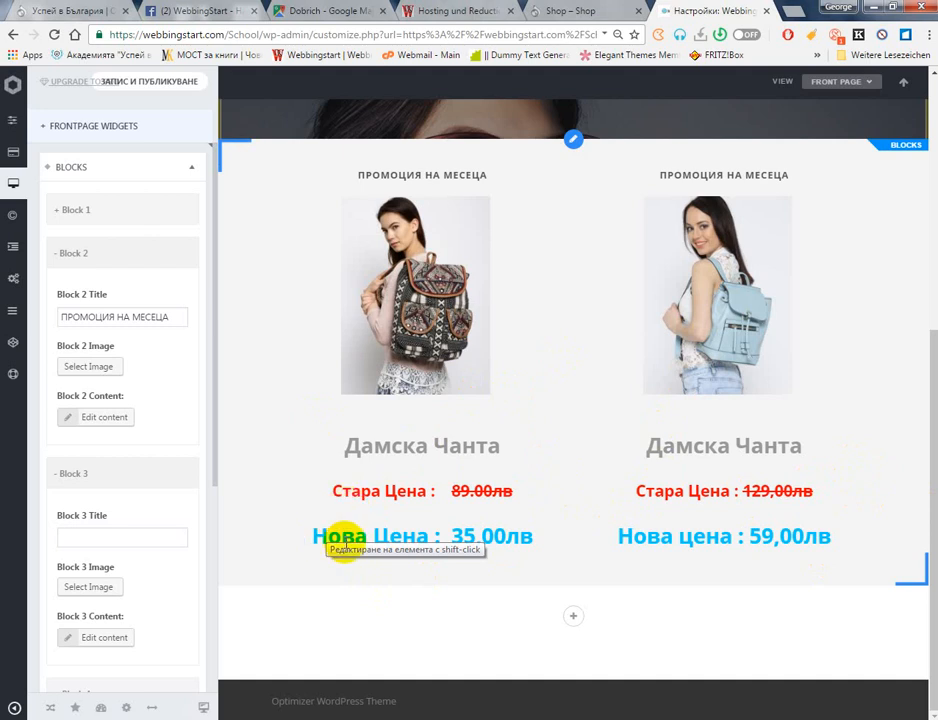
Collapse the Block 2 and Block 3 settings and the Blocks widget
scroll(657, 172, up, 3)
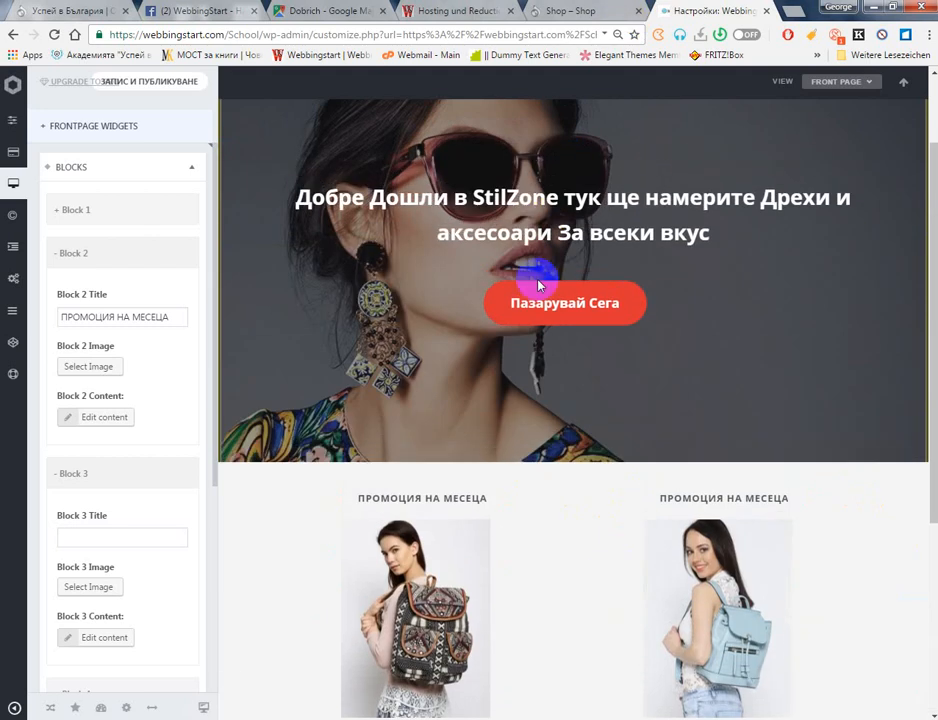
scroll(538, 285, down, 3)
click(98, 262)
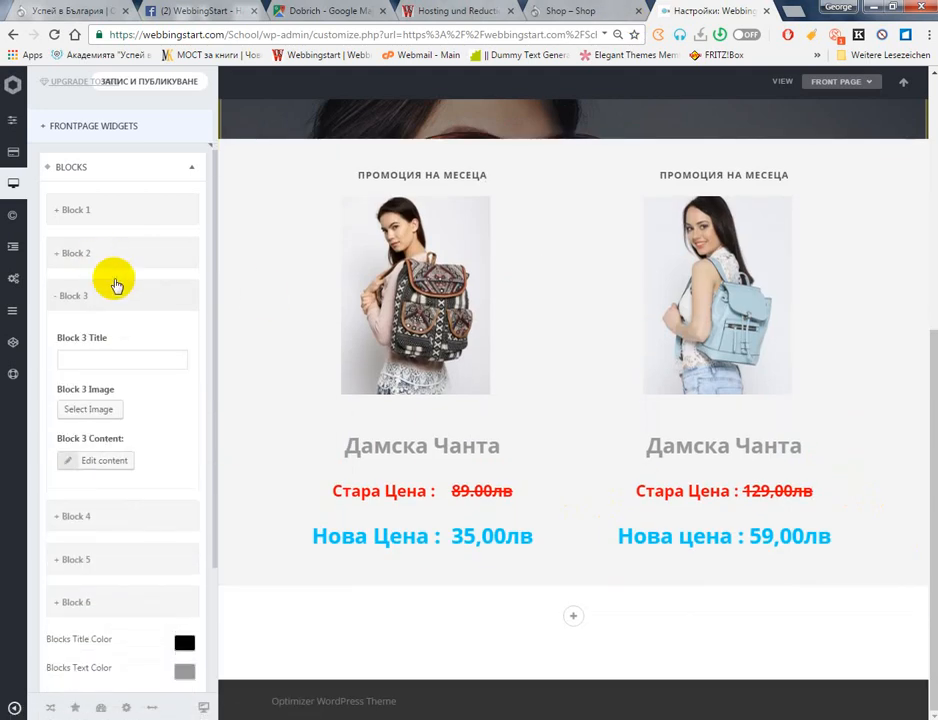
click(151, 295)
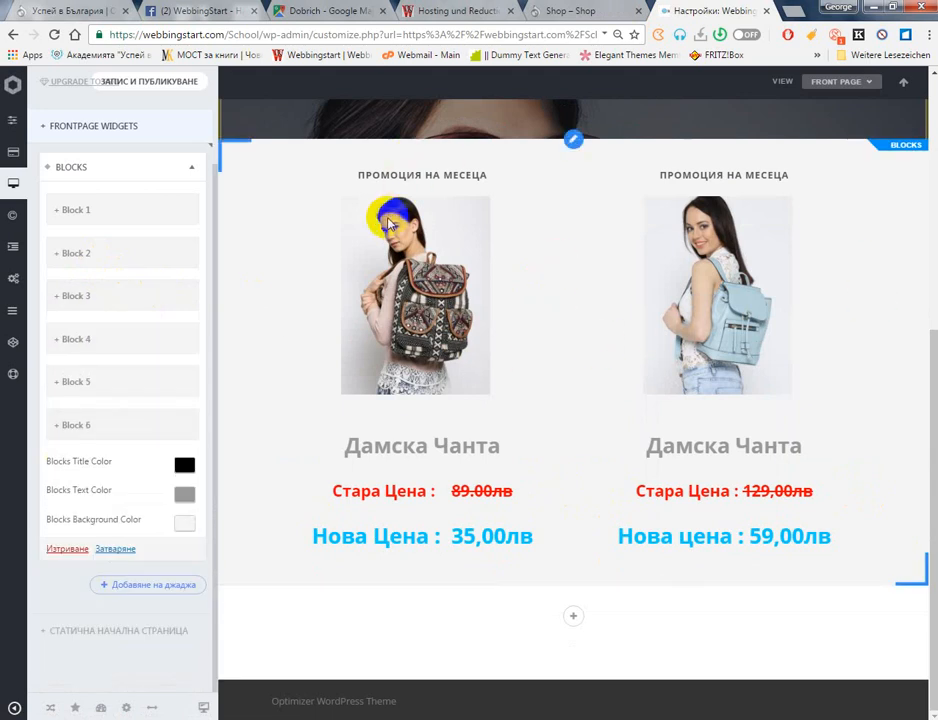
click(119, 167)
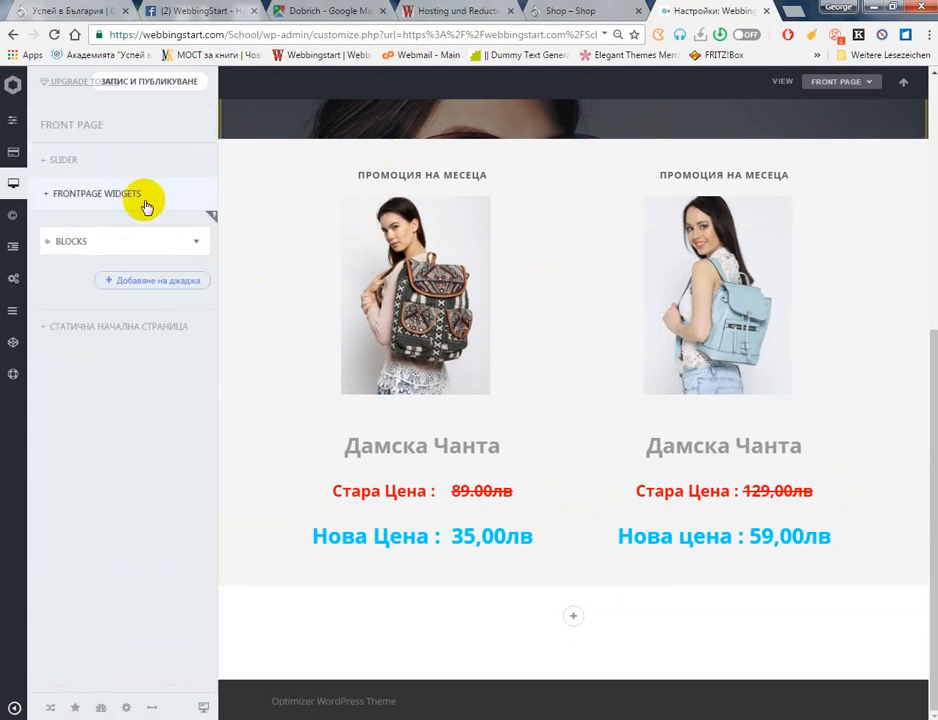
Add the Optimizer About widget to the front page below the Blocks widget
click(160, 281)
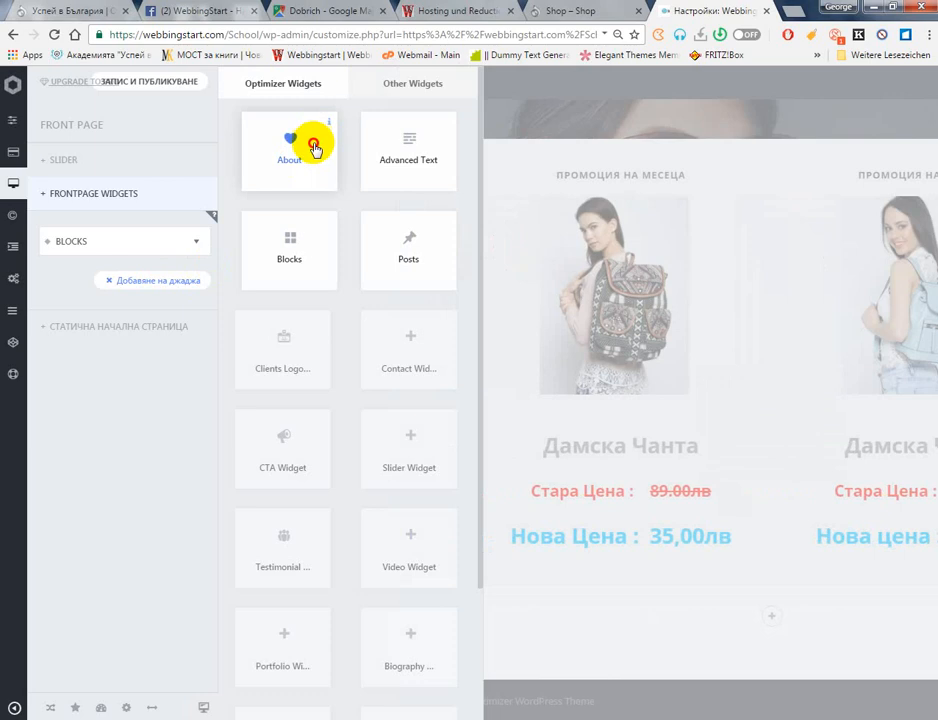
click(314, 148)
scroll(720, 425, down, 3)
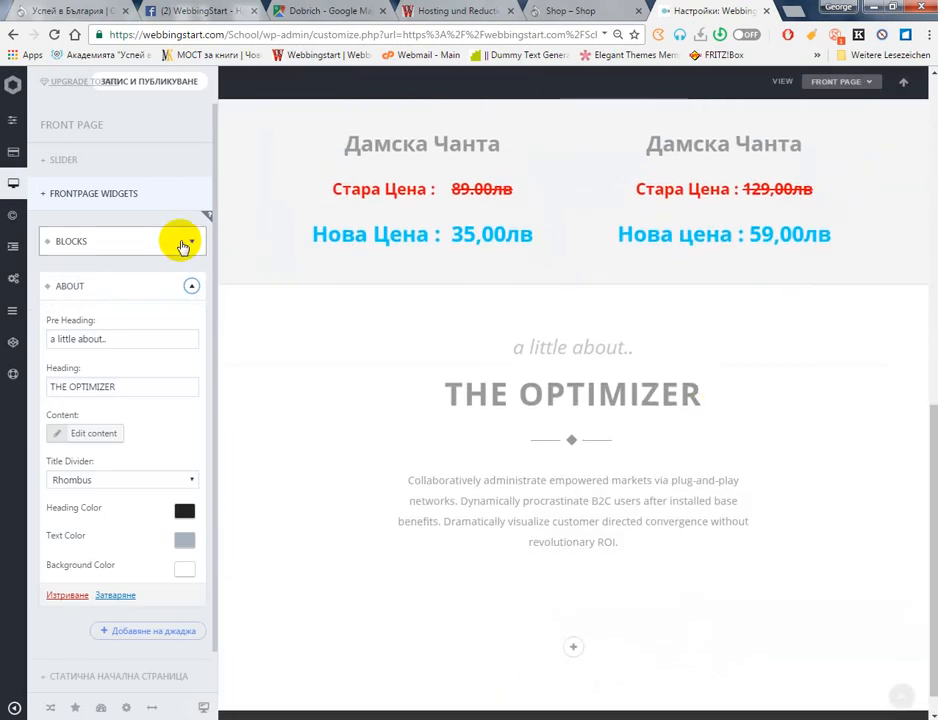
click(136, 289)
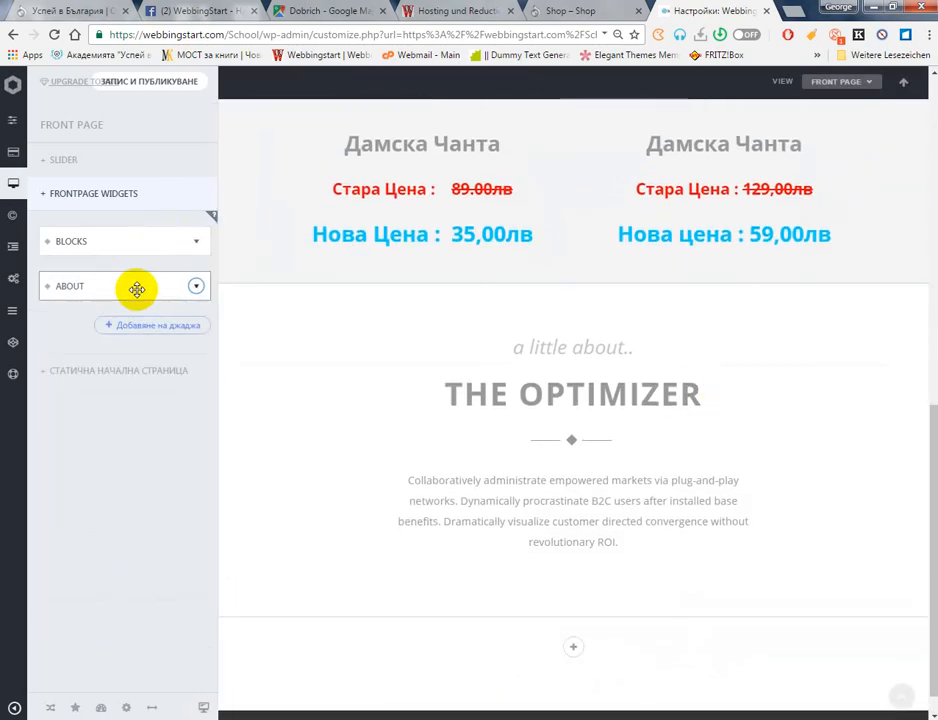
click(80, 290)
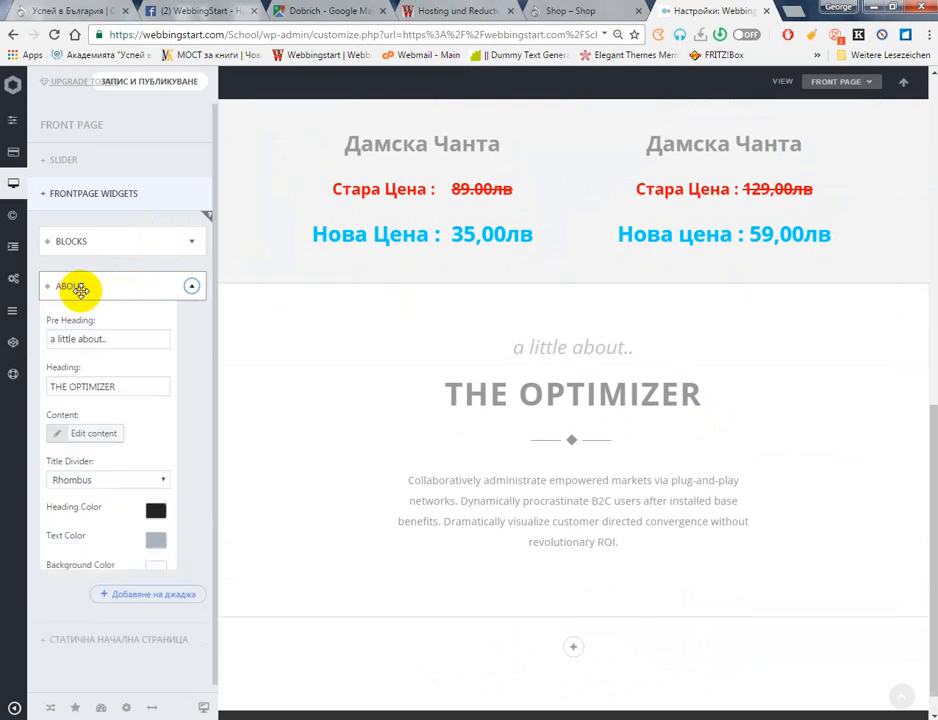
click(84, 288)
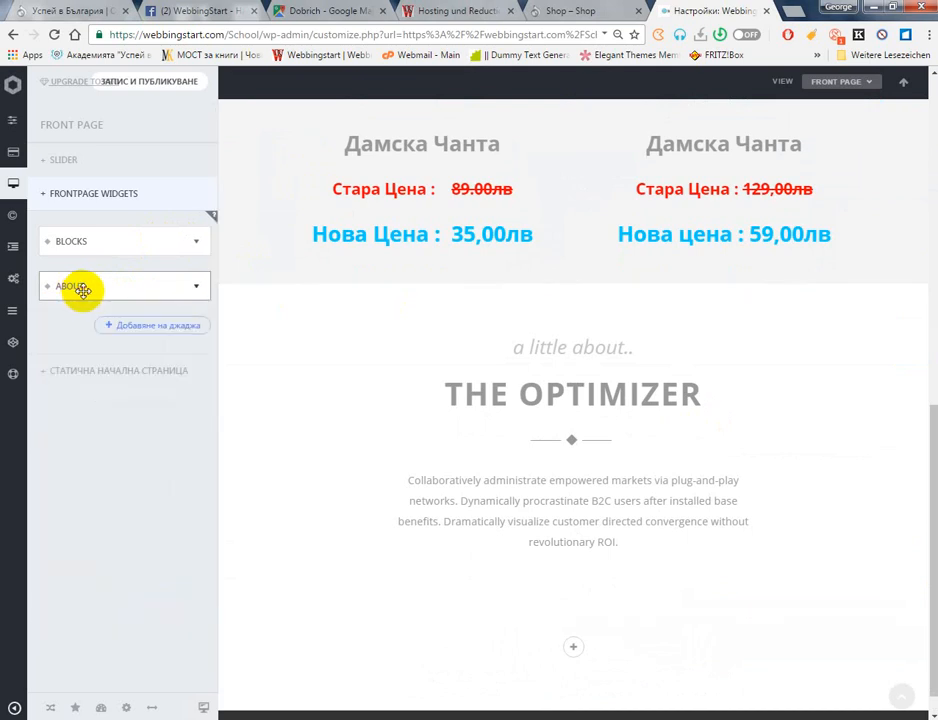
Set the About widget's pre heading to "За нас"
click(159, 284)
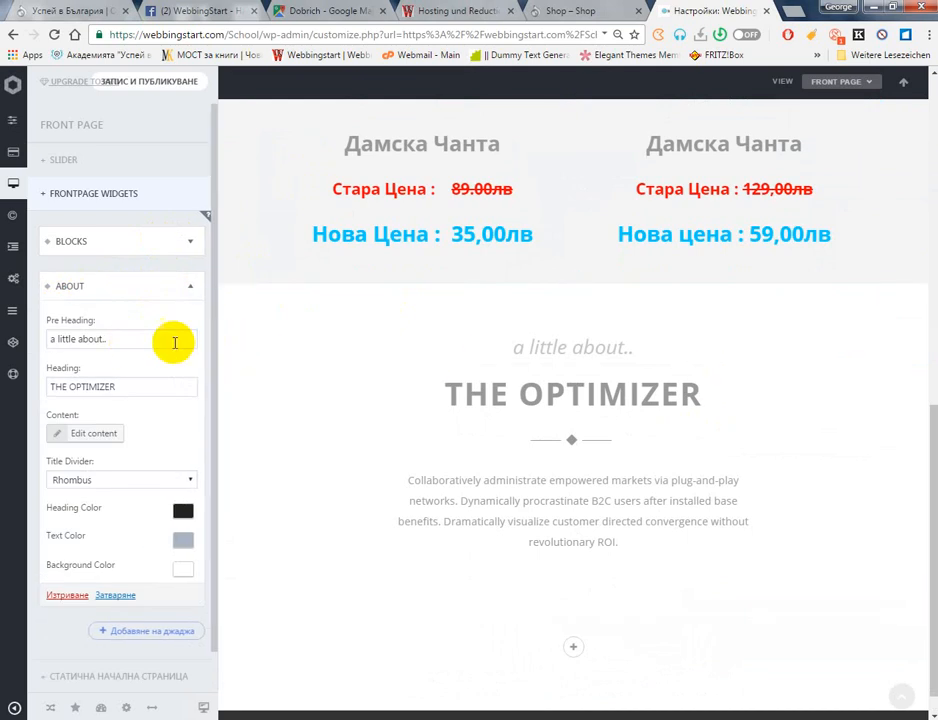
drag(156, 344, 3, 337)
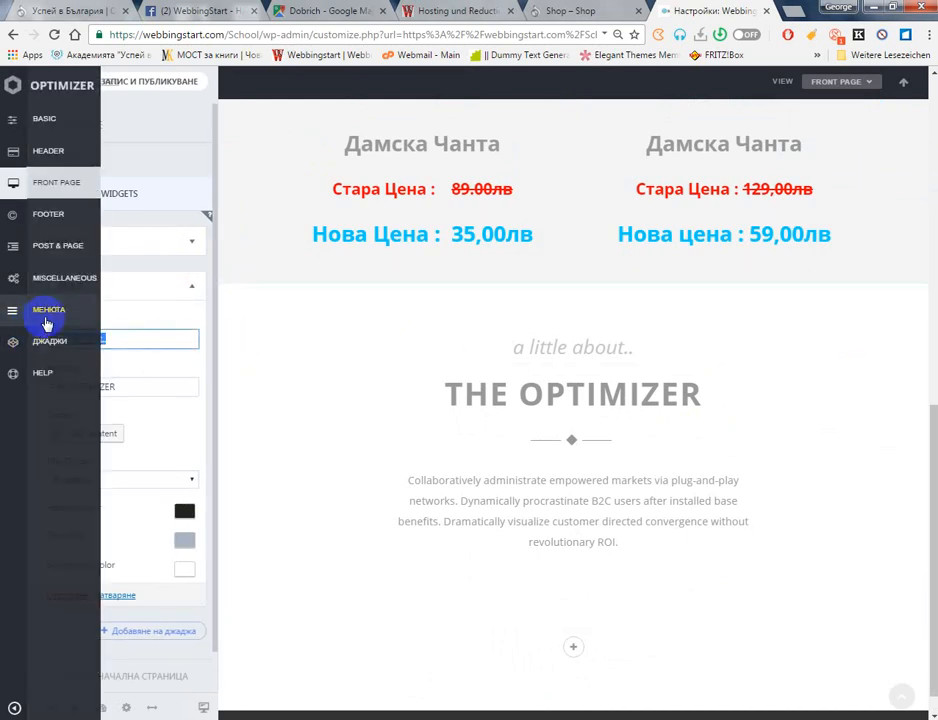
text(За на)
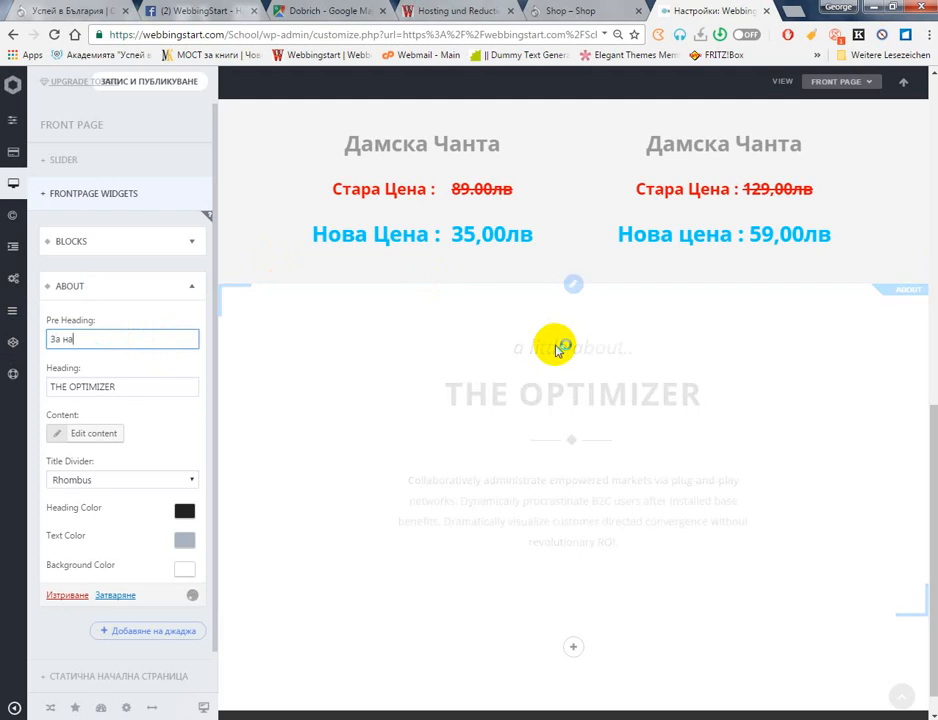
text(с)
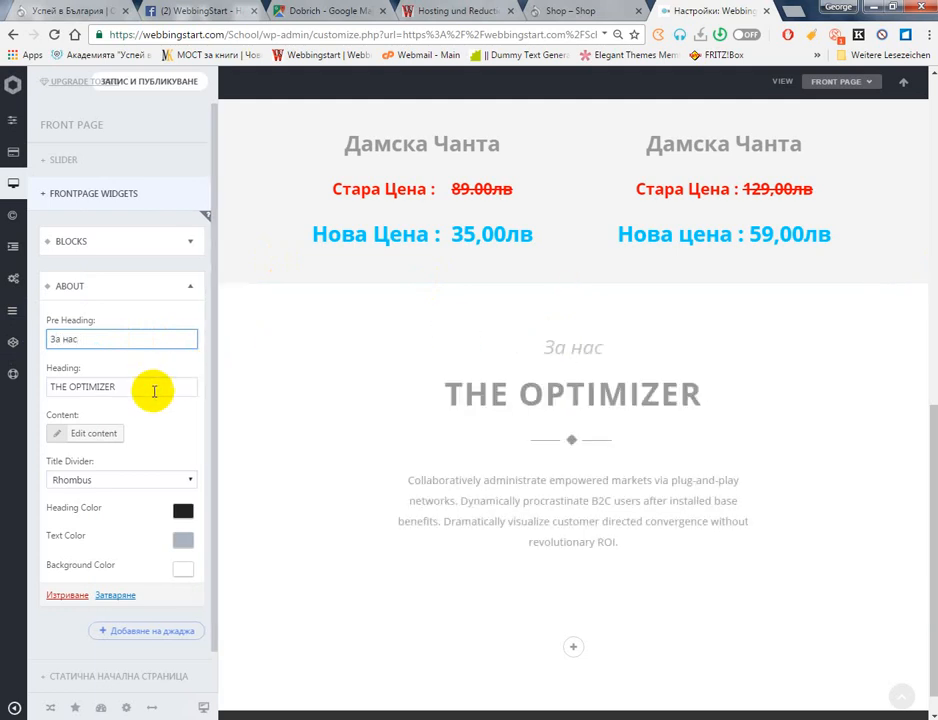
Set the About widget's heading to "Винаги Бъди в крак с модата"
triple_click(154, 391)
text(Вин)
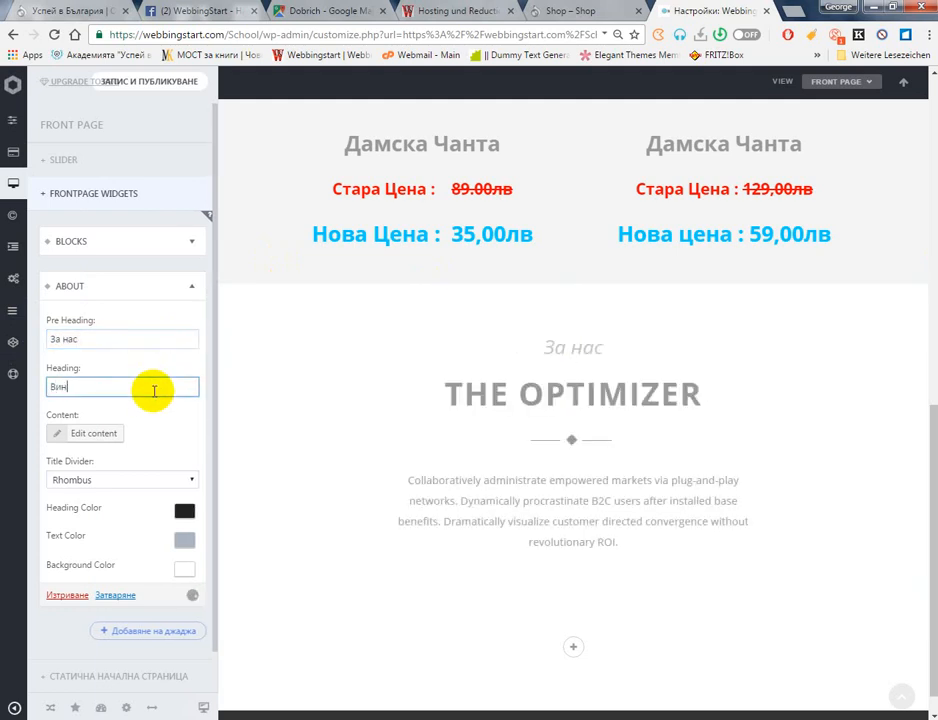
text(аги Б)
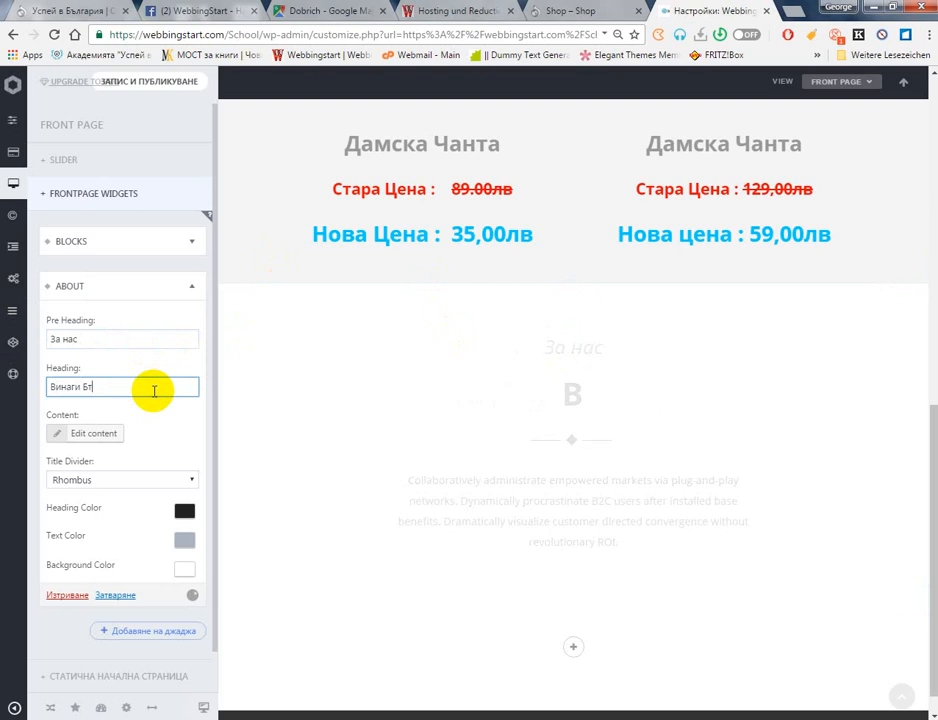
text(ъ)
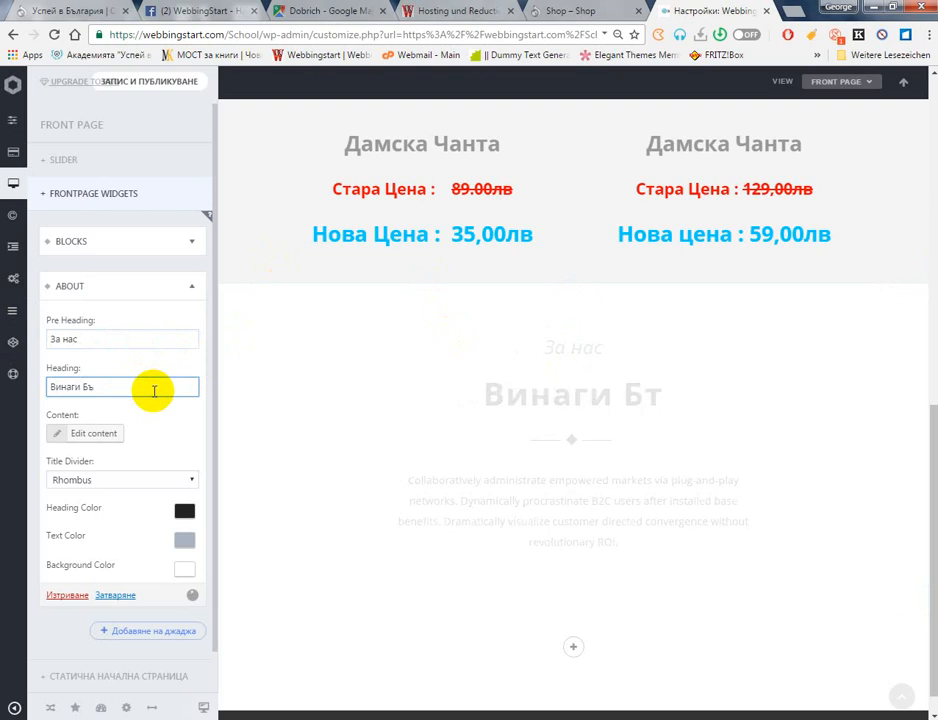
text(ди в крак с м)
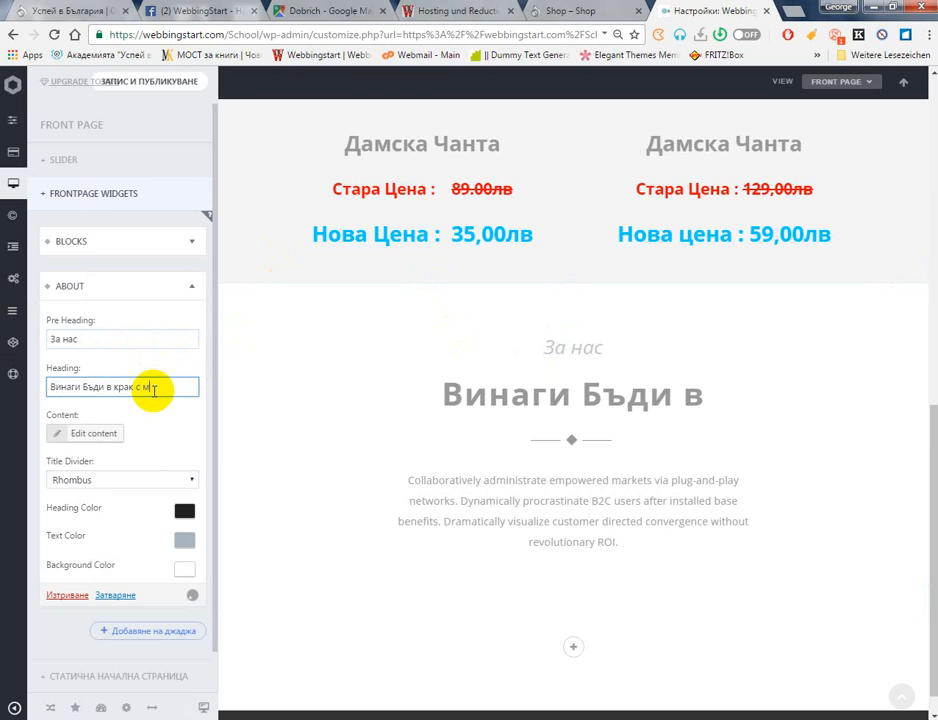
text(та)
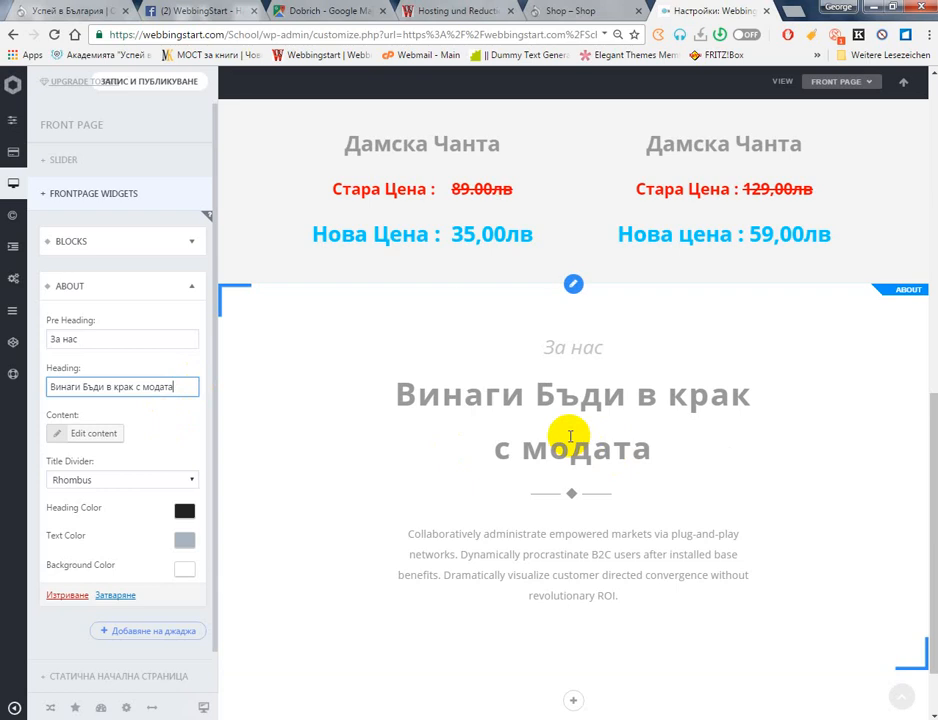
Try the Plus and Bolt title dividers in the About widget and return the divider to Rhombus
scroll(570, 436, down, 1)
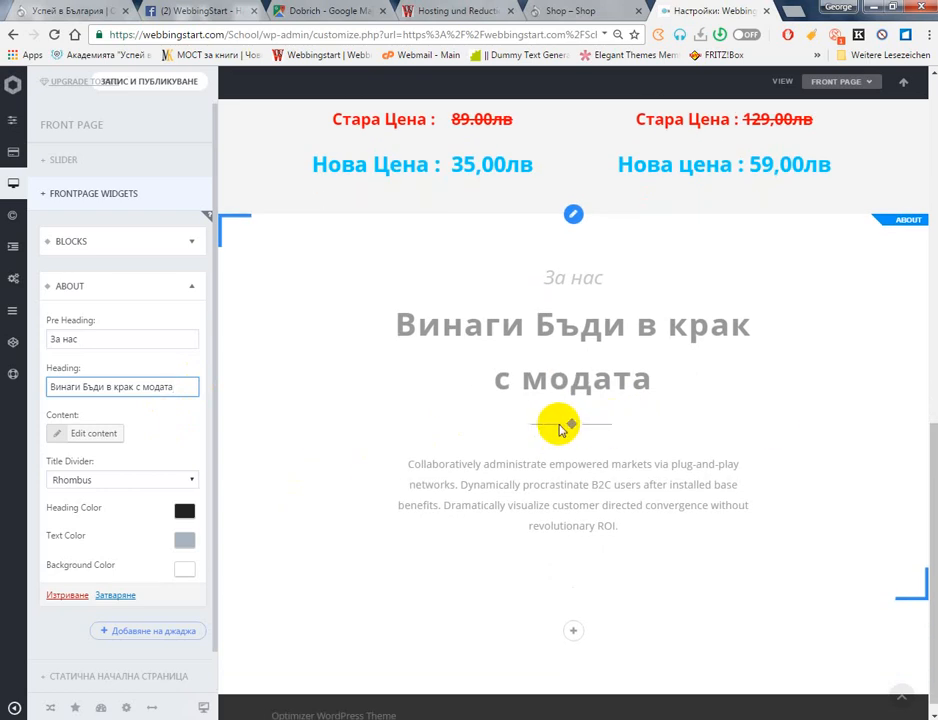
click(118, 482)
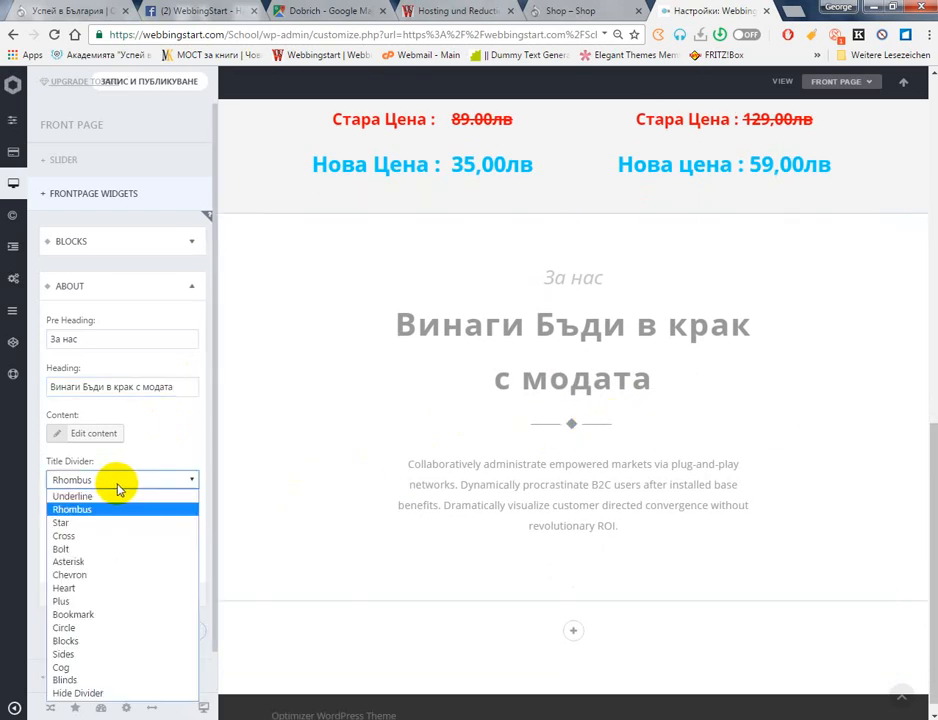
click(88, 601)
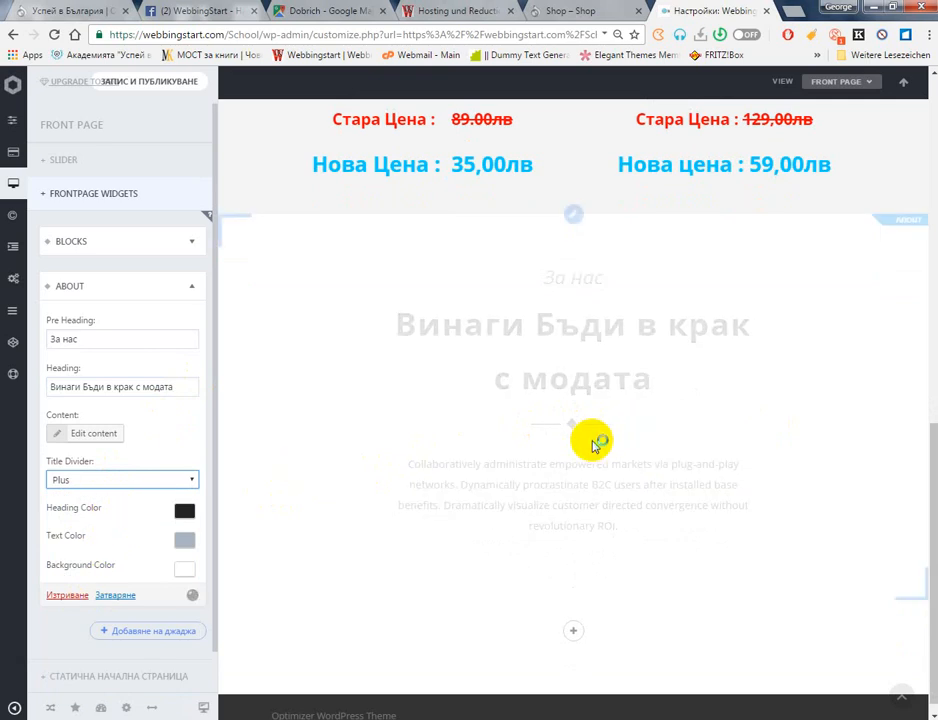
click(150, 480)
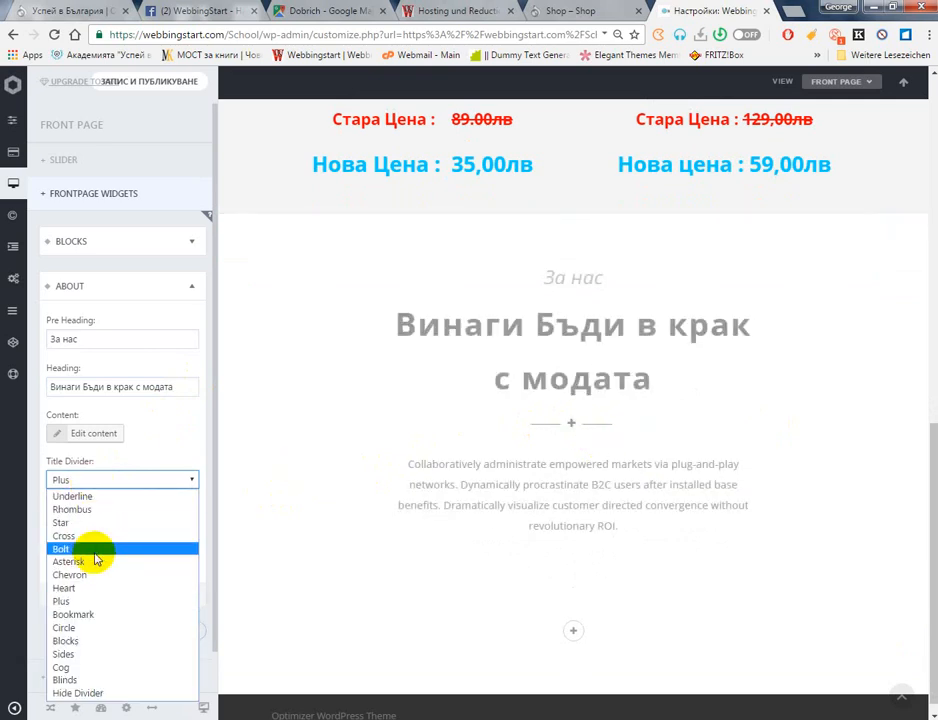
click(96, 549)
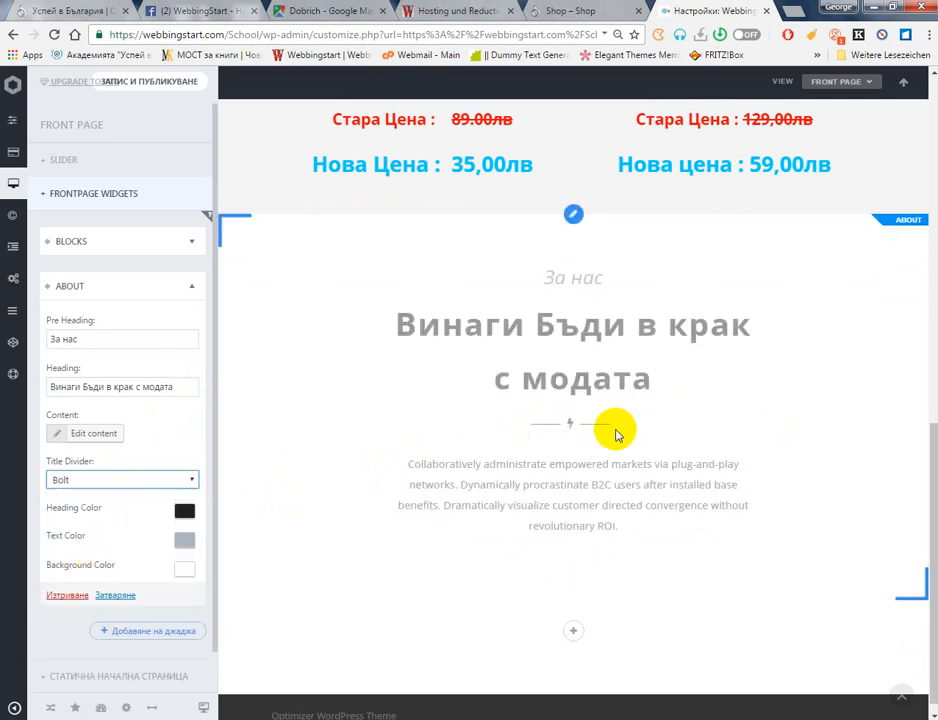
click(178, 482)
click(160, 511)
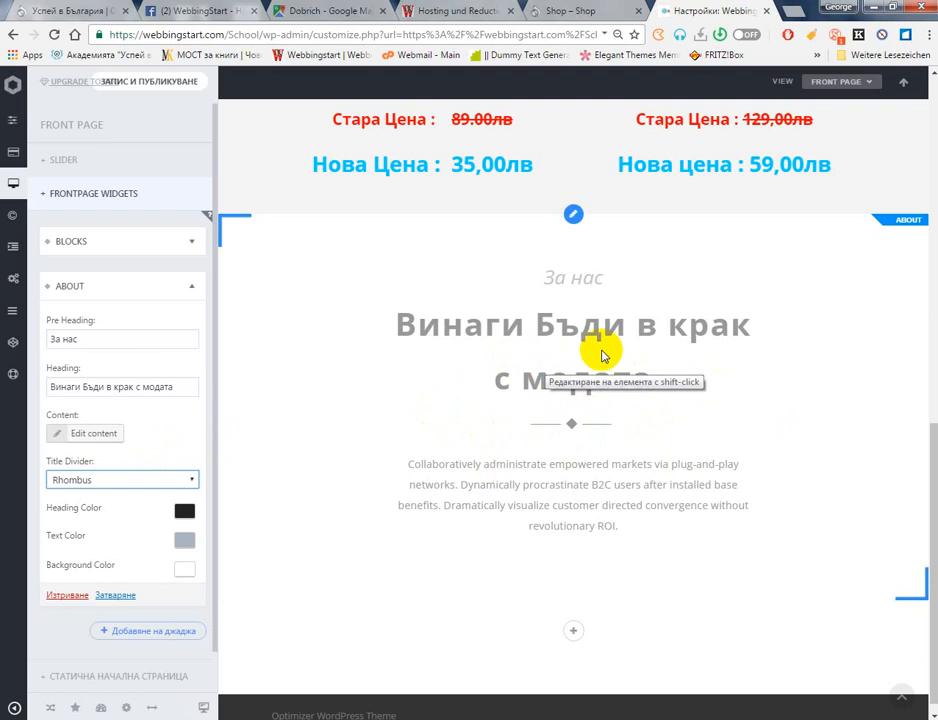
Try to set the About widget's heading color to the blue preset
scroll(754, 241, up, 3)
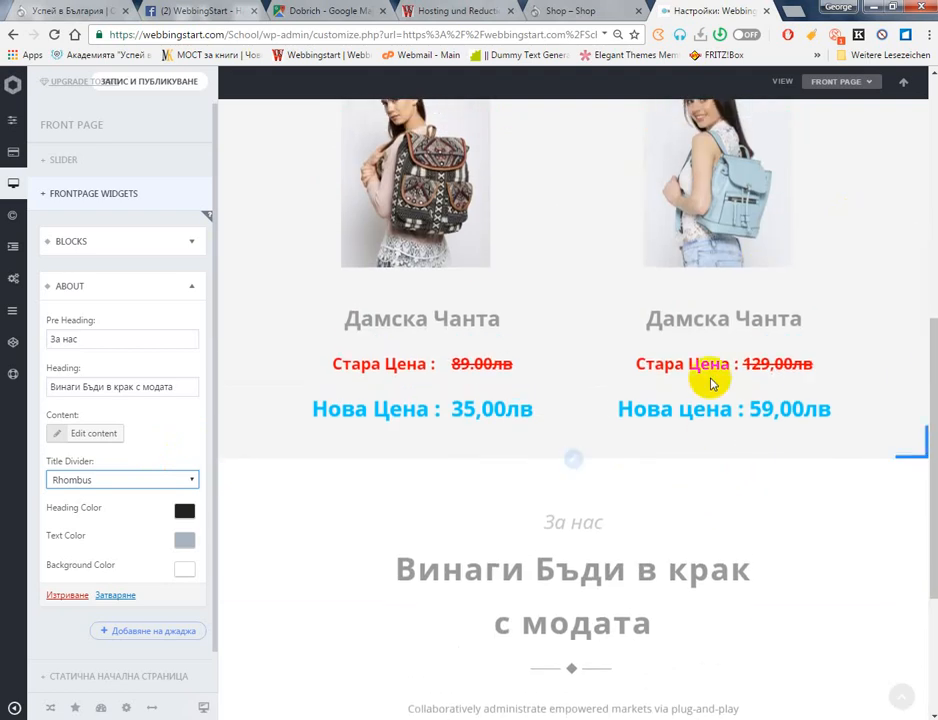
scroll(787, 383, down, 1)
scroll(787, 383, down, 2)
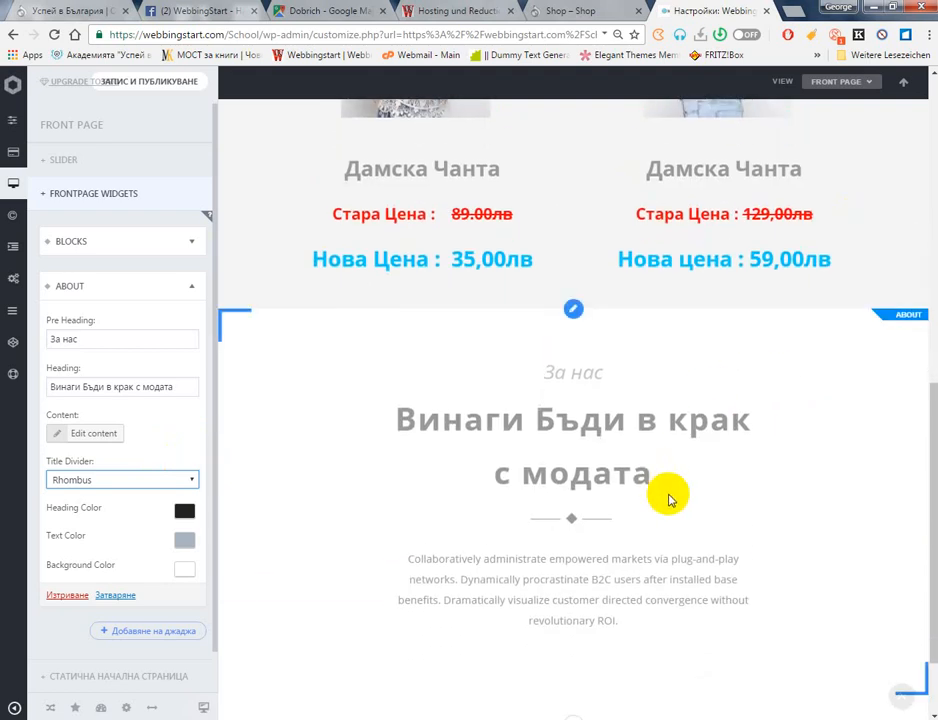
scroll(435, 447, down, 1)
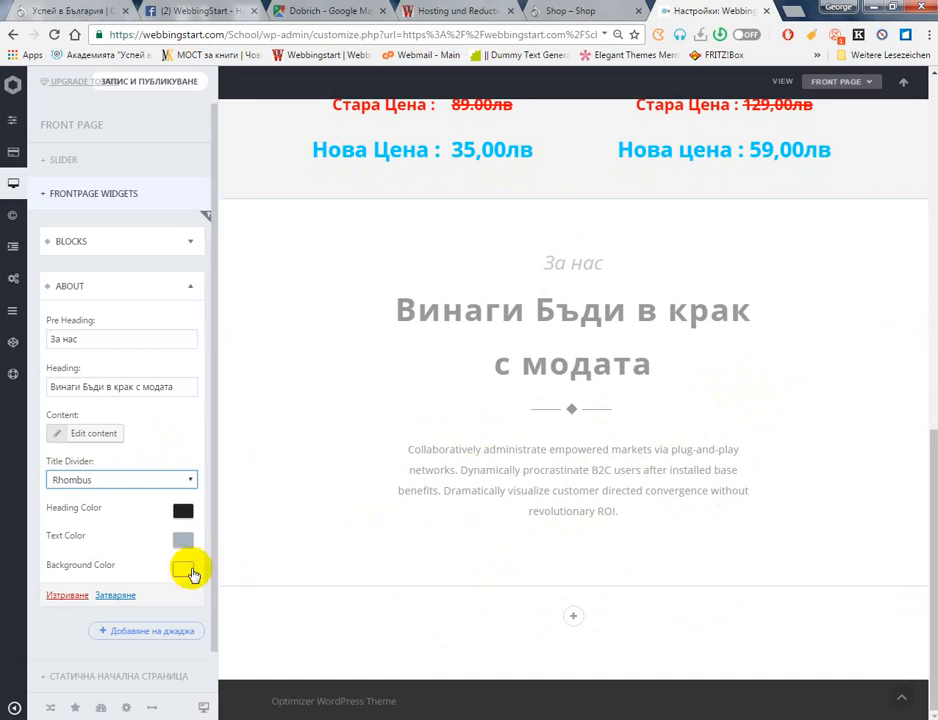
click(180, 518)
click(184, 517)
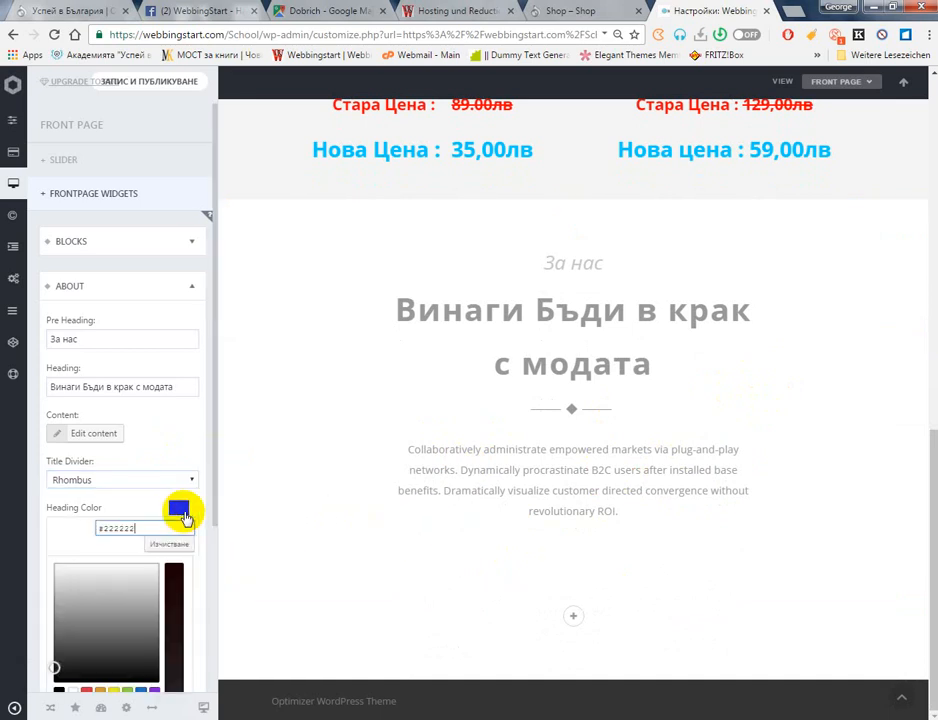
scroll(157, 545, down, 2)
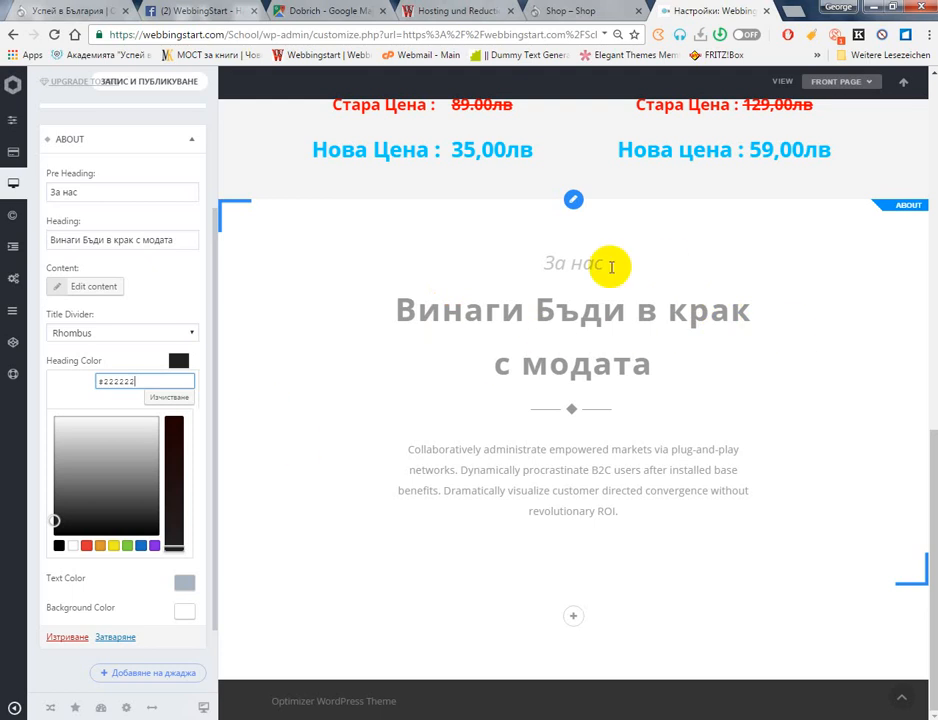
click(147, 549)
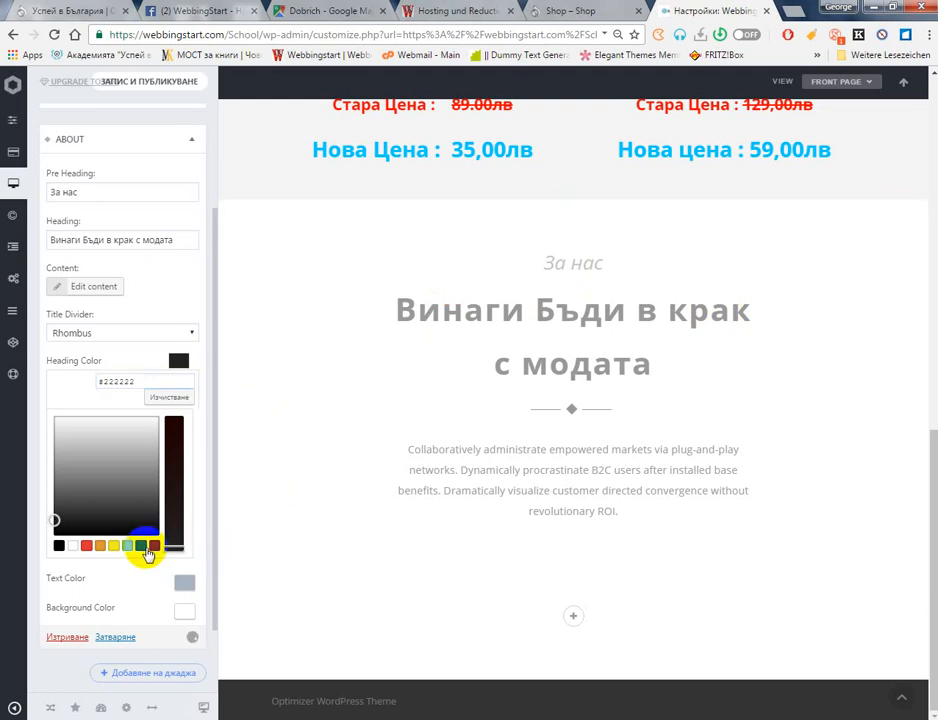
Set the About widget's text color to the blue preset #1e73be
click(183, 583)
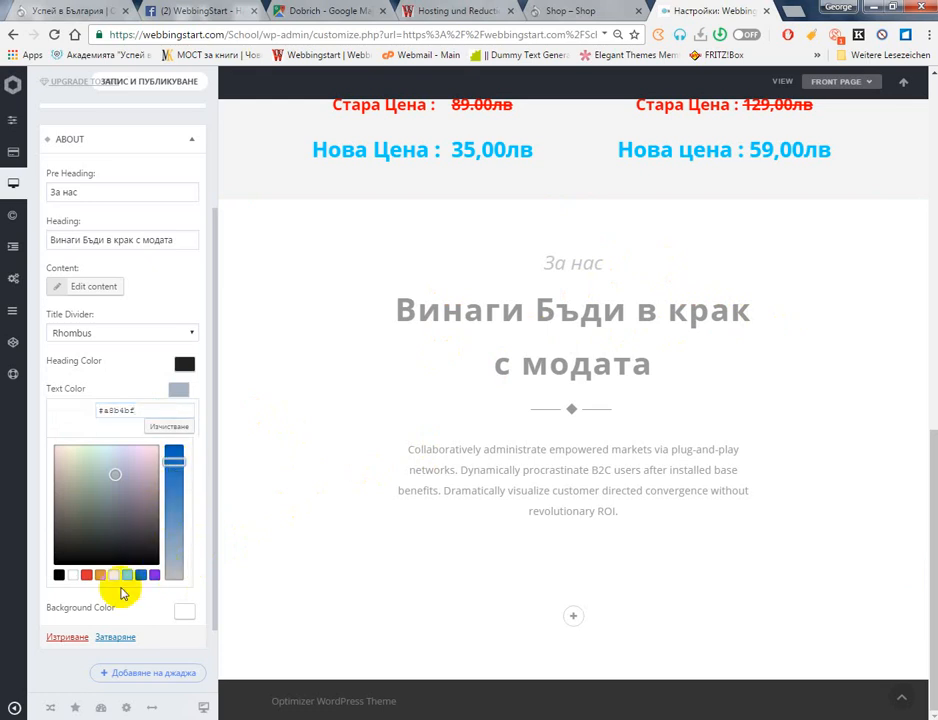
click(106, 392)
click(179, 492)
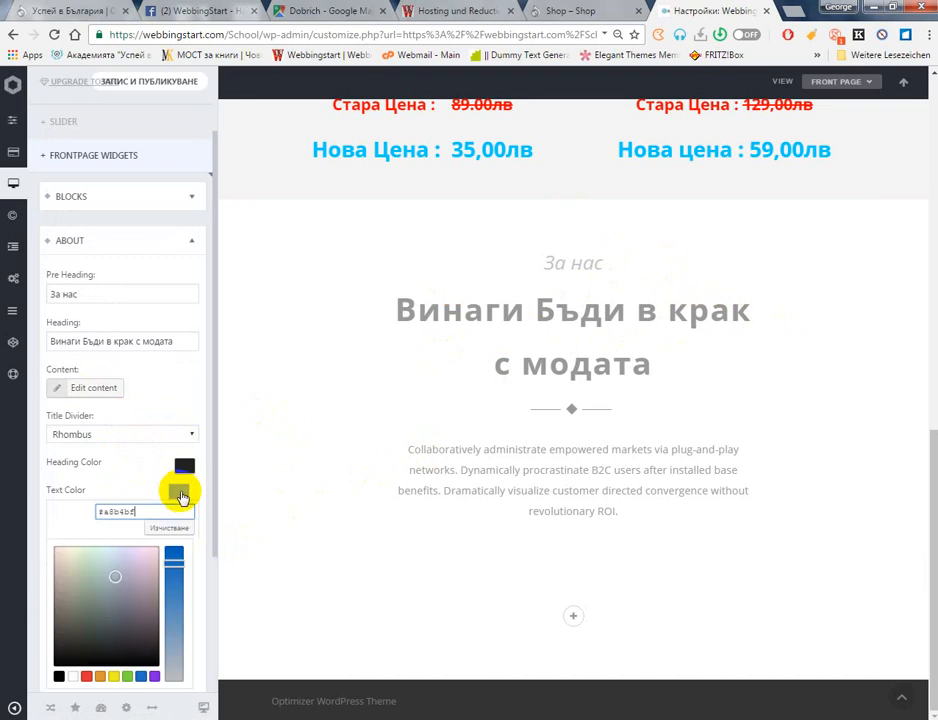
scroll(140, 549, down, 2)
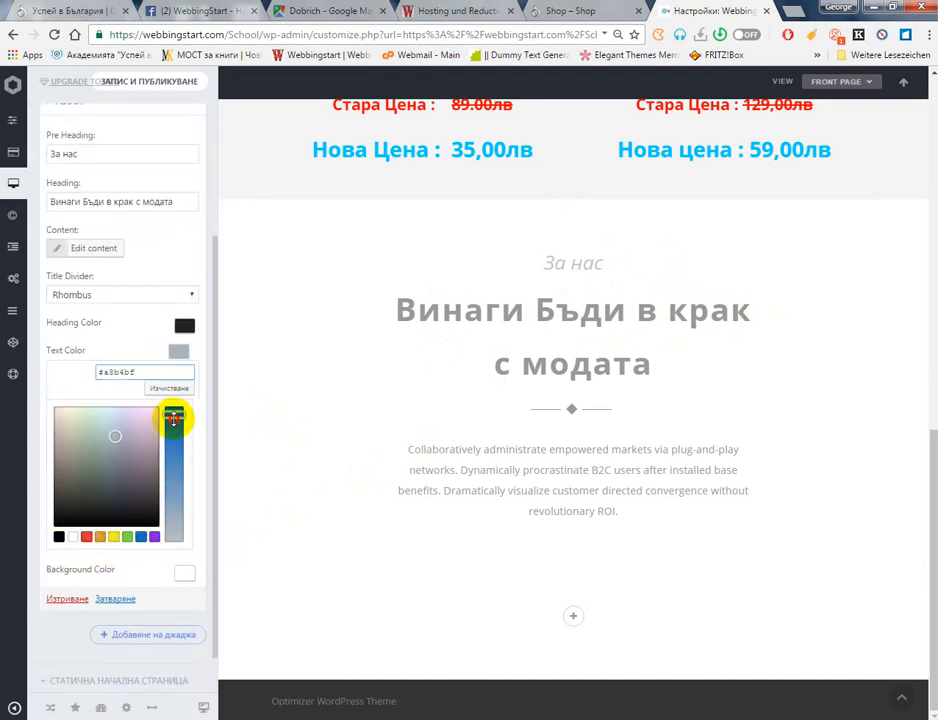
click(84, 473)
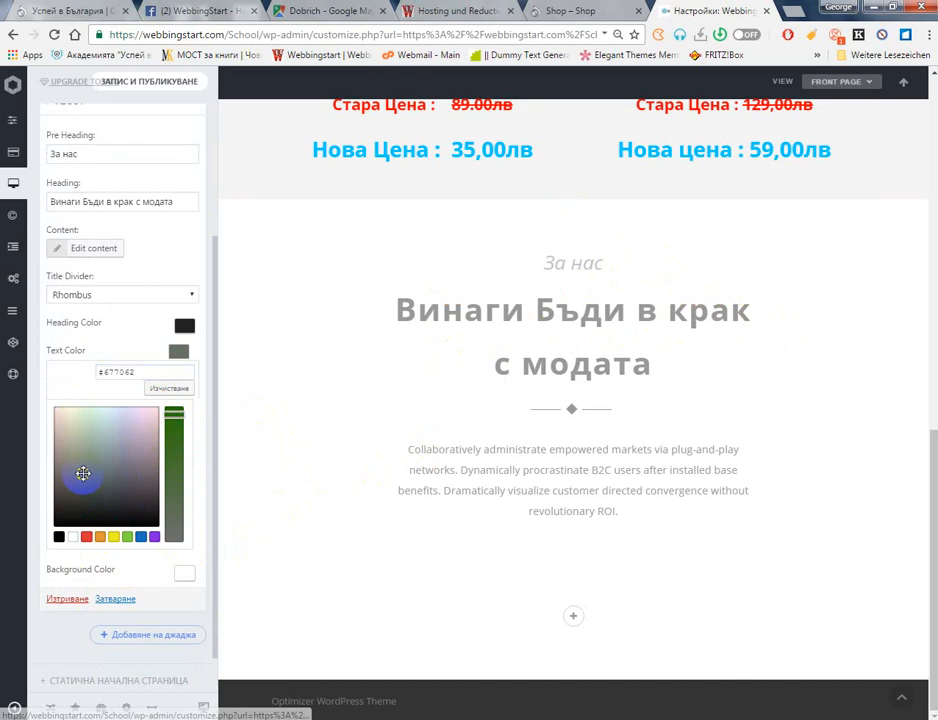
click(75, 435)
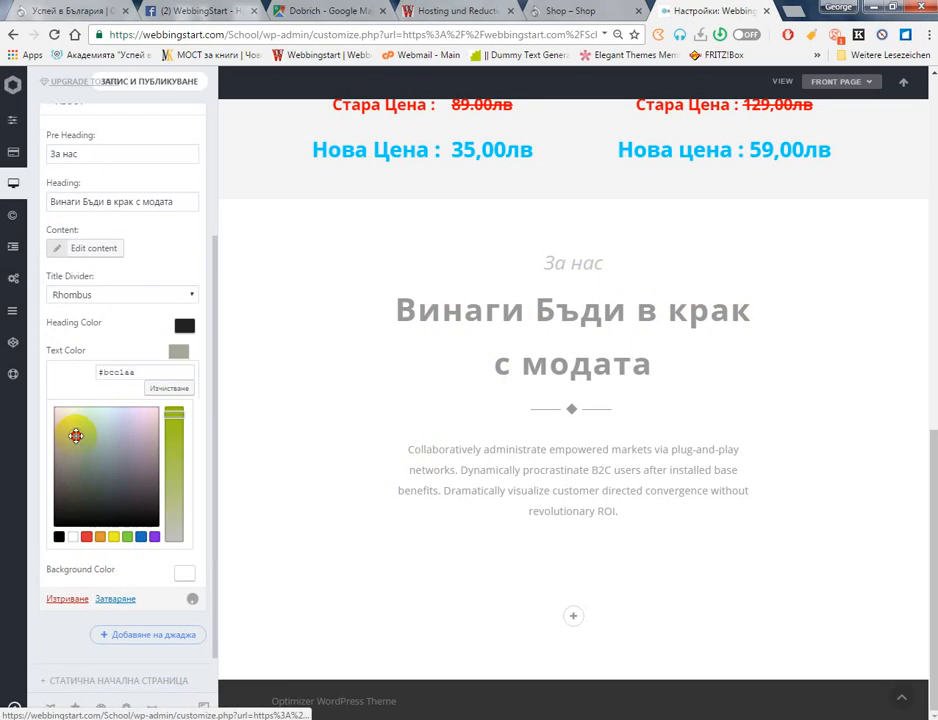
click(139, 538)
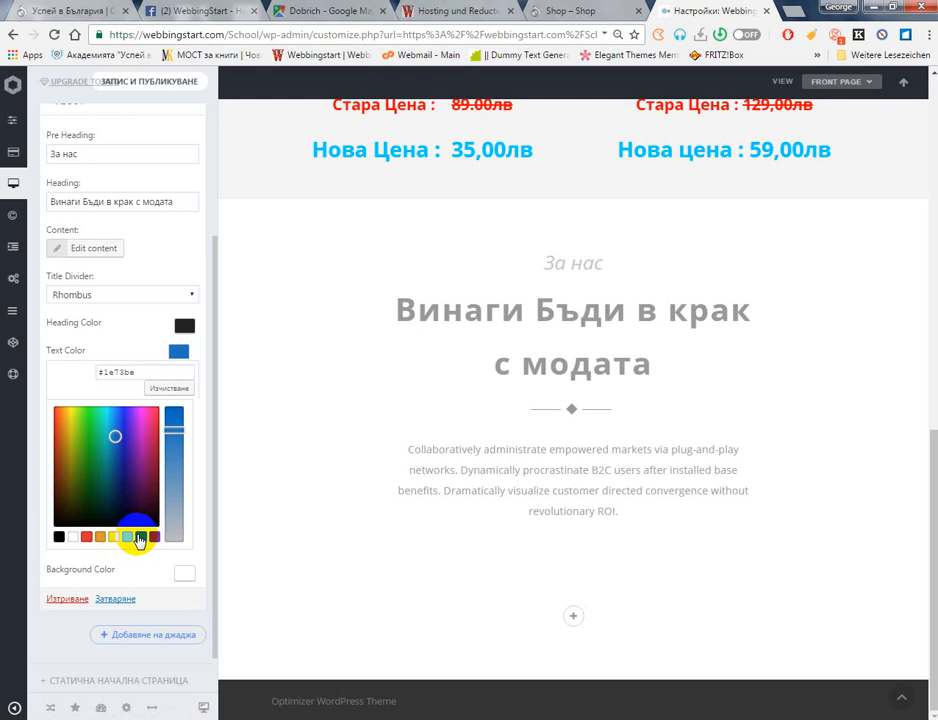
Set the About widget's heading color to the blue preset #1e73be
click(123, 330)
click(182, 463)
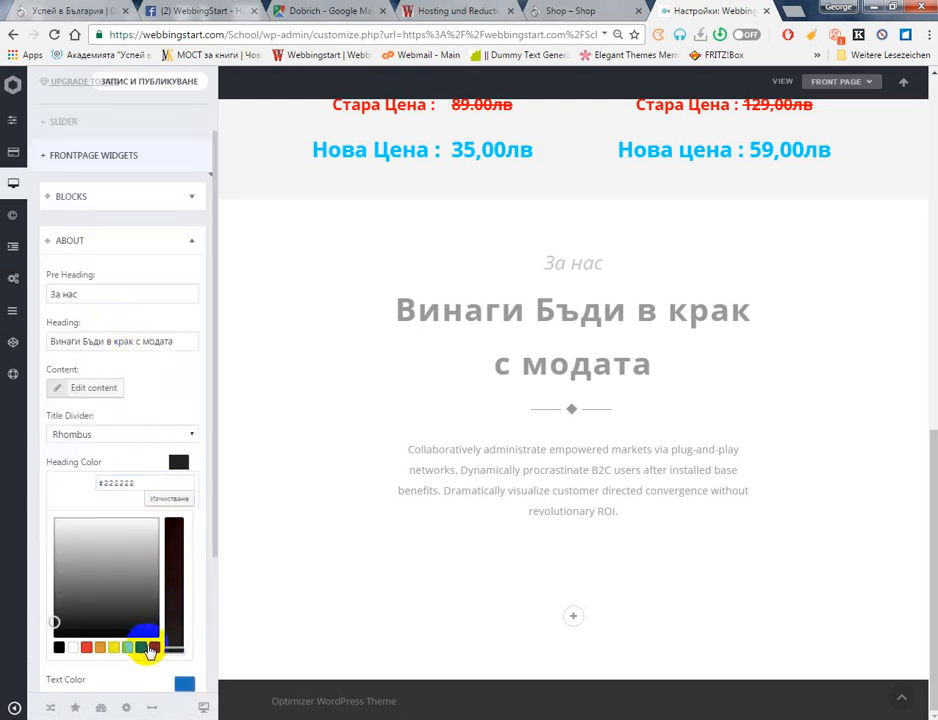
click(144, 649)
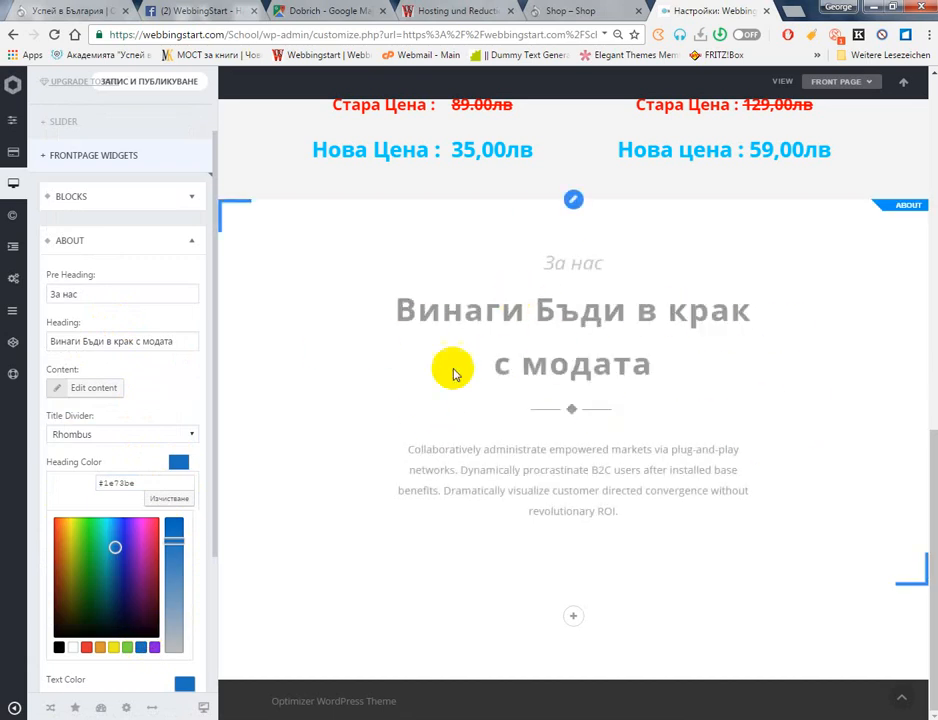
click(98, 466)
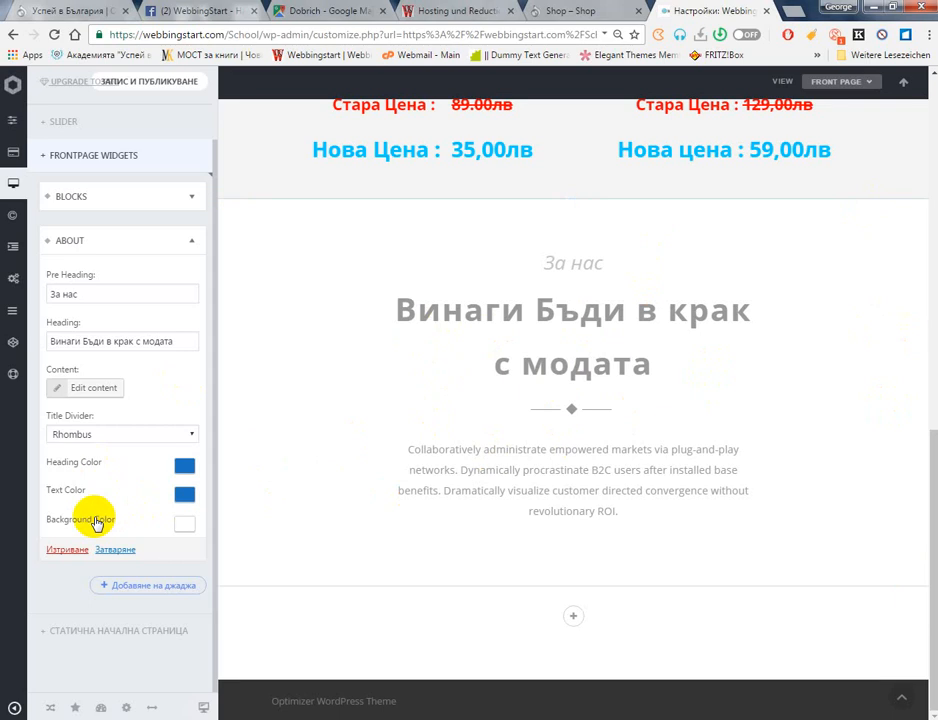
Set the About widget's background color to gray #b2b2b2 and publish the changes
click(186, 523)
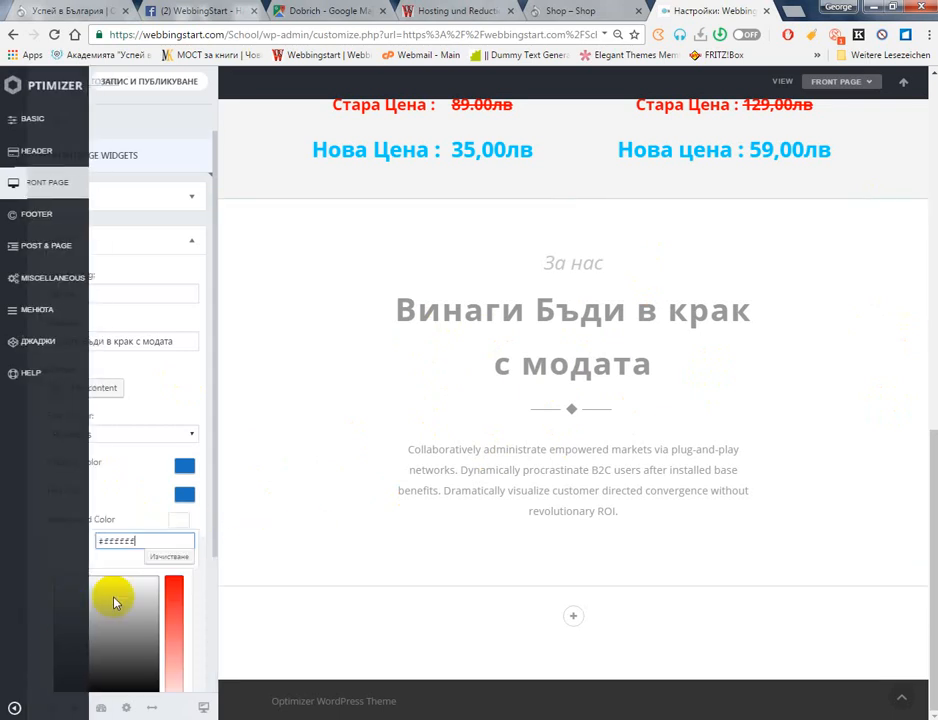
scroll(115, 603, down, 2)
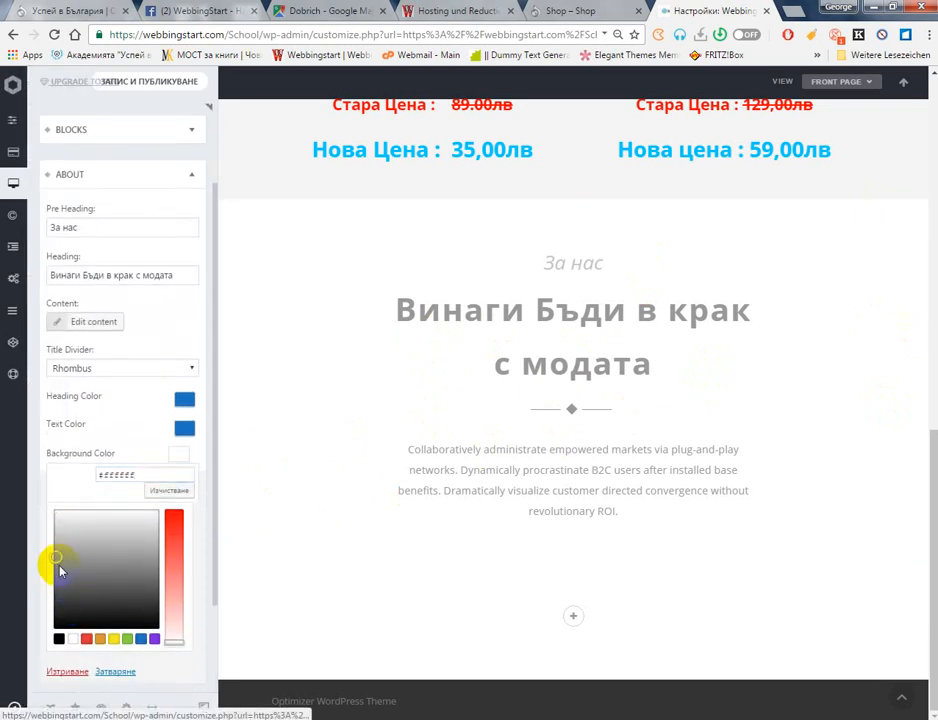
click(57, 568)
mouse_move(60, 570)
mouse_down()
mouse_move(68, 556)
mouse_move(57, 545)
mouse_up()
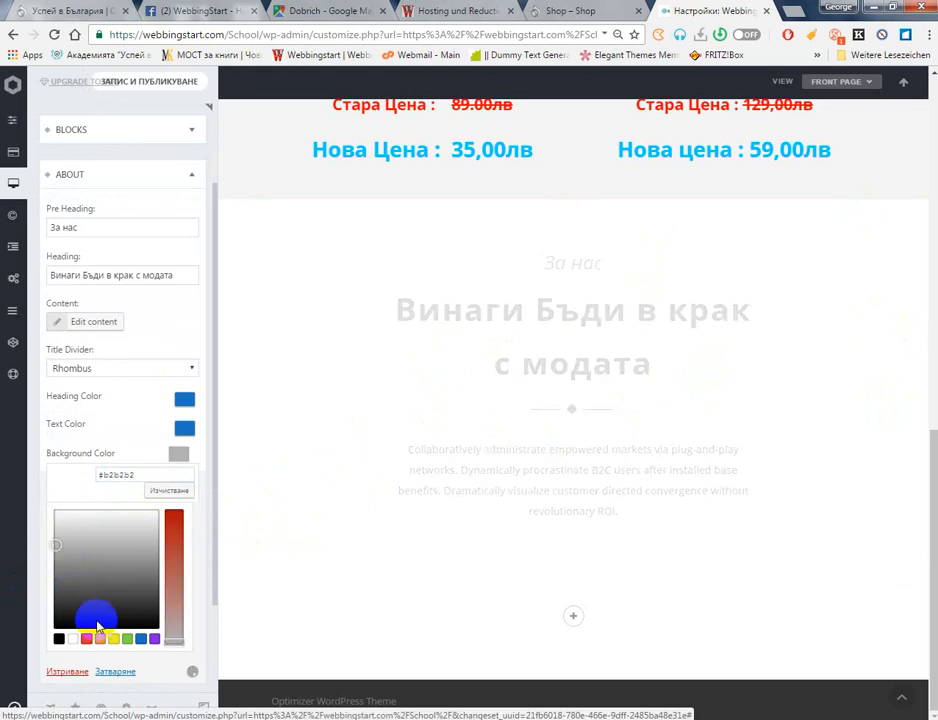
click(186, 92)
click(185, 88)
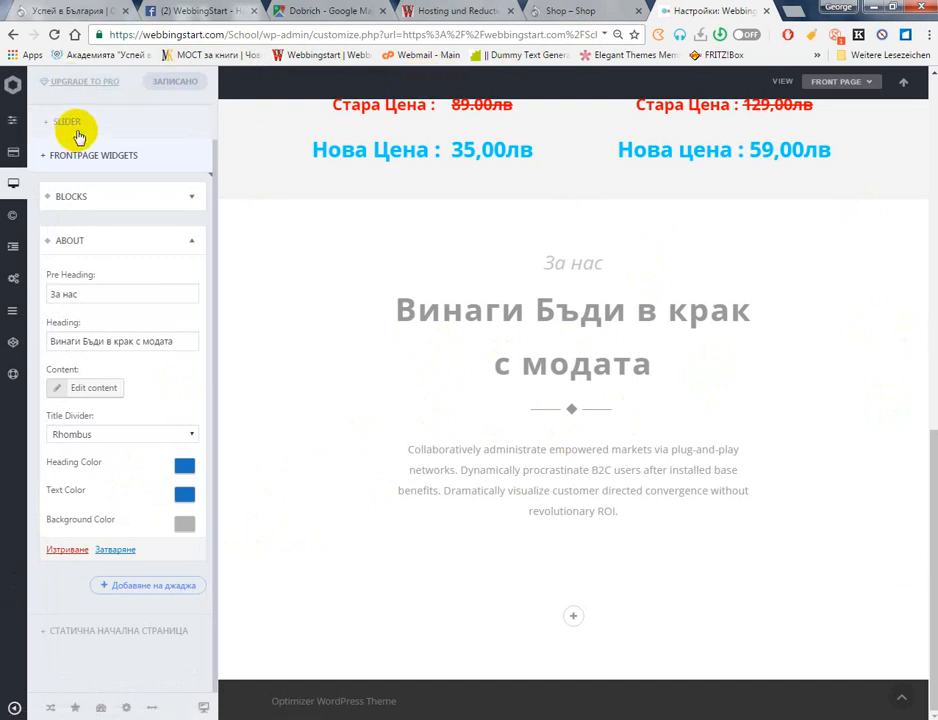
Check the About section's colors on the front page in a separate browser tab and return to the customizer settings
click(12, 705)
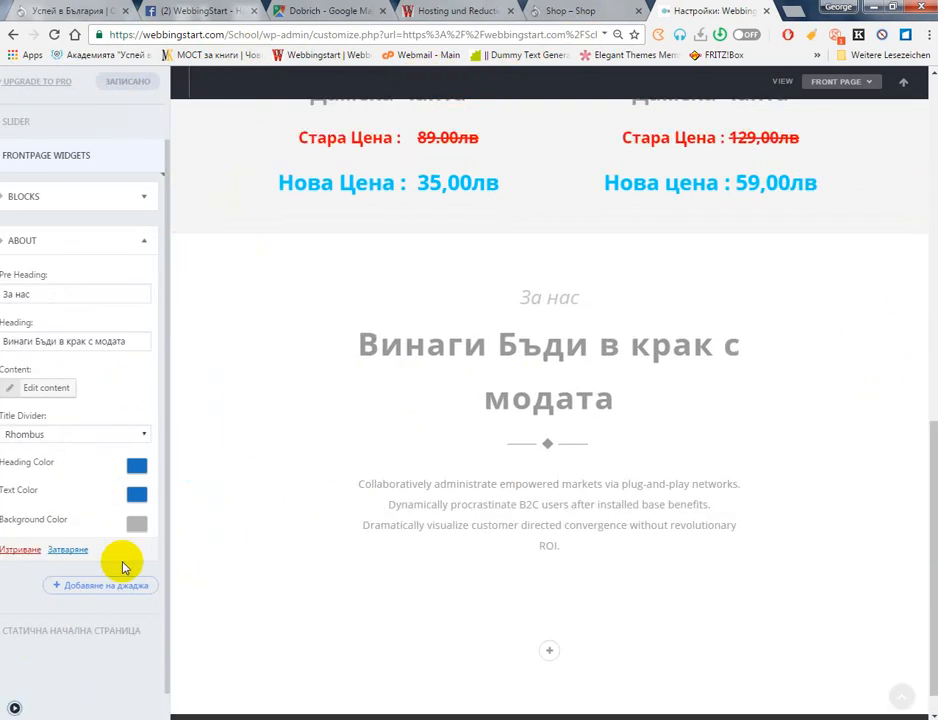
scroll(224, 440, up, 10)
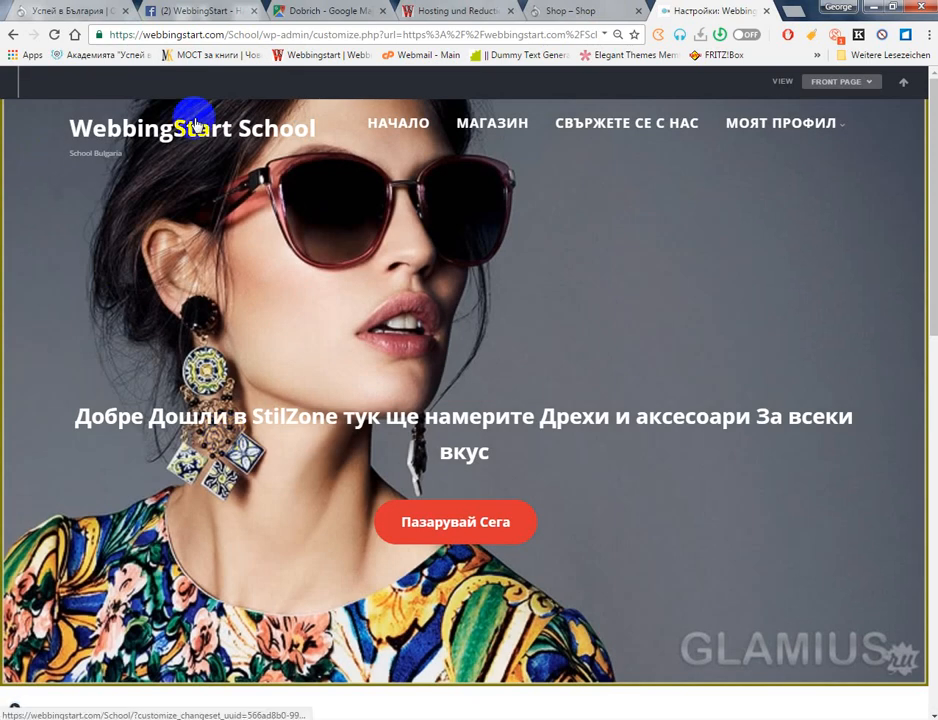
middle_click(197, 117)
scroll(218, 238, down, 3)
scroll(221, 247, down, 8)
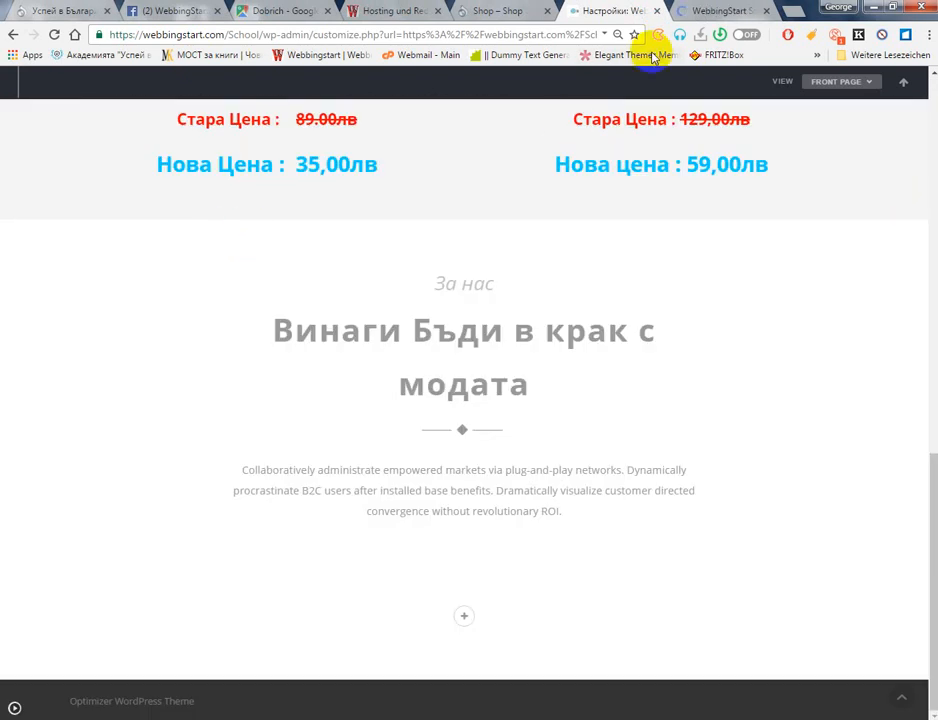
click(706, 14)
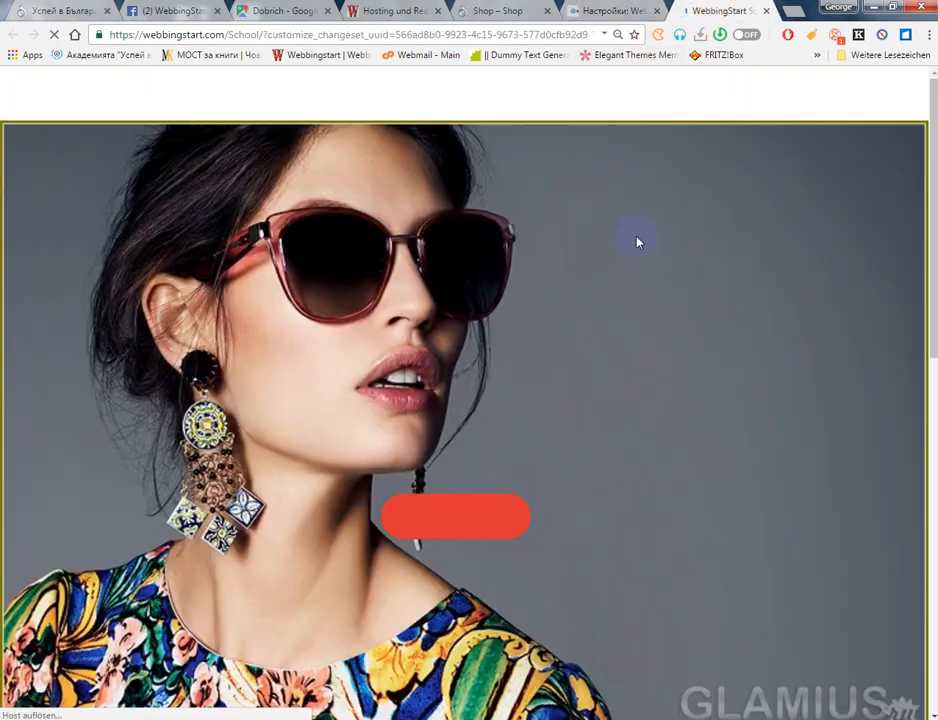
scroll(636, 238, down, 9)
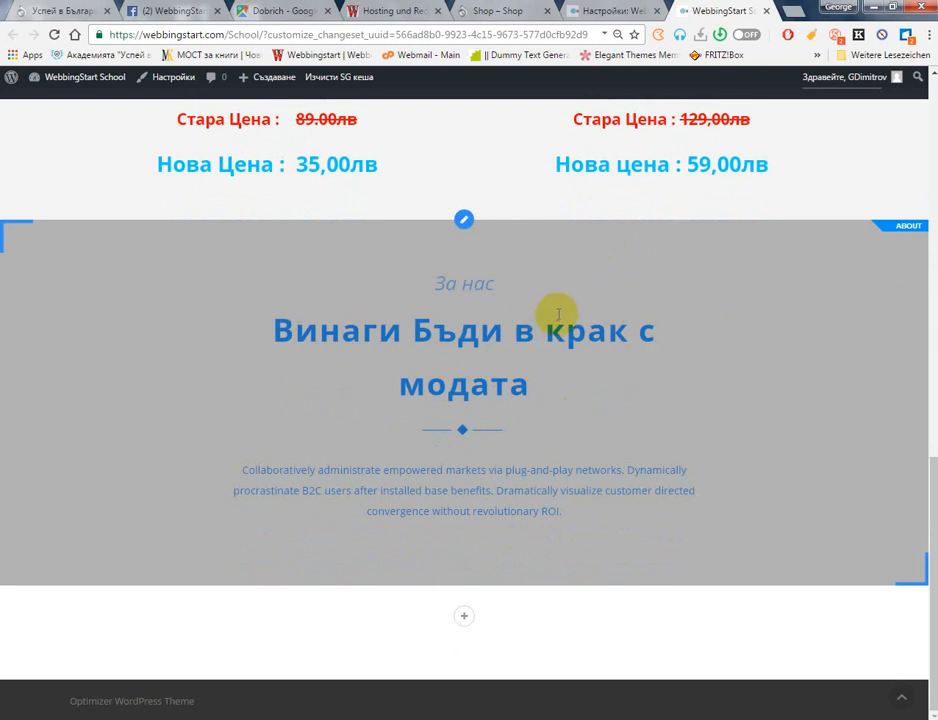
click(589, 10)
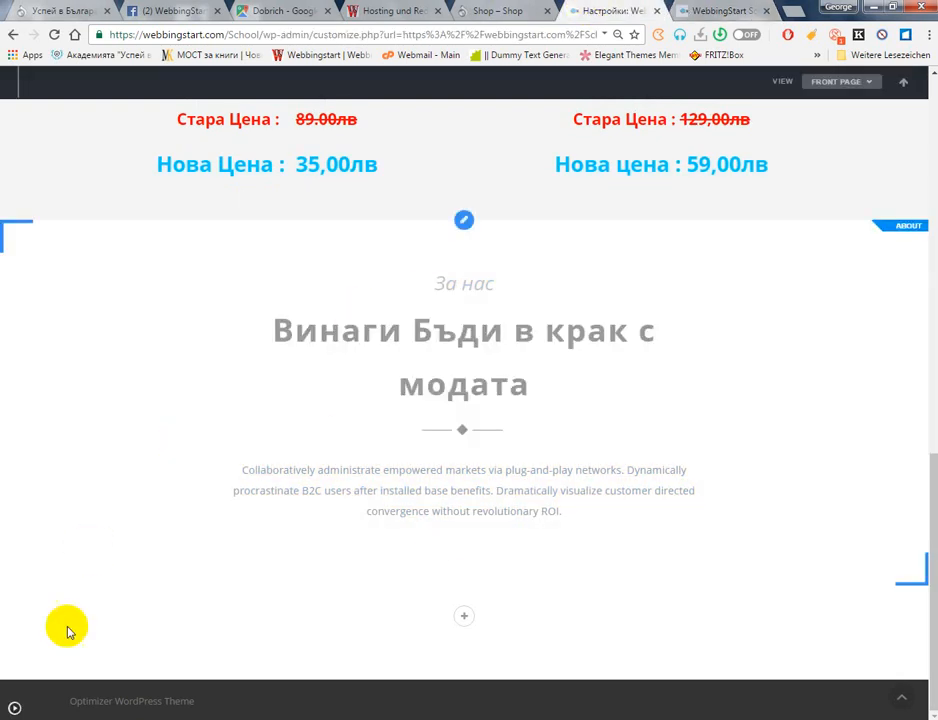
click(14, 712)
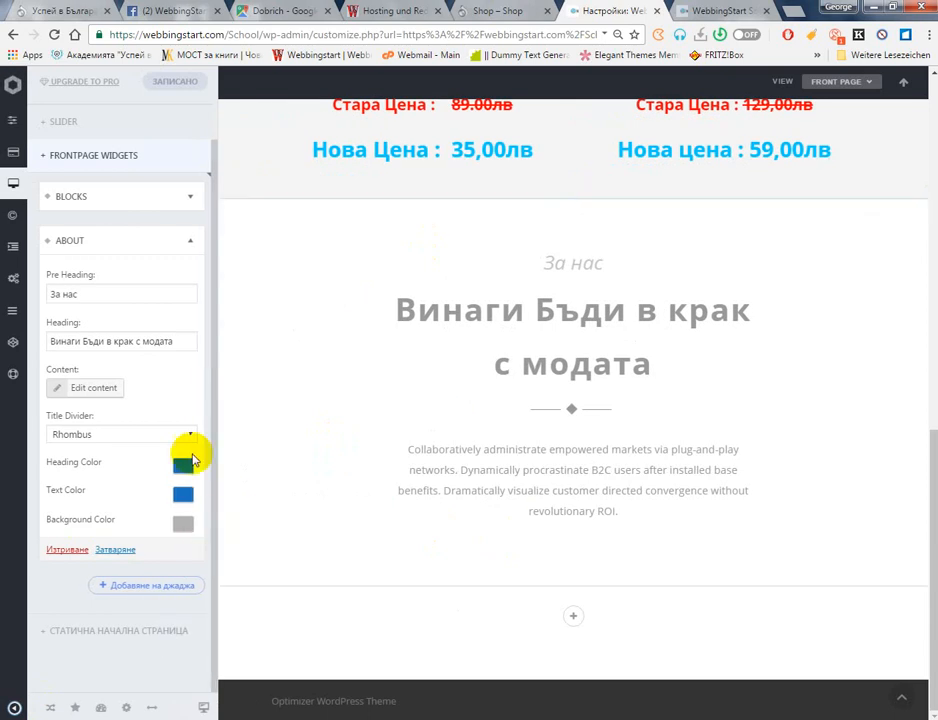
Insert the uploaded photo of the man in the light zip jacket at 225 × 300 below the About widget's content text, and save the content
click(113, 396)
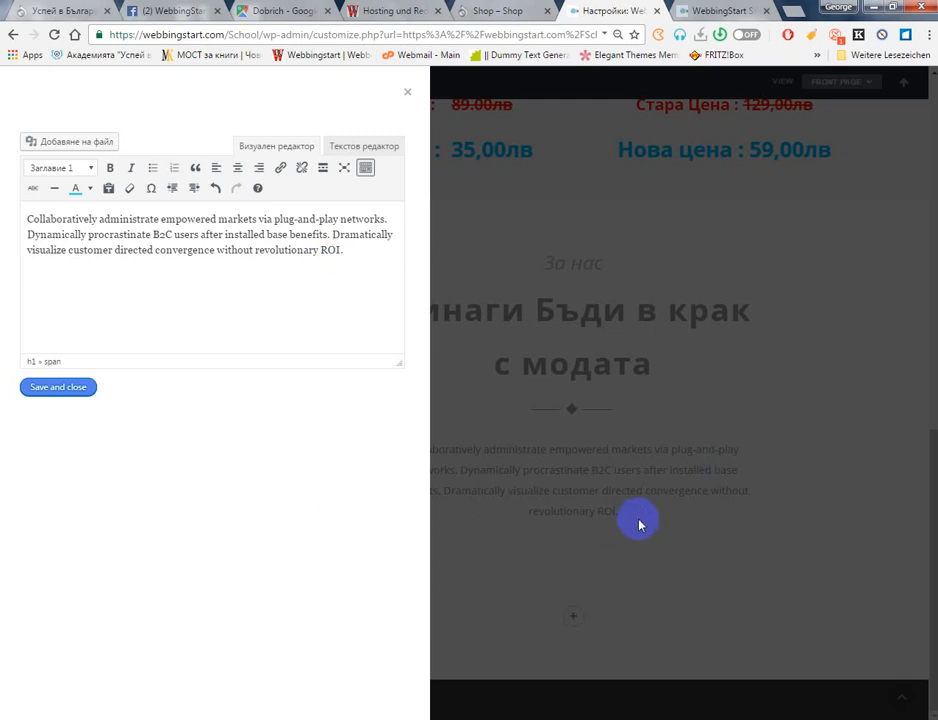
click(243, 267)
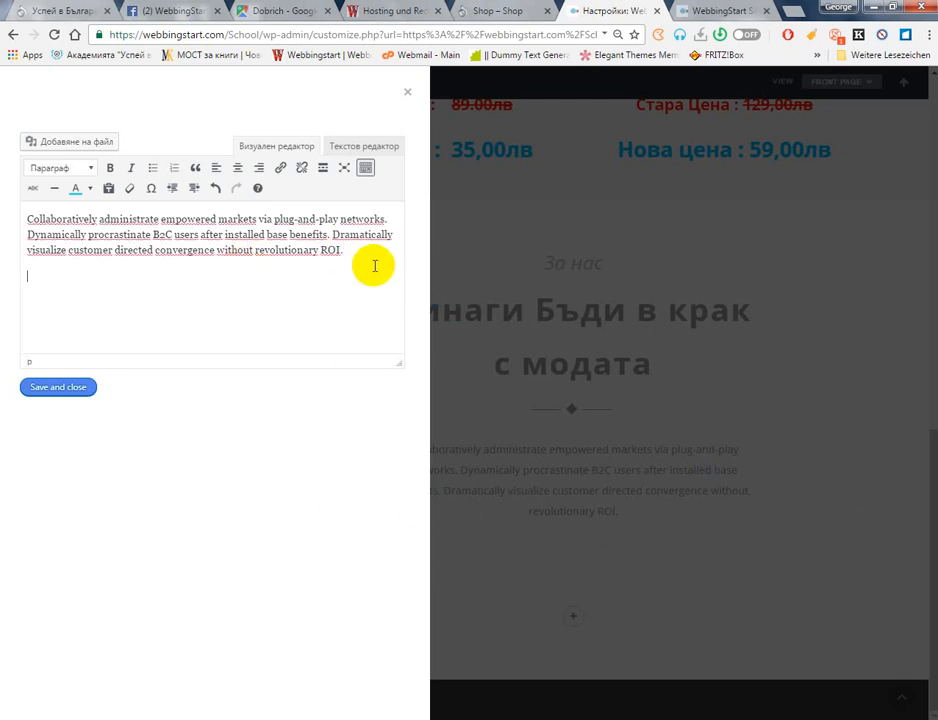
click(88, 142)
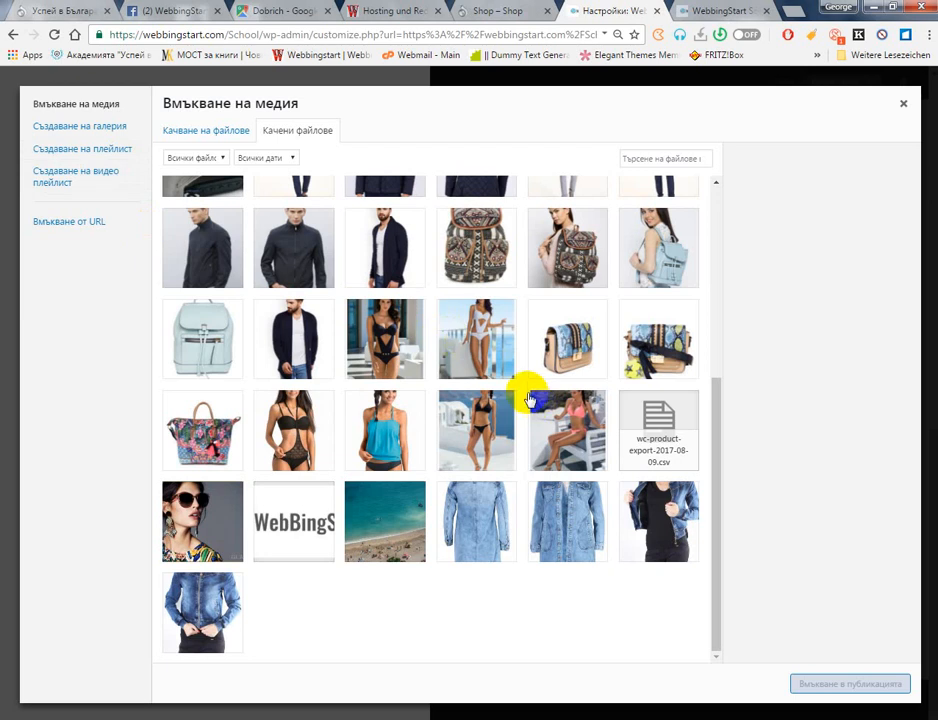
scroll(433, 283, up, 3)
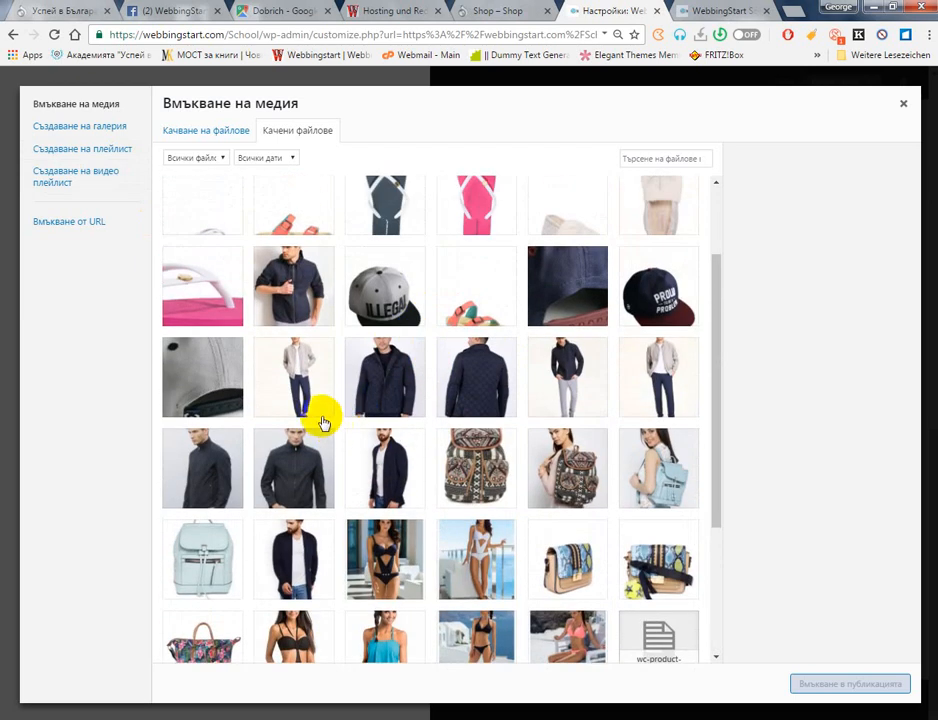
click(300, 355)
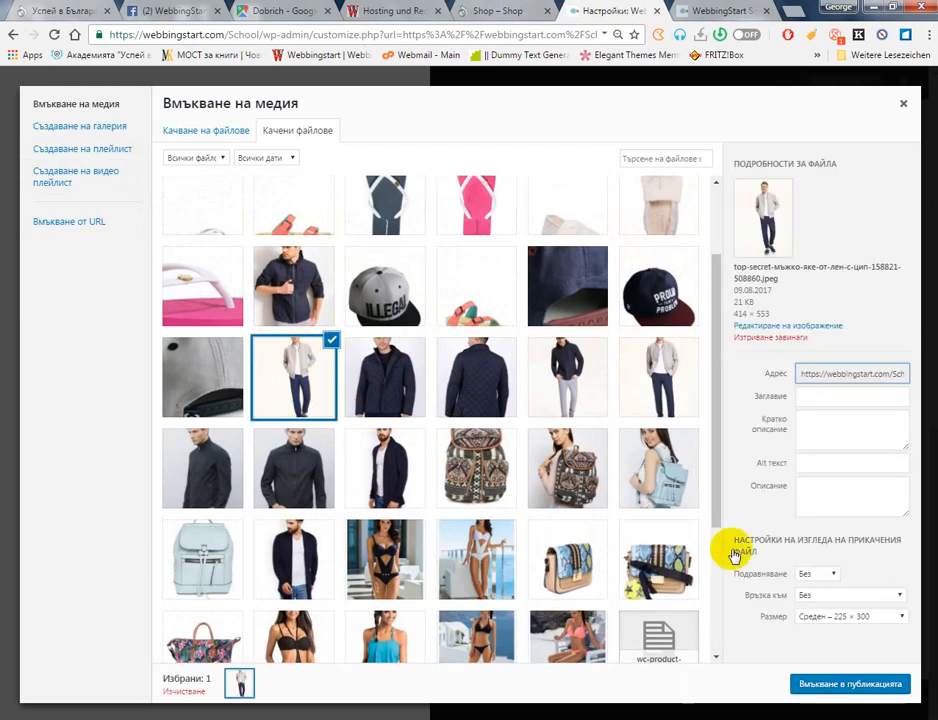
click(868, 674)
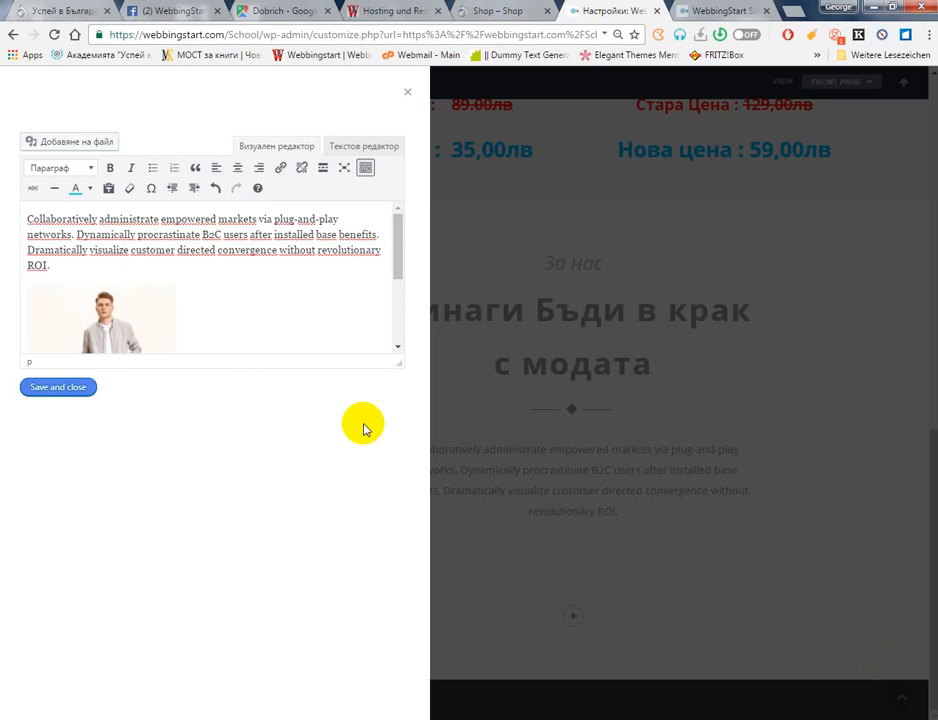
click(78, 388)
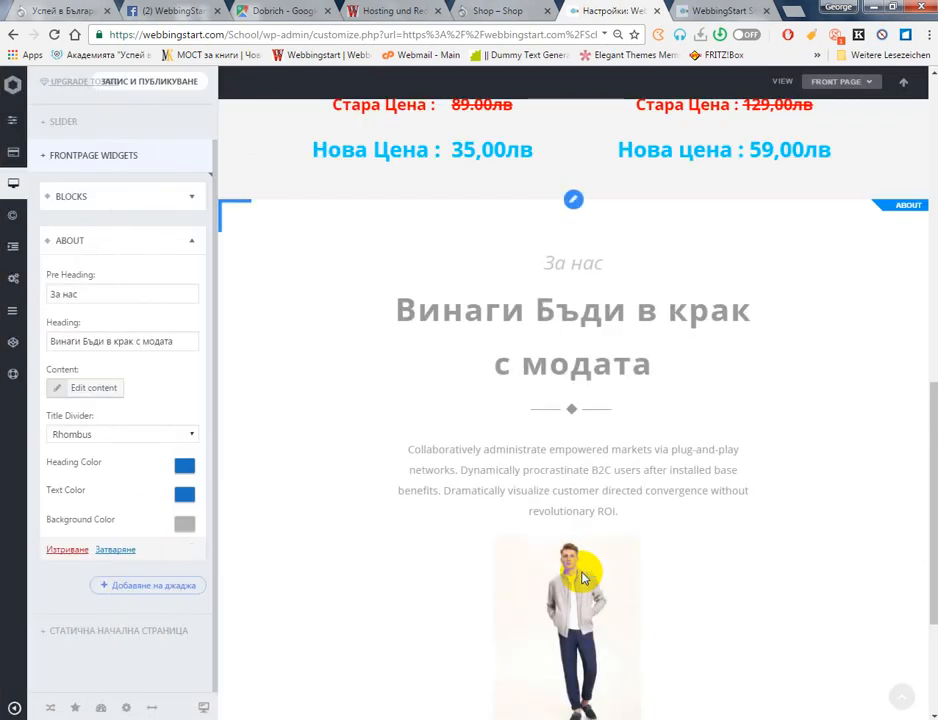
scroll(584, 550, down, 2)
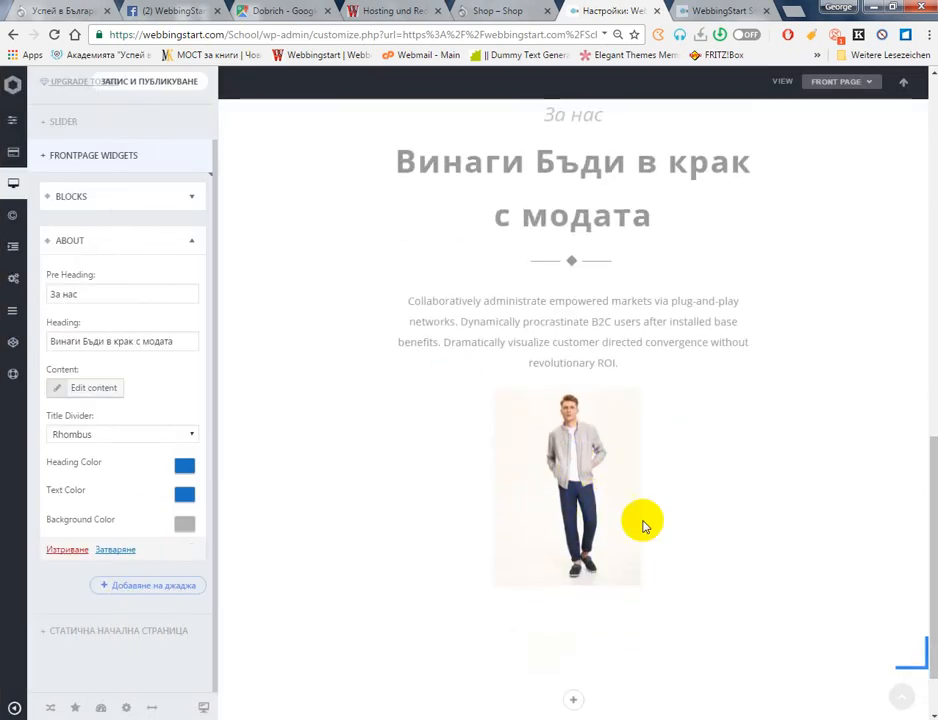
click(65, 240)
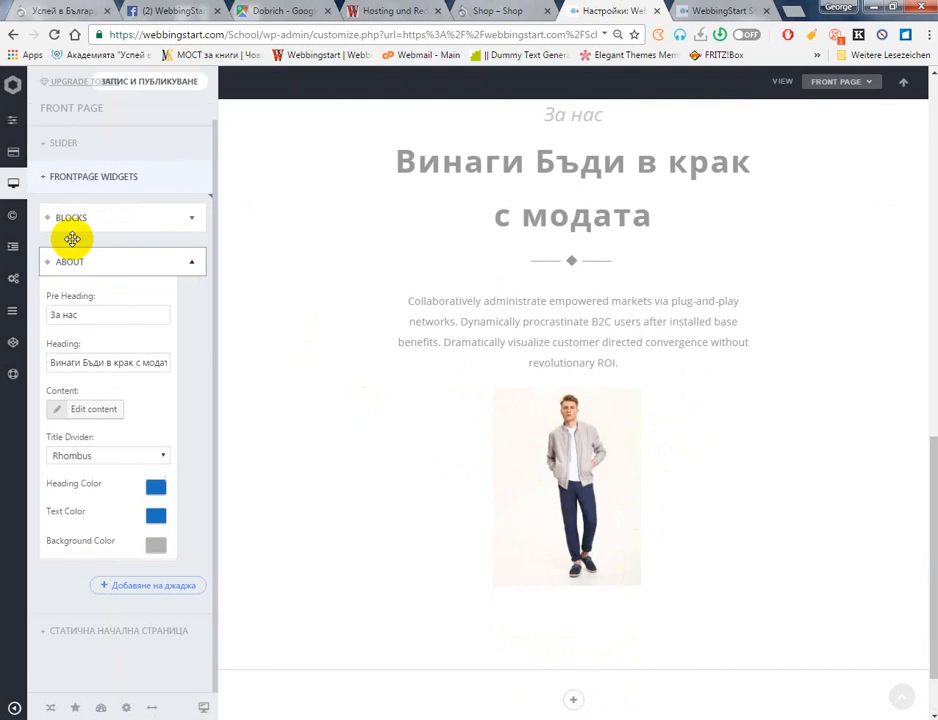
scroll(523, 268, up, 3)
scroll(523, 270, down, 4)
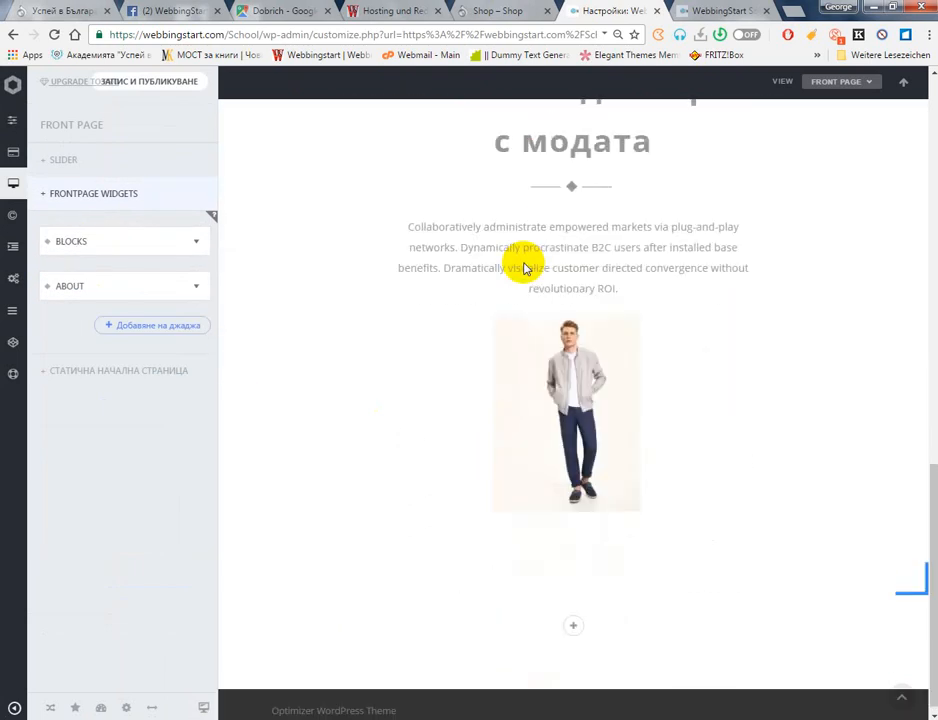
click(160, 328)
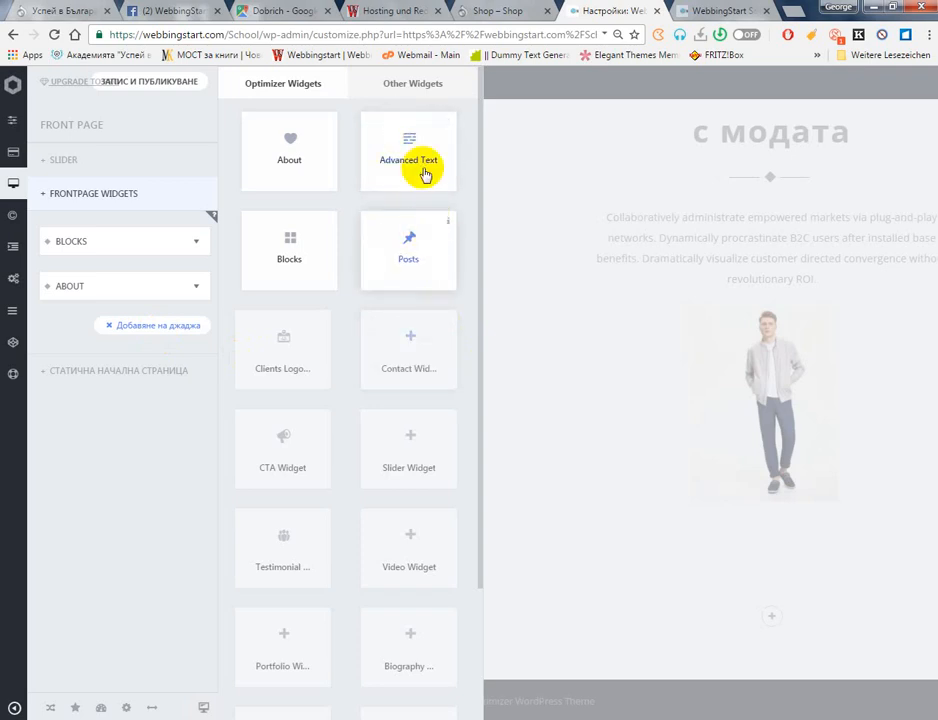
click(416, 85)
scroll(310, 394, down, 10)
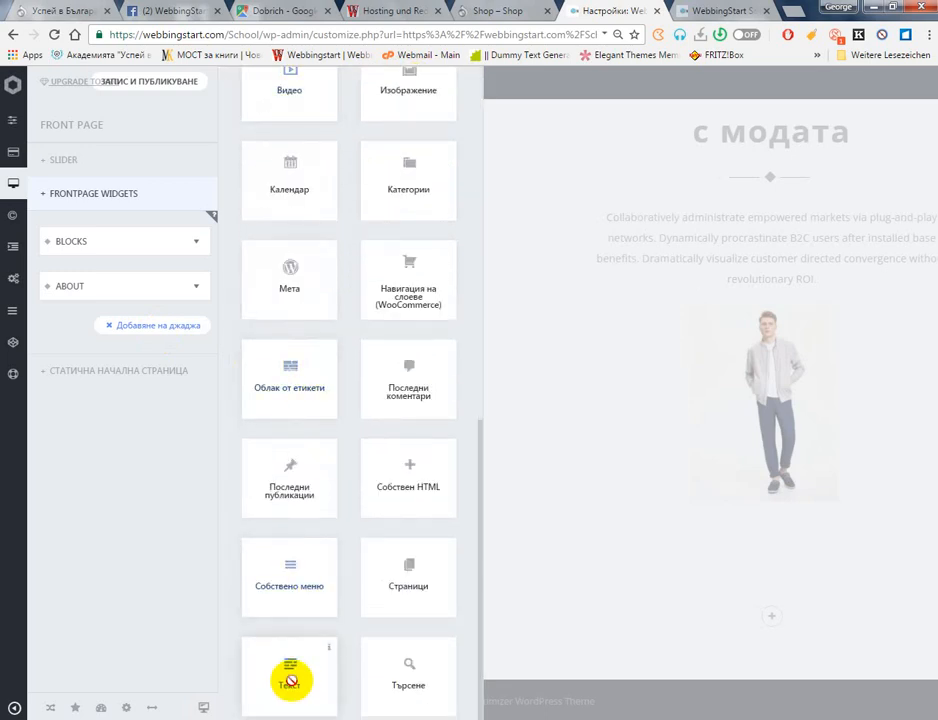
click(290, 680)
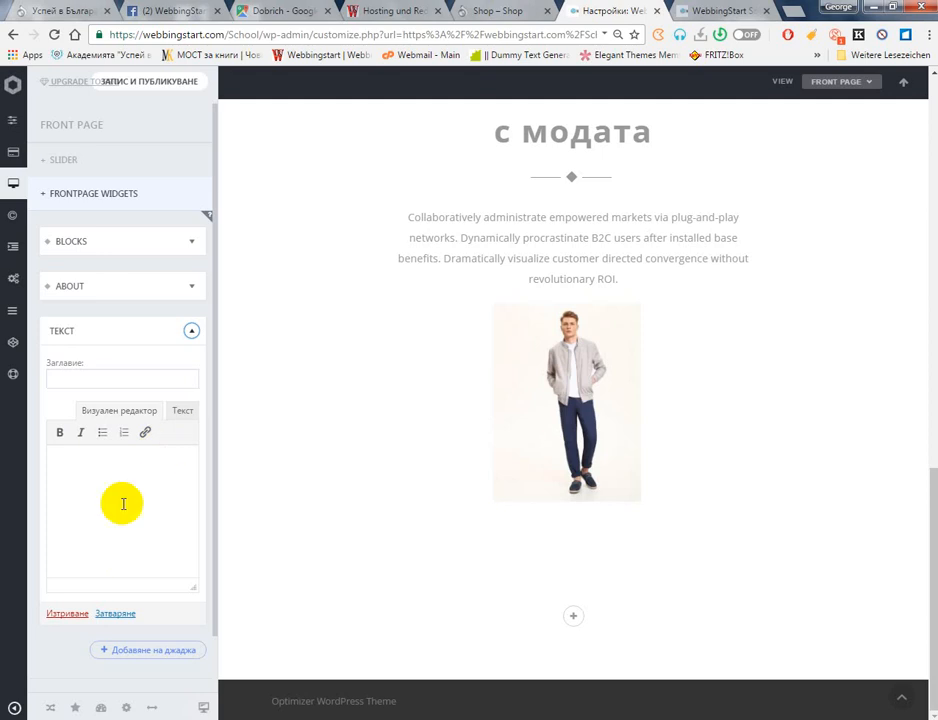
click(72, 613)
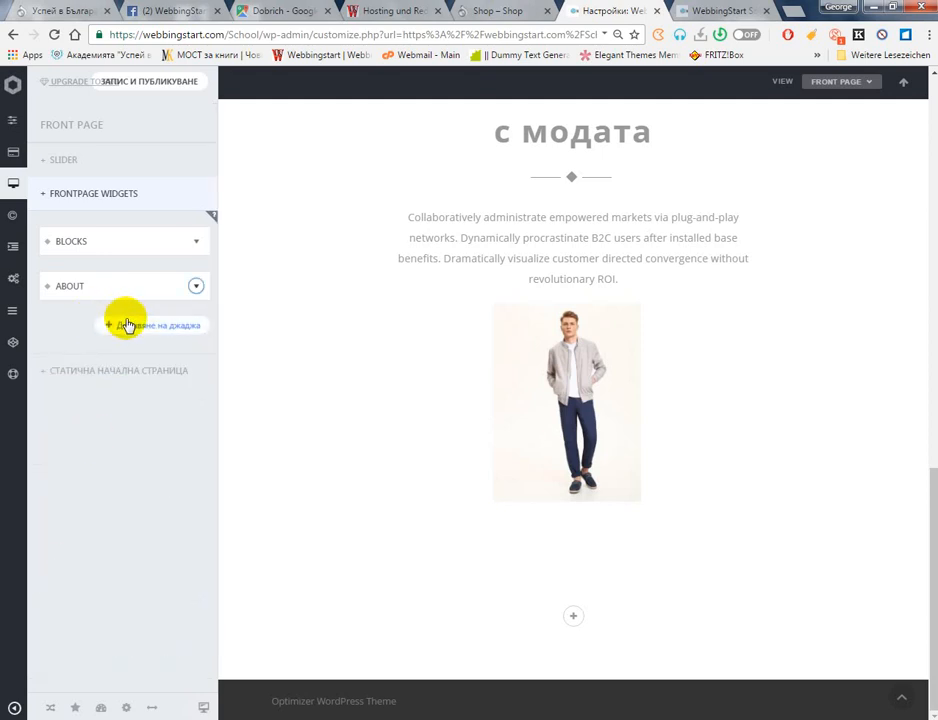
Add an Advanced Text widget from the Optimizer widgets to the front page, below the About section
click(126, 325)
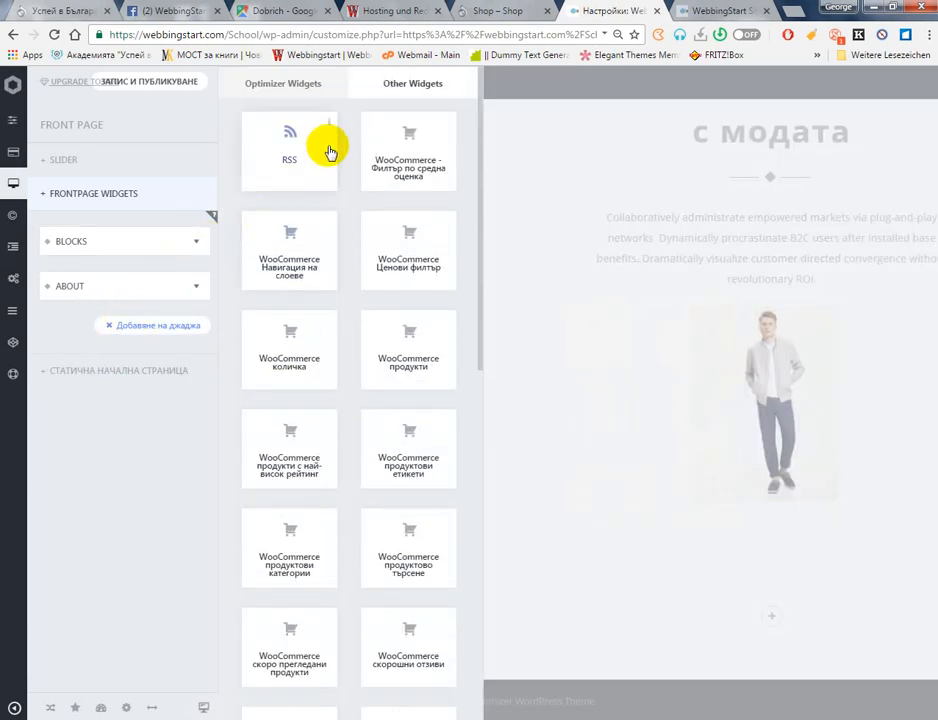
click(312, 84)
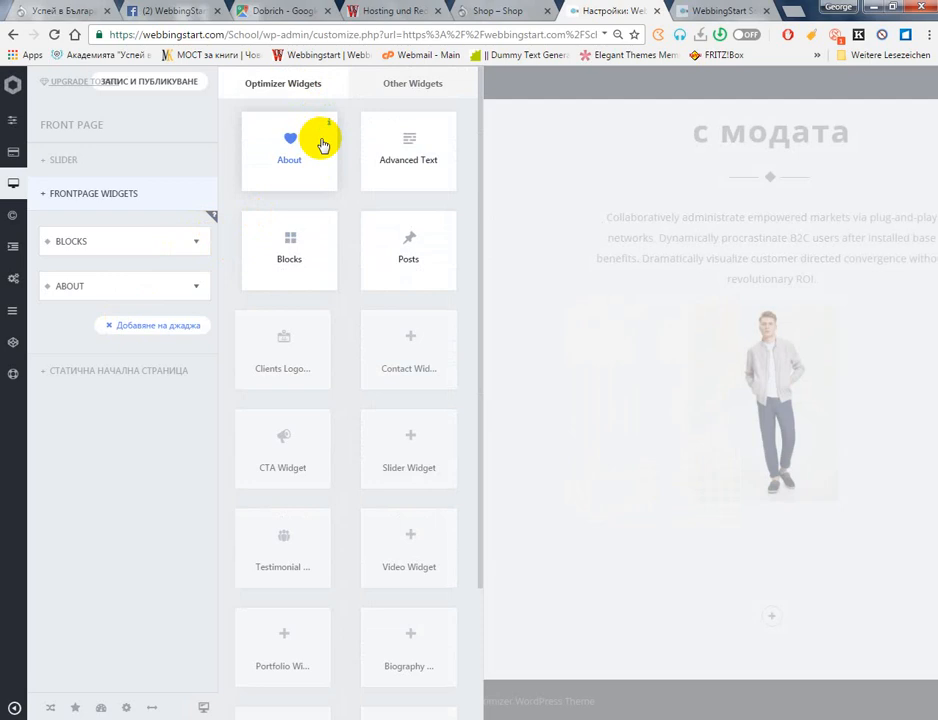
click(427, 147)
click(362, 632)
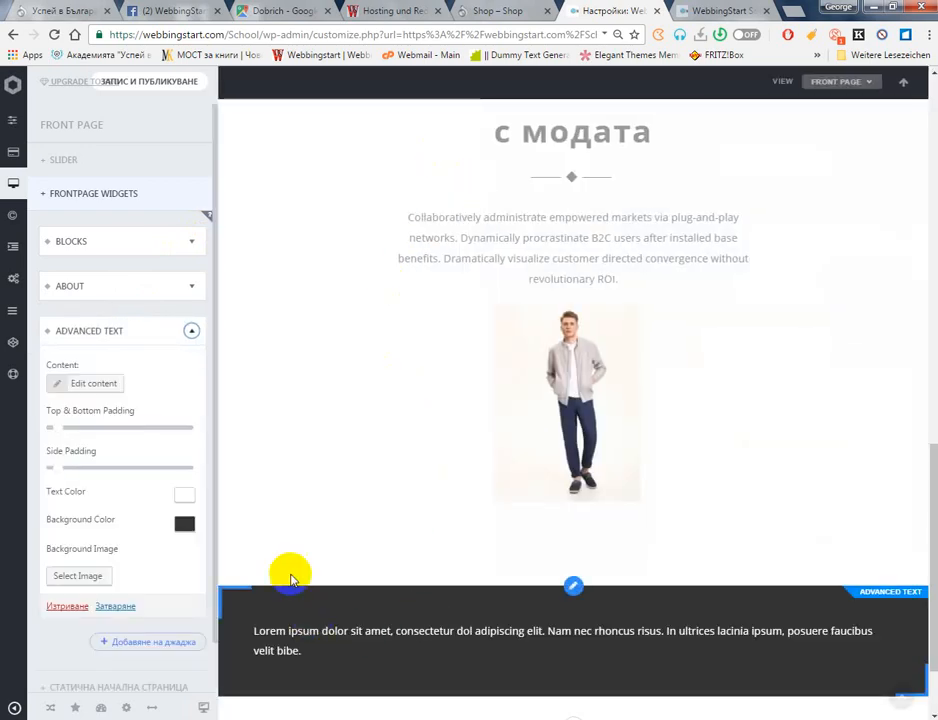
scroll(387, 614, down, 2)
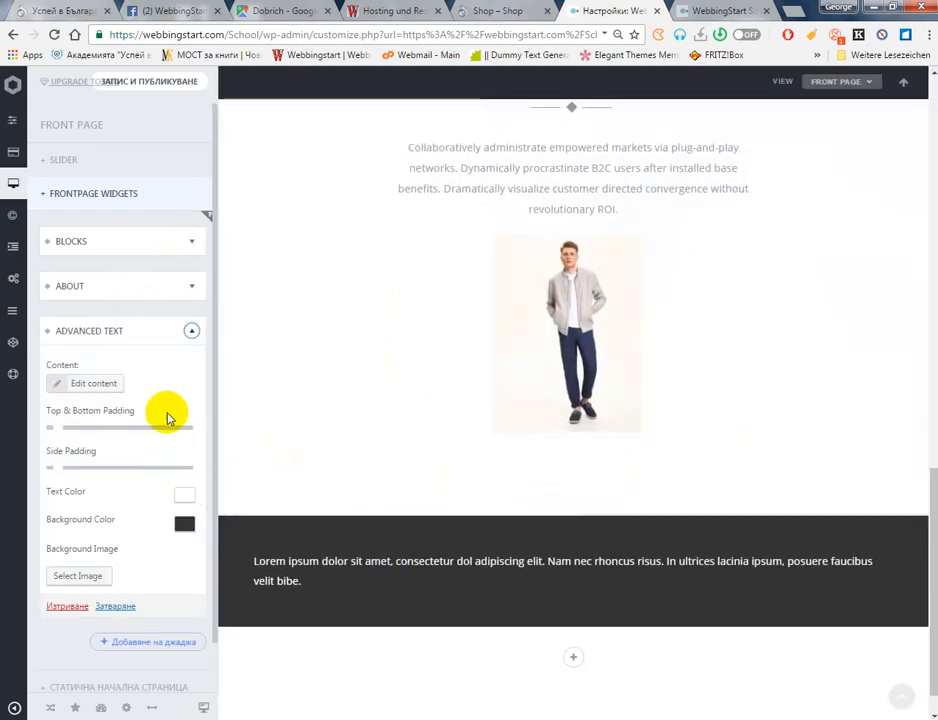
Try a much larger top and bottom padding on the Advanced Text widget and reduce it back to a small amount
drag(75, 433, 97, 430)
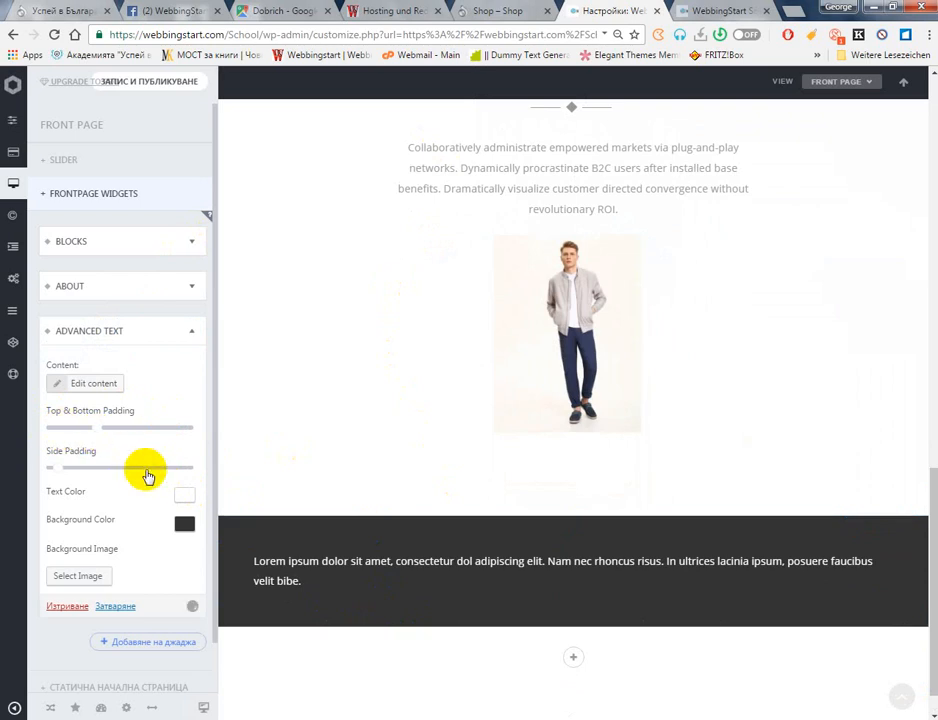
scroll(446, 504, down, 5)
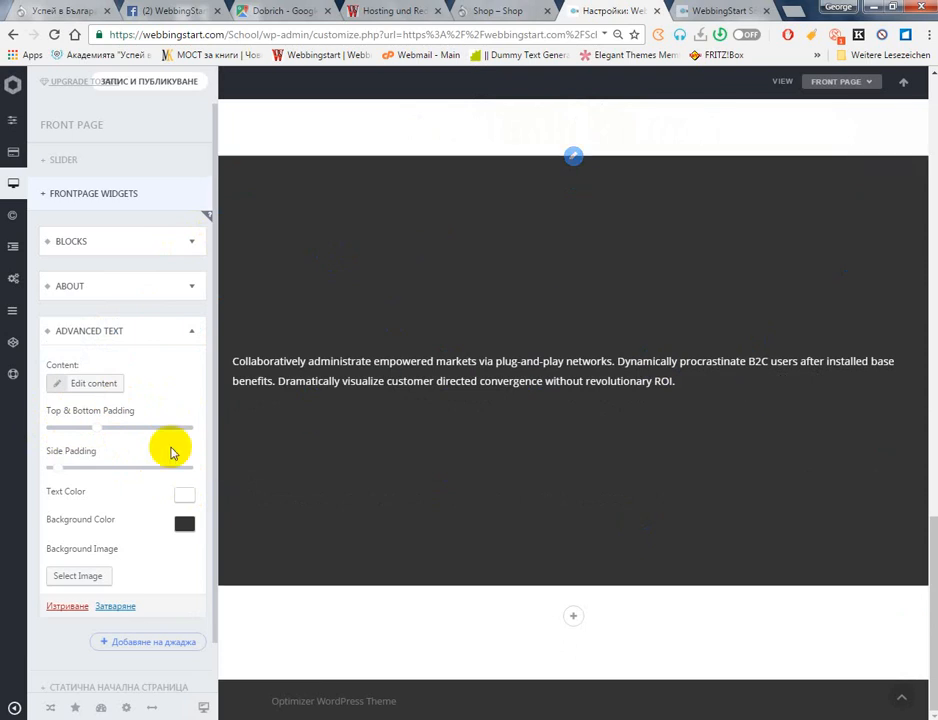
drag(55, 432, 51, 429)
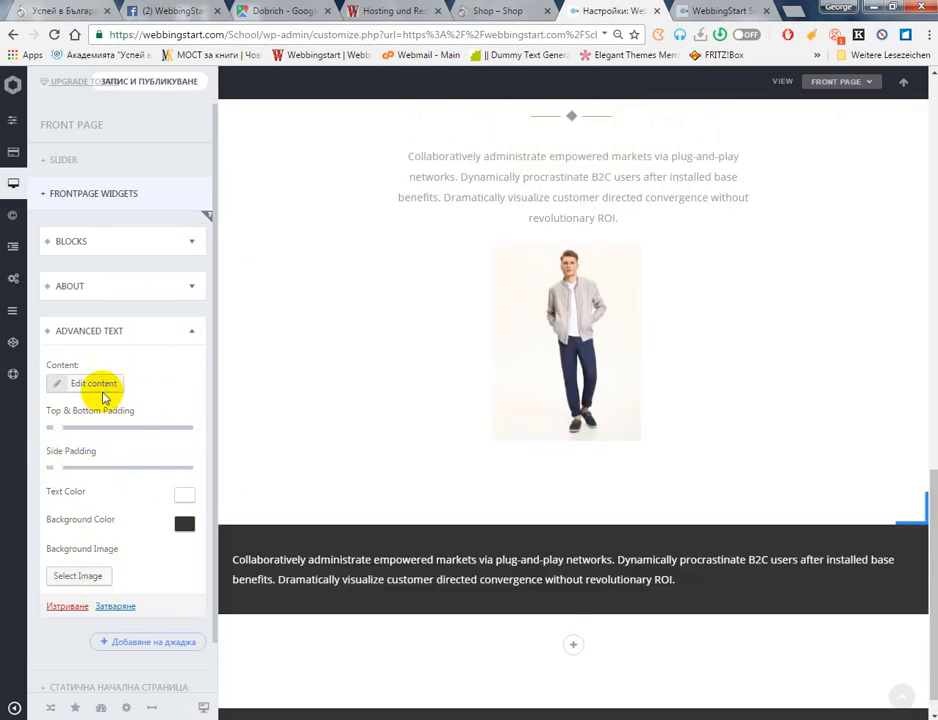
Set the uploaded beach photo callum-galloway-248406.jpg as the Advanced Text widget's background image
click(98, 586)
scroll(398, 425, down, 3)
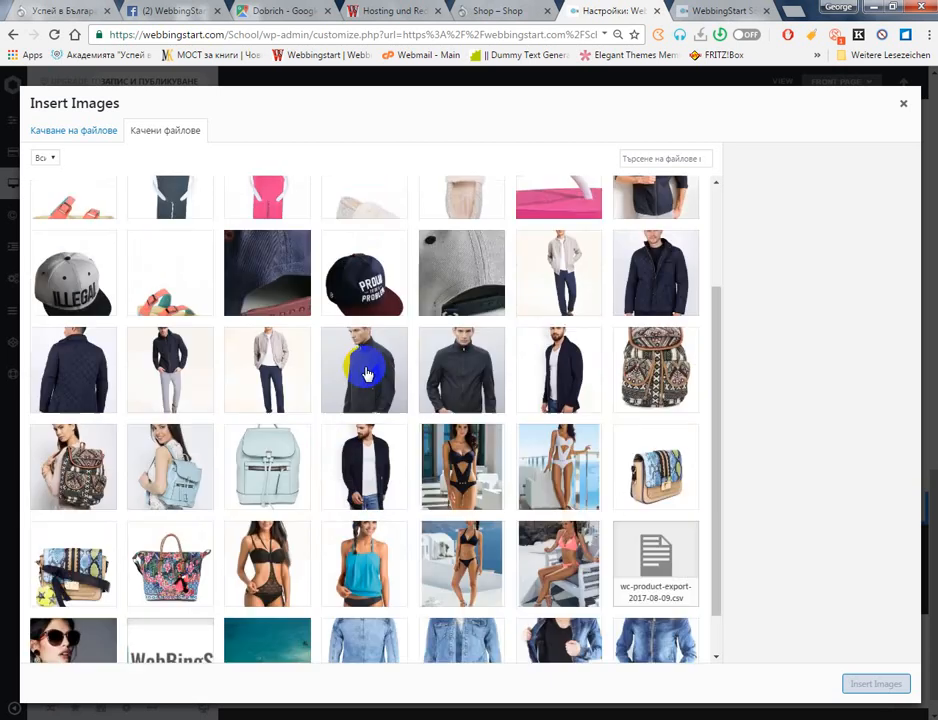
click(285, 610)
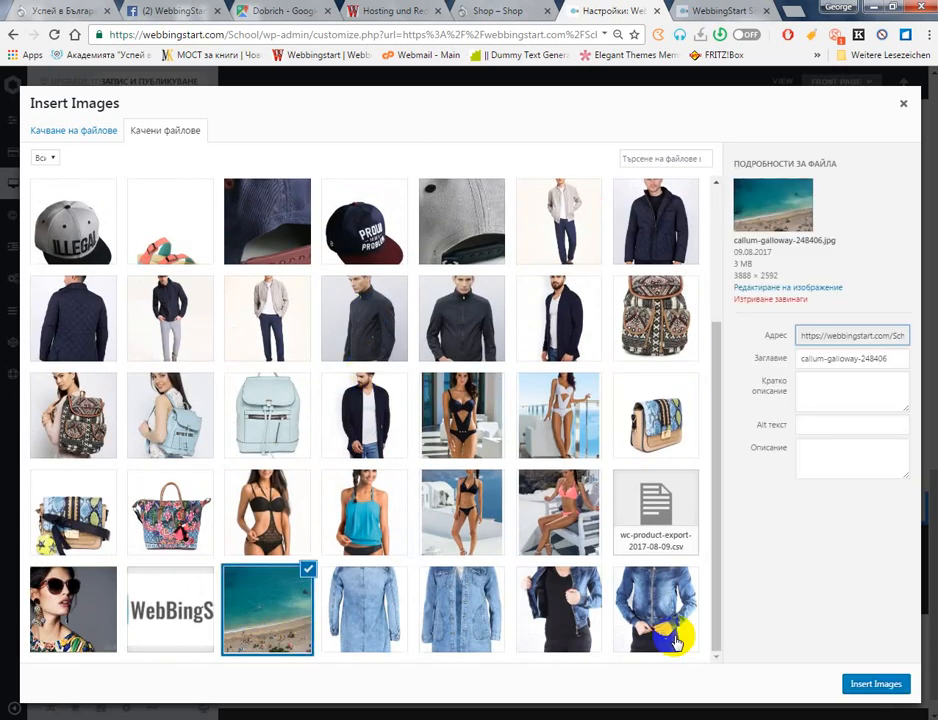
click(875, 683)
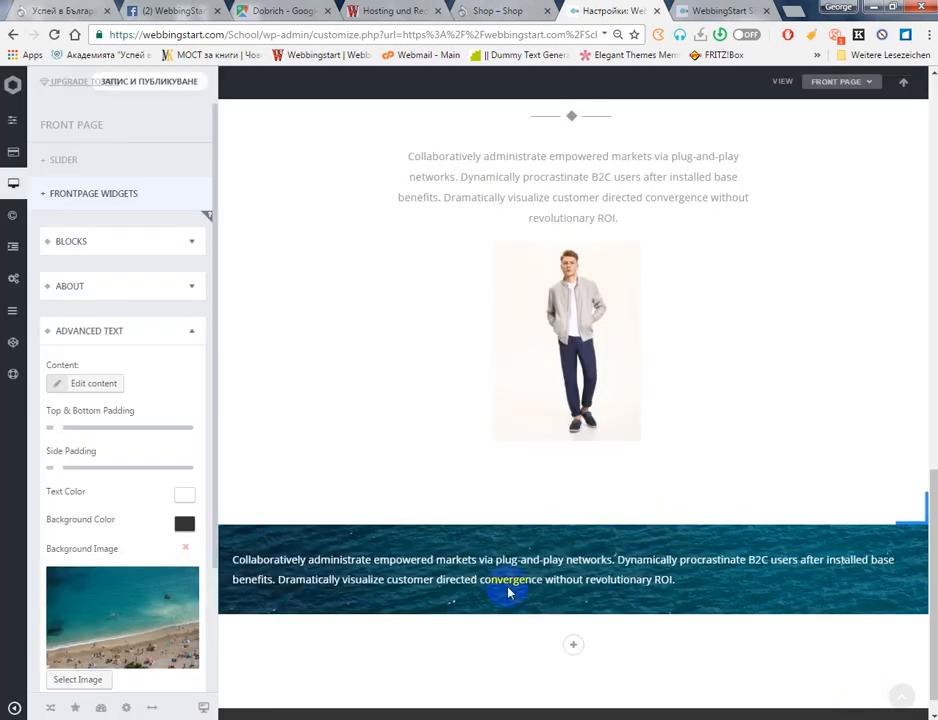
scroll(552, 565, down, 1)
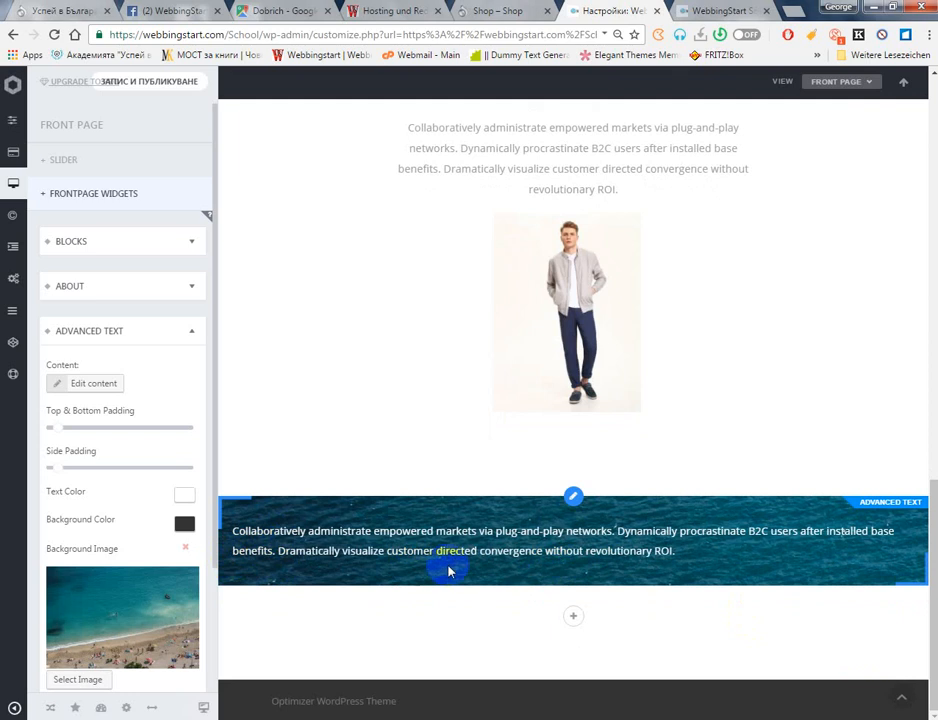
Slightly increase both the side padding and the top and bottom padding of the Advanced Text widget
drag(68, 475, 73, 474)
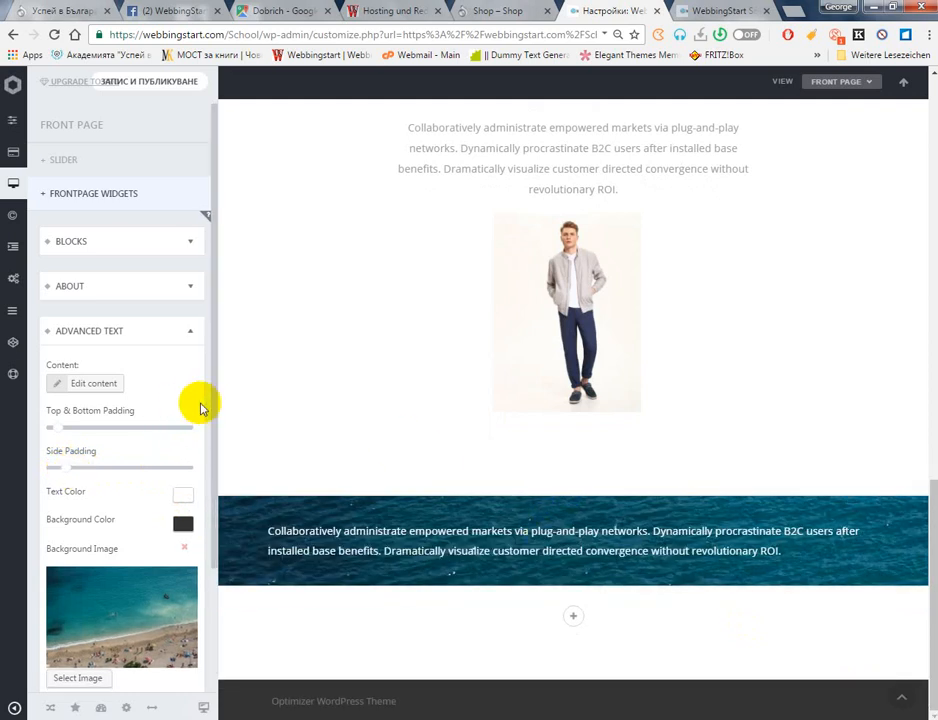
click(66, 428)
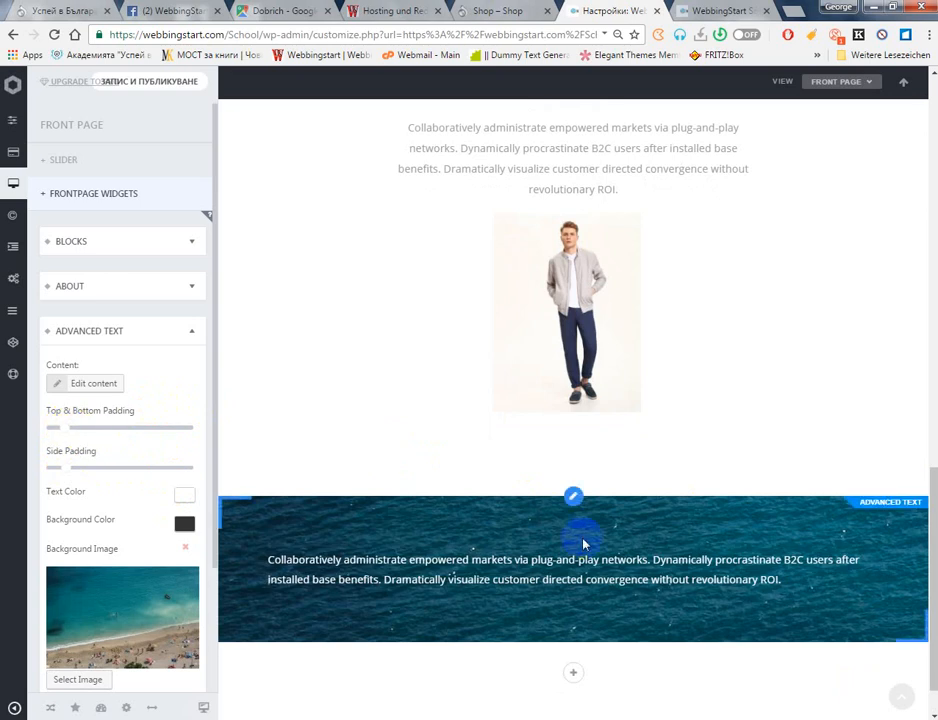
scroll(586, 527, up, 5)
scroll(590, 521, down, 3)
scroll(590, 527, down, 1)
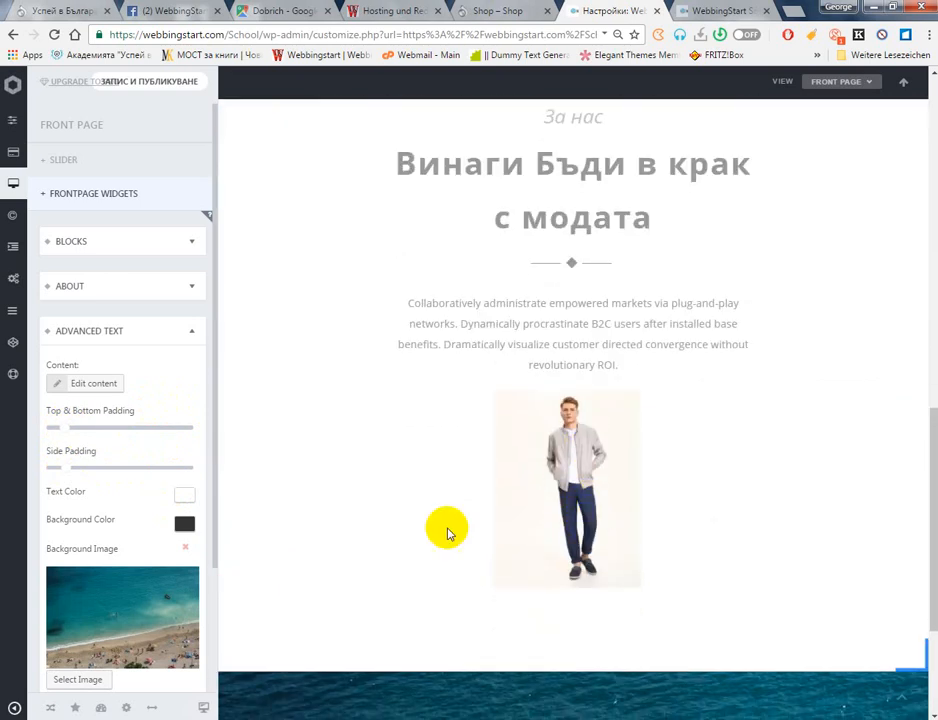
Move the Advanced Text widget above the About widget so it directly follows the Blocks section
click(138, 329)
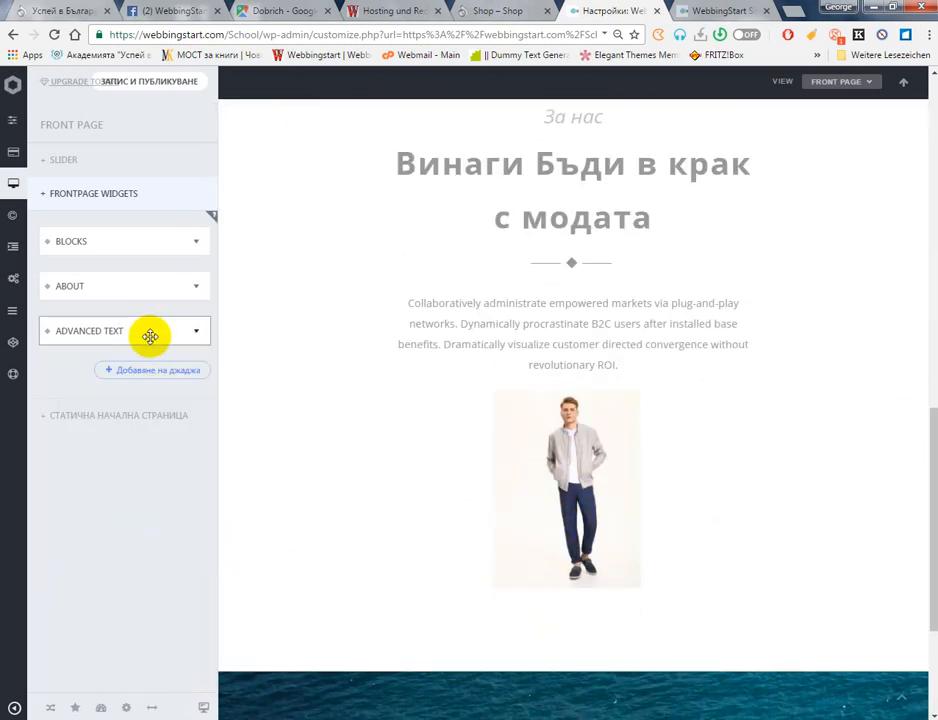
drag(147, 335, 147, 289)
scroll(562, 405, up, 10)
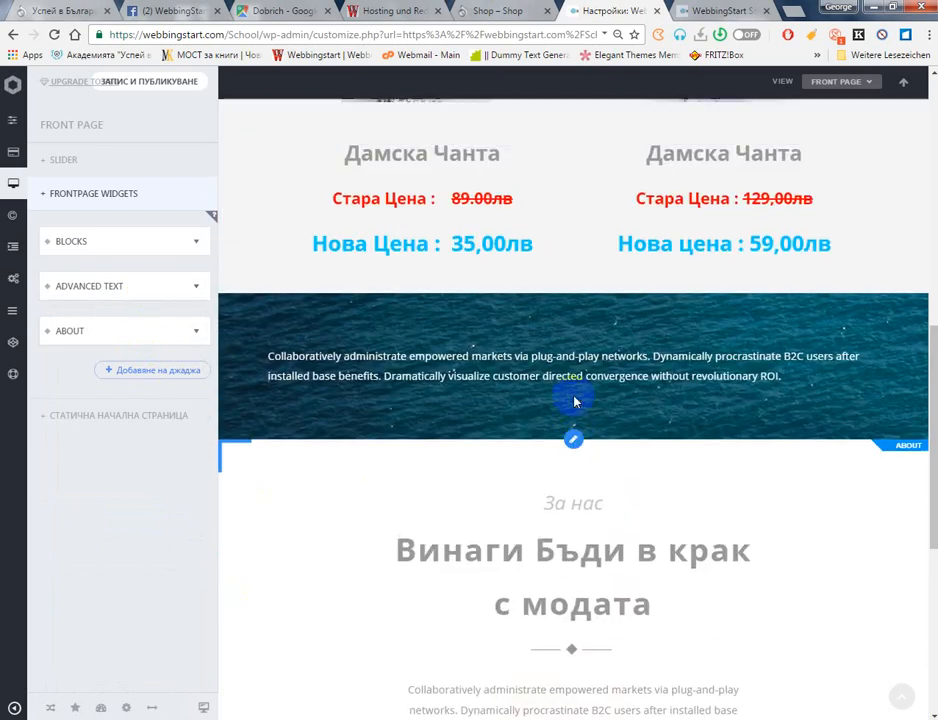
scroll(567, 522, down, 5)
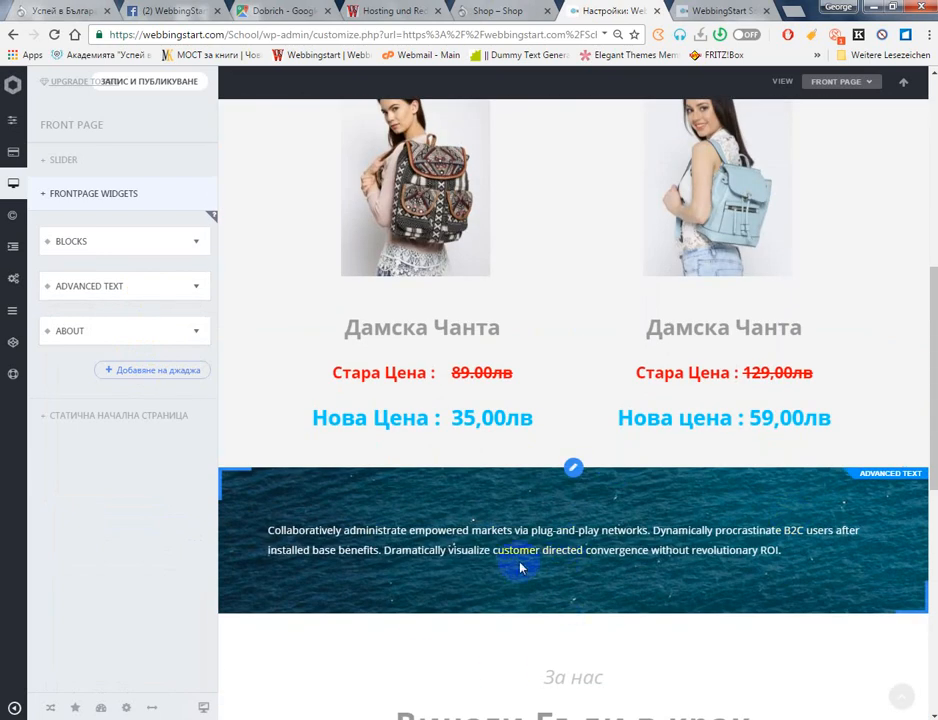
Open the Advanced Text widget's content for editing and start a link on its entire paragraph
click(160, 287)
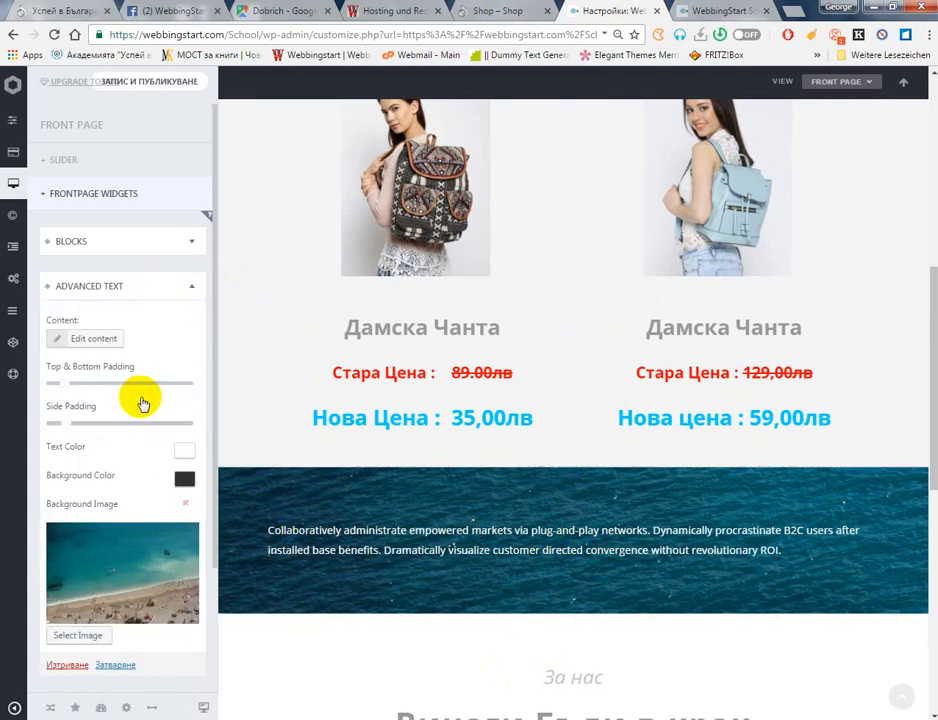
click(93, 337)
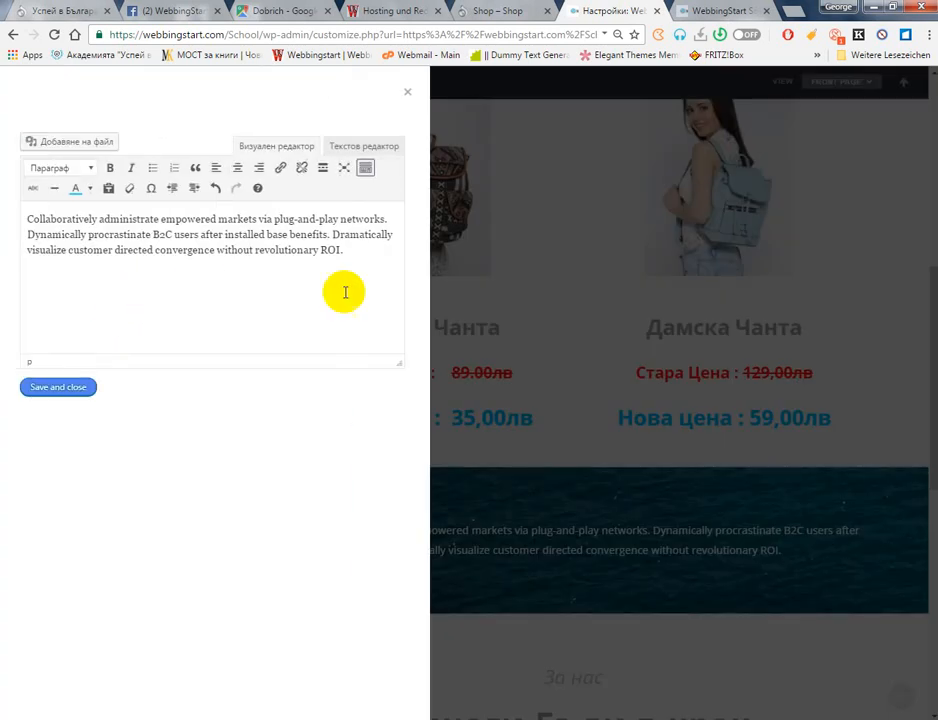
drag(360, 253, 28, 222)
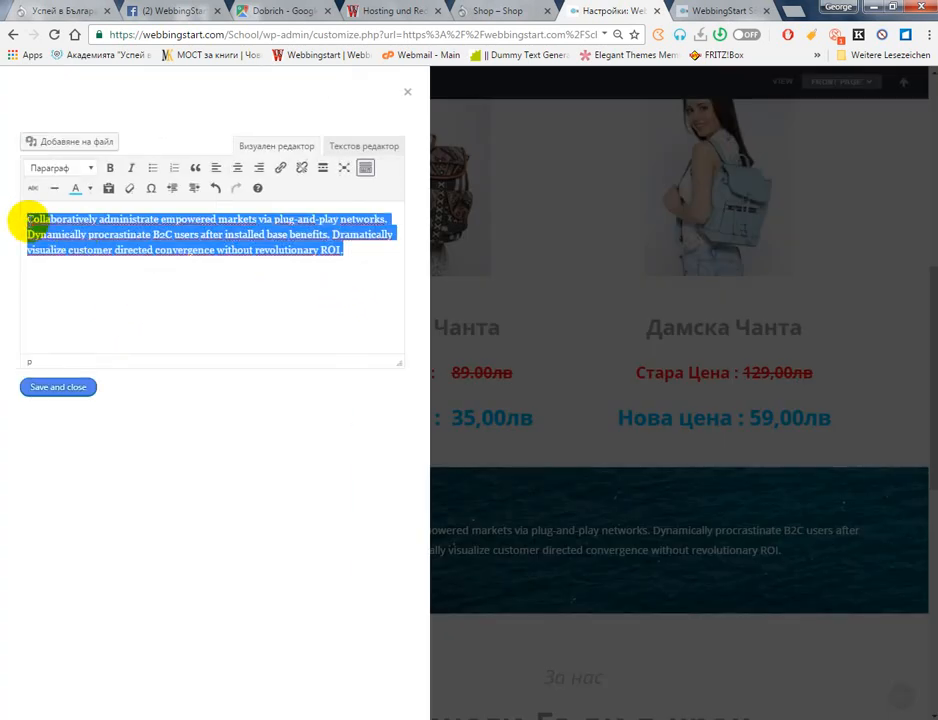
click(280, 168)
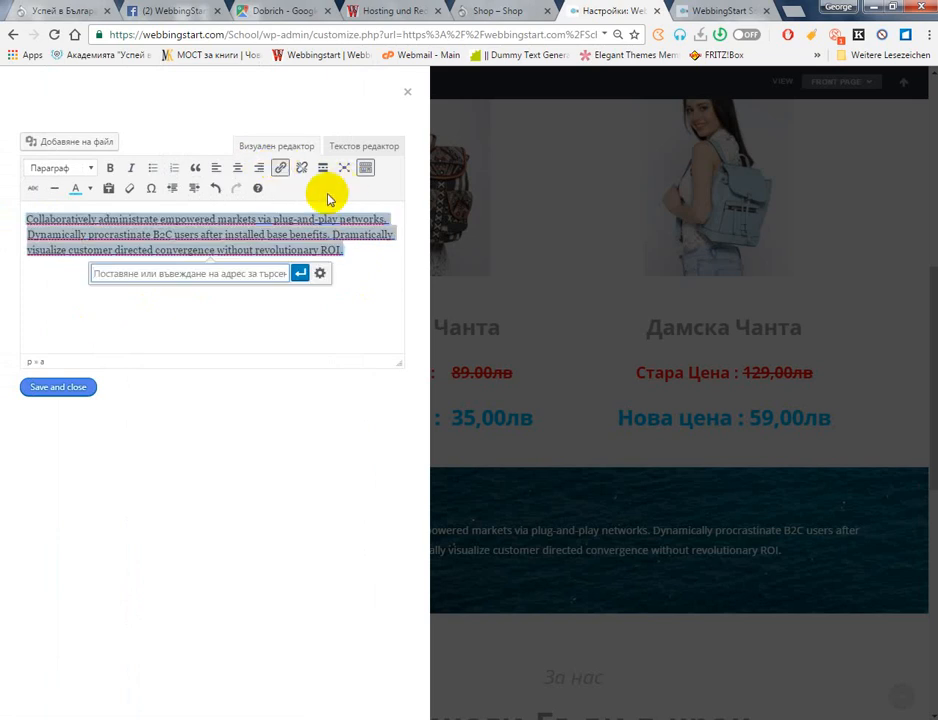
click(383, 10)
click(310, 35)
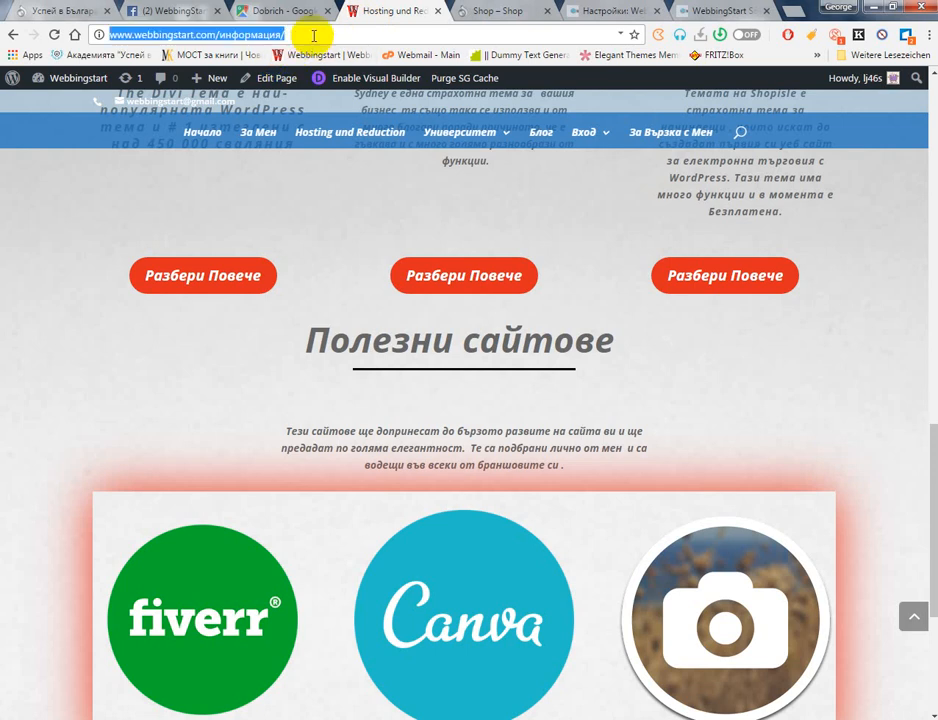
right_click(312, 36)
click(341, 91)
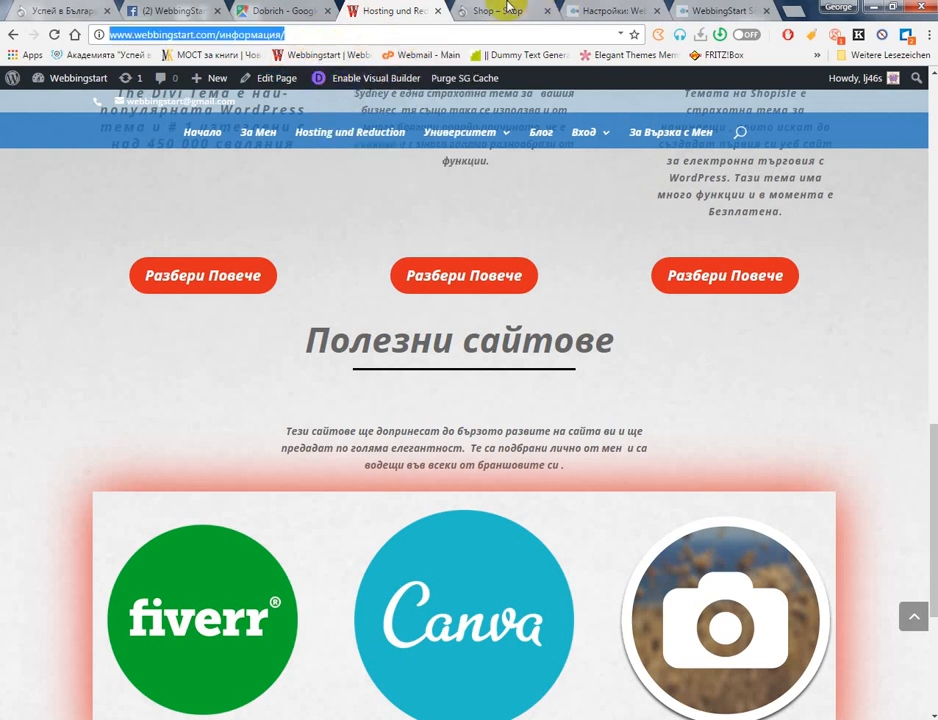
click(733, 10)
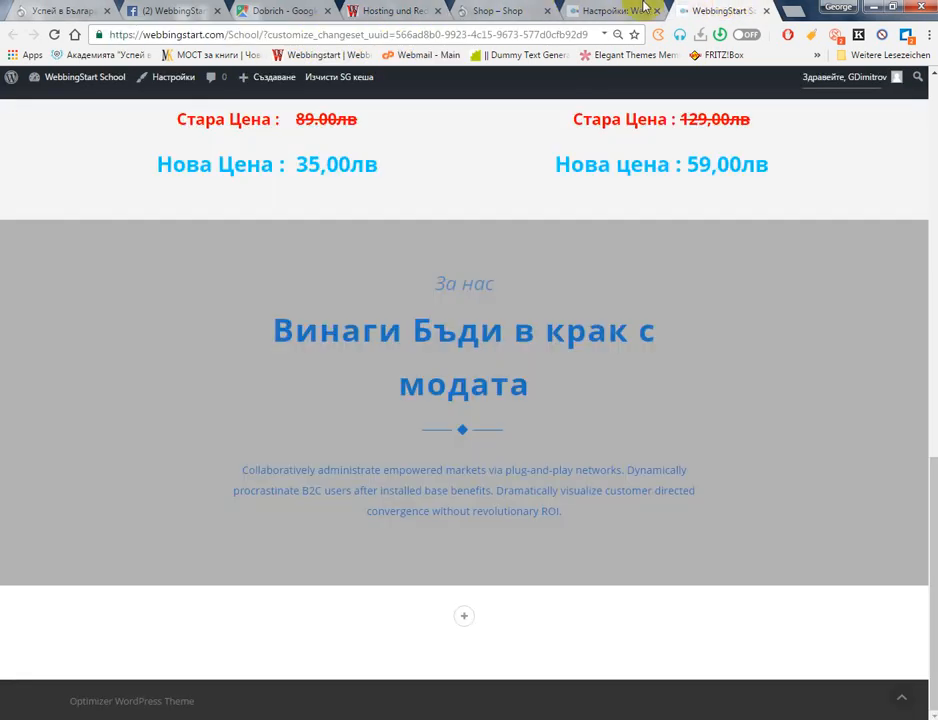
click(645, 8)
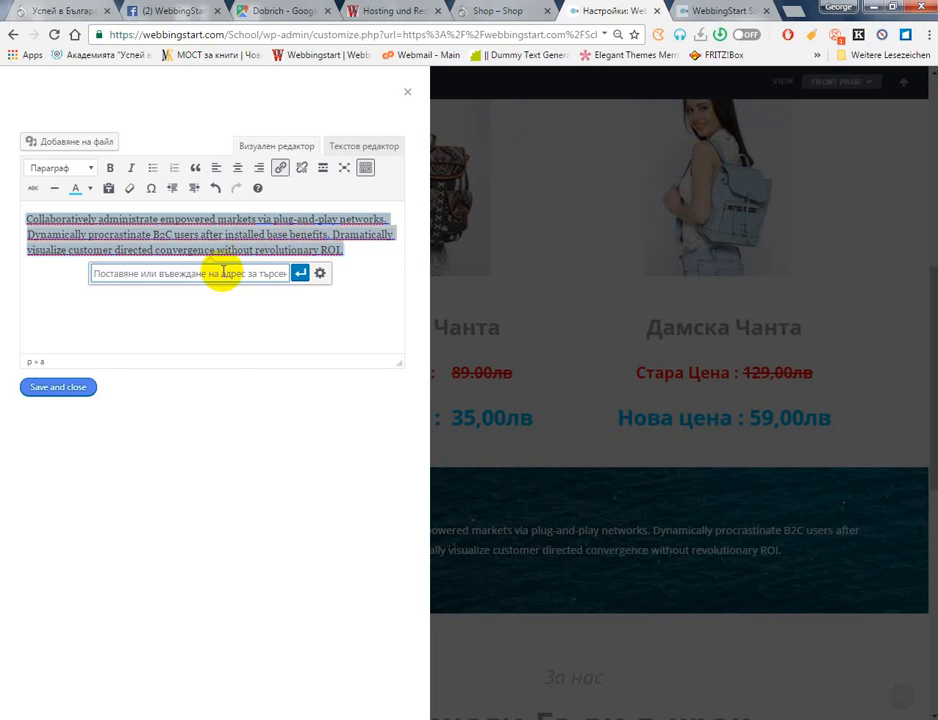
Link the selected paragraph to the copied webbingstart.com/информация address, save the content and collapse the Advanced Text settings
click(302, 277)
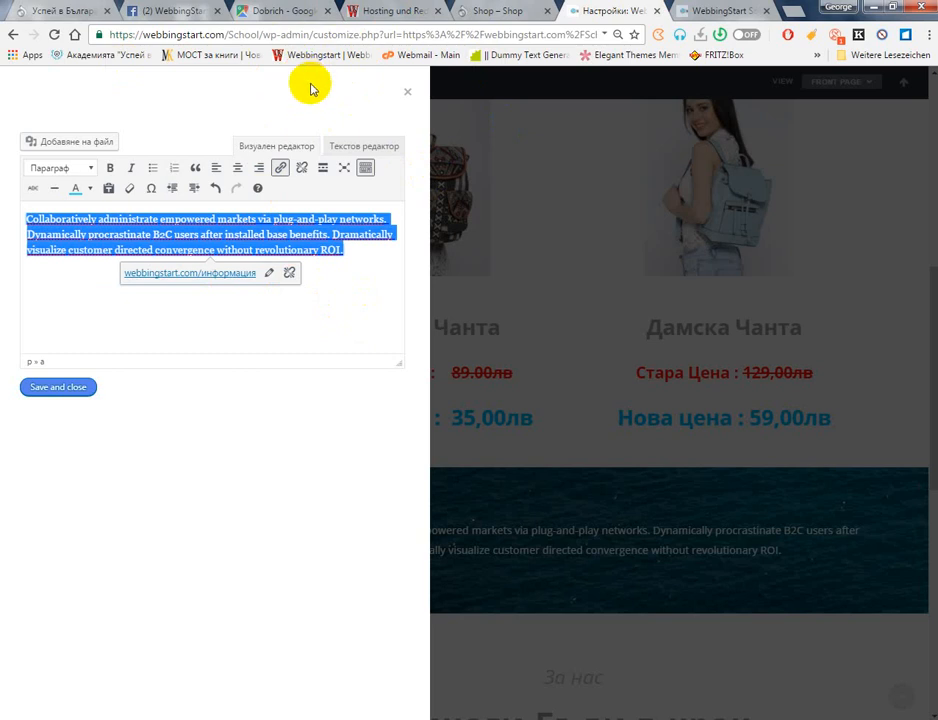
click(42, 390)
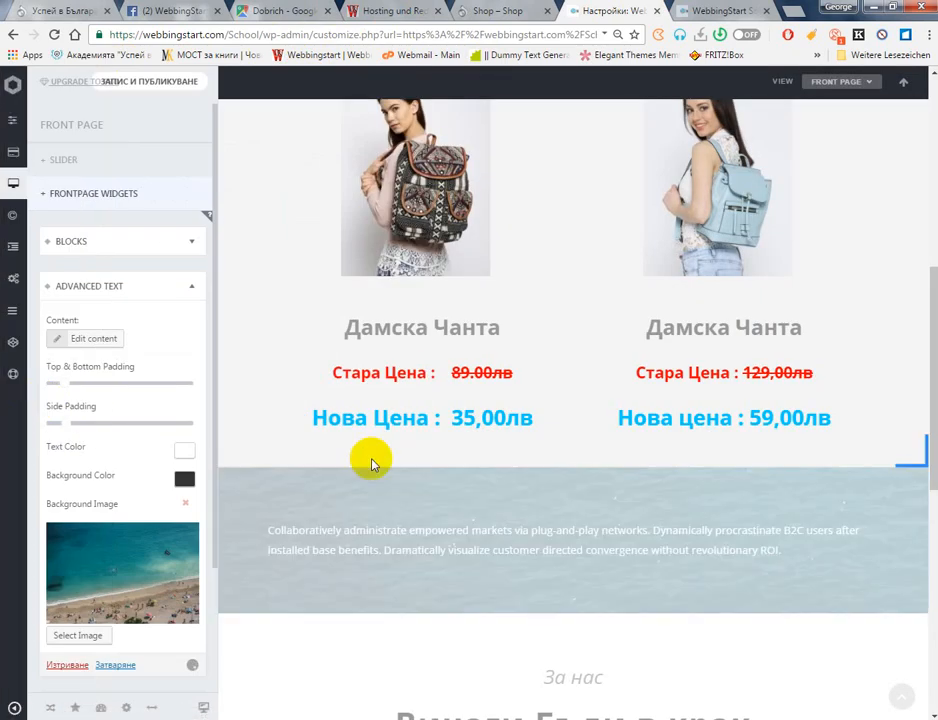
click(113, 288)
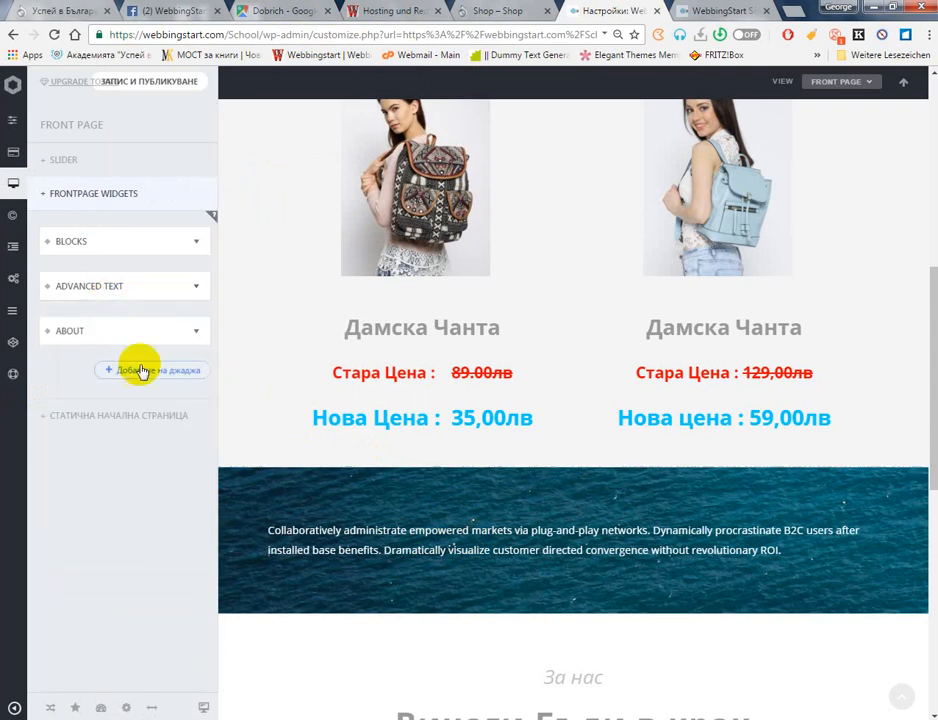
Add a Posts widget from the Optimizer Widgets below the About widget on the front page
scroll(371, 429, down, 6)
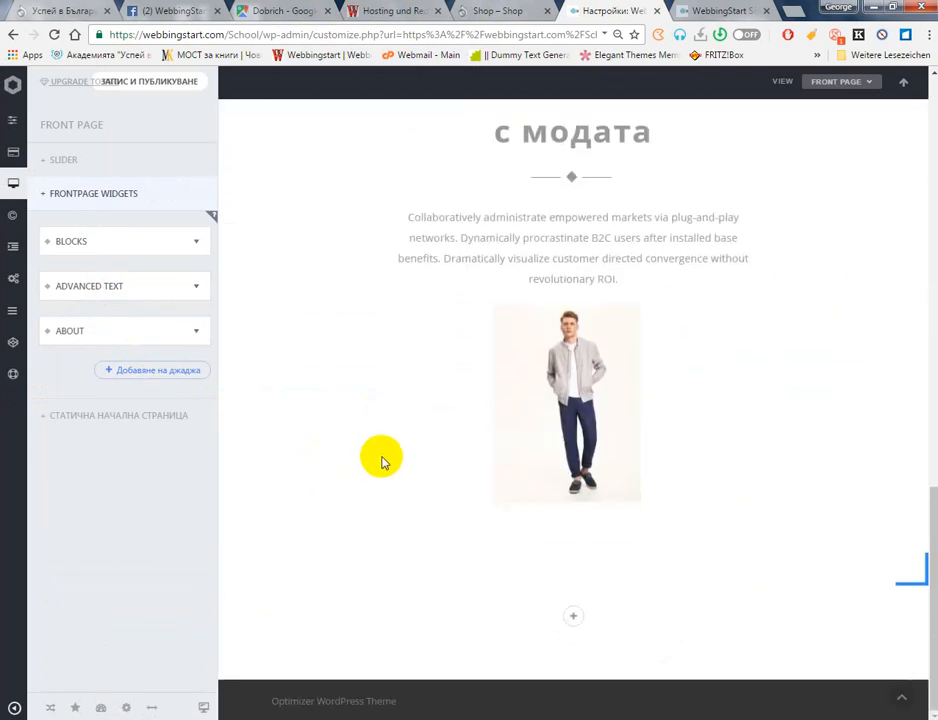
click(124, 378)
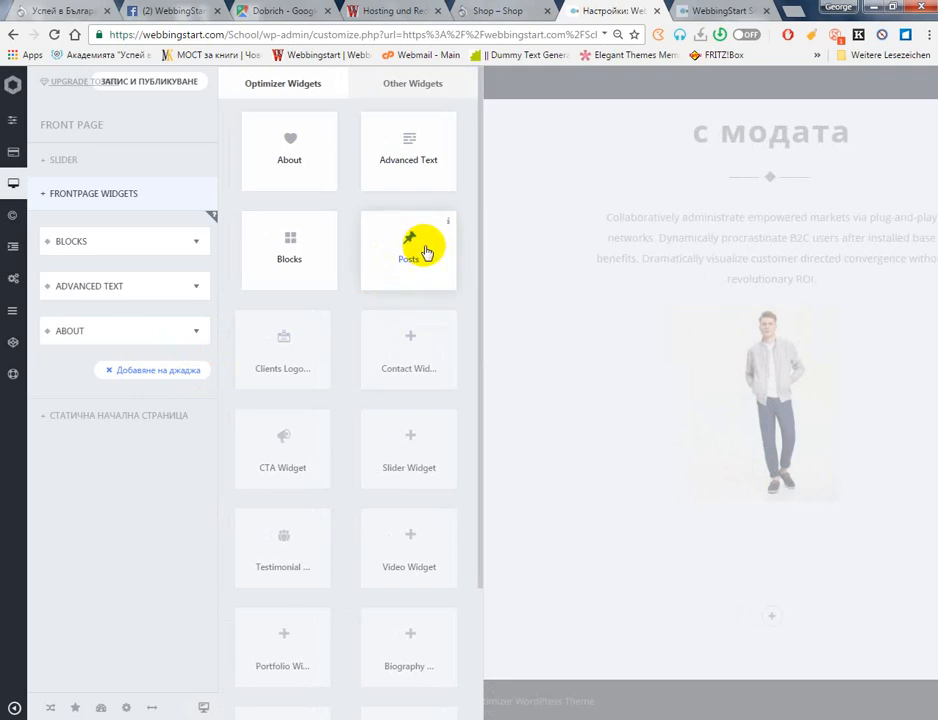
click(426, 252)
scroll(525, 540, down, 3)
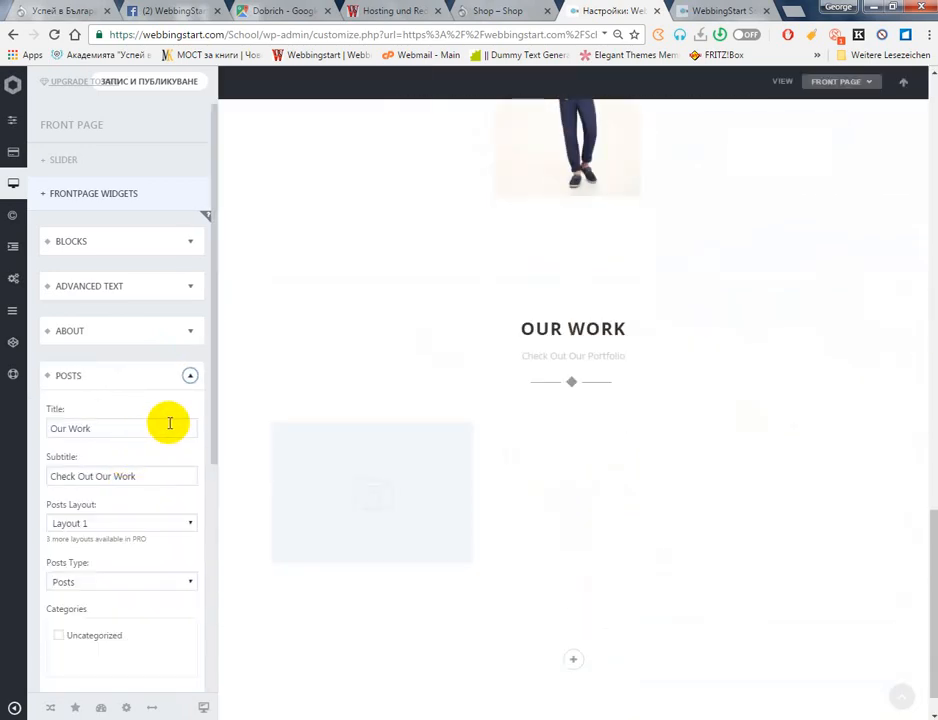
Copy the heading "ТОП ПРОМОЦИИ" from the Shop demo tab, return to the customizer and close the extra WebbingStart site tab
drag(122, 427, 10, 430)
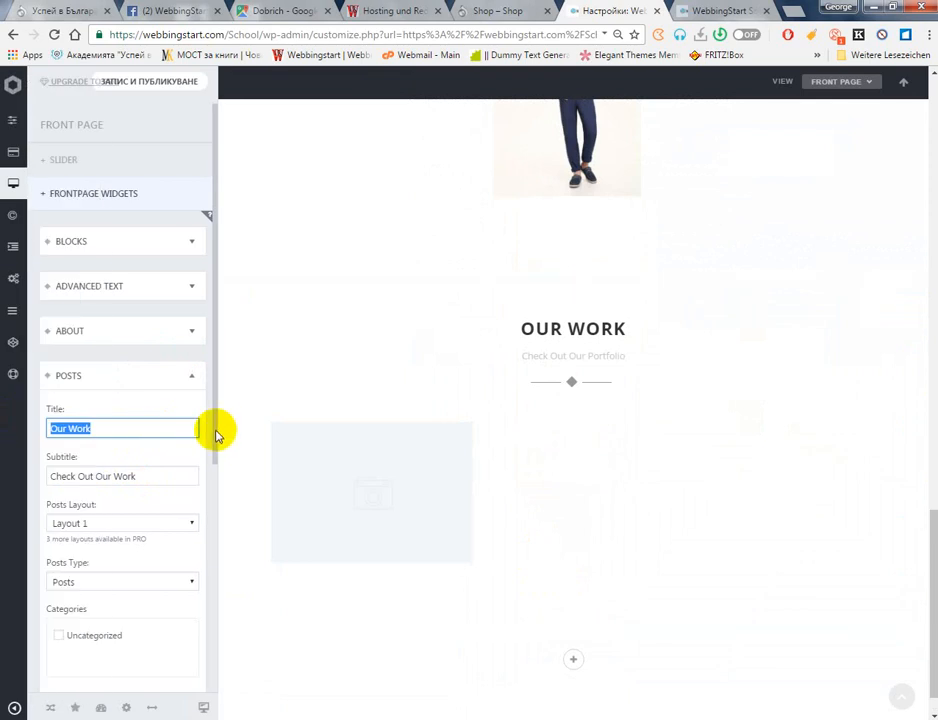
click(460, 8)
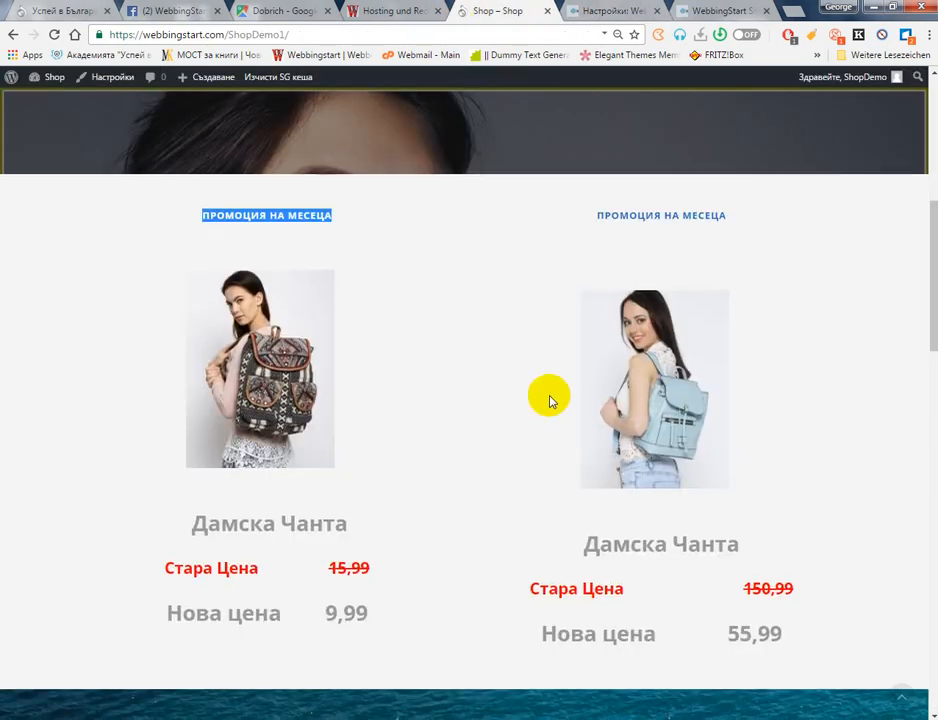
scroll(549, 398, down, 10)
scroll(549, 398, up, 4)
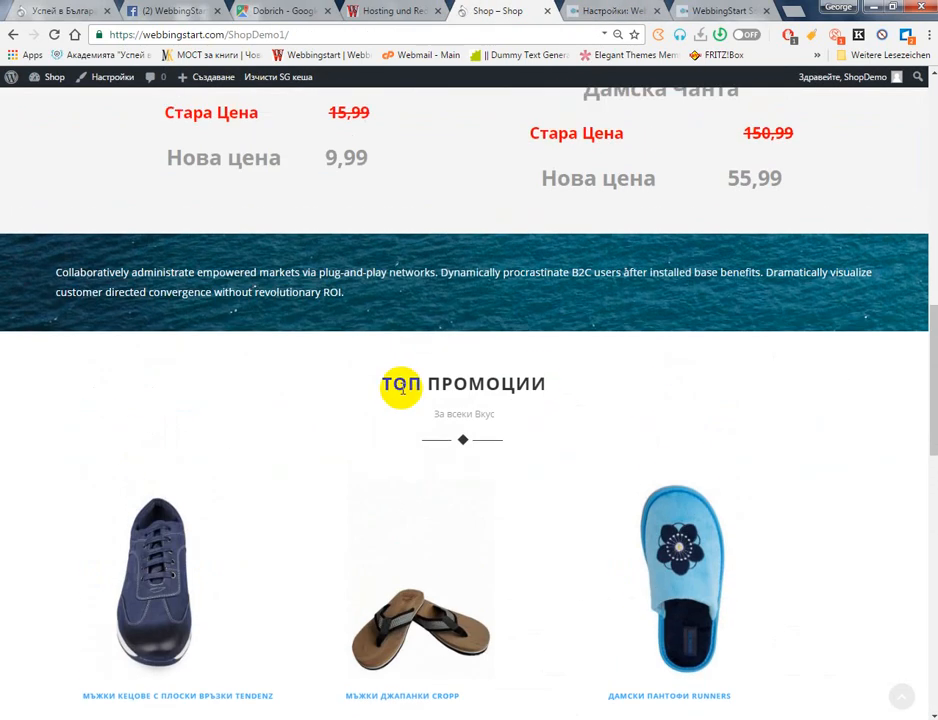
drag(386, 382, 603, 380)
right_click(479, 382)
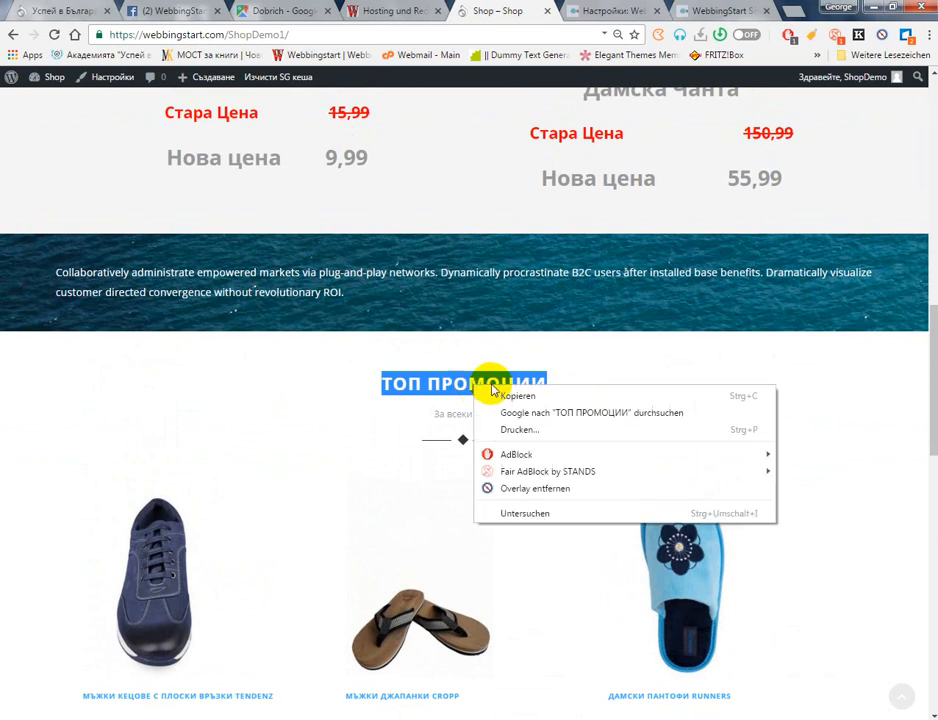
click(502, 389)
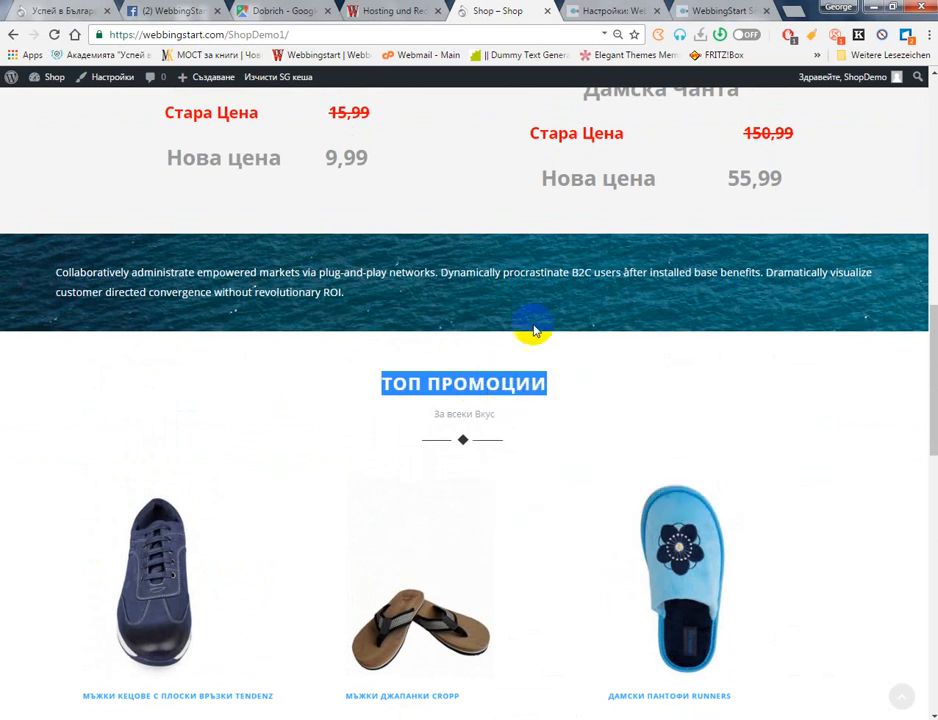
click(714, 6)
click(602, 8)
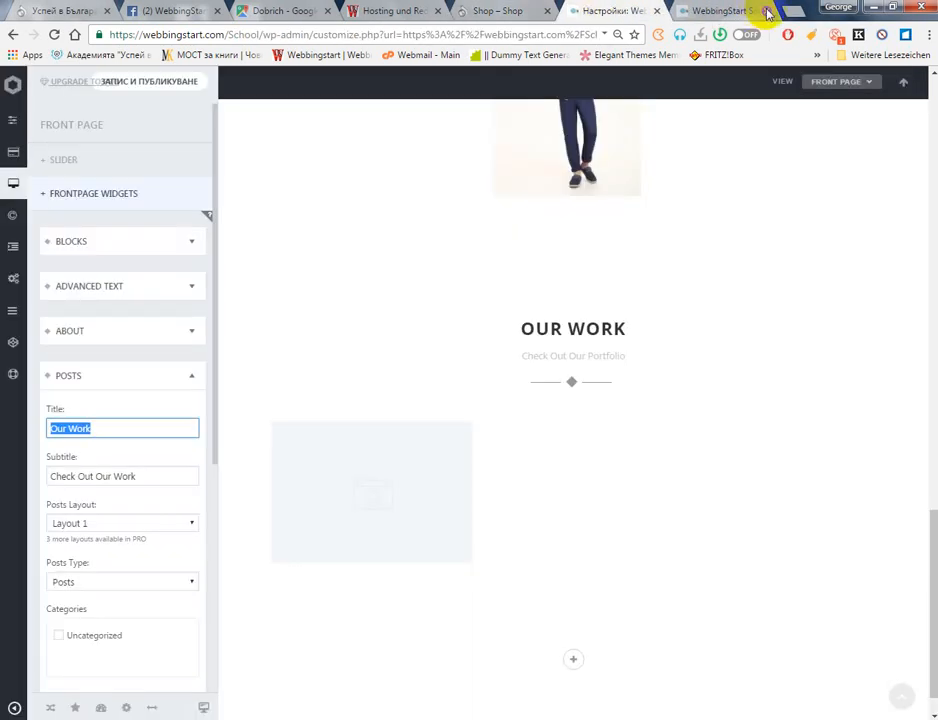
click(767, 11)
Set the Posts widget's title to the copied "ТОП ПРОМОЦИИ" and its subtitle to "За всеки вкус"
triple_click(147, 481)
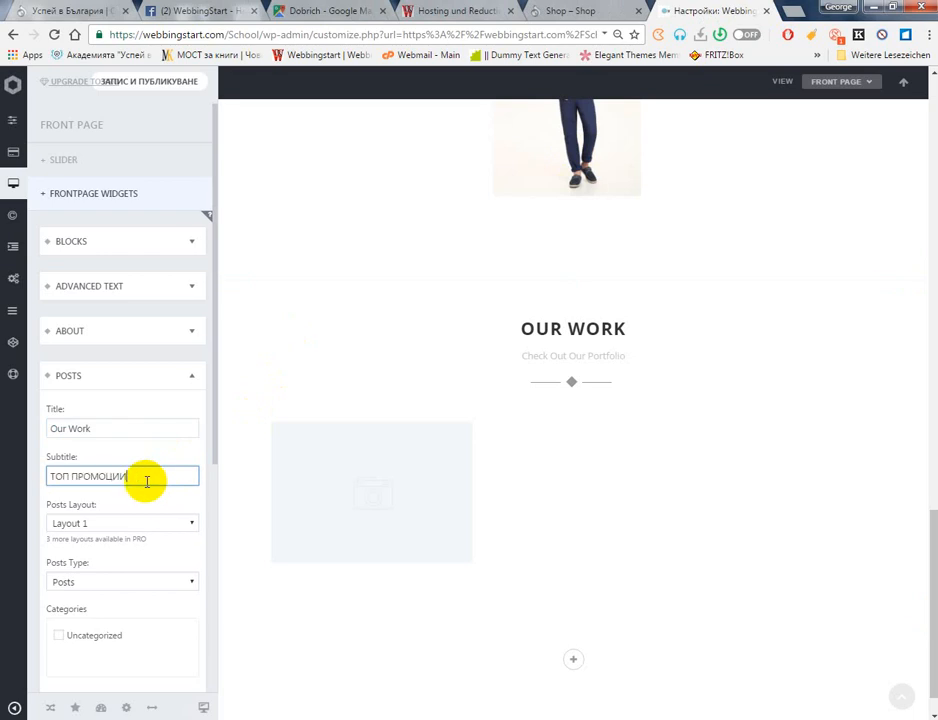
triple_click(130, 430)
mouse_move(8, 440)
key(ctrl+v)
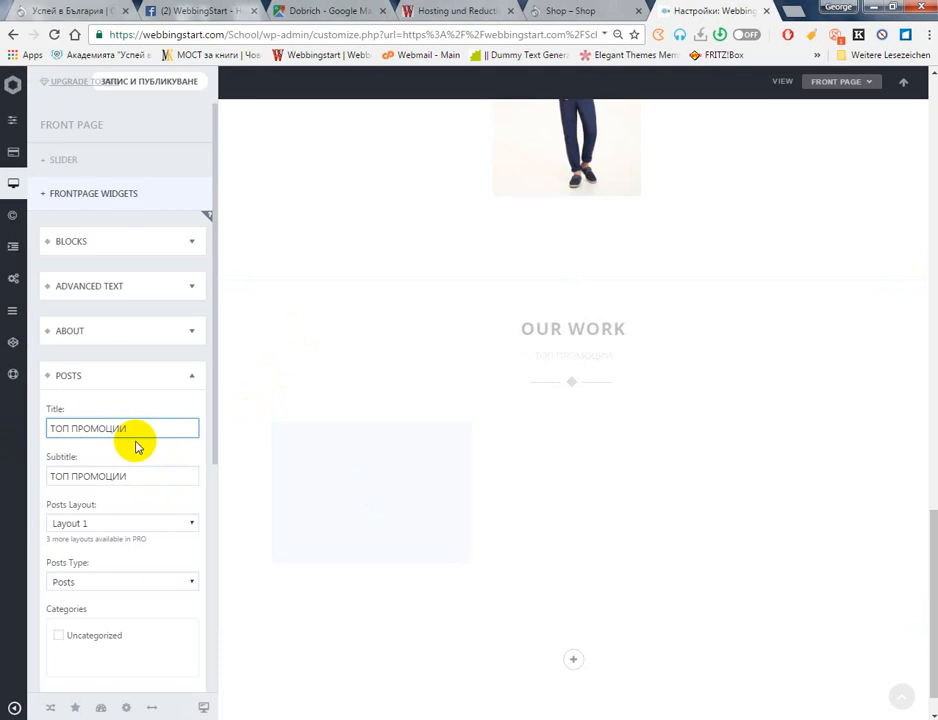
triple_click(148, 470)
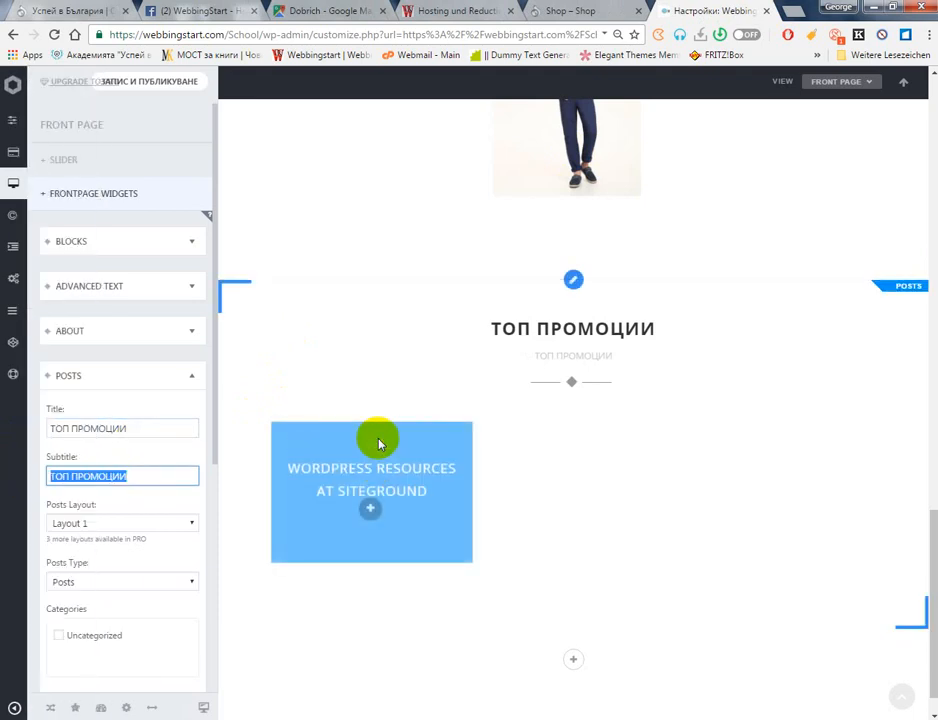
text(За вс)
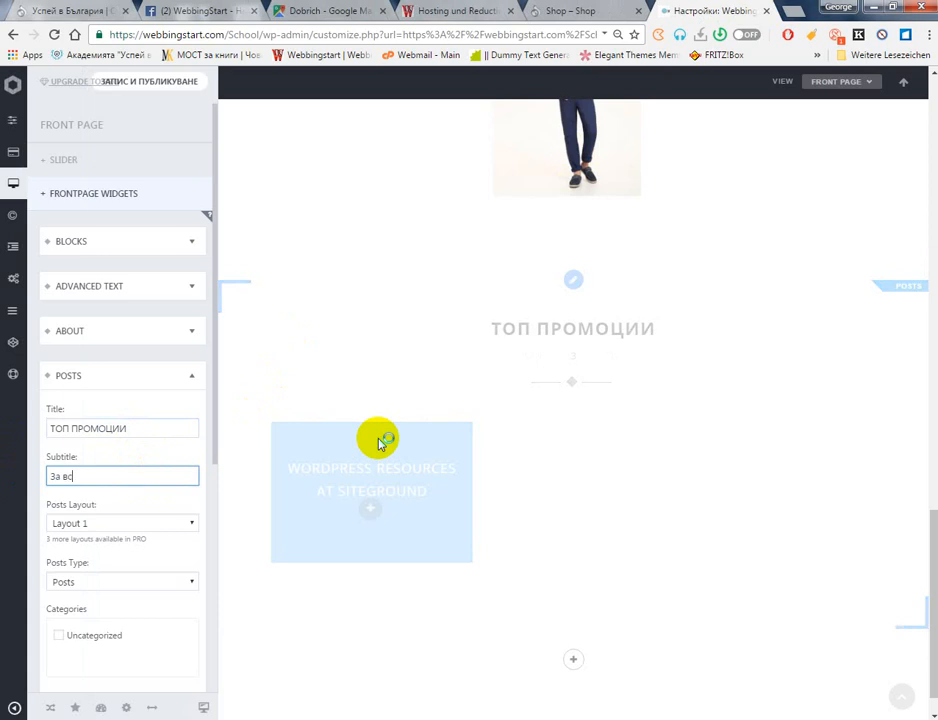
text(еки вкус)
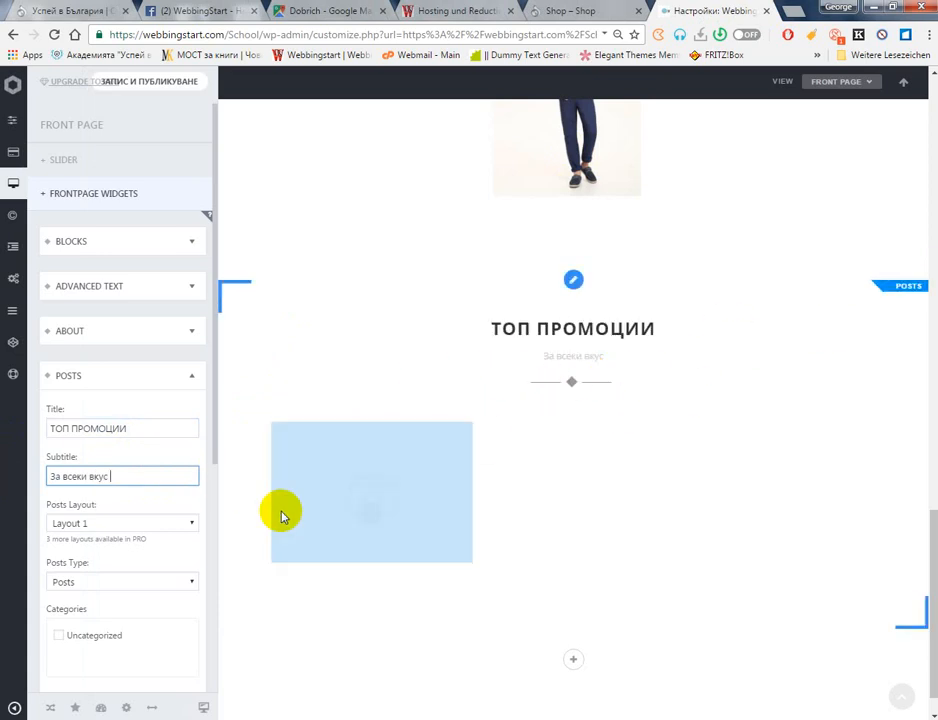
Change the Posts widget's title divider to Star and check it in the preview
scroll(205, 544, down, 3)
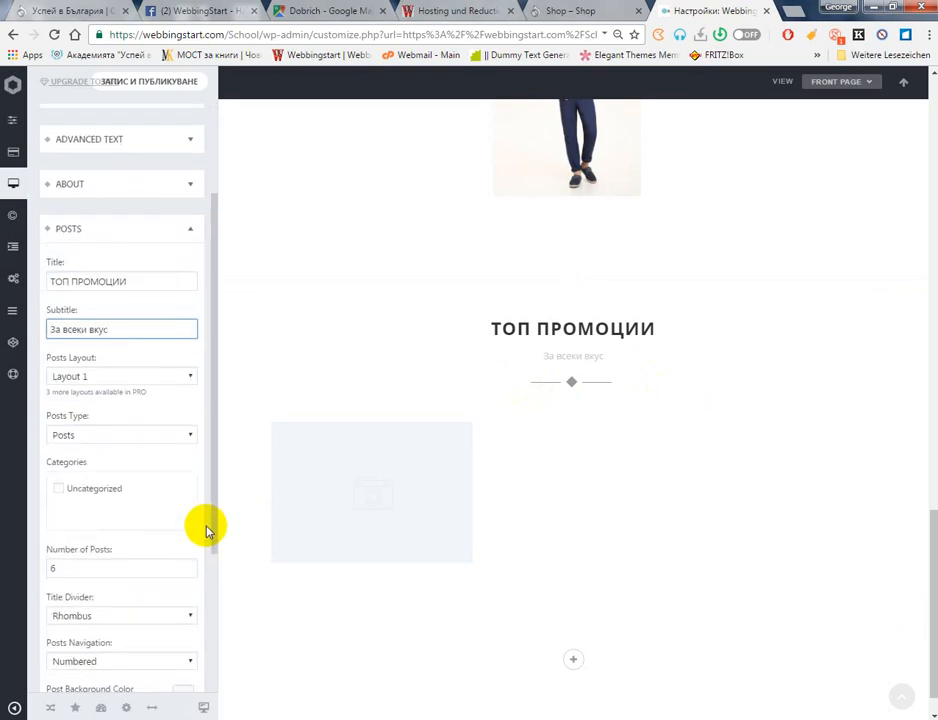
scroll(150, 510, down, 3)
click(113, 470)
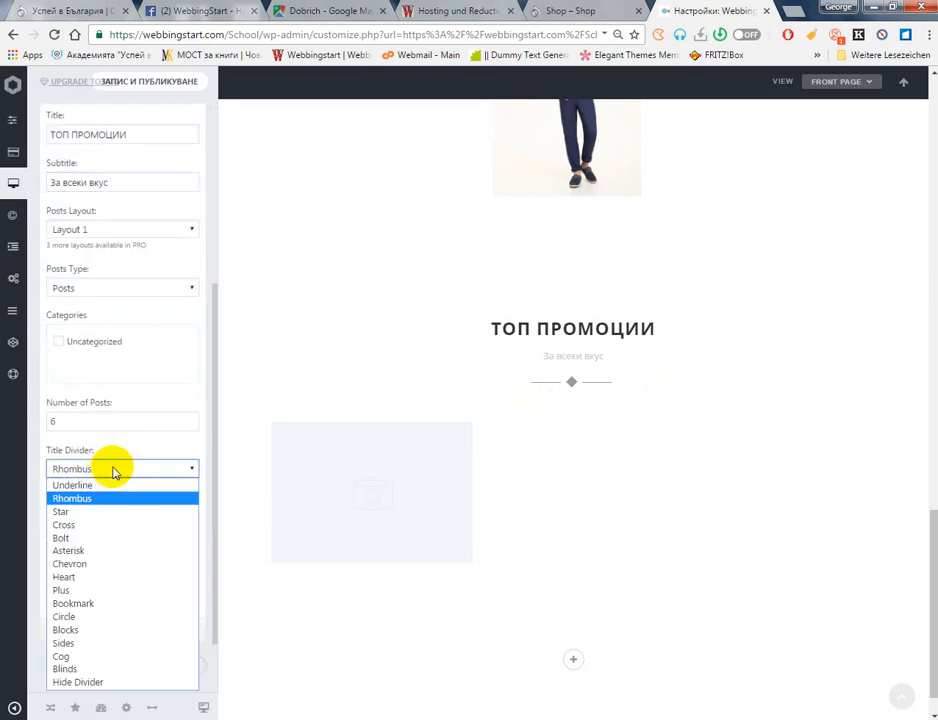
click(107, 512)
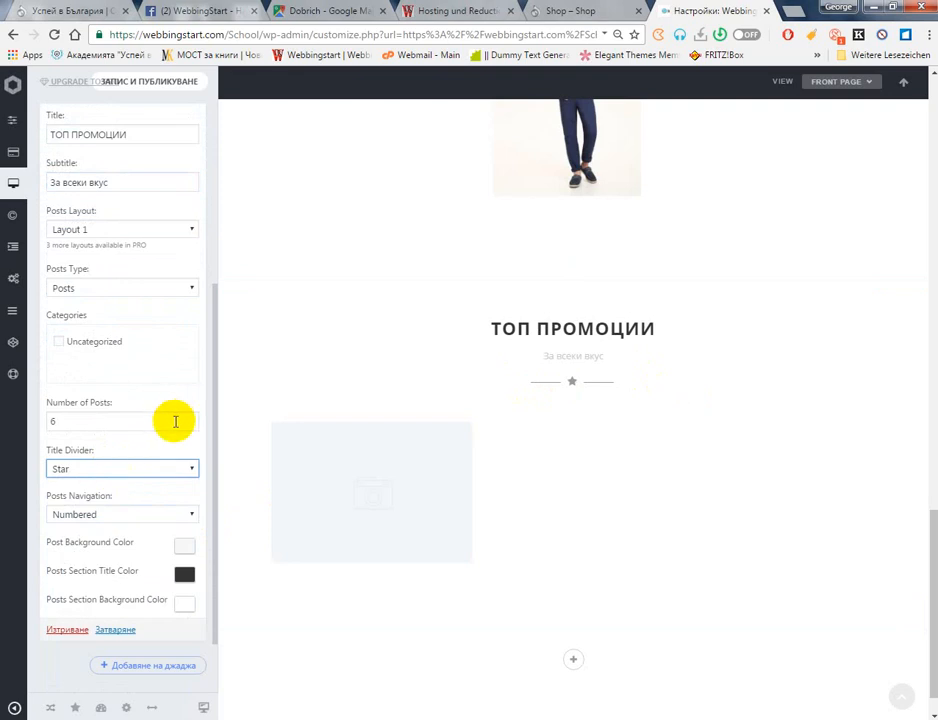
scroll(454, 381, down, 1)
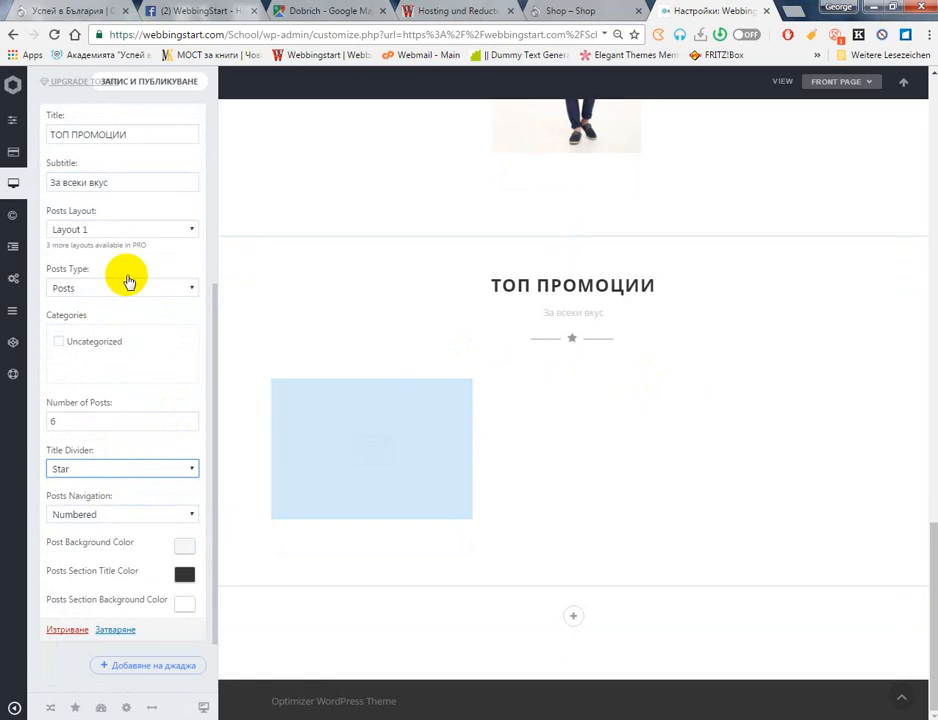
Set the Posts widget's posts type to Products (Woocommerce) and its posts layout to Layout 4
click(121, 290)
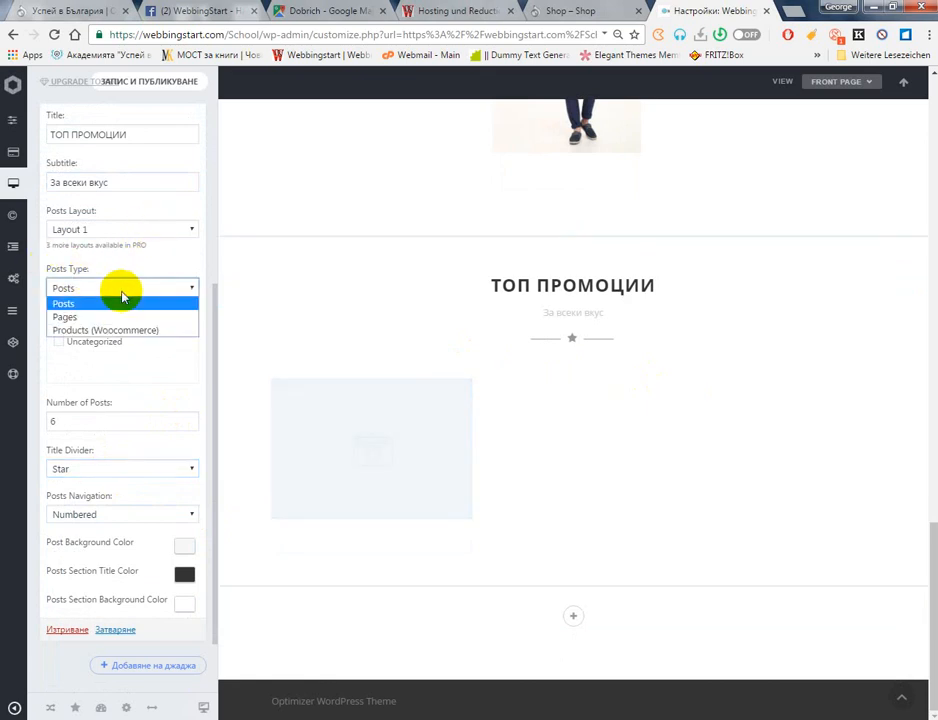
click(160, 331)
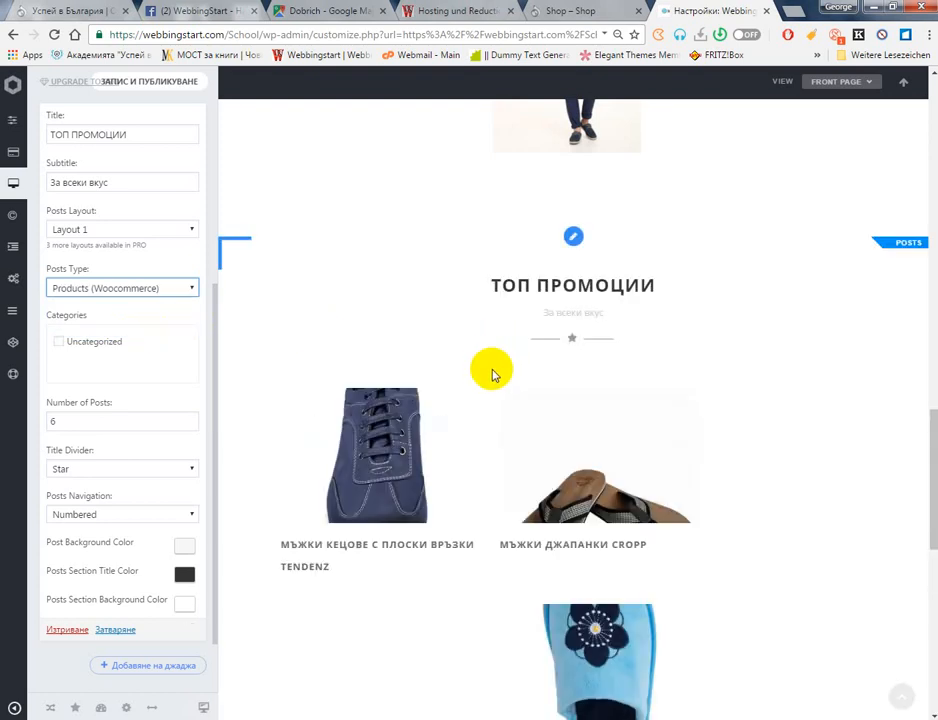
scroll(491, 373, down, 3)
scroll(491, 373, up, 3)
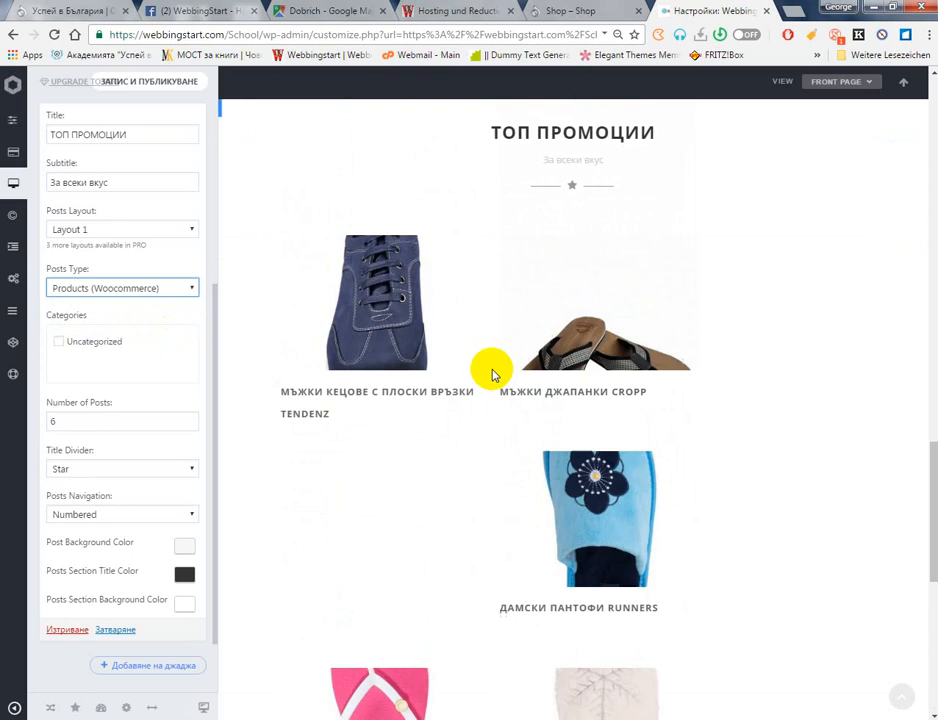
click(114, 234)
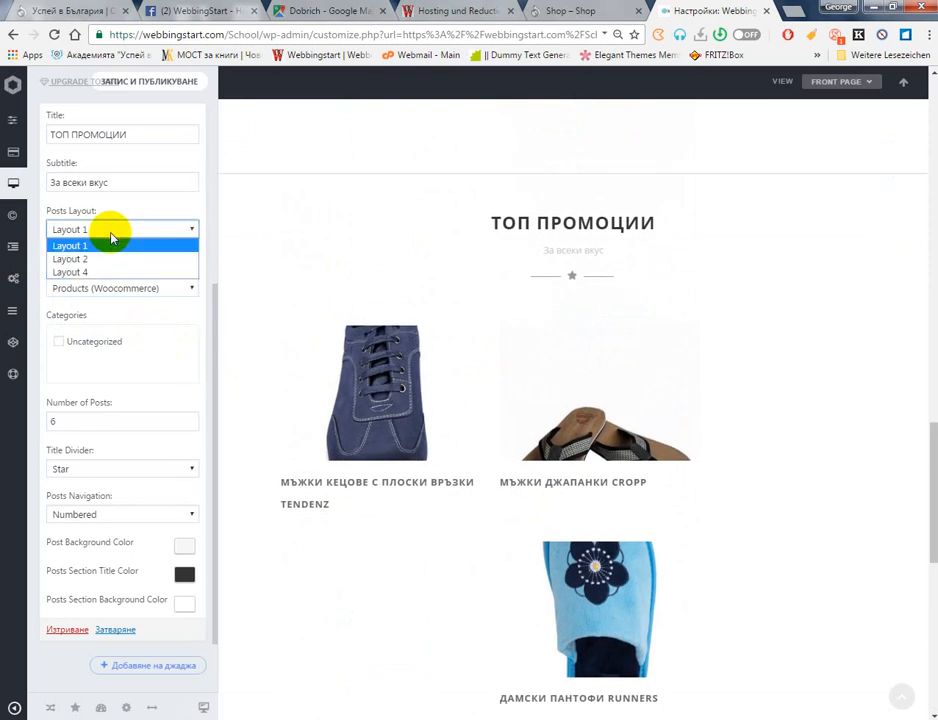
click(91, 273)
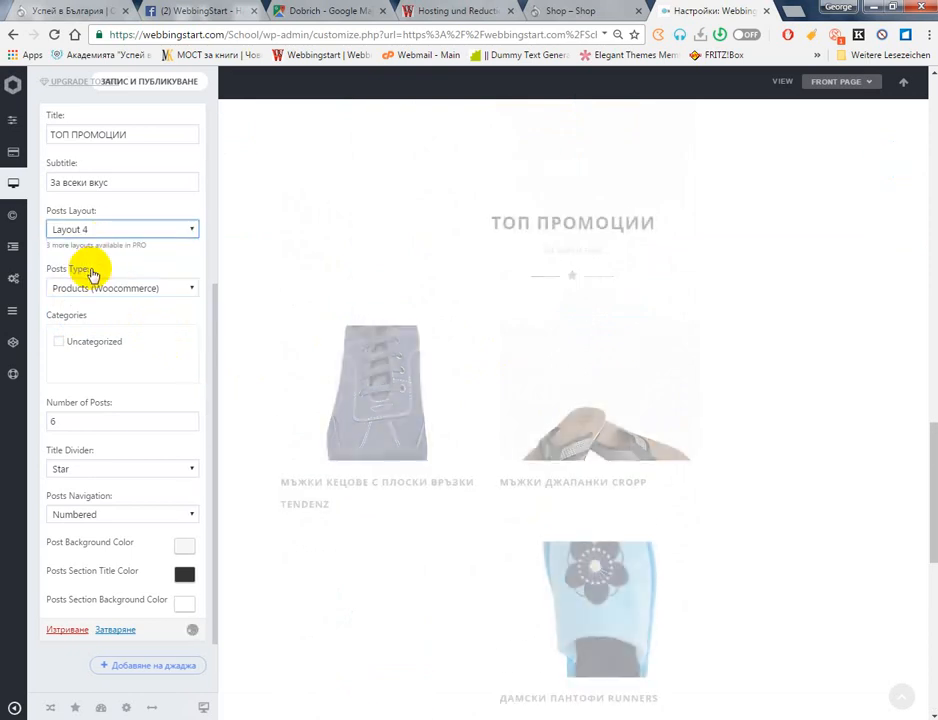
scroll(394, 350, down, 5)
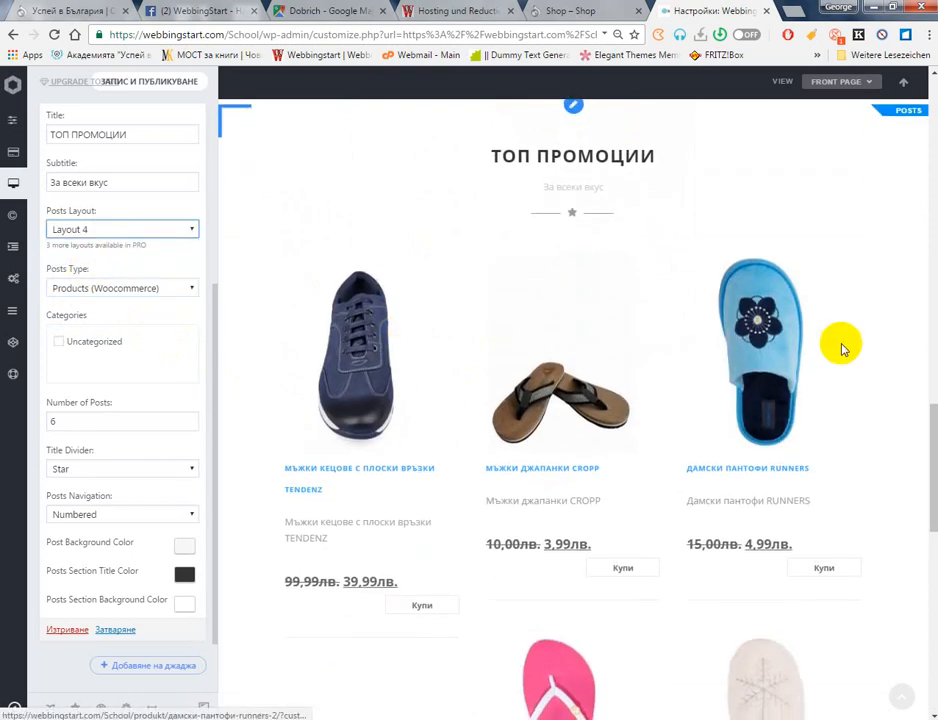
Set the Posts widget's number of posts to 3 and check the product row in the preview
scroll(590, 375, up, 2)
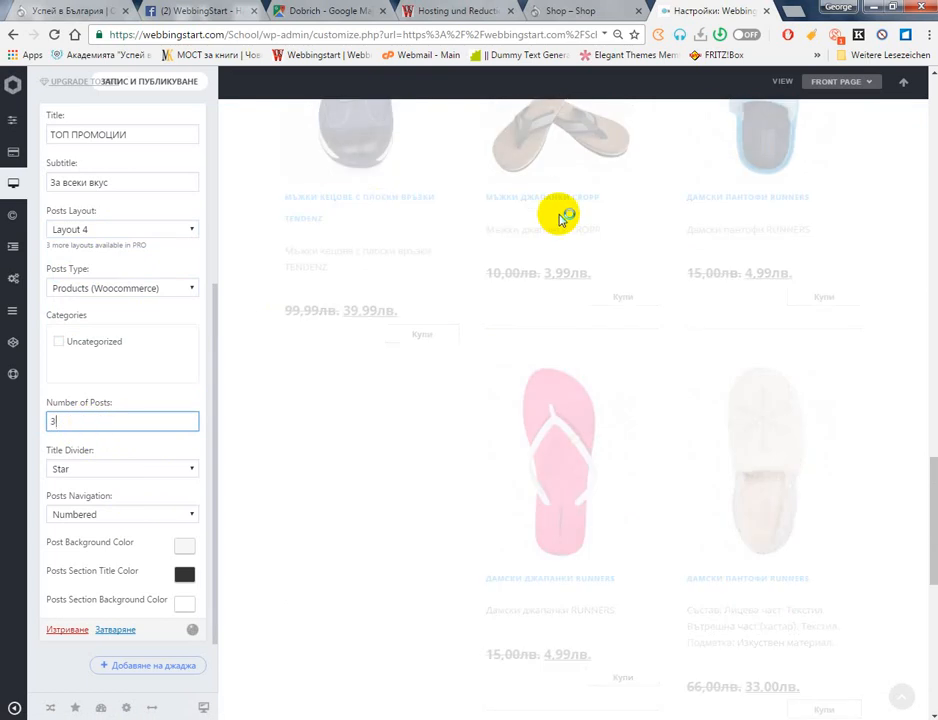
scroll(575, 290, up, 3)
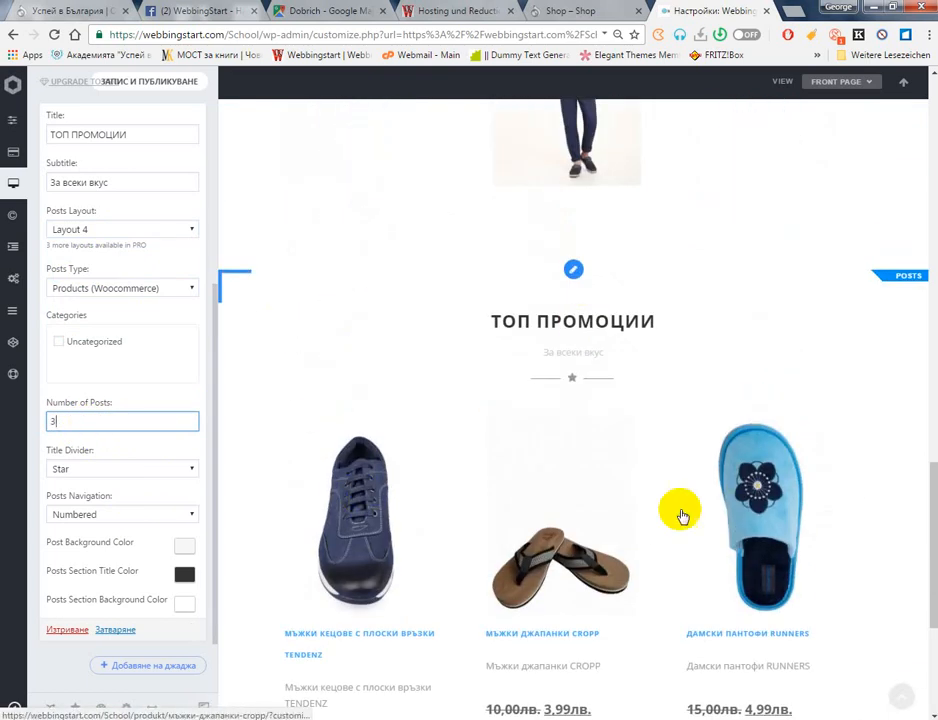
scroll(672, 480, down, 1)
scroll(675, 472, down, 2)
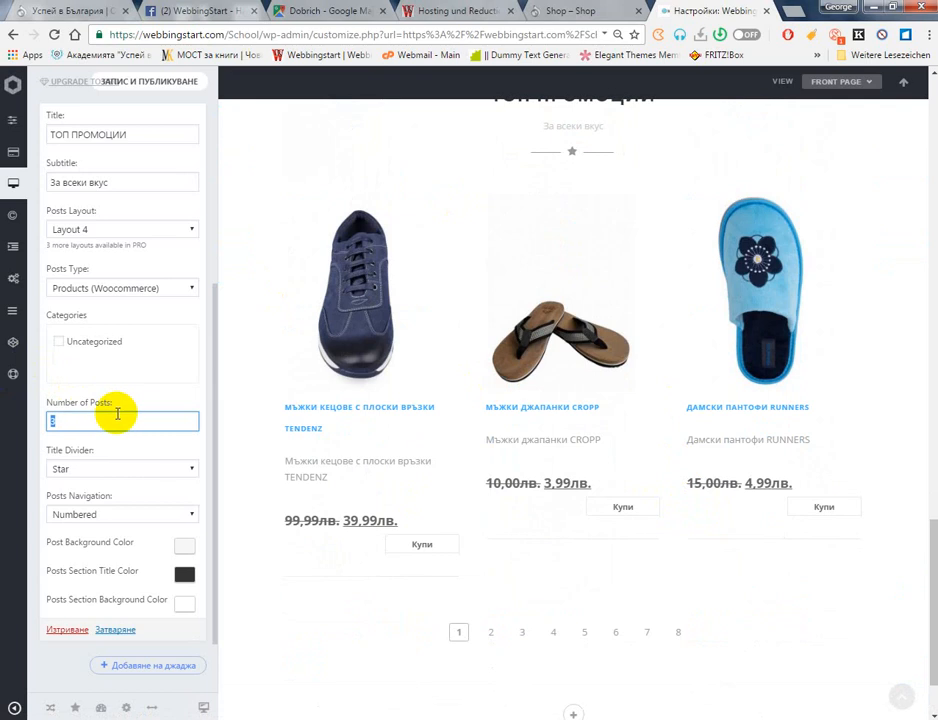
Check the ТОП ПРОМОЦИИ products section in the full-width preview and bring the customizer settings back
click(14, 708)
scroll(205, 507, down, 5)
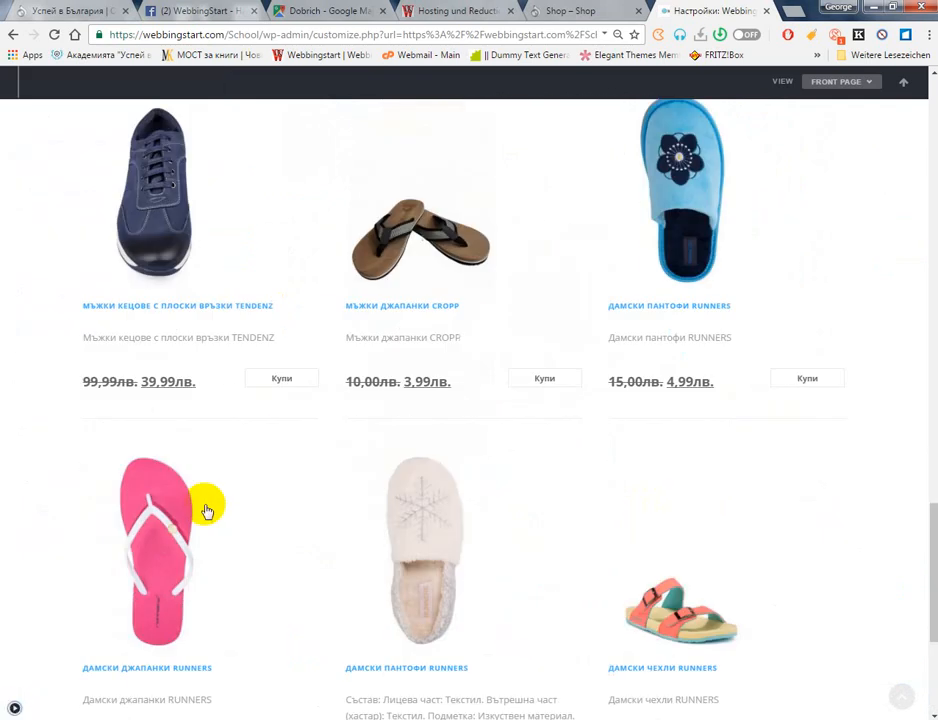
scroll(241, 482, up, 3)
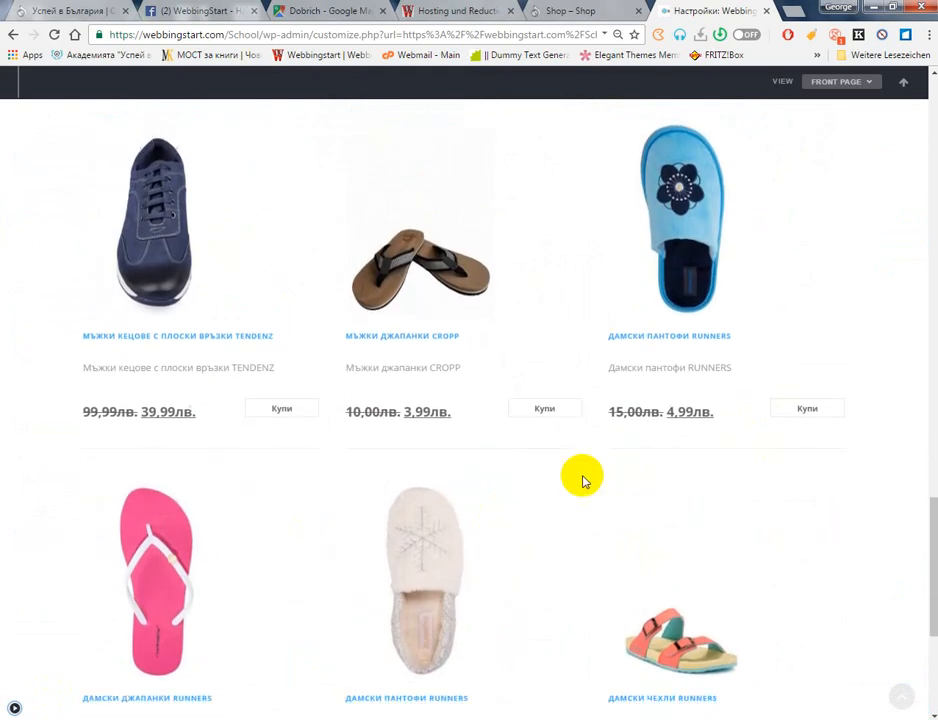
scroll(582, 479, down, 3)
click(16, 706)
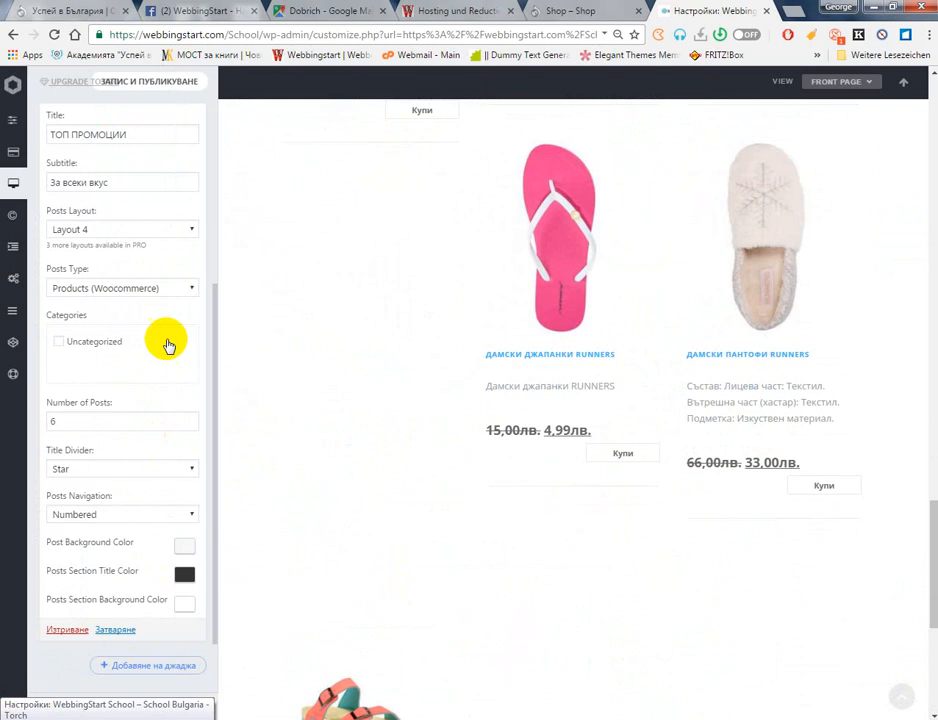
scroll(166, 157, up, 2)
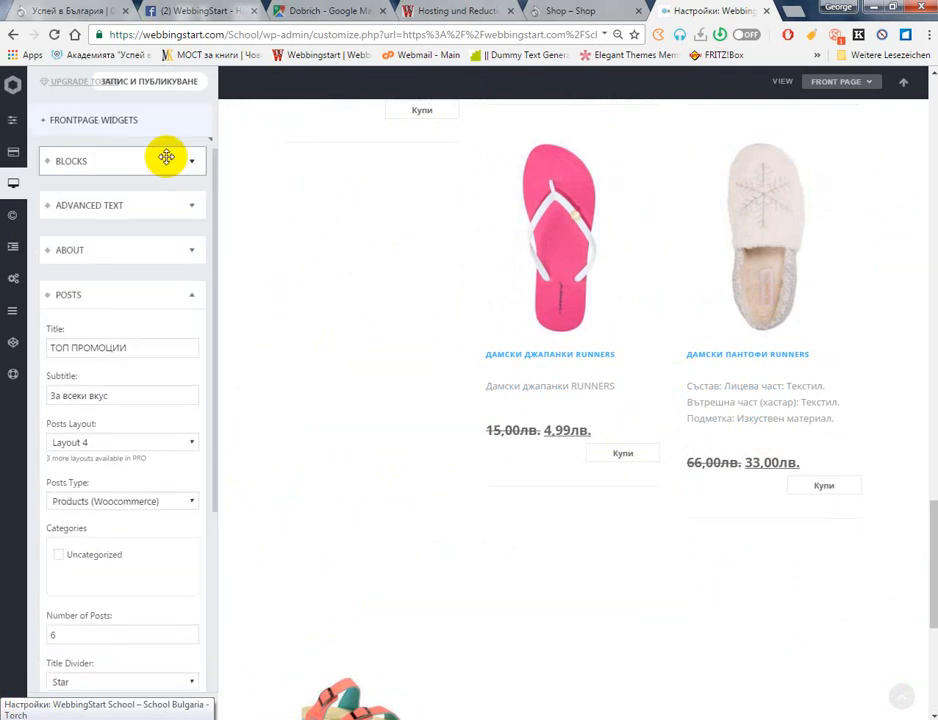
Collapse the Posts widget settings and save and publish the front page
click(138, 295)
scroll(645, 385, down, 3)
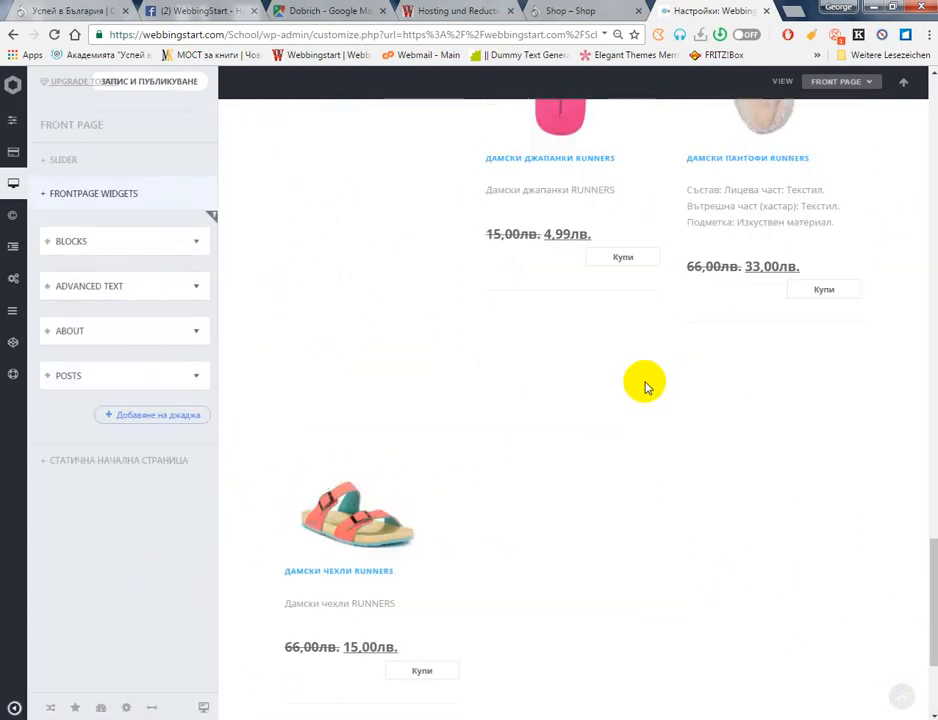
click(198, 81)
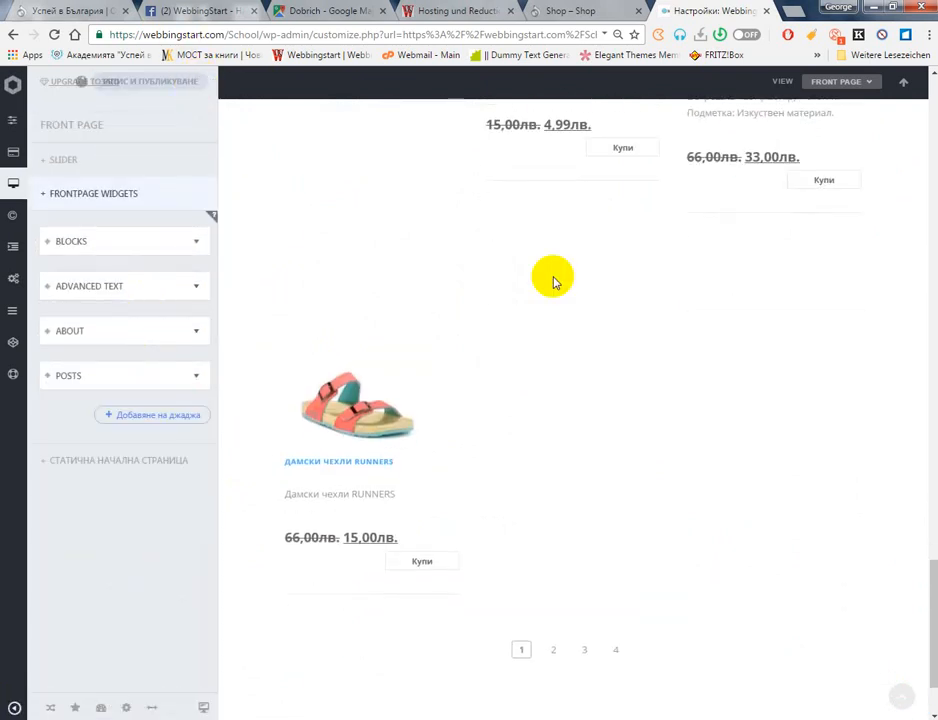
Review the front page sections and add another Advanced Text widget below the Posts widget
scroll(688, 311, down, 1)
scroll(688, 311, down, 1)
scroll(688, 311, up, 10)
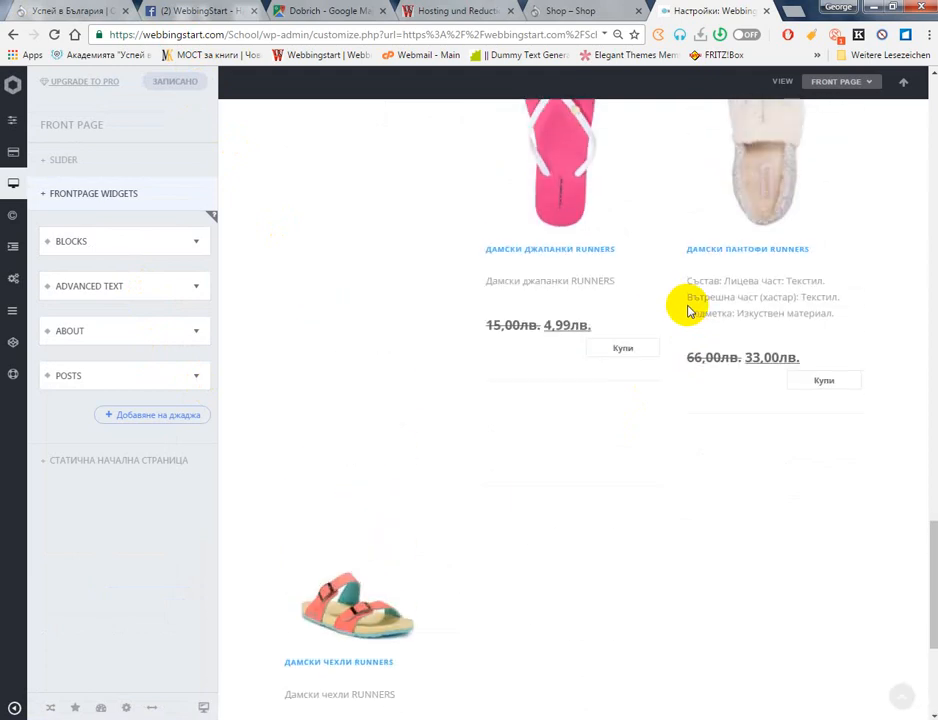
scroll(688, 312, up, 5)
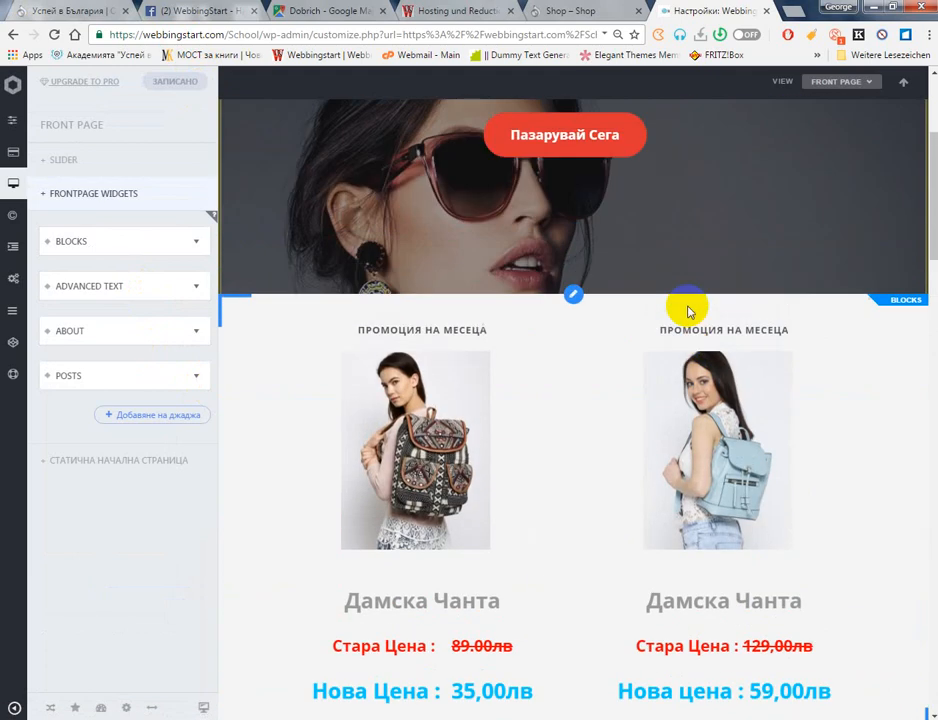
scroll(690, 310, down, 15)
scroll(688, 310, down, 4)
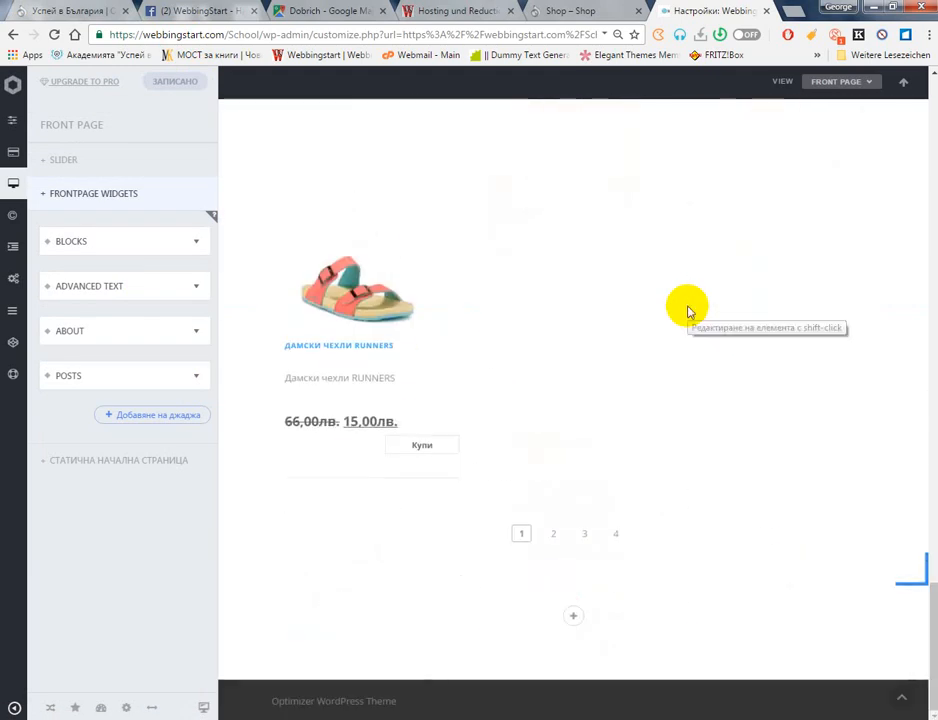
click(150, 415)
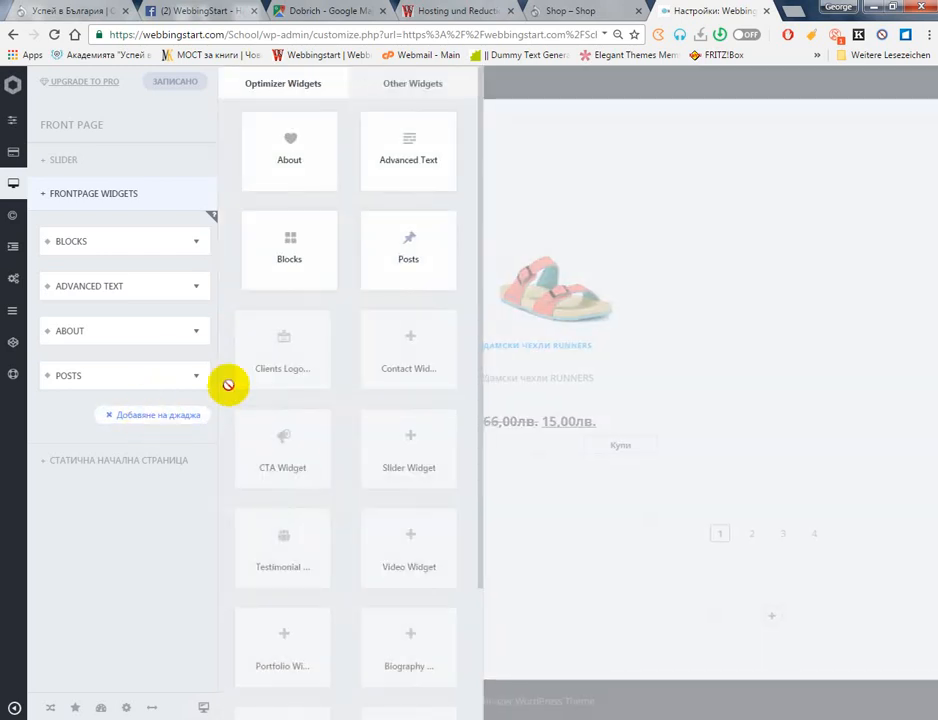
click(404, 180)
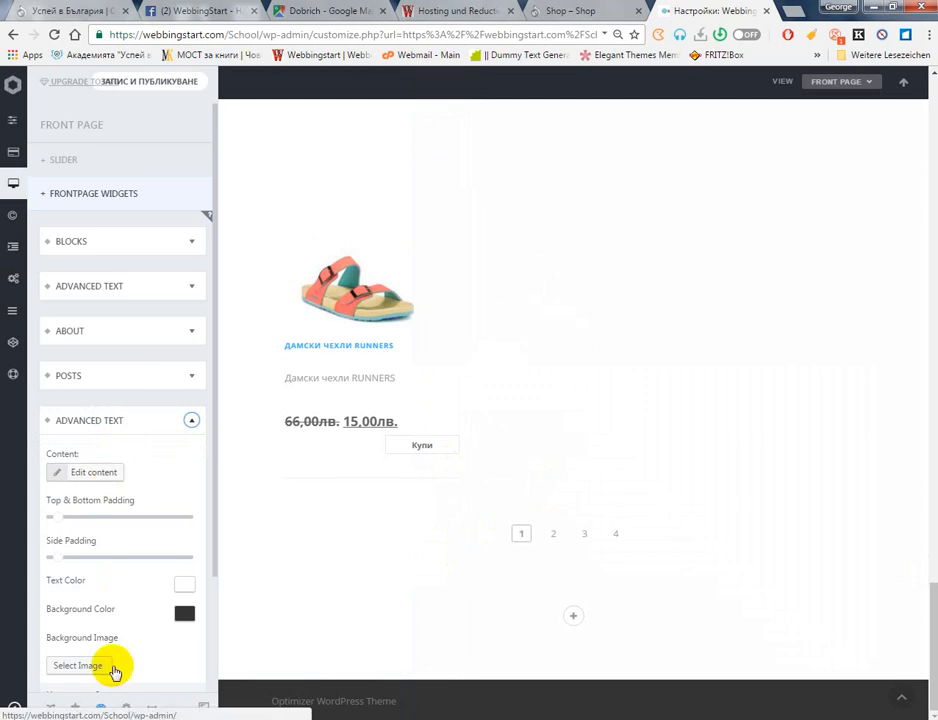
Set the turquoise sea and beach photo as the new Advanced Text widget's background image and collapse its settings
click(93, 678)
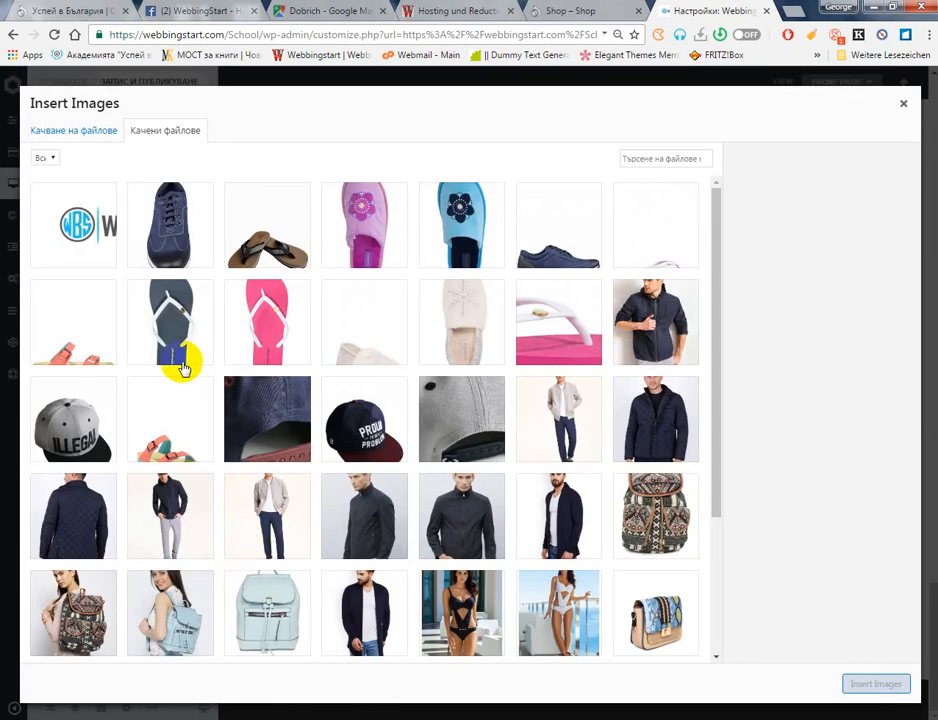
scroll(213, 390, down, 2)
click(300, 595)
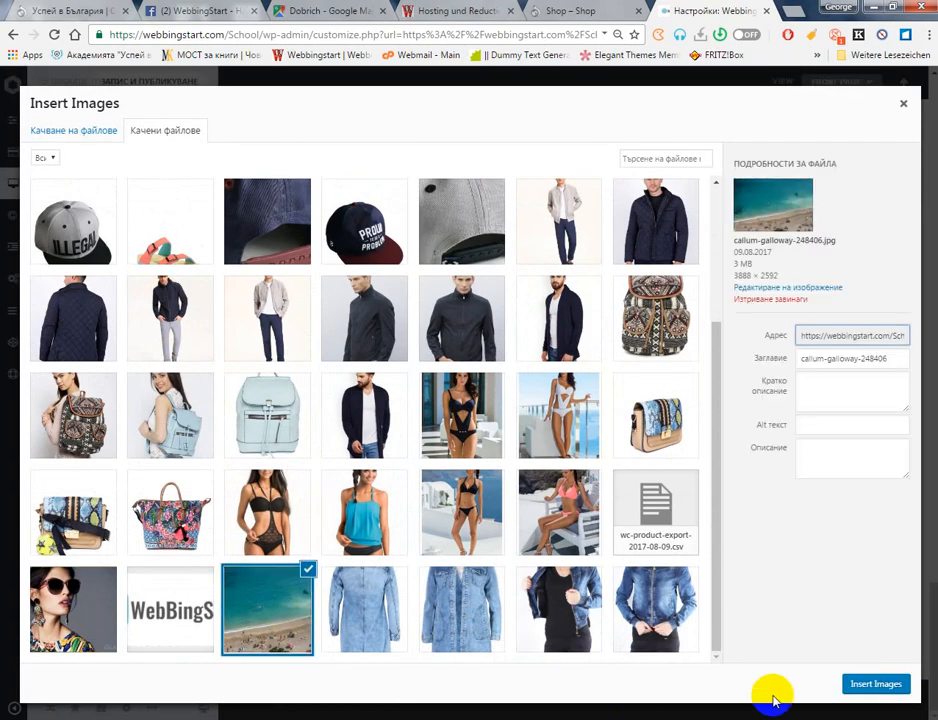
click(870, 686)
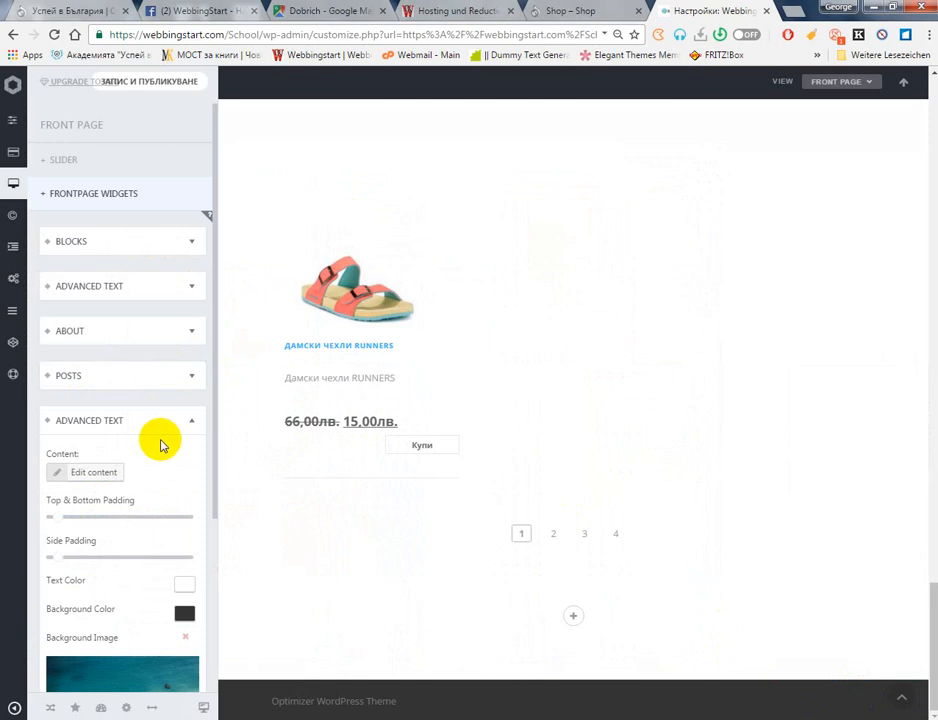
click(119, 421)
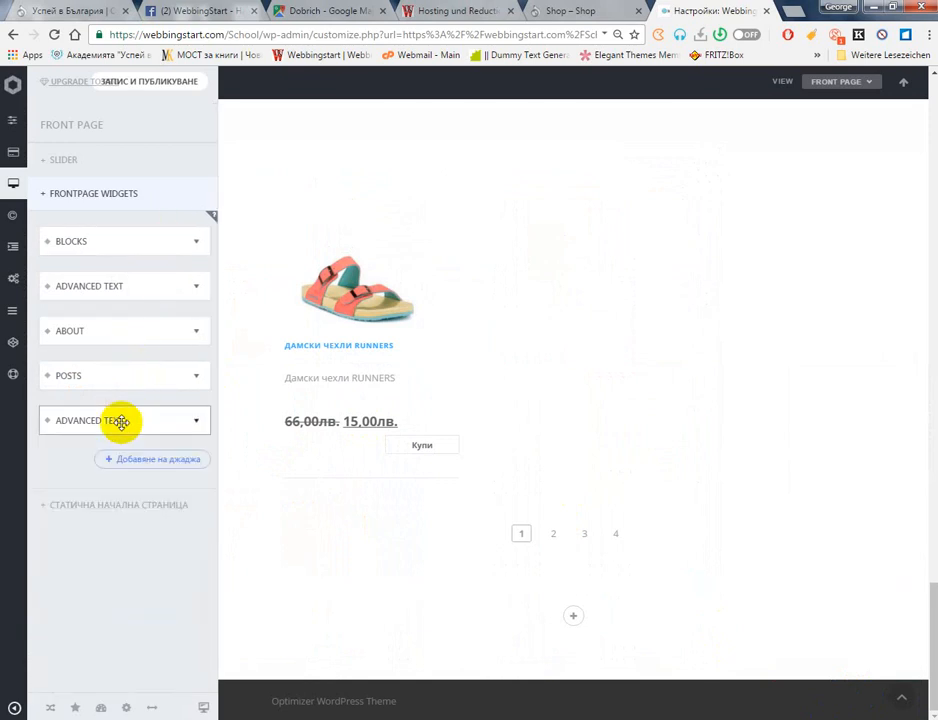
Delete the last Advanced Text widget from the front page widgets
scroll(366, 489, up, 4)
scroll(366, 485, down, 4)
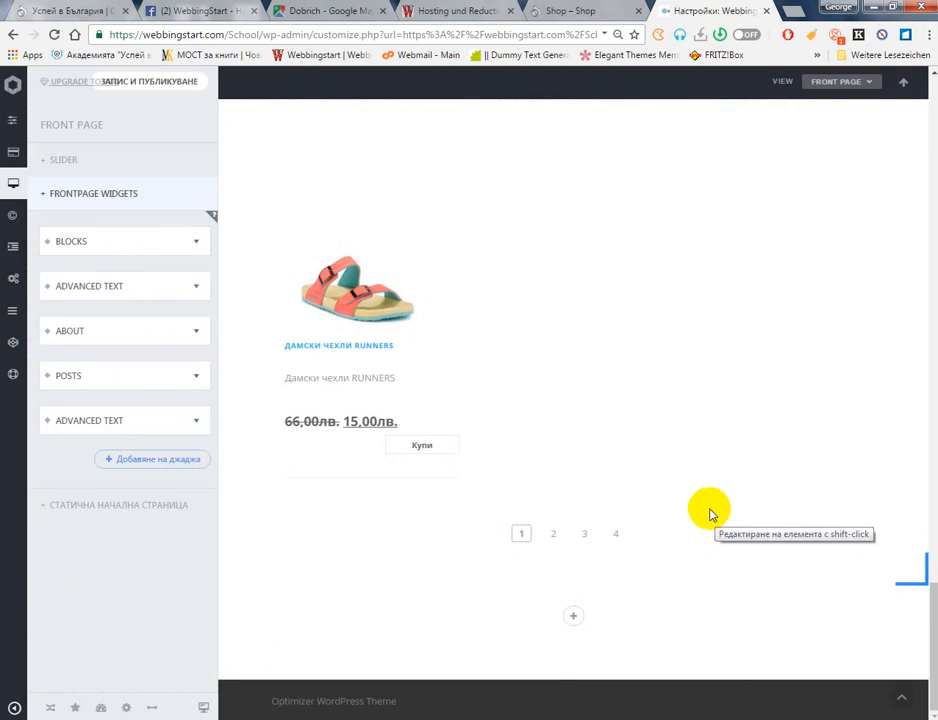
click(125, 416)
right_click(128, 413)
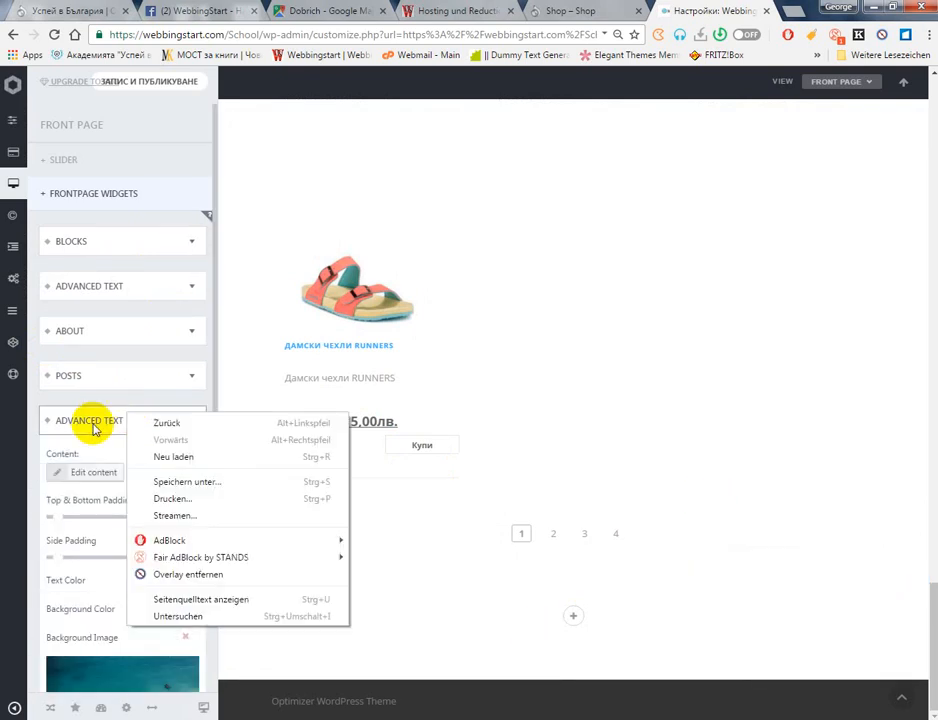
click(147, 419)
click(120, 420)
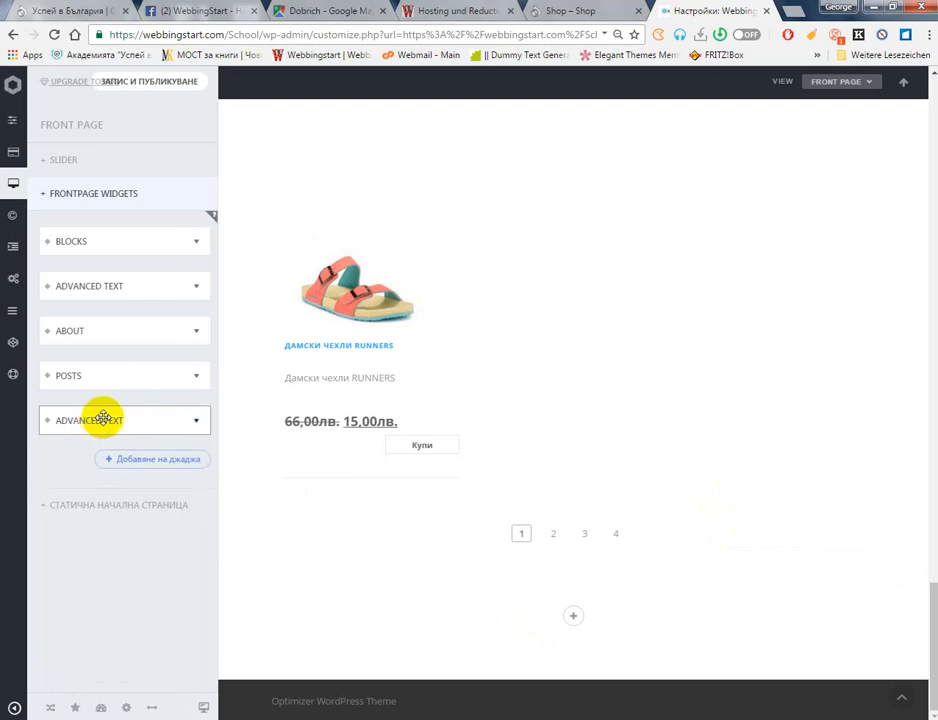
click(130, 420)
scroll(100, 610, down, 3)
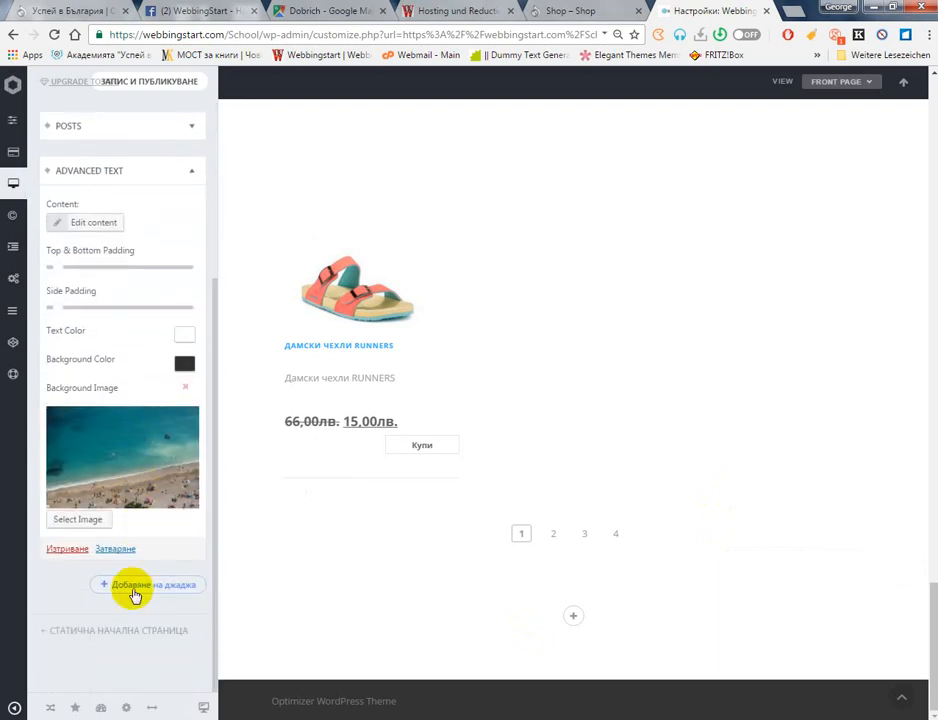
click(69, 549)
Close the front page widget settings and open the Footer Widgets settings
scroll(456, 536, up, 8)
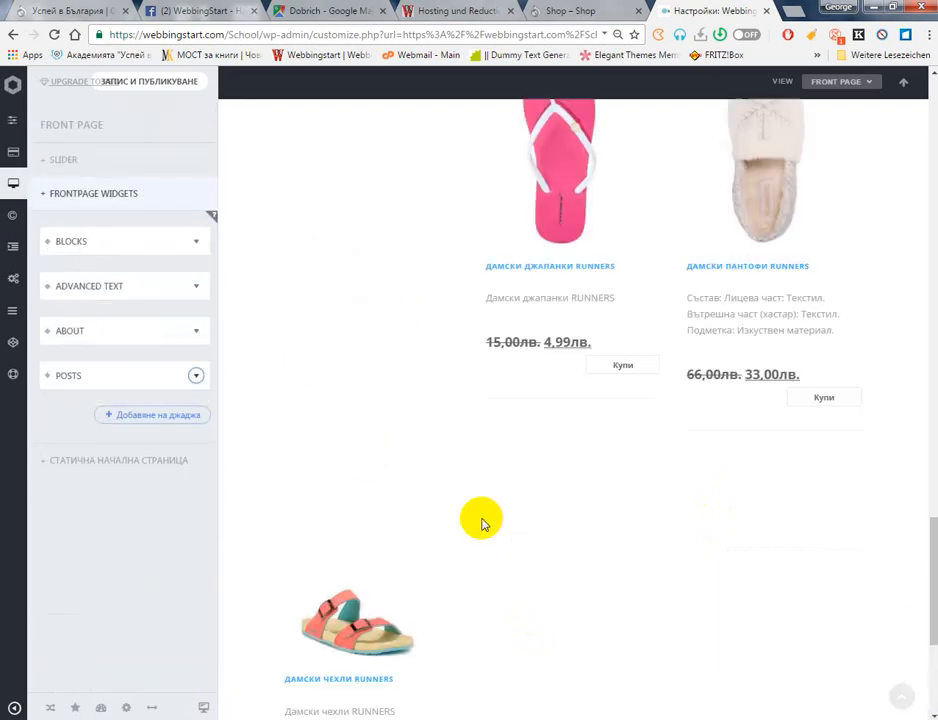
scroll(482, 521, up, 10)
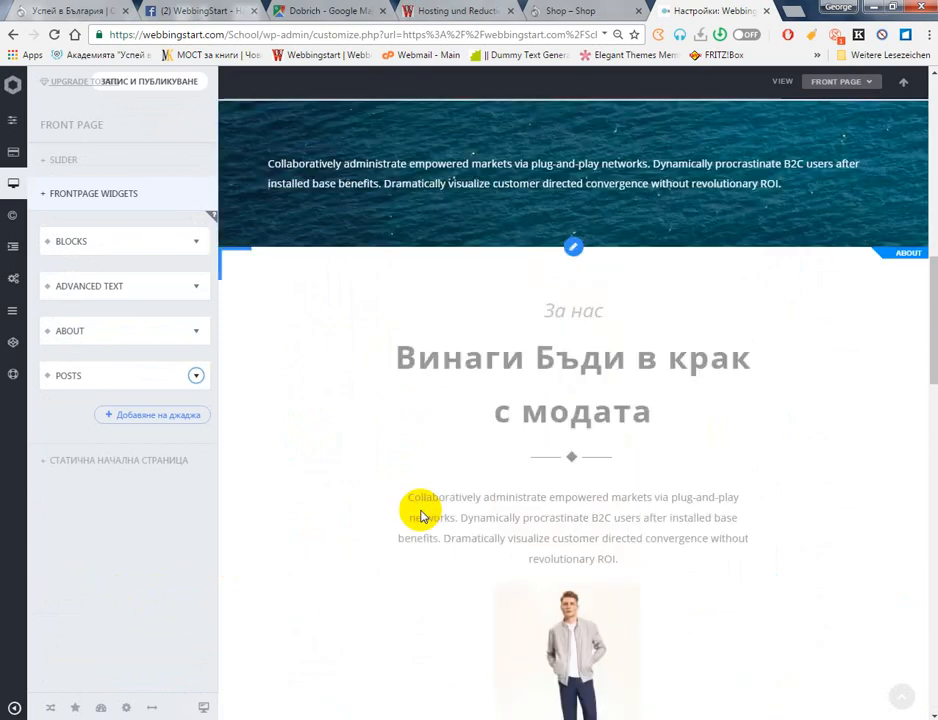
scroll(421, 515, up, 2)
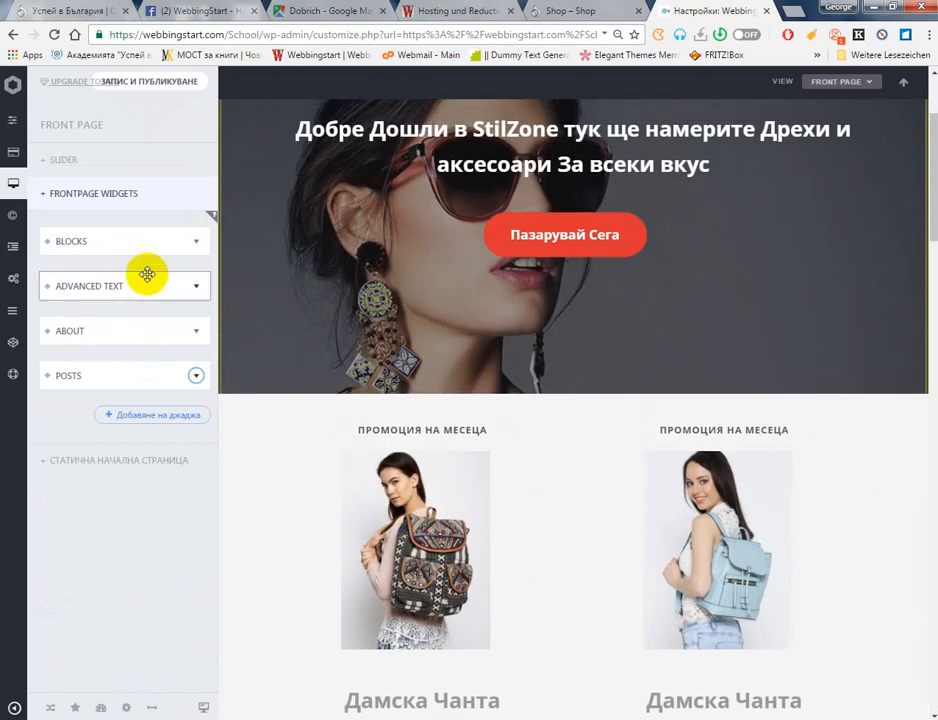
click(121, 197)
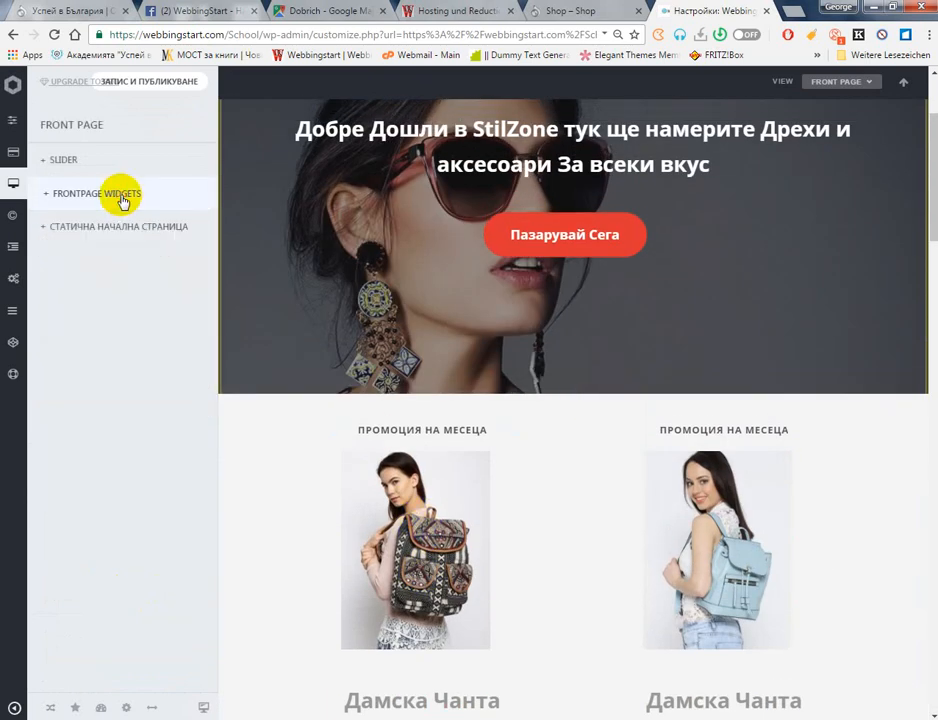
click(10, 215)
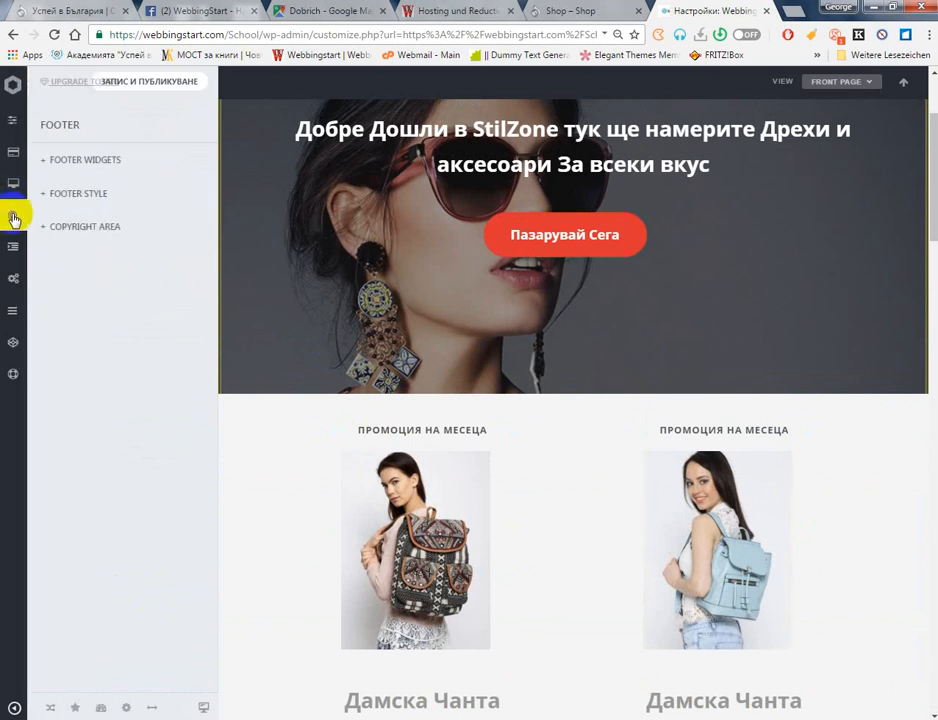
click(121, 160)
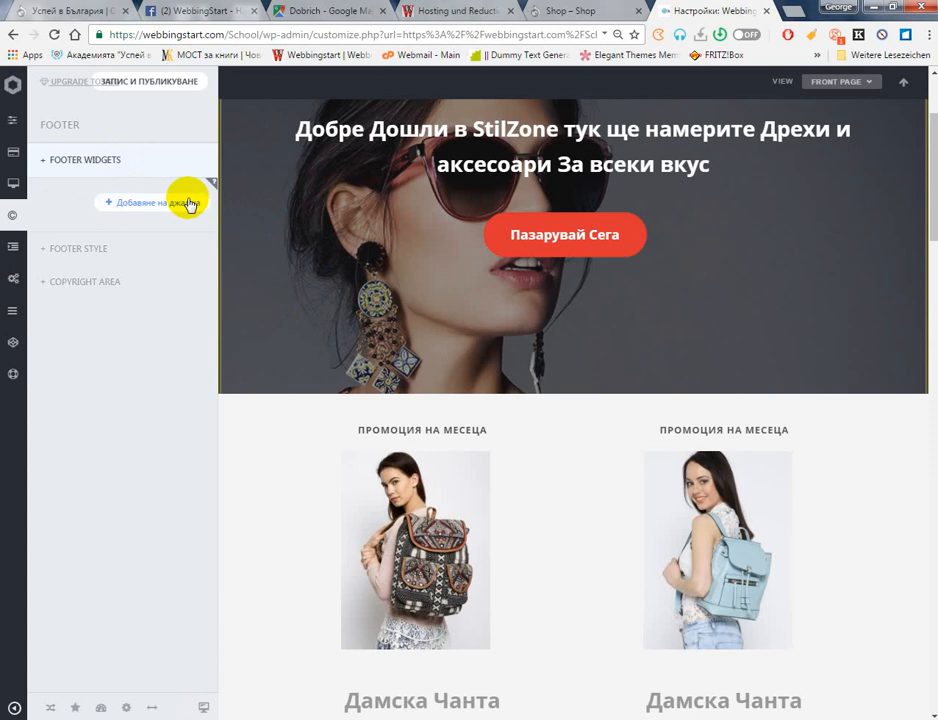
Stay in the customizer instead of leaving with unsaved changes, and save and publish them
click(100, 708)
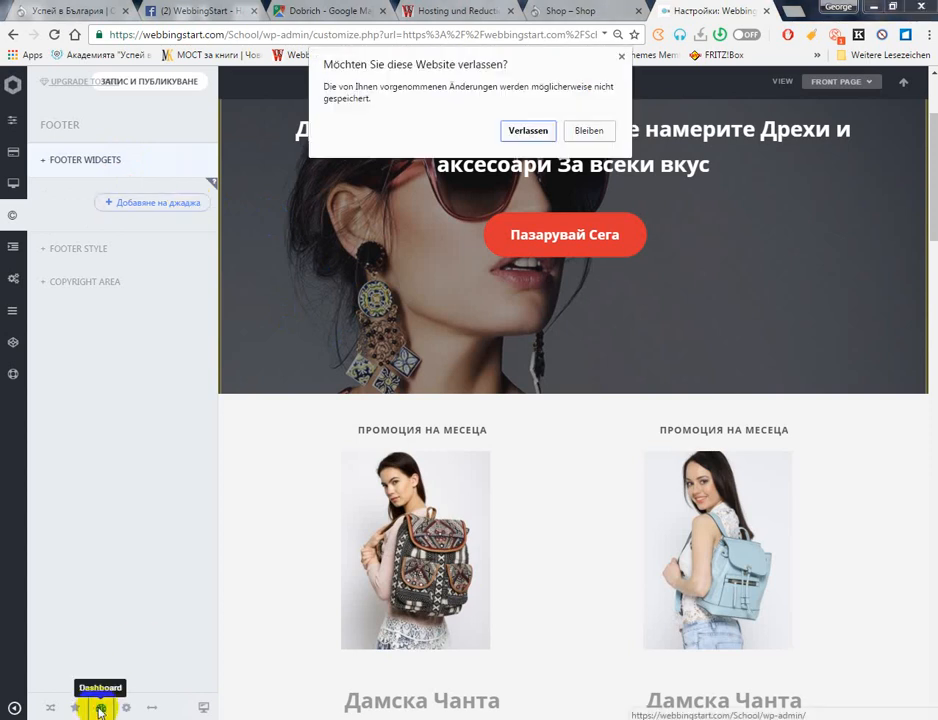
click(582, 129)
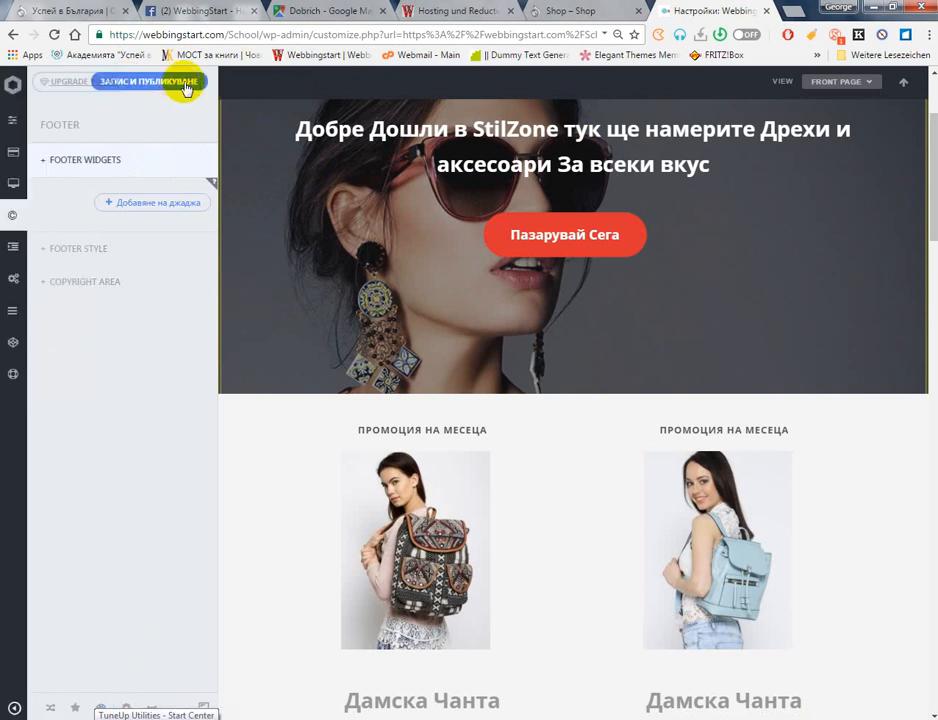
click(186, 86)
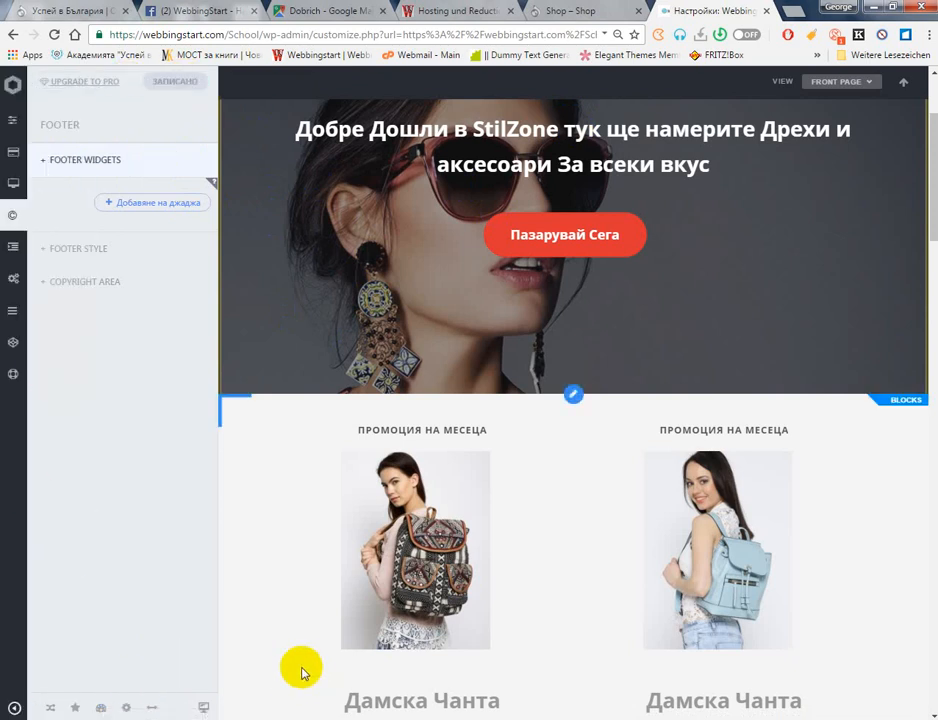
Leave the customizer for the WordPress dashboard and open the page for adding new plugins
click(100, 706)
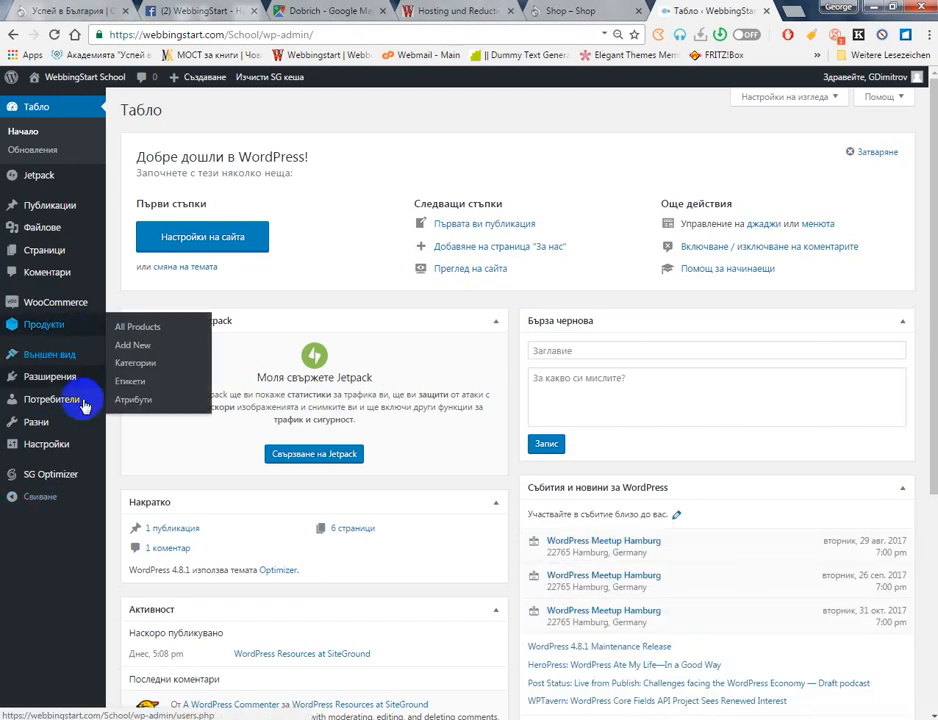
mouse_move(95, 402)
mouse_move(78, 377)
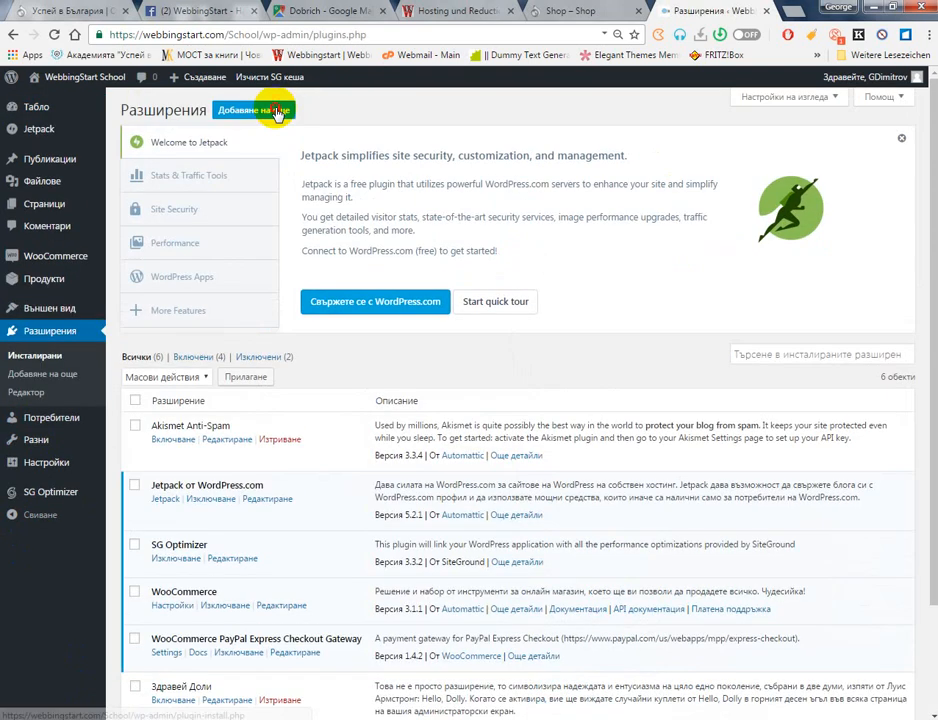
Switch to the ShopDemo1 site's admin, open its Caldera Forms page and select the plugin name in the heading
click(602, 8)
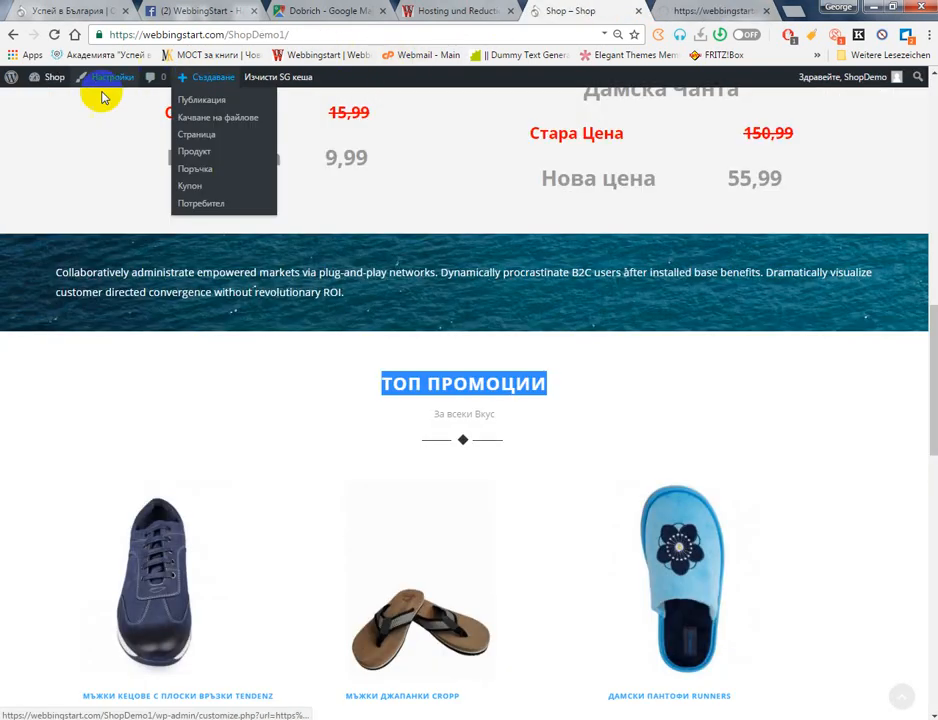
mouse_move(60, 80)
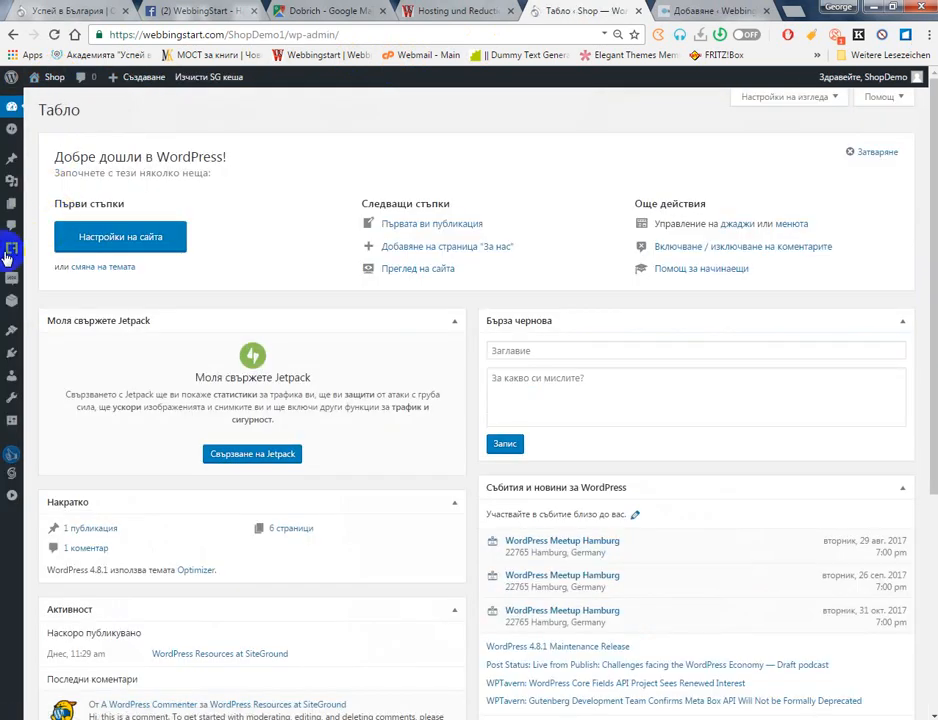
mouse_move(6, 258)
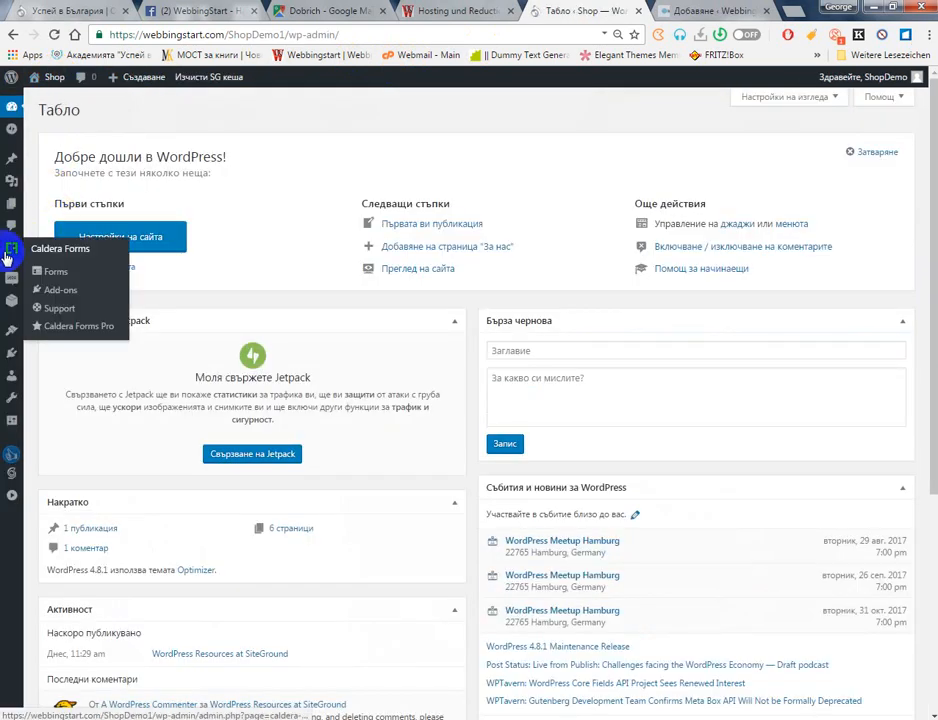
click(47, 257)
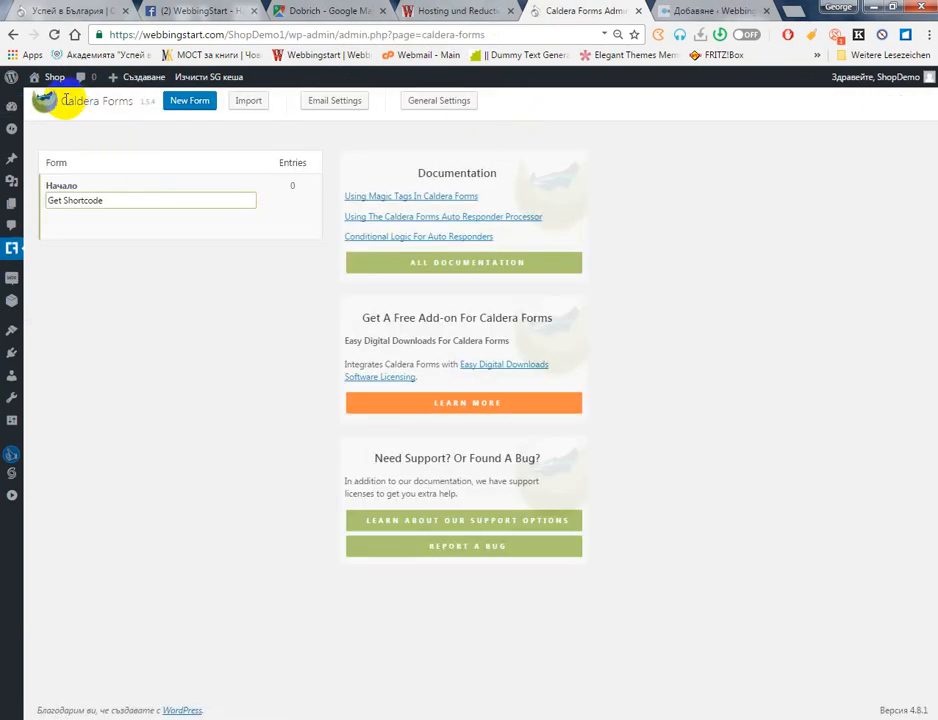
drag(62, 101, 138, 101)
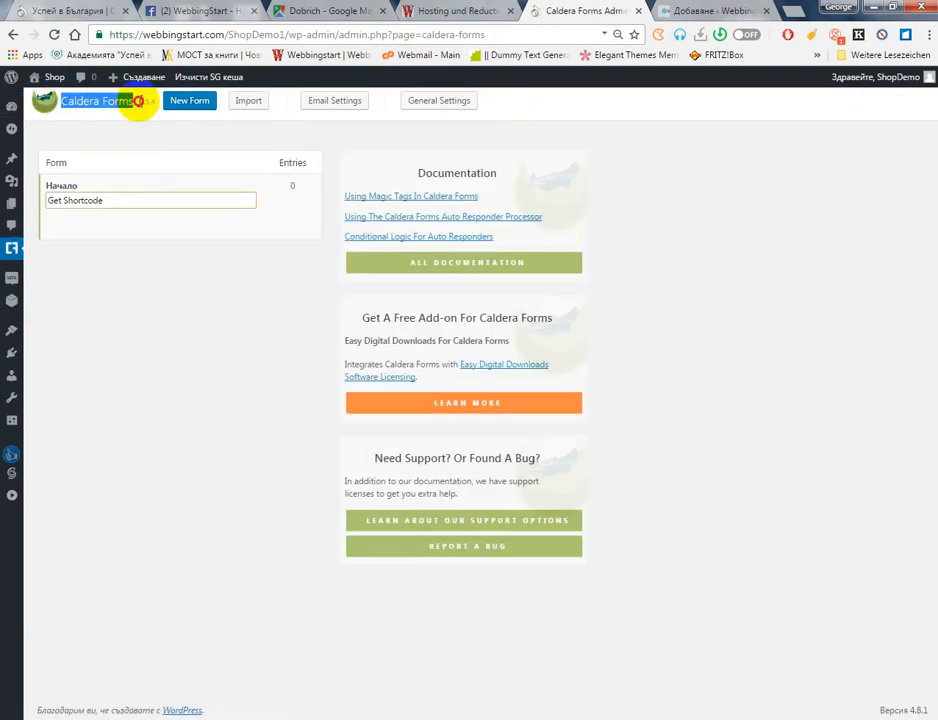
Copy the Caldera Forms plugin name and switch back to the School site's page for adding plugins
right_click(127, 103)
click(142, 115)
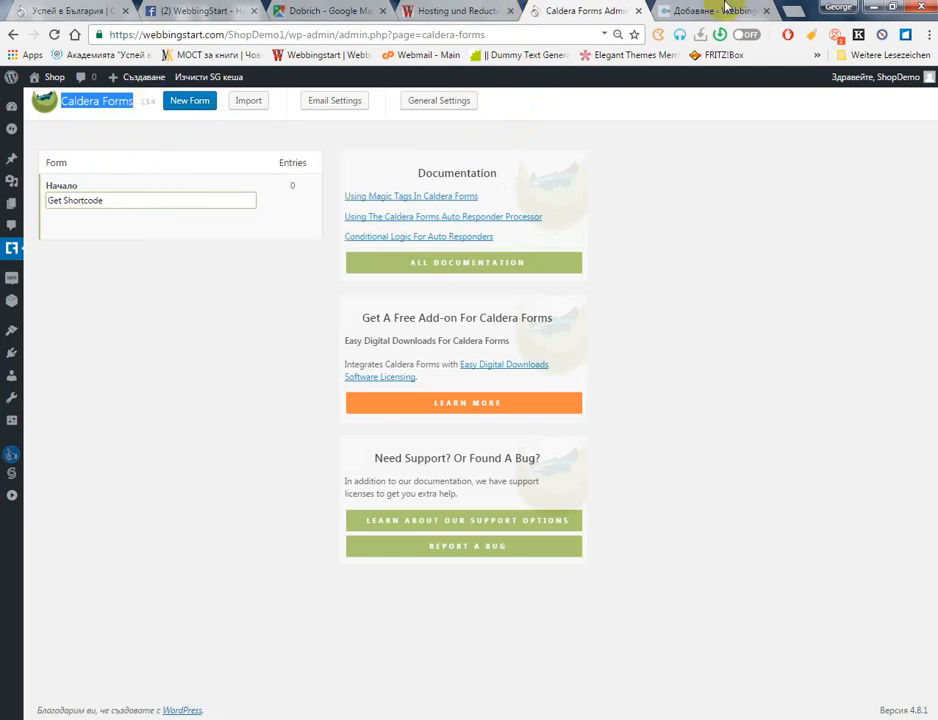
click(727, 8)
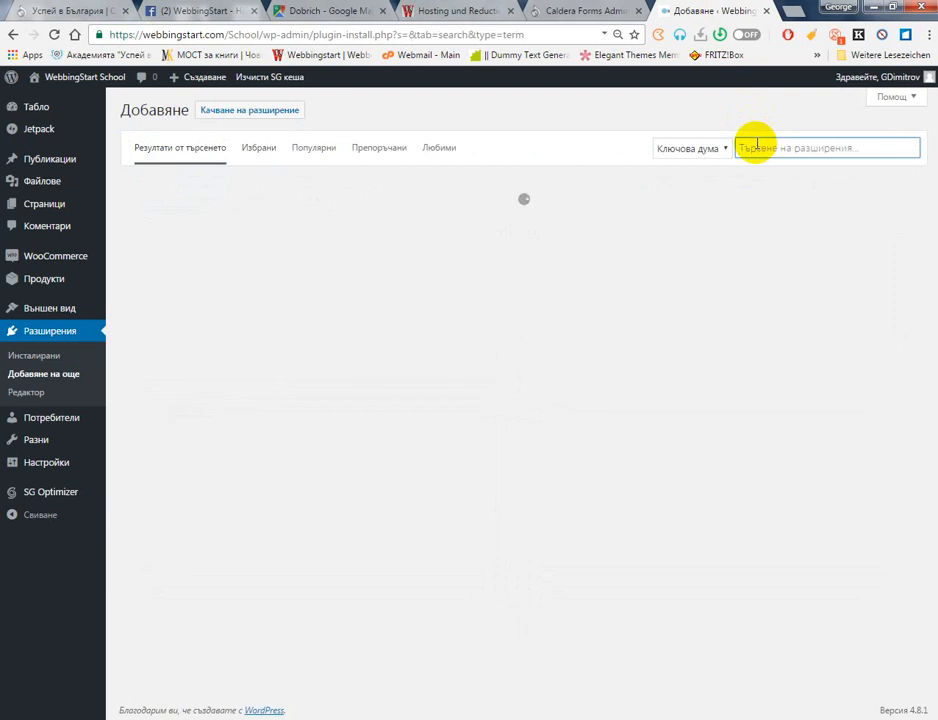
Search the plugins for "facebook", and install and activate Easy Facebook Like Box
text(facebook)
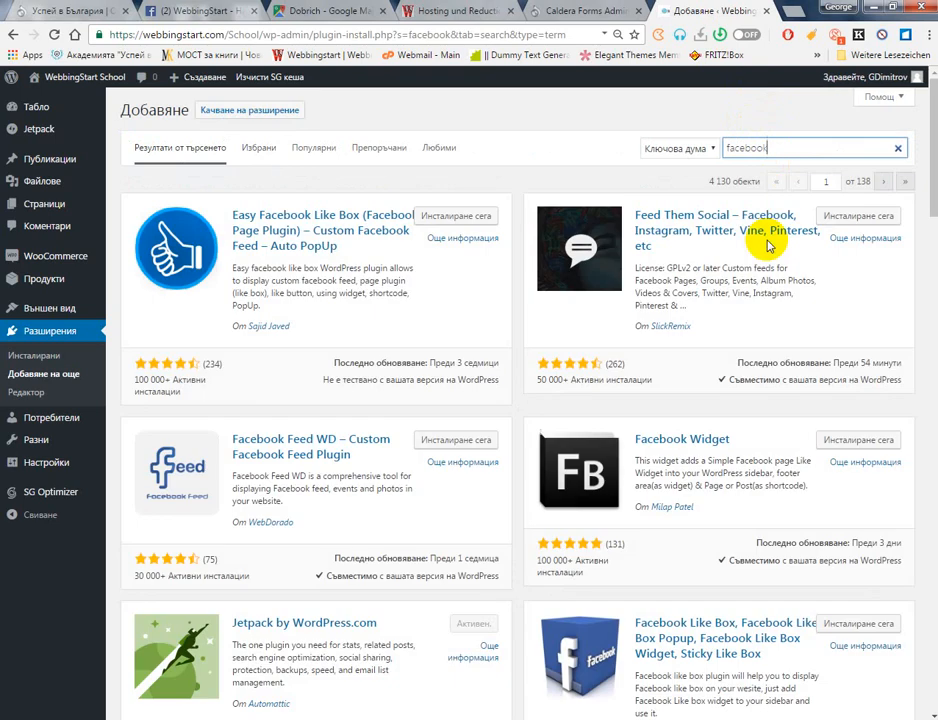
click(430, 216)
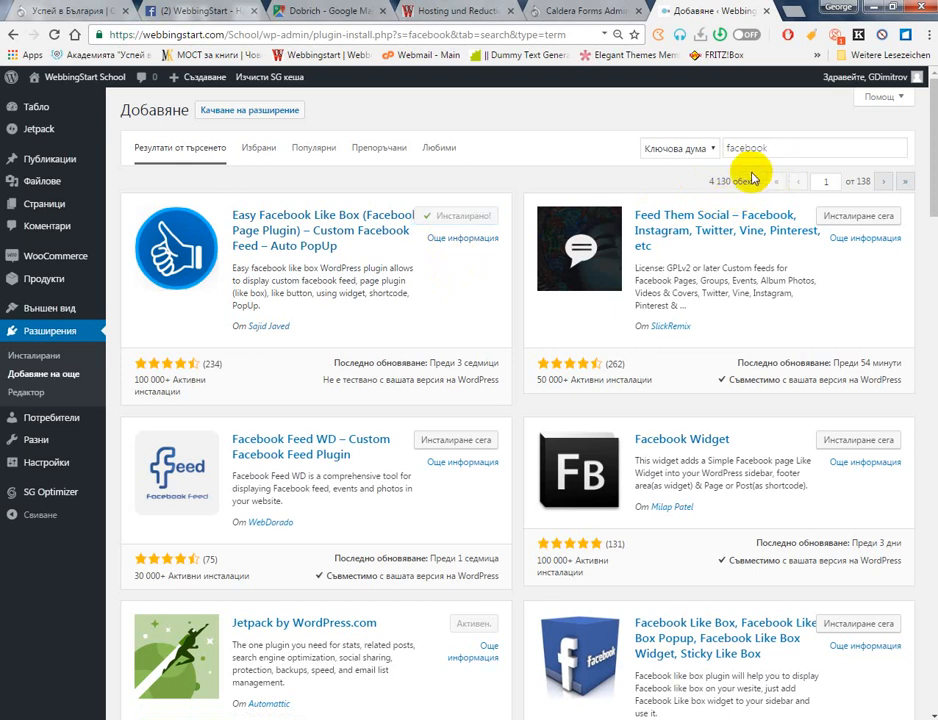
click(489, 217)
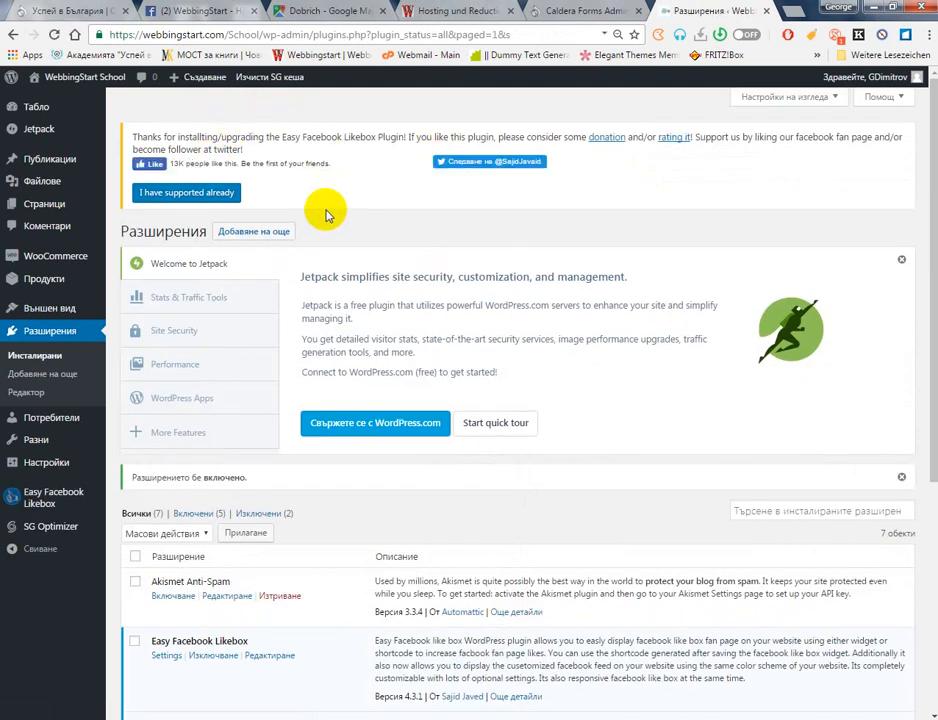
Dismiss the Easy Facebook Likebox support notice as already supported and view the plugin's Support and Updates page
scroll(308, 193, down, 1)
scroll(325, 199, up, 1)
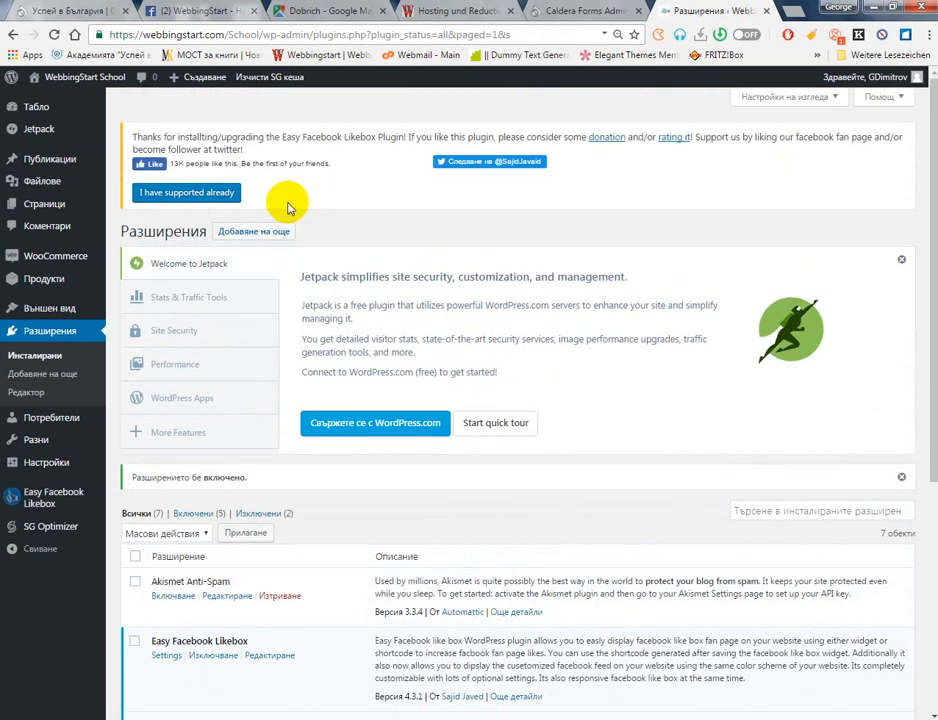
click(226, 199)
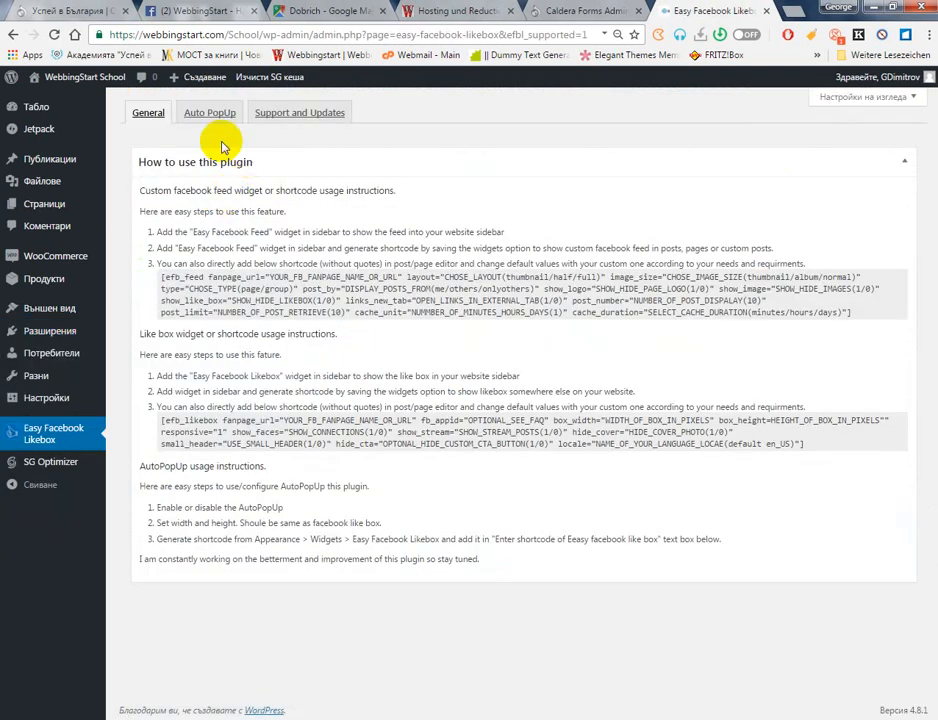
click(264, 119)
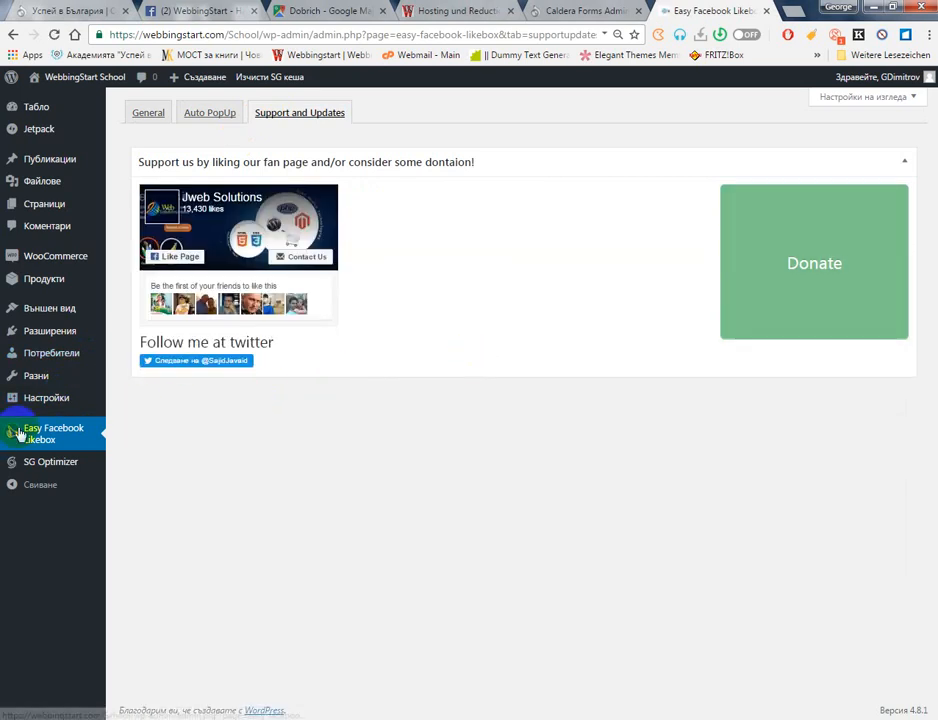
Go to the installed plugins and open the page for adding another one
mouse_move(71, 329)
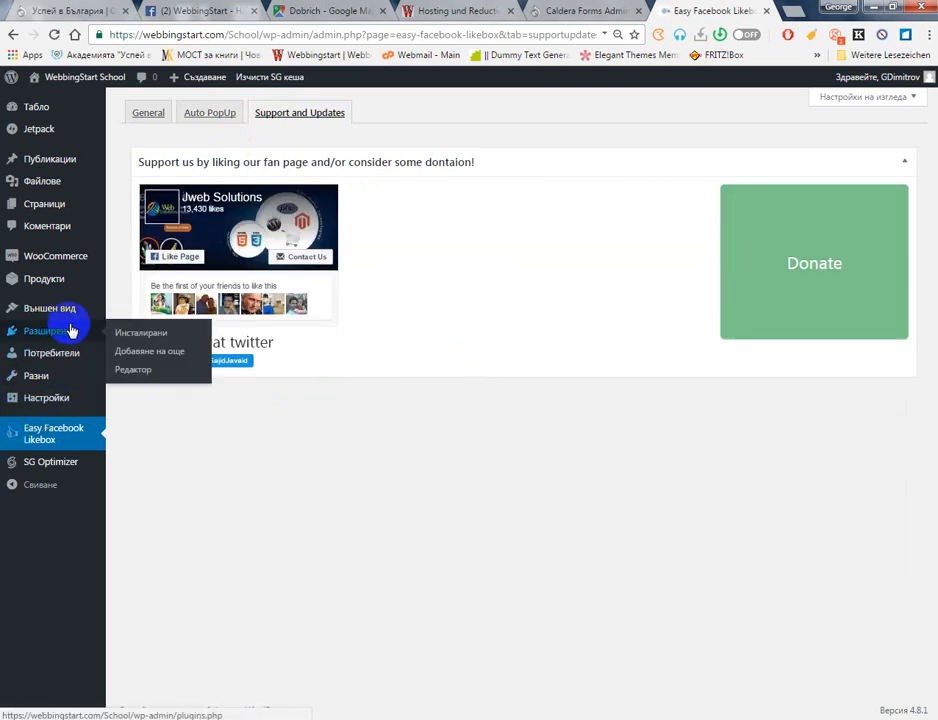
click(131, 341)
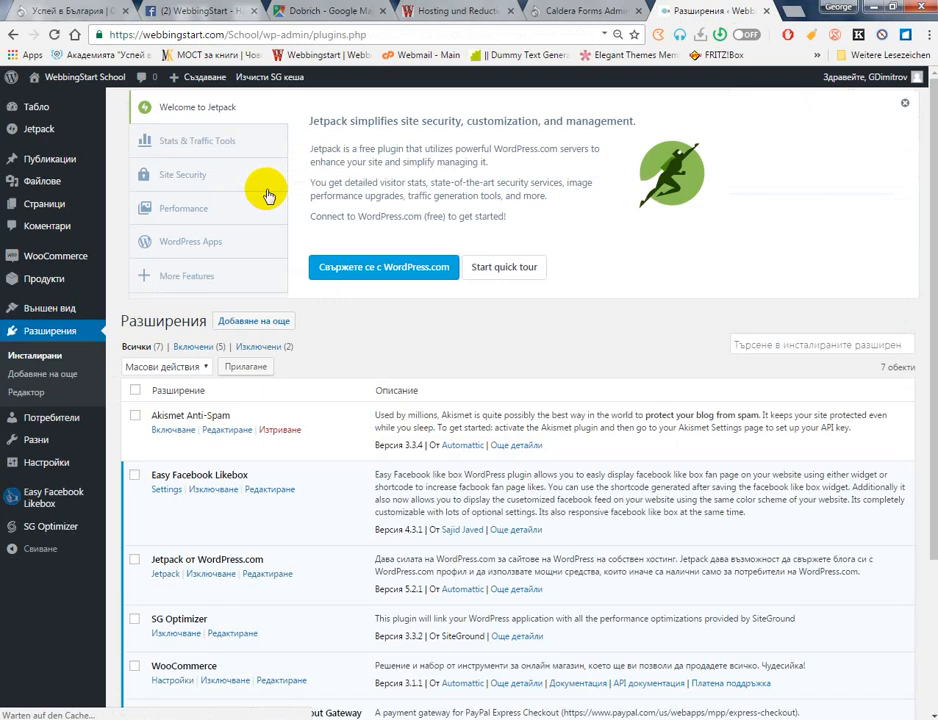
click(256, 114)
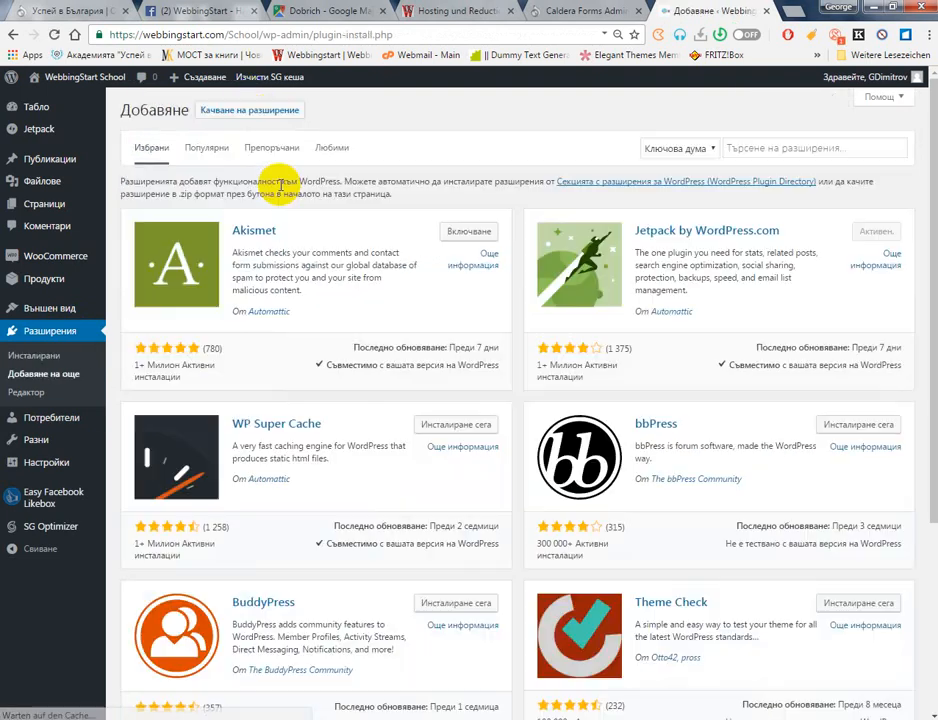
Search the plugins for "Caldera Forms", and install and activate Caldera Forms – More Than Contact Forms
click(743, 148)
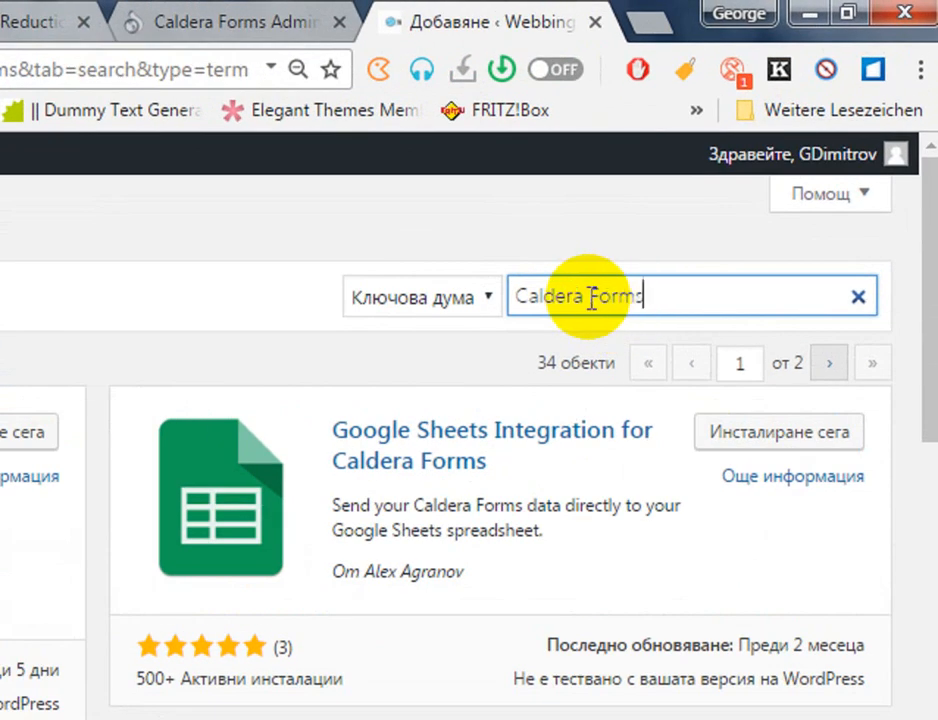
drag(503, 295, 657, 291)
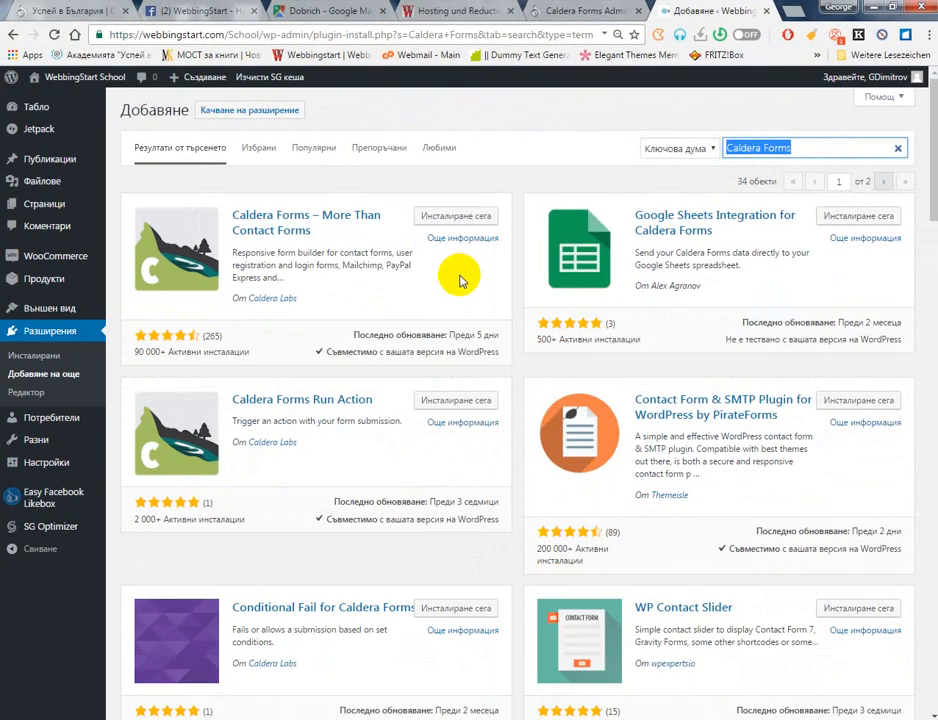
click(97, 432)
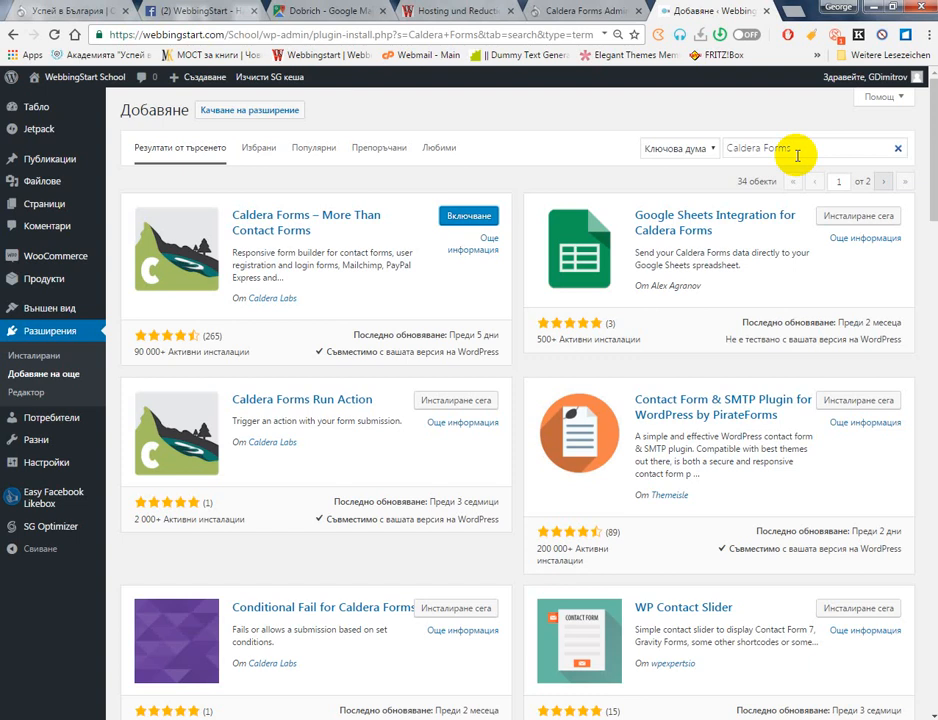
click(470, 216)
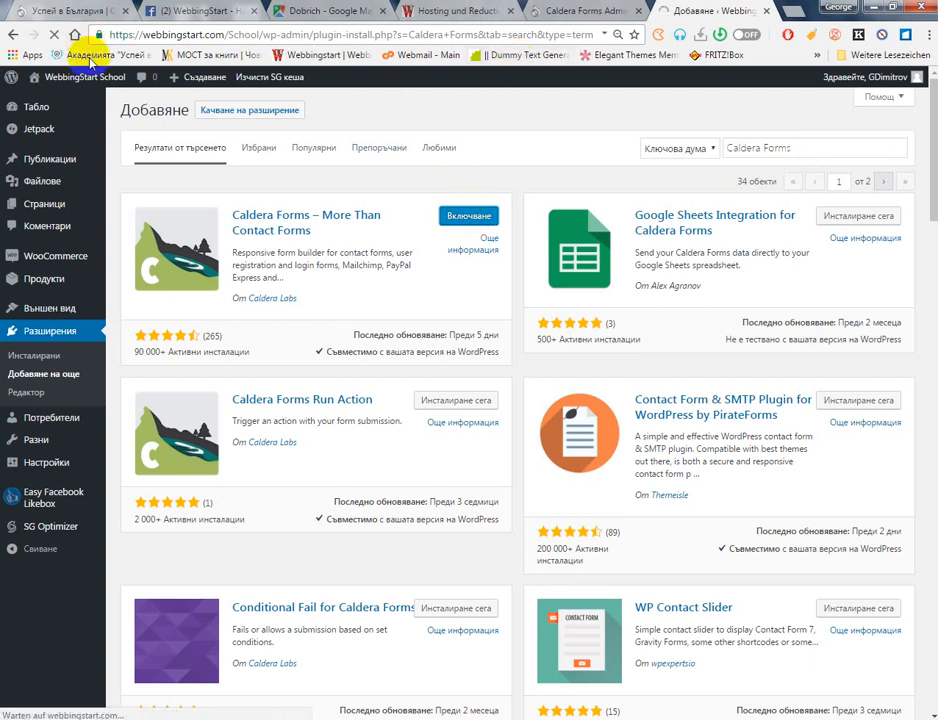
View the School site in a separate tab, checking its contact page and the home page down to the footer
mouse_move(110, 77)
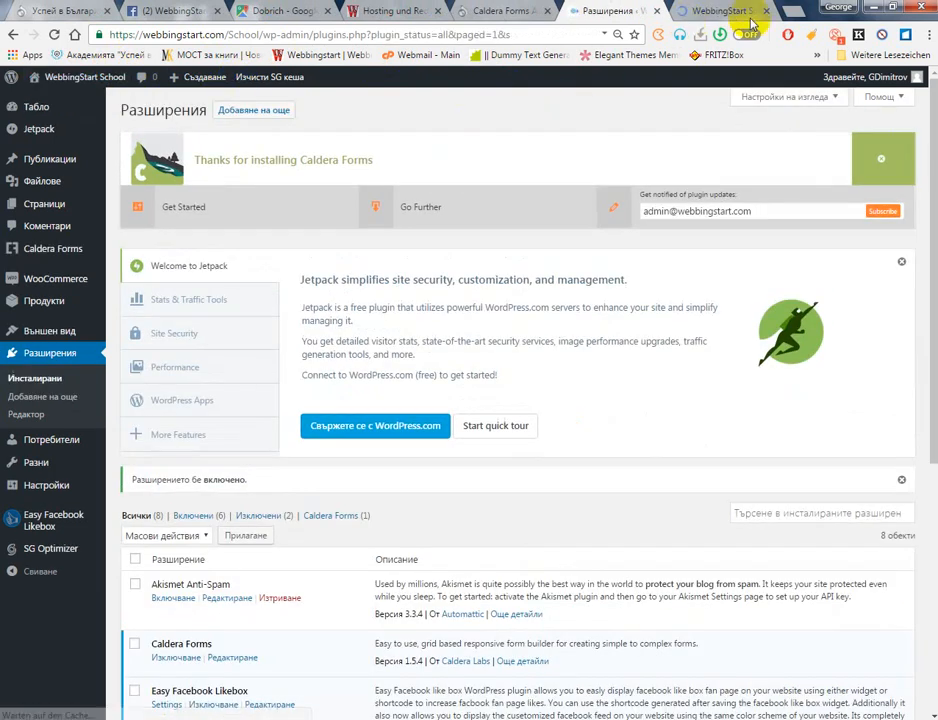
click(733, 13)
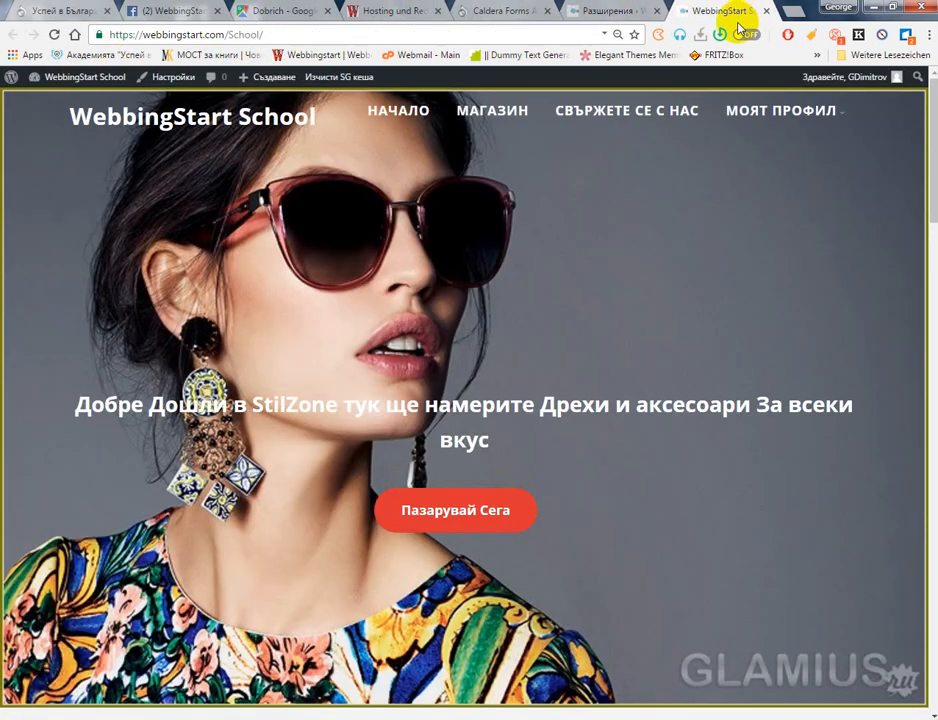
click(624, 123)
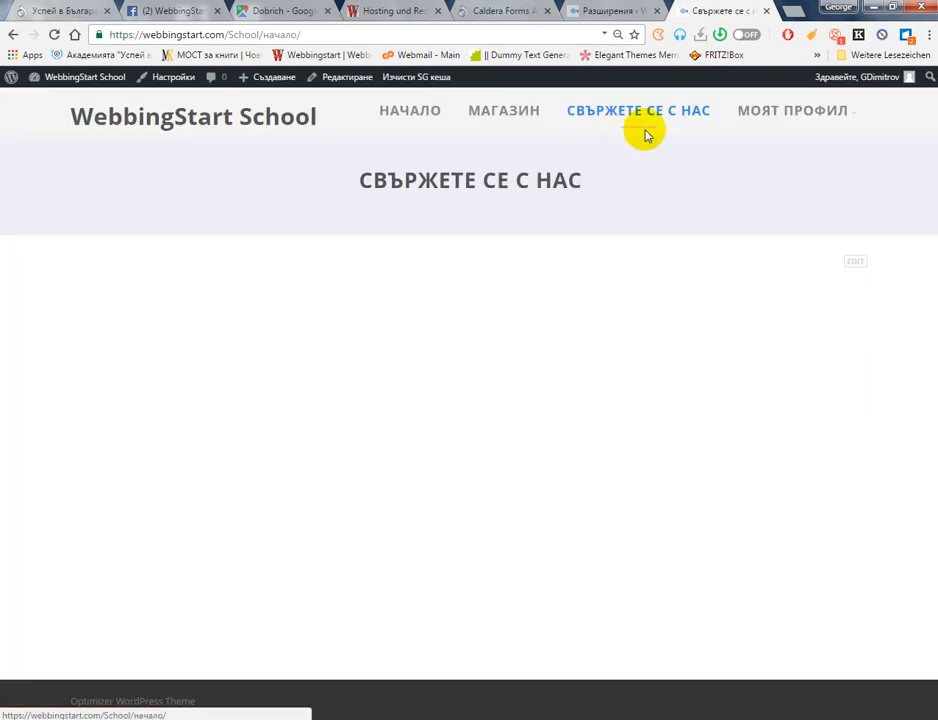
click(232, 120)
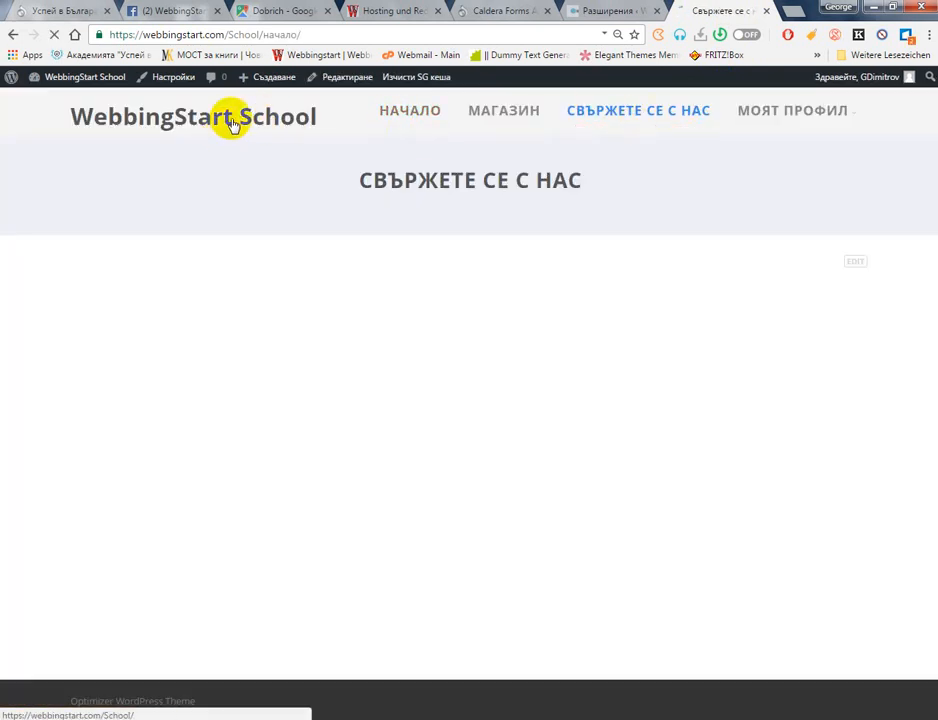
scroll(494, 341, down, 10)
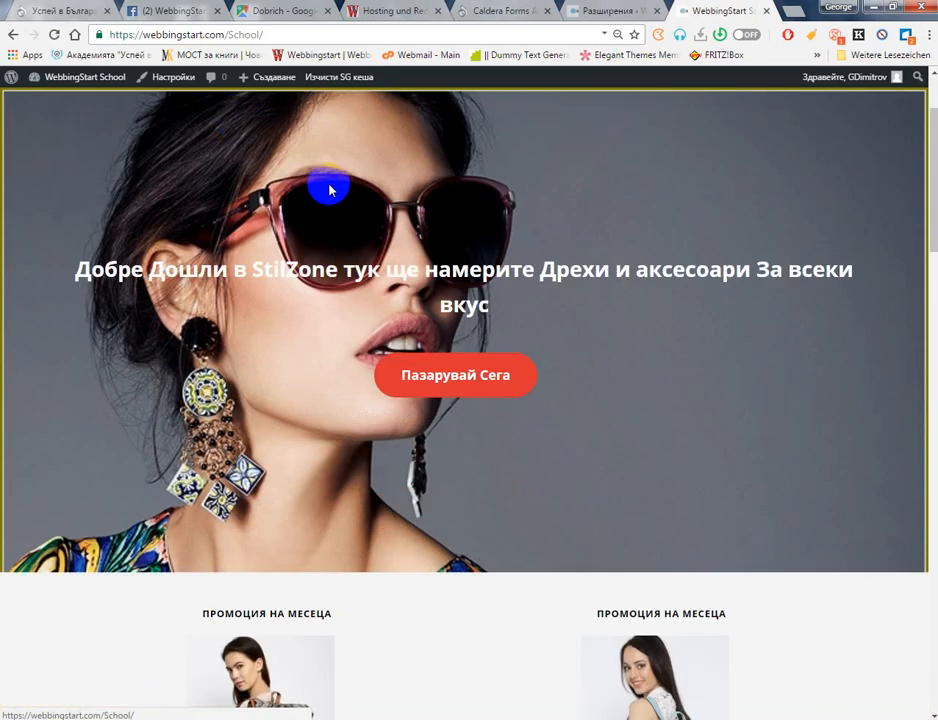
scroll(501, 347, down, 5)
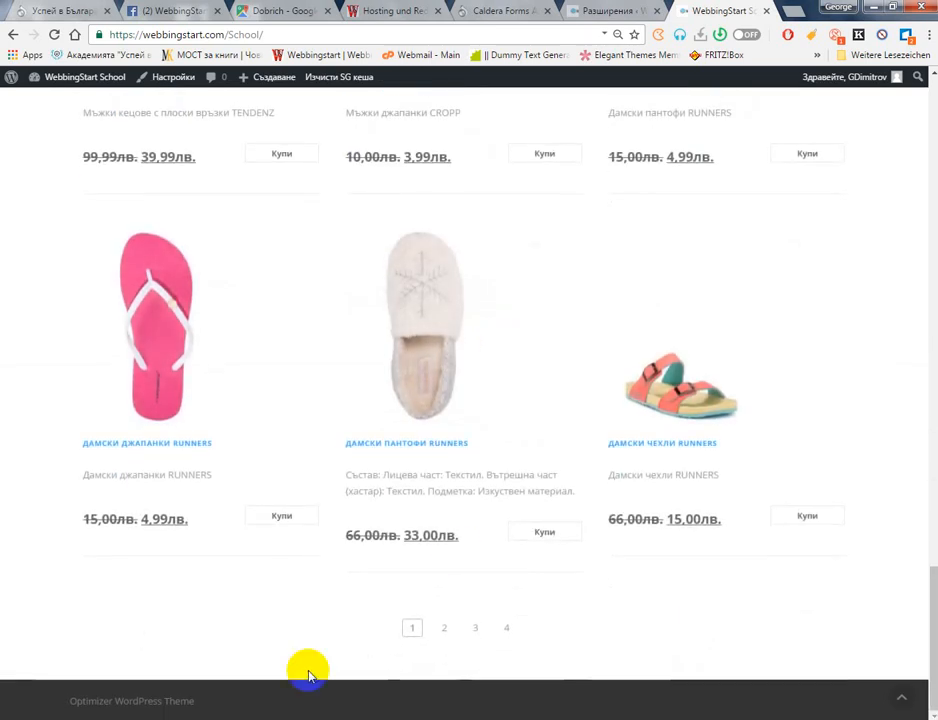
Open the School site's theme customizer and expand its Footer Widgets settings
click(606, 10)
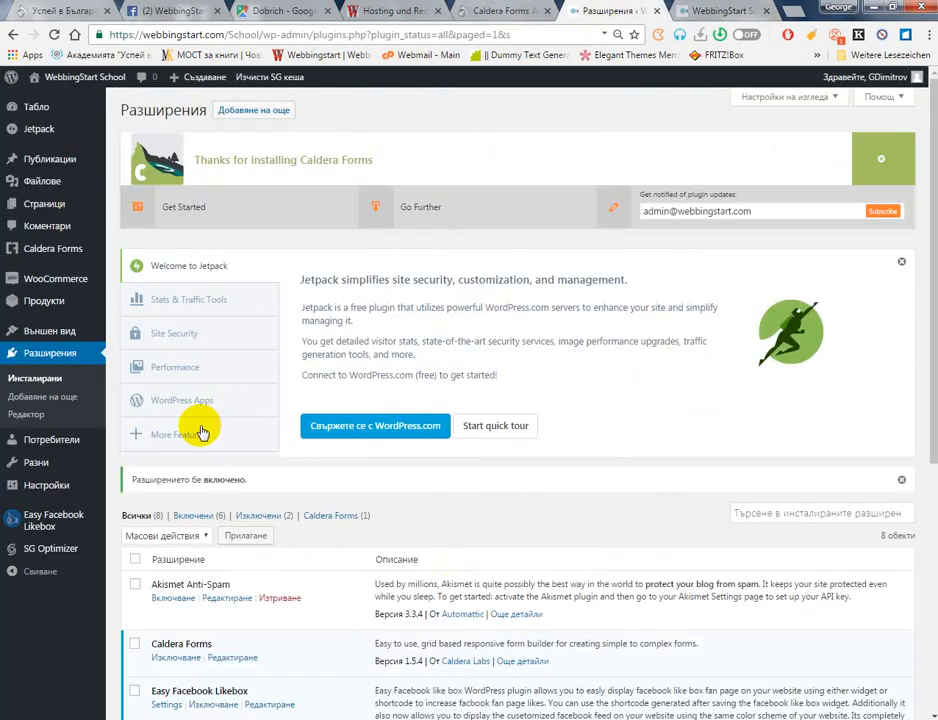
click(724, 12)
click(195, 77)
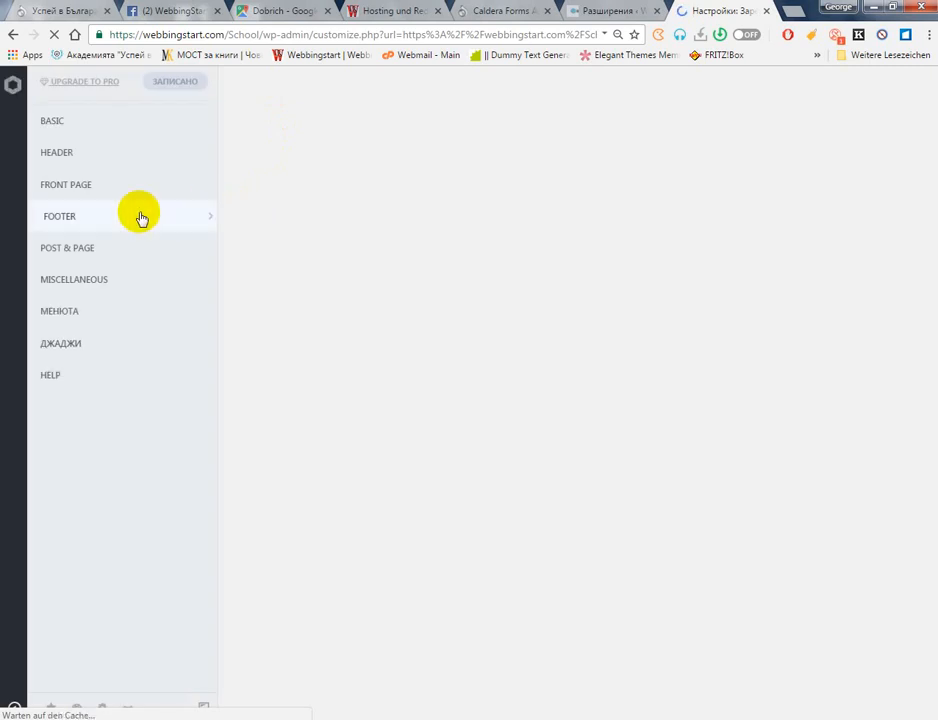
click(100, 217)
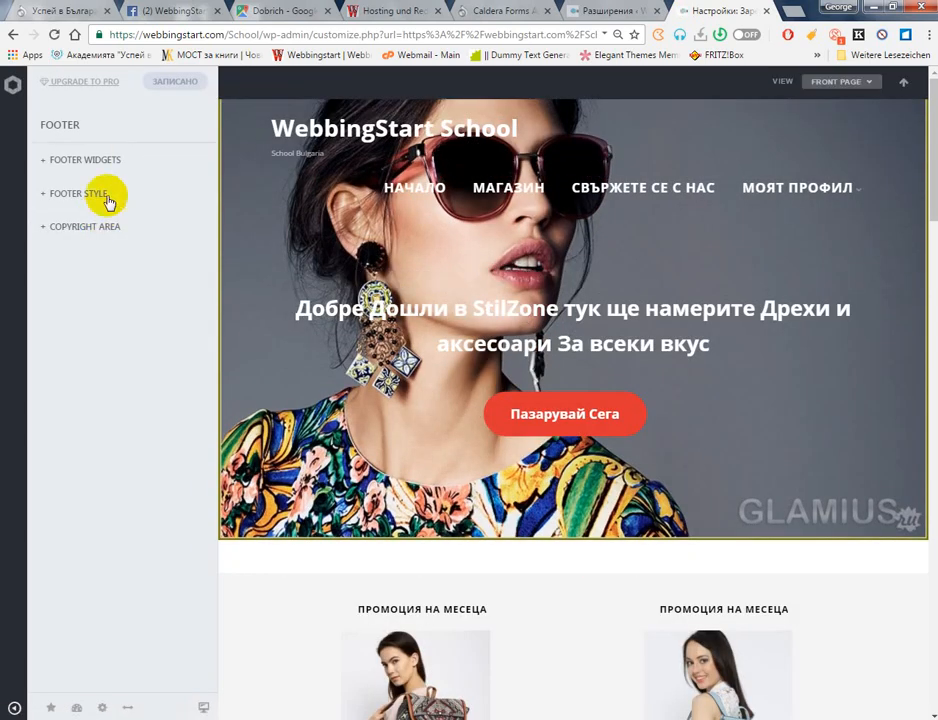
click(117, 162)
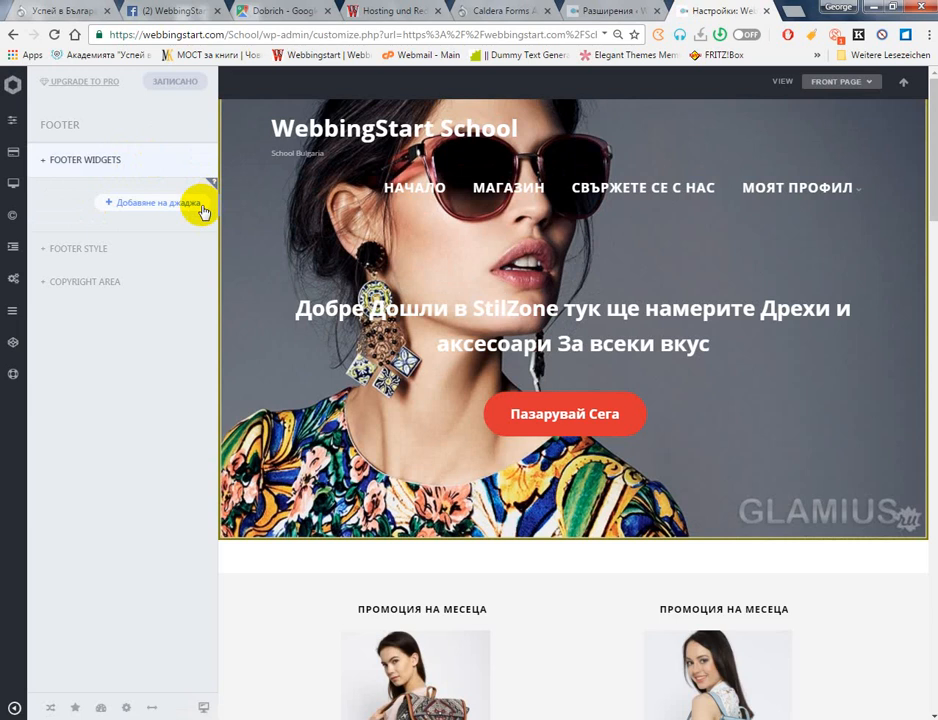
Add an Easy Facebook Likebox widget to the footer
click(125, 208)
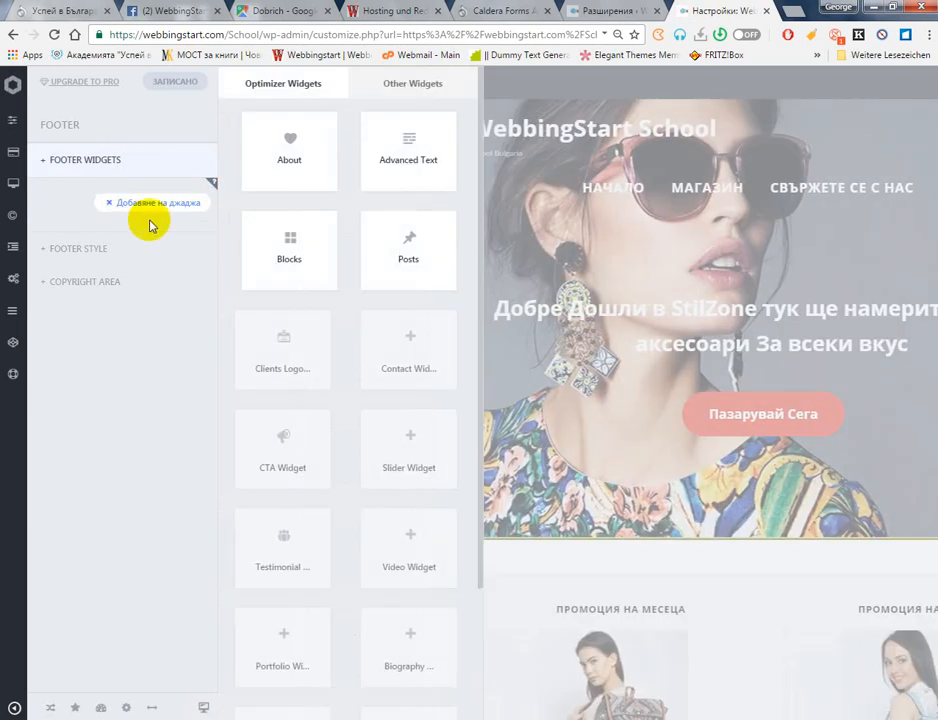
click(429, 83)
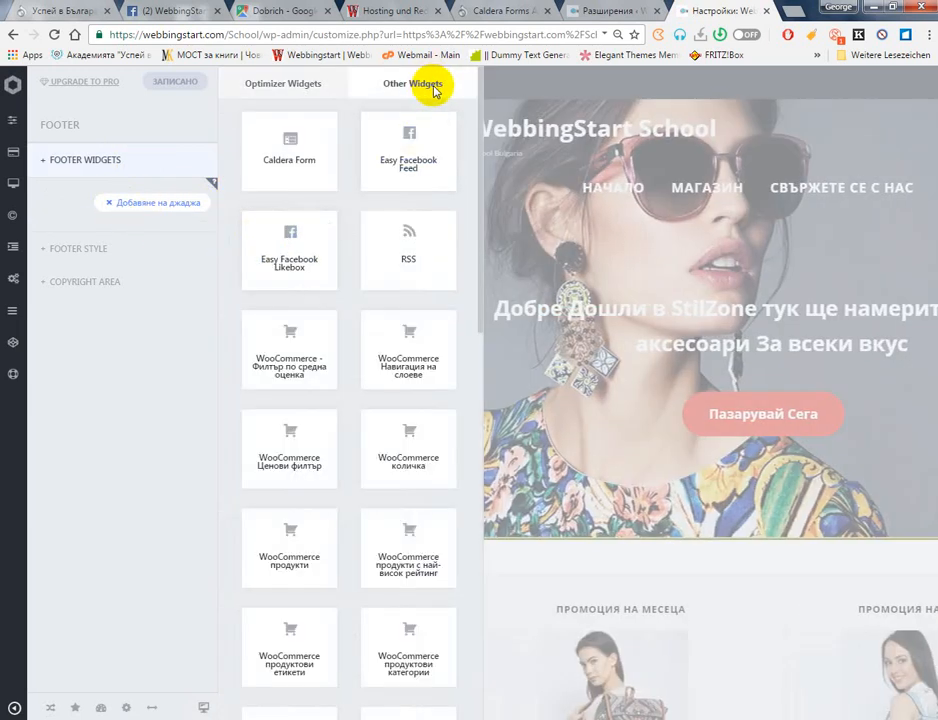
click(330, 240)
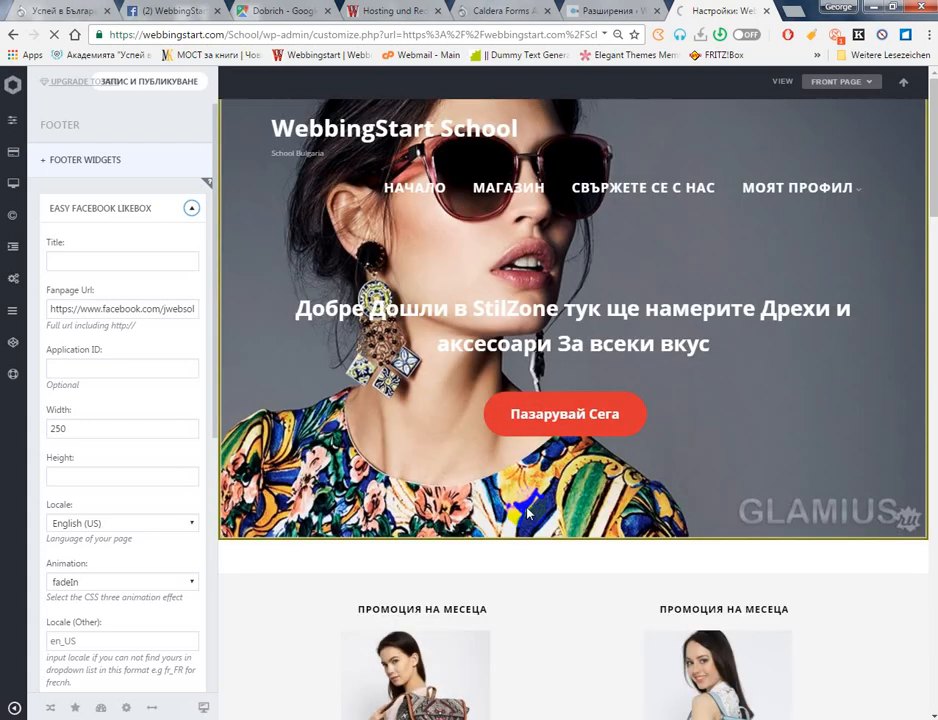
scroll(530, 510, down, 5)
scroll(632, 485, down, 1)
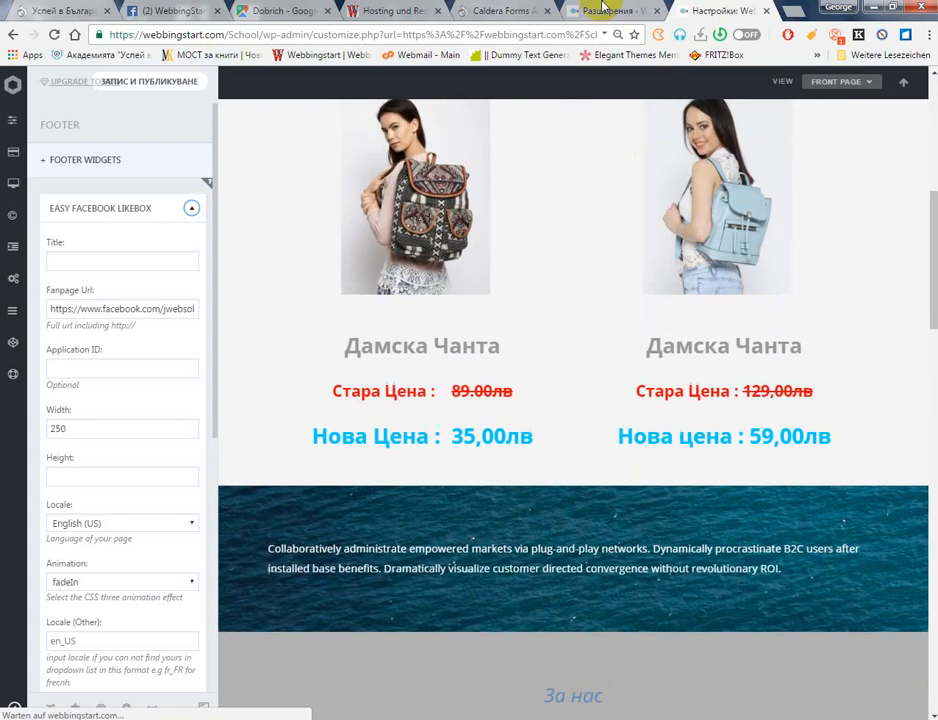
click(160, 10)
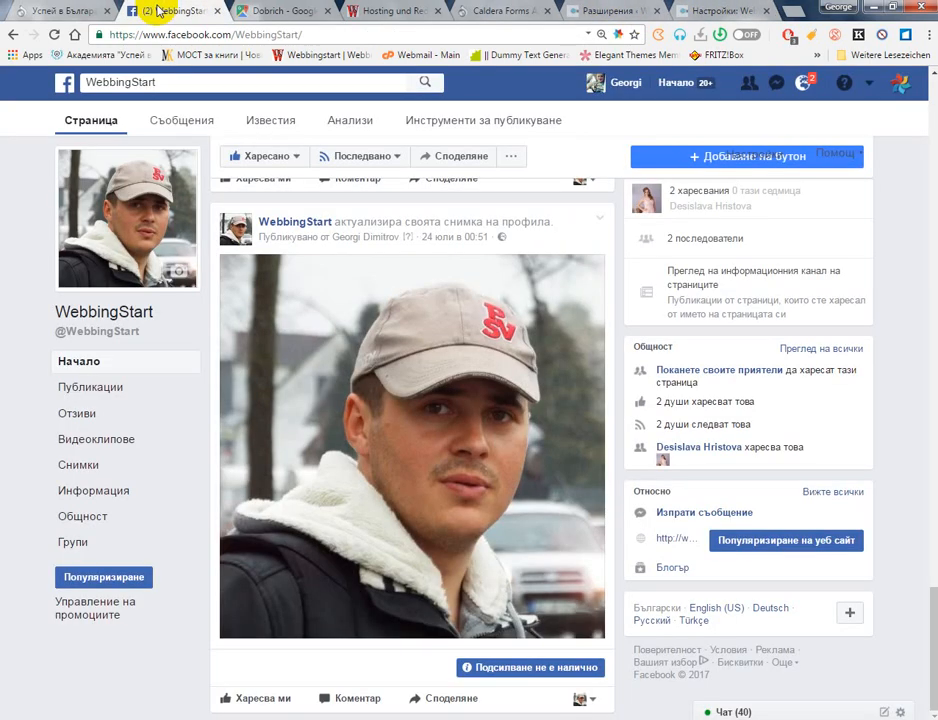
right_click(242, 33)
key(ctrl+c)
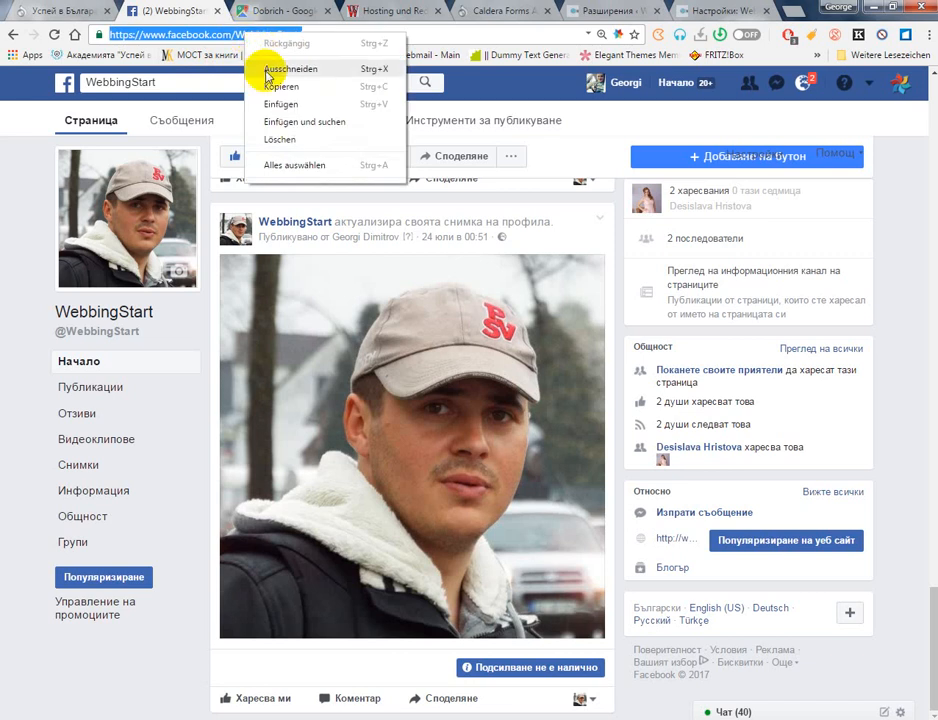
click(260, 84)
click(712, 11)
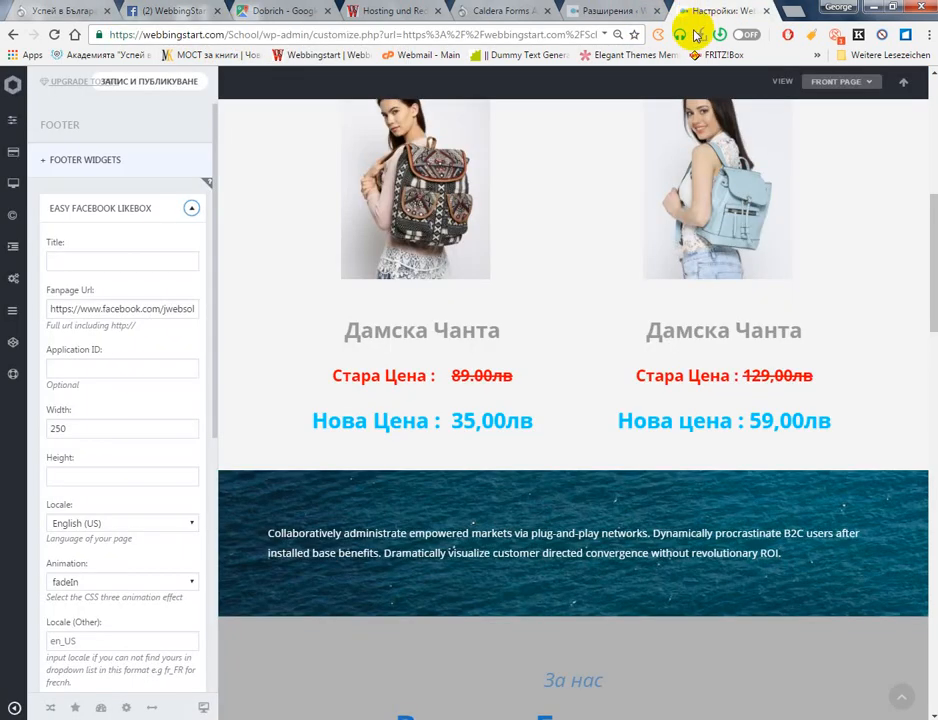
double_click(122, 309)
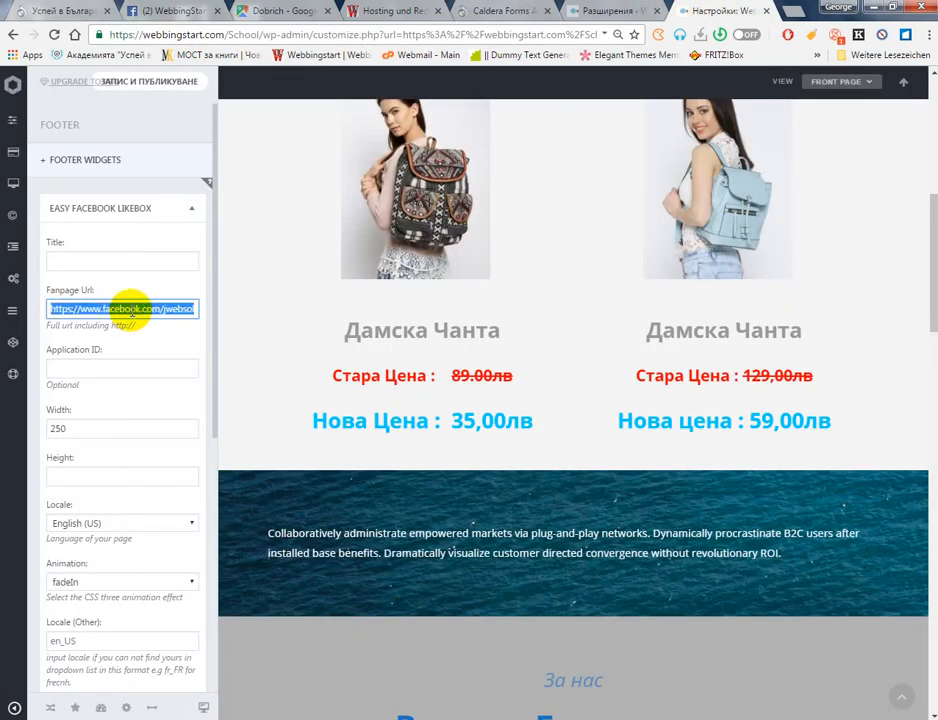
key(ctrl+v)
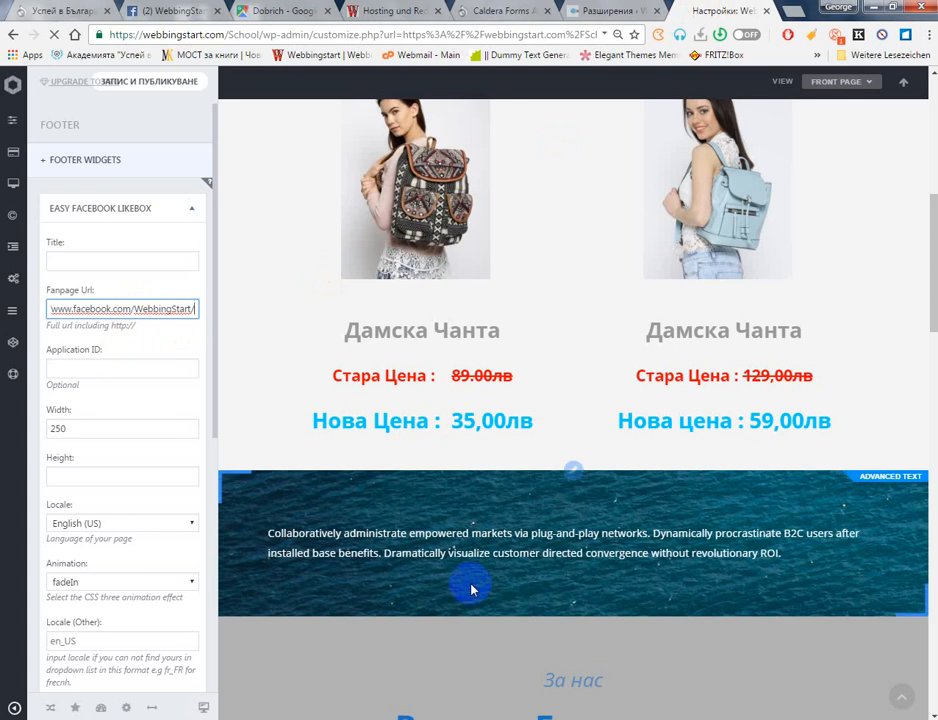
scroll(469, 584, down, 3)
scroll(469, 584, down, 10)
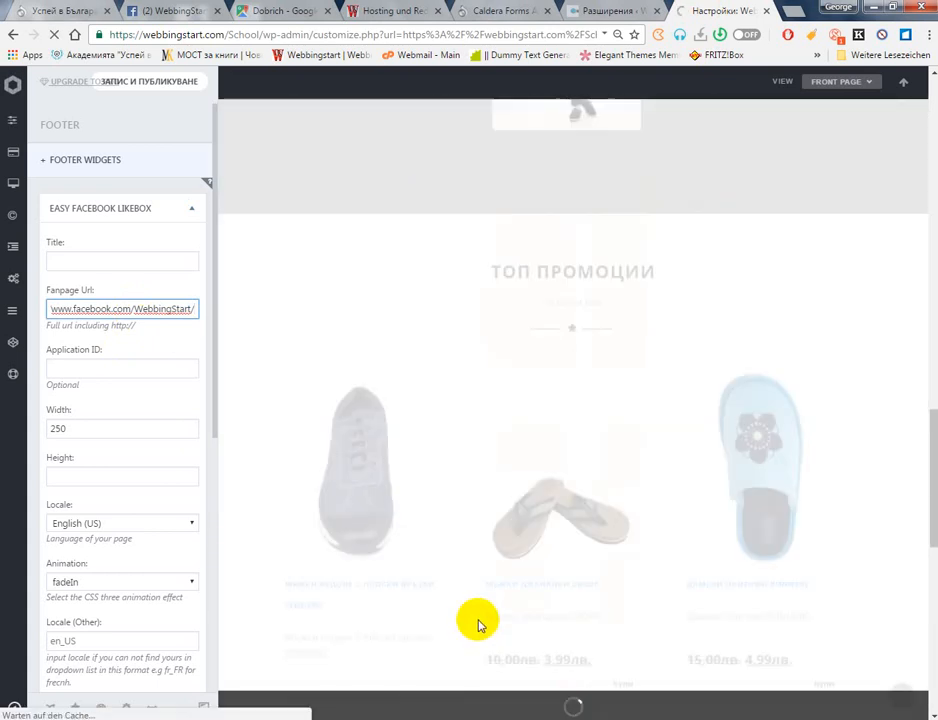
Check the Facebook Likebox in the footer preview, and save and publish the customizer changes
scroll(477, 622, down, 4)
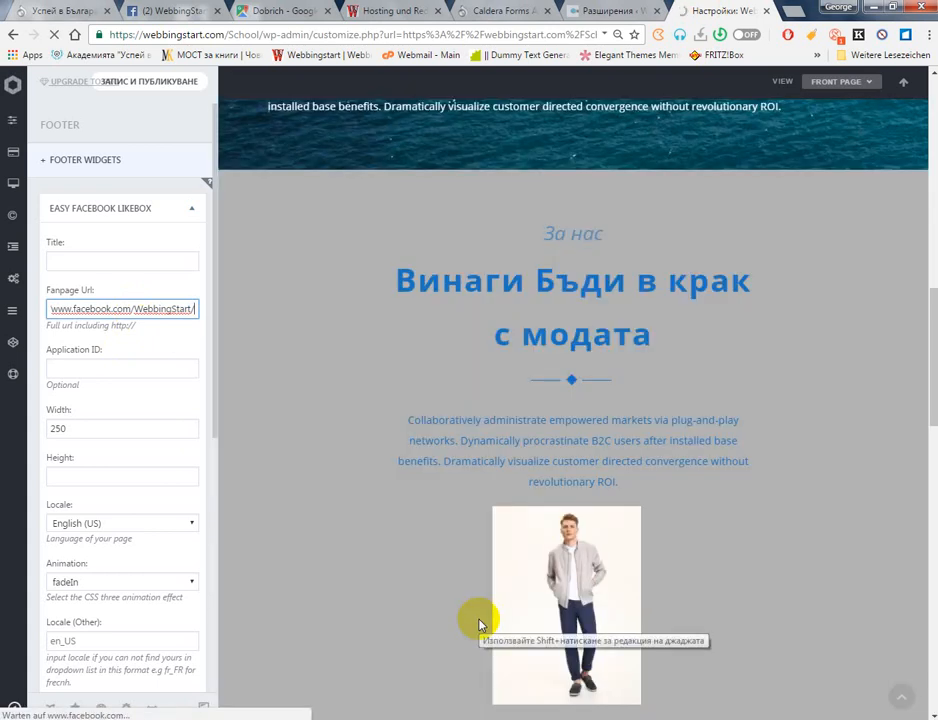
scroll(479, 620, down, 3)
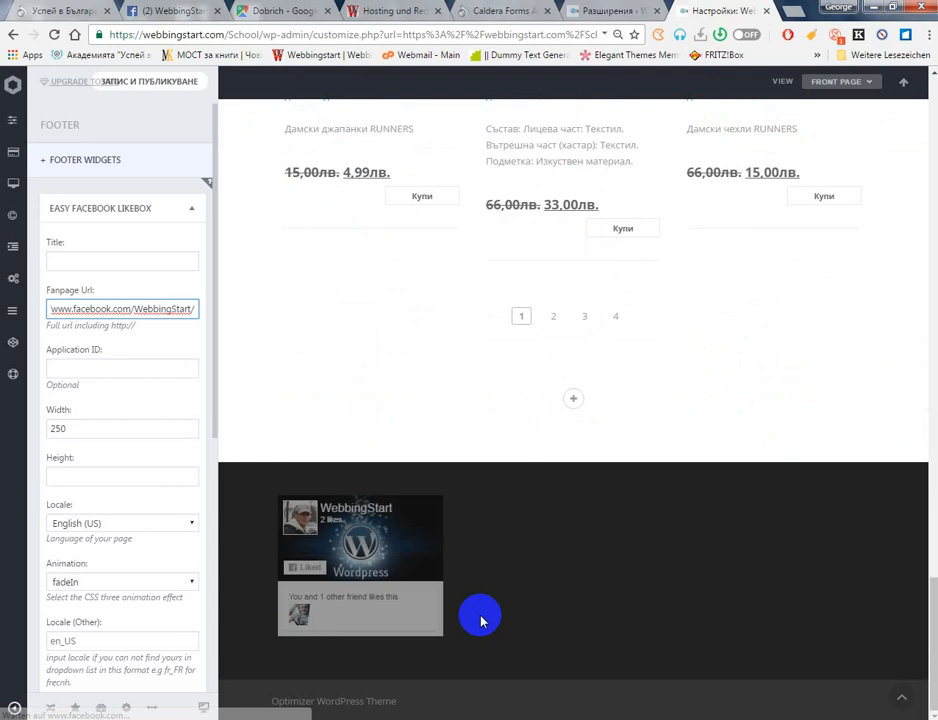
click(329, 520)
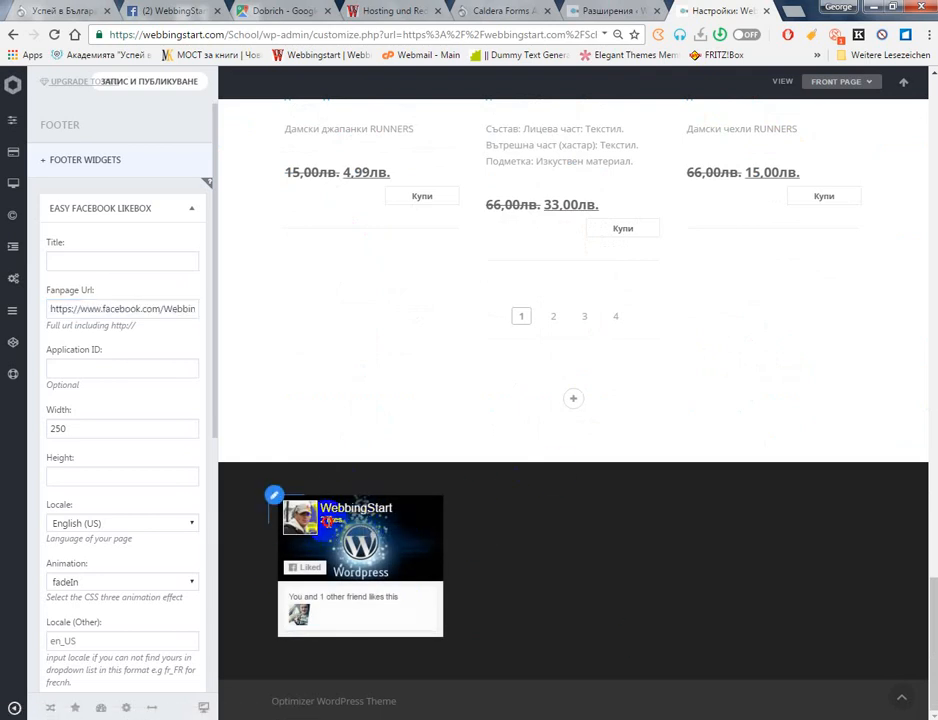
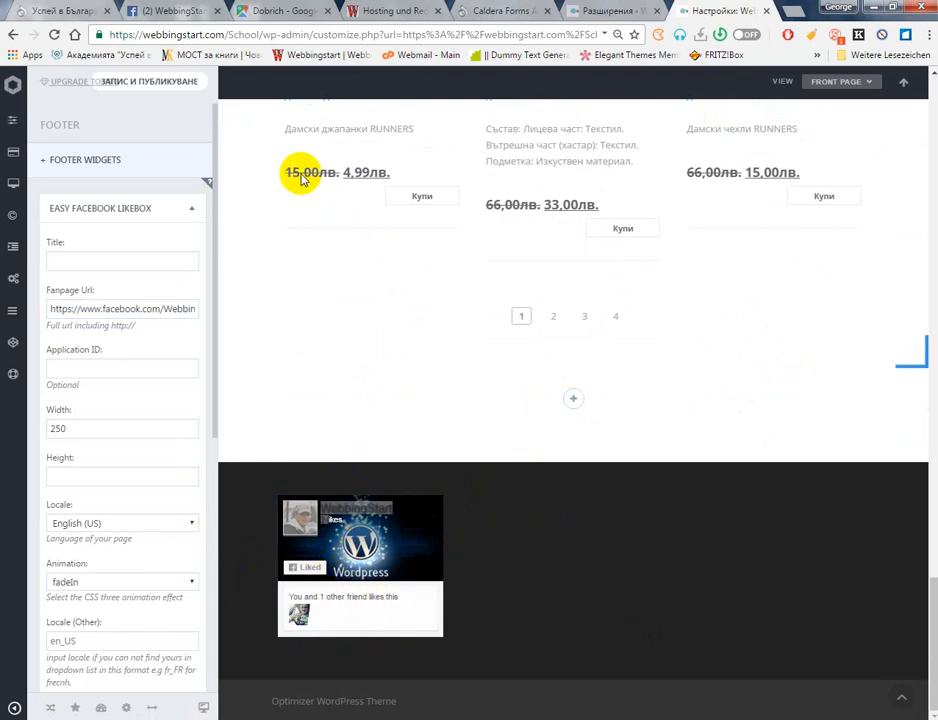
scroll(230, 496, up, 7)
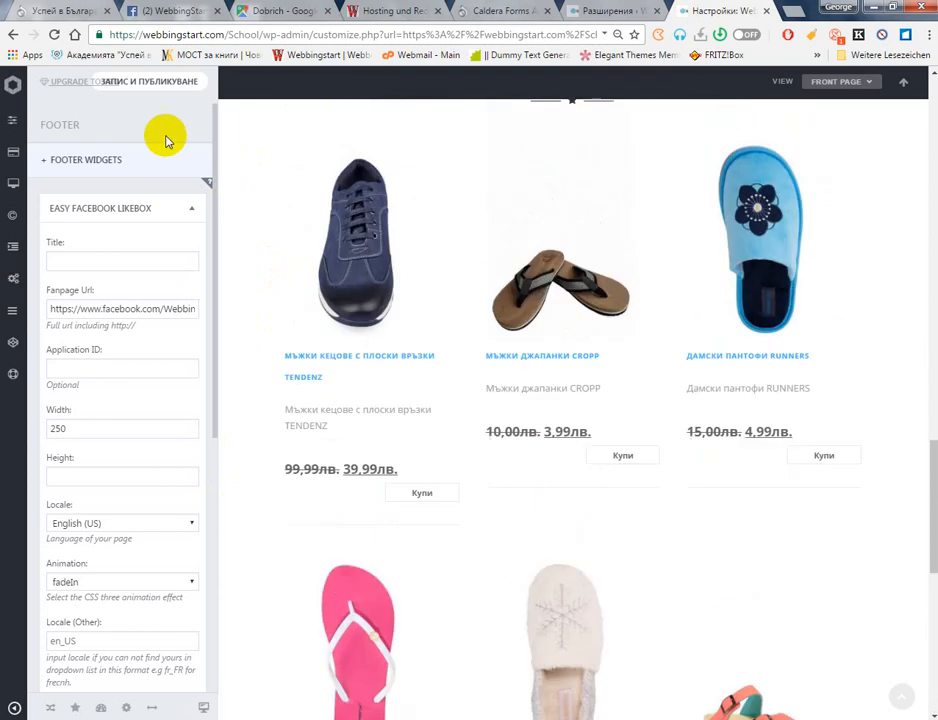
click(152, 160)
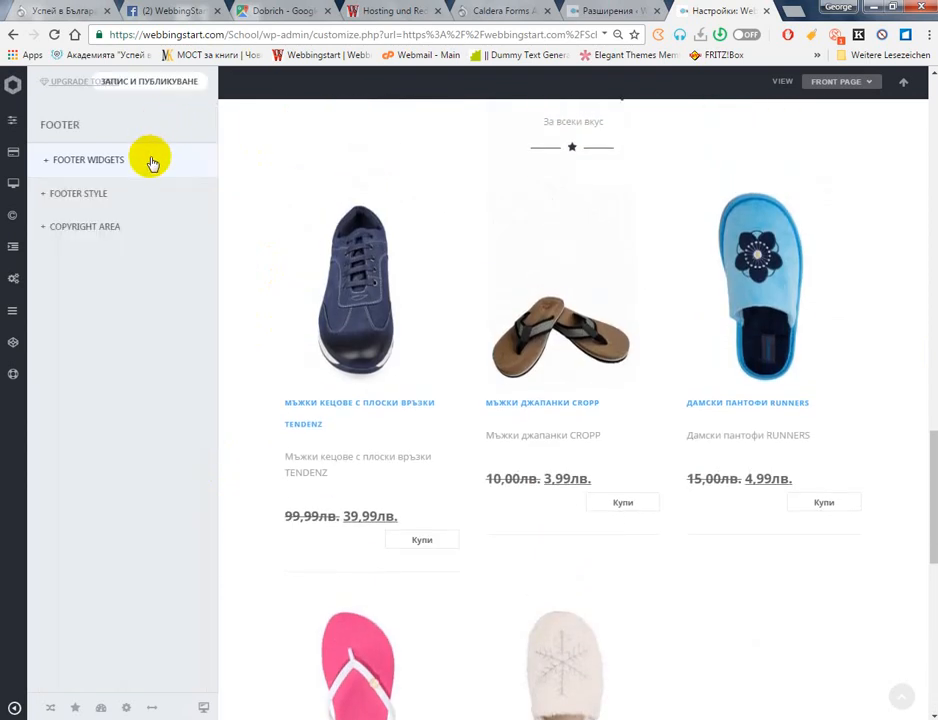
click(167, 84)
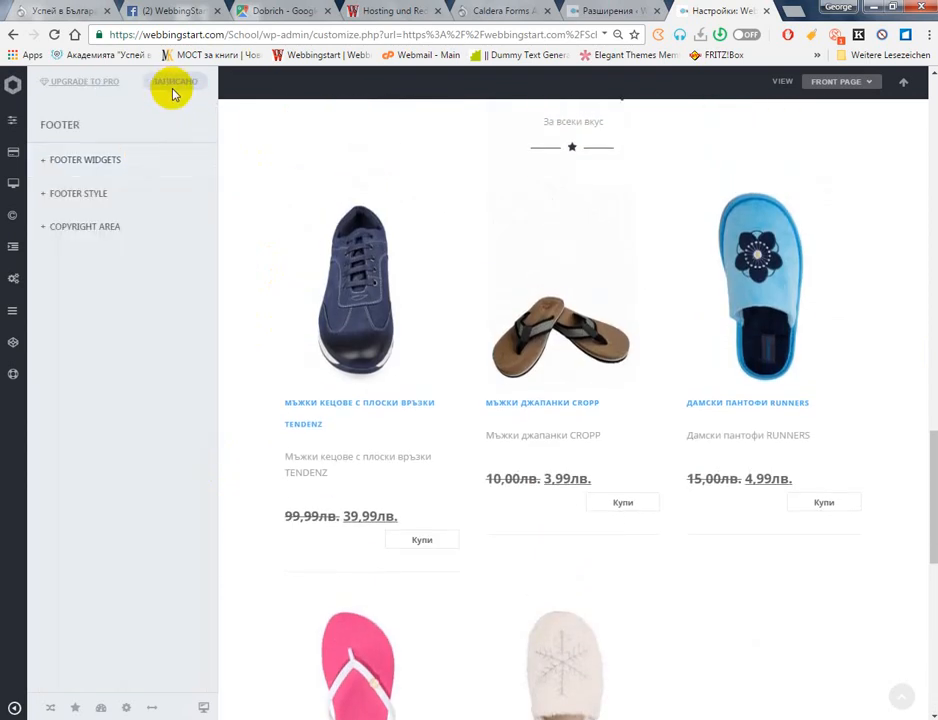
Add a Text (Текст) widget to the footer below the Easy Facebook Likebox and start editing its content
click(155, 160)
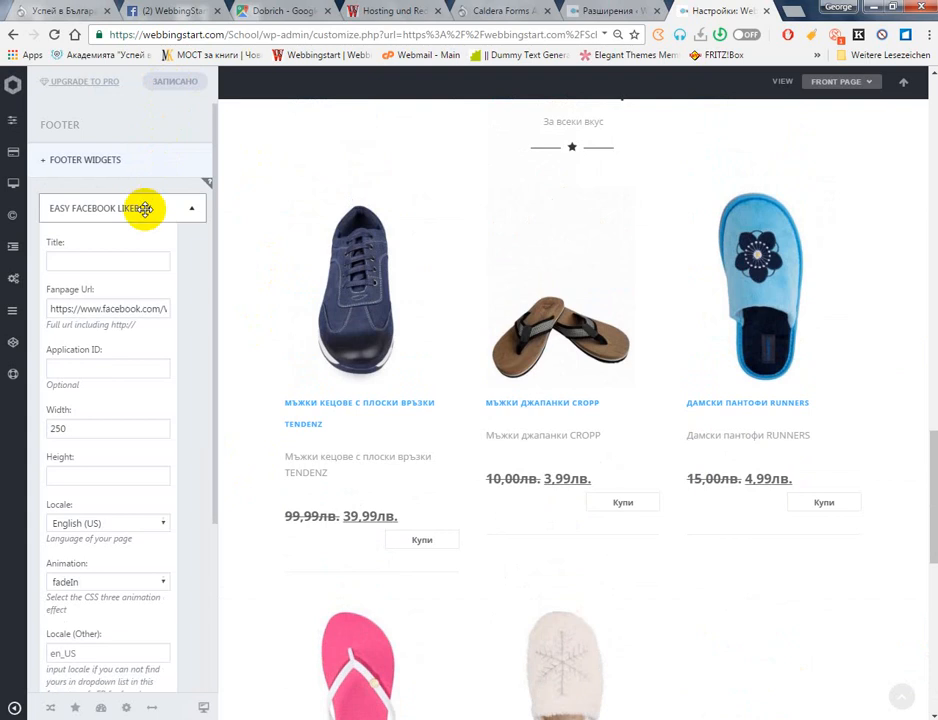
click(145, 208)
click(150, 242)
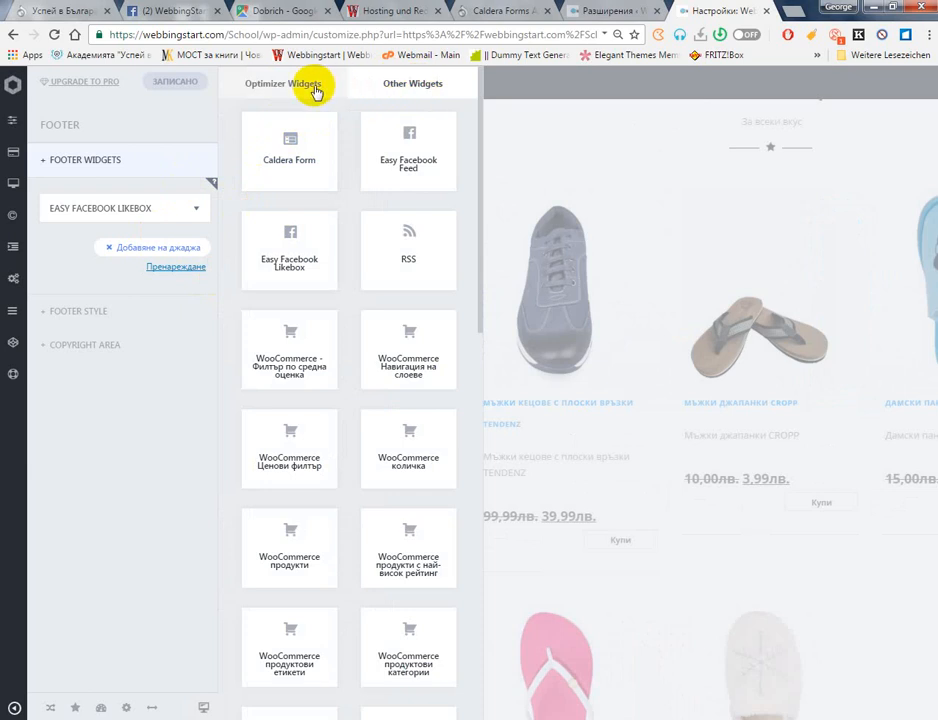
scroll(268, 193, down, 10)
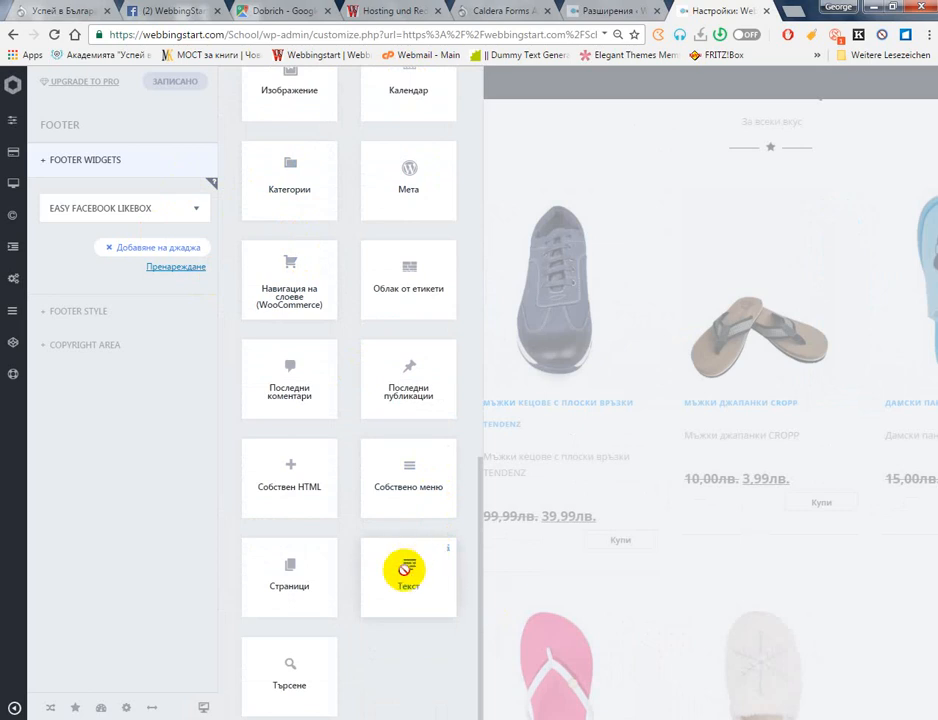
click(408, 570)
click(98, 428)
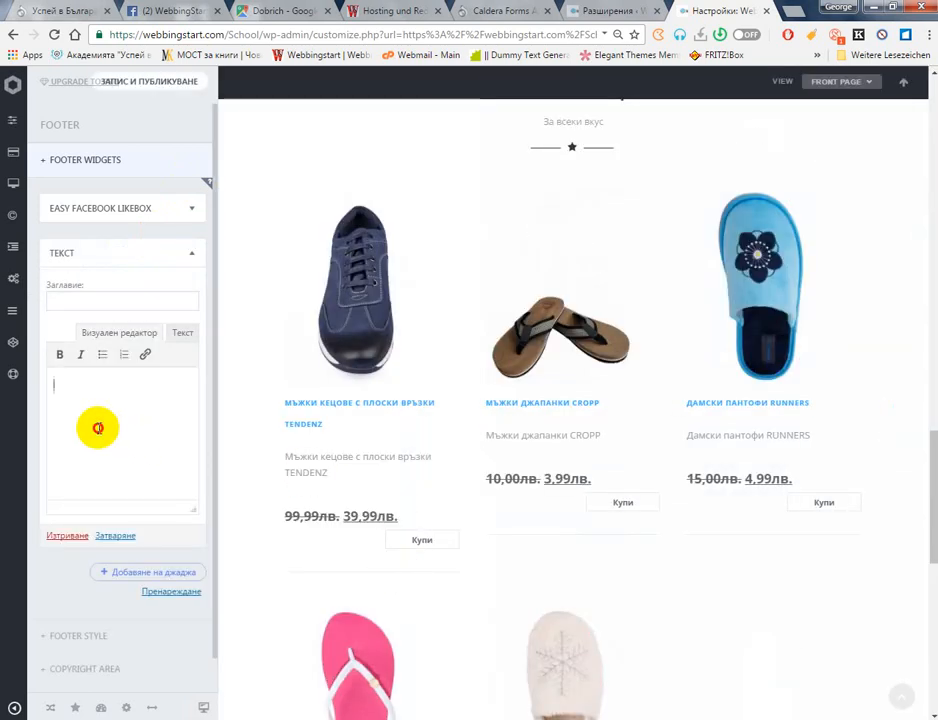
Switch to Google Maps and search for варна in place of dobrich
click(246, 17)
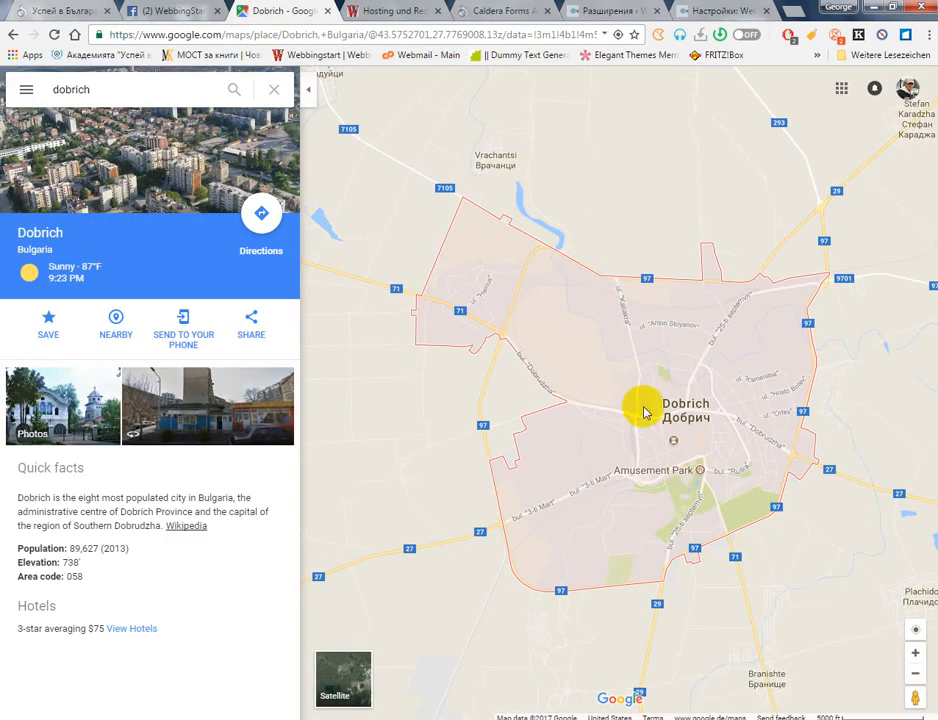
click(135, 86)
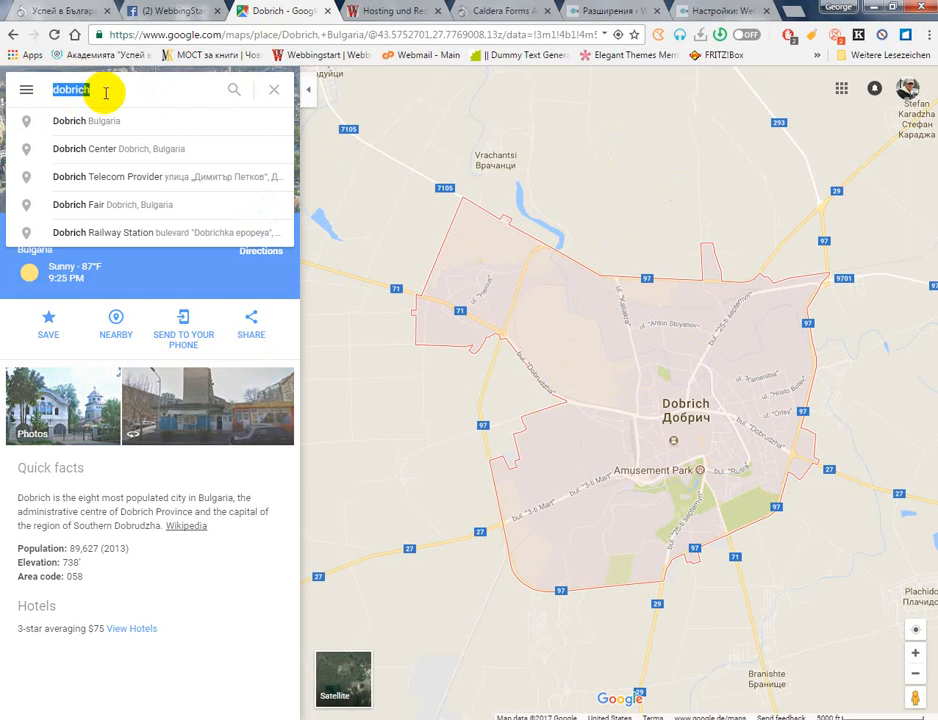
text(W)
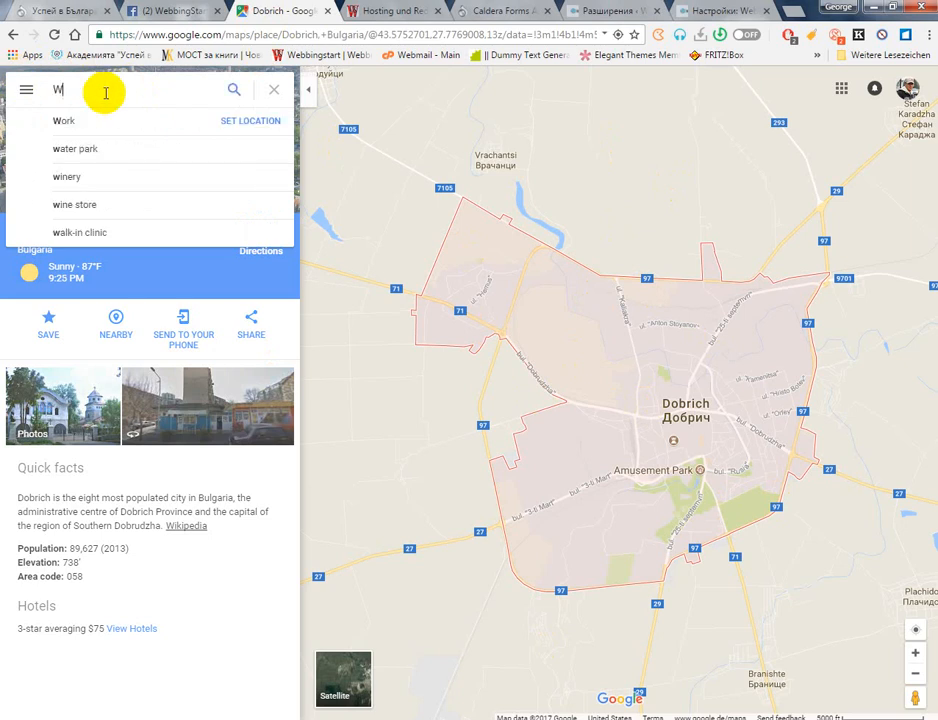
key(BackSpace)
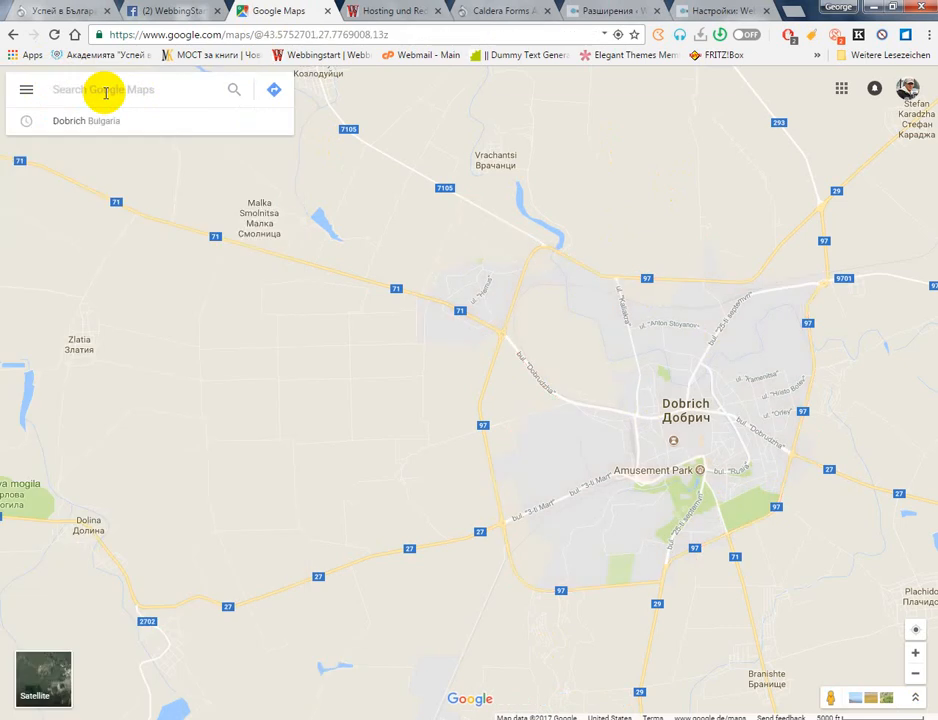
text(вар)
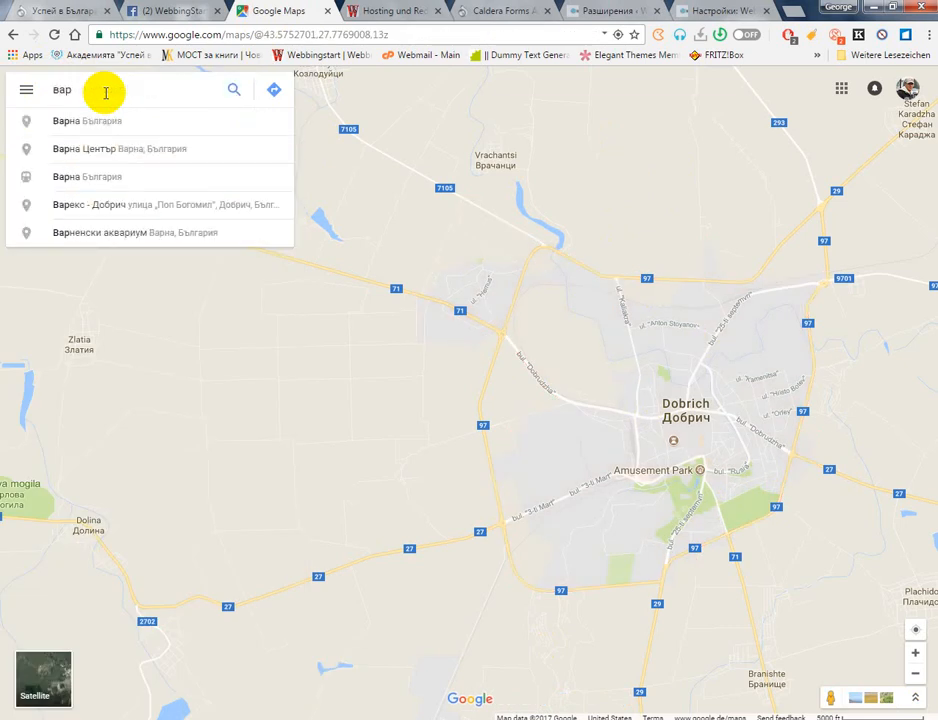
text(на)
key(Return)
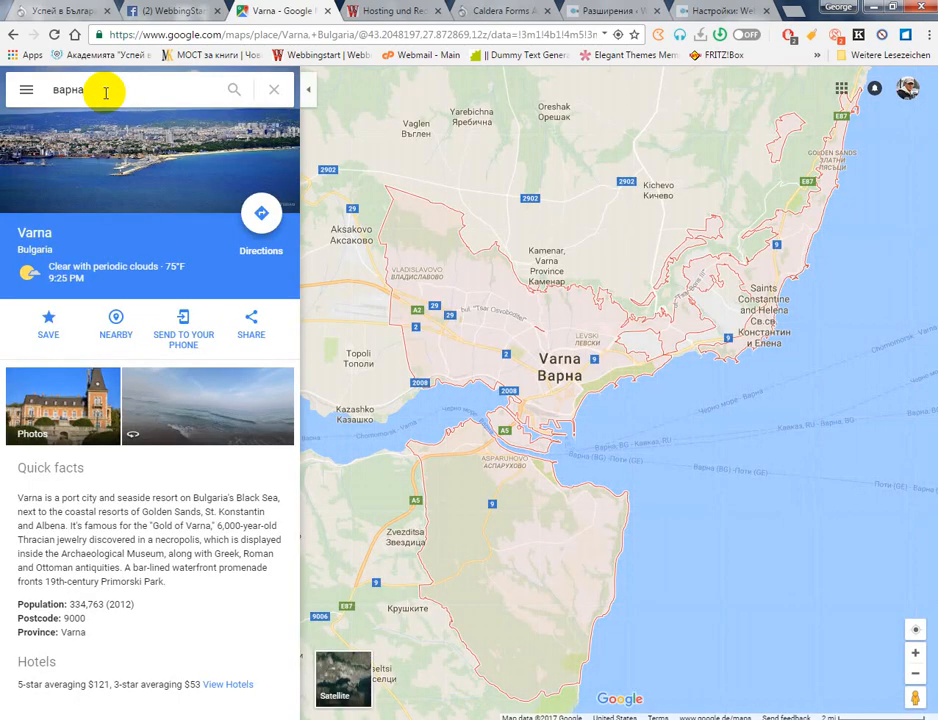
Open the sharing options for Varna and copy the medium-size embed map code
click(257, 321)
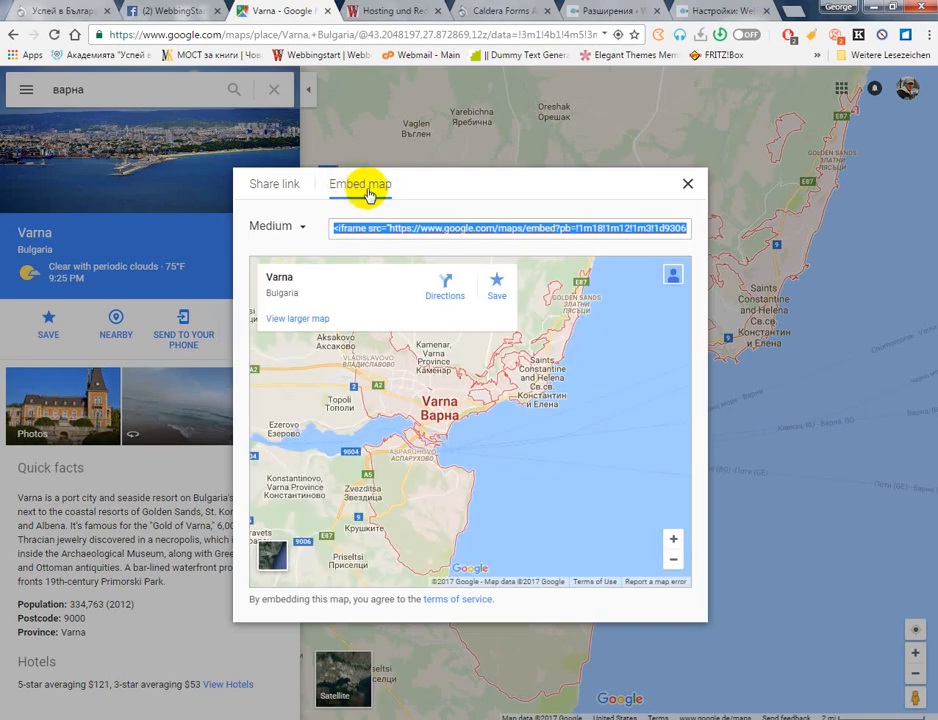
right_click(457, 235)
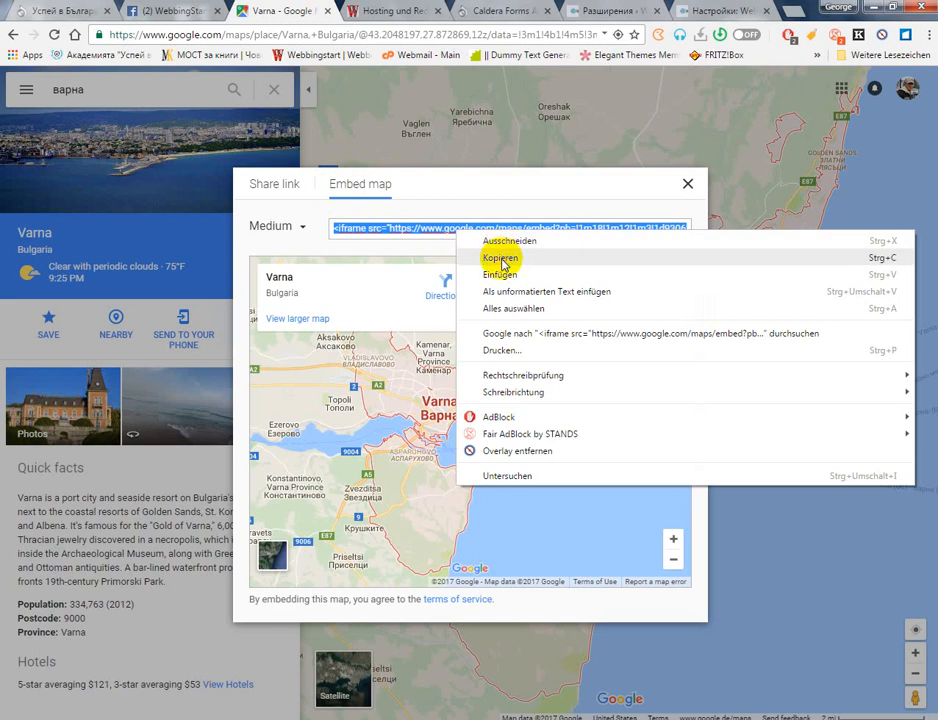
click(501, 258)
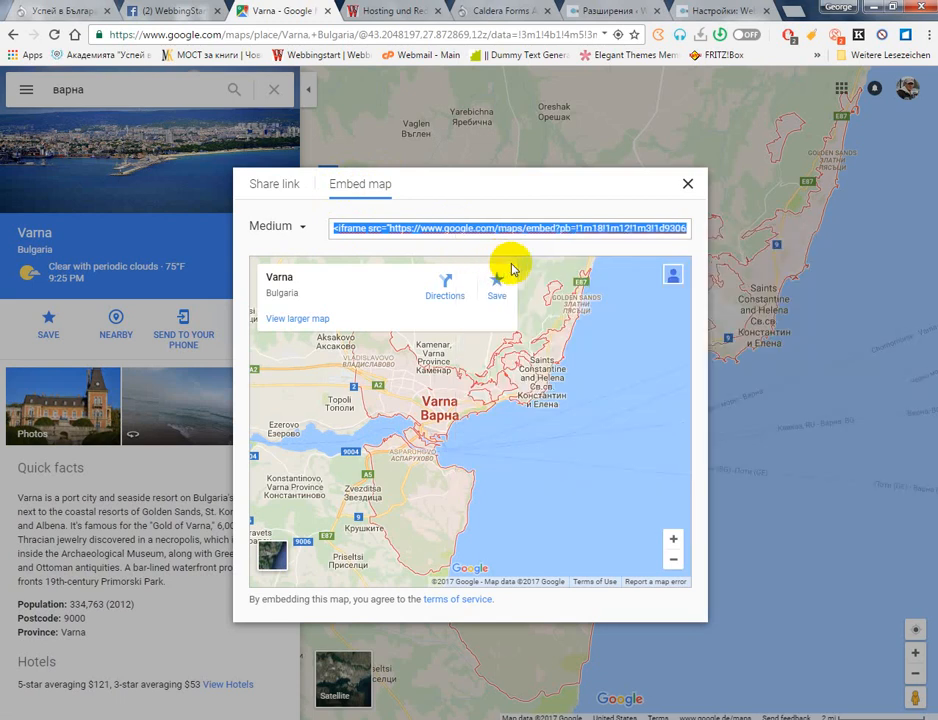
Back in the customizer, paste the map's iframe code into the footer Text widget and show its HTML source
click(715, 14)
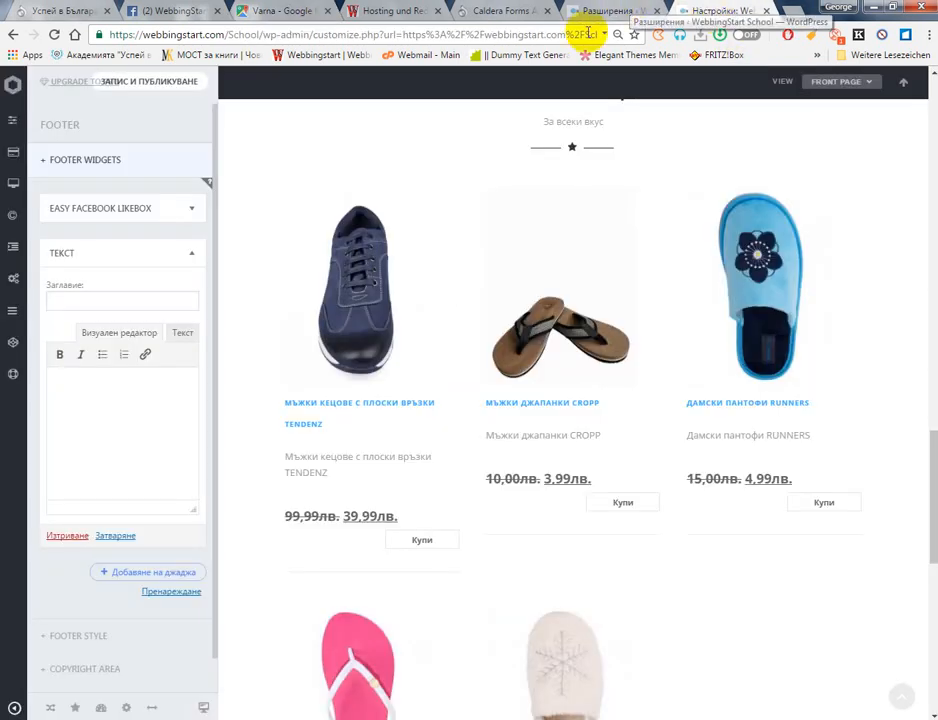
scroll(510, 333, down, 7)
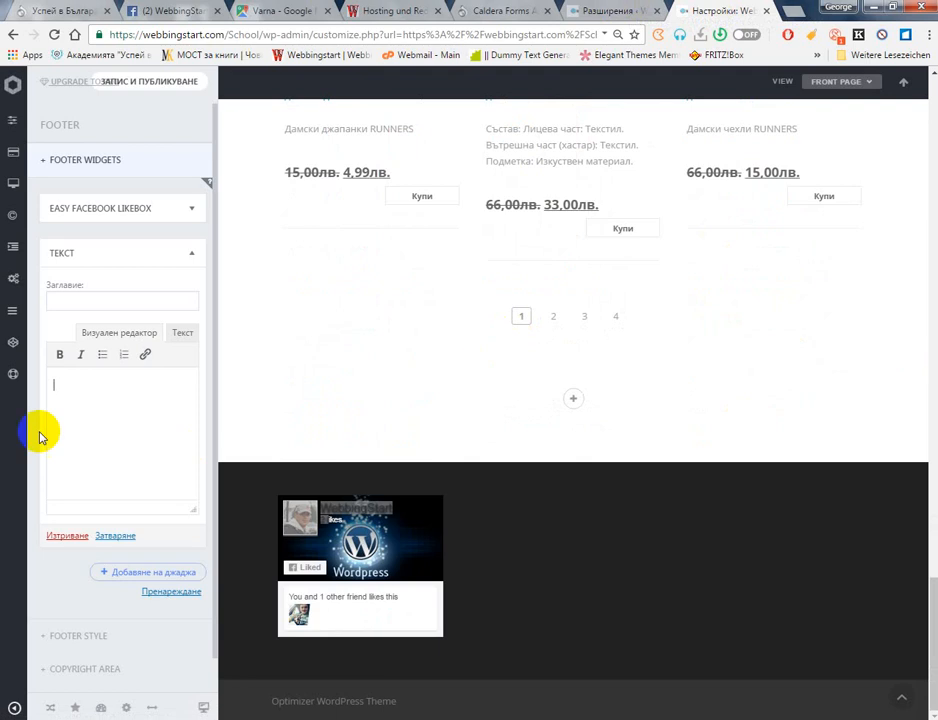
click(61, 393)
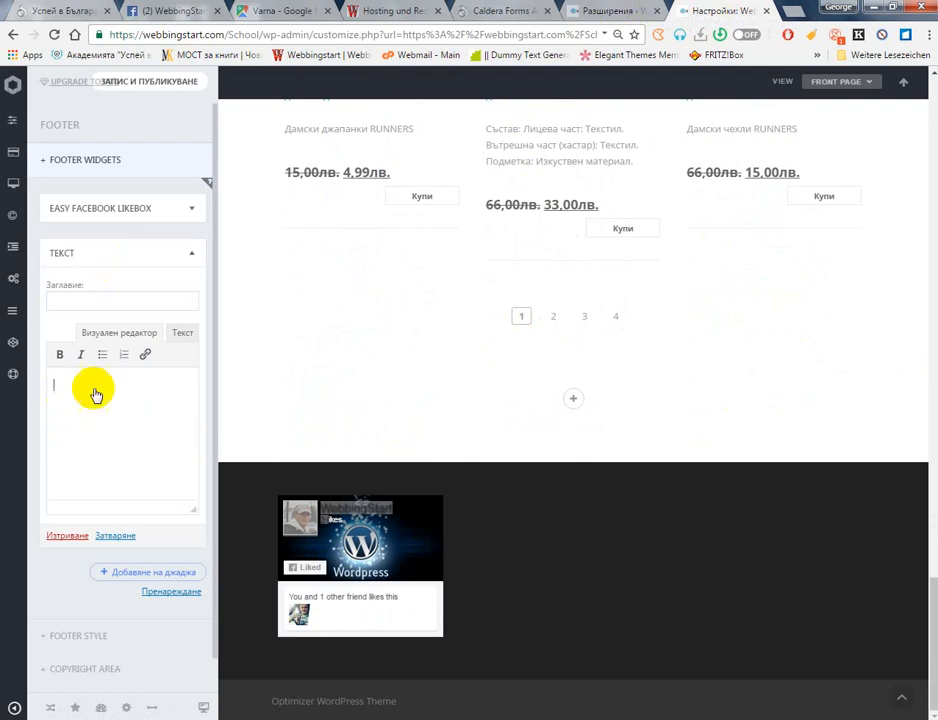
key(ctrl+v)
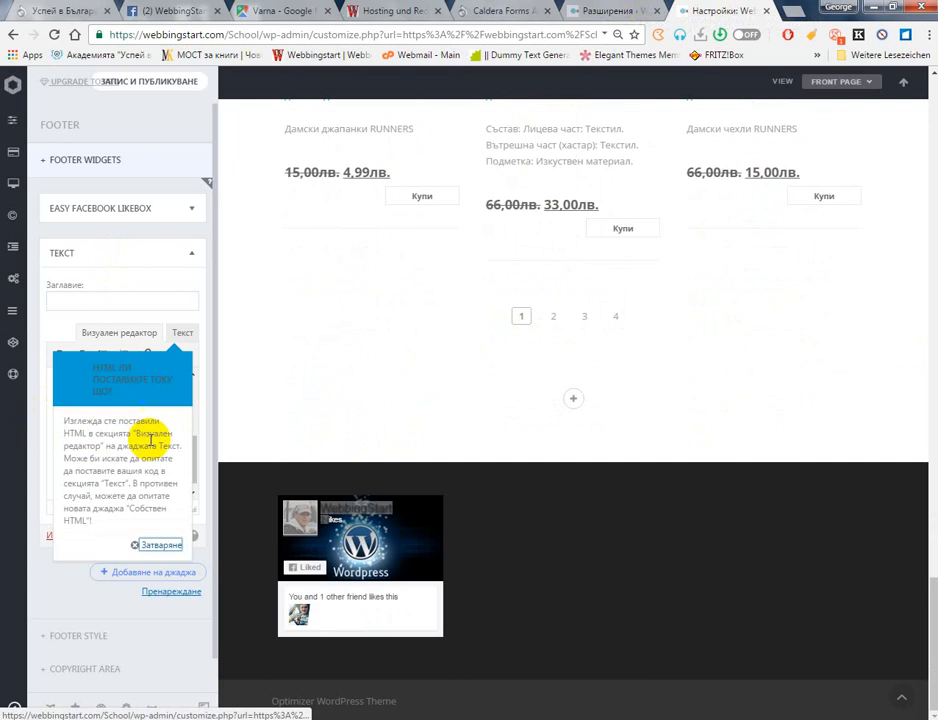
click(162, 545)
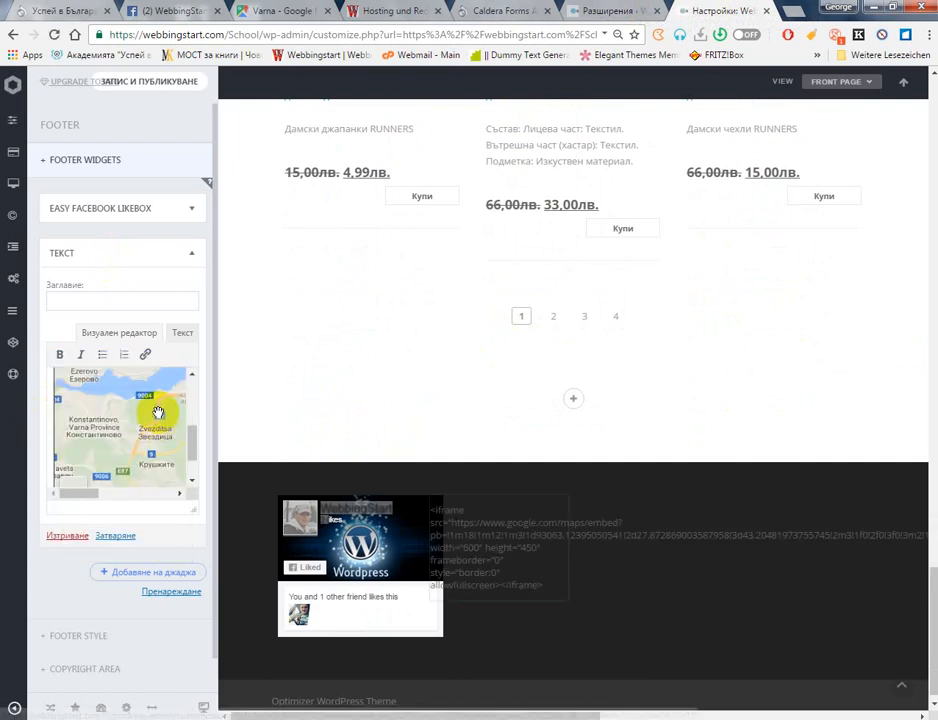
click(182, 336)
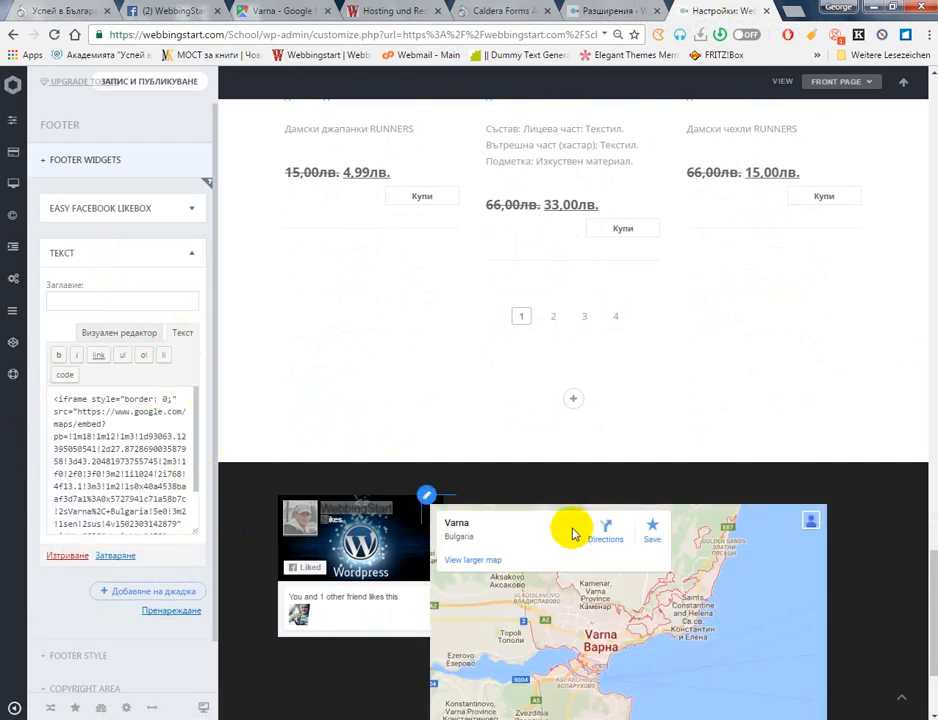
Examine the embedded Varna map in the full-width footer preview, zooming and panning it, and restore the customizer controls
scroll(643, 592, down, 2)
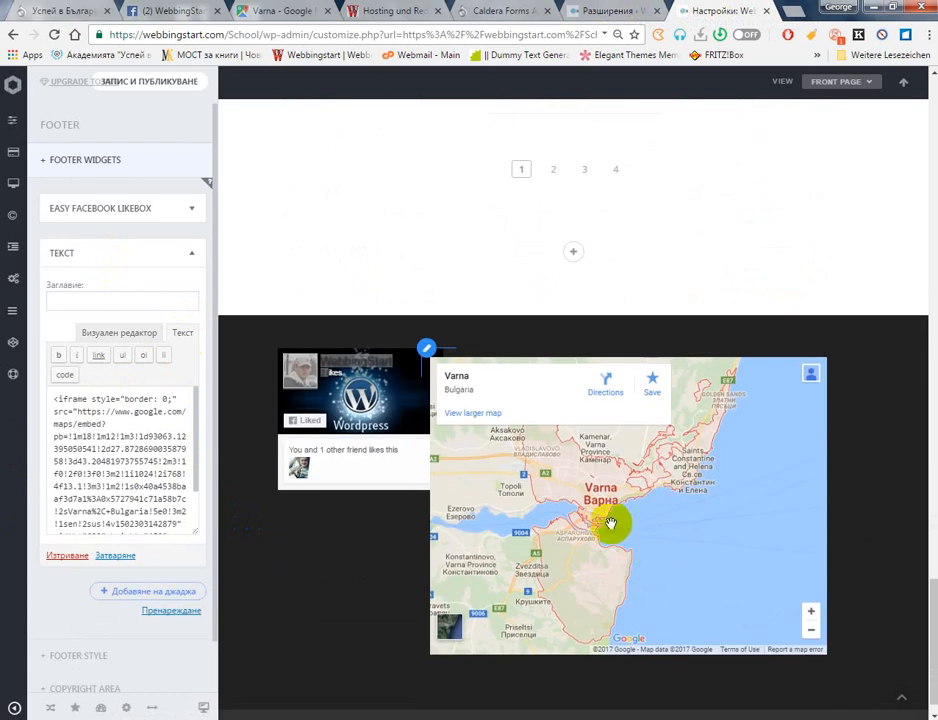
click(15, 707)
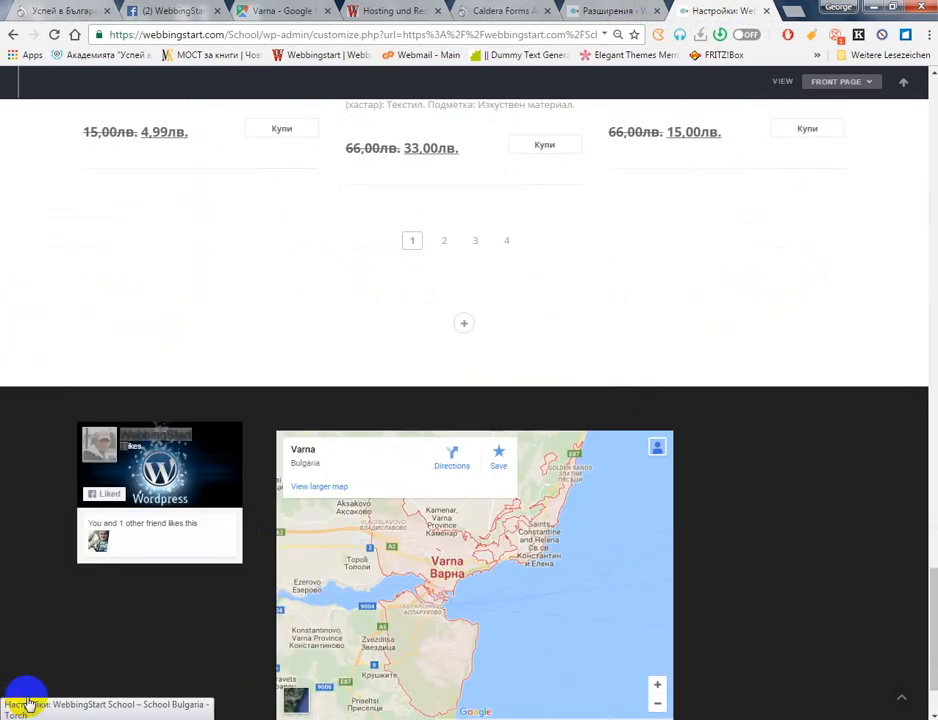
double_click(396, 446)
scroll(755, 566, down, 1)
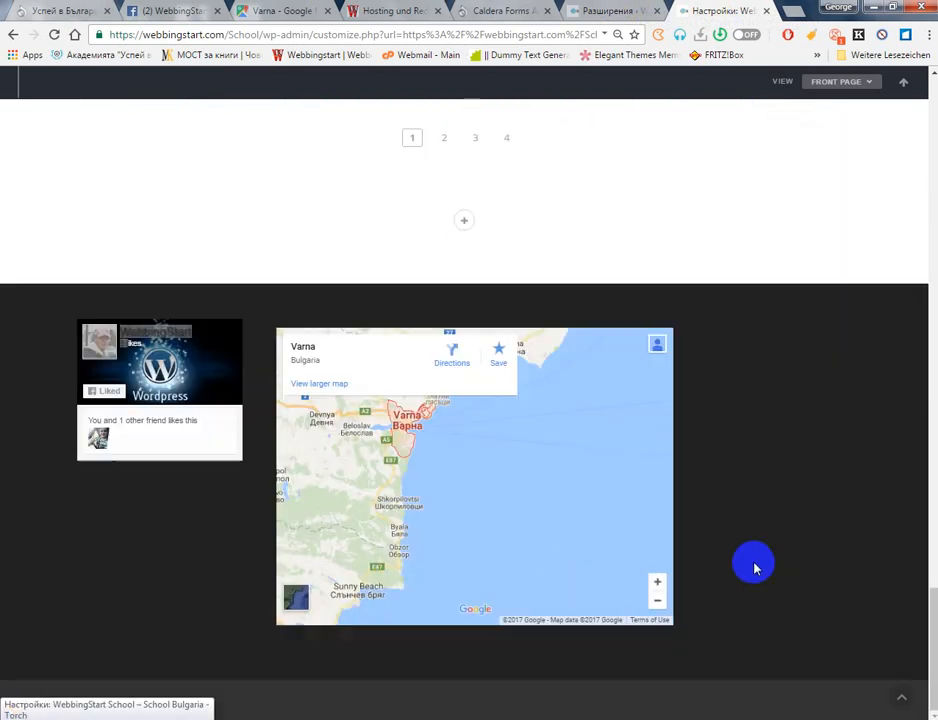
drag(540, 484, 664, 594)
drag(428, 499, 562, 508)
drag(413, 455, 557, 538)
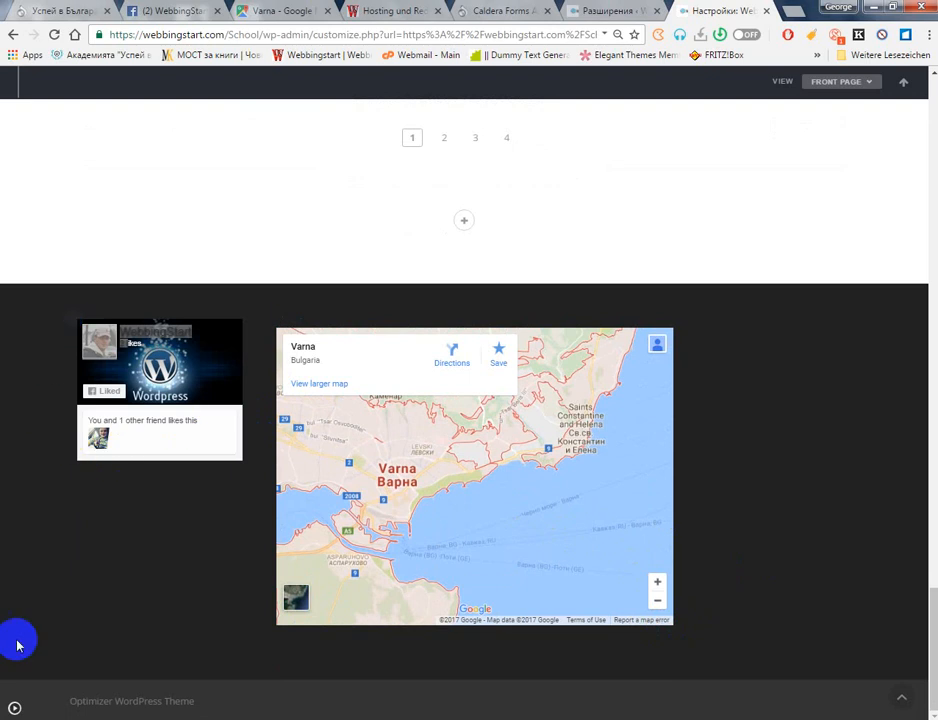
click(15, 707)
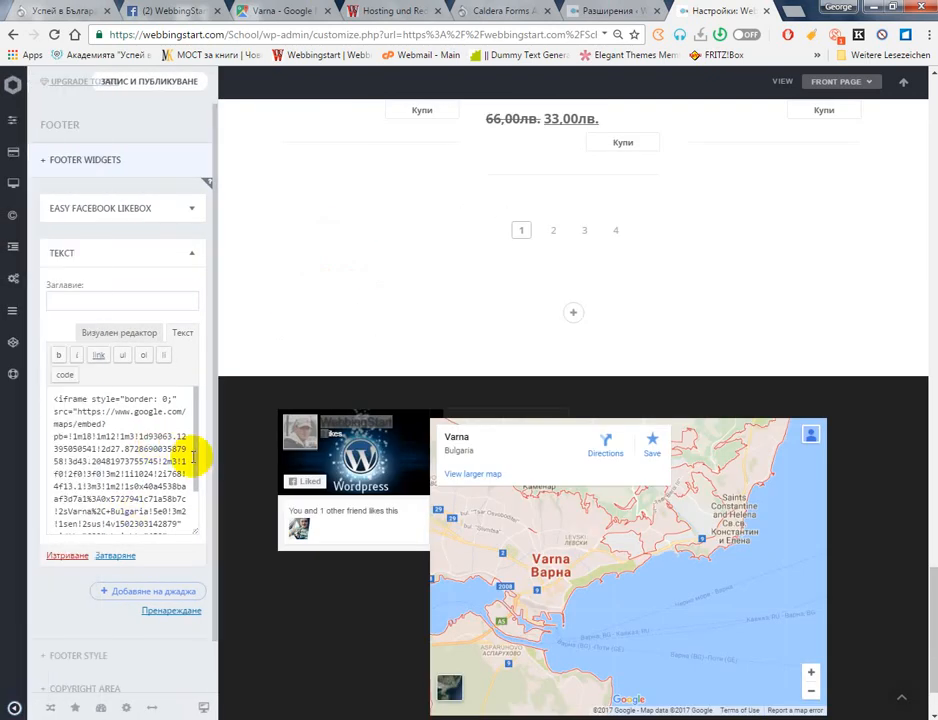
Set the map iframe's width to 450 in the Text widget's code and check the resized map in the footer preview
scroll(150, 447, down, 2)
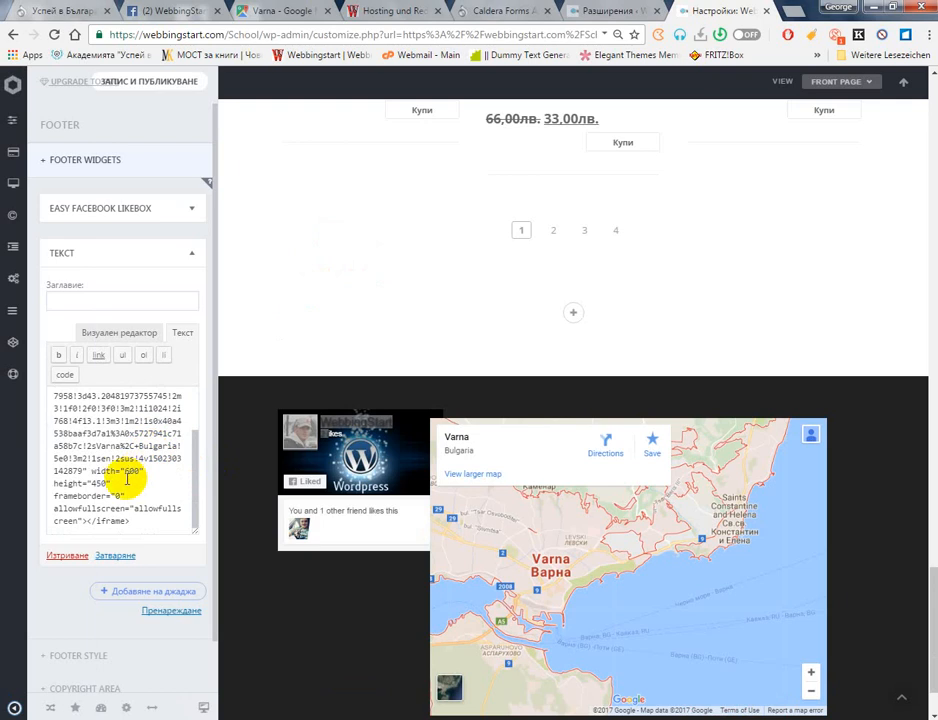
click(123, 469)
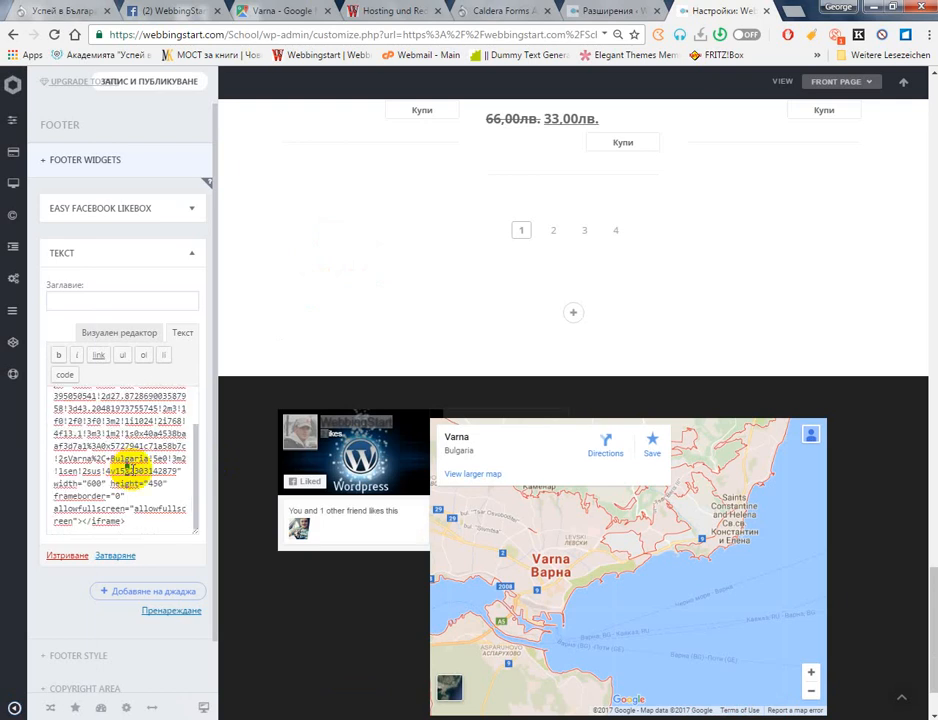
drag(127, 485, 95, 483)
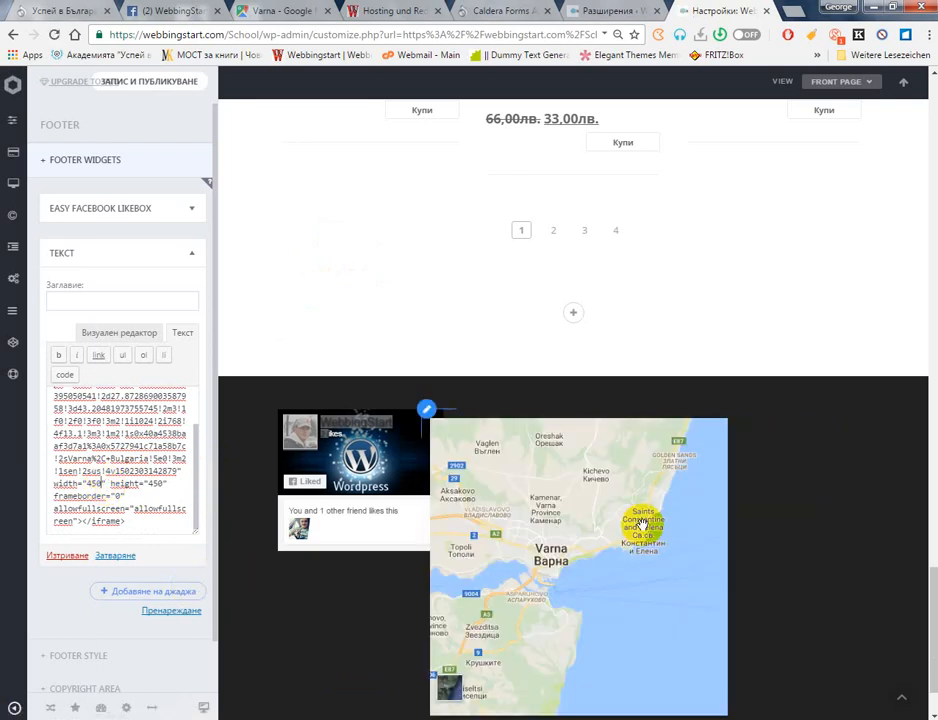
double_click(642, 519)
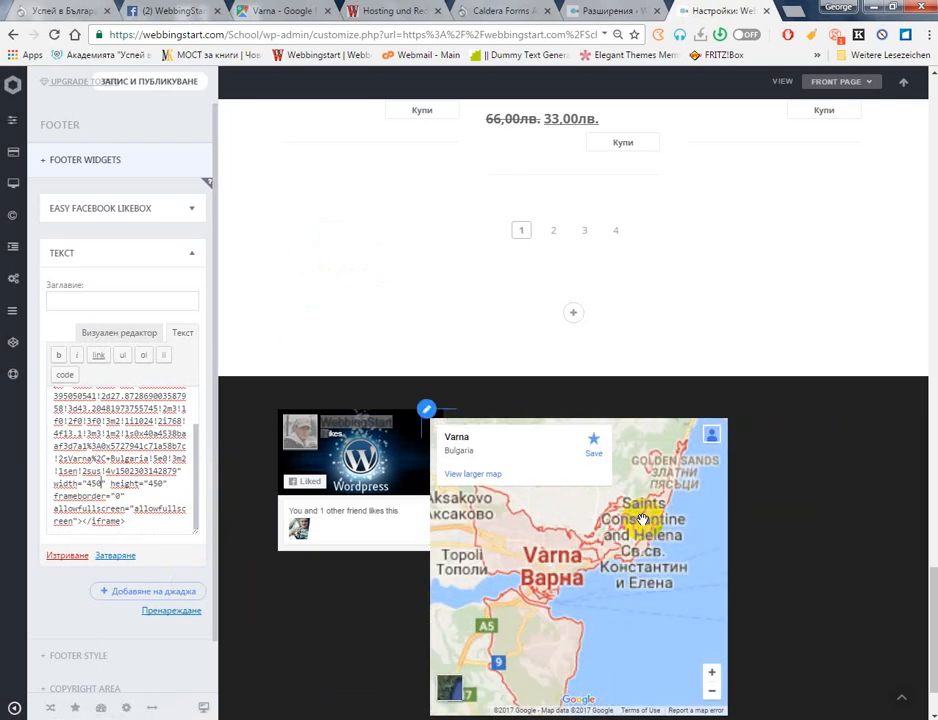
Try a height of 600 for the map iframe in the footer Text widget's code
scroll(865, 530, down, 1)
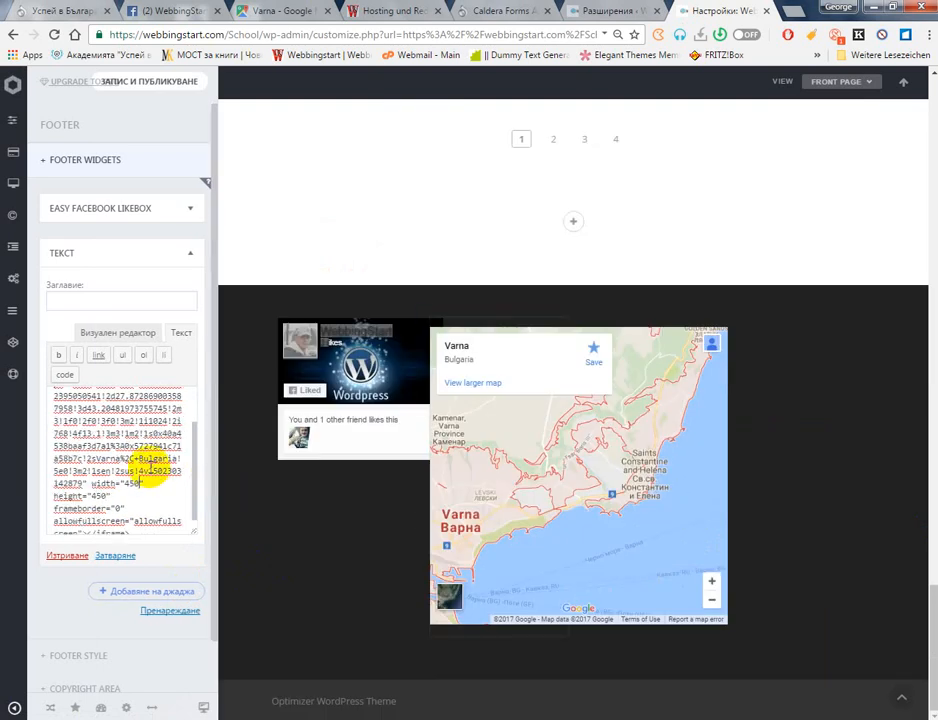
click(140, 482)
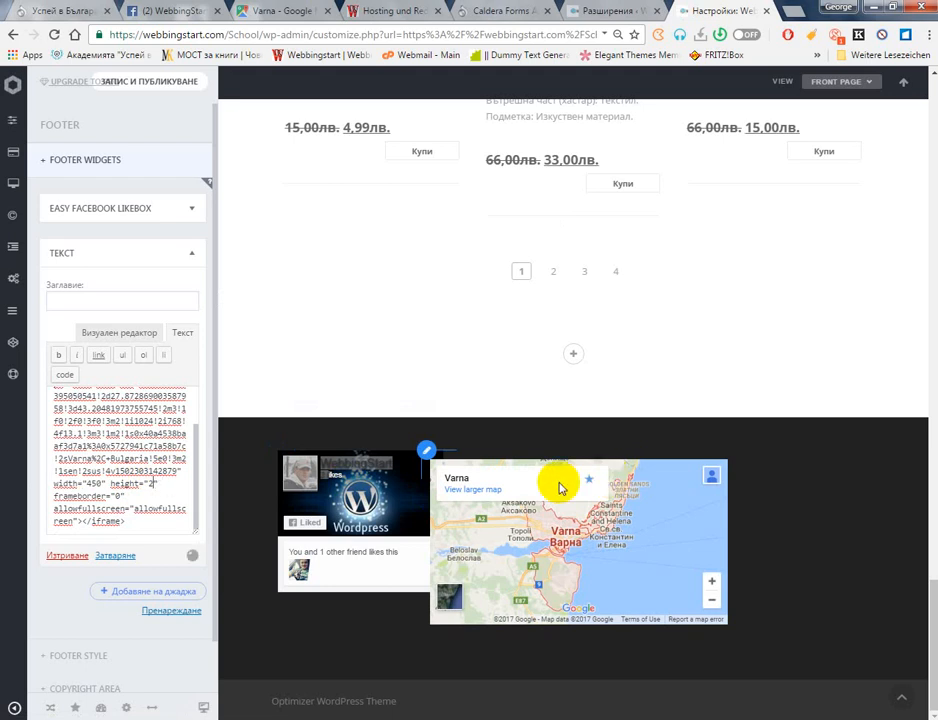
text(600)
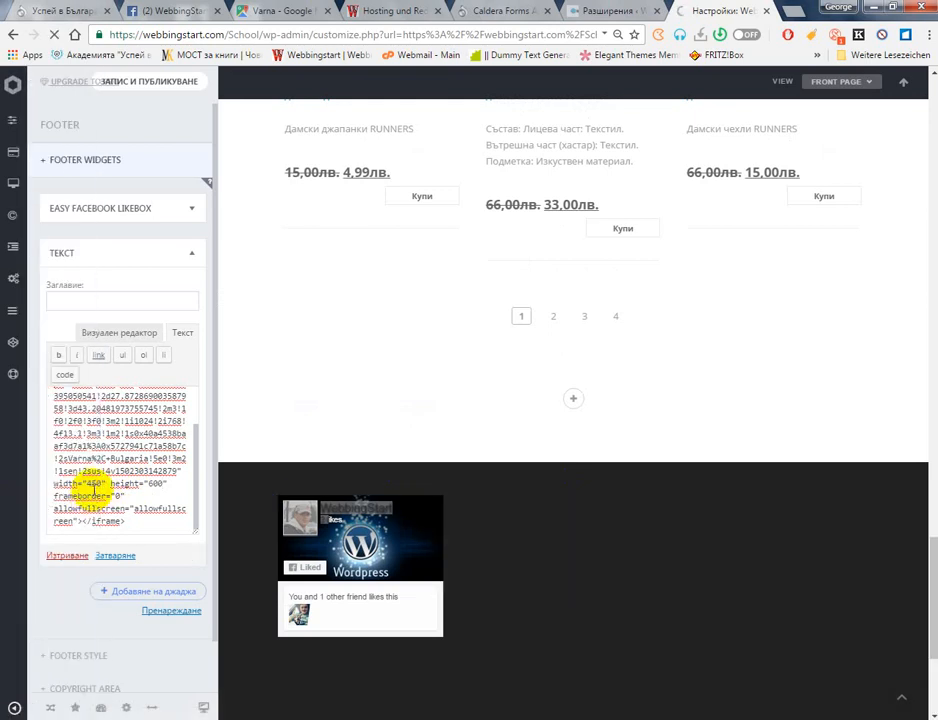
Set the map iframe's width to 250 and its height to 450 in the Text widget's code
drag(102, 482, 92, 483)
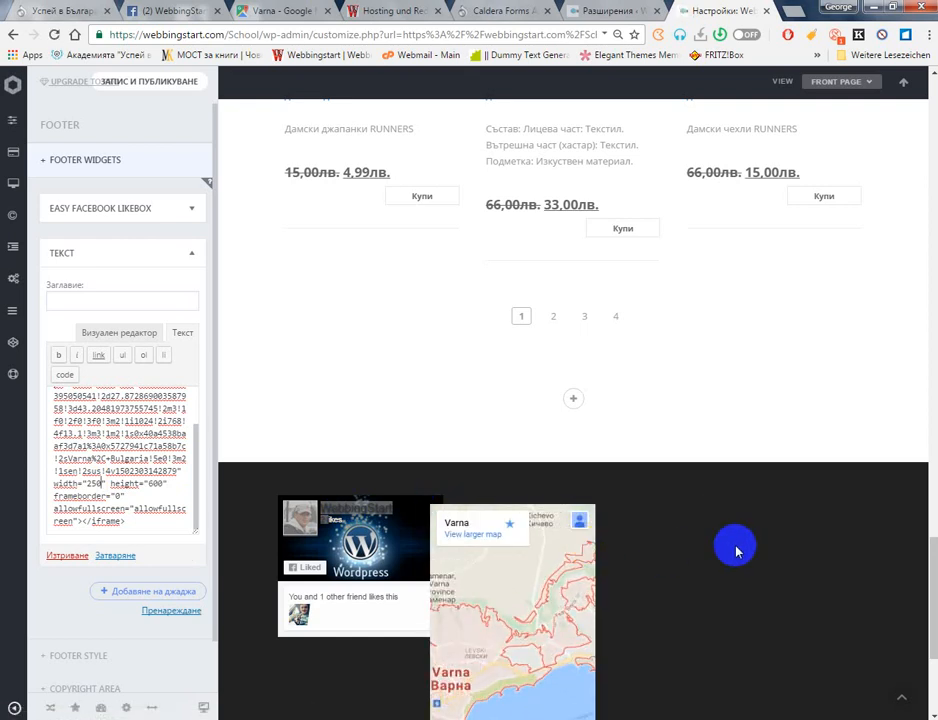
scroll(737, 550, down, 3)
scroll(737, 549, up, 2)
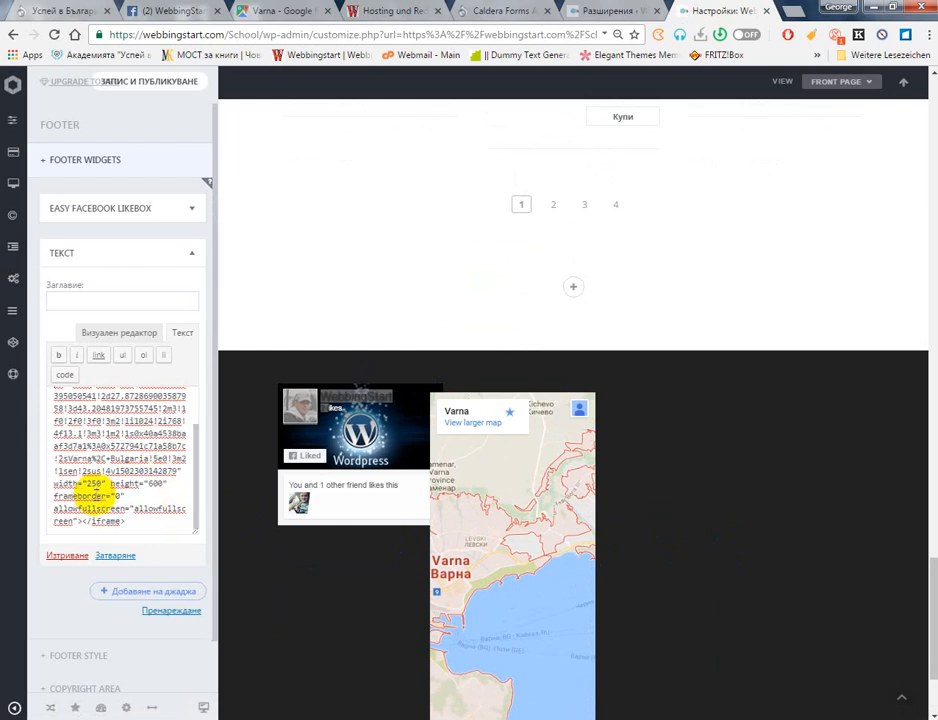
click(99, 494)
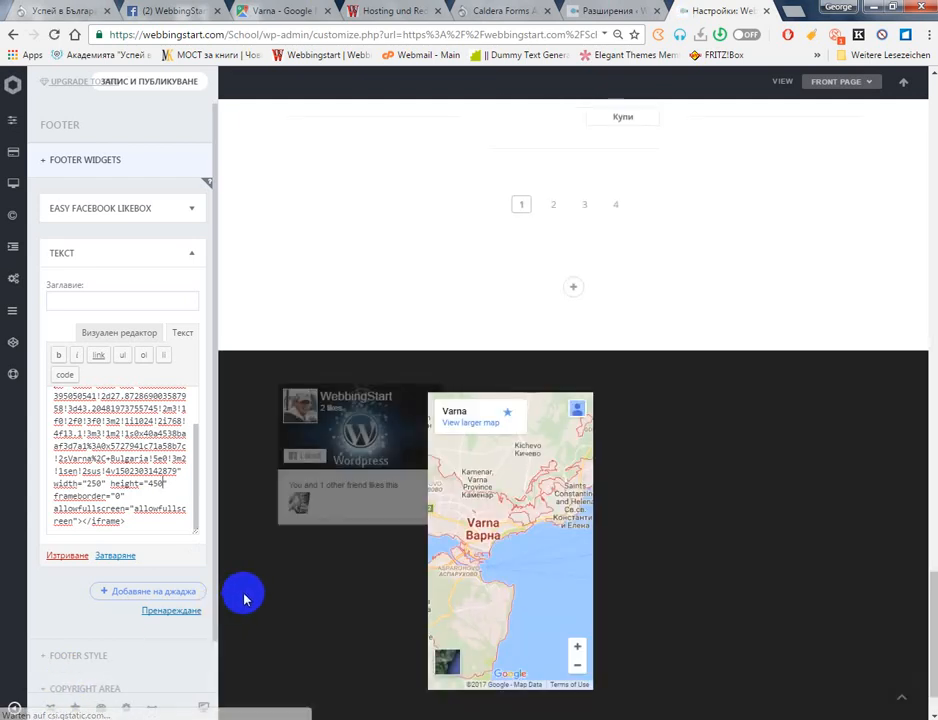
Examine the resized Varna map in the full-width footer preview, panning the map, and restore the customizer controls
click(15, 708)
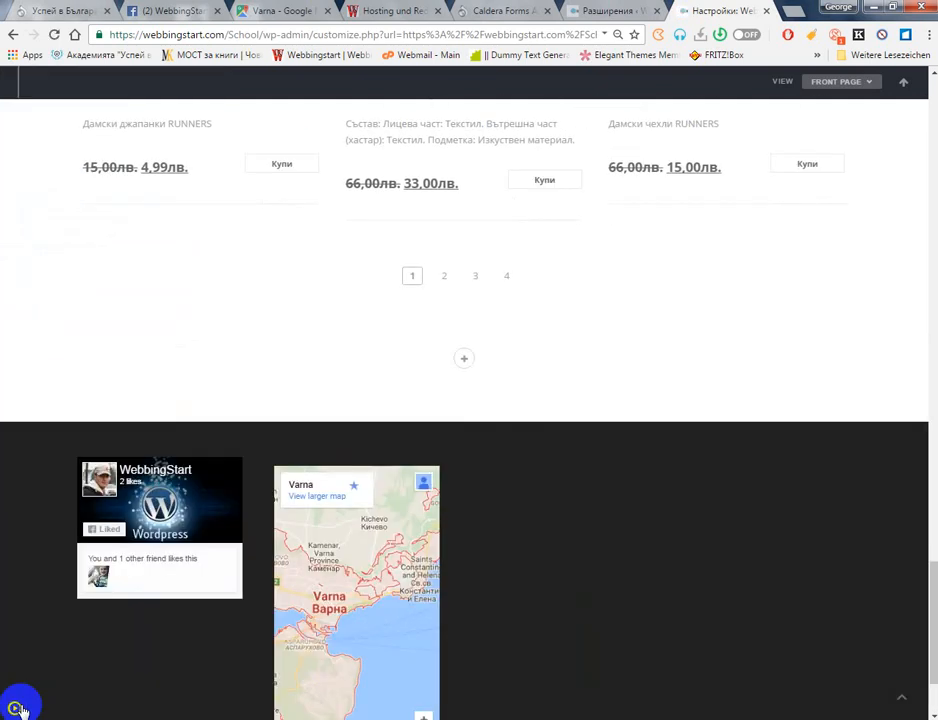
drag(281, 582, 408, 655)
scroll(325, 611, up, 2)
scroll(598, 558, up, 2)
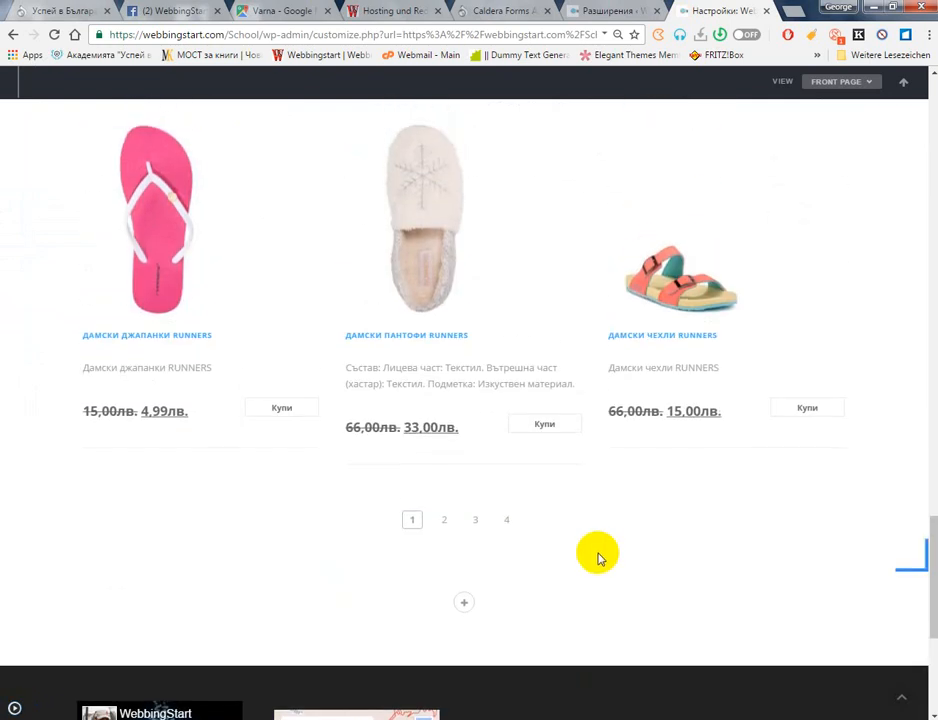
scroll(598, 556, down, 2)
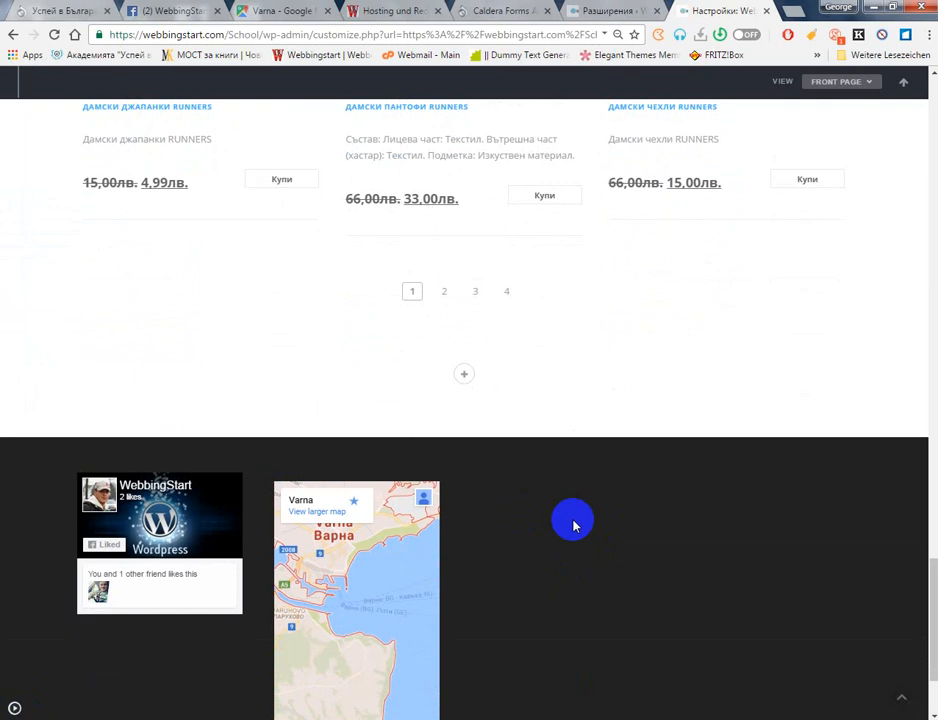
scroll(574, 523, up, 3)
click(12, 706)
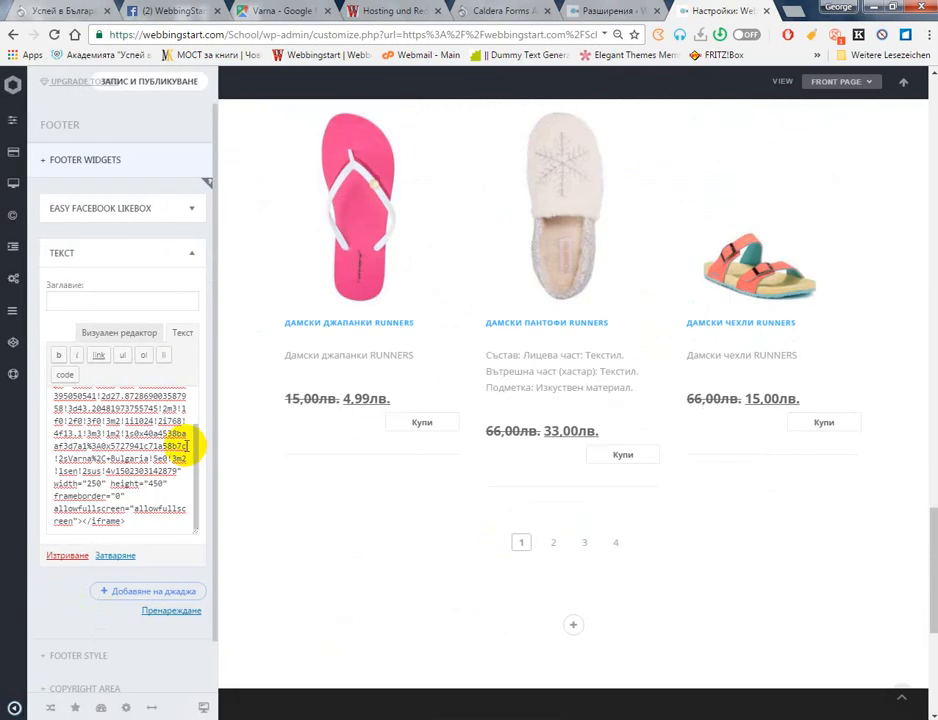
Save and publish the footer changes, check the footer preview and collapse the map's Text widget
click(150, 82)
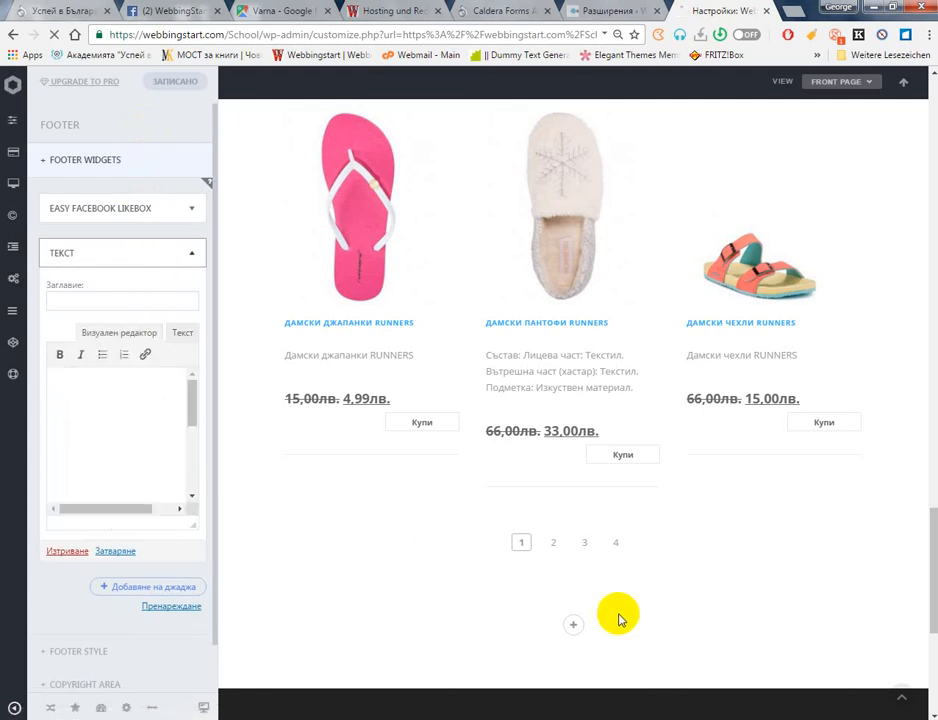
scroll(605, 558, down, 3)
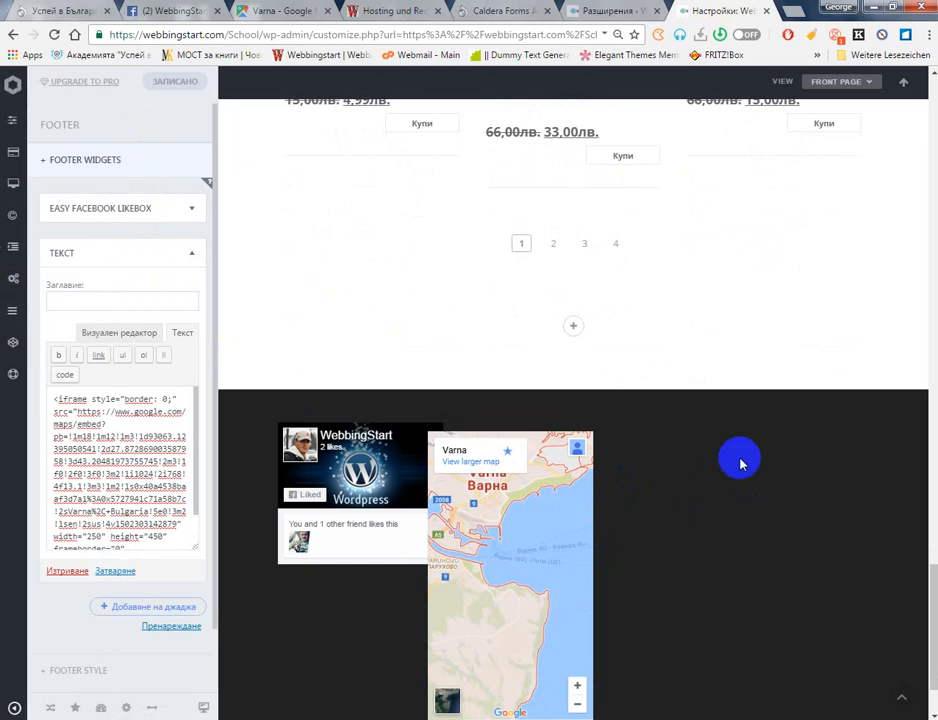
click(67, 255)
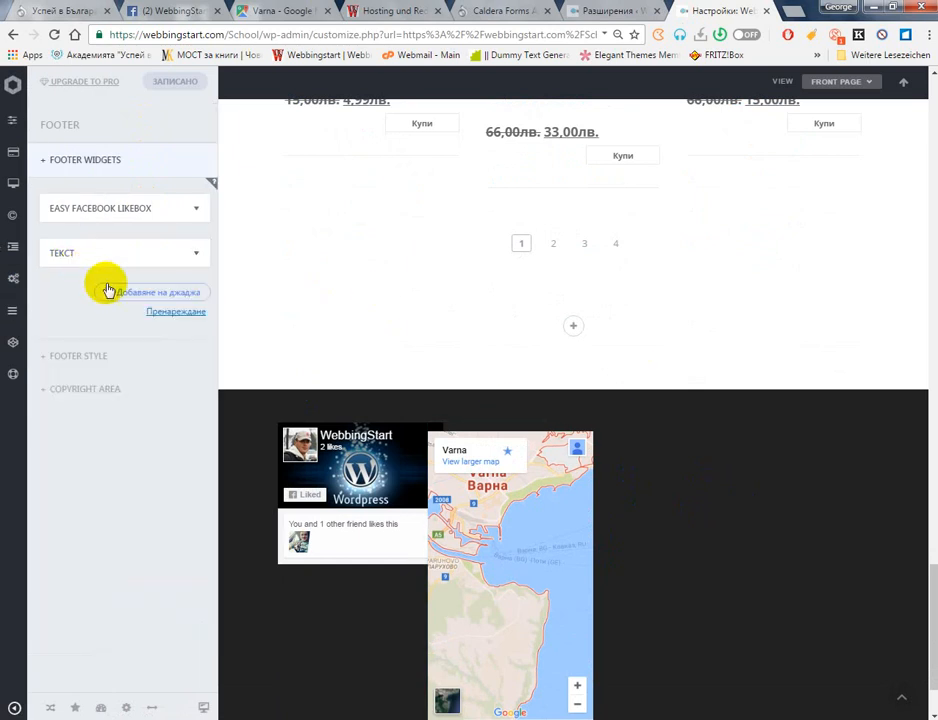
Add another Text widget to the footer widgets, below the one holding the map
click(107, 290)
scroll(347, 232, up, 2)
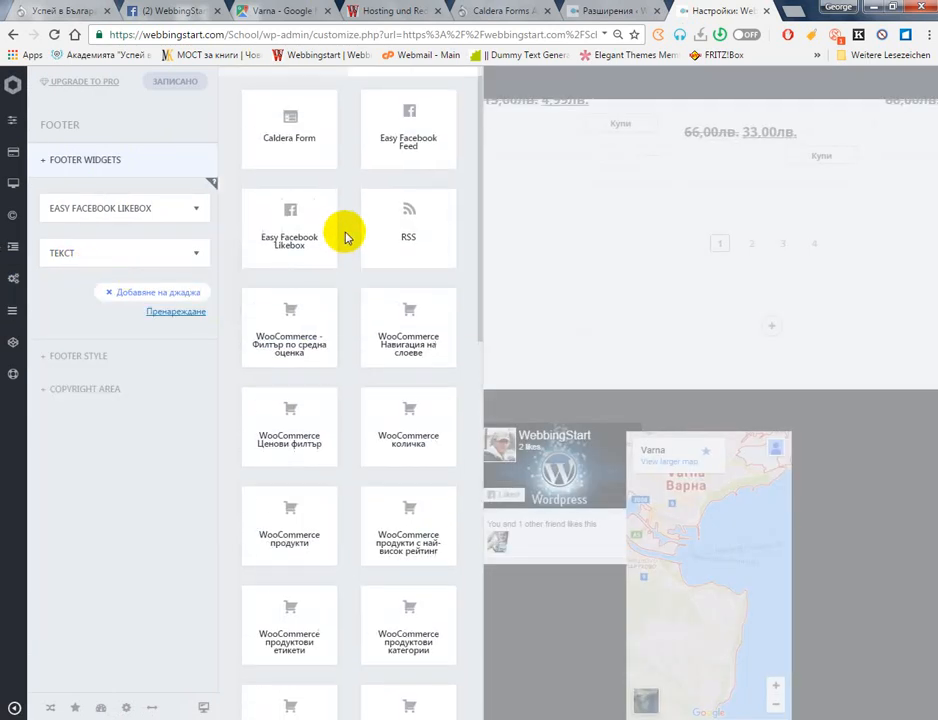
scroll(348, 226, down, 9)
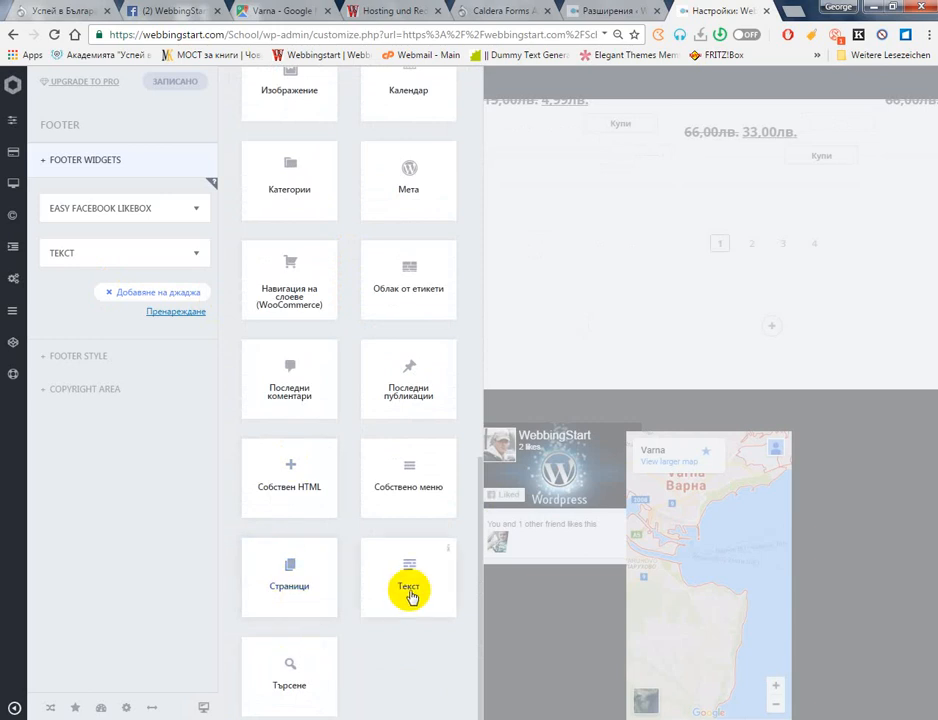
click(433, 570)
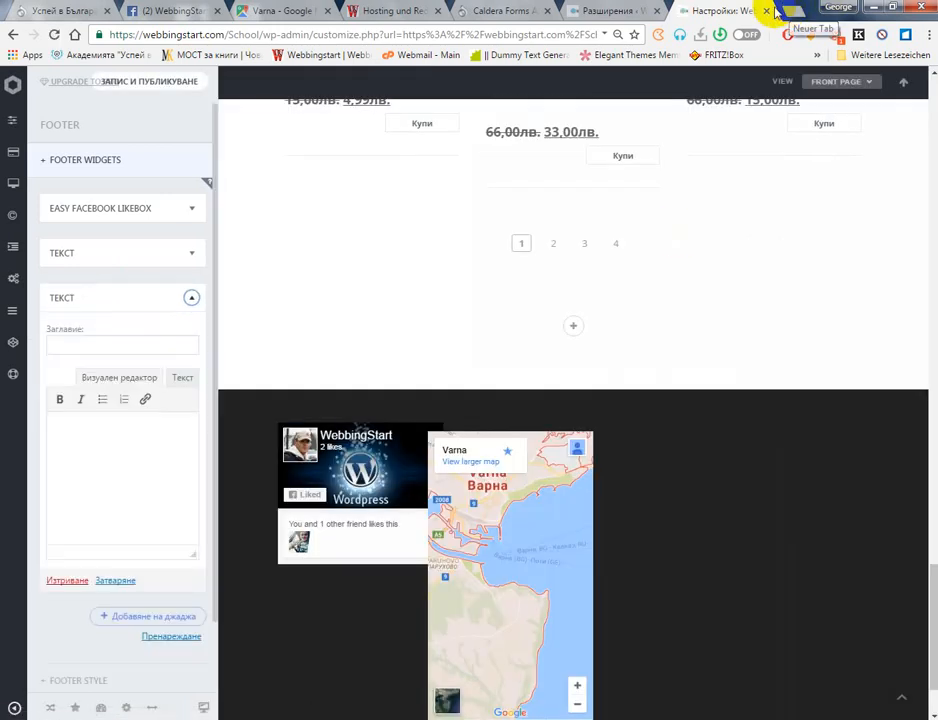
Switch to the browser tab with the plugins page and load youtube.com in it
click(631, 13)
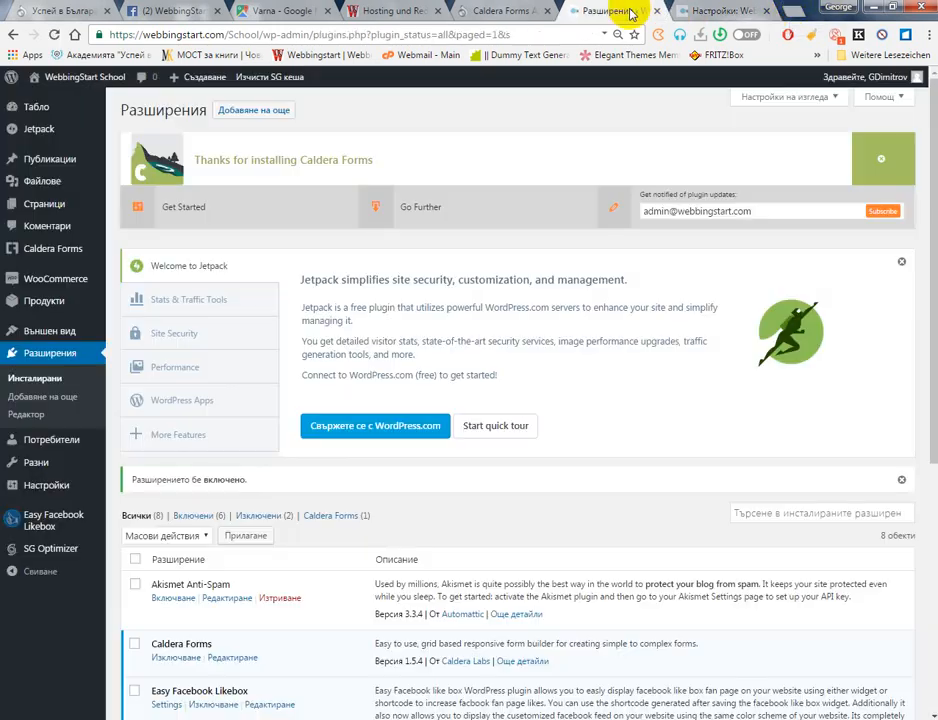
click(440, 38)
text(з)
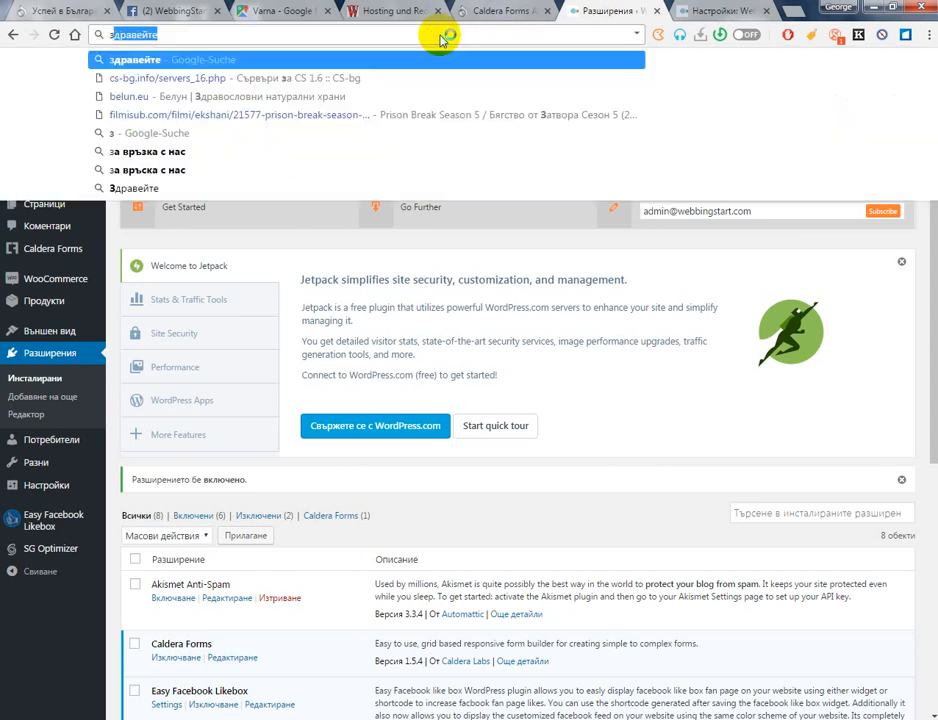
key(BackSpace)
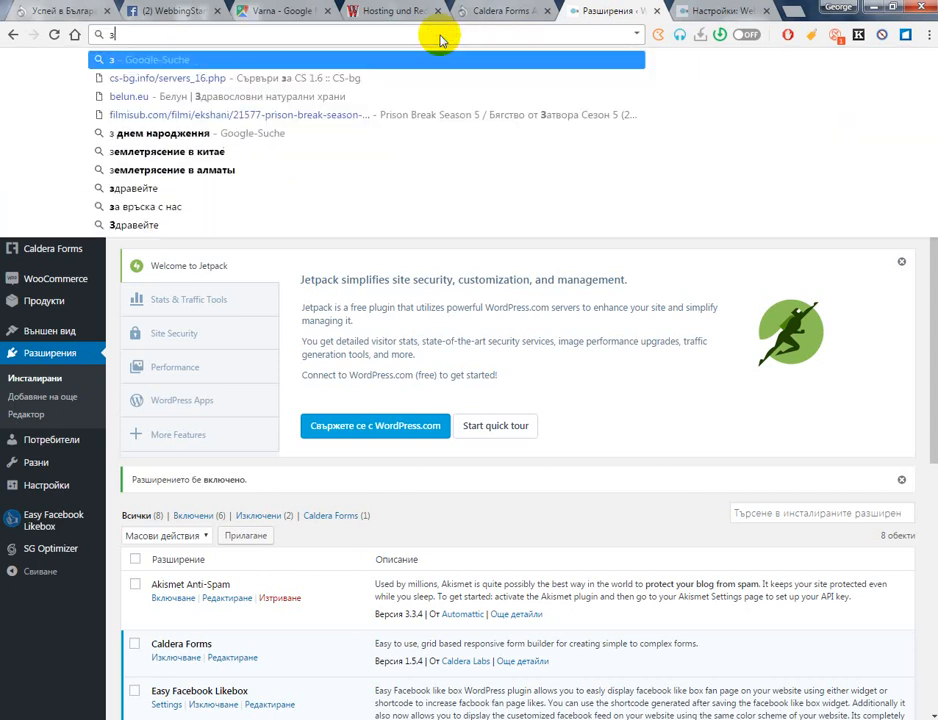
text(а)
key(BackSpace)
key(BackSpace)
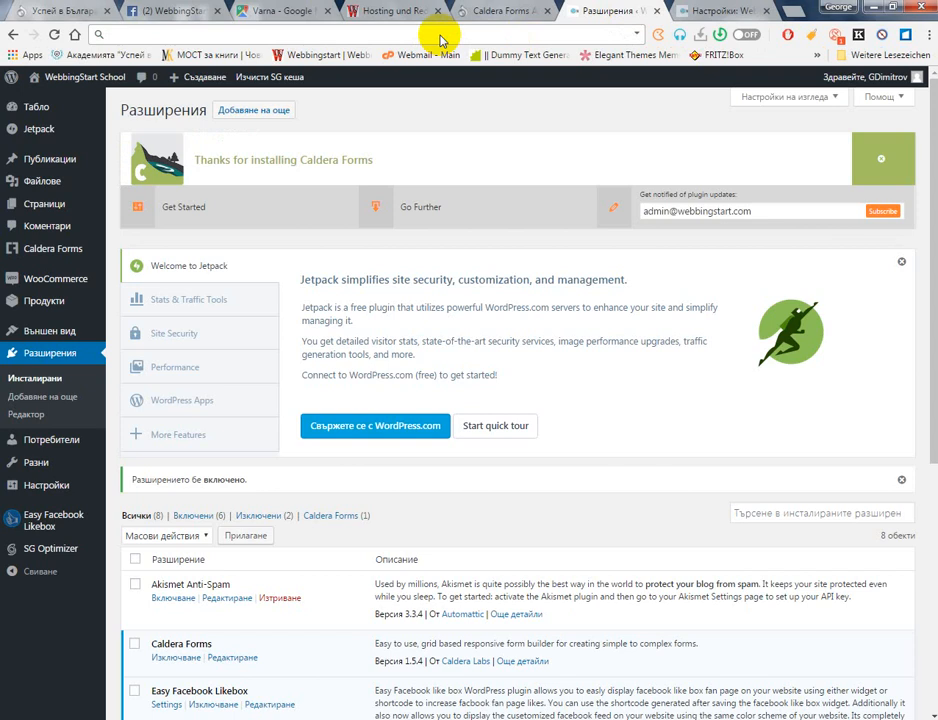
text(youtube.com)
key(Return)
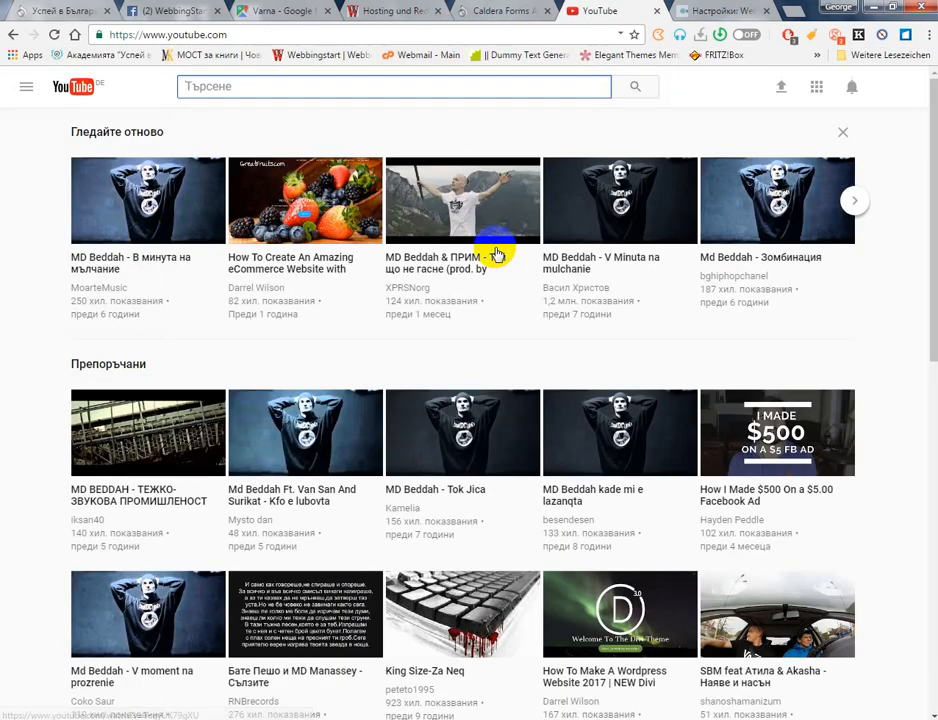
Browse the YouTube home page, open the video "MD BEDDAH - ТЕЖКО-ЗВУКОВА ПРОМИШЛЕНОСТ" and pause it
scroll(497, 250, down, 3)
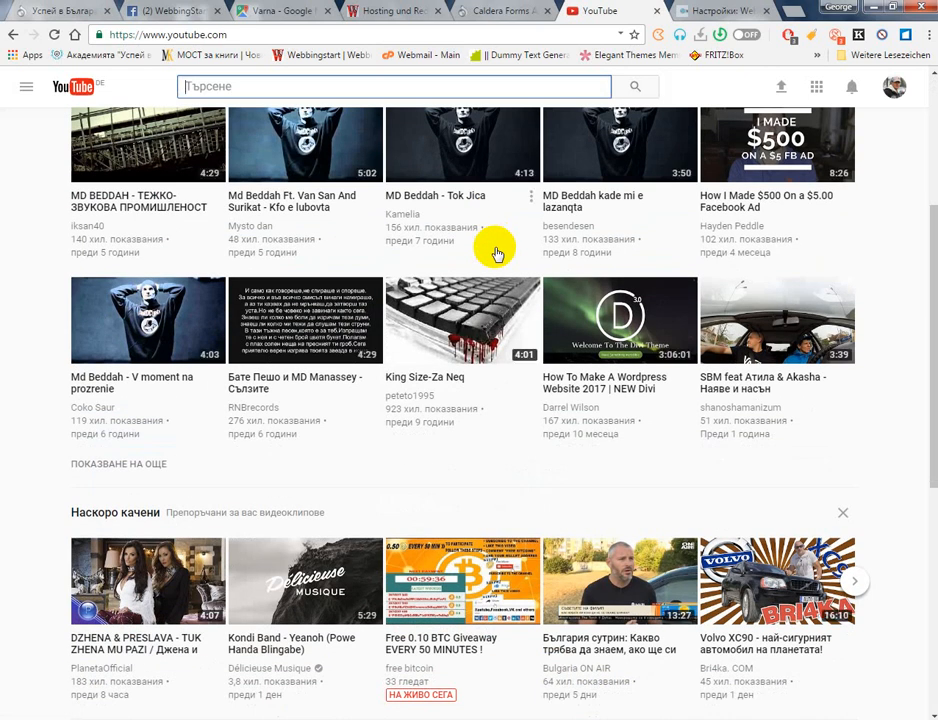
scroll(497, 253, down, 2)
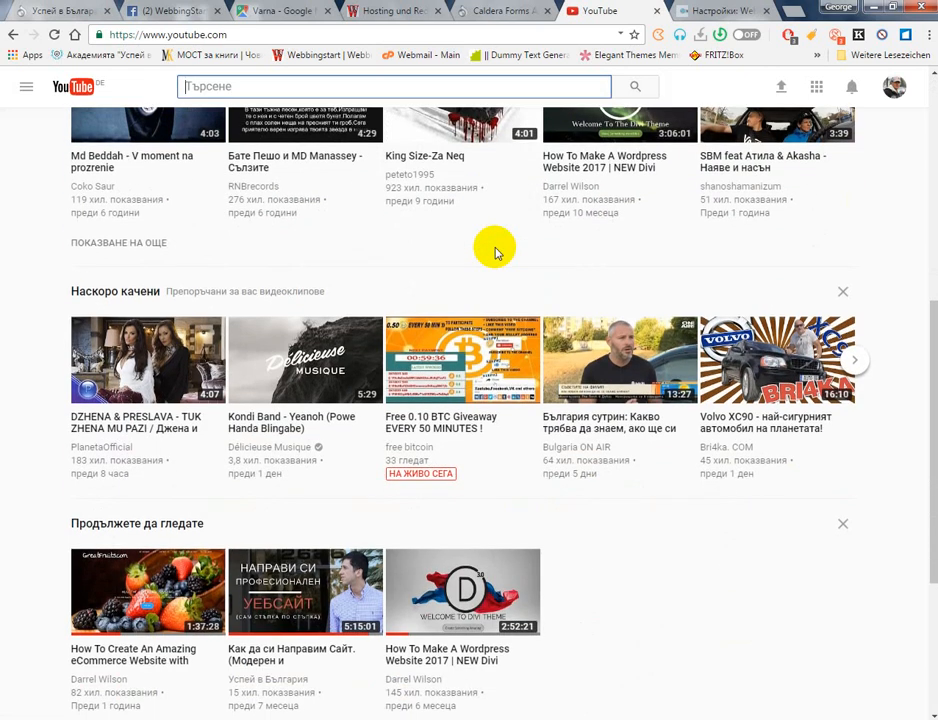
scroll(497, 253, down, 3)
scroll(497, 253, up, 8)
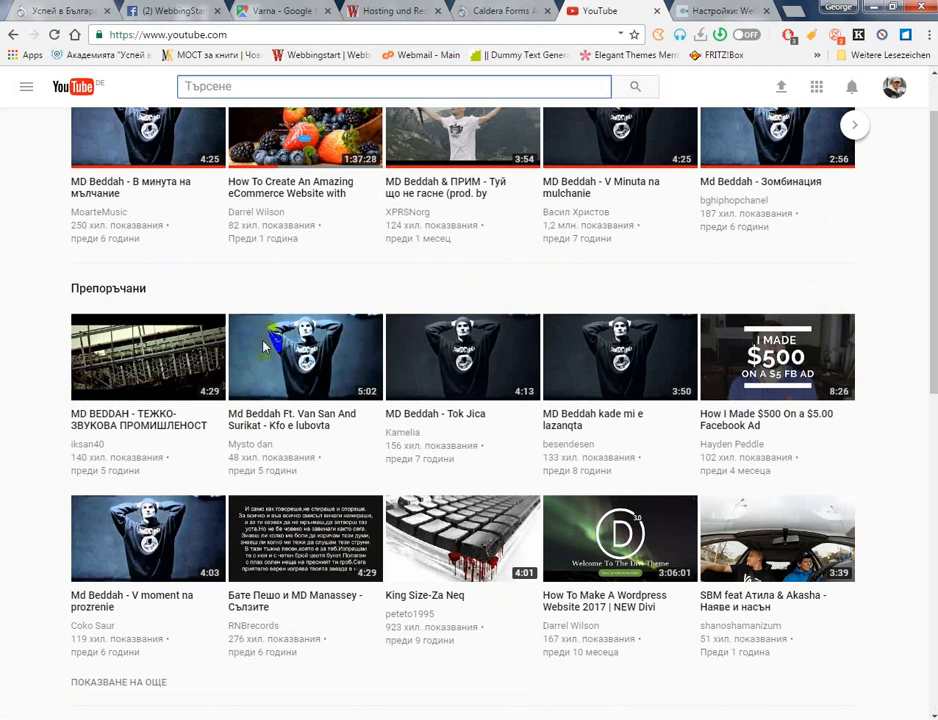
click(195, 350)
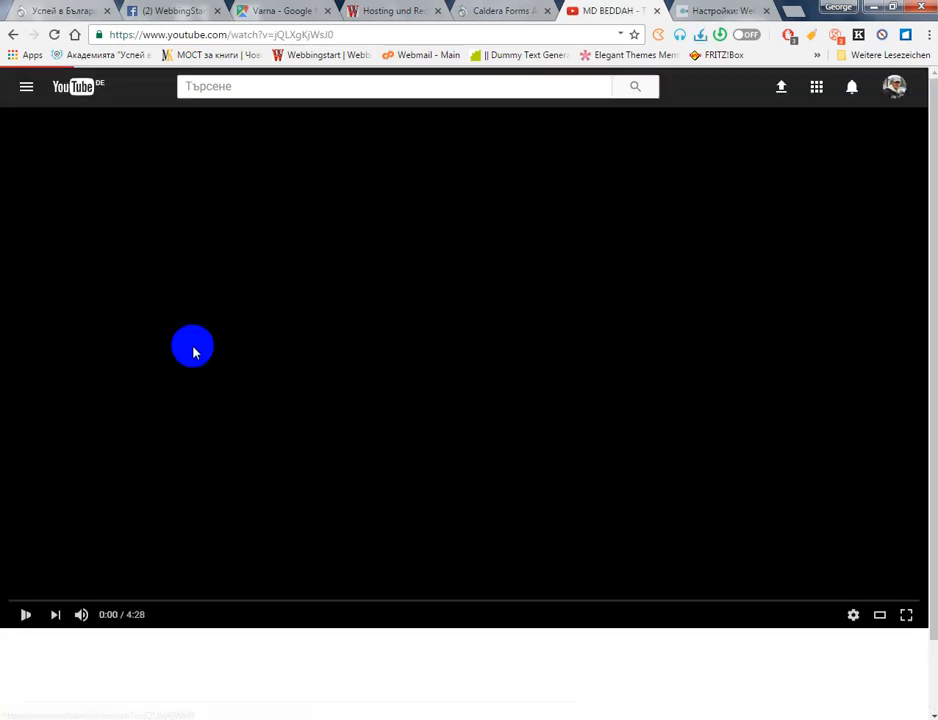
click(24, 613)
scroll(410, 460, down, 3)
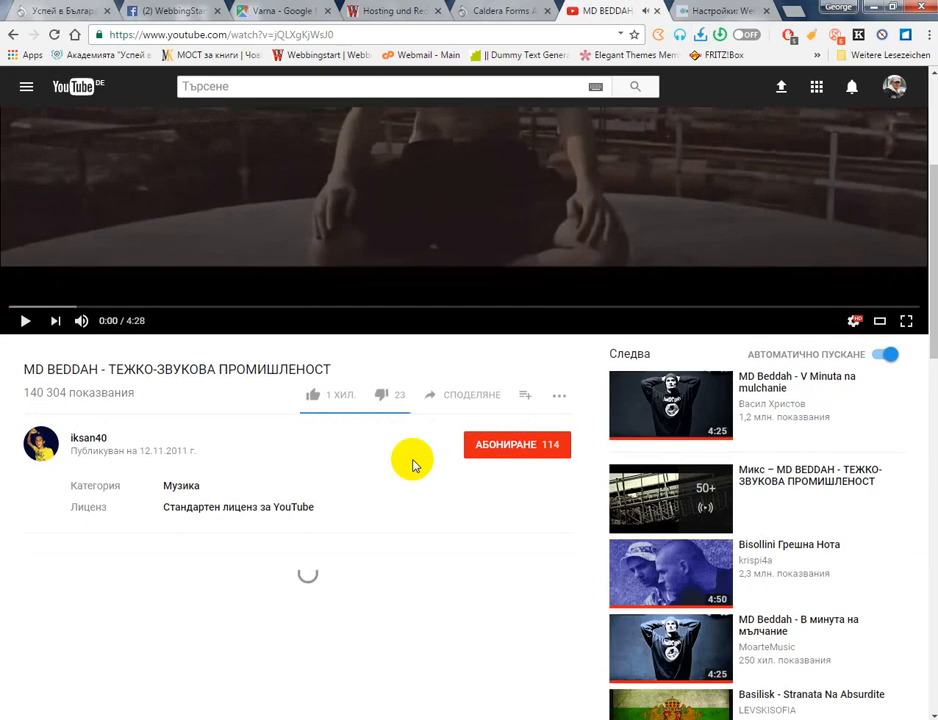
click(470, 396)
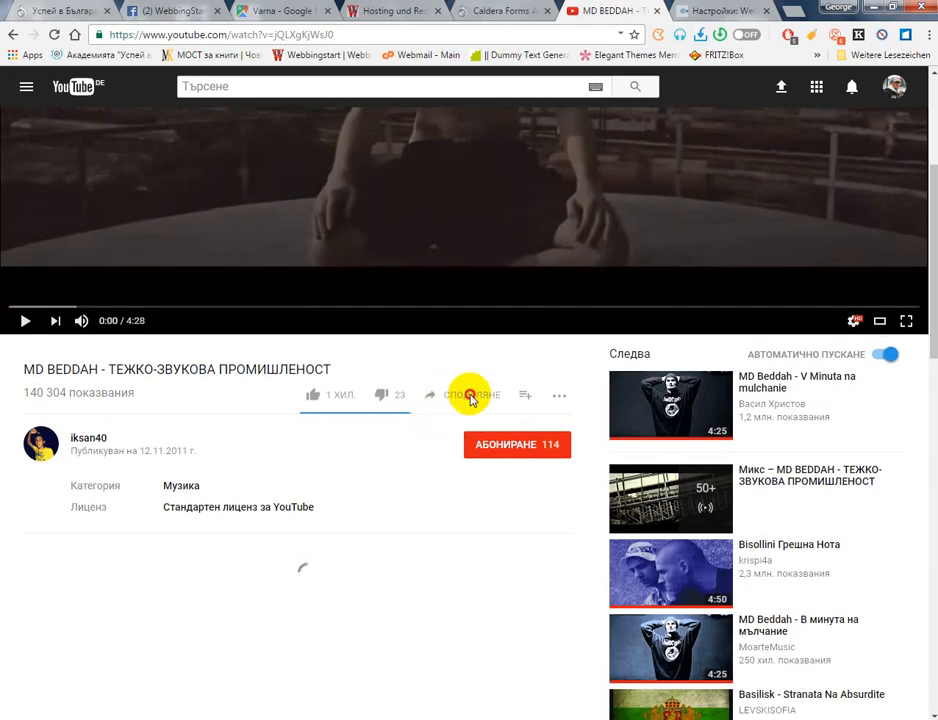
click(472, 396)
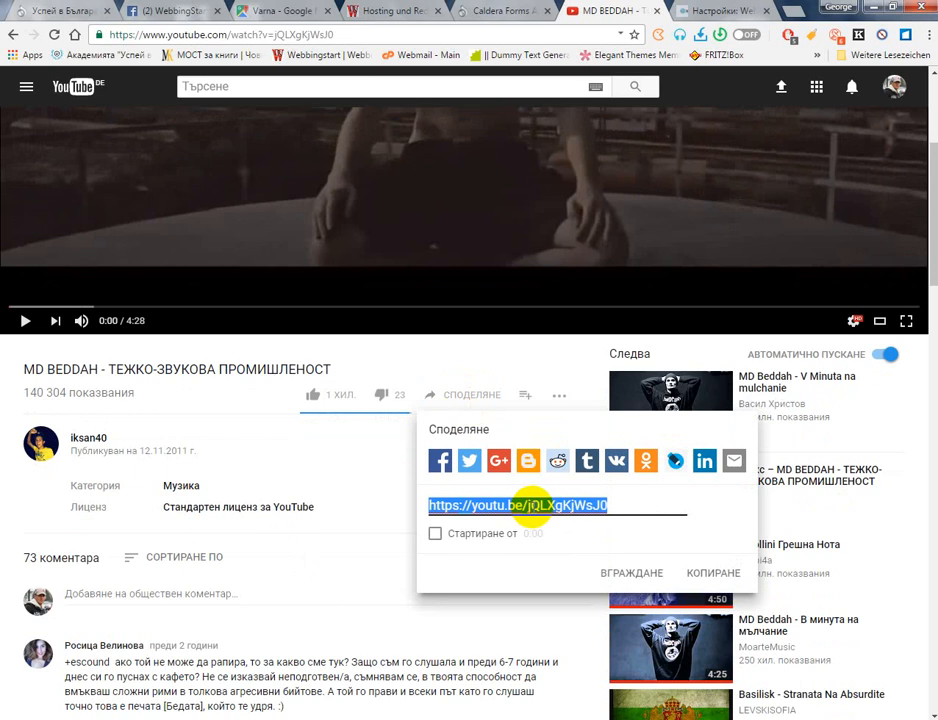
right_click(531, 505)
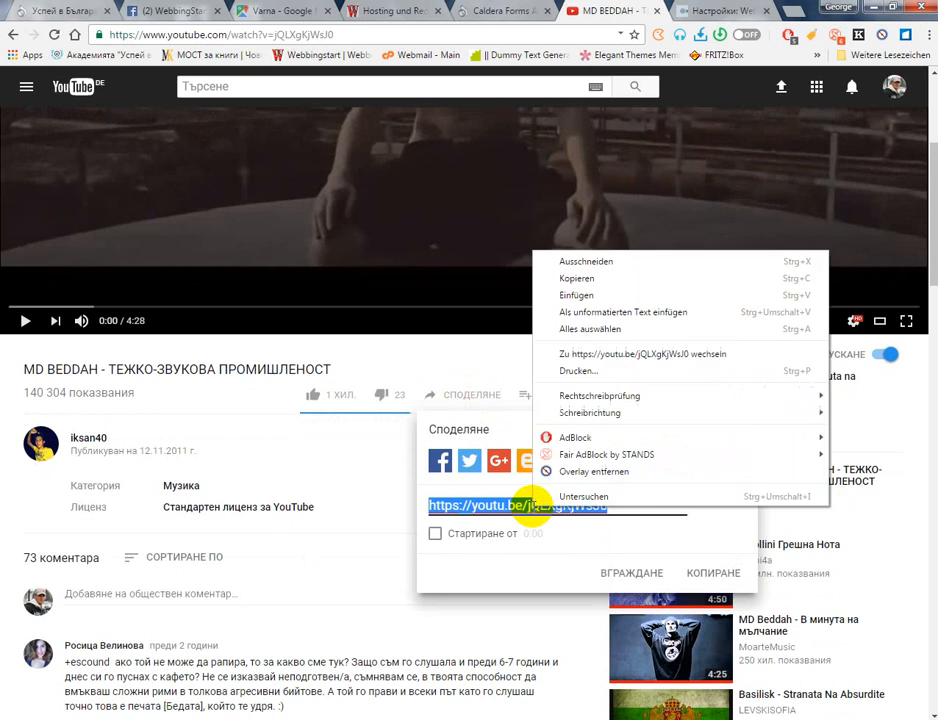
click(613, 285)
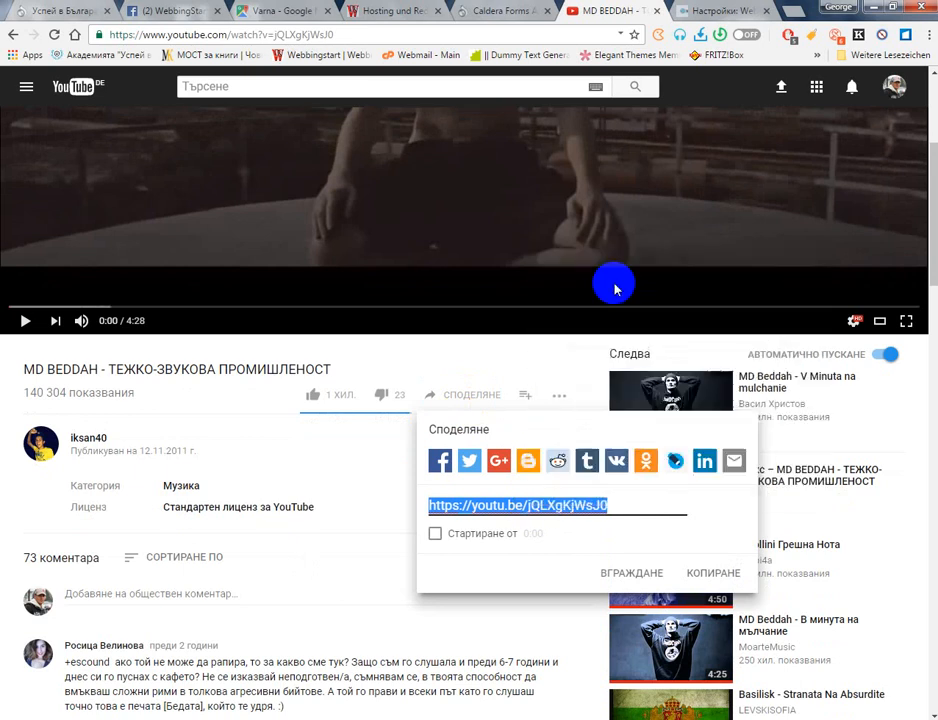
Back in the customizer, paste the YouTube link into the new footer Text widget's HTML source
click(497, 8)
click(740, 8)
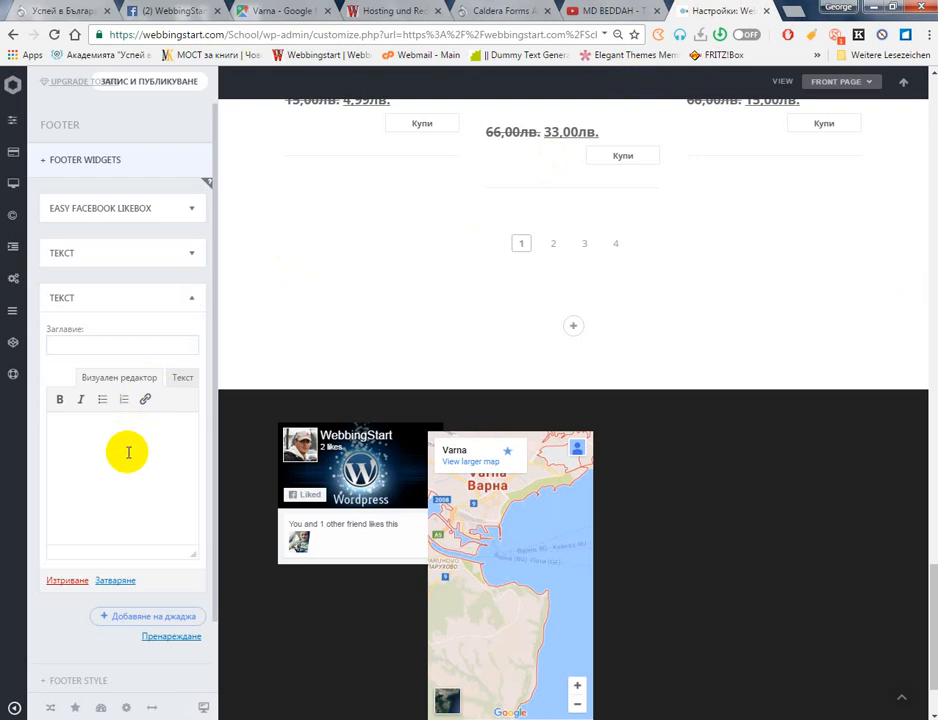
click(182, 378)
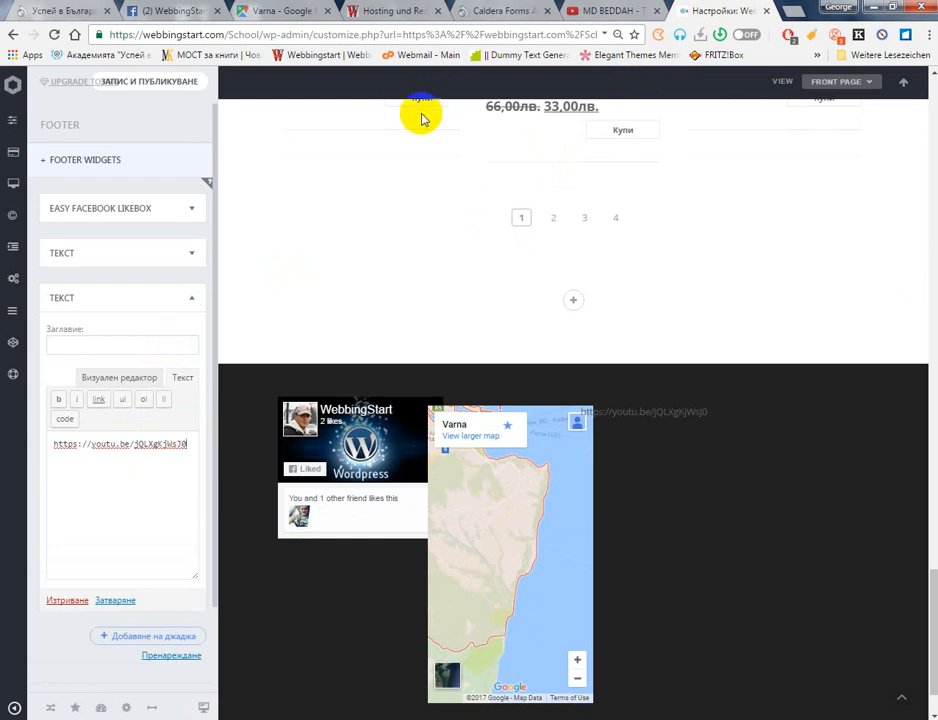
Switch back to the YouTube video, open its embed option from the sharing dialog and copy the 560 × 315 iframe code
click(590, 10)
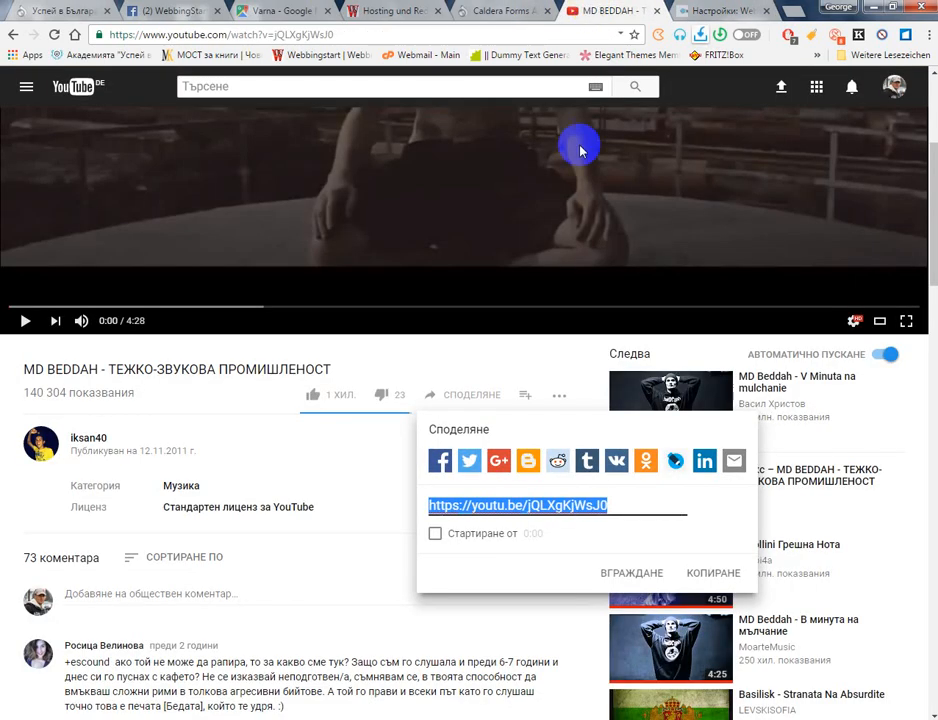
click(580, 383)
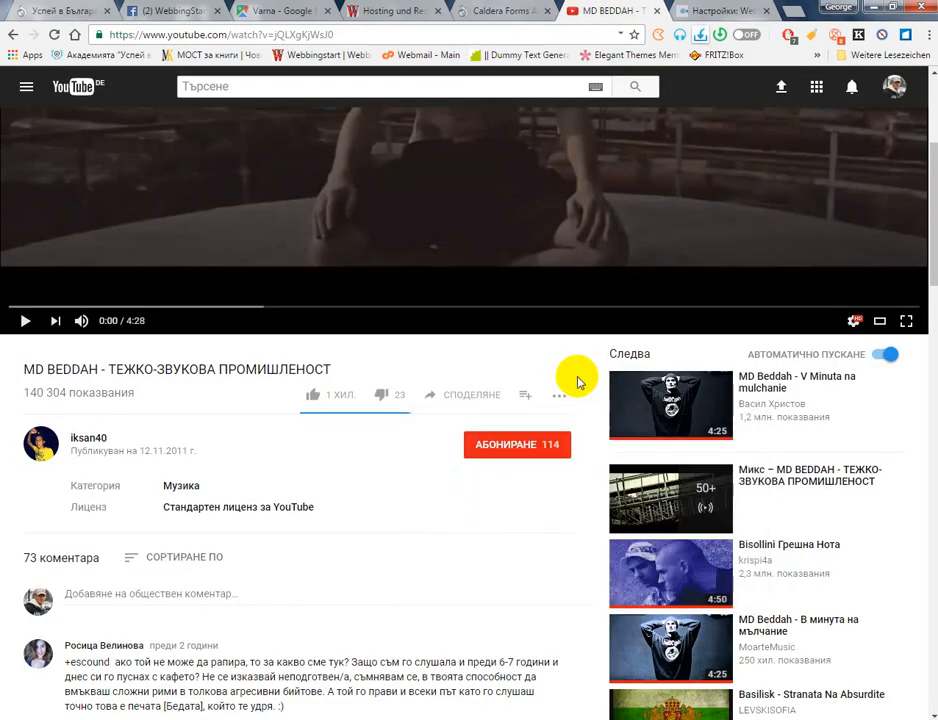
click(492, 401)
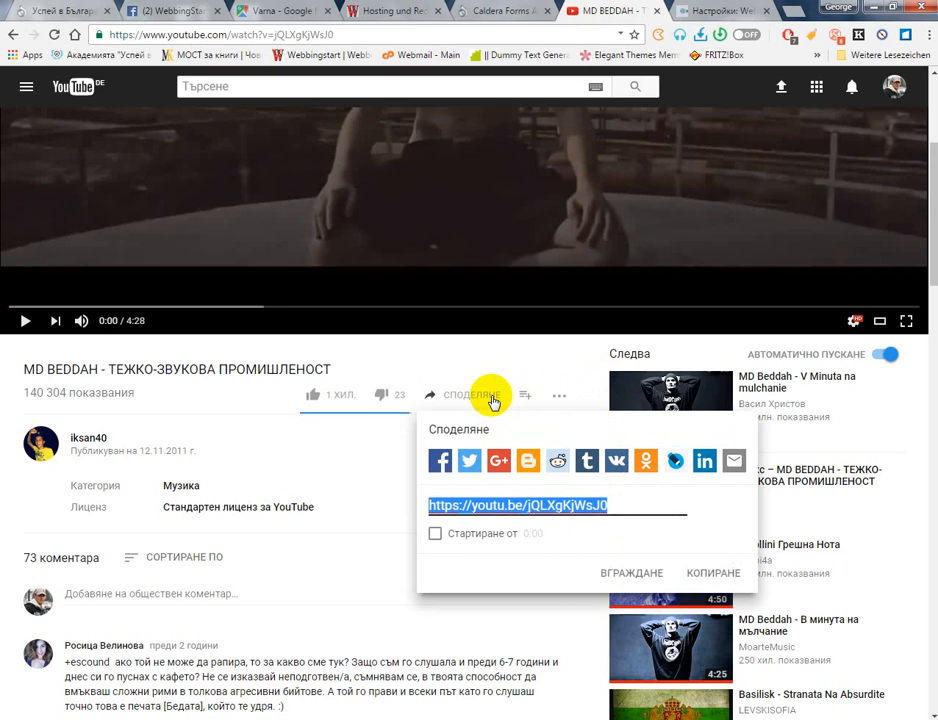
click(631, 573)
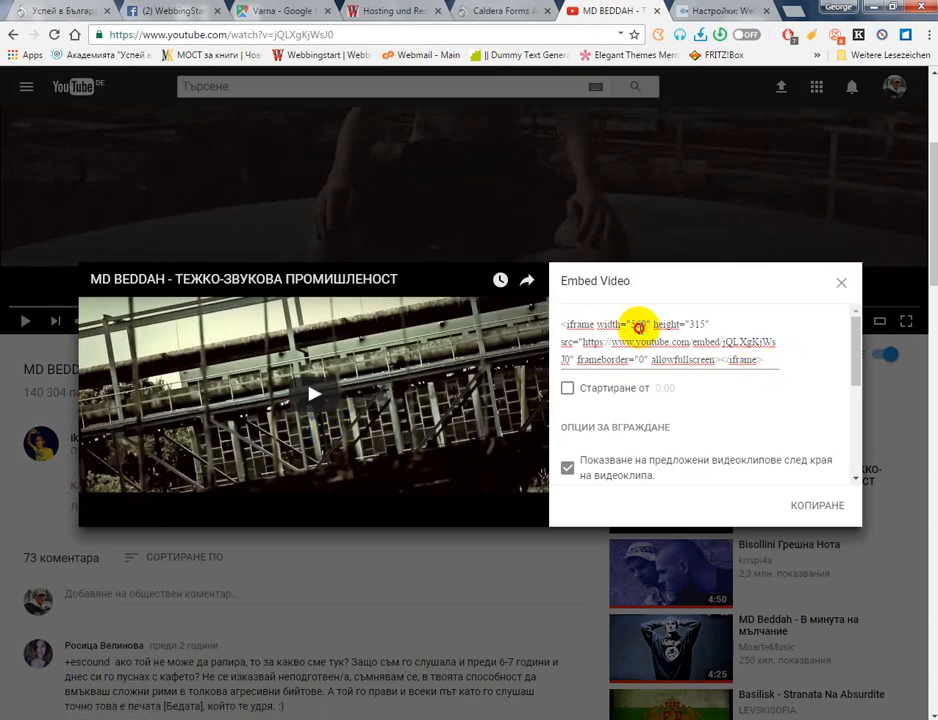
click(563, 323)
key(ctrl+c)
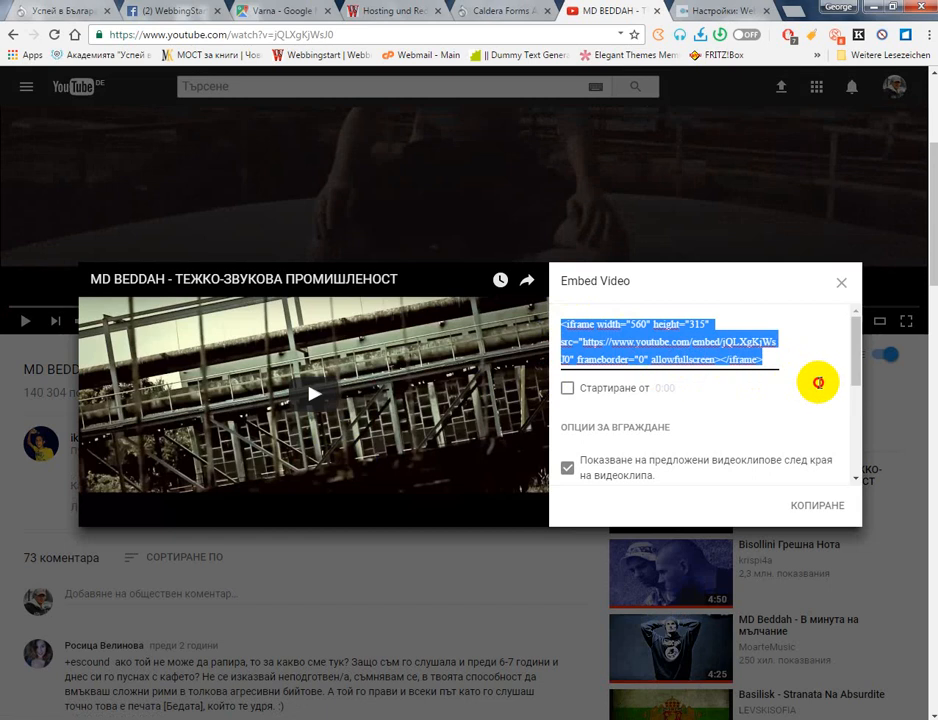
right_click(729, 353)
click(701, 376)
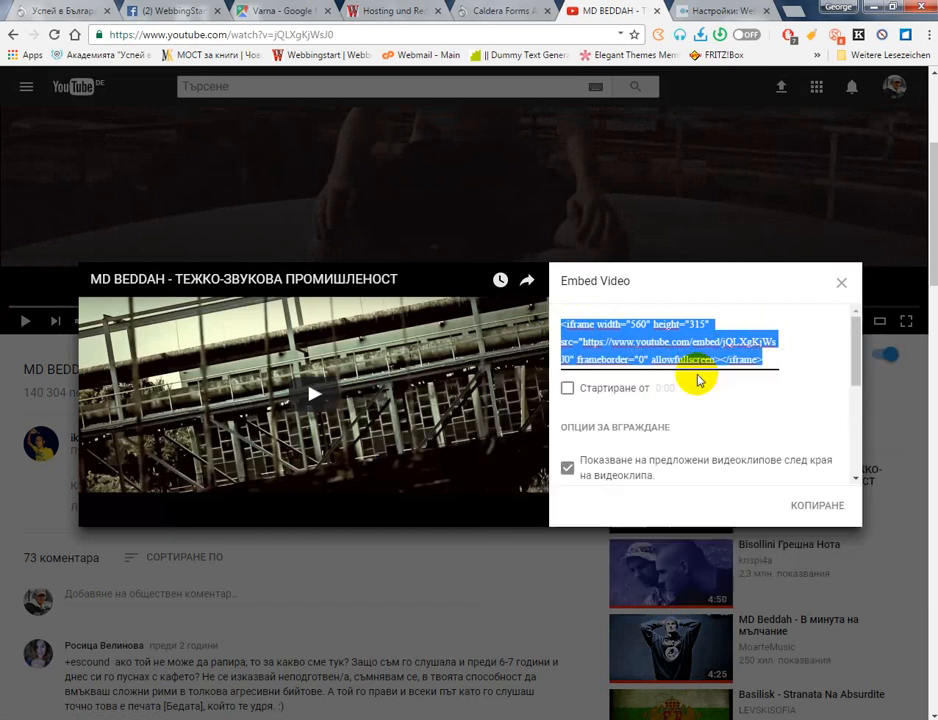
click(820, 505)
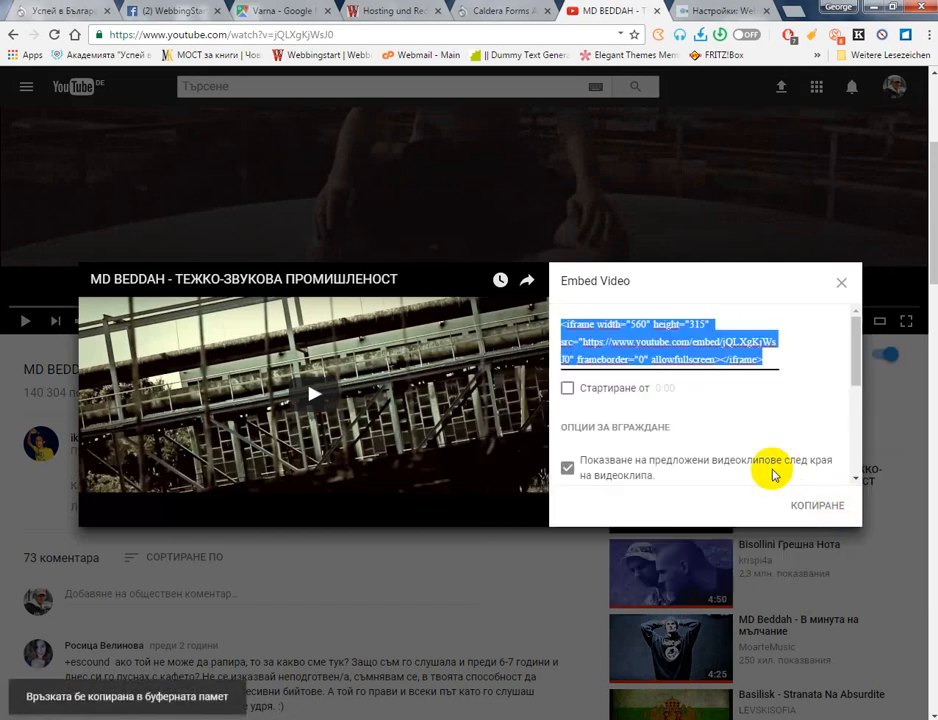
In the customizer, replace the YouTube link in the footer Text widget with the copied iframe code, and save and publish
click(703, 17)
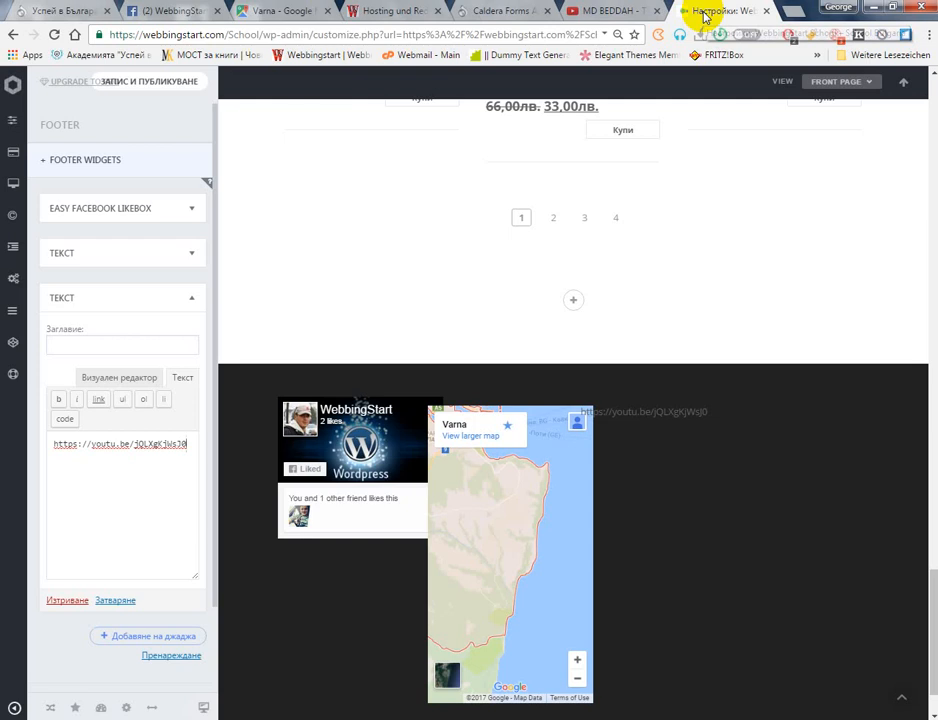
drag(197, 444, 17, 444)
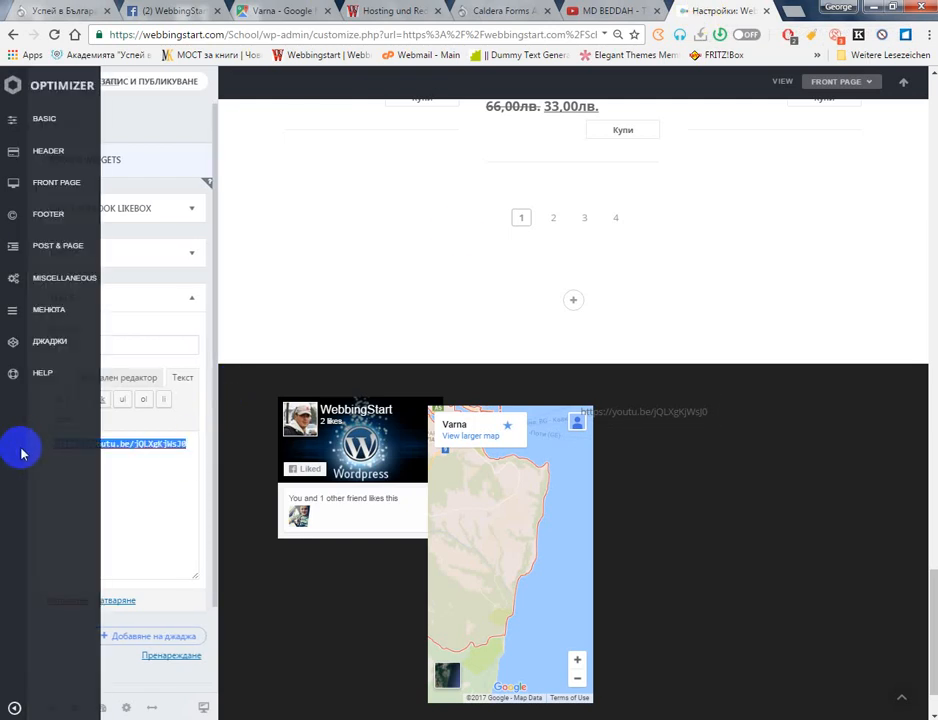
key(ctrl+v)
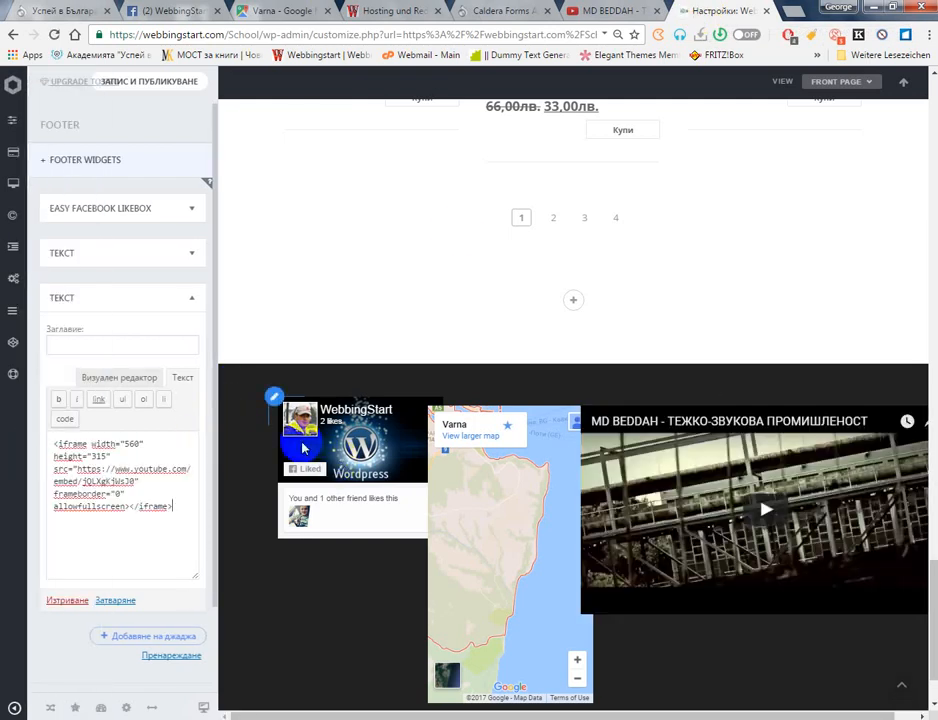
click(176, 82)
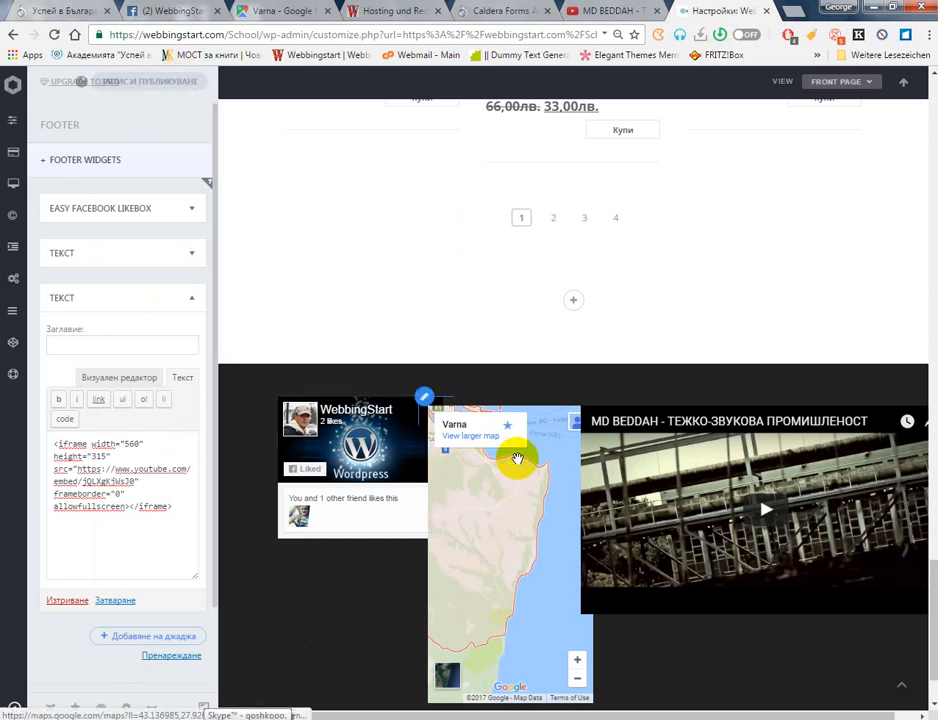
Preview the shop page at full width, recentre the footer map on Varna and look over the page up to the header
click(12, 708)
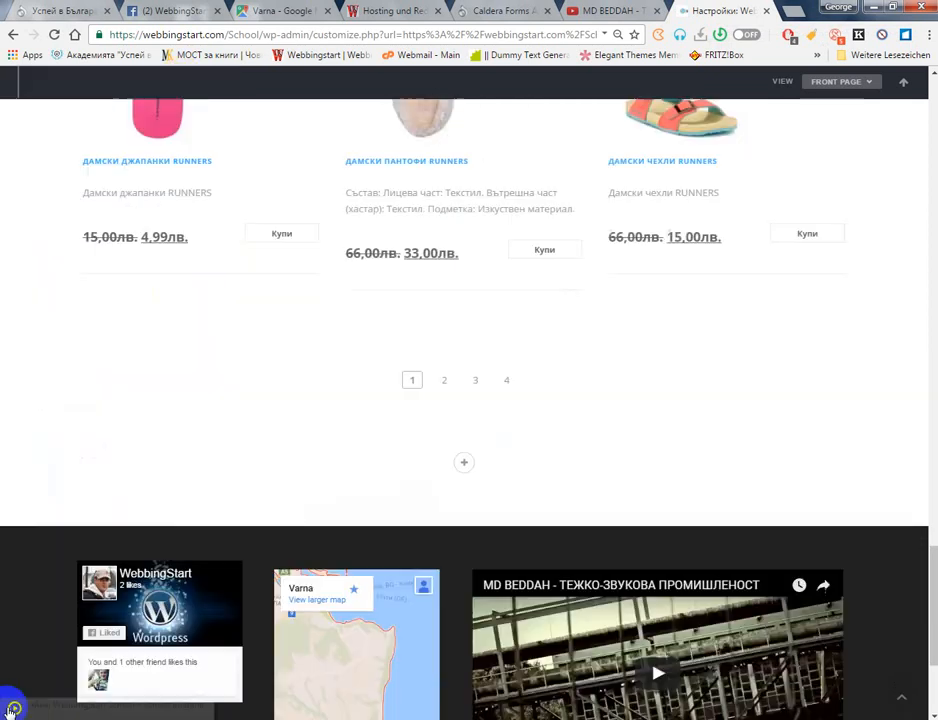
scroll(720, 545, down, 2)
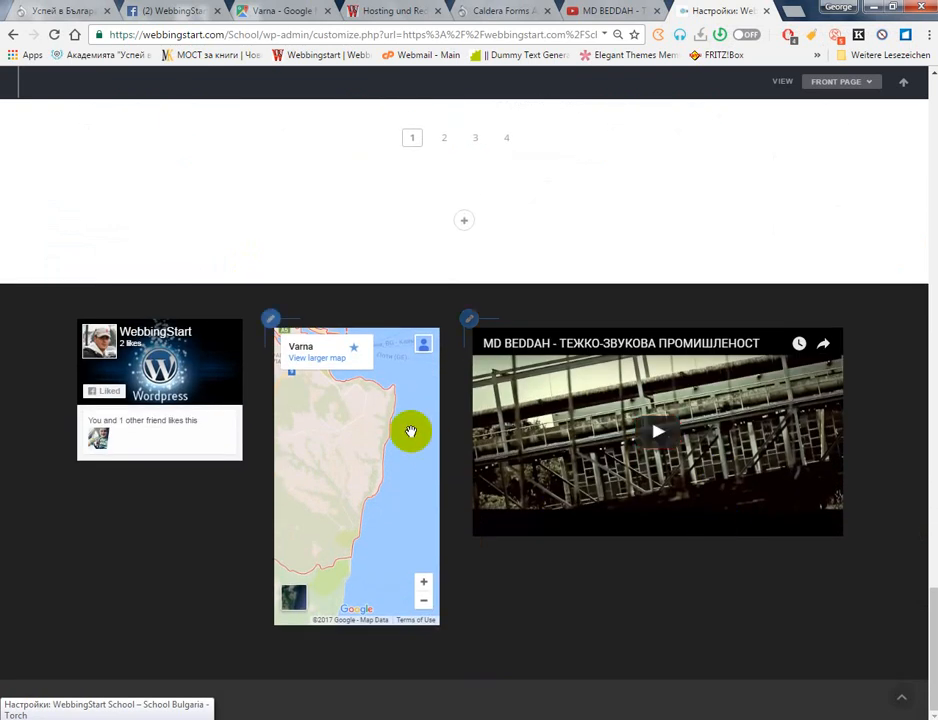
drag(411, 431, 437, 572)
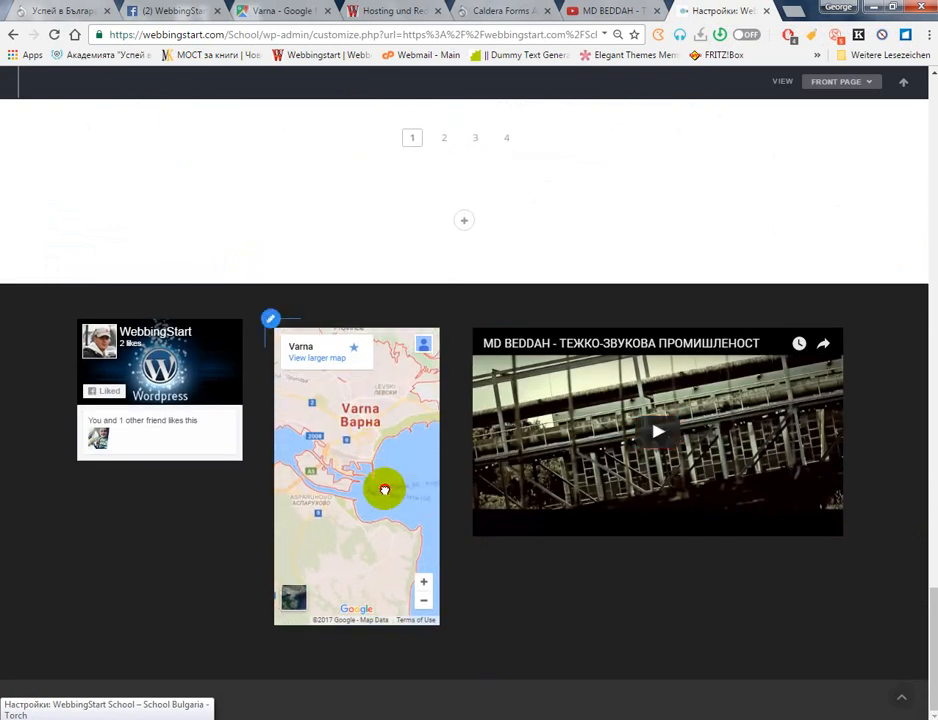
drag(321, 365, 338, 427)
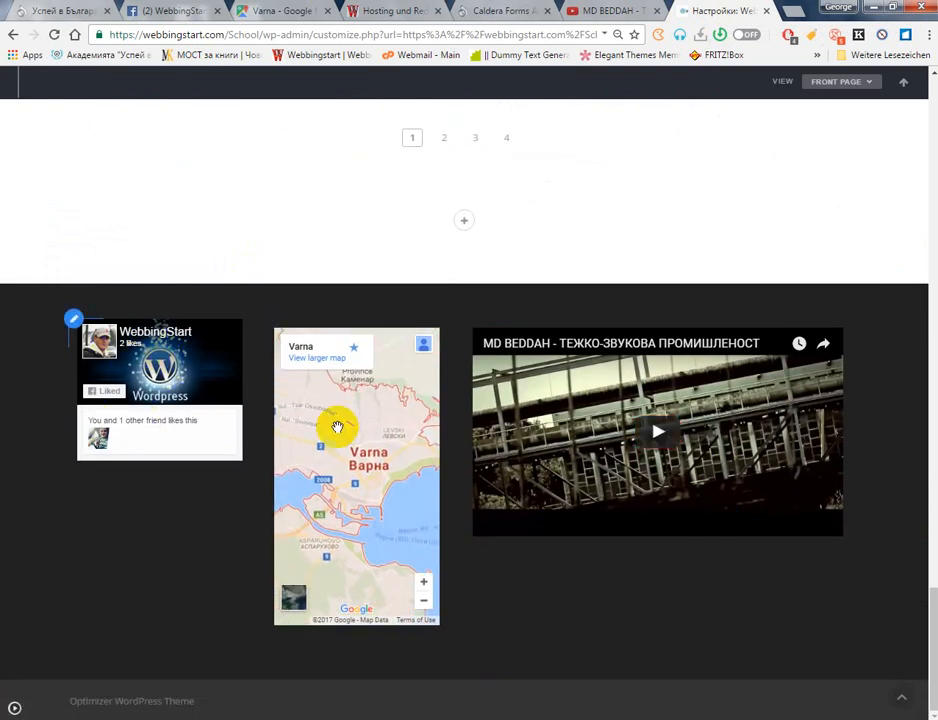
scroll(620, 488, up, 3)
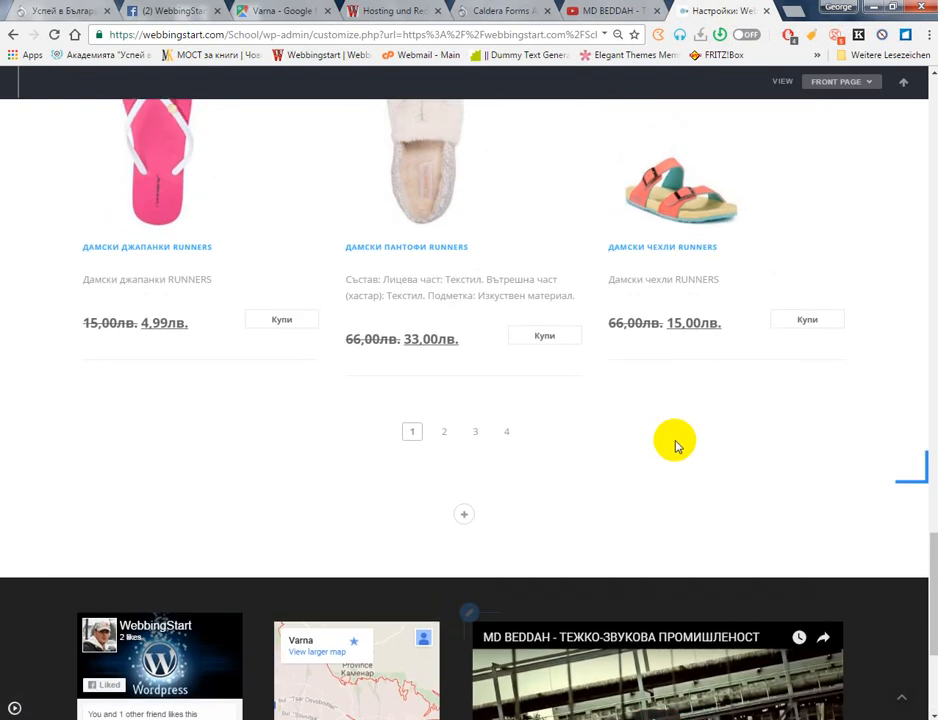
scroll(675, 445, up, 10)
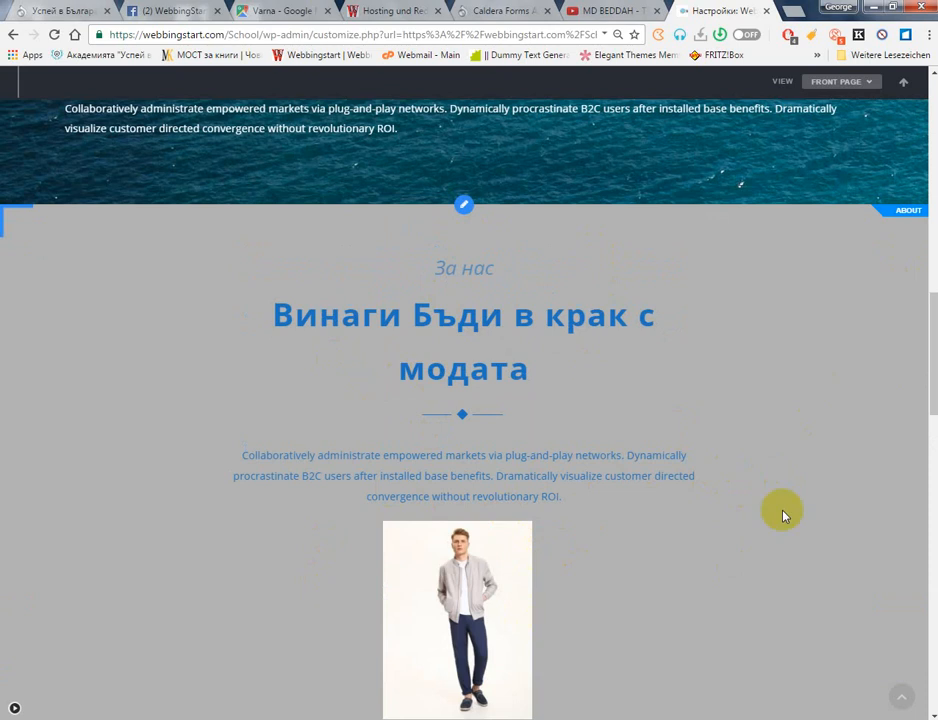
scroll(738, 500, up, 5)
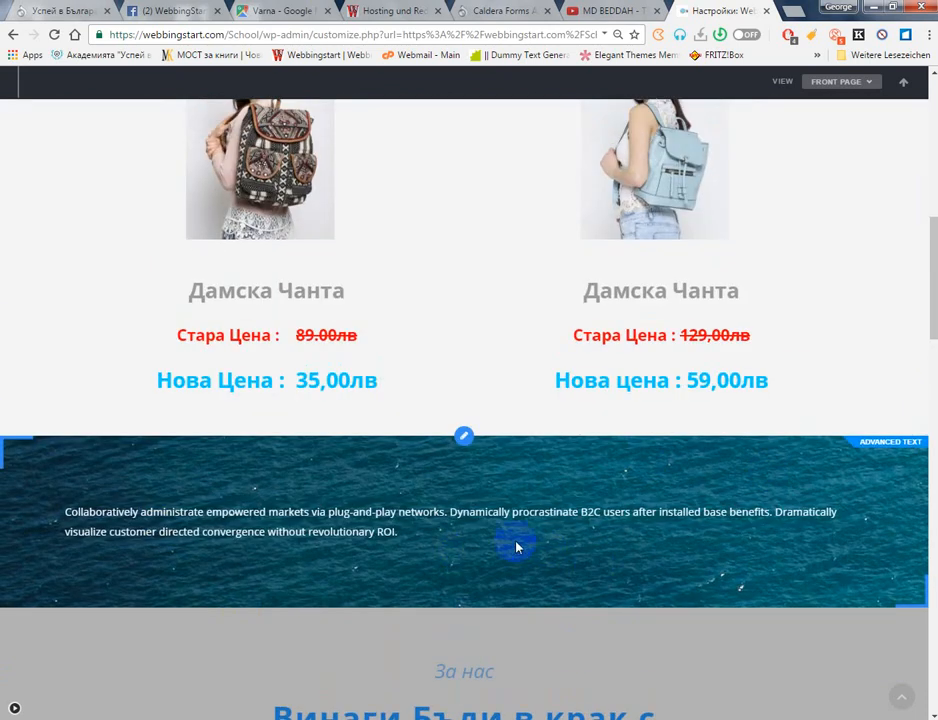
scroll(563, 580, up, 8)
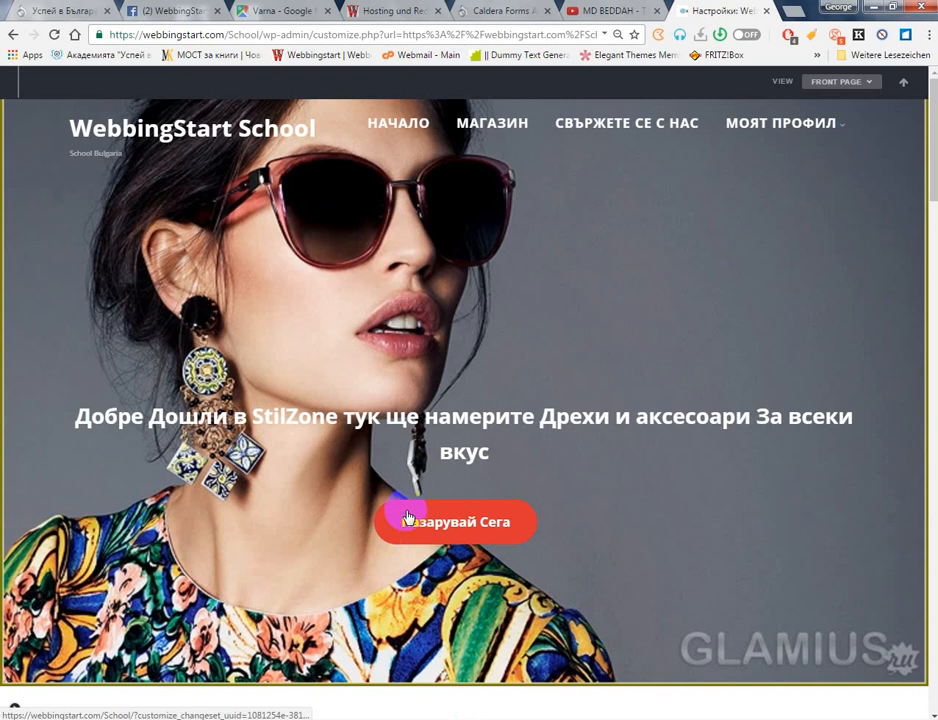
Close the YouTube video's browser tab and switch to the demo shop's Caldera Forms tab
click(573, 8)
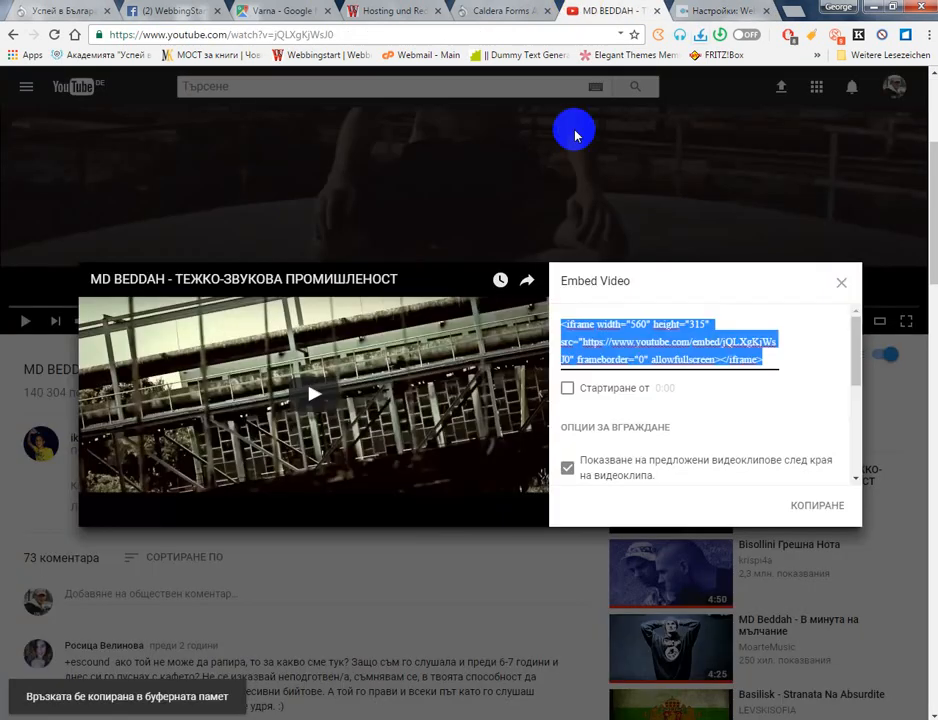
click(663, 12)
click(657, 11)
click(519, 9)
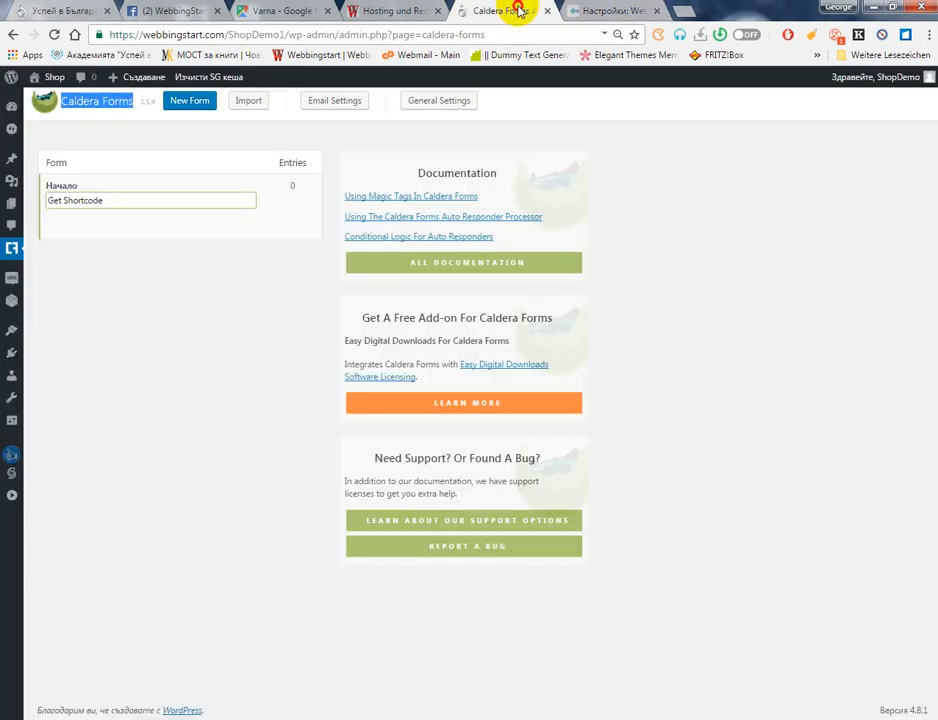
Open the demo shop's front page and look through it from the header to the footer and back
click(49, 80)
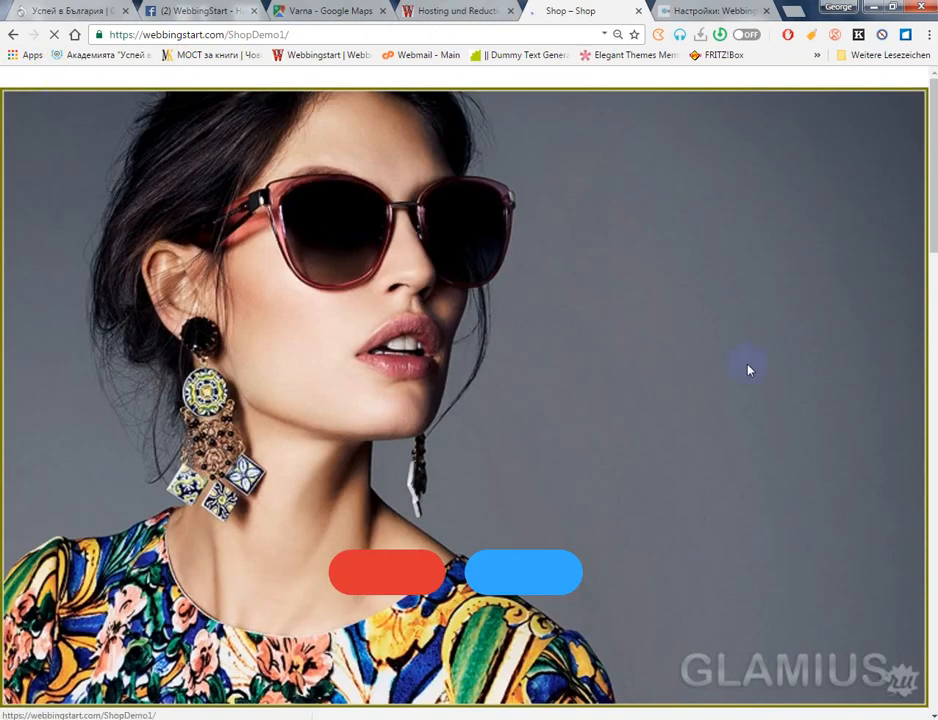
scroll(749, 368, down, 5)
scroll(749, 368, down, 5)
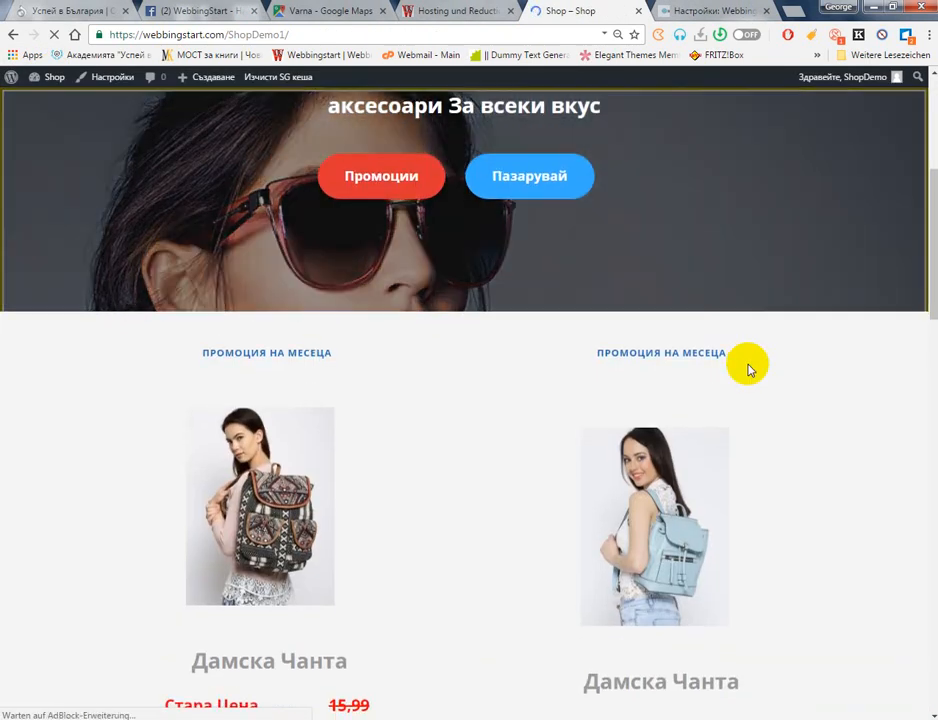
scroll(749, 368, down, 10)
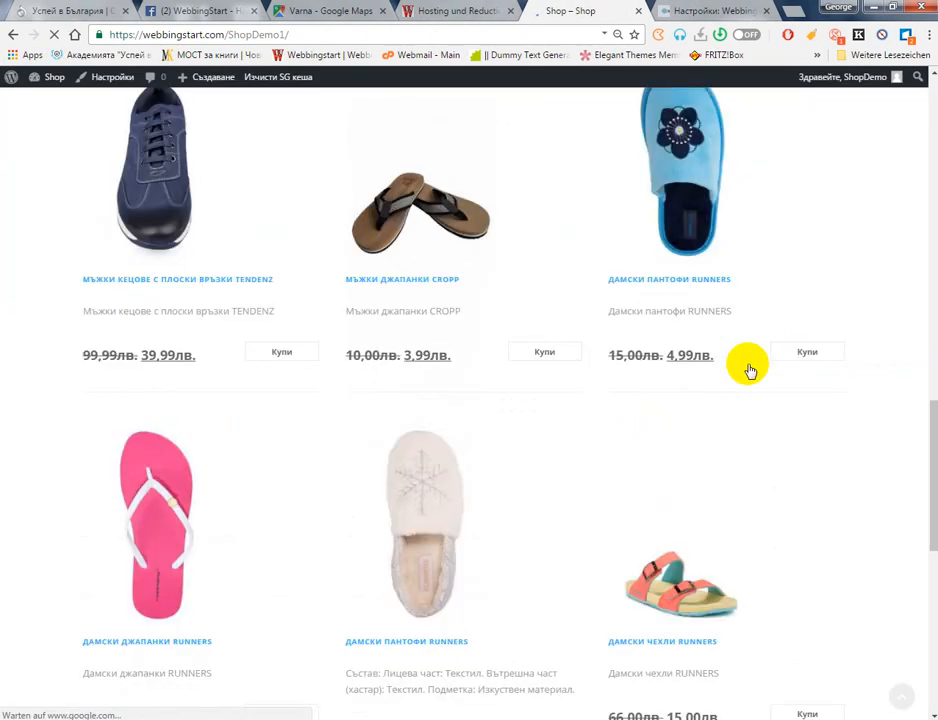
scroll(749, 368, up, 10)
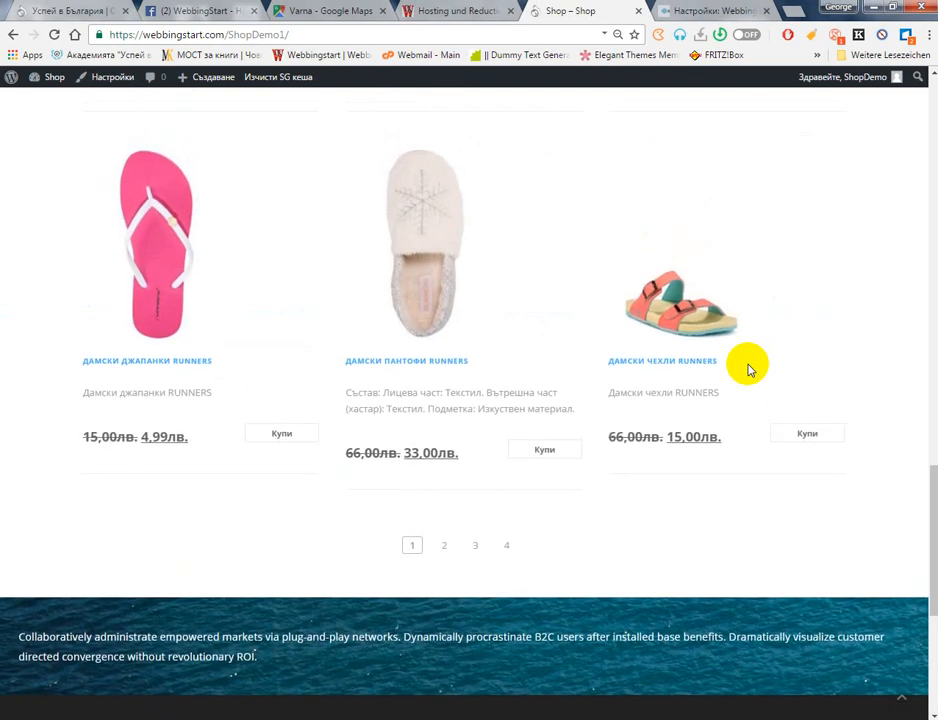
scroll(750, 370, up, 5)
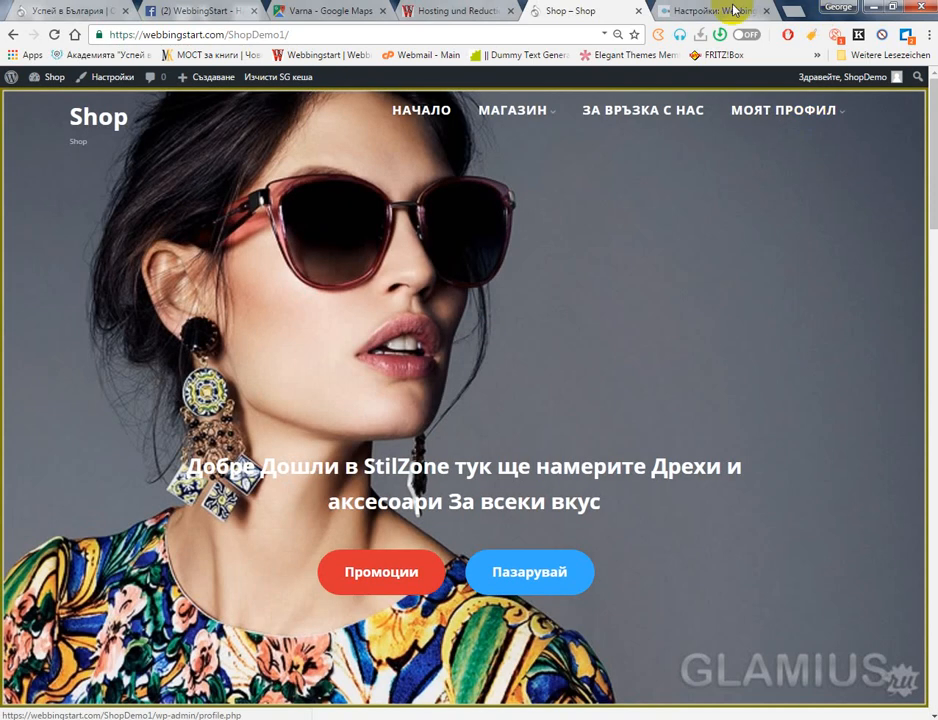
Return to the customizer tab, leave for the WordPress dashboard, open Caldera Forms and dismiss its improvement offer
click(697, 10)
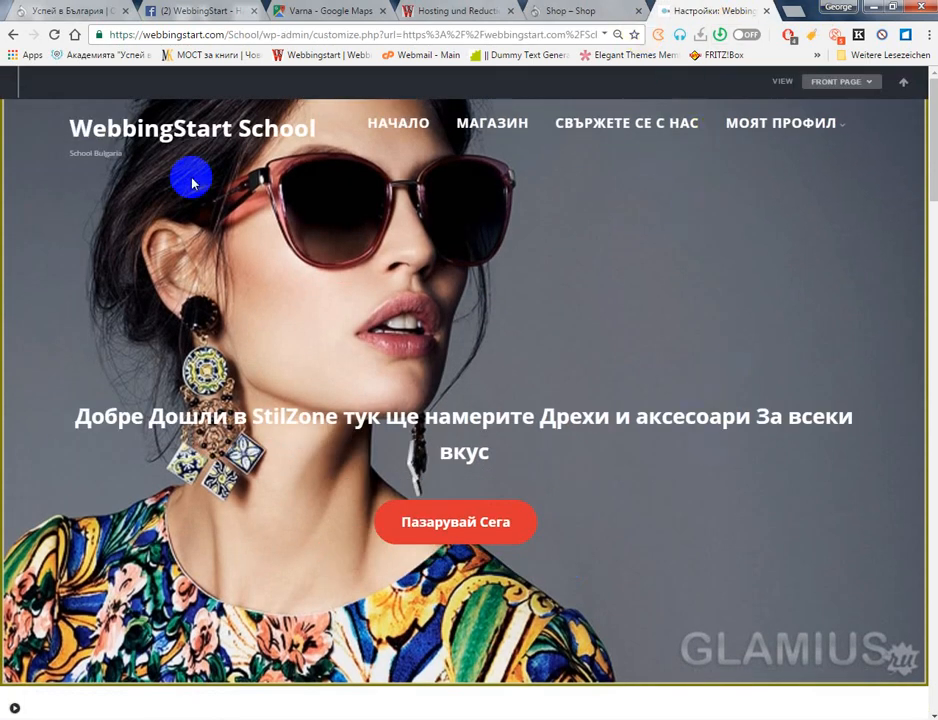
click(15, 708)
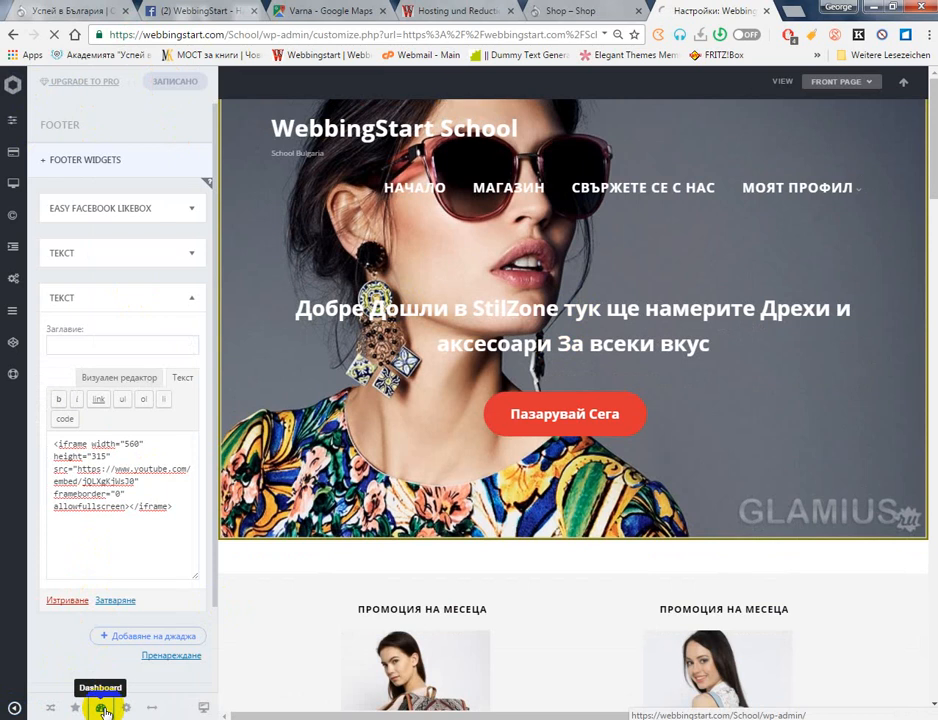
click(101, 710)
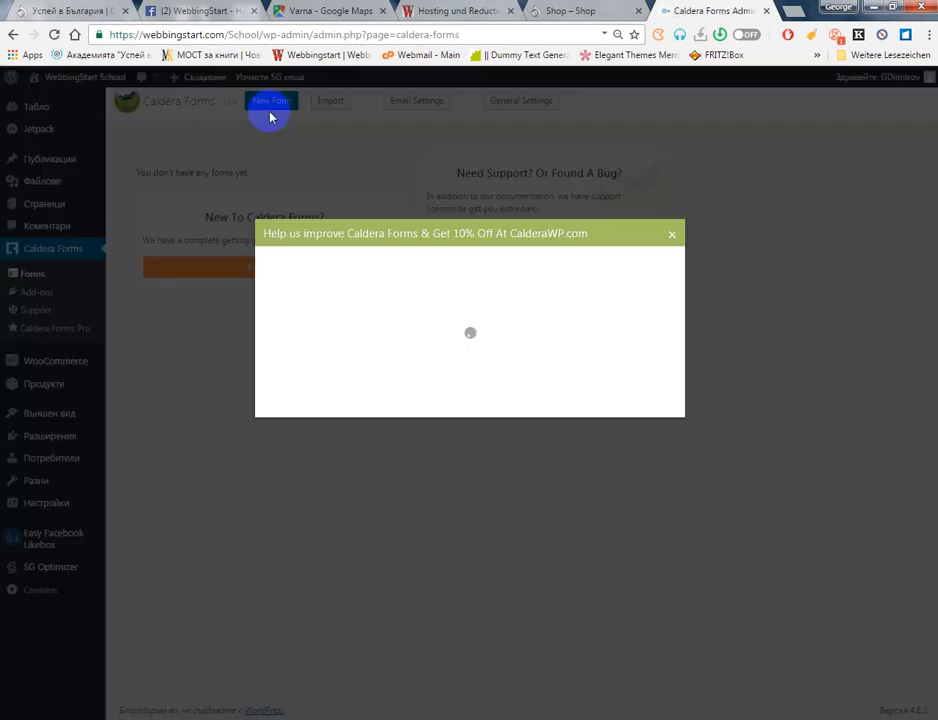
click(282, 341)
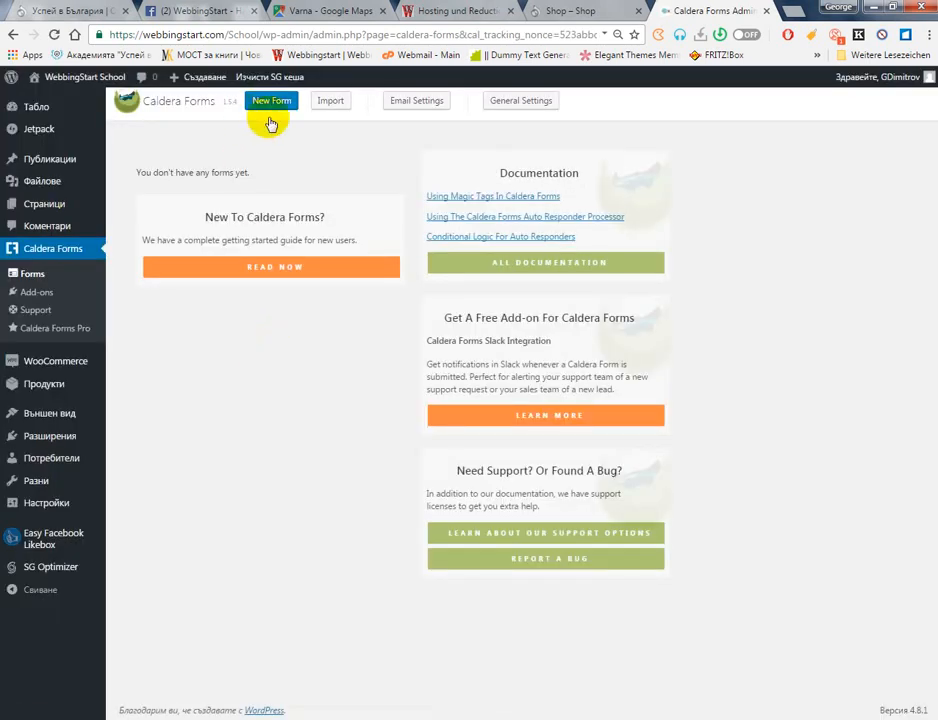
Create a new Caldera form from the Contact Form template and name it "new"
click(272, 104)
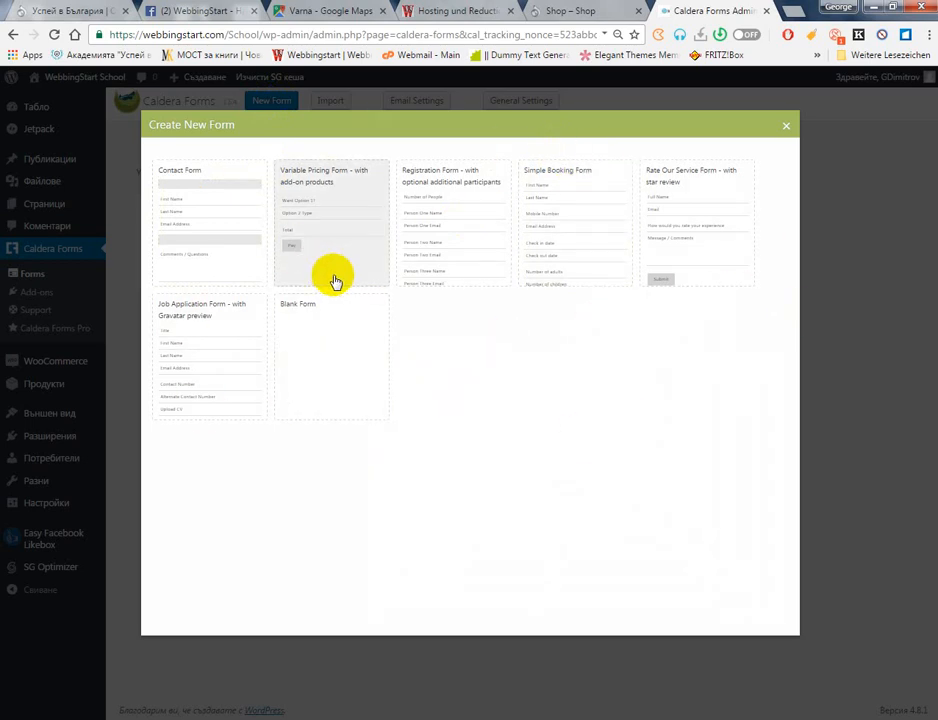
click(198, 208)
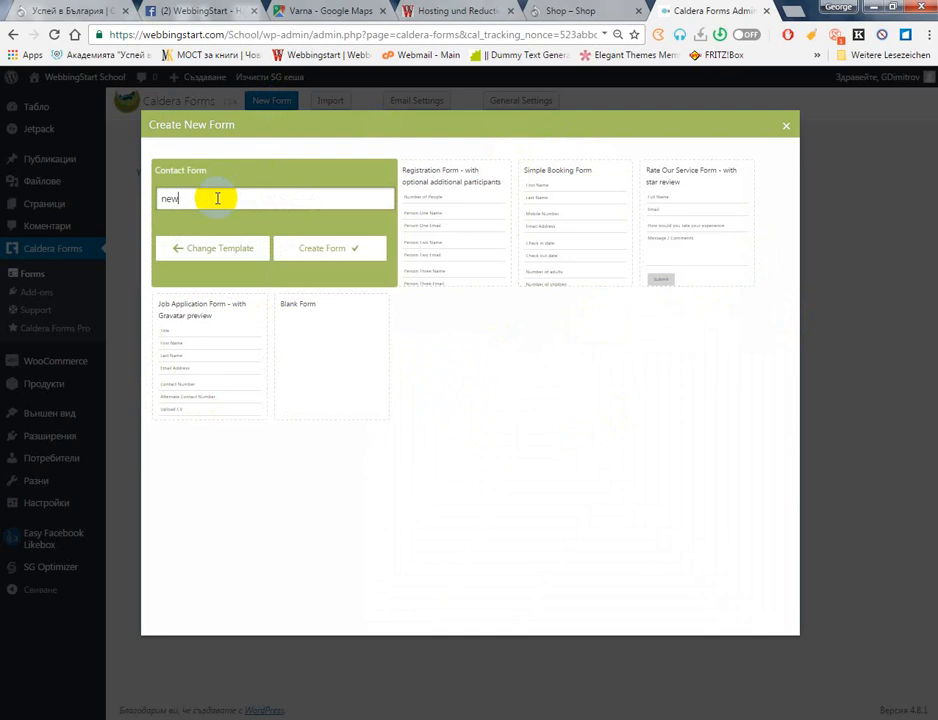
text(new)
key(Return)
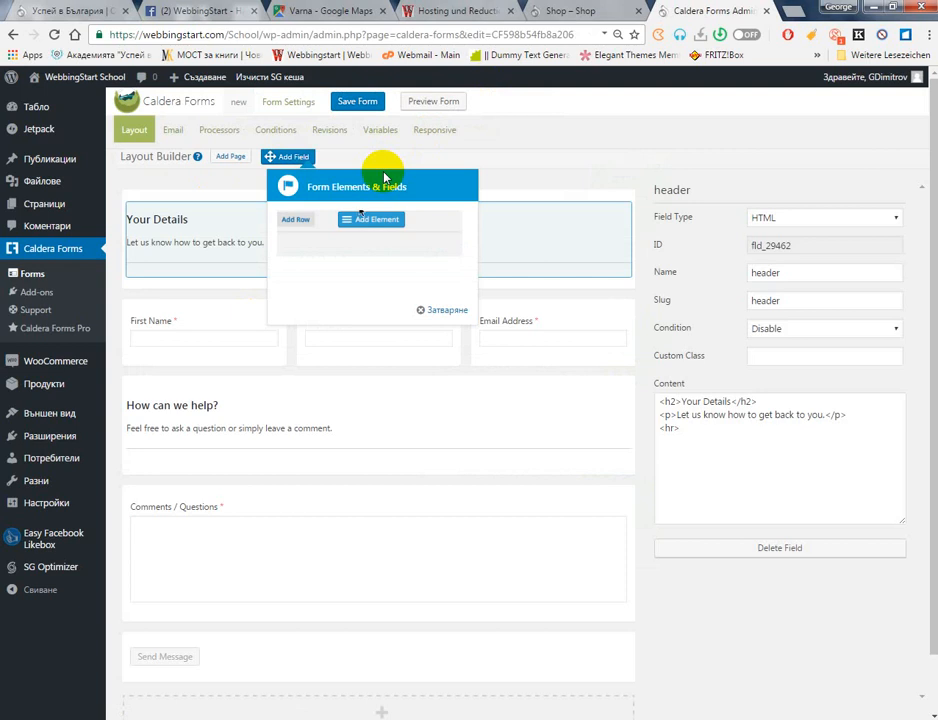
Close the form elements pop-up and look through the settings of the First Name and Last Name fields
click(445, 309)
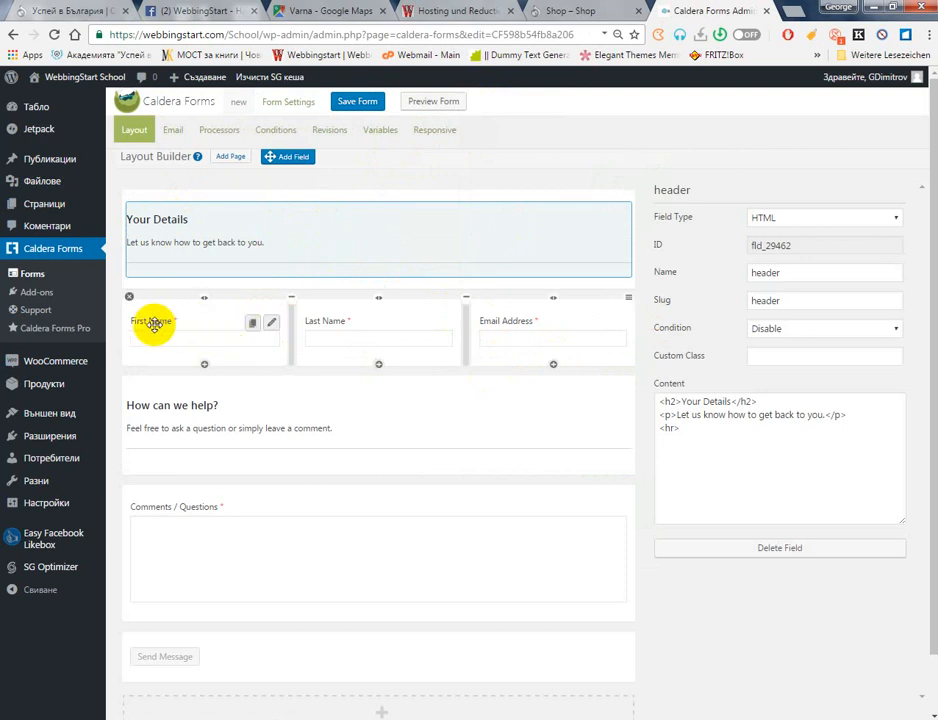
click(271, 326)
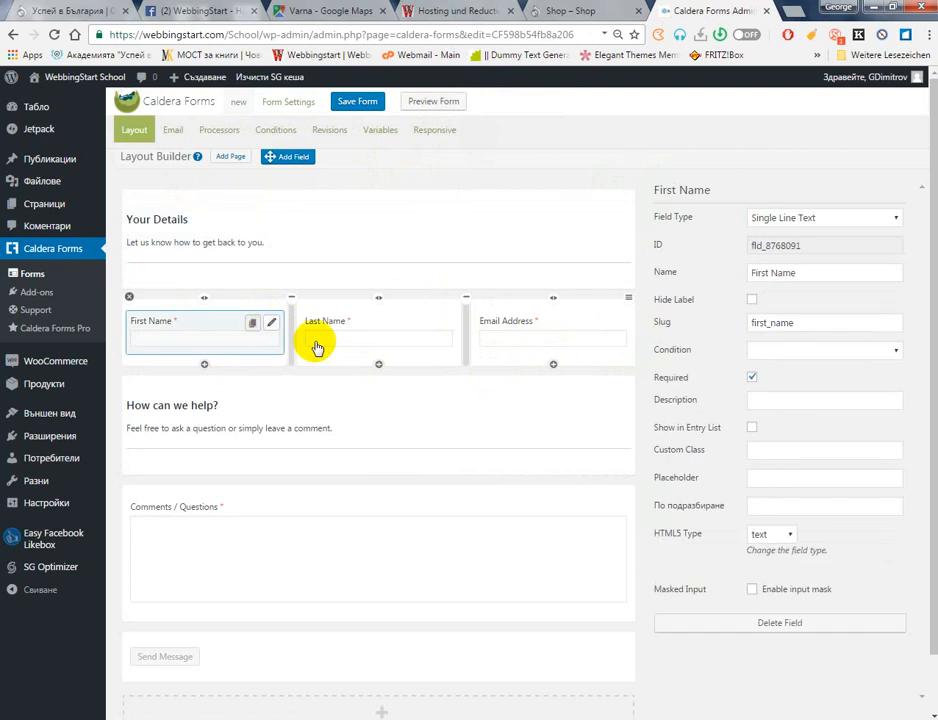
click(819, 269)
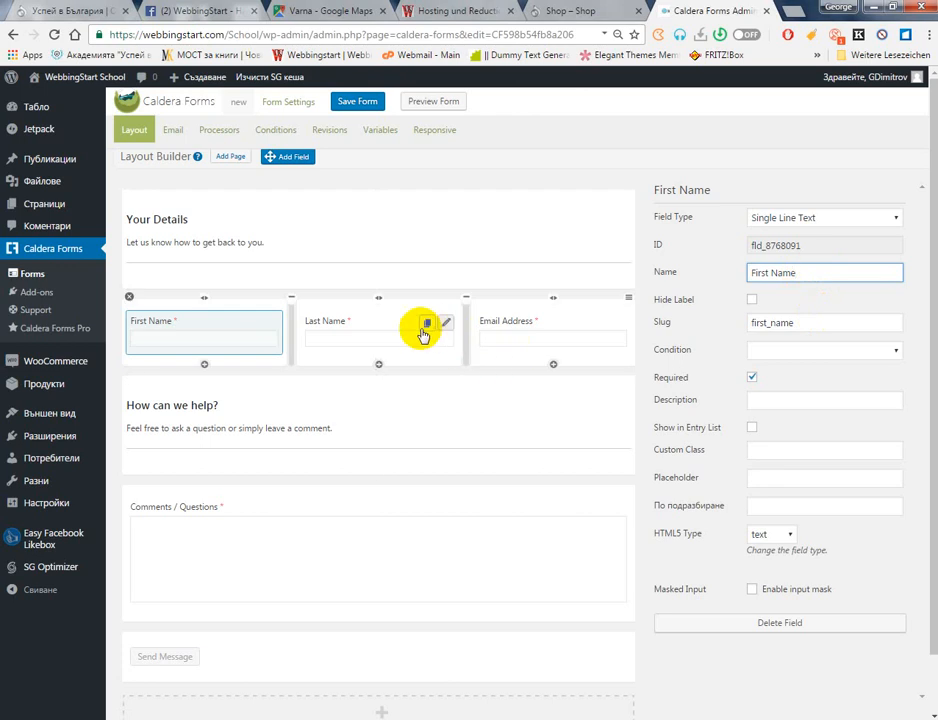
click(440, 324)
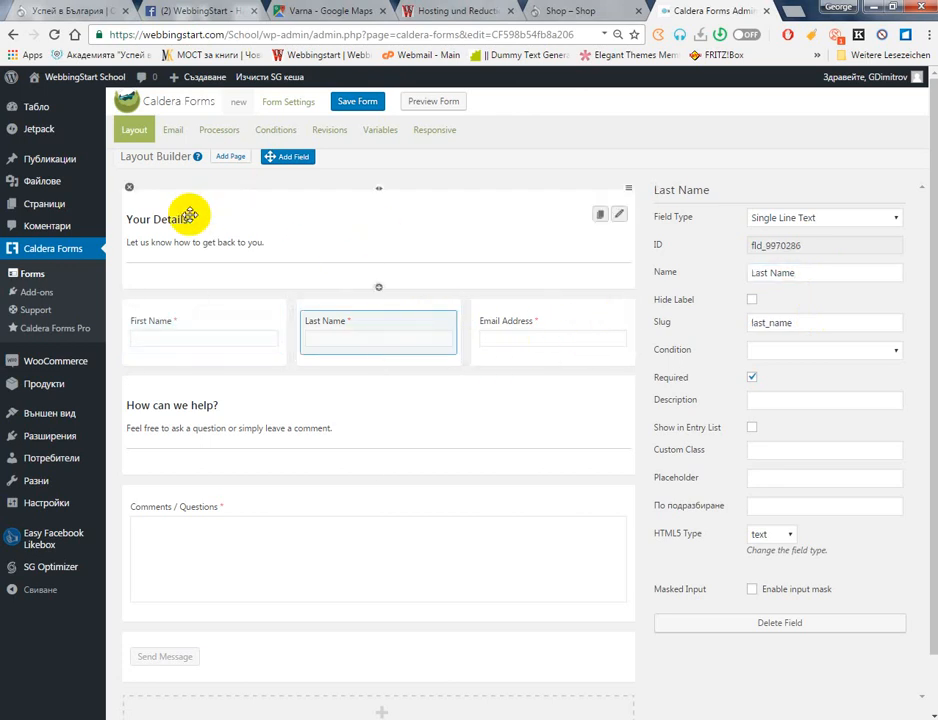
Replace the "Your Details" heading in the header field's HTML with "За връзка С нас", copied from the demo shop's contact page
click(617, 217)
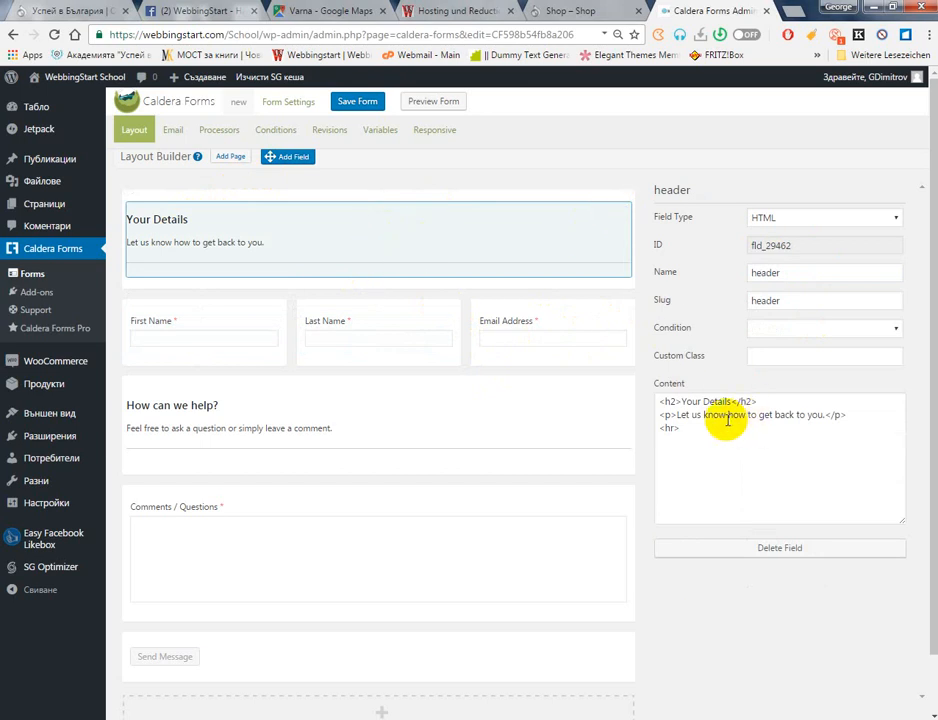
click(684, 399)
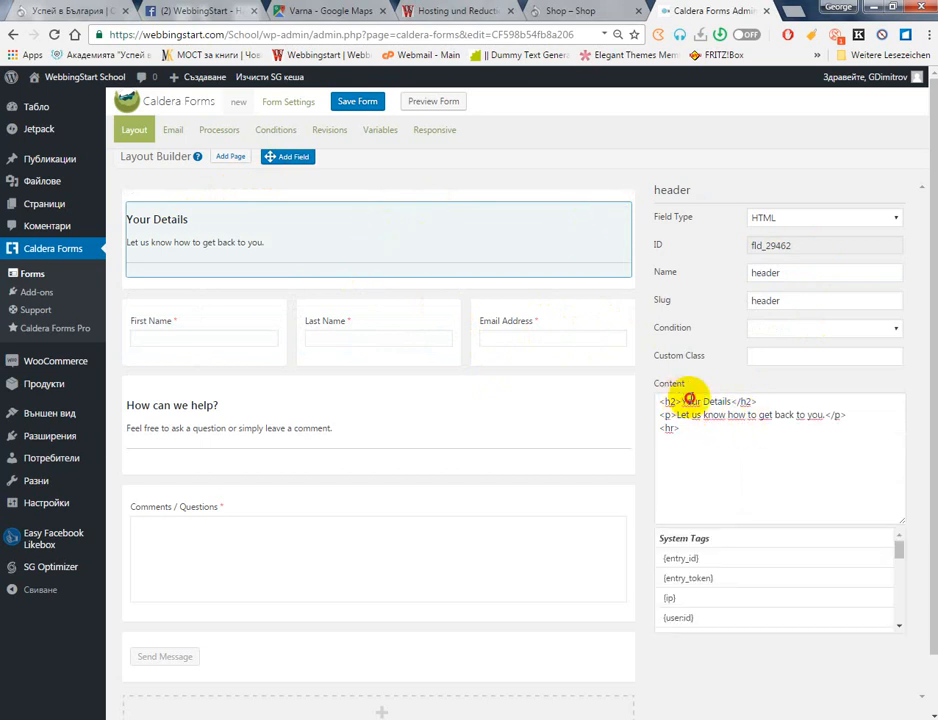
drag(731, 401, 686, 402)
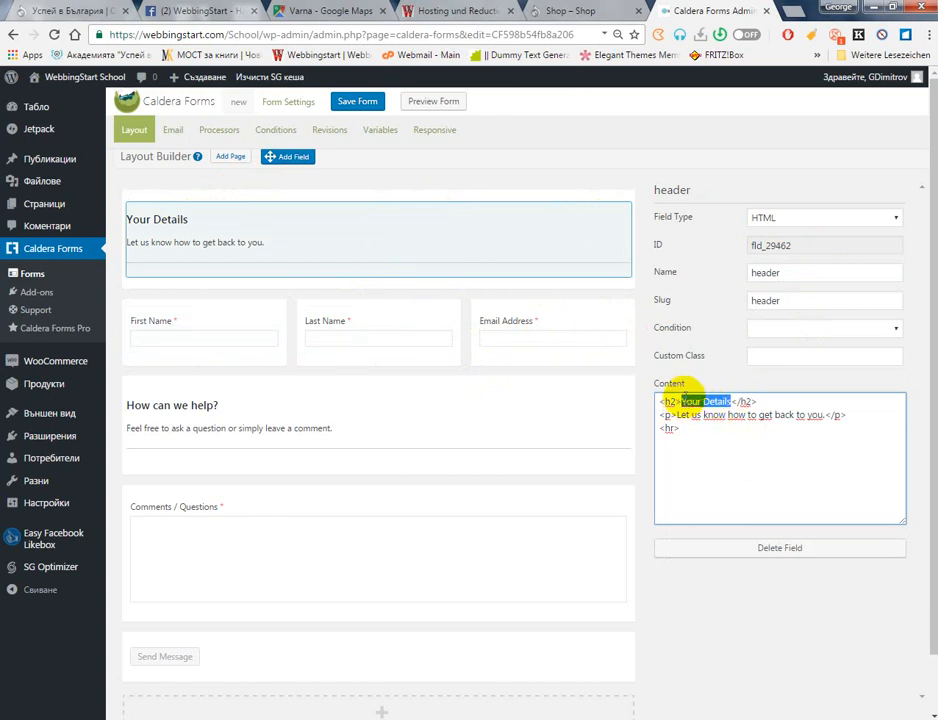
click(538, 9)
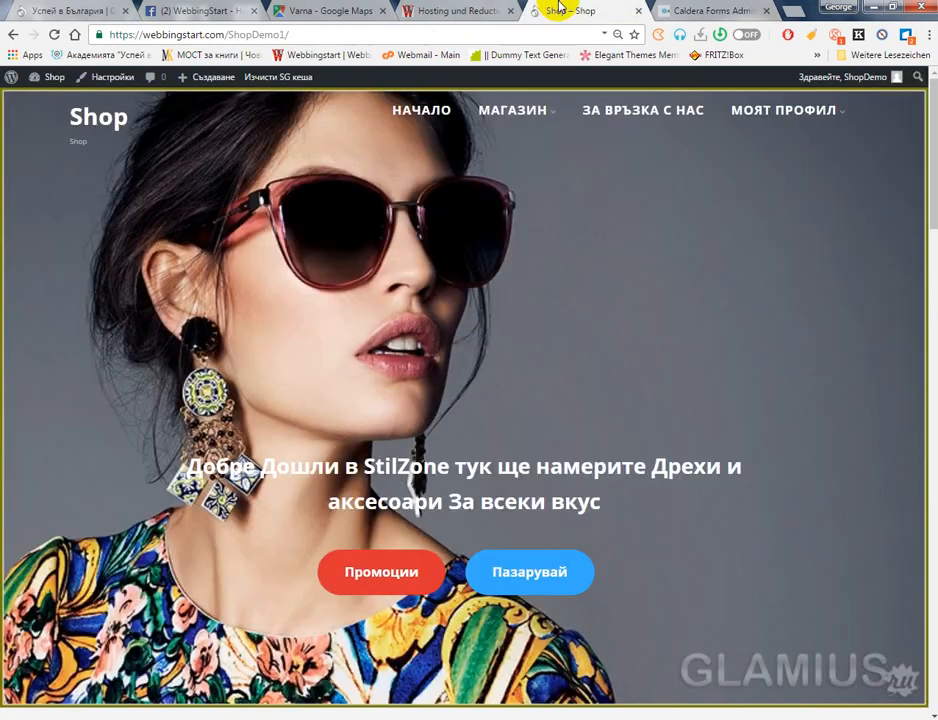
click(668, 121)
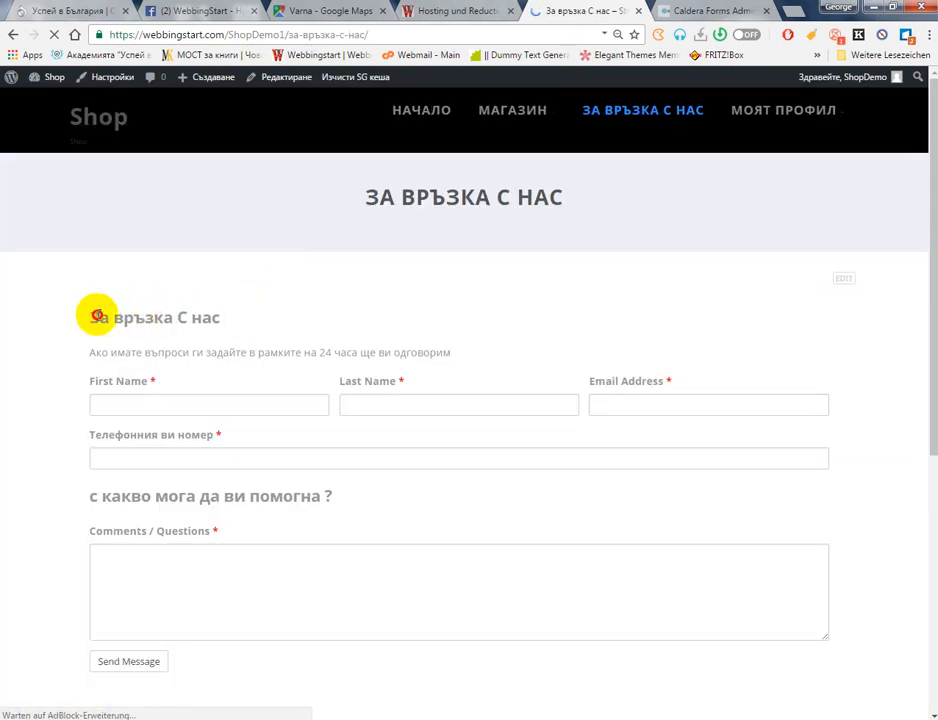
drag(90, 317, 277, 329)
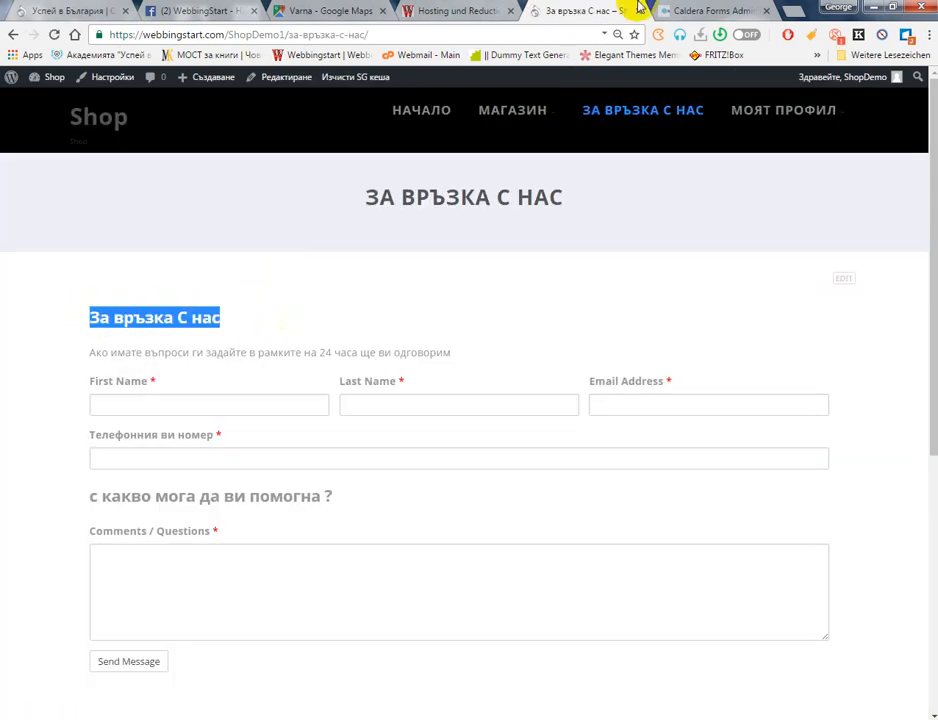
click(680, 10)
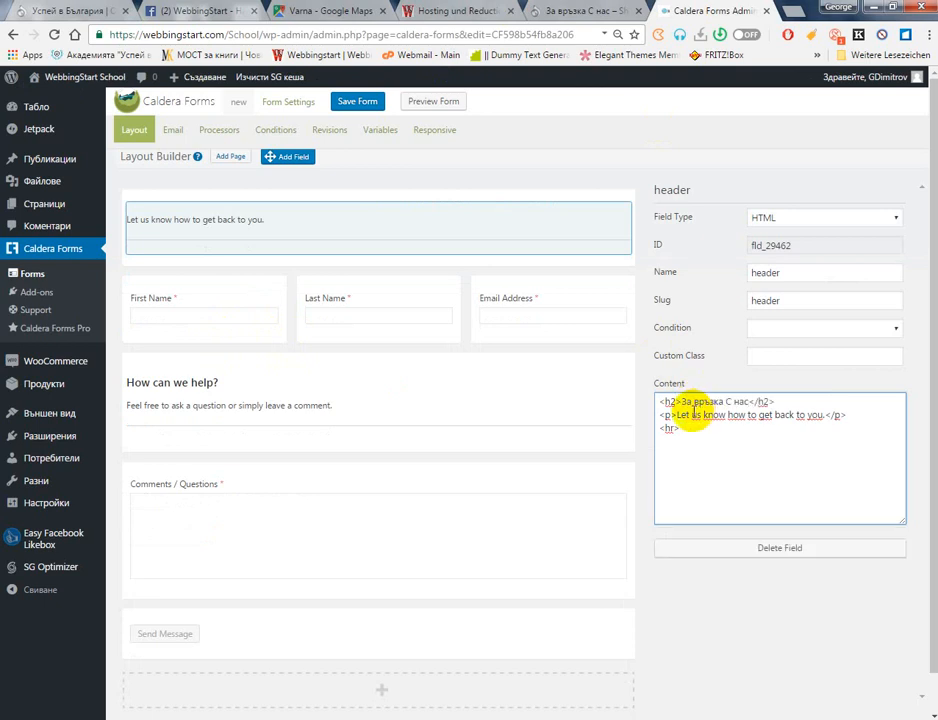
Replace the header's paragraph with "Ако имате въпроси ги задайте в рамките на 24 часа ще ви одговорим", copied from the shop's contact page
click(593, 10)
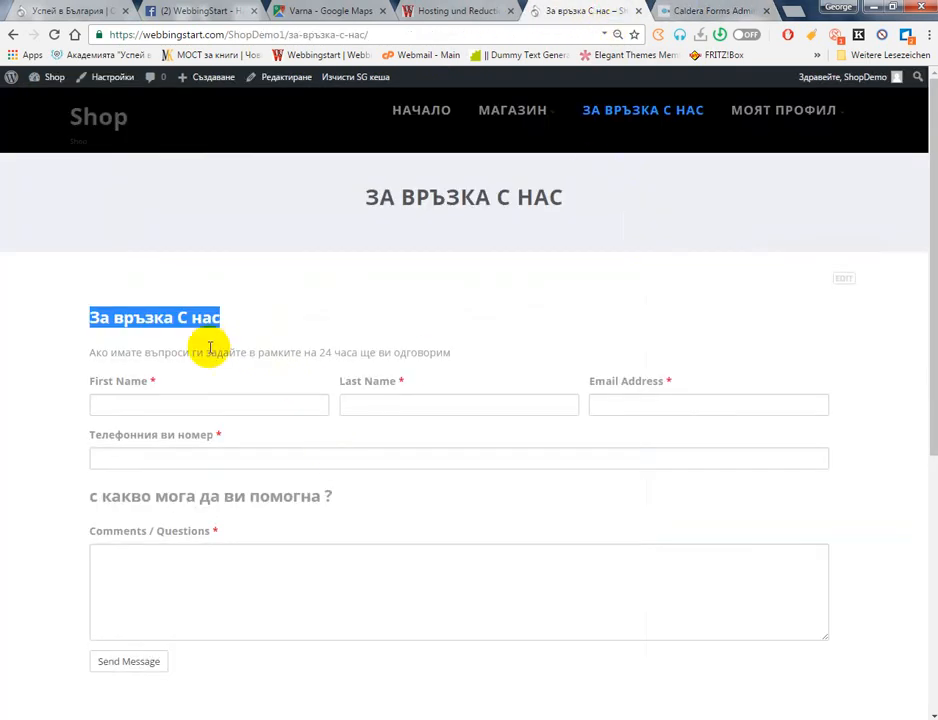
drag(88, 352, 467, 352)
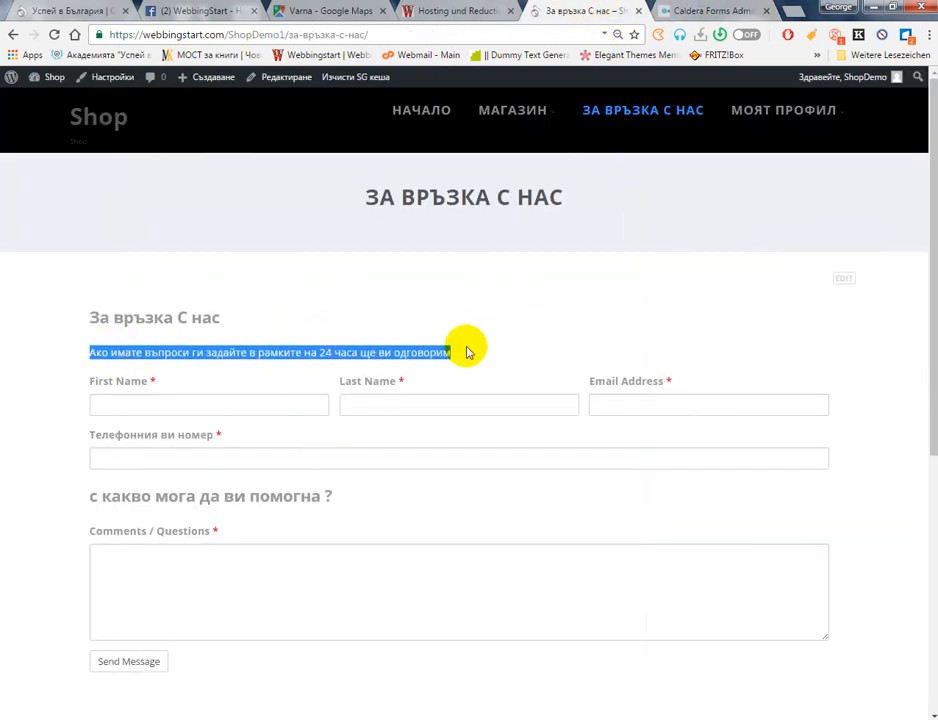
click(690, 10)
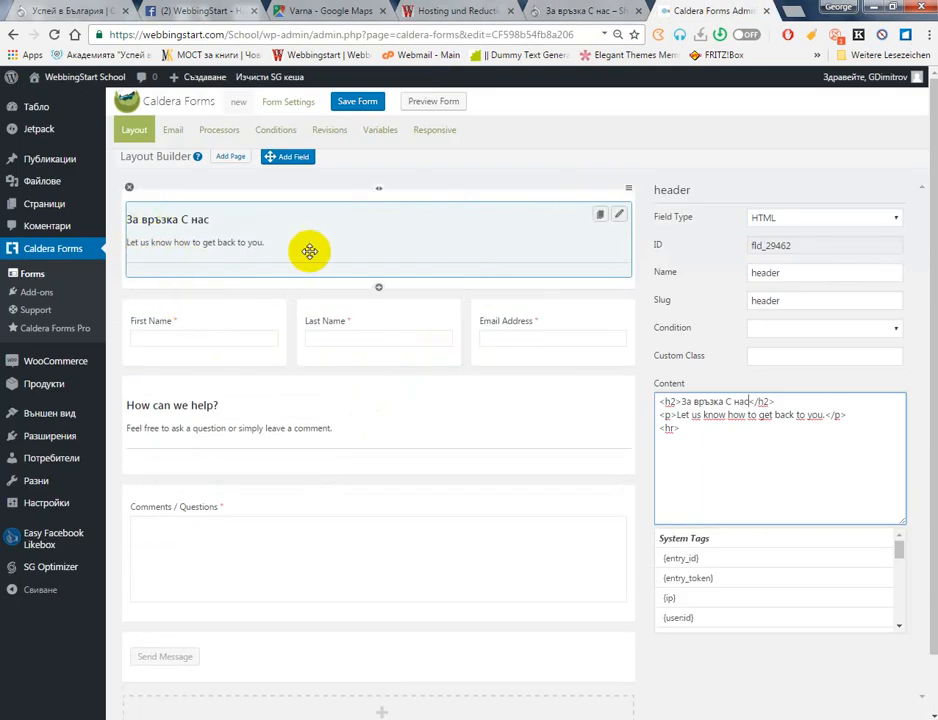
drag(679, 412, 818, 413)
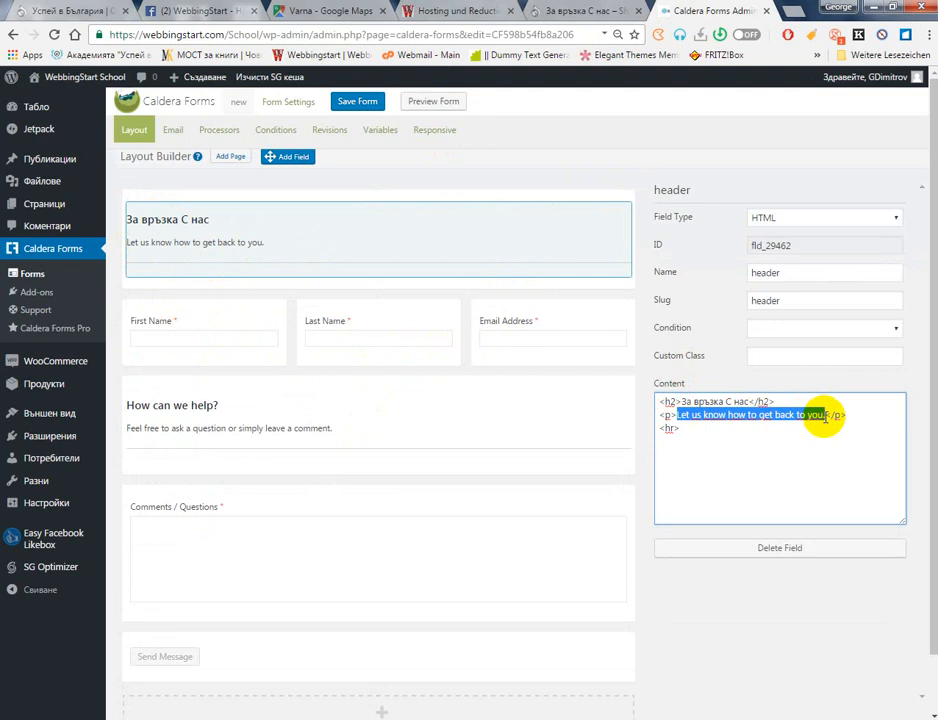
text(Ако имате въпроси ги зададйте в рамките на 24 часа ще ви одговорим)
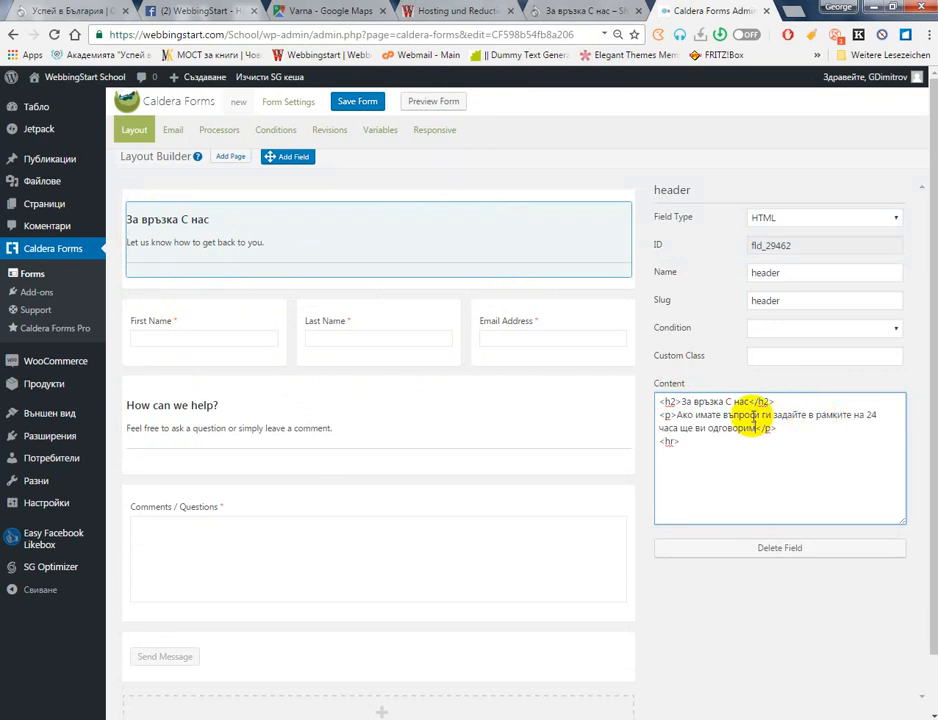
Look through the field categories, add a Phone Number (Basic) field below Last Name and make it required
click(378, 366)
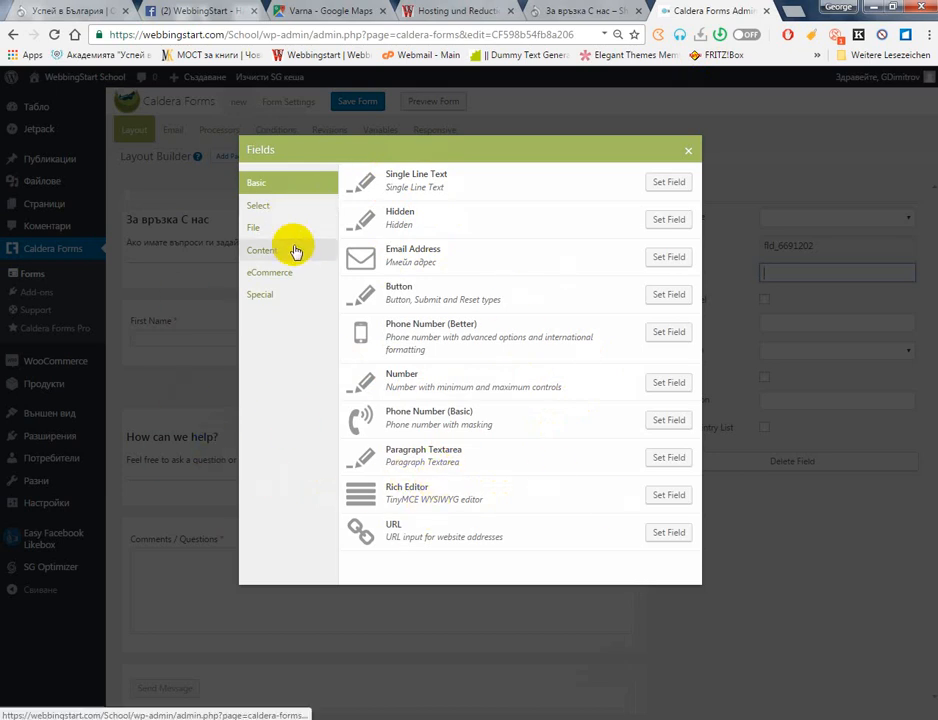
click(268, 292)
click(272, 273)
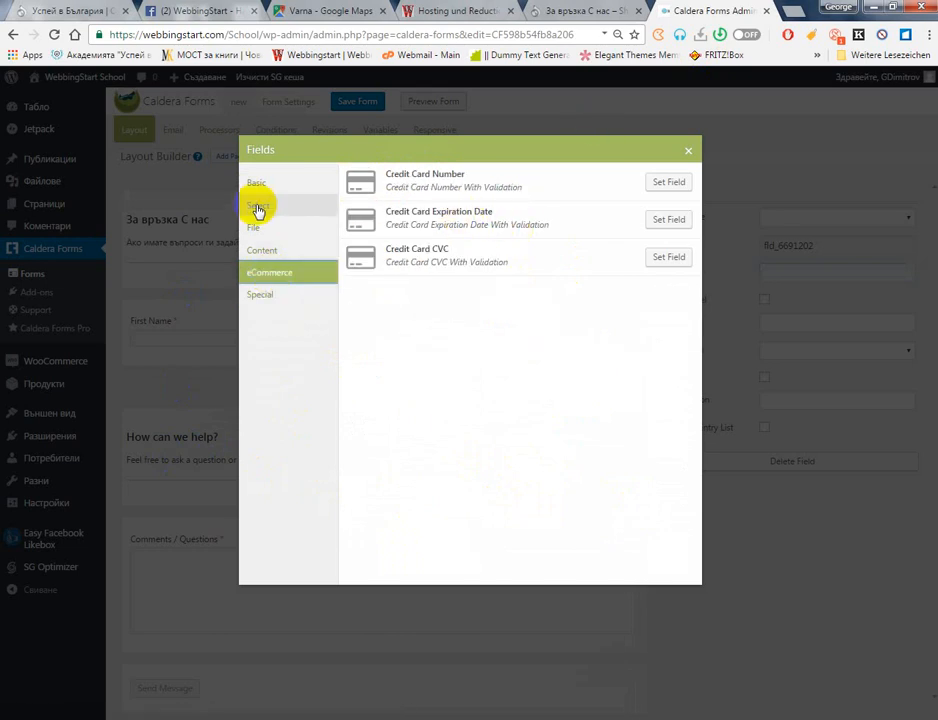
click(291, 210)
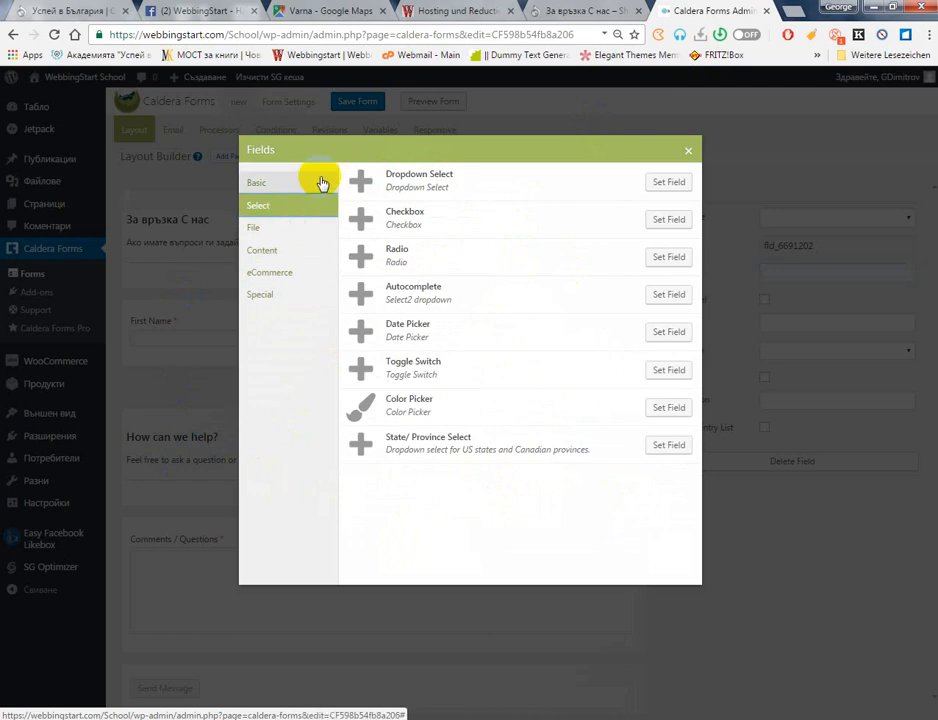
click(322, 183)
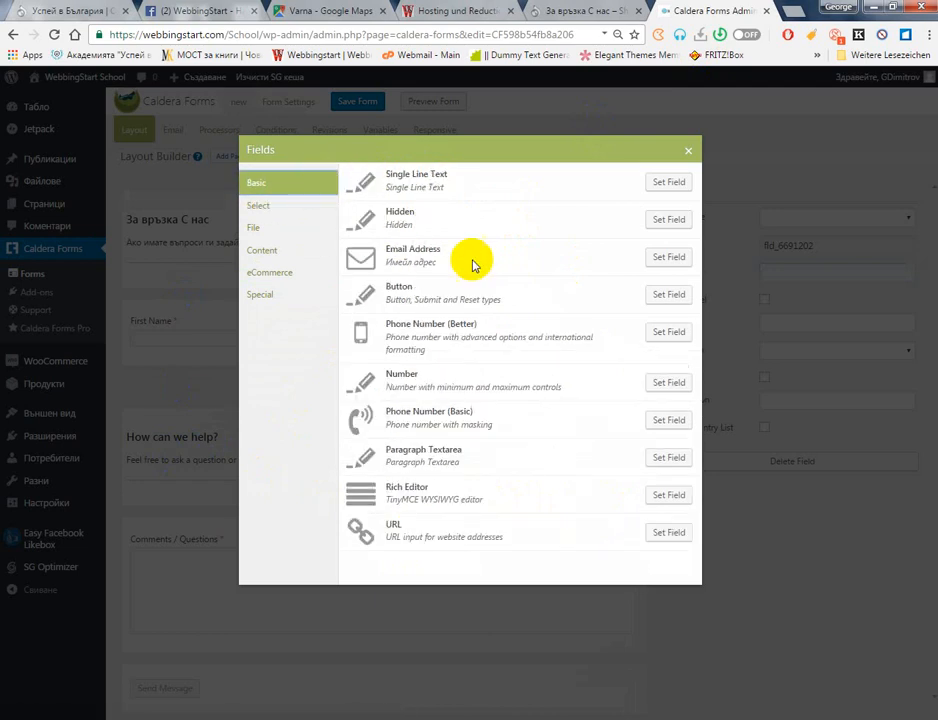
click(666, 424)
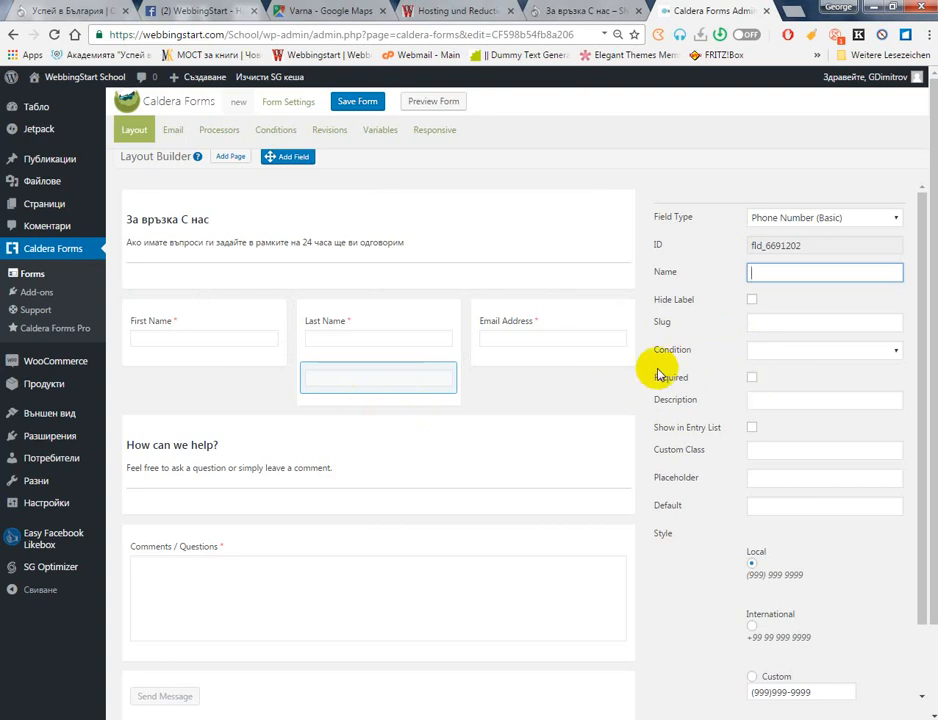
click(753, 379)
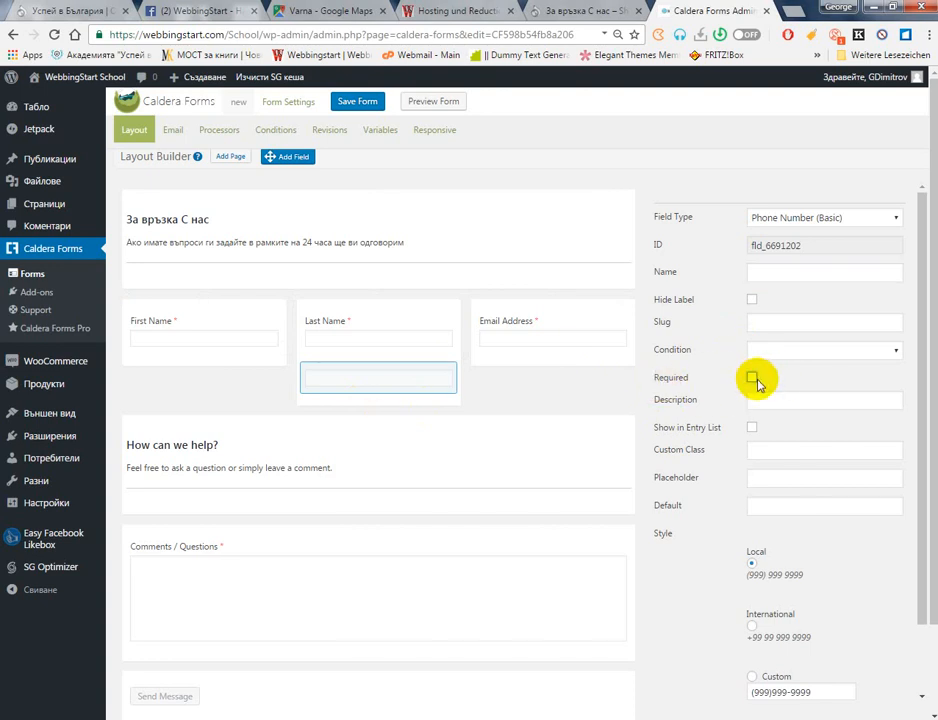
click(752, 379)
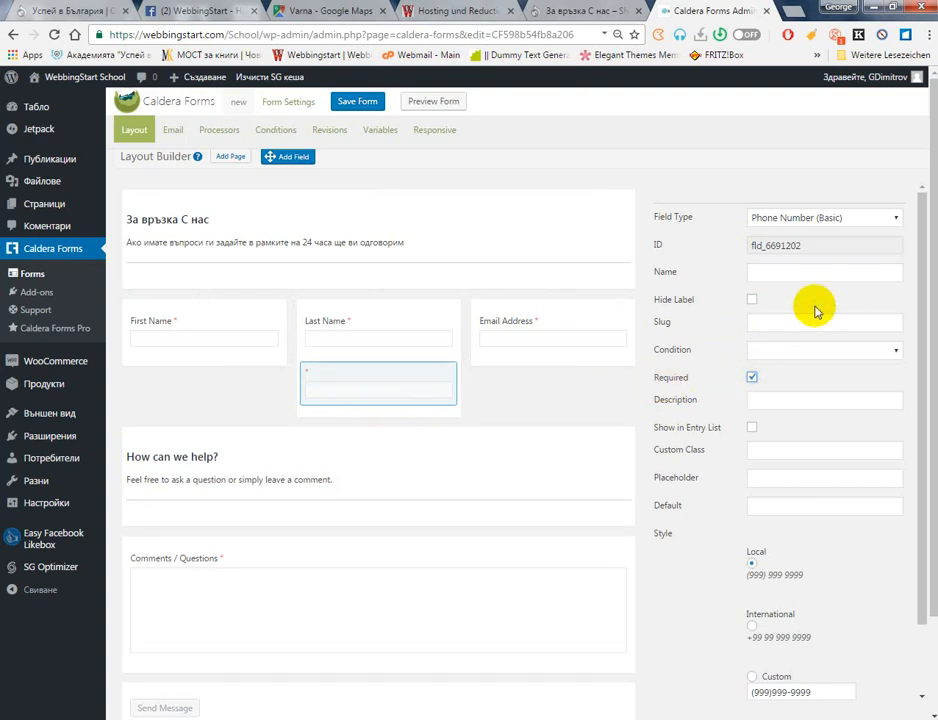
Name the new phone field "Телефонния ви номер", copying the label from the demo shop's contact page
click(798, 273)
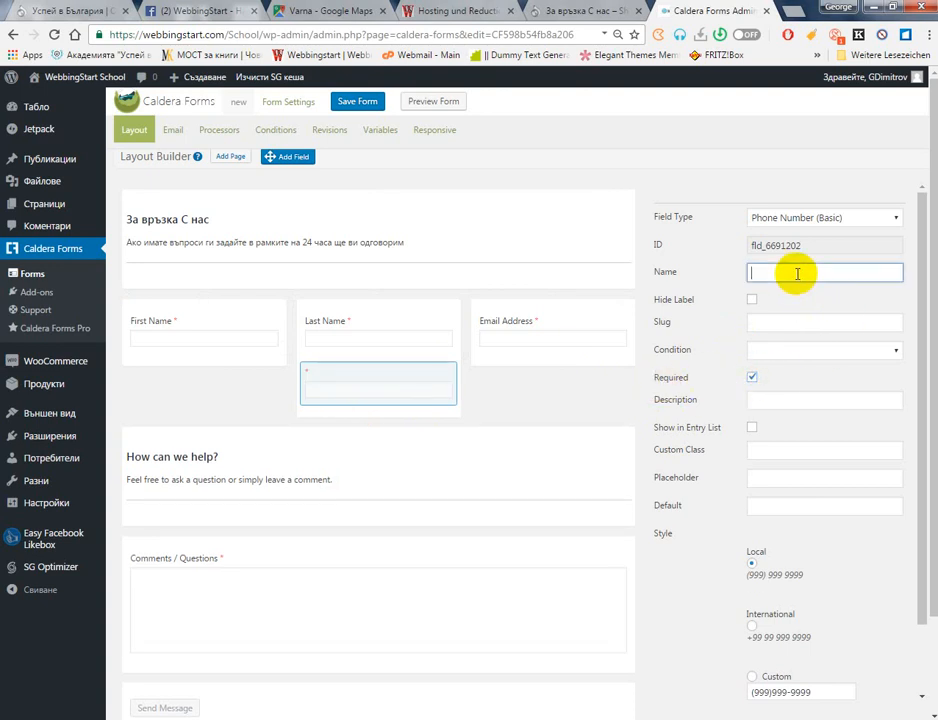
click(580, 8)
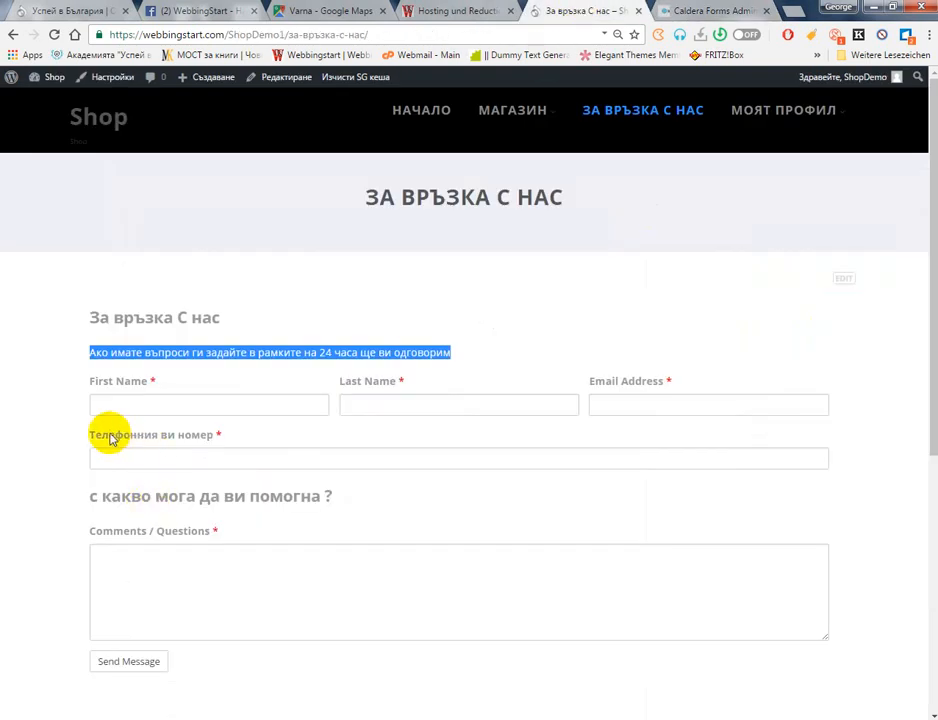
drag(92, 433, 201, 440)
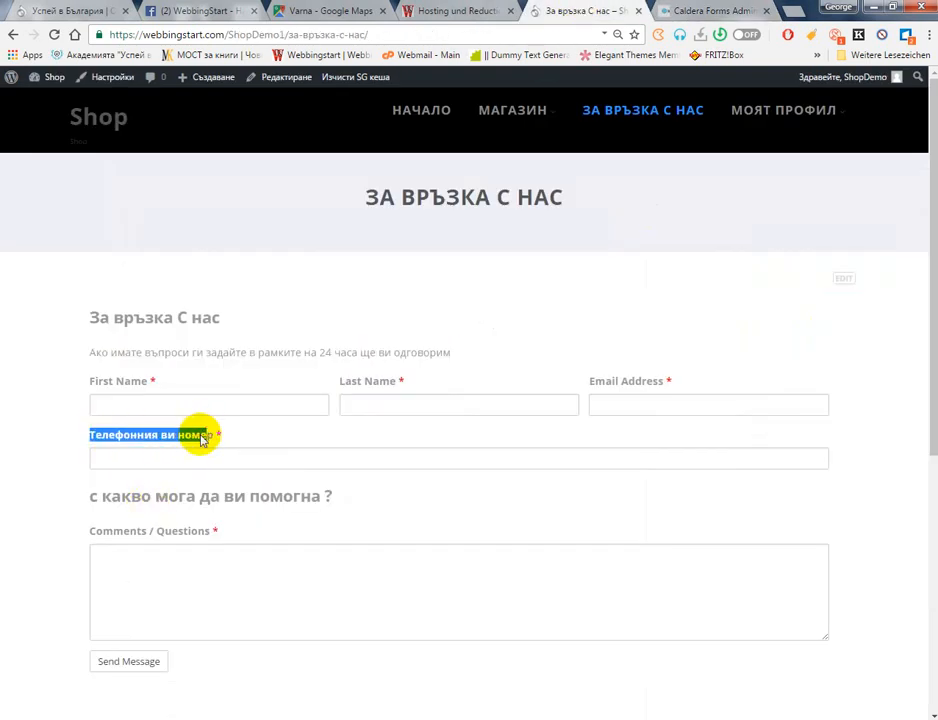
right_click(199, 431)
click(176, 431)
triple_click(176, 431)
right_click(180, 436)
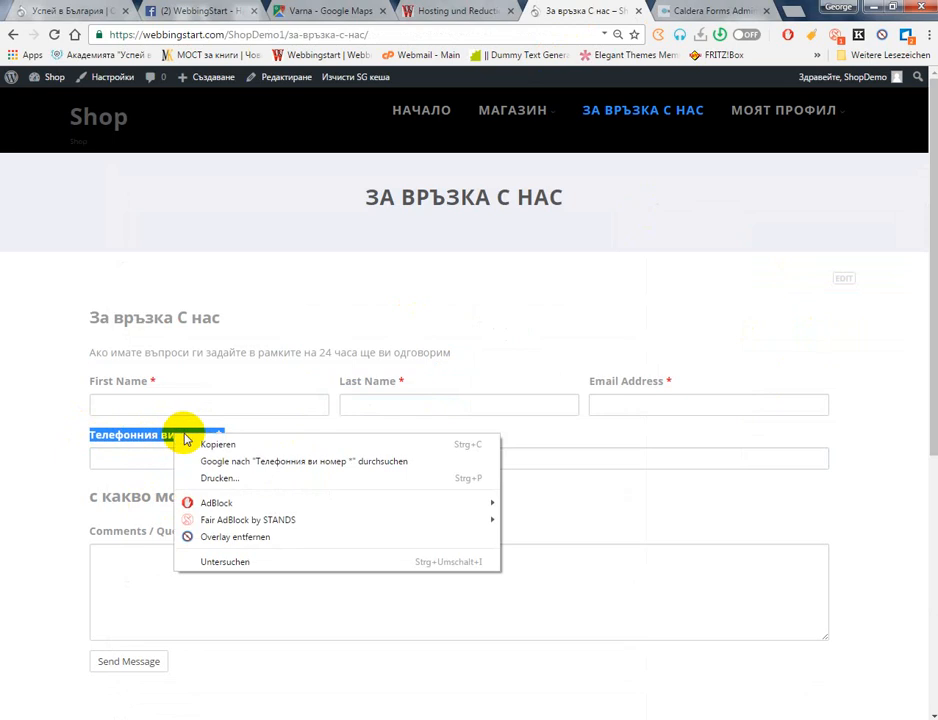
click(205, 444)
click(712, 10)
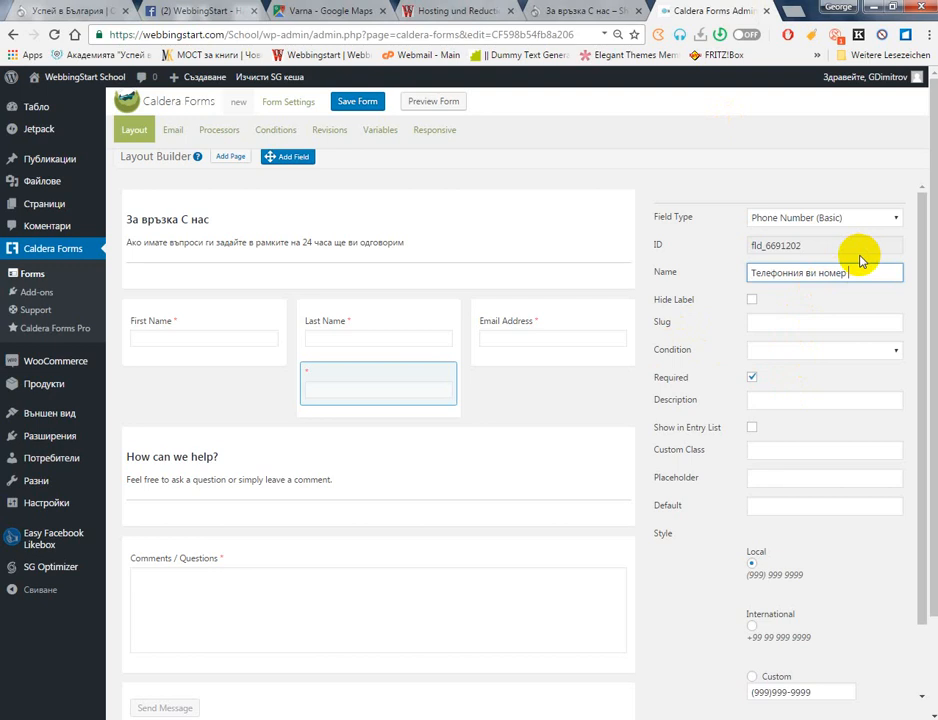
scroll(866, 391, down, 2)
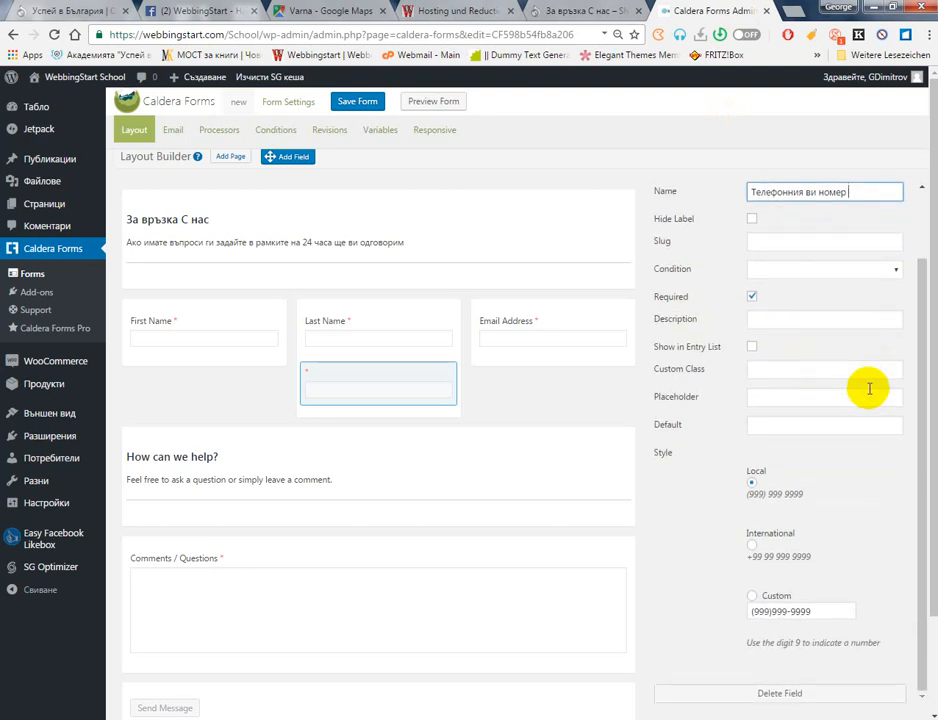
scroll(866, 391, up, 2)
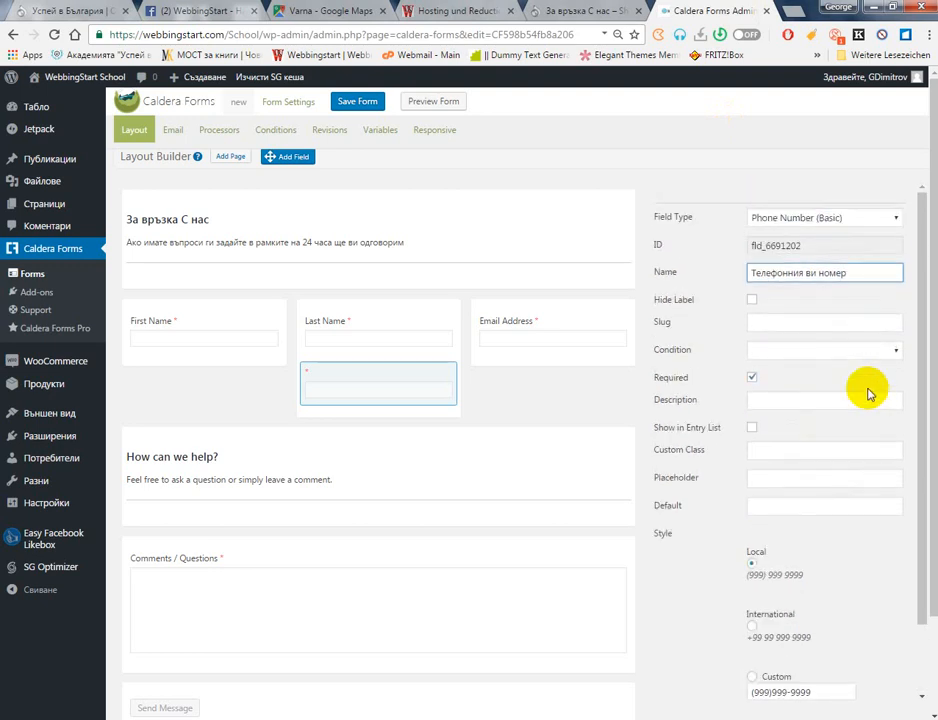
click(490, 392)
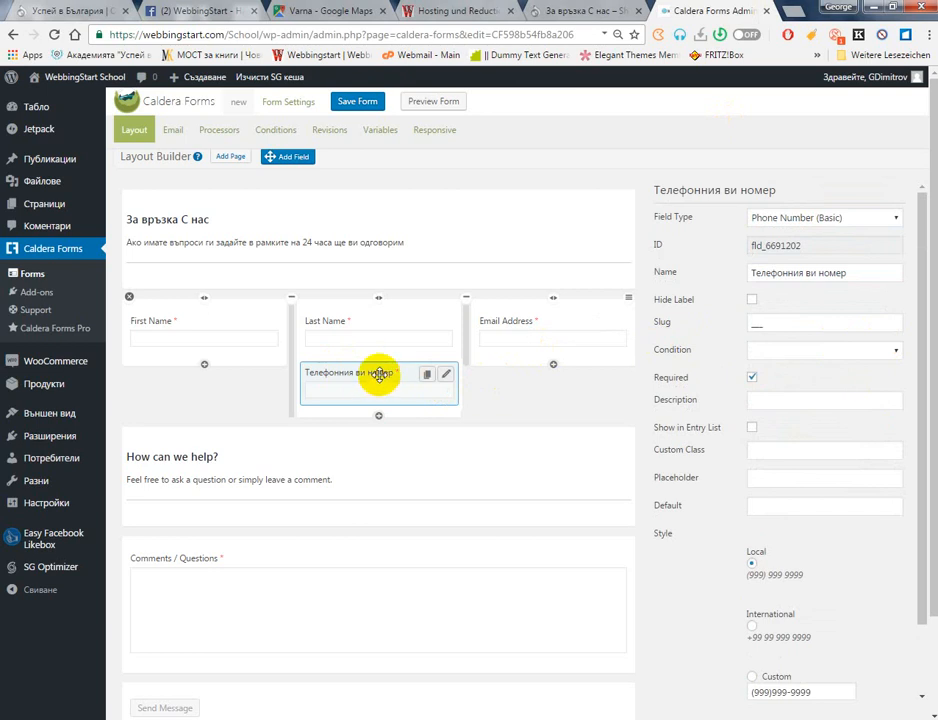
Move the phone field into the full-width row above the "How can we help?" heading and review its remaining settings
drag(379, 374, 318, 394)
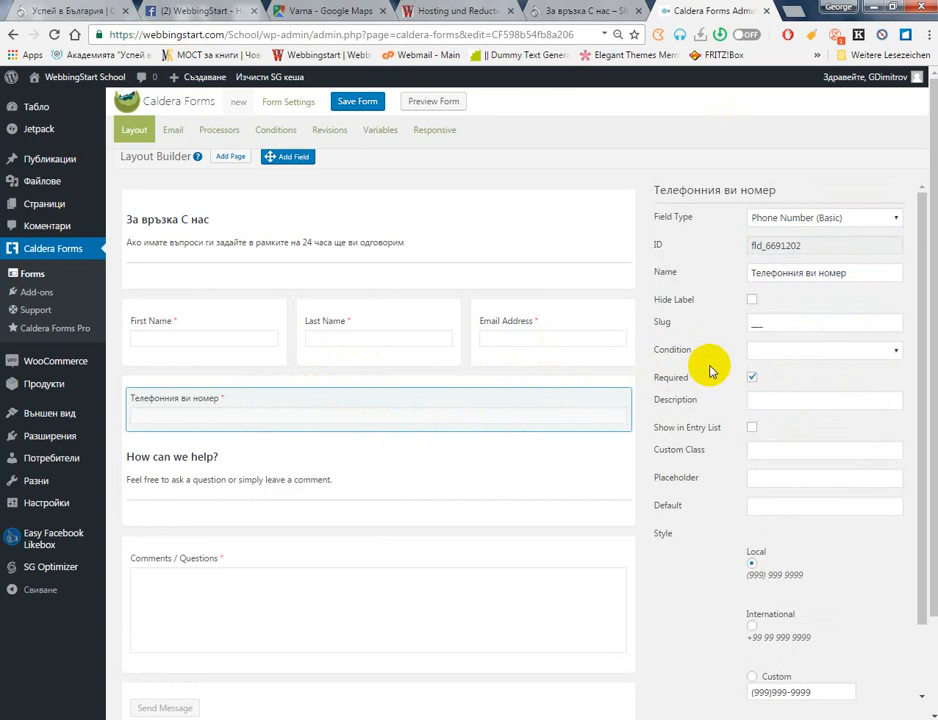
scroll(710, 372, down, 1)
scroll(364, 427, down, 2)
scroll(366, 491, up, 2)
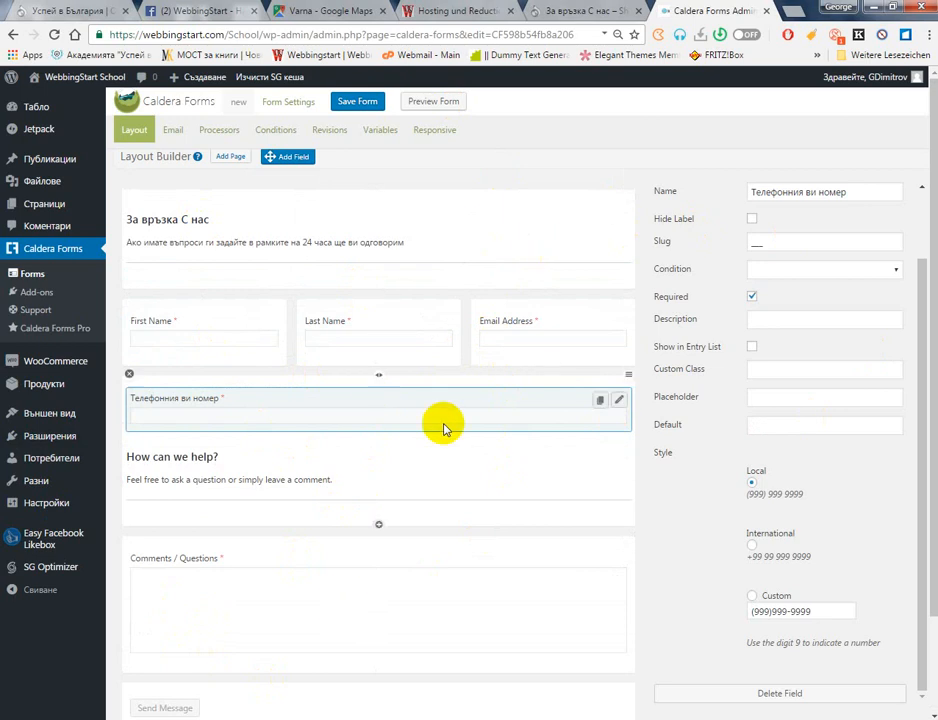
Review the form's email notification settings, including sender address, reply-to, recipients, subject and the message body
click(180, 137)
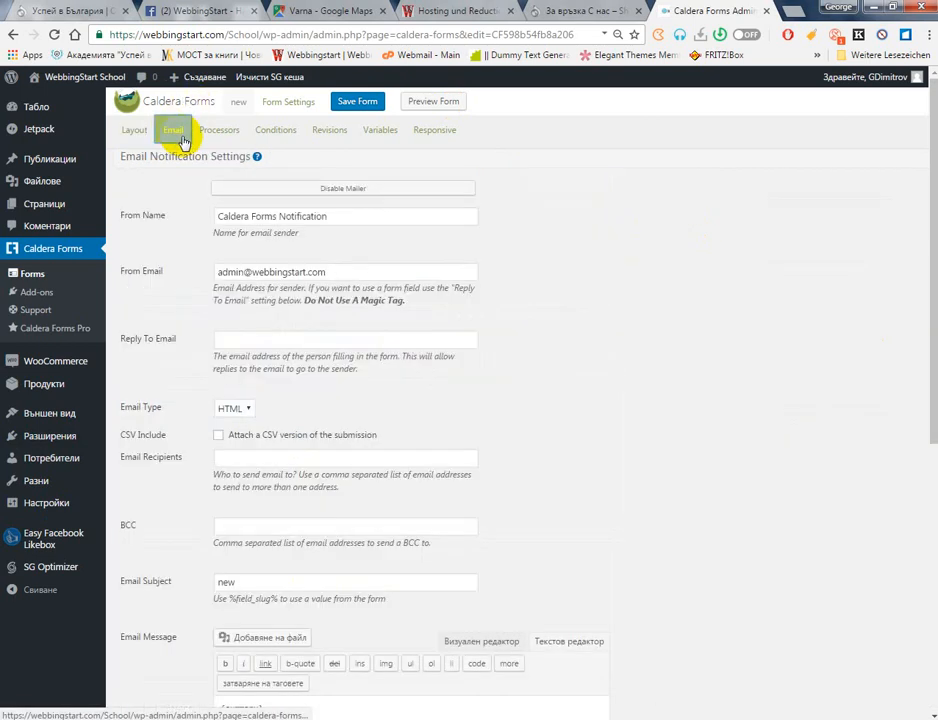
drag(398, 273, 218, 272)
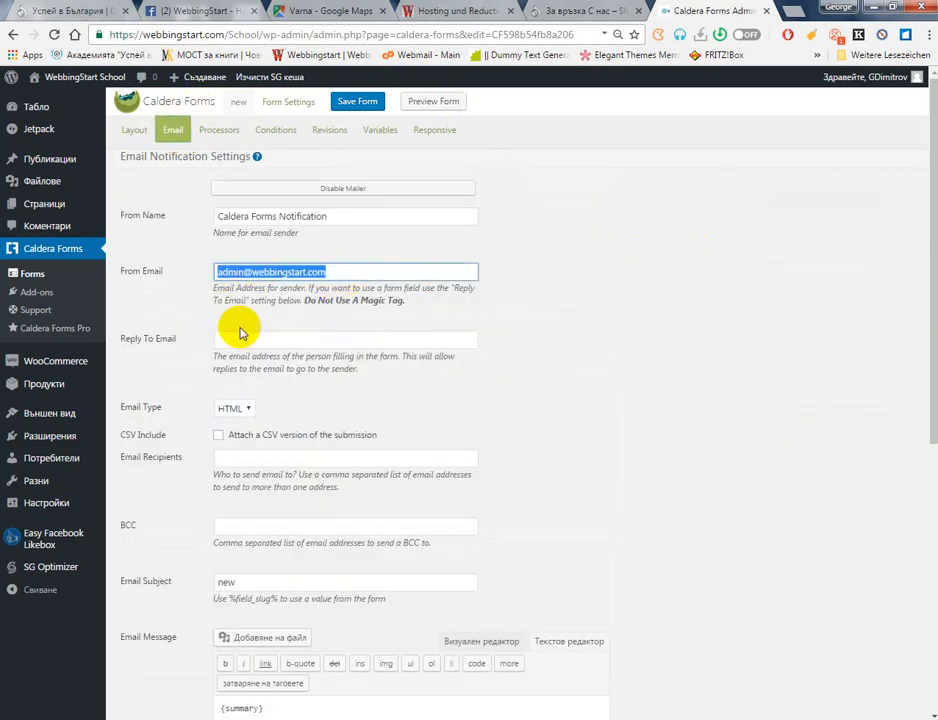
scroll(240, 333, down, 1)
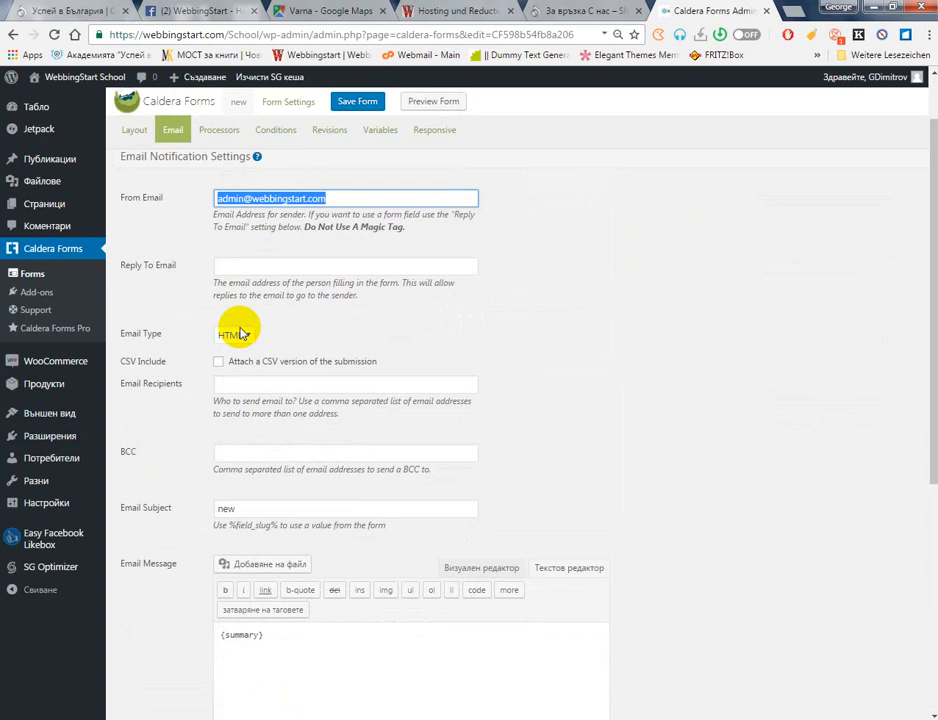
scroll(240, 333, up, 1)
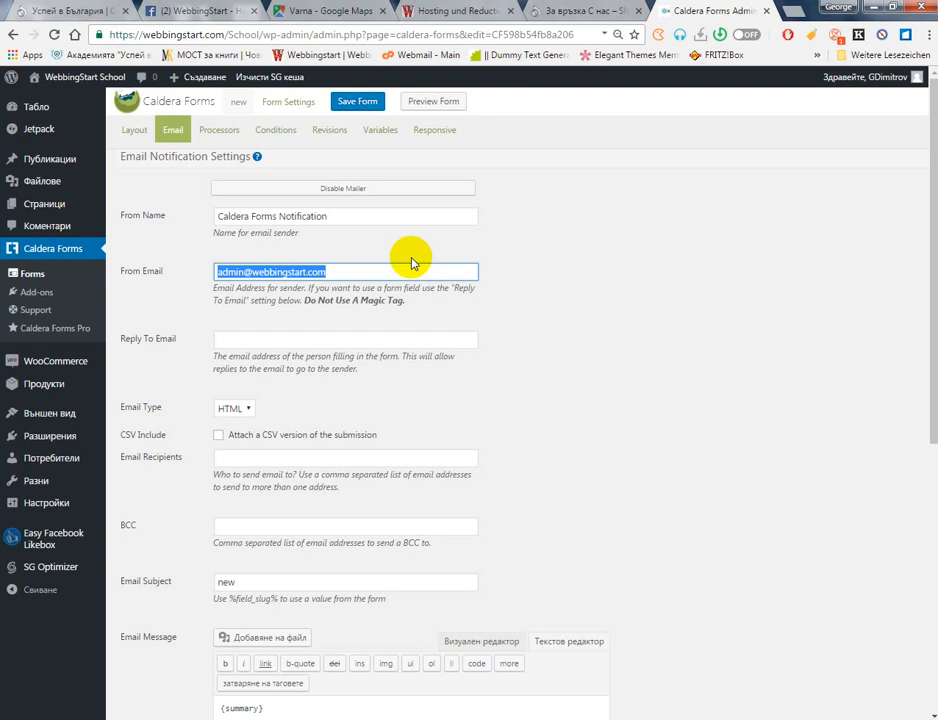
scroll(477, 318, down, 5)
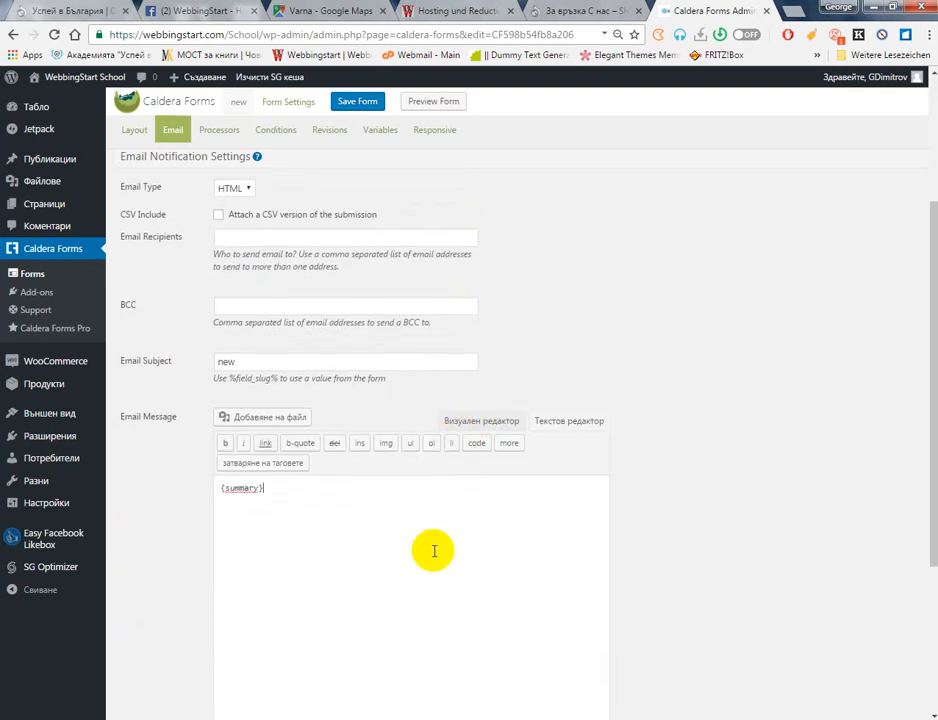
click(397, 545)
scroll(760, 373, up, 5)
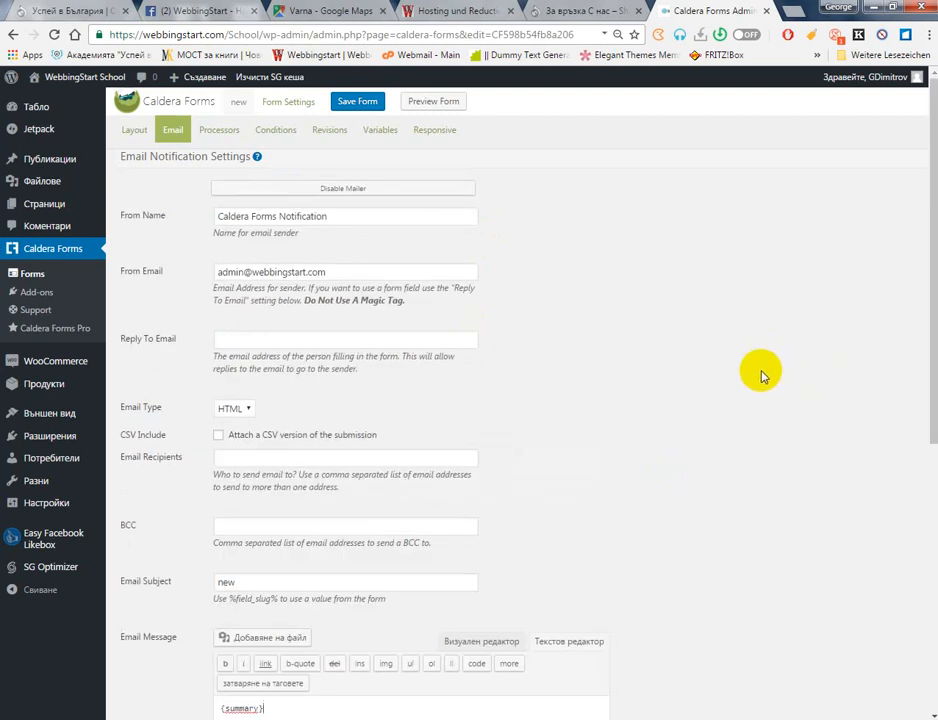
scroll(758, 373, down, 10)
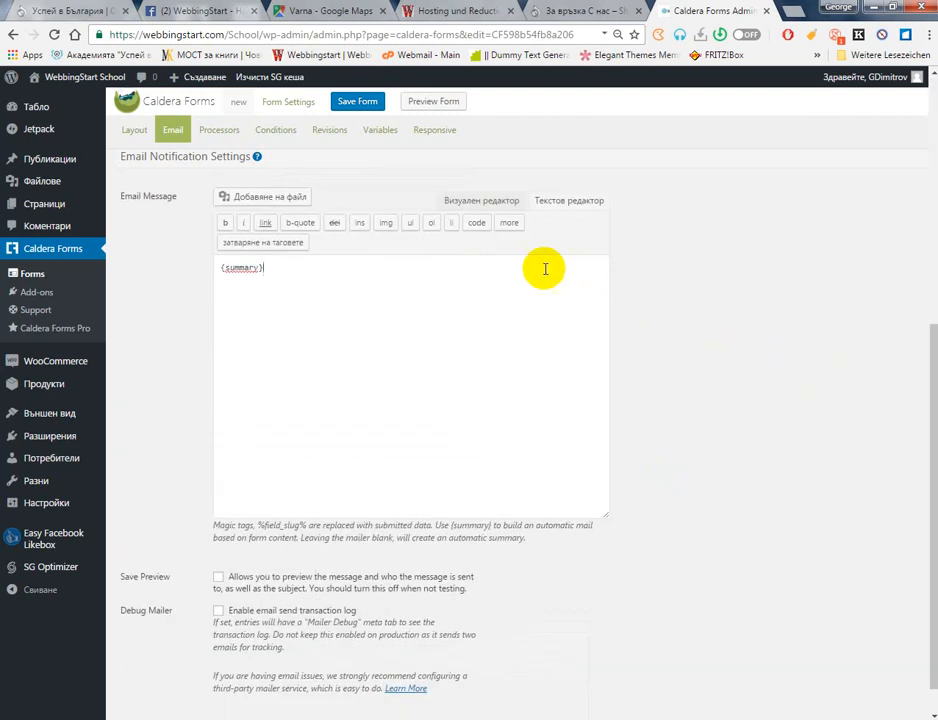
click(339, 294)
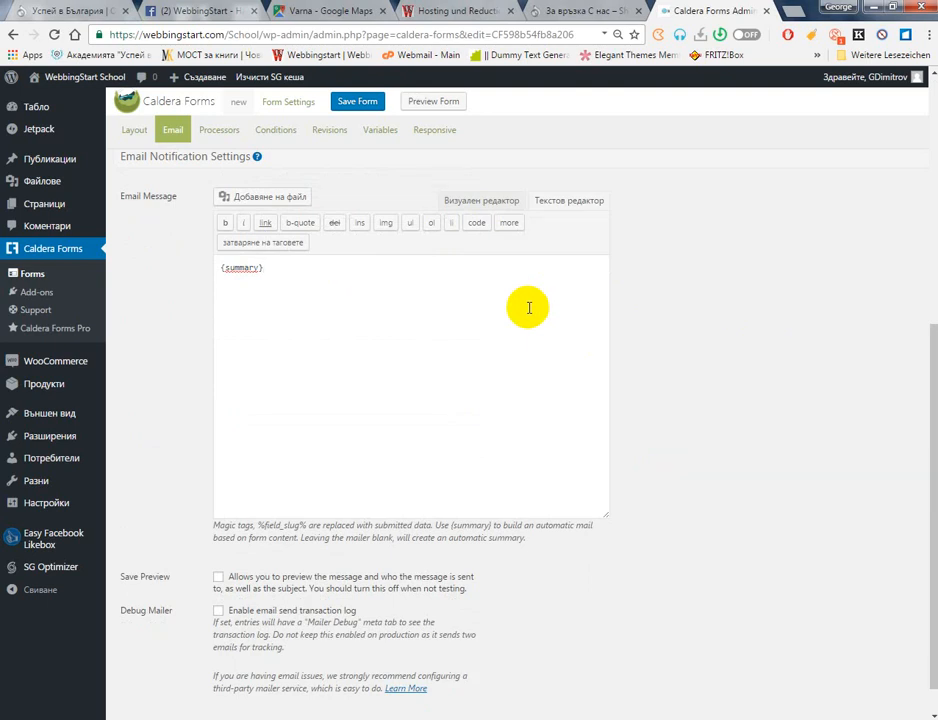
scroll(529, 307, up, 5)
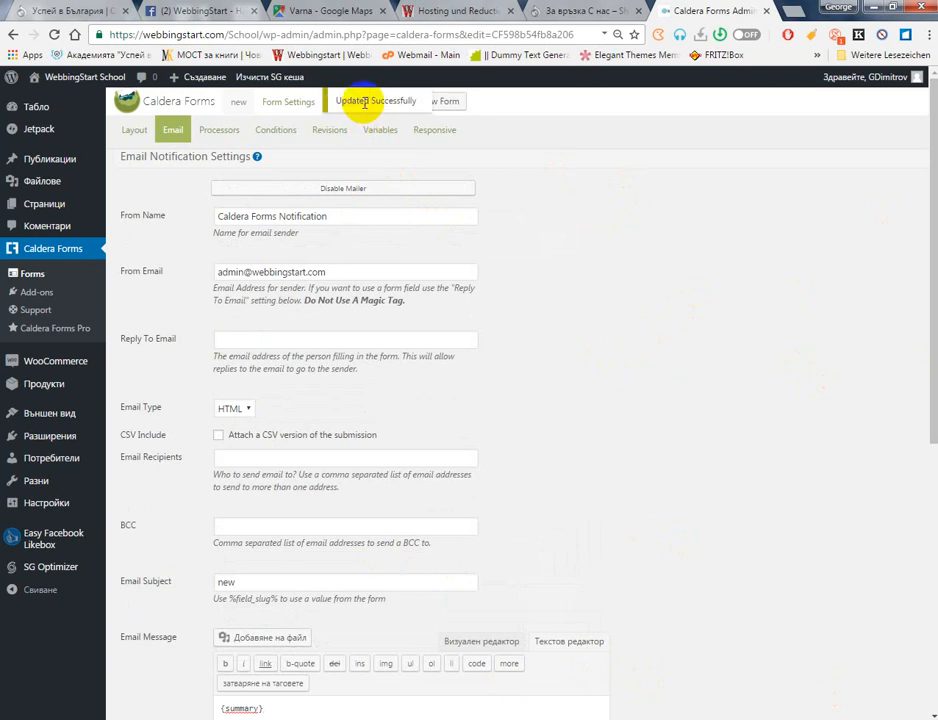
Save the contact form from its layout view and copy its shortcode from the form settings
click(146, 136)
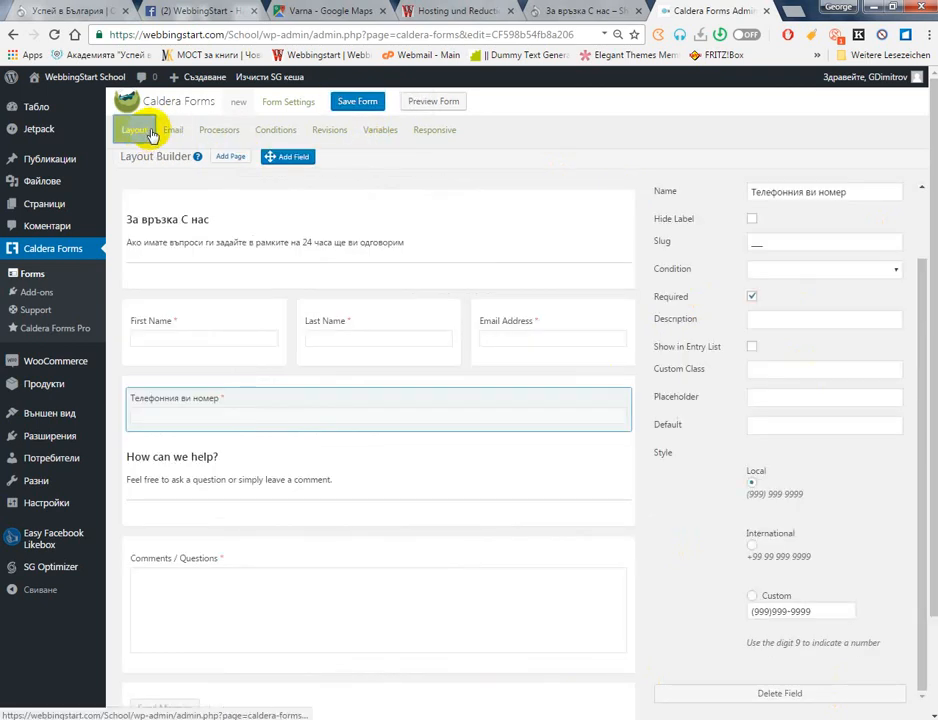
click(350, 100)
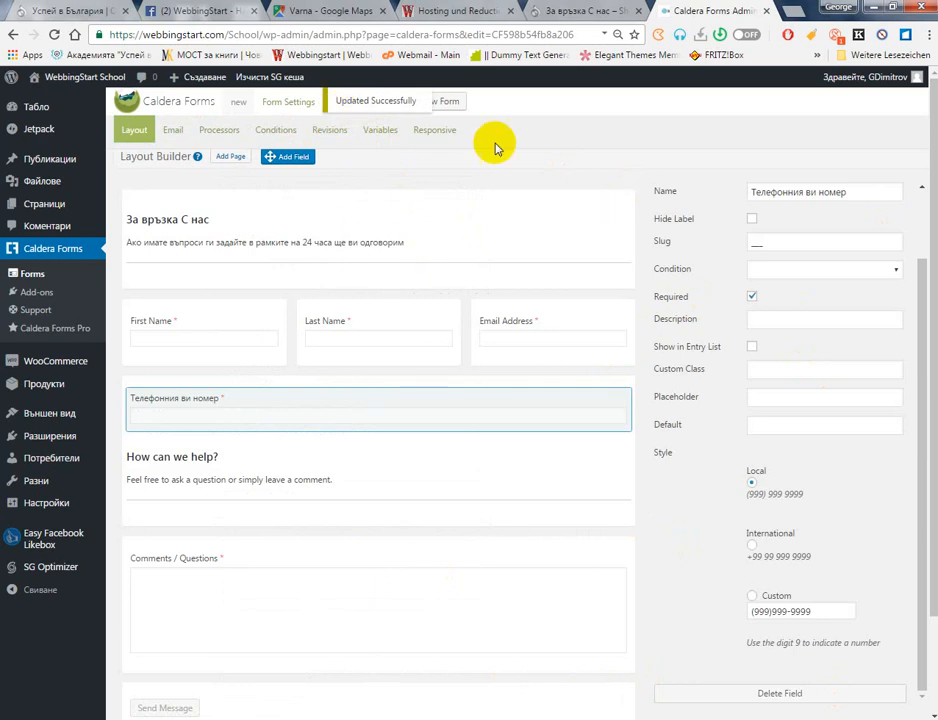
click(278, 101)
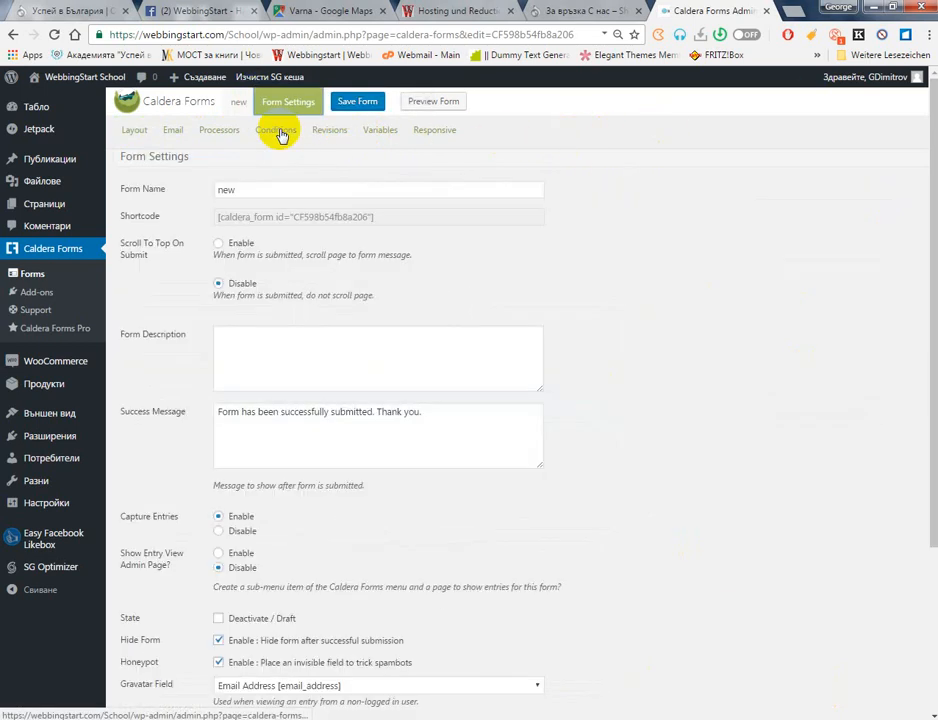
click(252, 224)
key(ctrl+c)
right_click(248, 226)
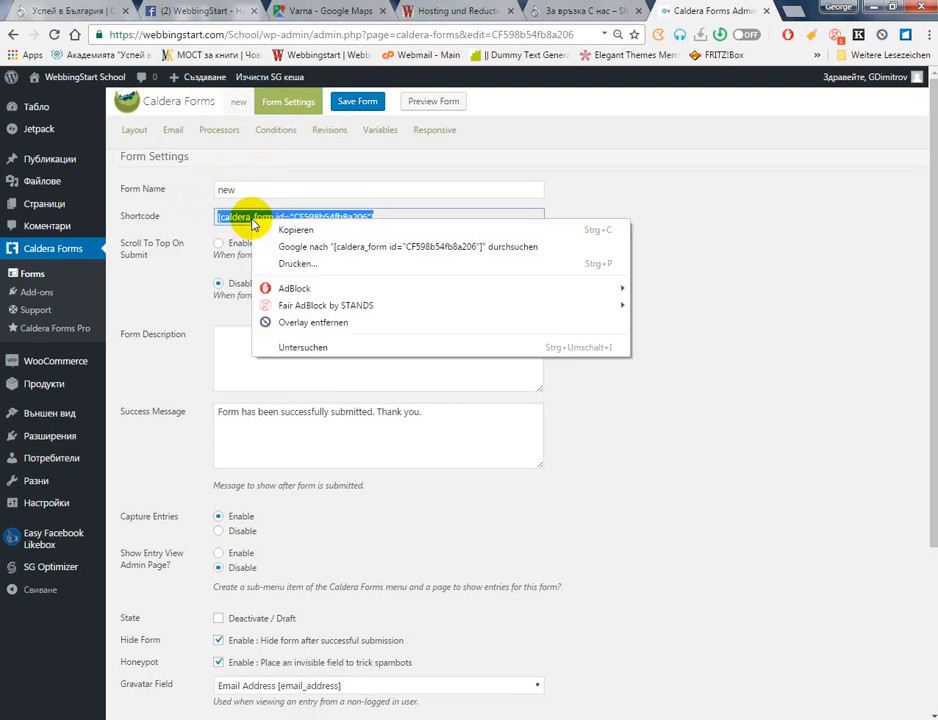
click(258, 231)
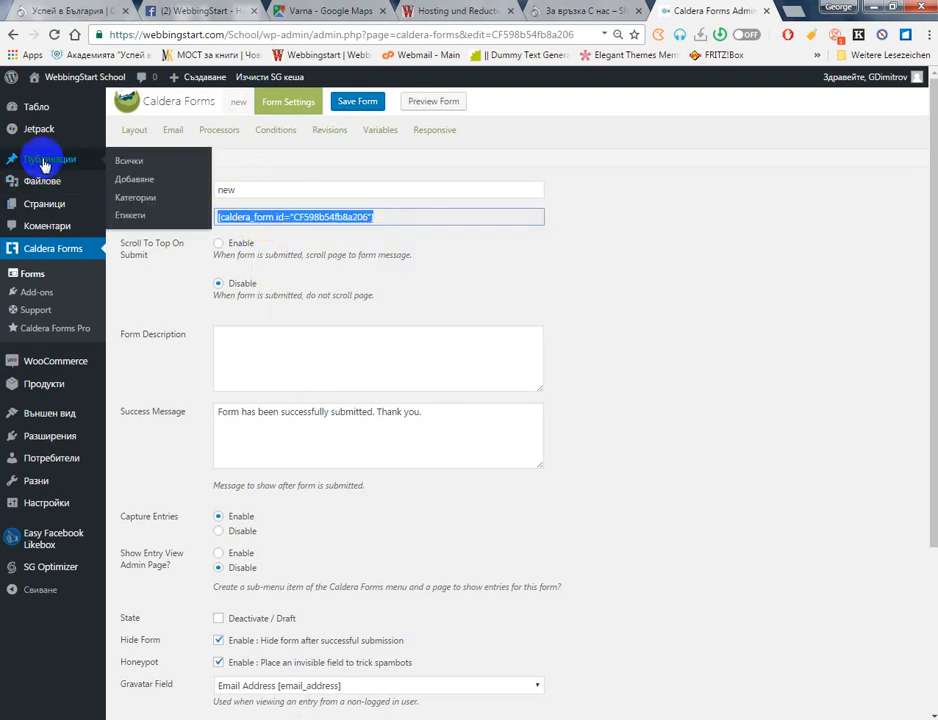
Put the shortcode [caldera_form id="CF598b54fb8a206"] into the "Свържете се с нас" page's content and update the page
mouse_move(37, 211)
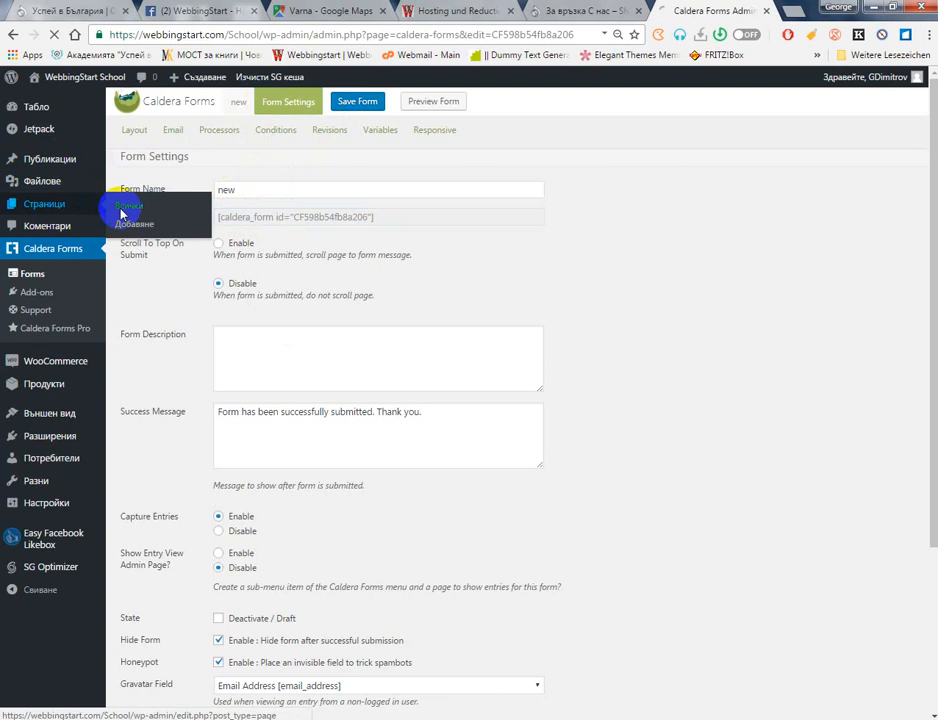
click(122, 209)
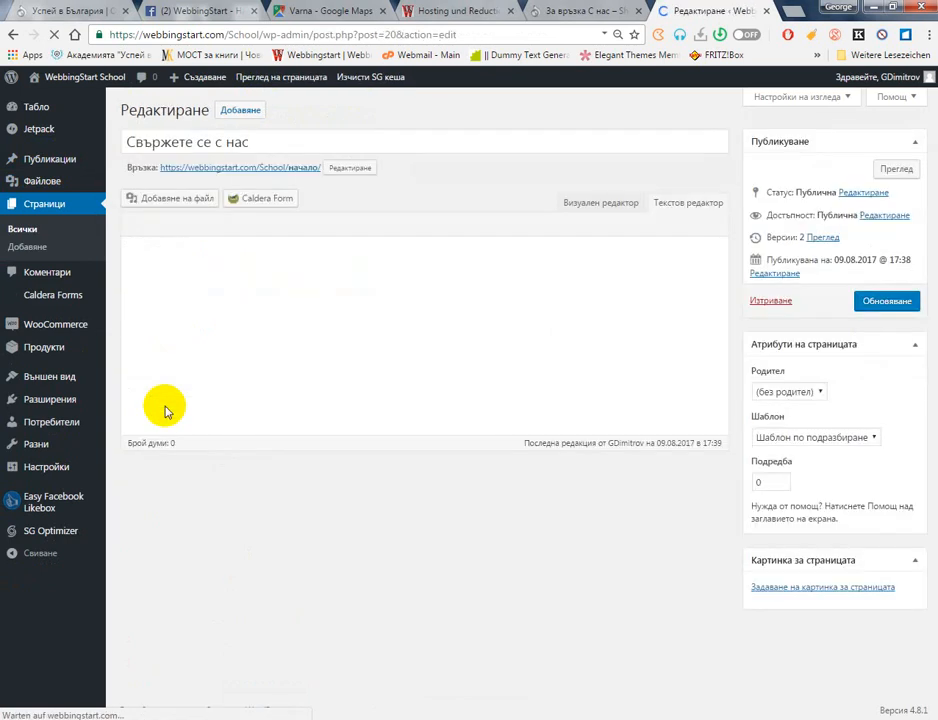
click(296, 297)
key(ctrl+v)
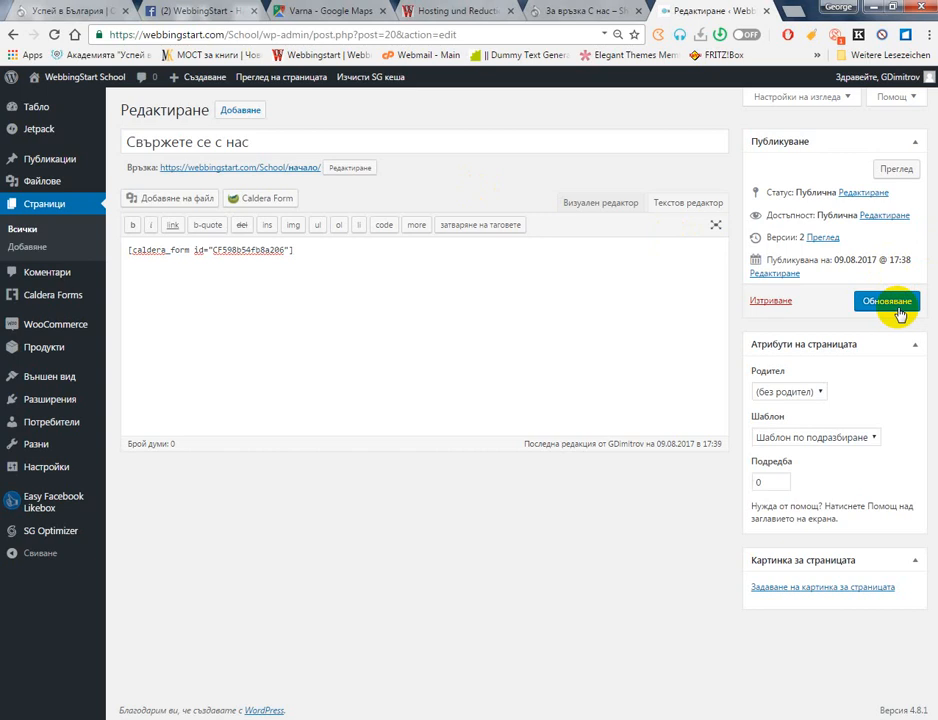
click(887, 302)
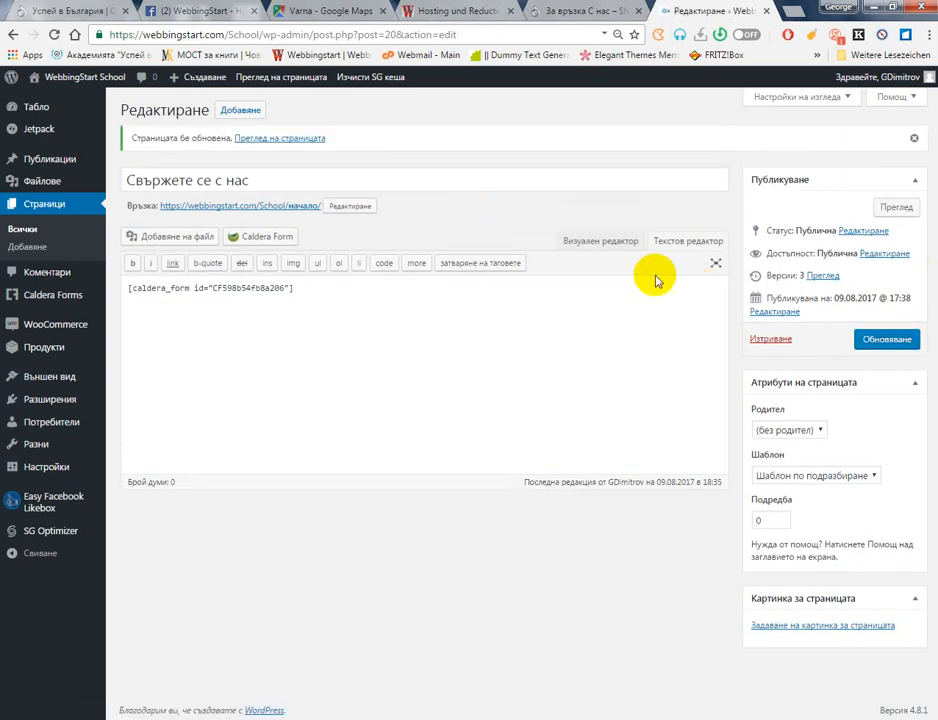
Change the contact page's permalink slug to "свържете-се-с-нас", copied from the page title
click(251, 181)
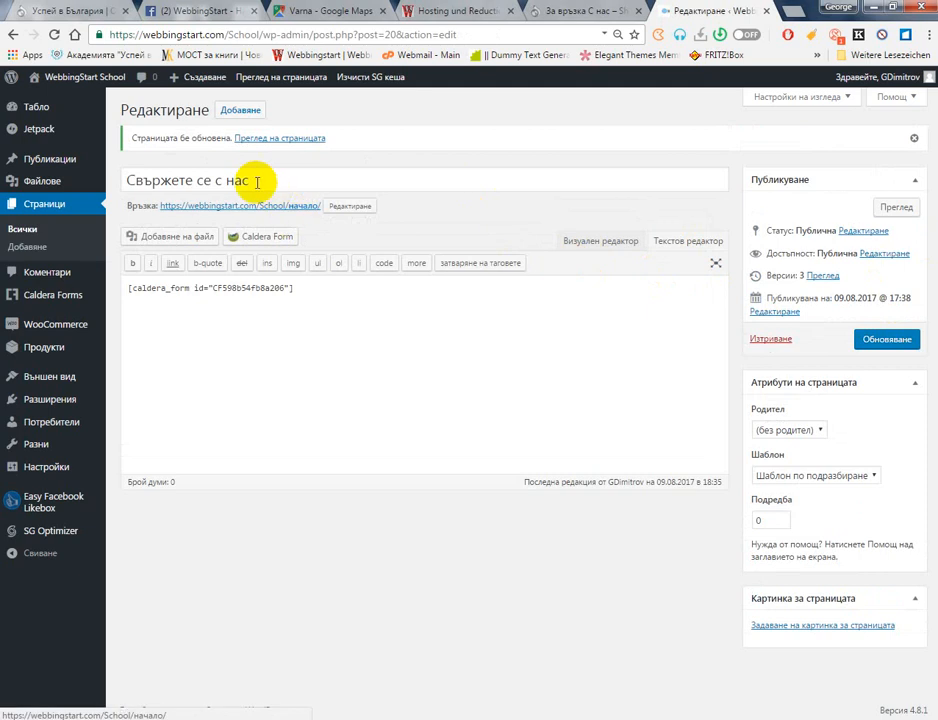
double_click(251, 177)
triple_click(251, 177)
right_click(254, 176)
click(285, 197)
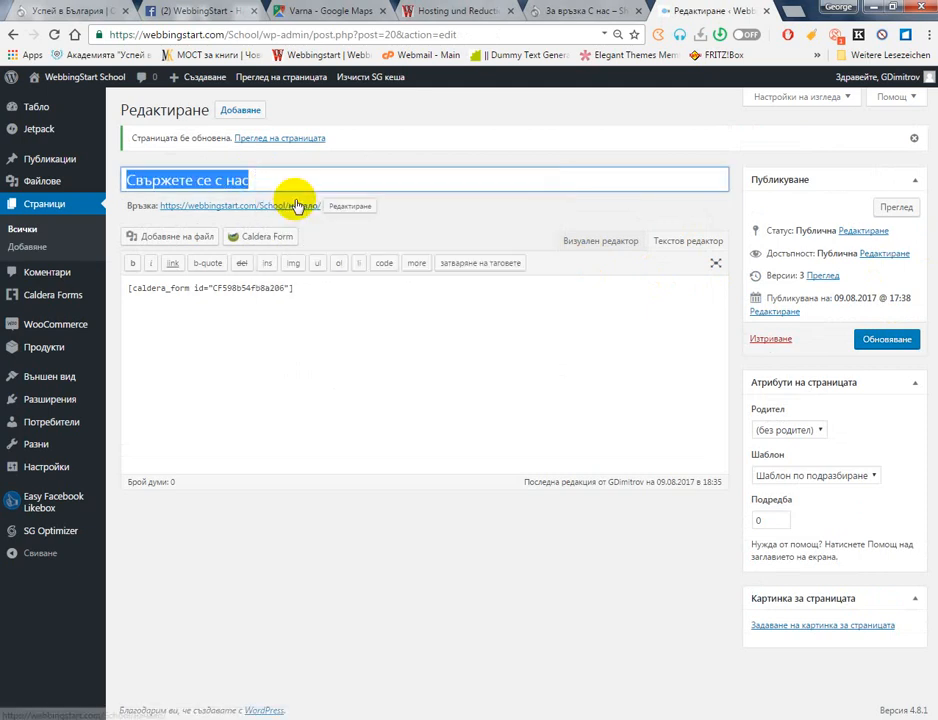
click(335, 210)
drag(327, 208, 289, 206)
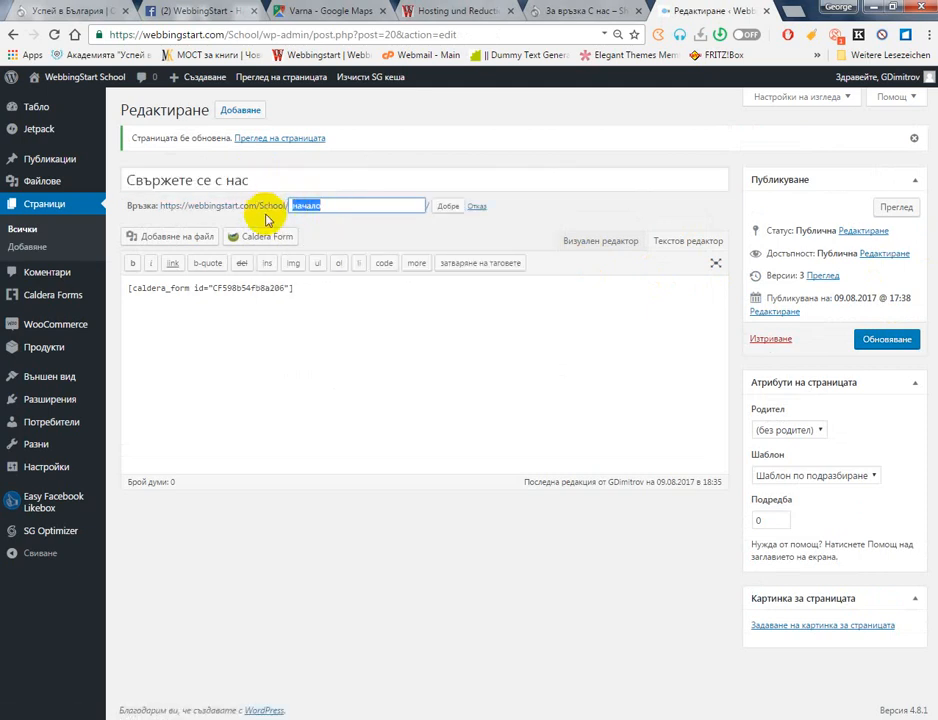
click(446, 207)
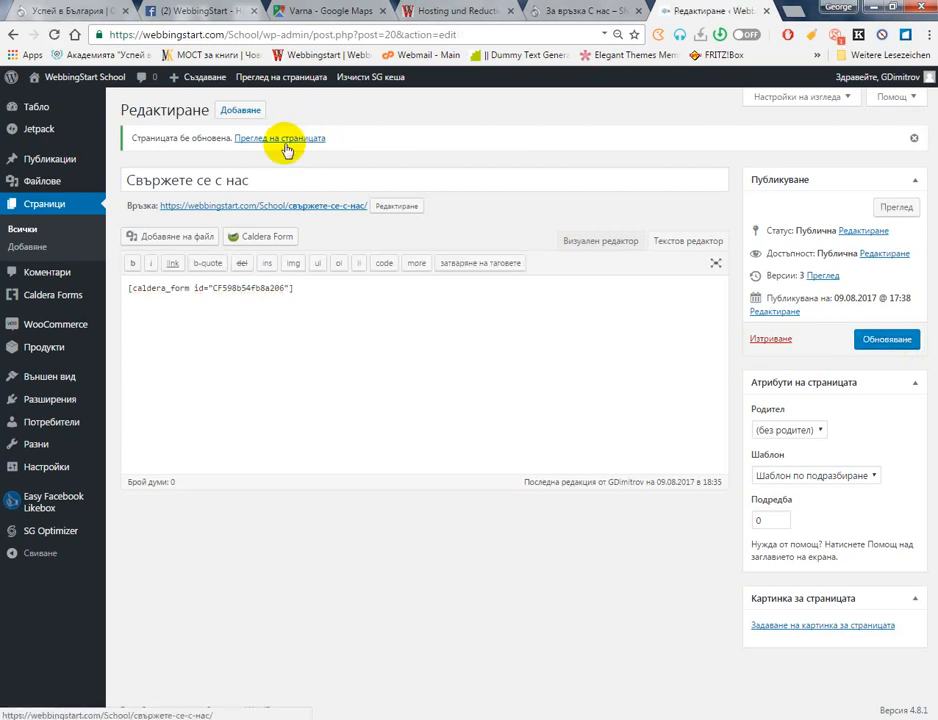
View the contact page on the live site, then check the shop's product listing and the "Начало" page
click(284, 150)
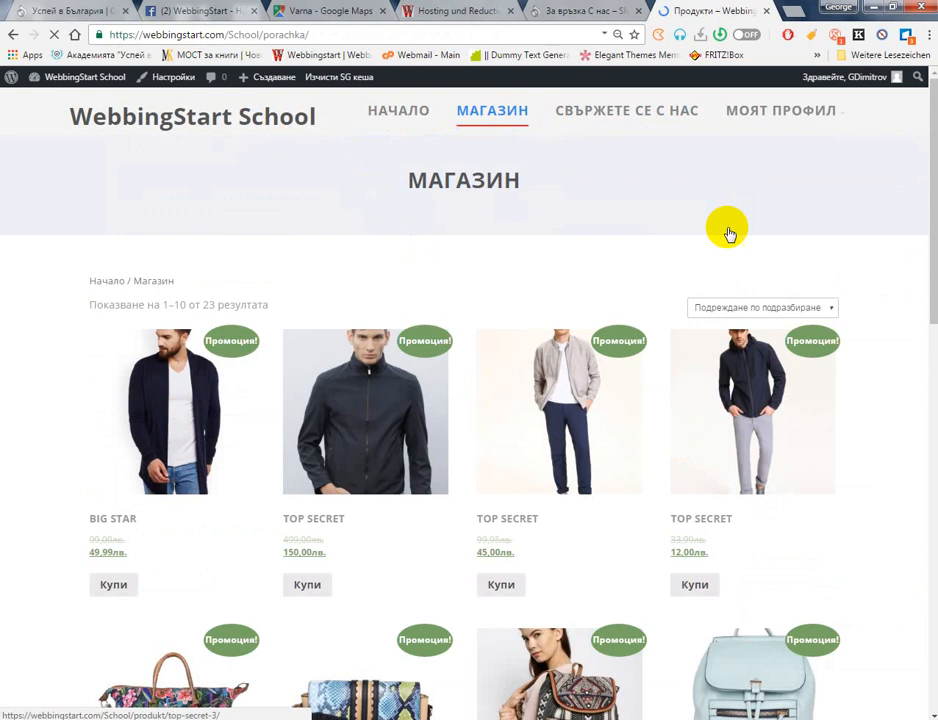
scroll(419, 115, down, 3)
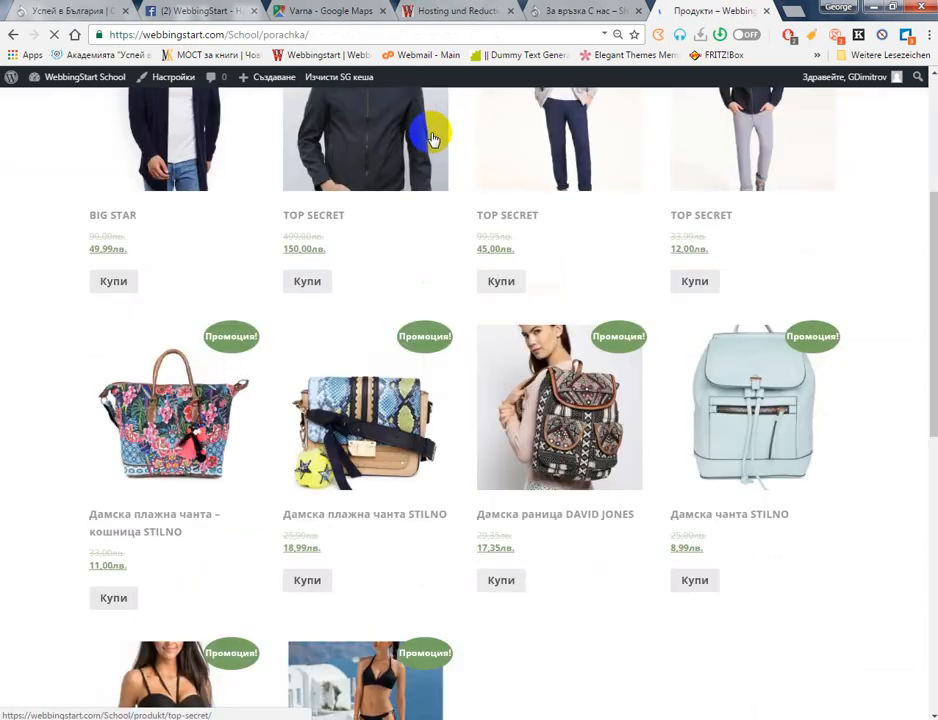
scroll(433, 125, up, 3)
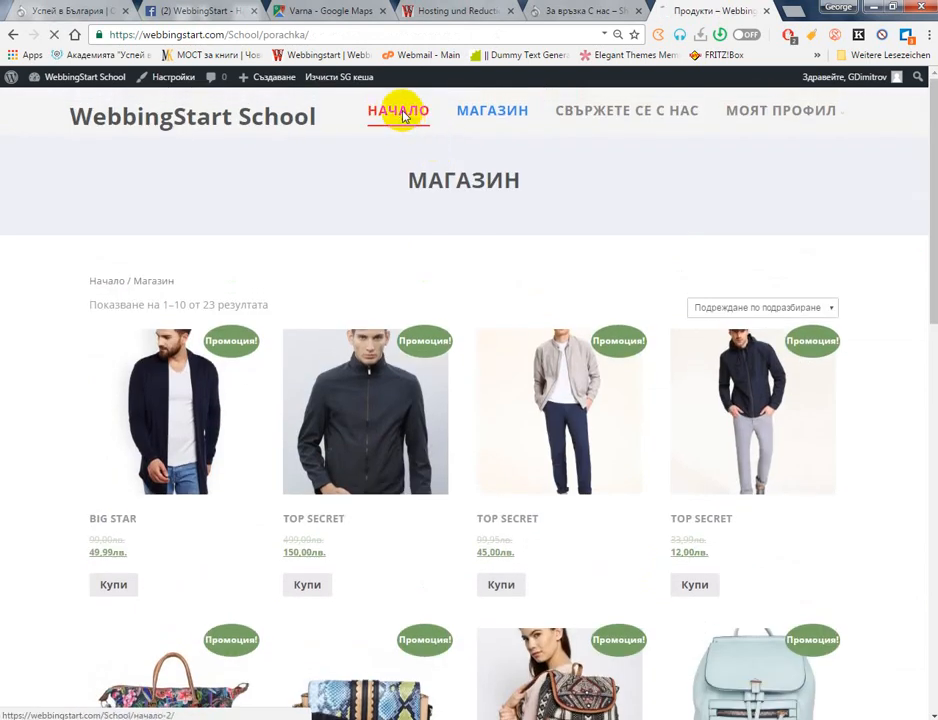
click(403, 117)
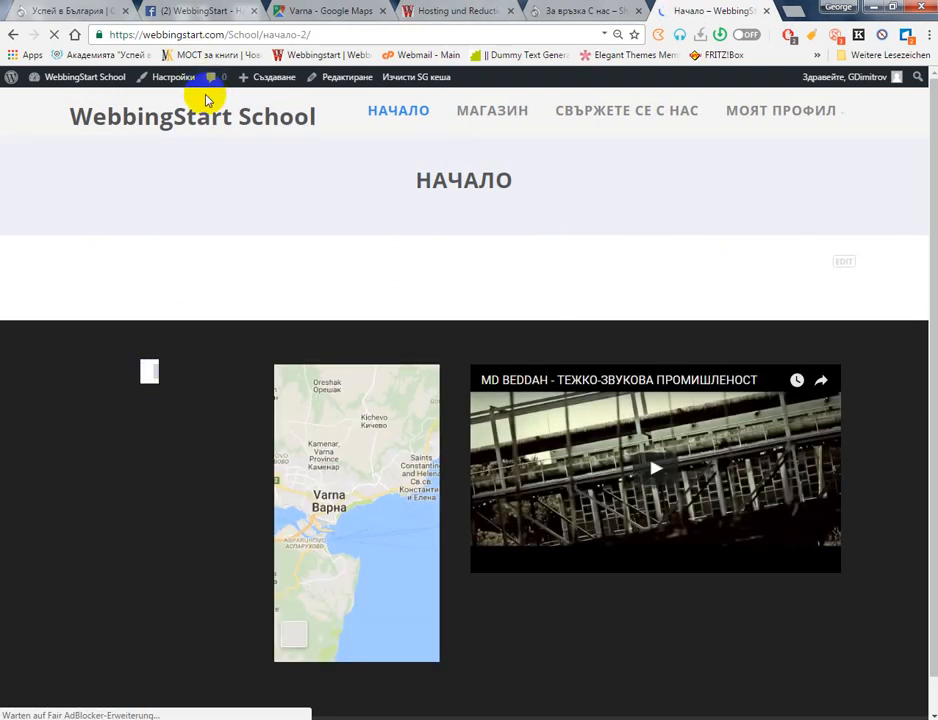
Open the site's front page and examine it from the hero banner down to the footer widgets
click(224, 124)
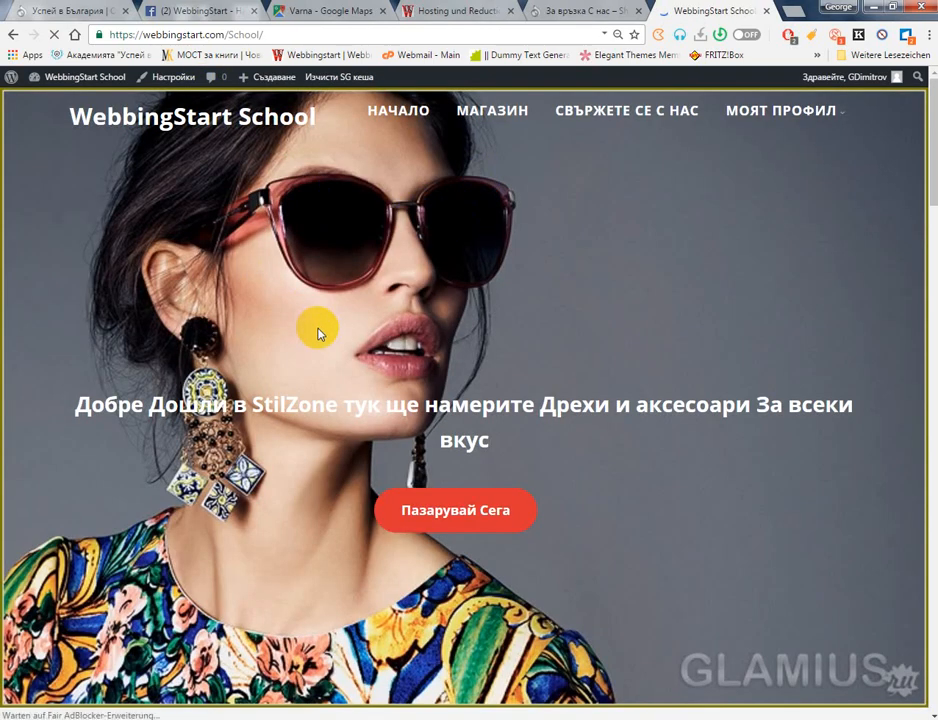
scroll(318, 333, down, 10)
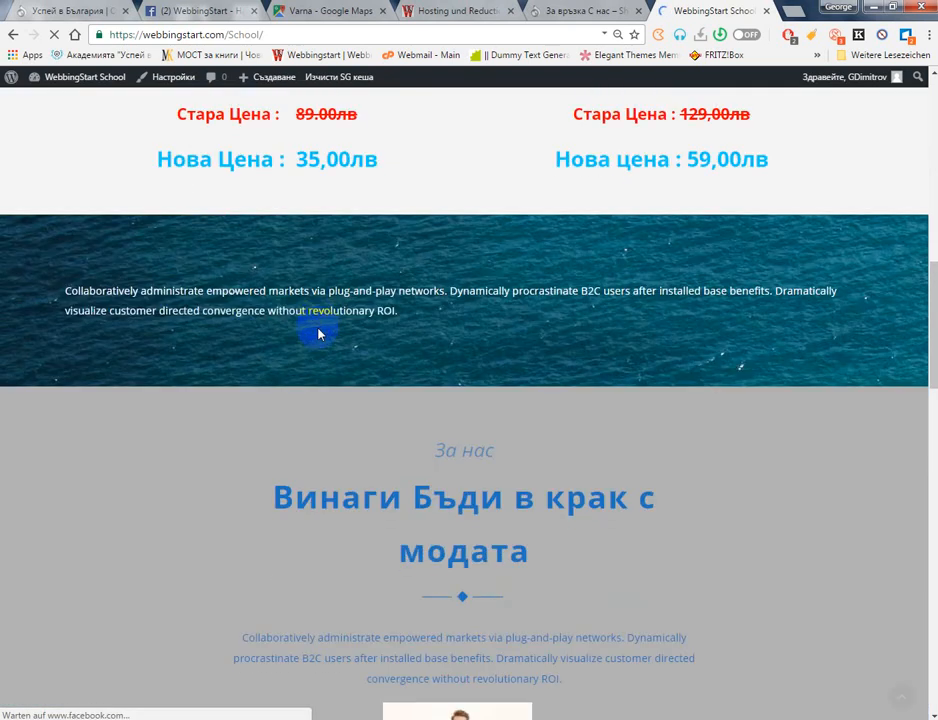
scroll(318, 333, down, 15)
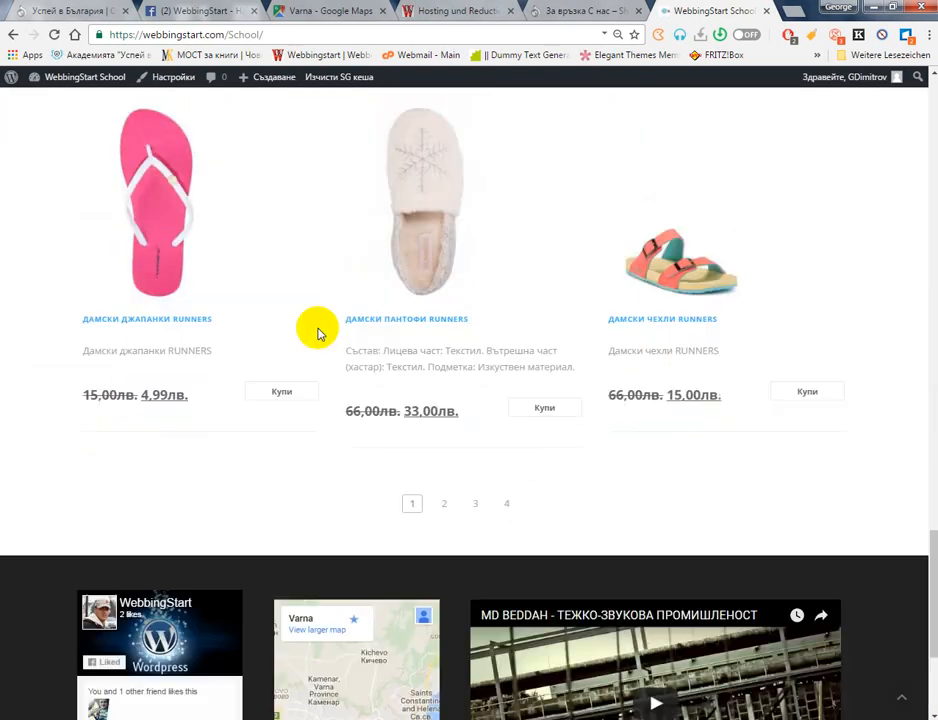
scroll(318, 333, down, 3)
scroll(183, 420, up, 2)
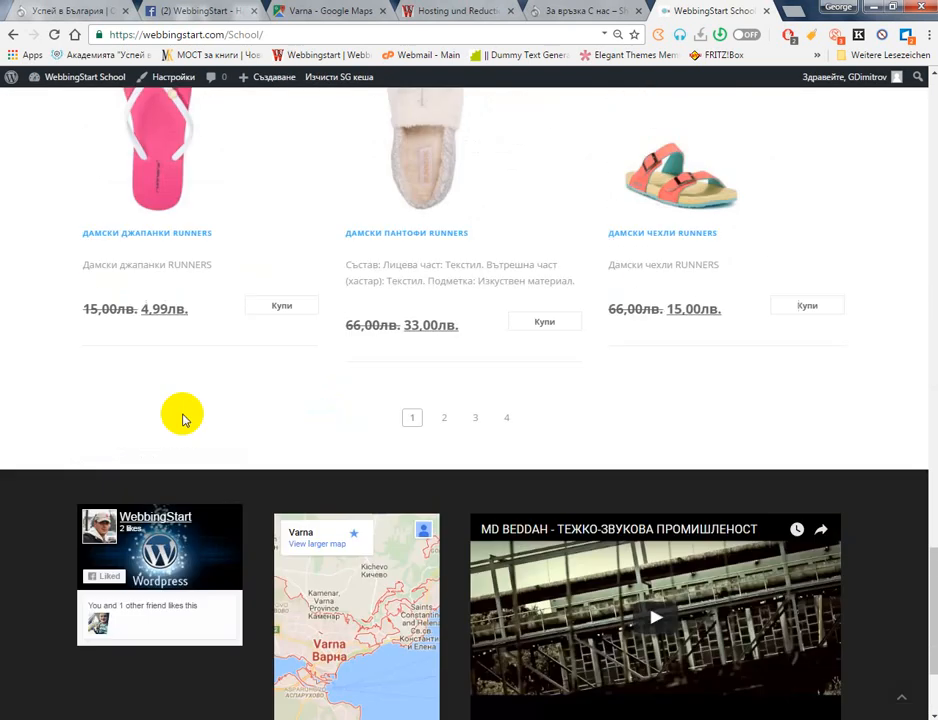
scroll(183, 420, up, 20)
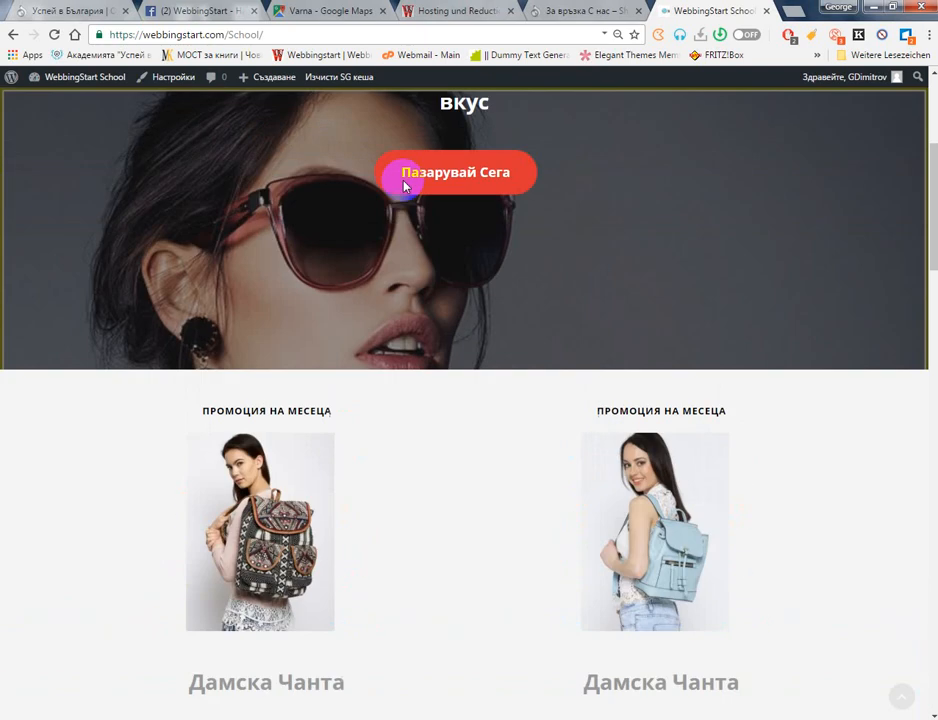
scroll(405, 185, up, 4)
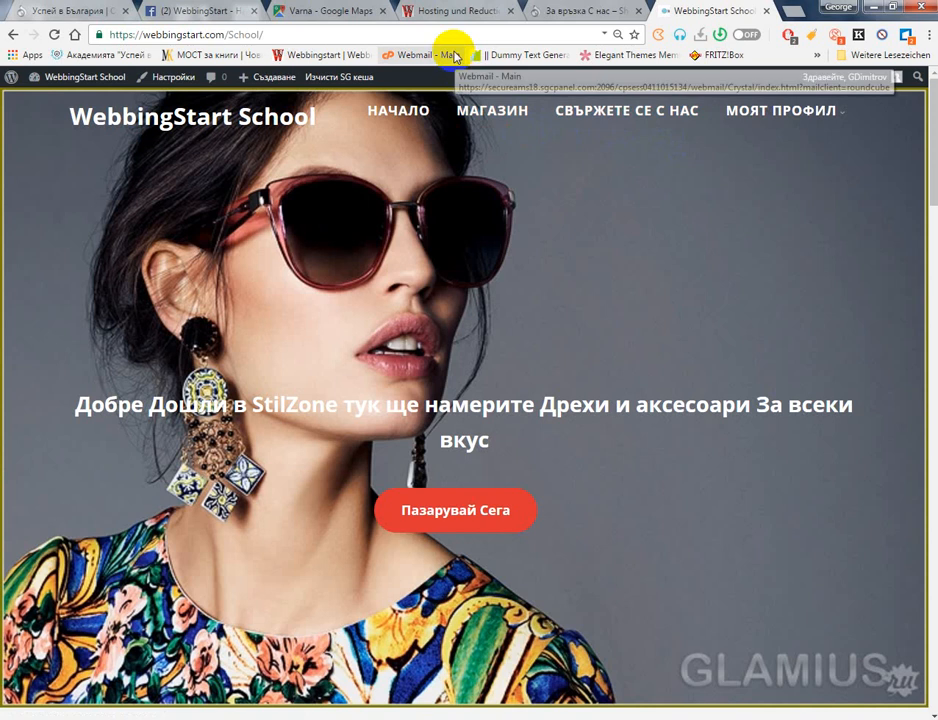
Switch to the ShopDemo1 site, open the menu editor for "PR Menu" in its administration and show the screen options
click(549, 8)
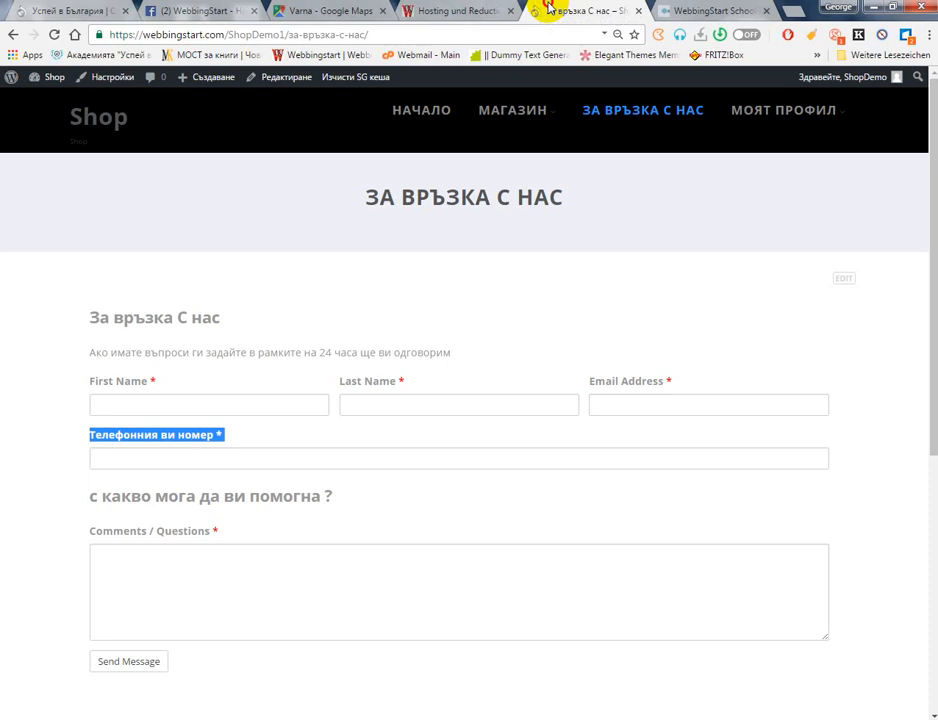
click(54, 80)
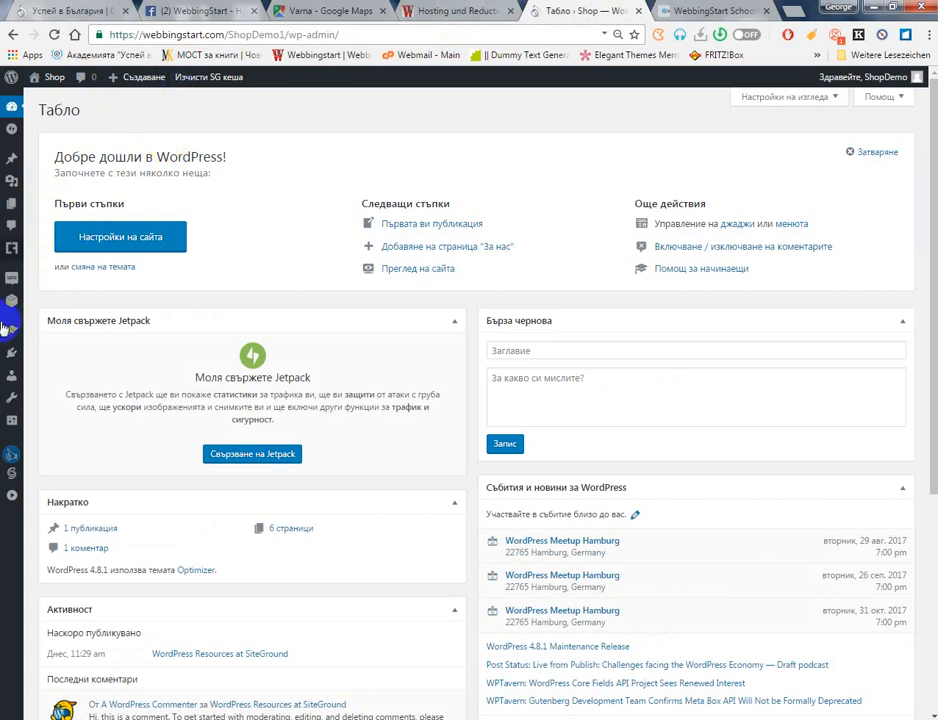
mouse_move(21, 281)
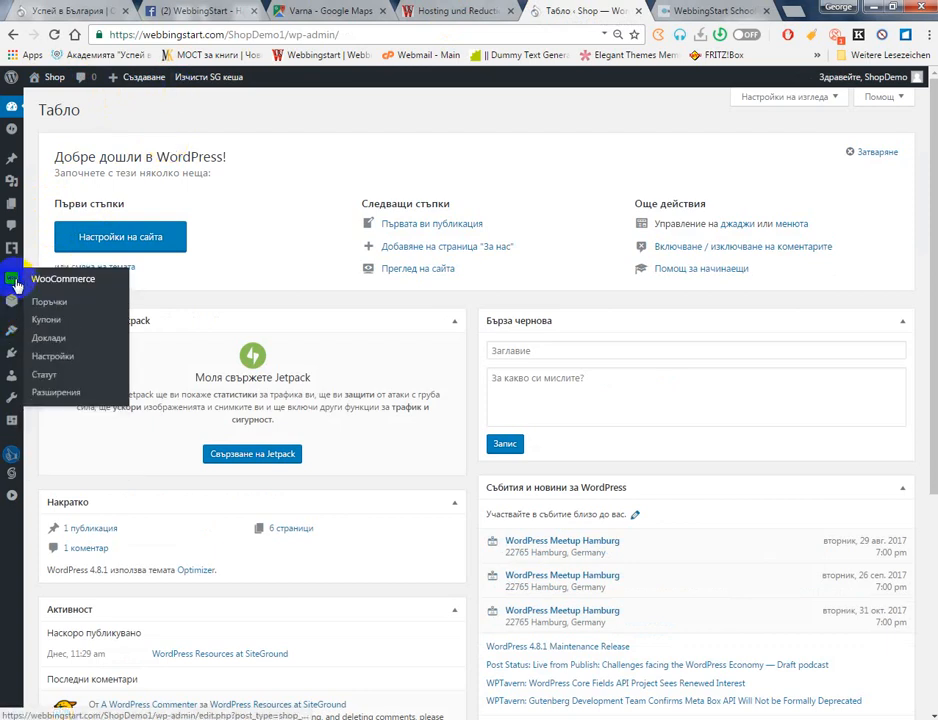
click(23, 365)
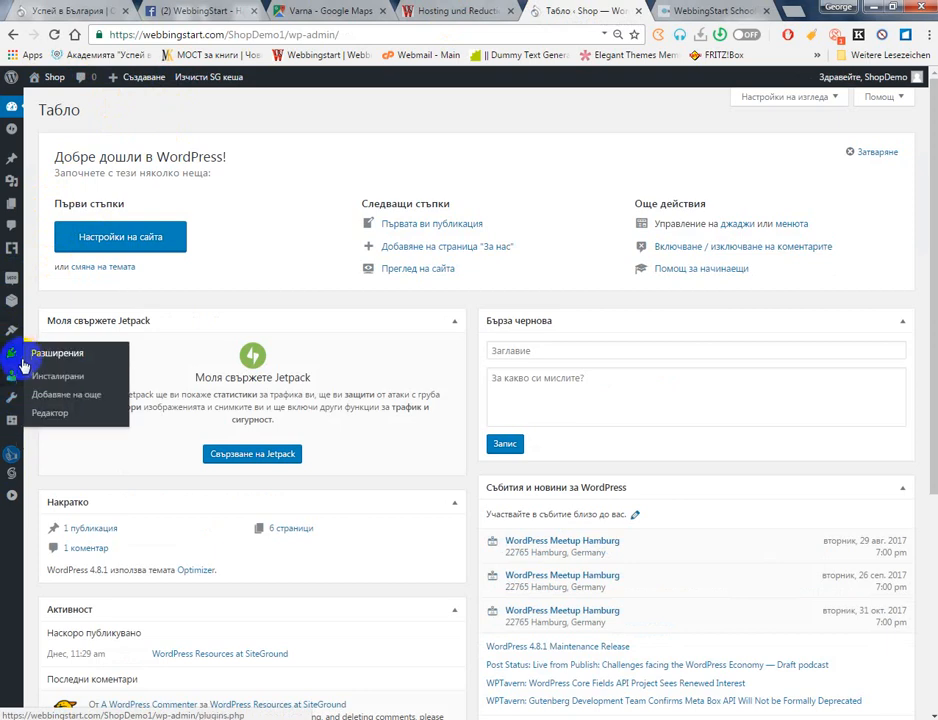
mouse_move(14, 333)
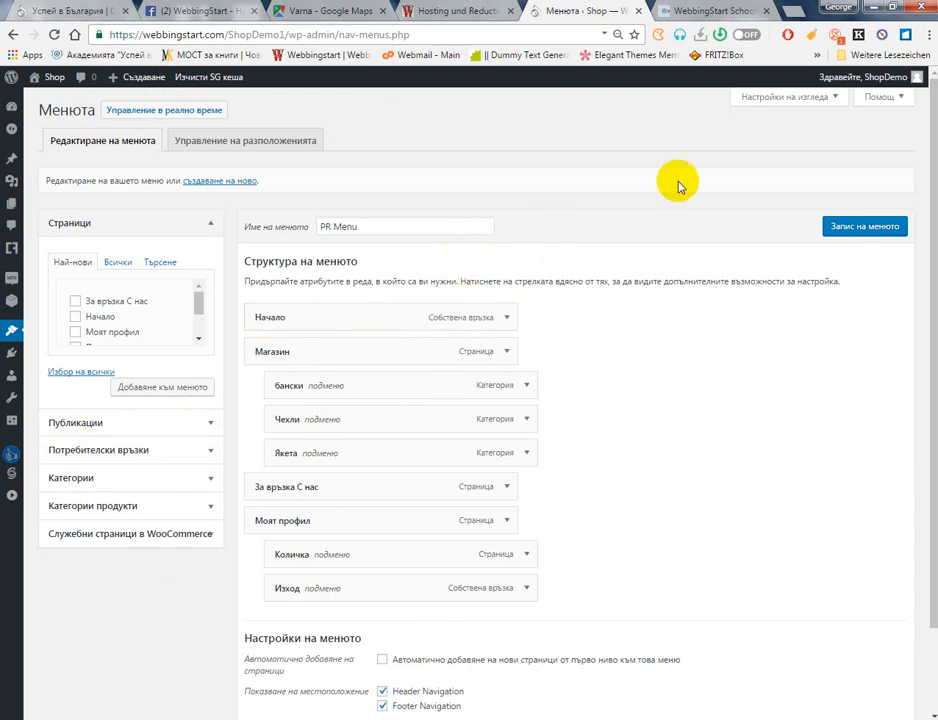
click(812, 97)
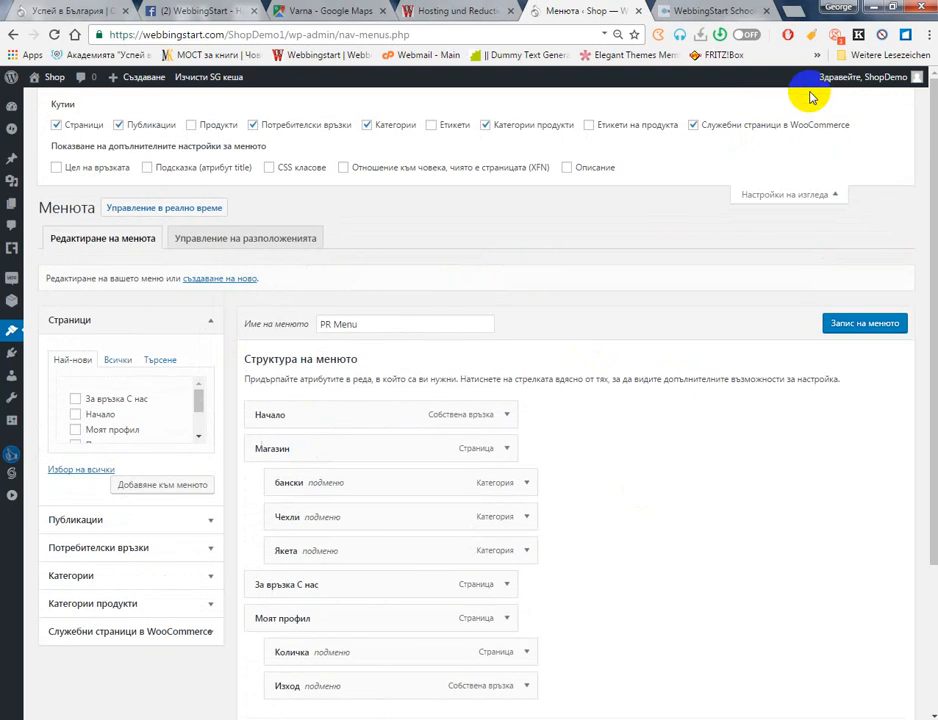
Add the product categories "бански", "Чехли" and "Якета" to "PR Menu"
click(83, 606)
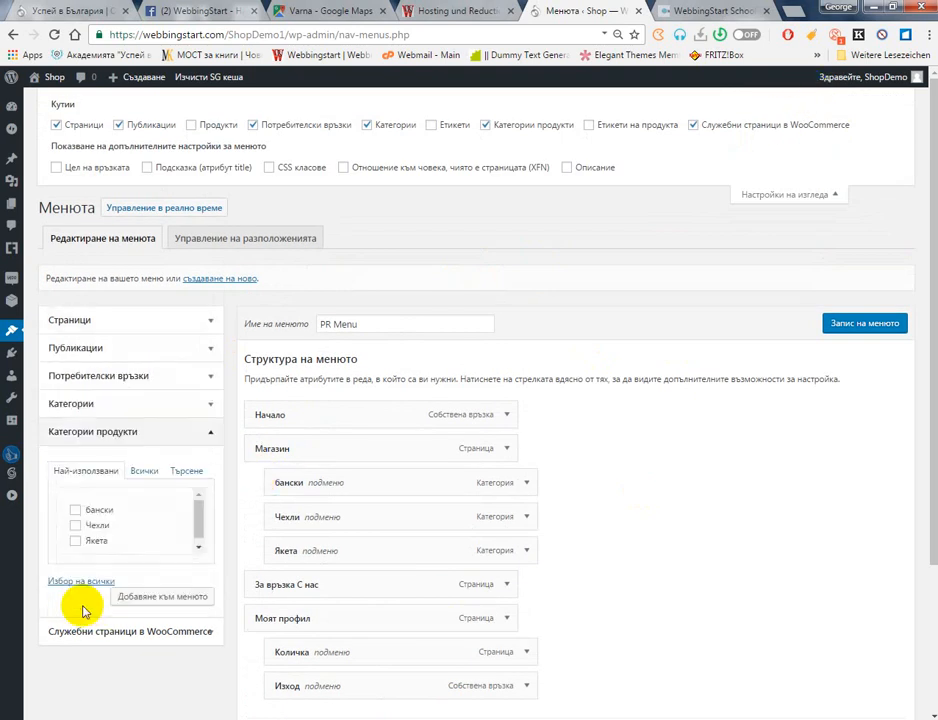
click(97, 527)
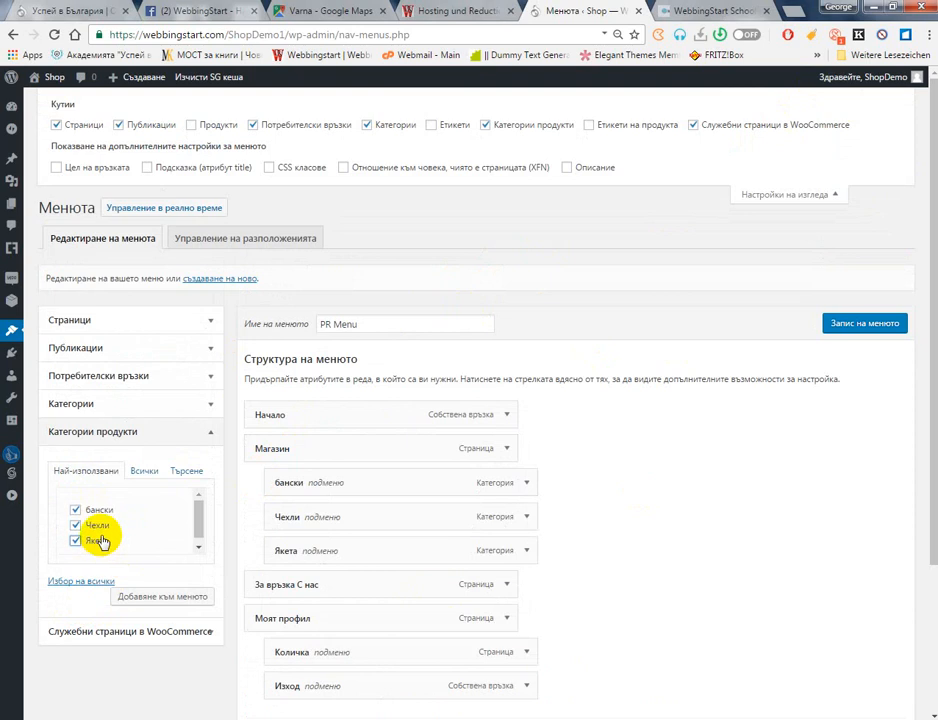
click(203, 599)
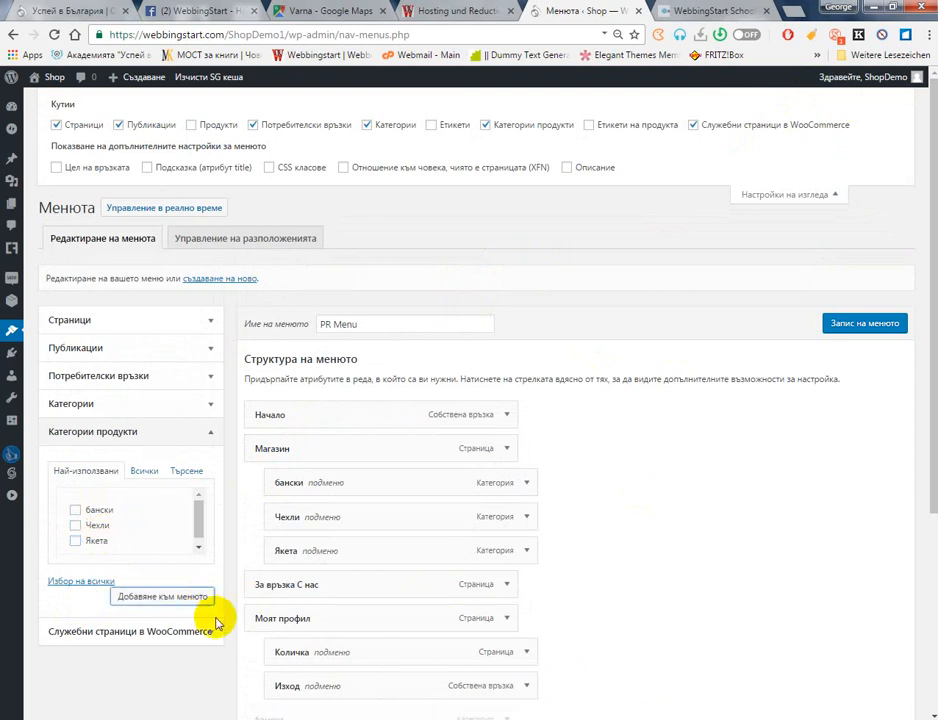
Remove the duplicate top-level items "бански", "Чехли" and "Якета" from the end of "PR Menu" and save the menu
scroll(503, 540, down, 3)
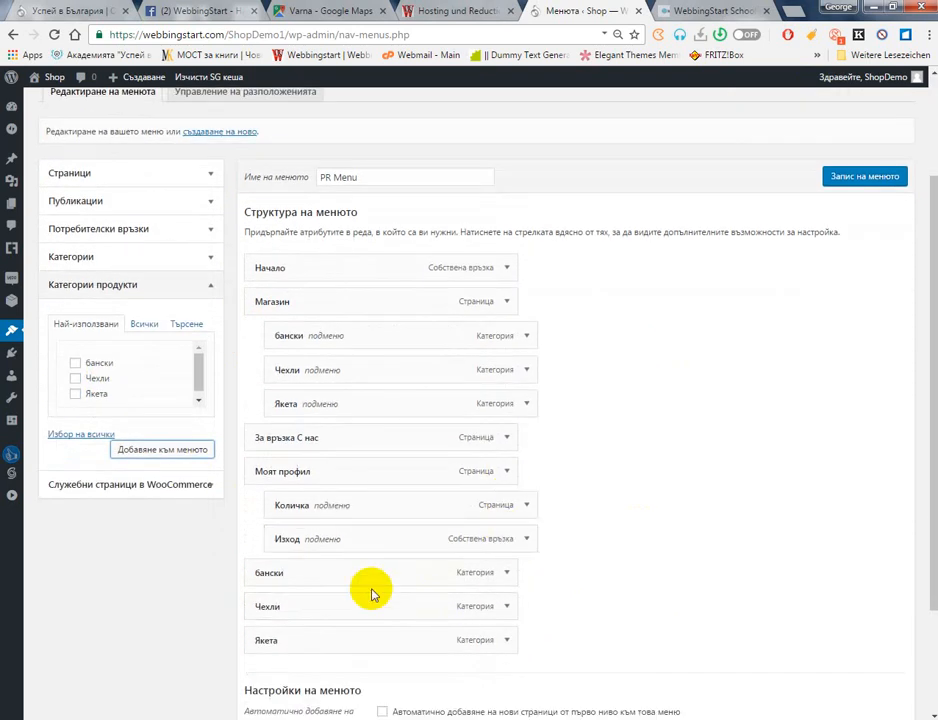
drag(358, 583, 389, 582)
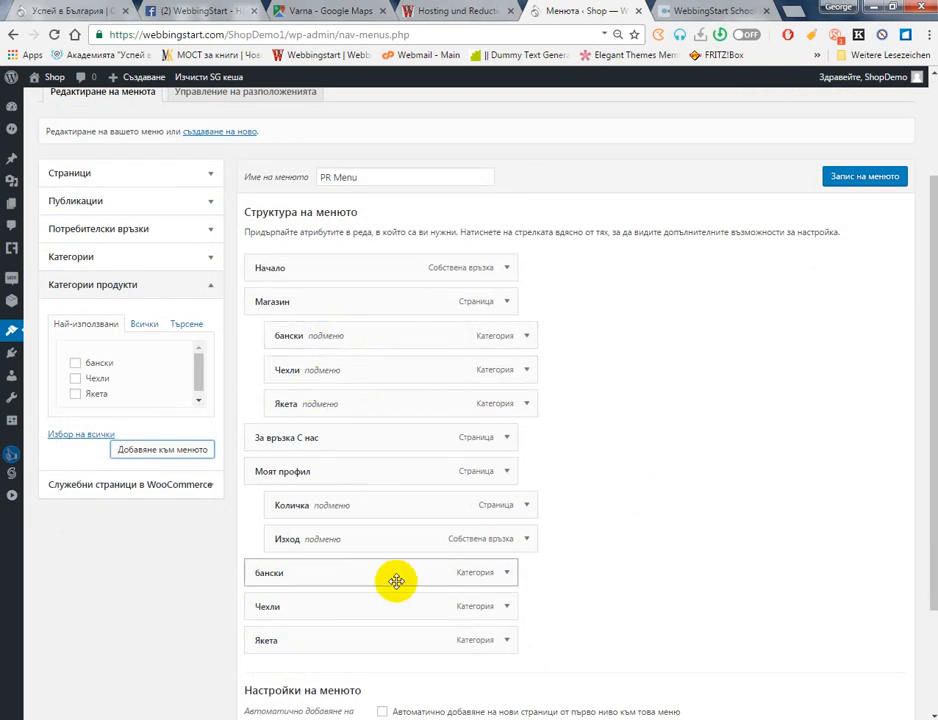
click(509, 574)
click(266, 704)
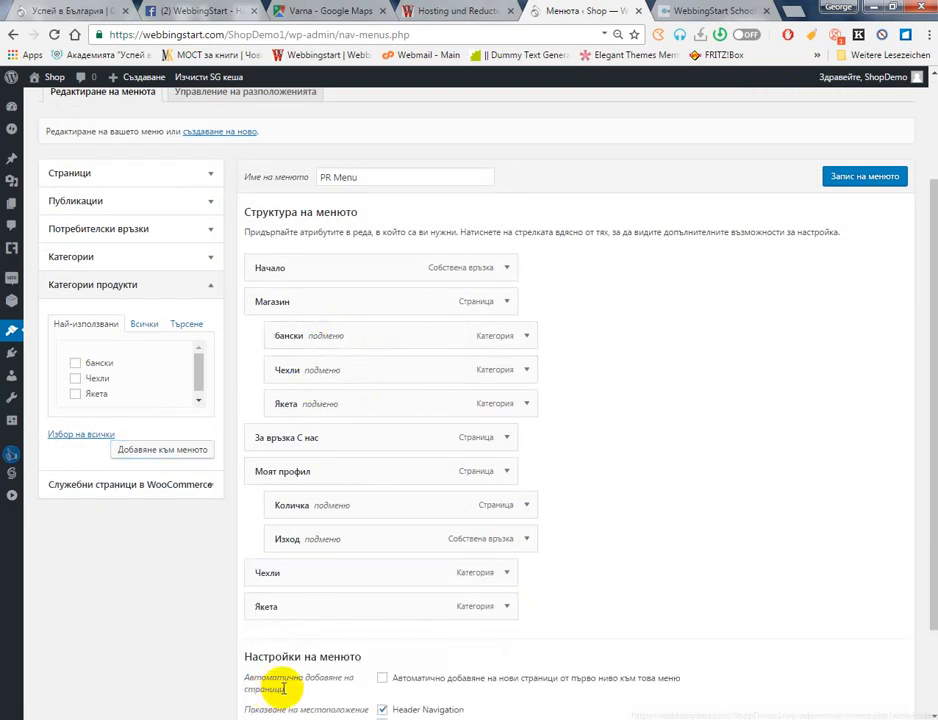
click(507, 572)
click(279, 704)
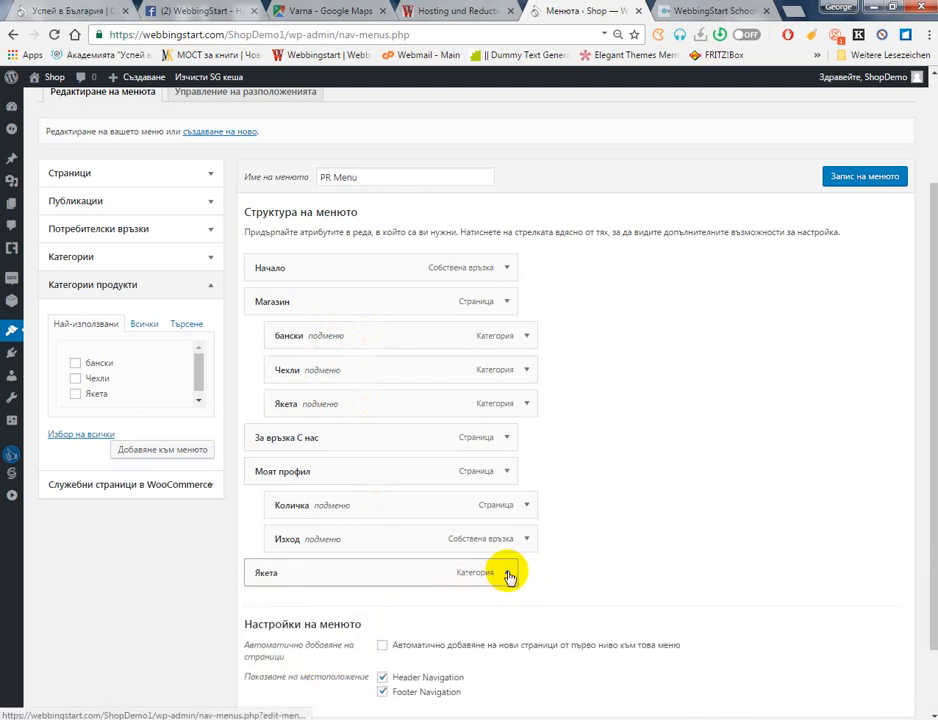
click(508, 577)
click(272, 691)
scroll(674, 412, up, 2)
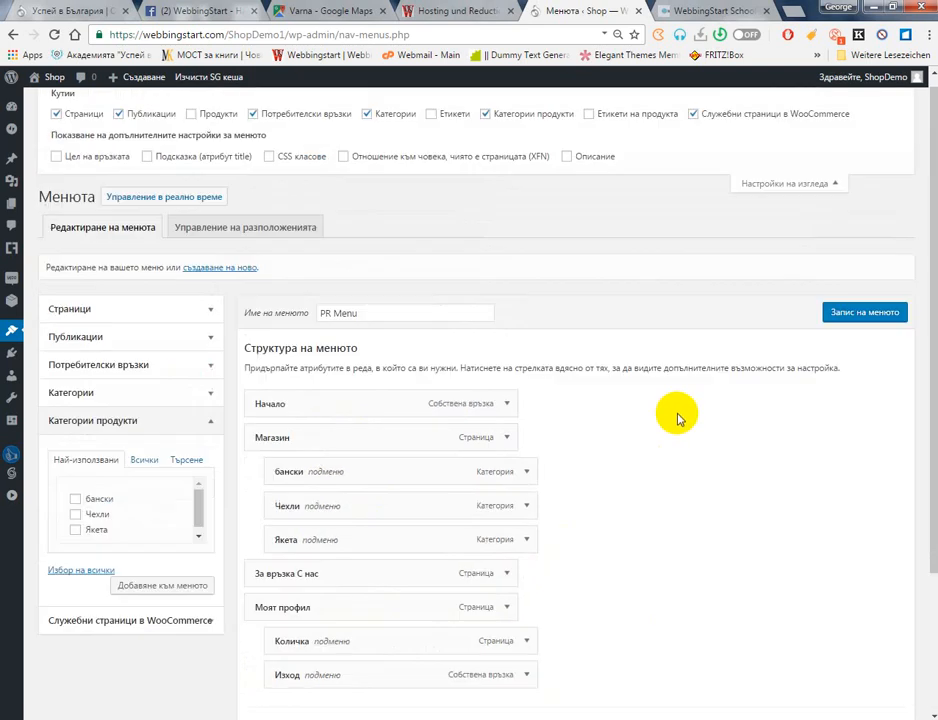
click(846, 326)
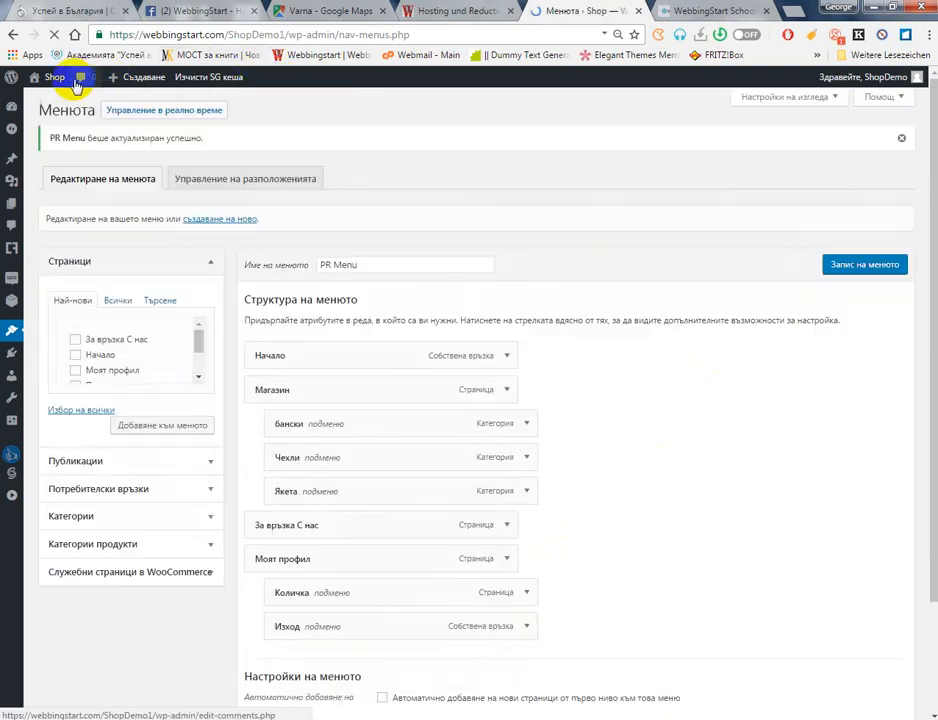
Check the "Магазин" and "Моят профил" submenus on the live front page, and view the "Количка" page
click(53, 80)
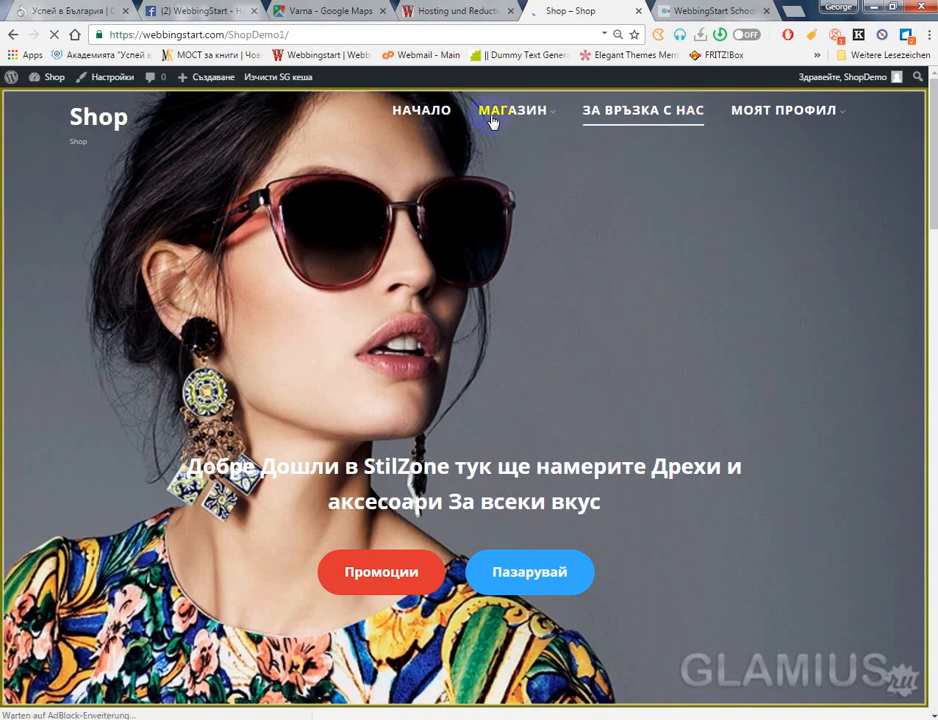
mouse_move(510, 122)
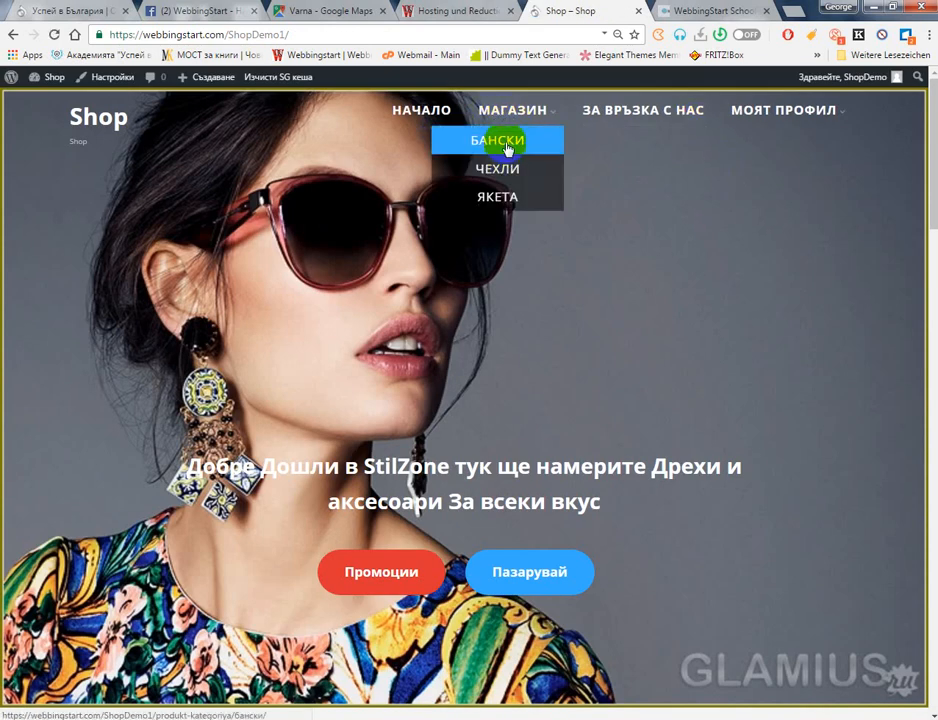
mouse_move(820, 115)
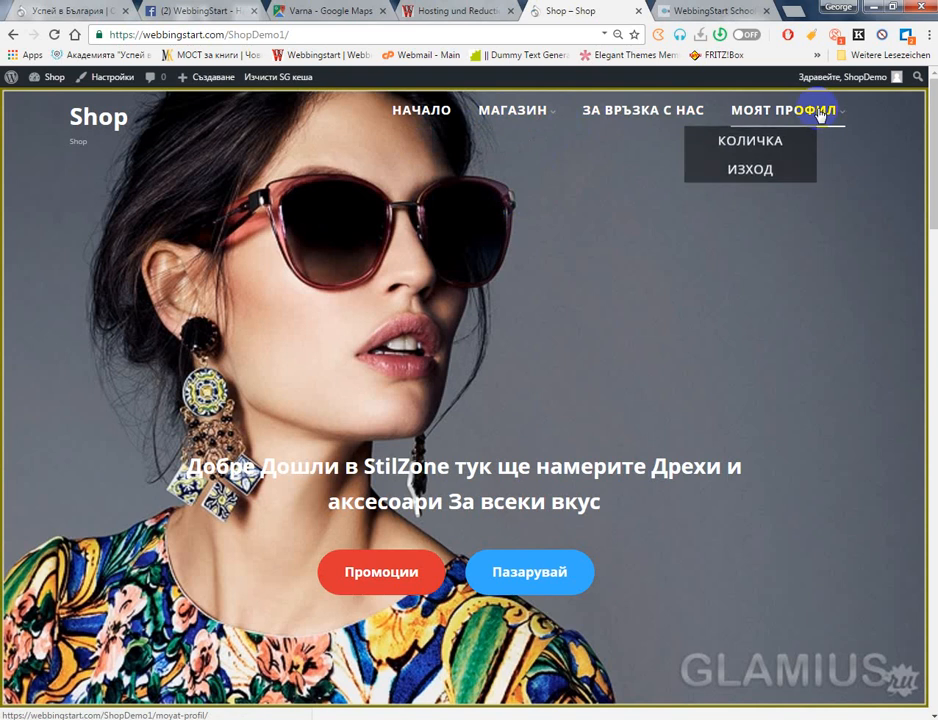
click(790, 155)
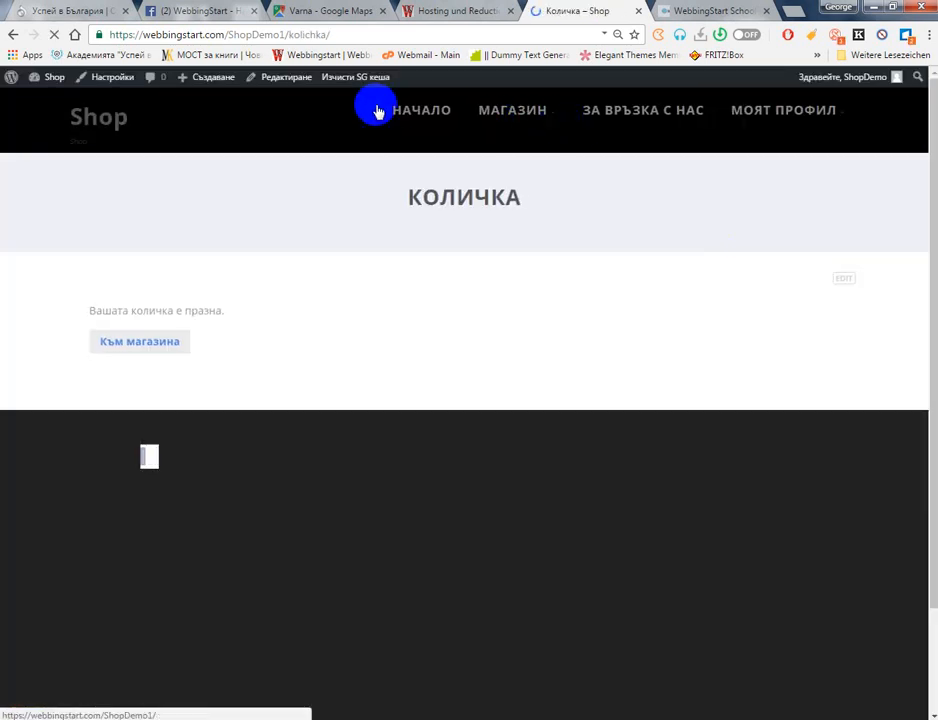
Put the MADORA two-piece swimsuit from the "Магазин" page into the cart and view the "Количка" page
click(503, 115)
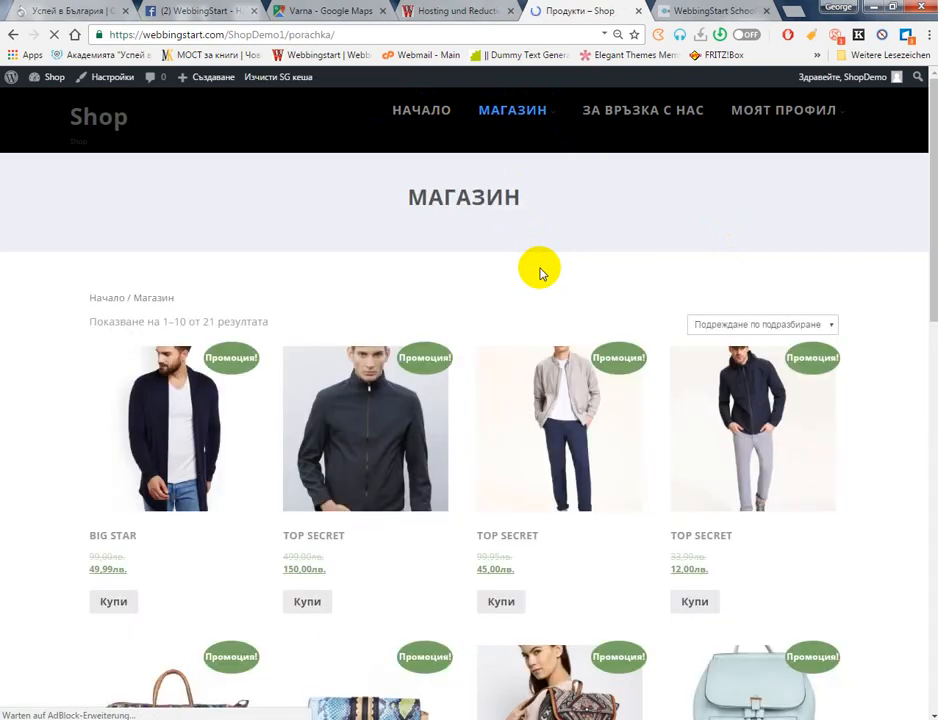
scroll(440, 398, down, 5)
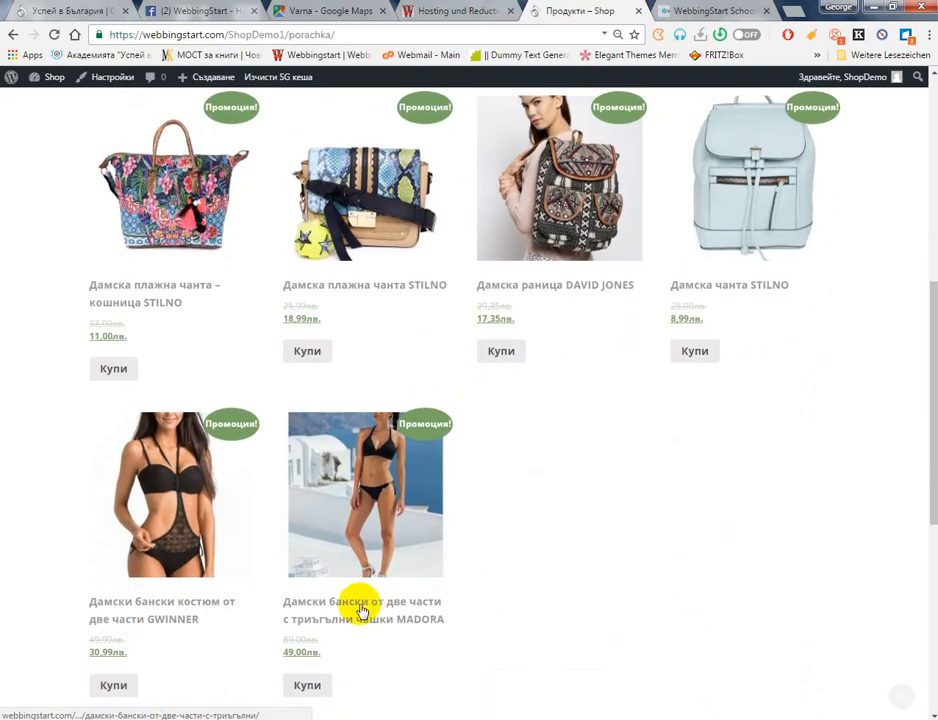
click(308, 684)
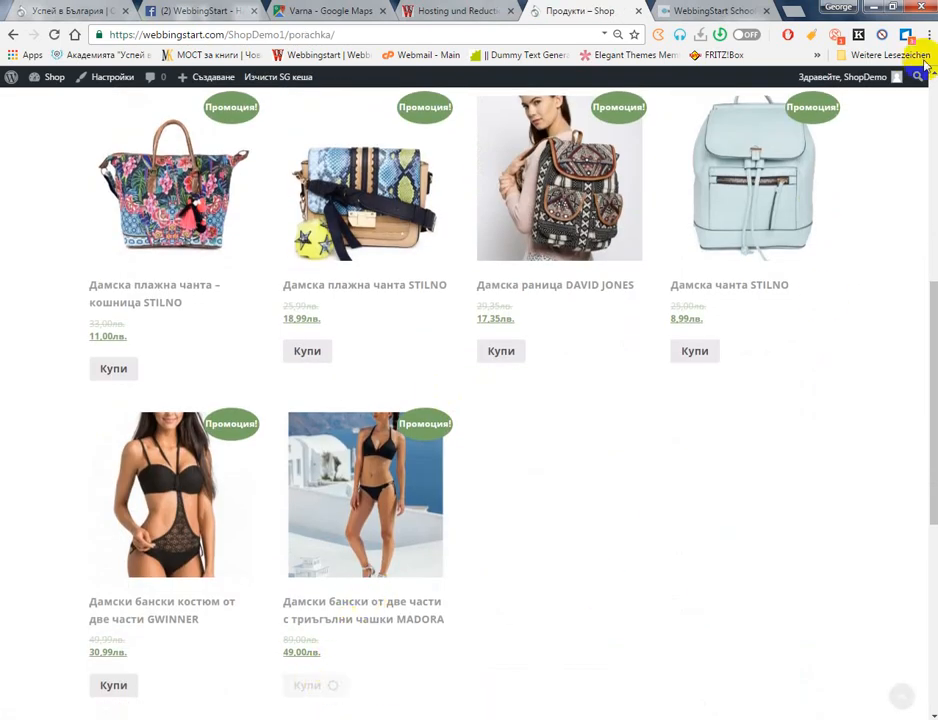
scroll(718, 226, up, 5)
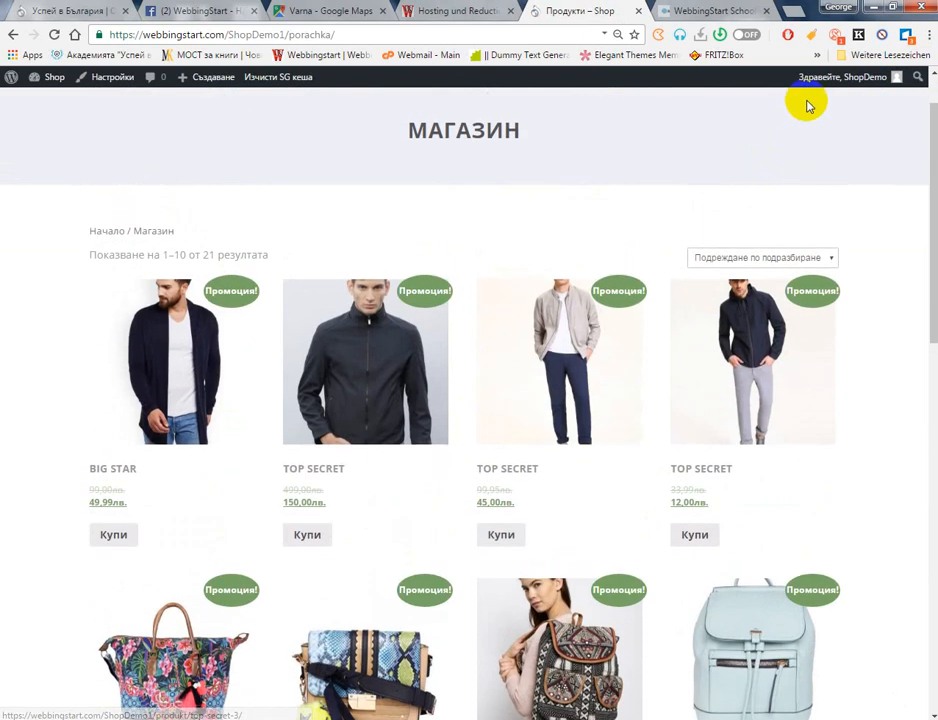
mouse_move(843, 77)
scroll(498, 243, up, 1)
mouse_move(840, 115)
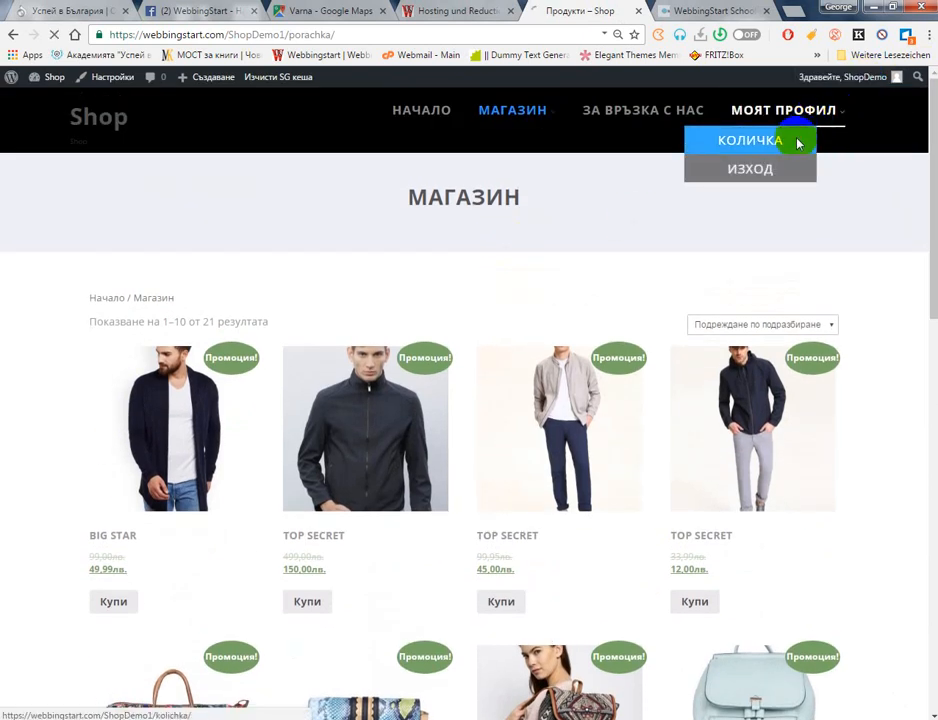
click(799, 145)
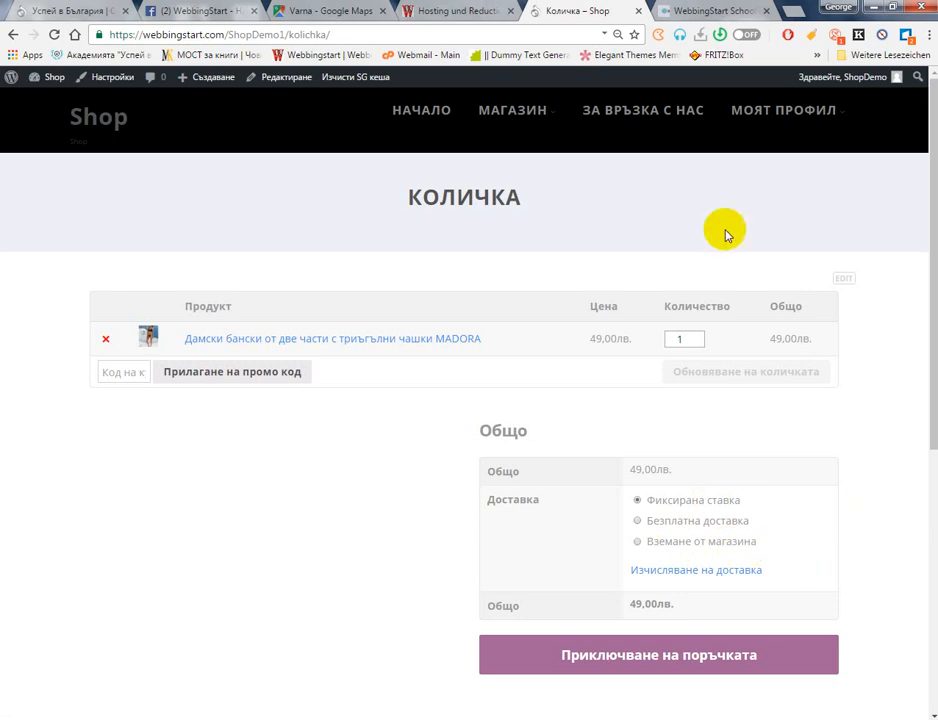
View the cart page in the theme customizer with its controls collapsed and restored, and return to the admin dashboard
click(116, 87)
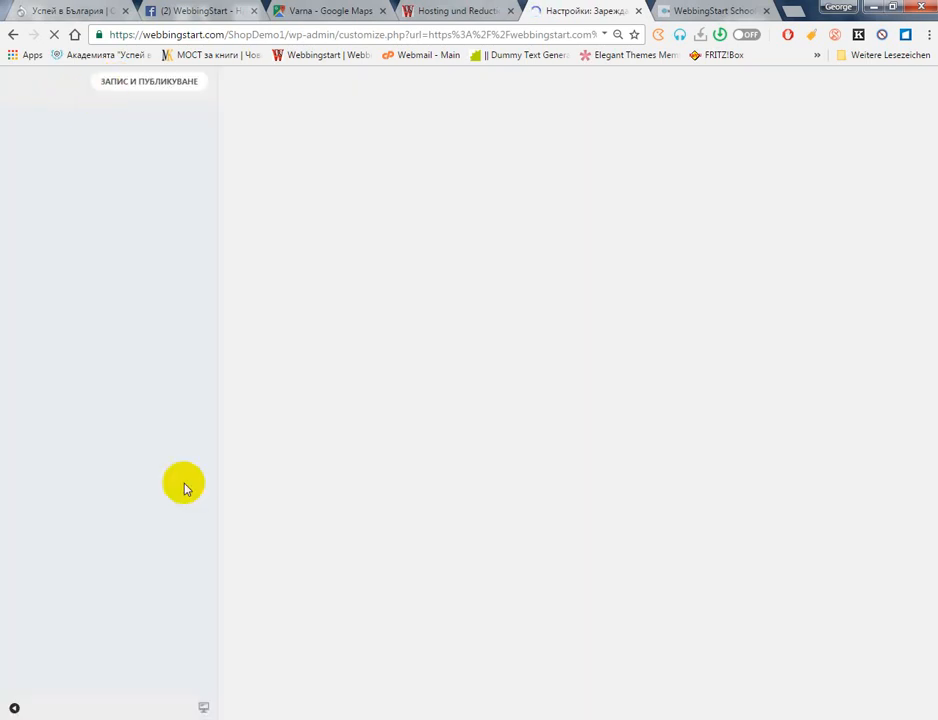
click(13, 708)
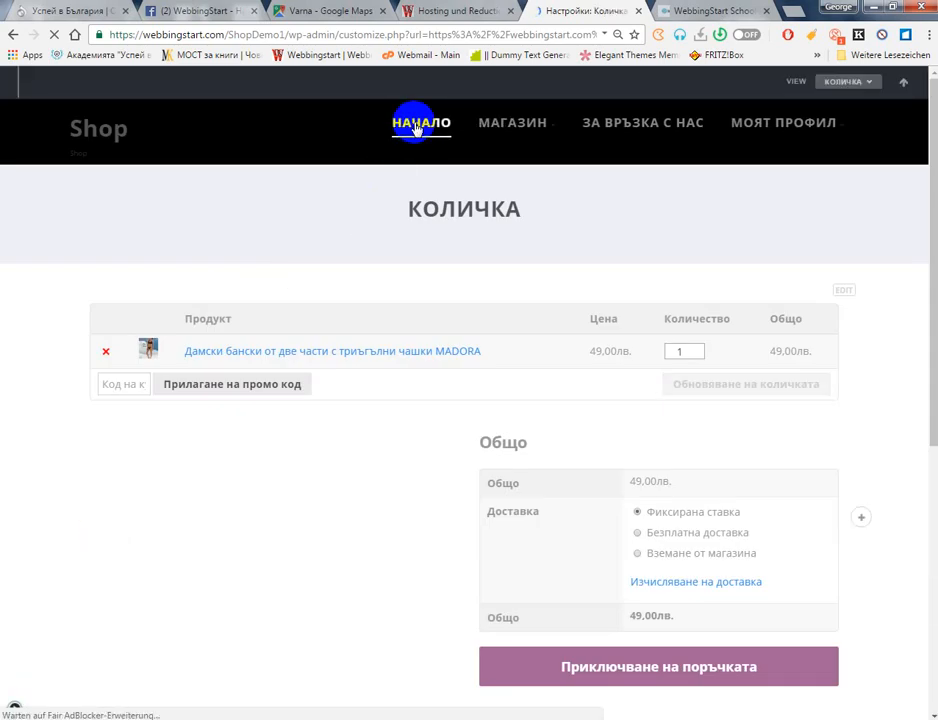
click(15, 707)
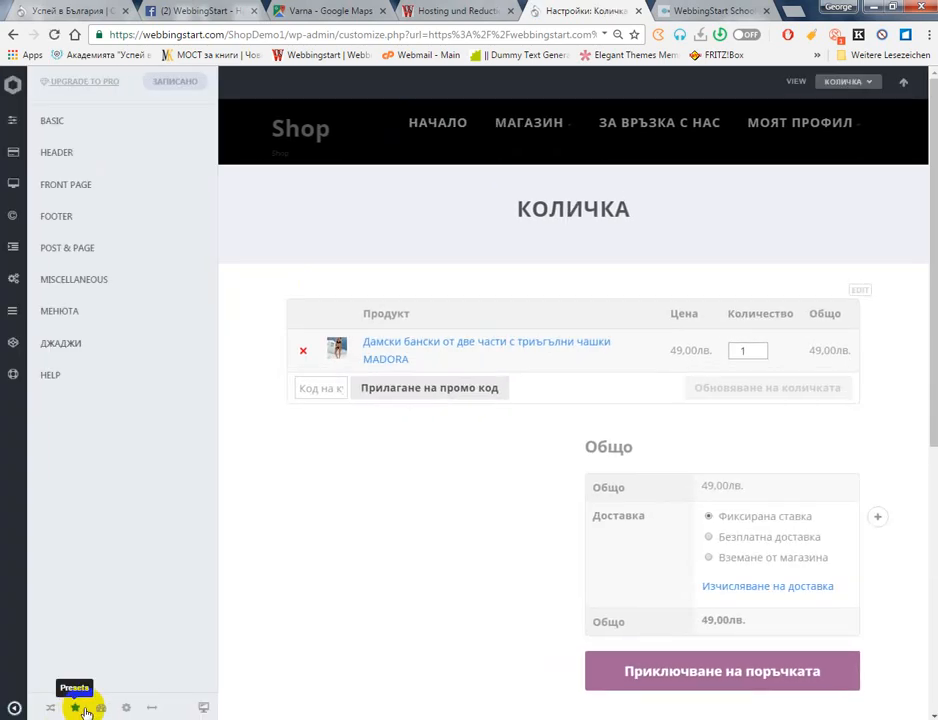
click(102, 708)
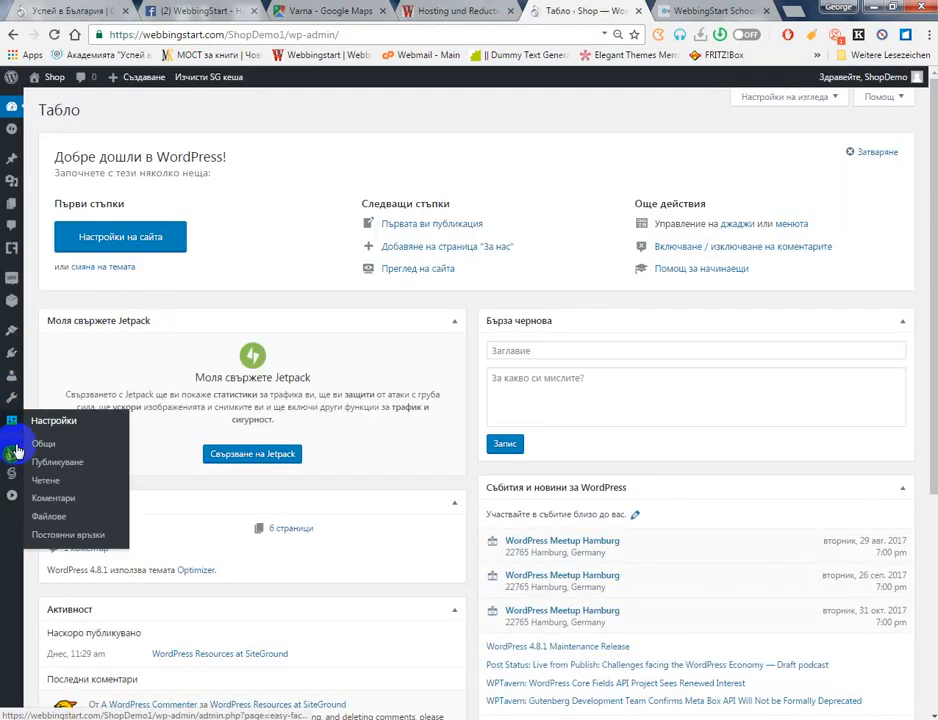
Review the WooCommerce general settings, then move past the product settings to the shipping zones
mouse_move(15, 408)
mouse_move(8, 279)
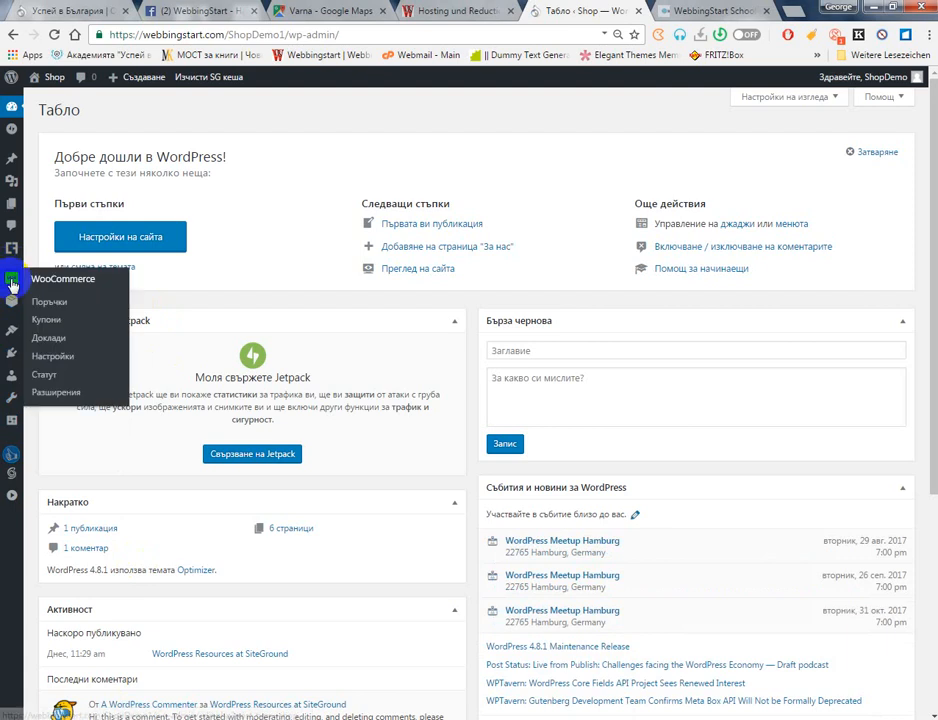
click(60, 357)
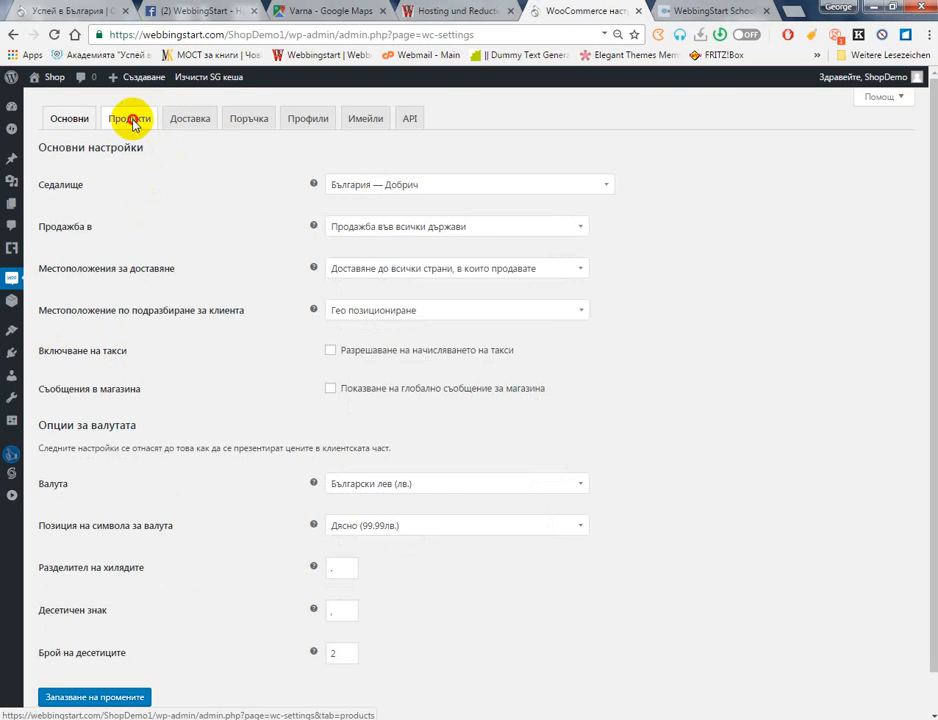
click(134, 119)
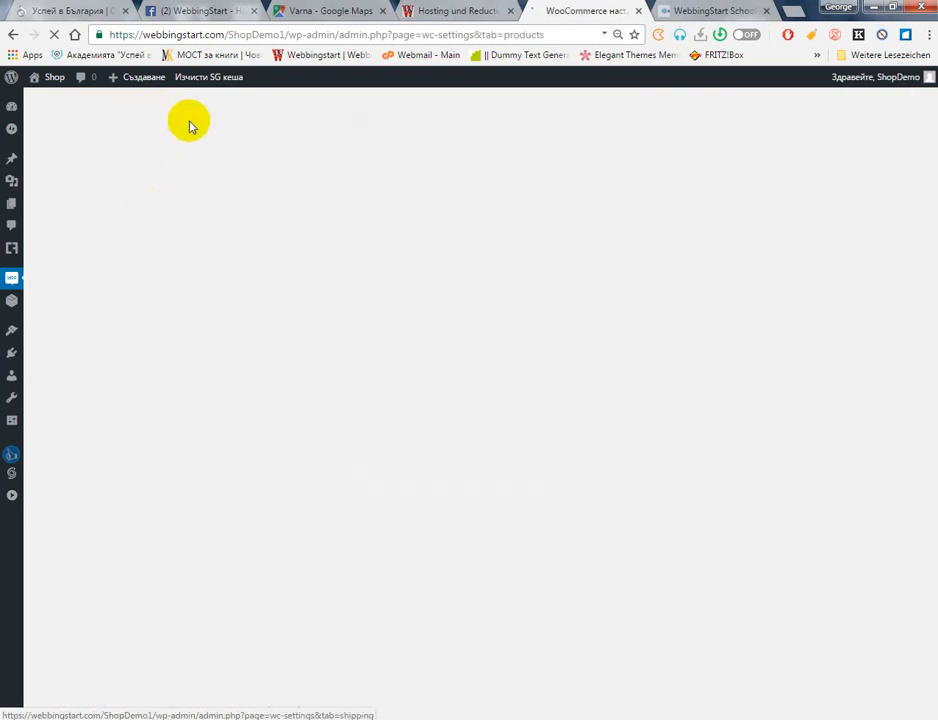
click(192, 126)
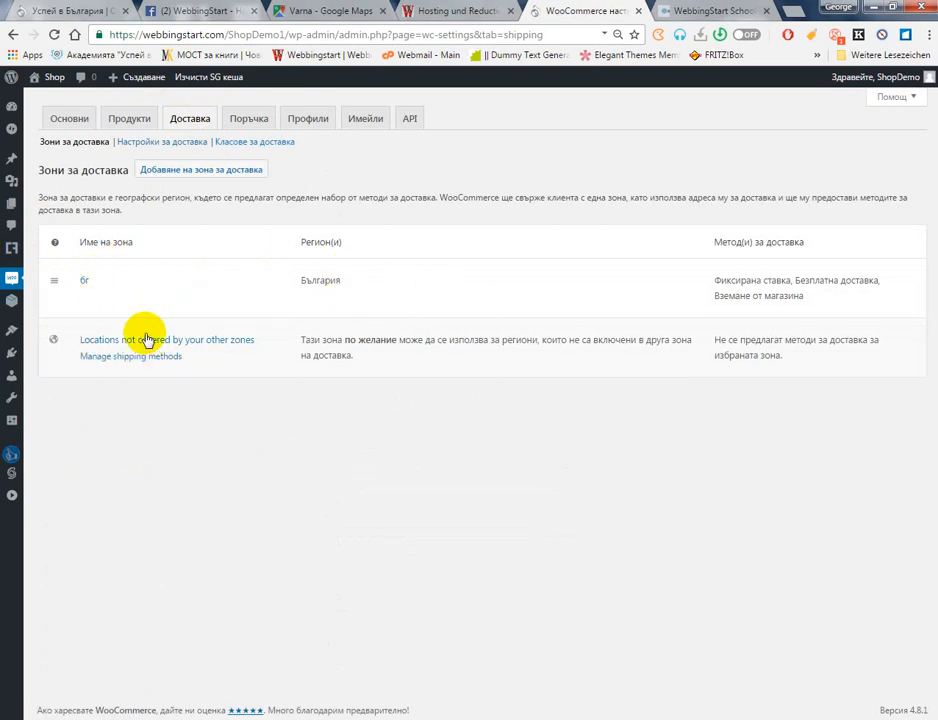
Create a shipping zone named "bg 1" with България as its region
click(171, 179)
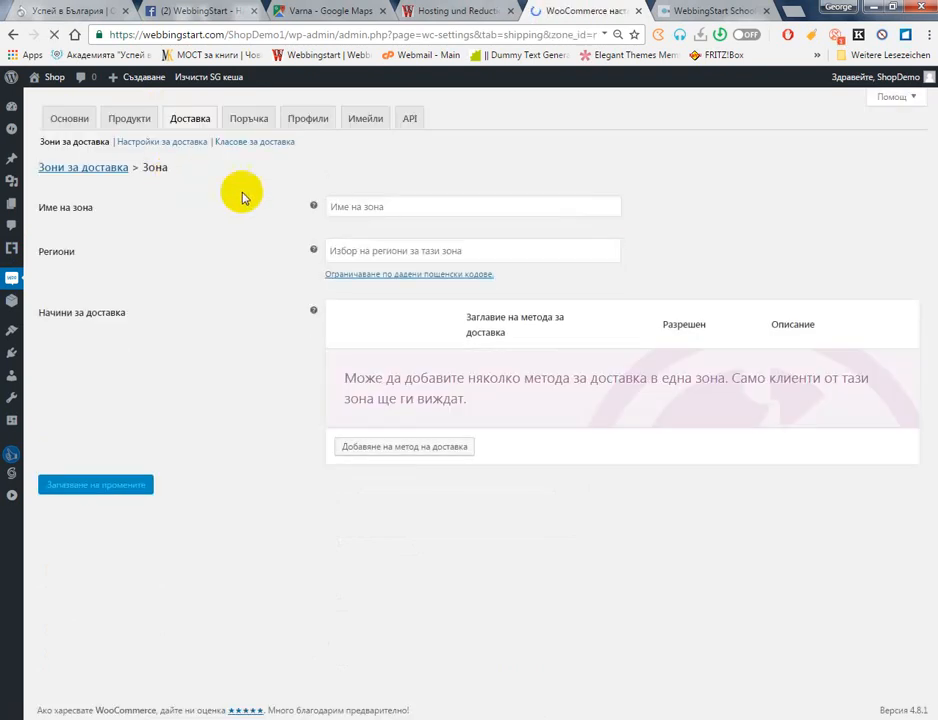
click(435, 210)
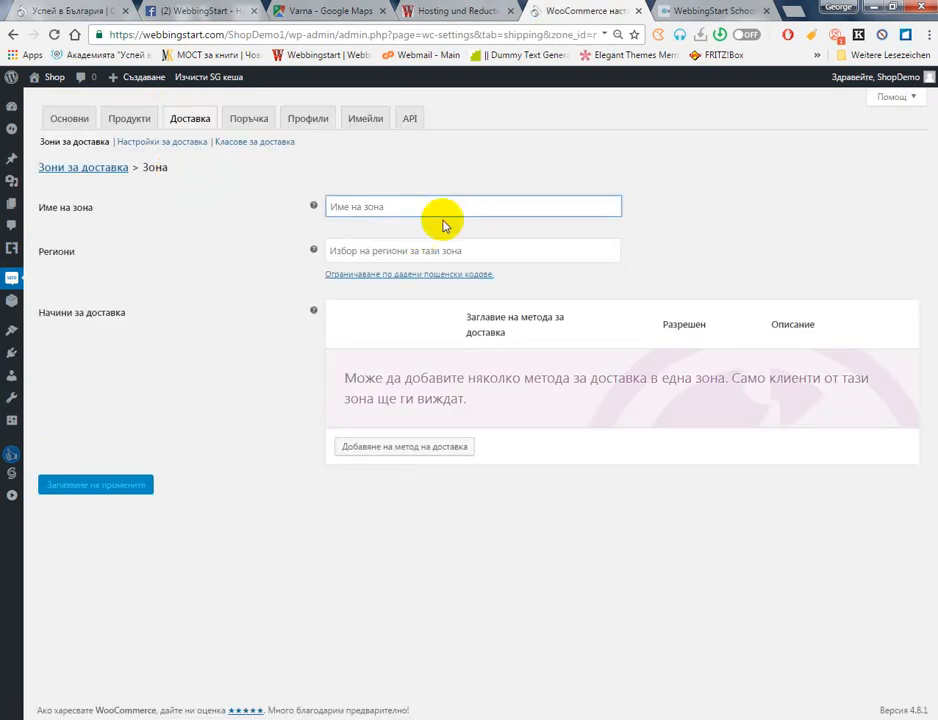
text(bg 1)
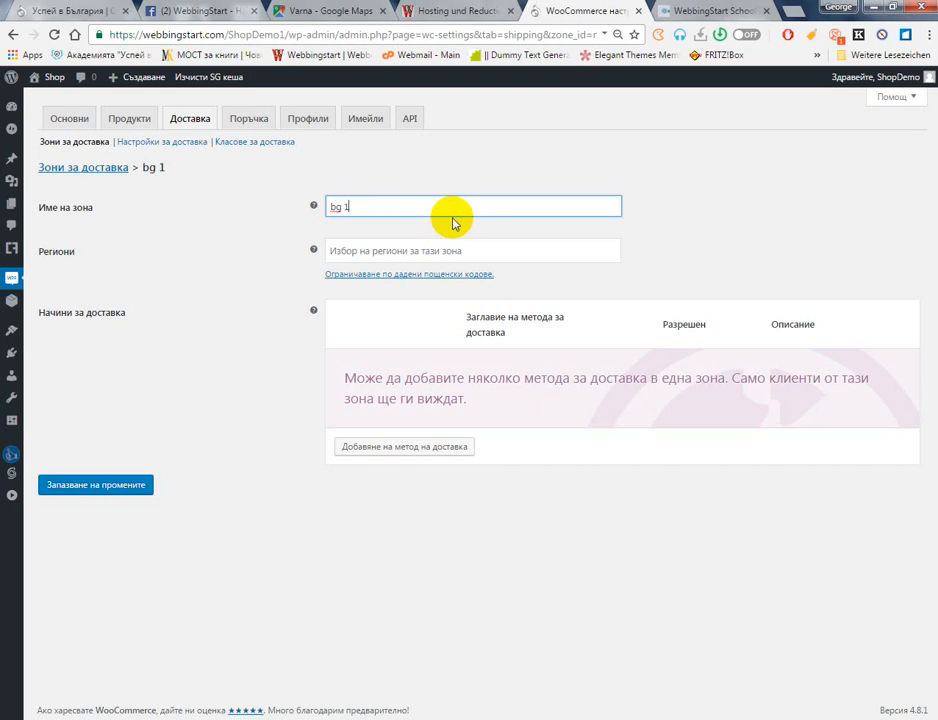
click(446, 251)
click(446, 251)
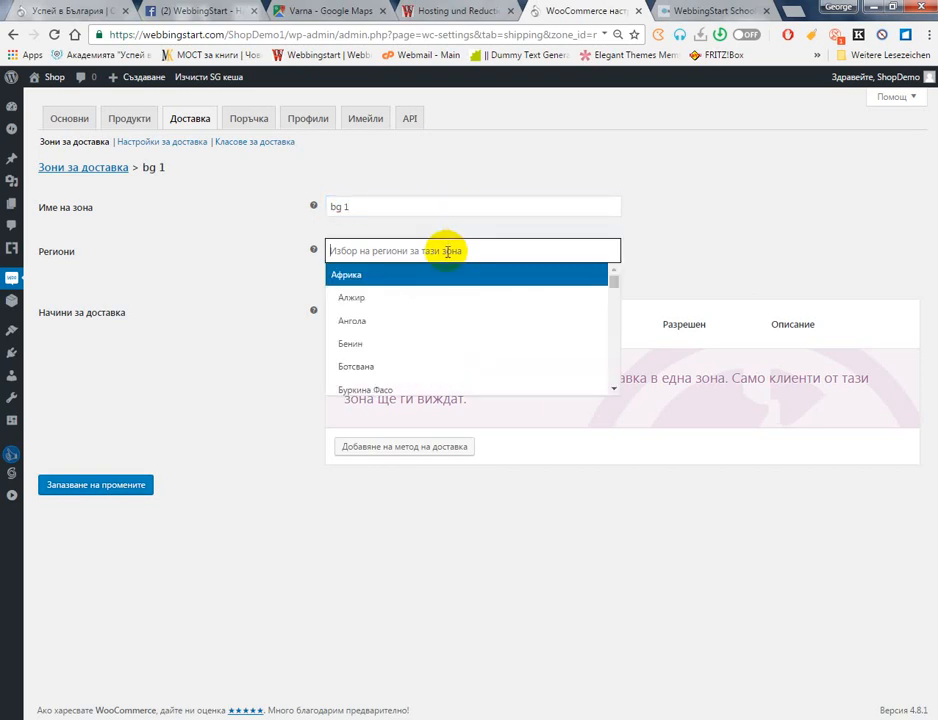
text(bg)
key(BackSpace)
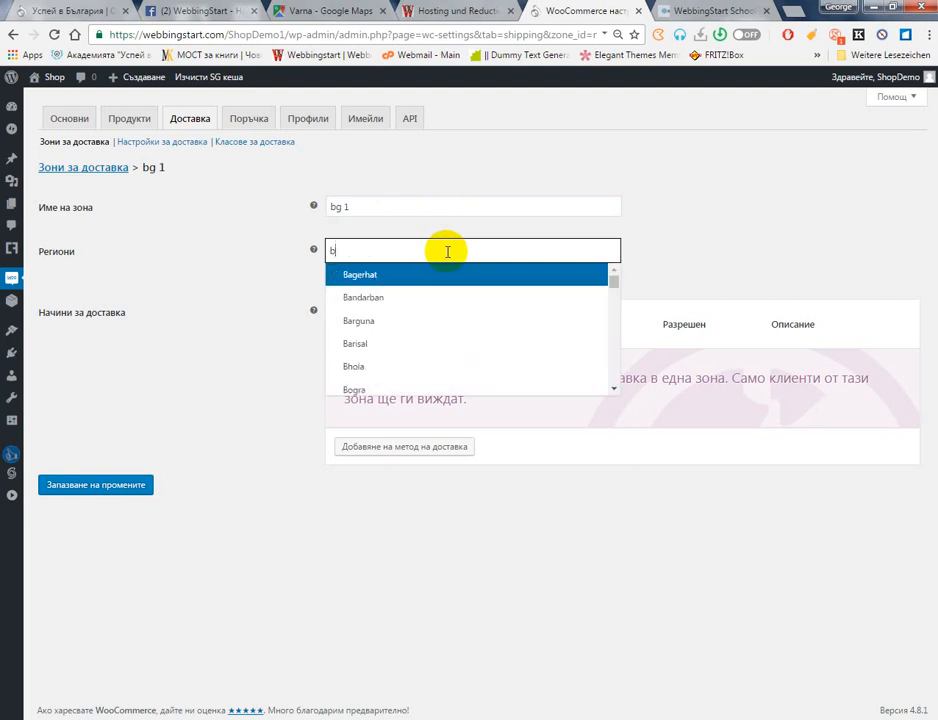
key(BackSpace)
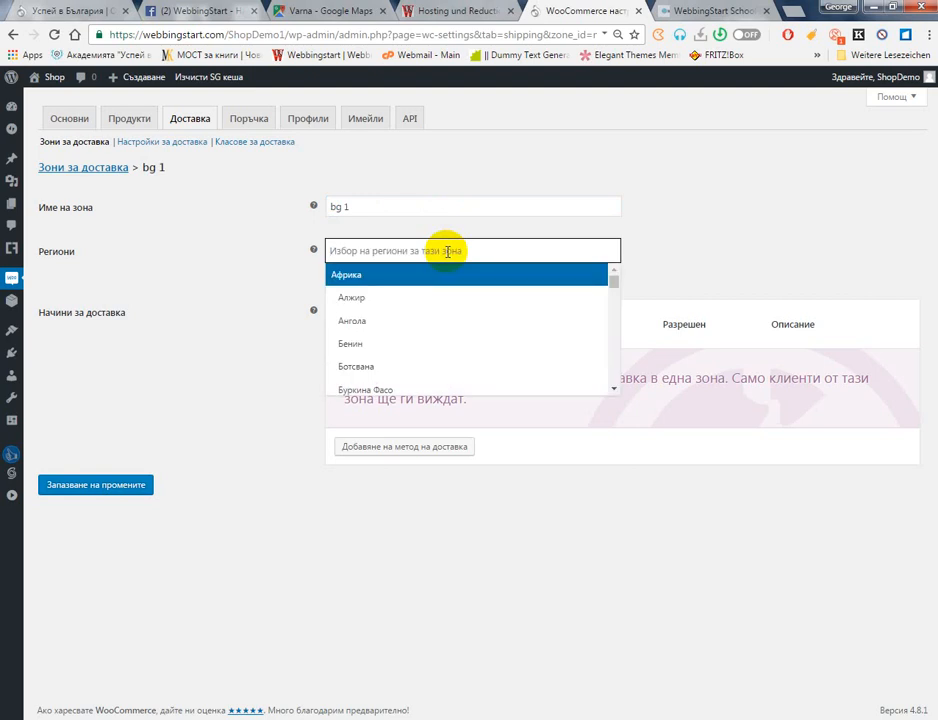
text(бъ)
key(Down)
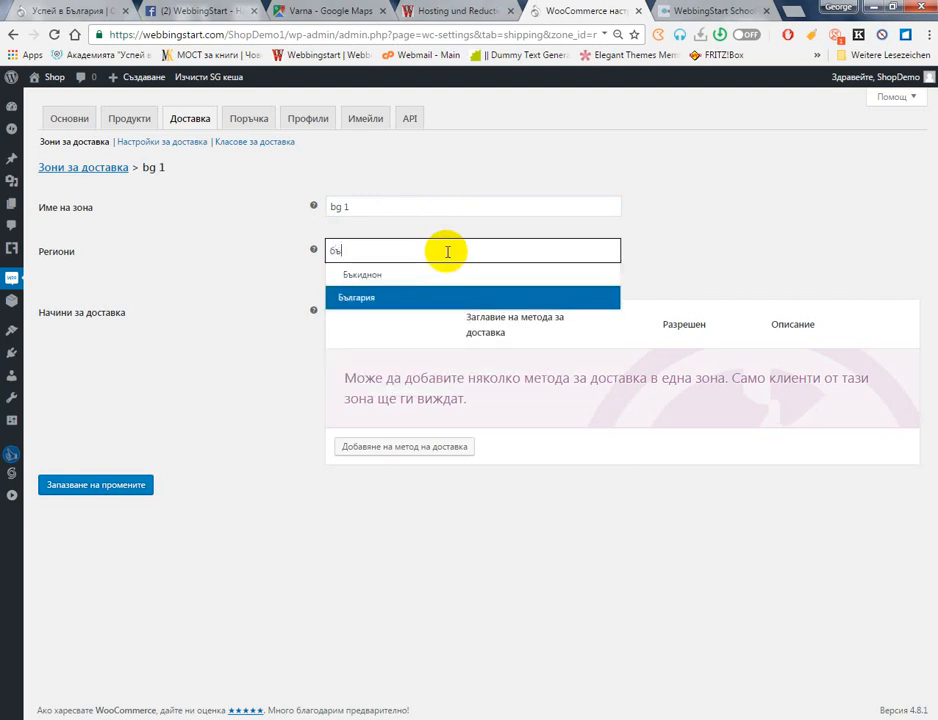
key(Return)
Give the zone three shipping methods: Фиксирана ставка, Безплатна доставка and Вземане от магазина
click(430, 446)
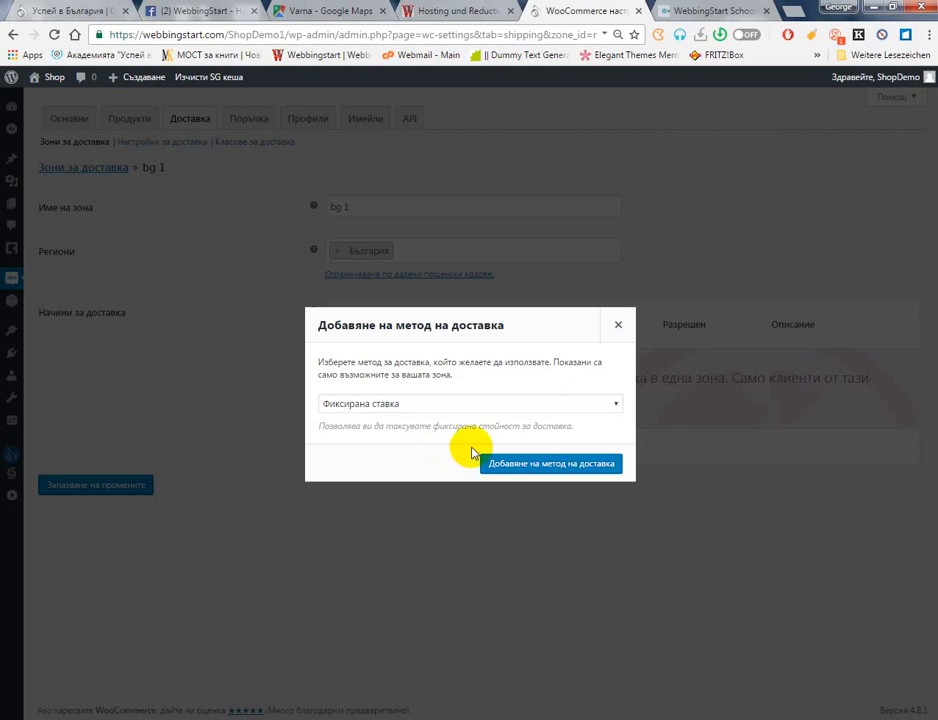
click(588, 463)
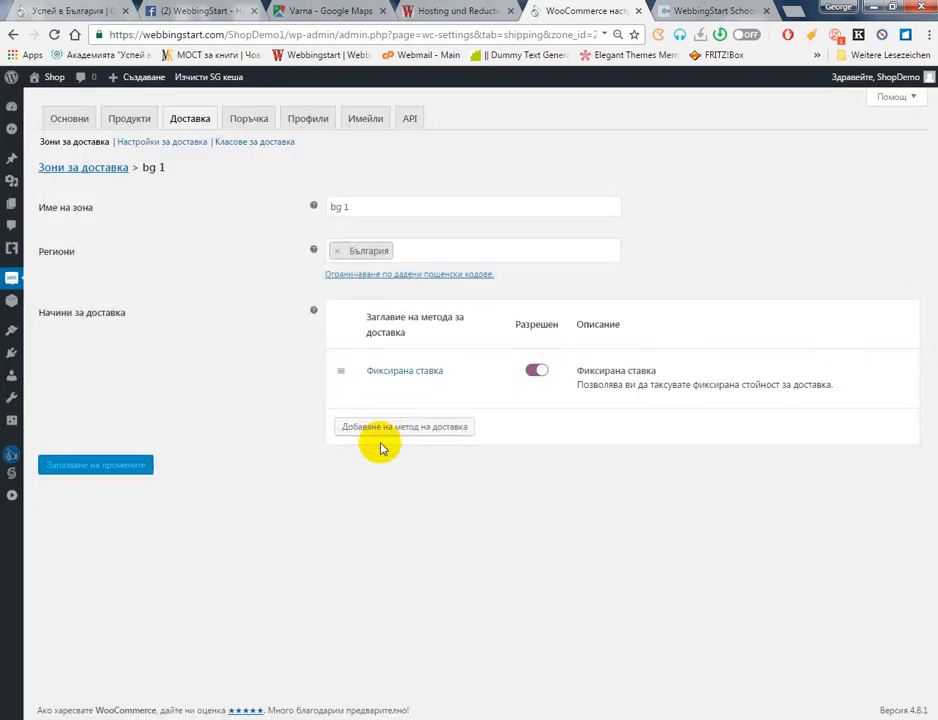
click(386, 428)
click(428, 397)
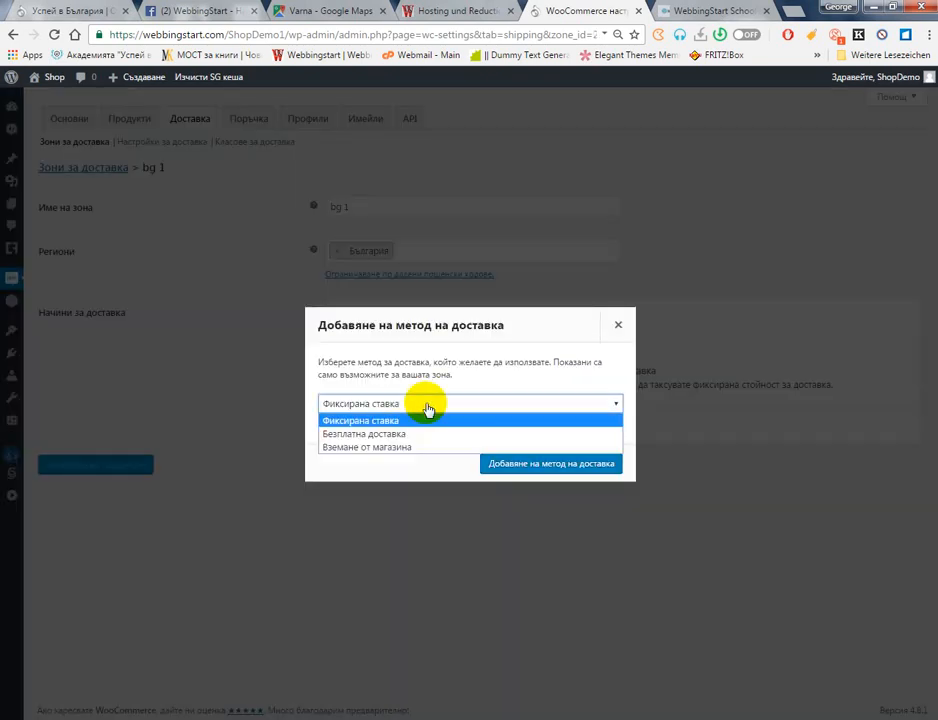
click(412, 433)
click(566, 484)
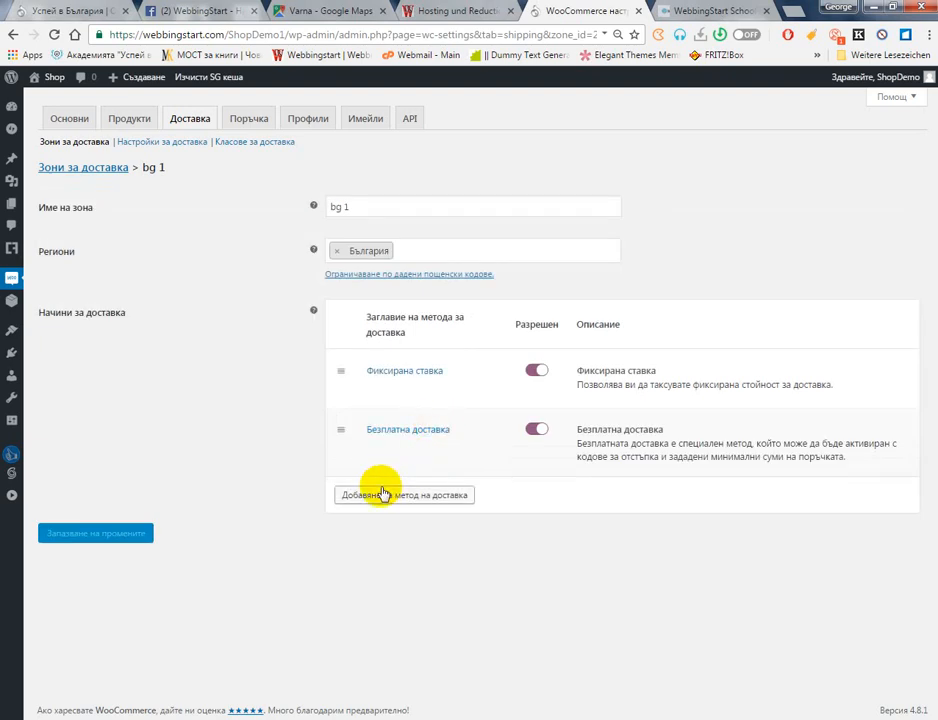
click(381, 494)
click(411, 404)
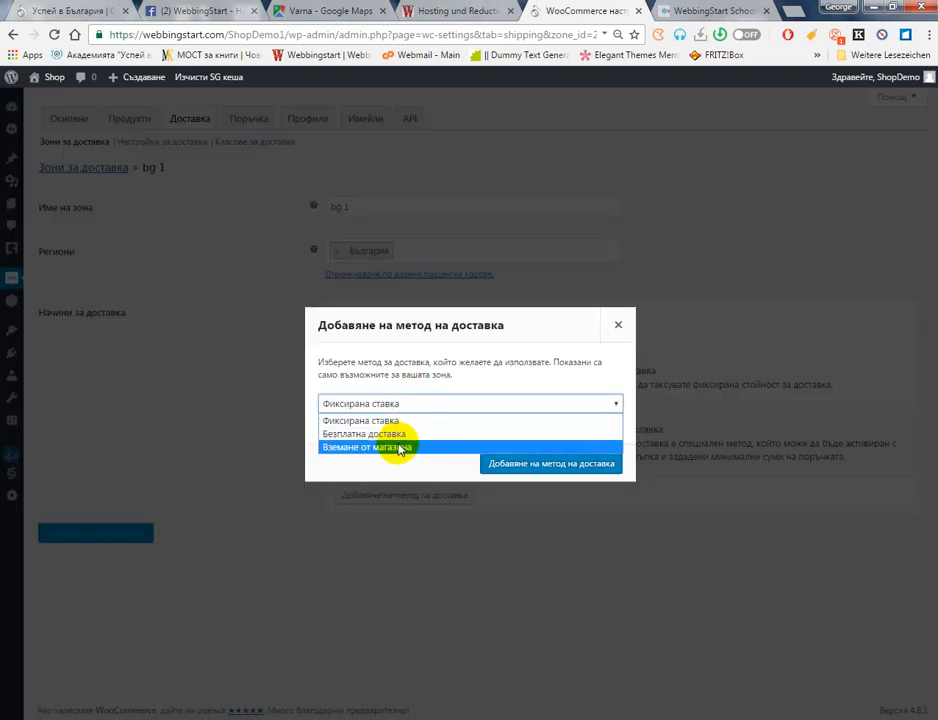
click(394, 446)
click(520, 480)
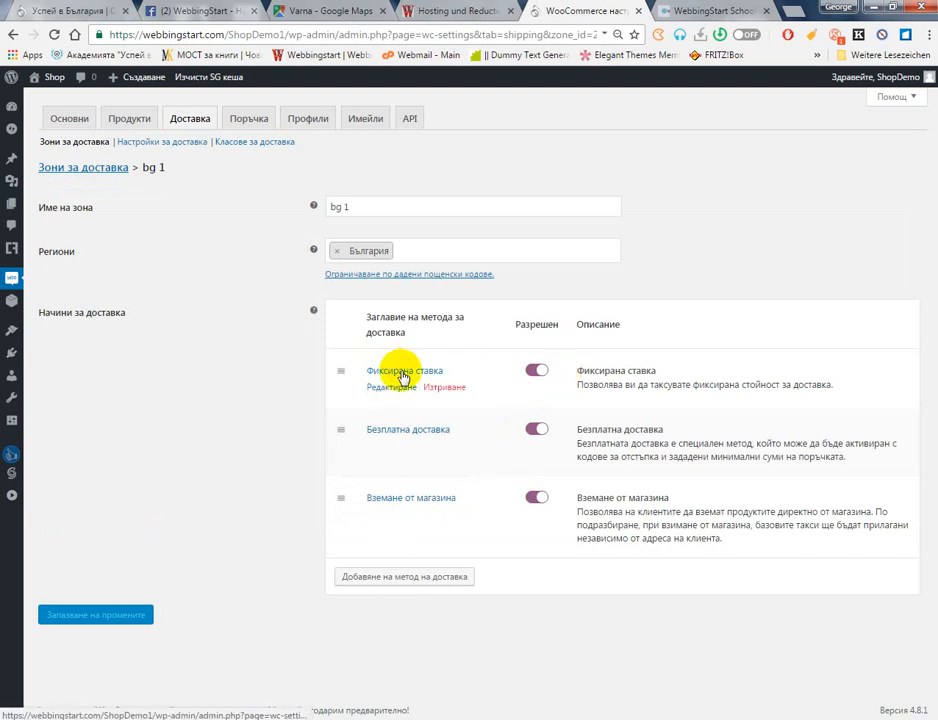
Set the flat-rate method's price to 7,99 and its title to "ДХЛ", and save the method
click(380, 387)
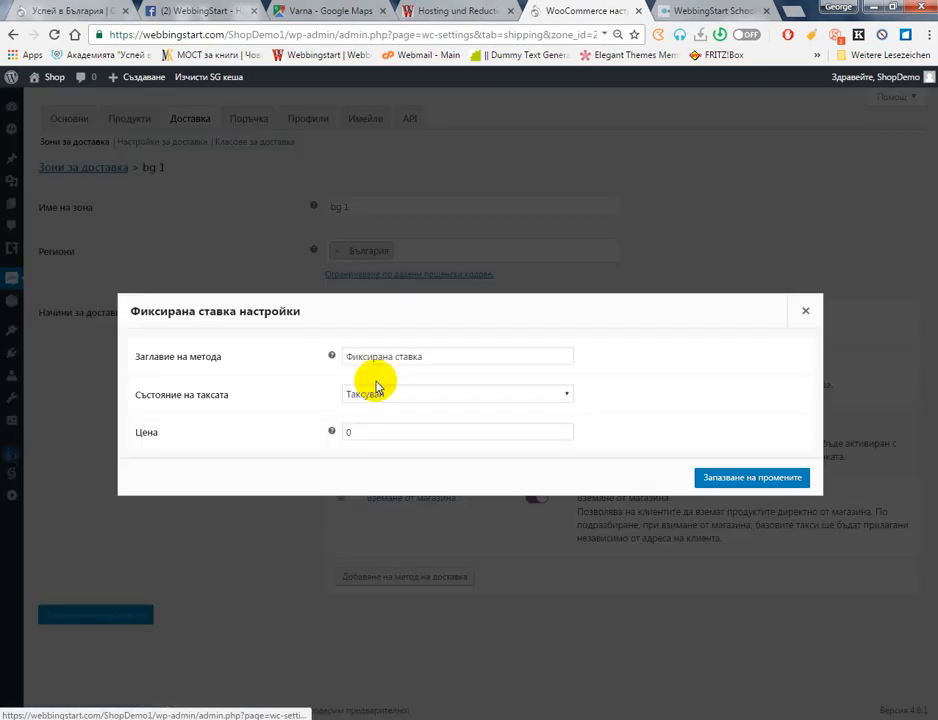
click(419, 427)
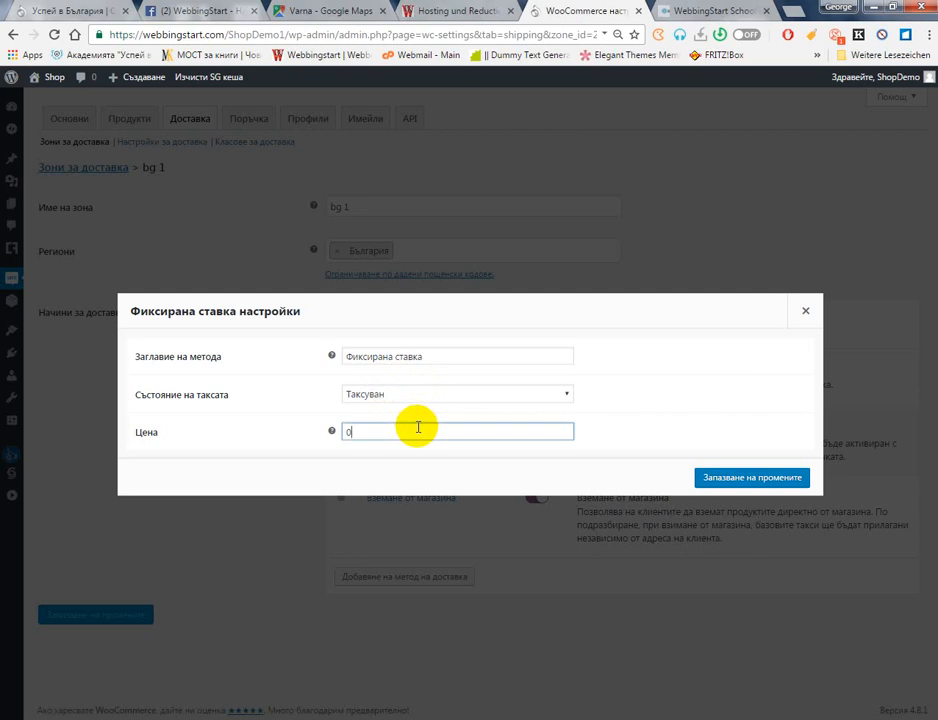
text(7)
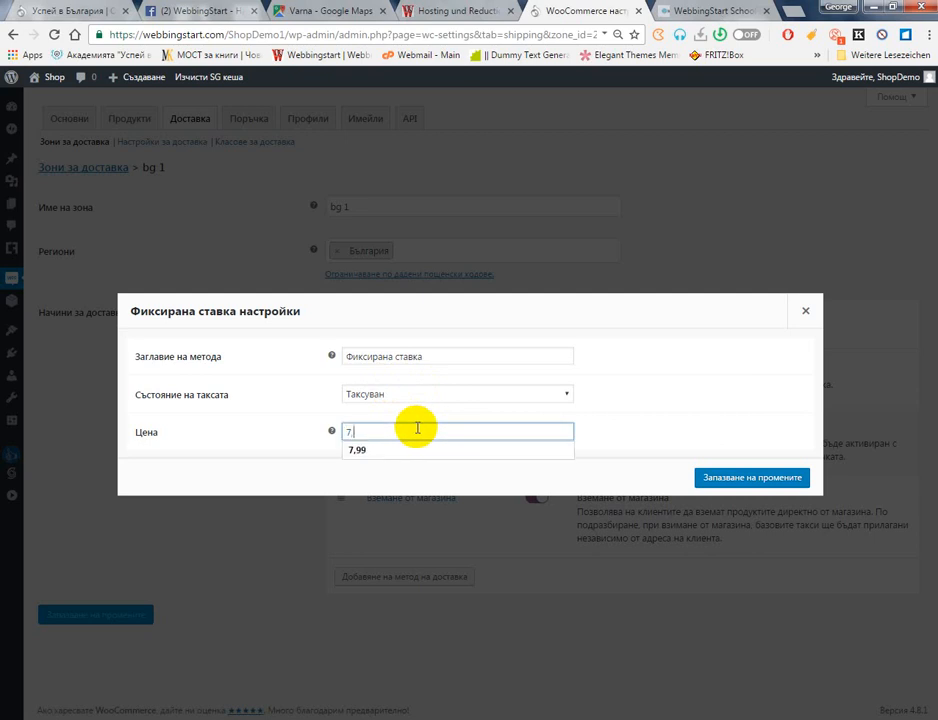
text(,99)
drag(461, 358, 343, 357)
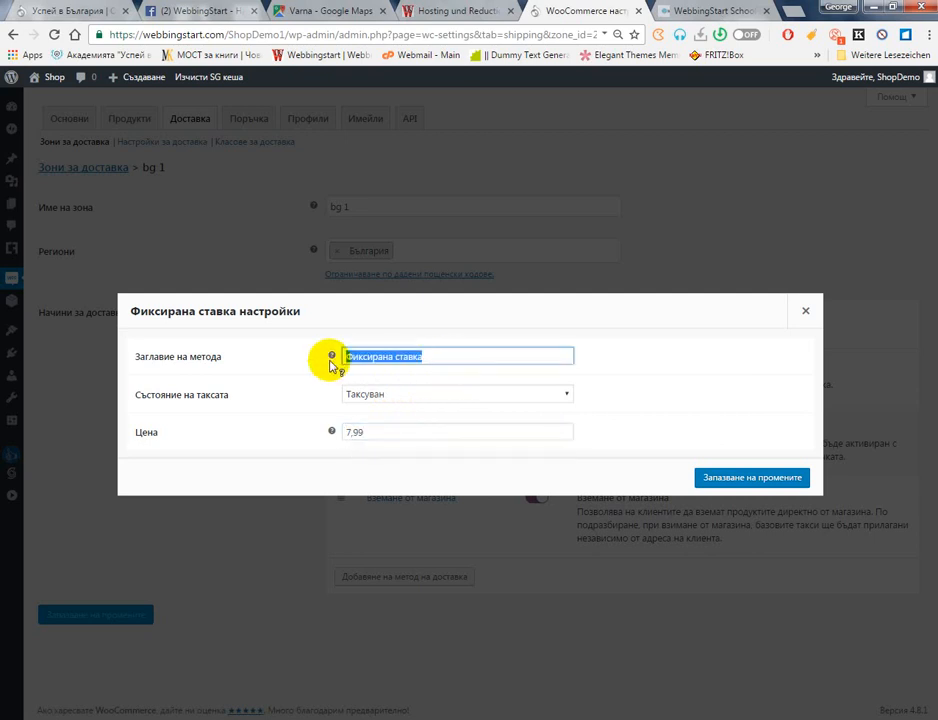
text(ДХЛ)
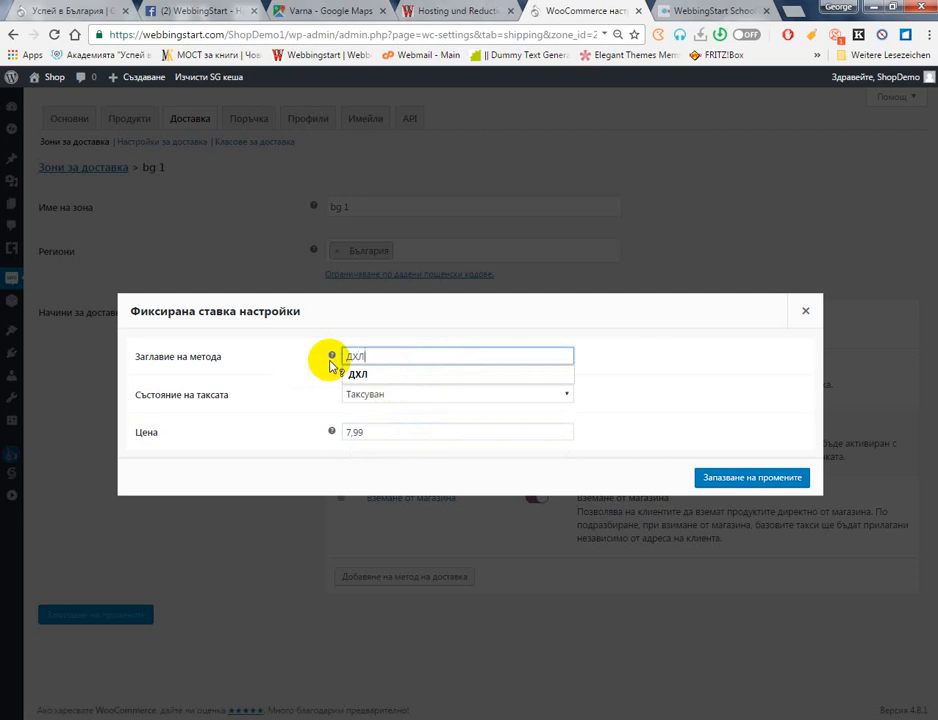
click(375, 373)
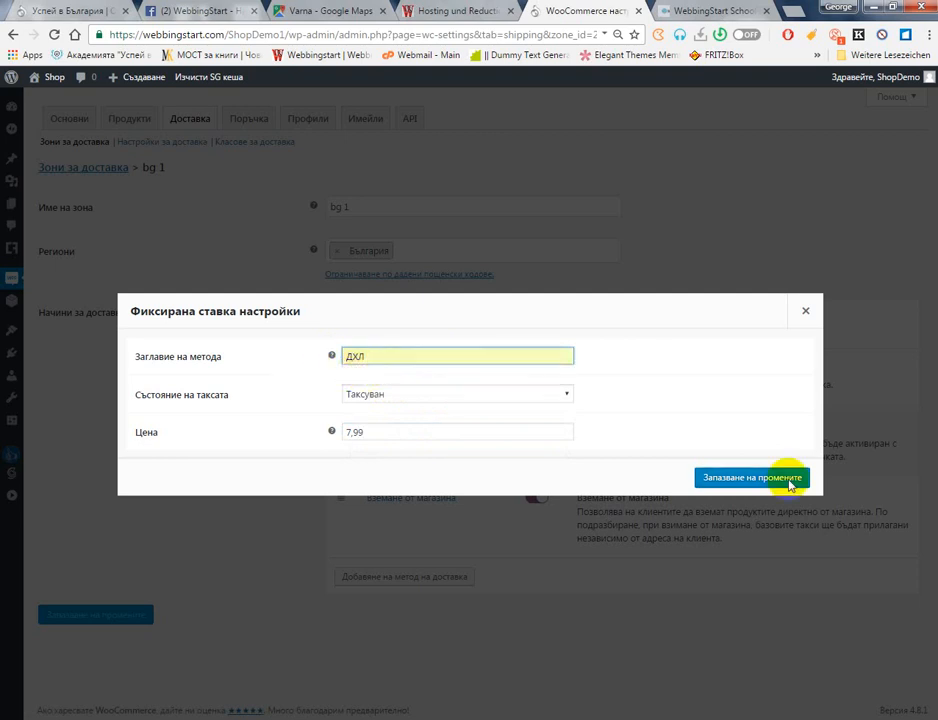
click(752, 478)
Set the minimum order amount of the free shipping method to 50 and save the method
mouse_move(414, 446)
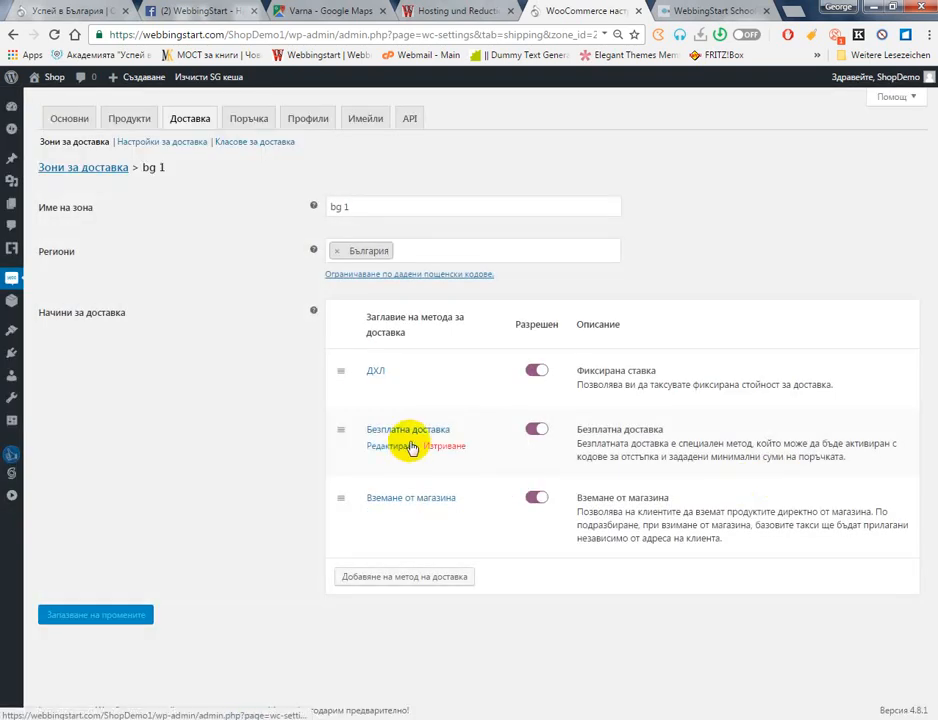
mouse_move(398, 503)
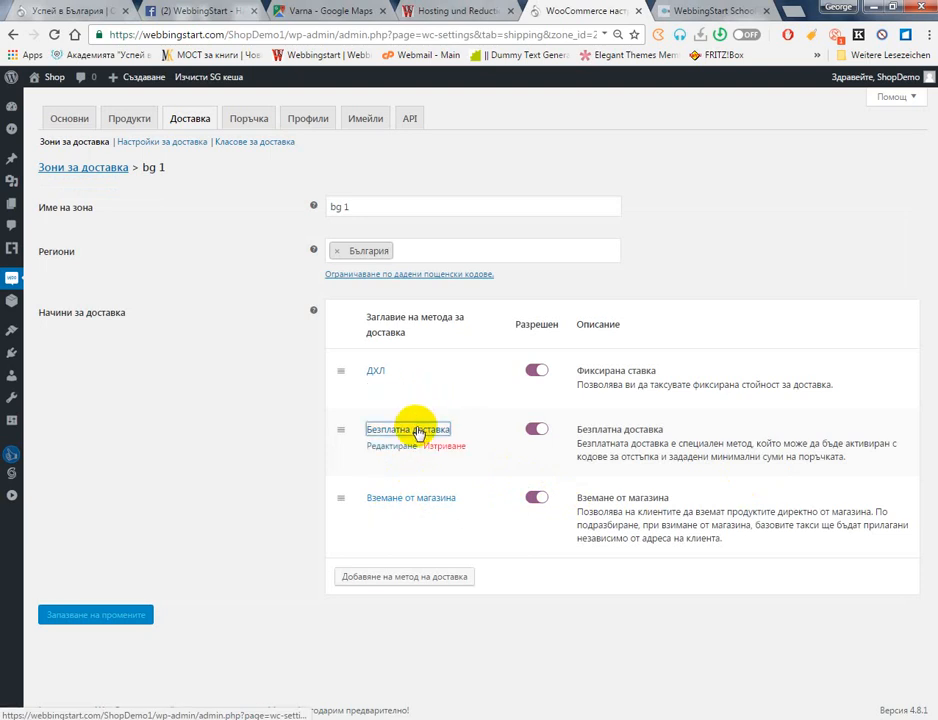
click(394, 445)
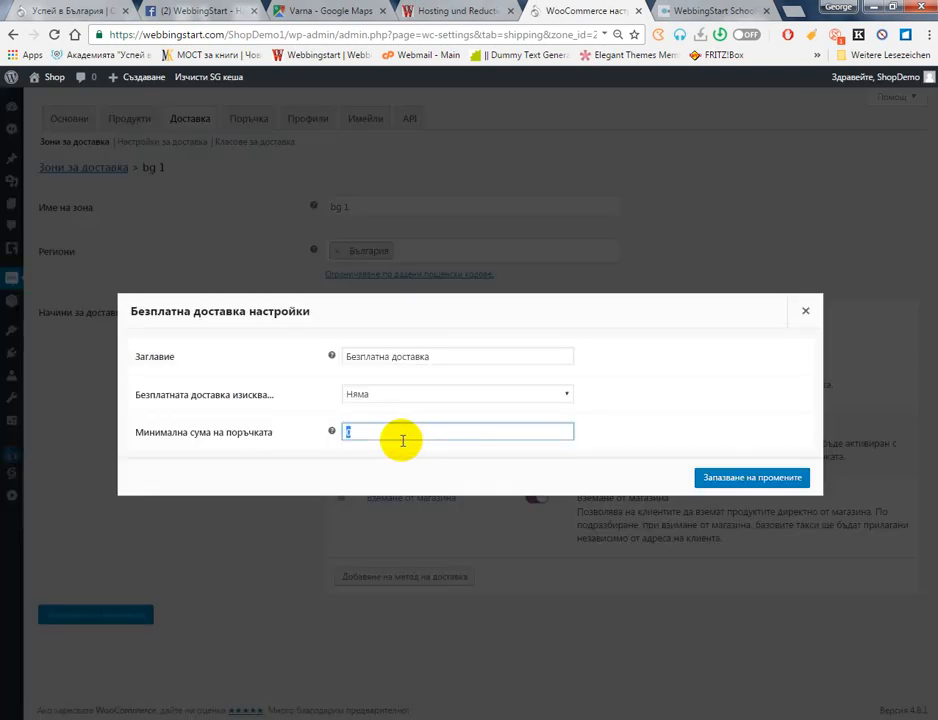
text(50)
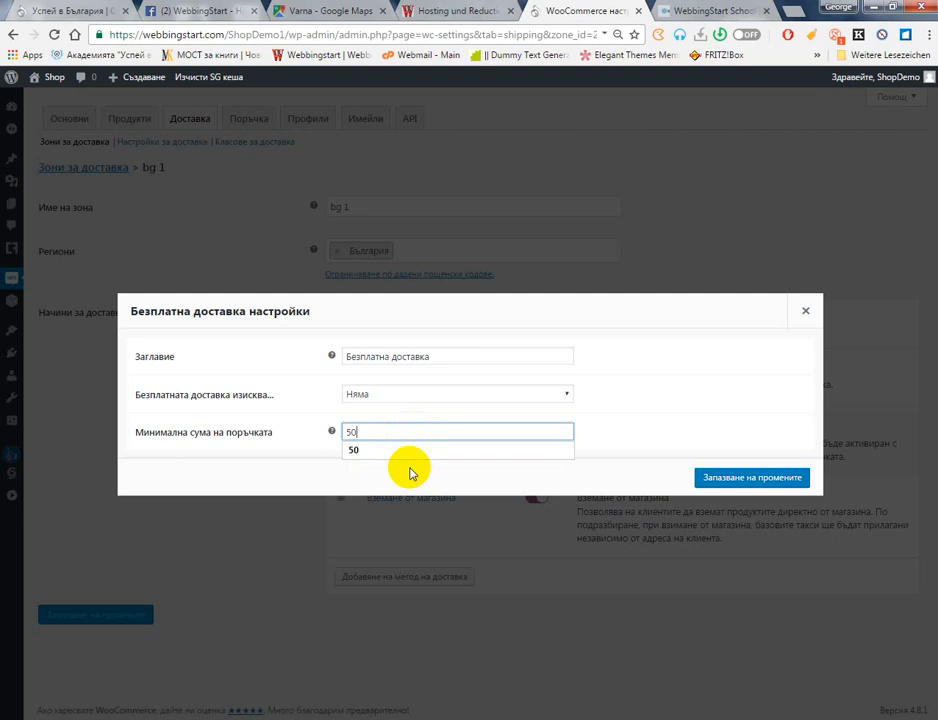
click(410, 451)
click(766, 478)
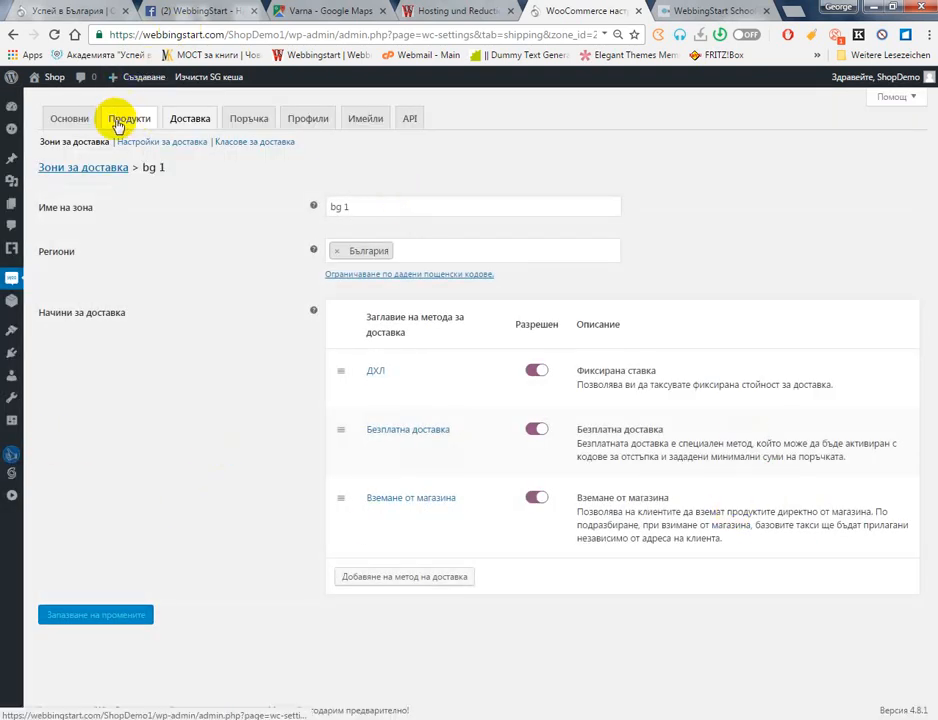
Enable the store-wide notice in the general settings with the text "Промоция 50 процента намаление на Дамските чанти" and save
click(73, 119)
click(541, 133)
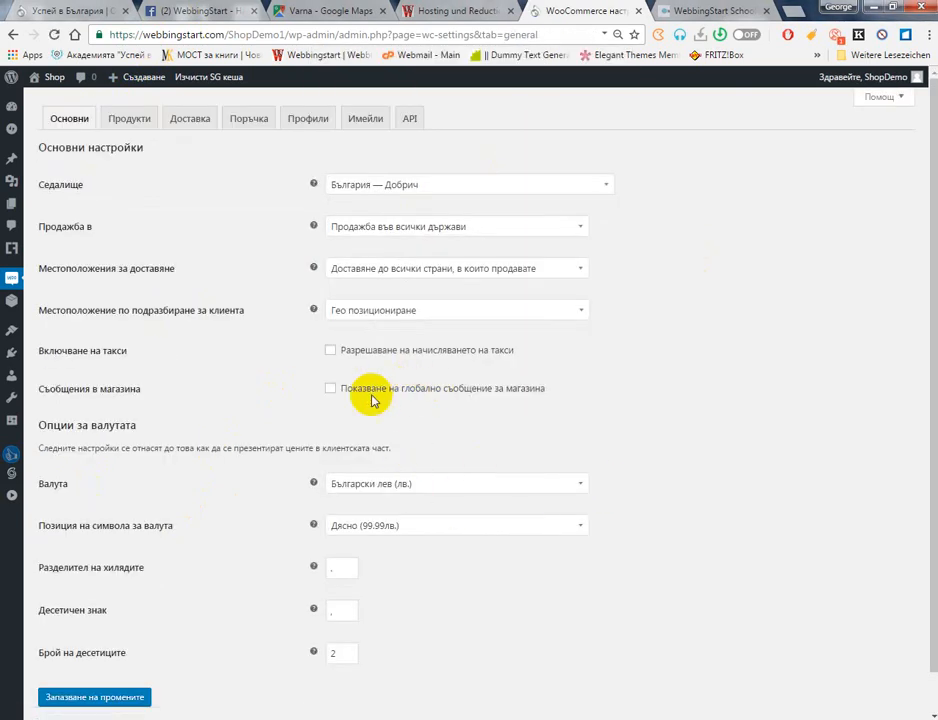
click(477, 392)
click(490, 438)
drag(490, 438, 330, 421)
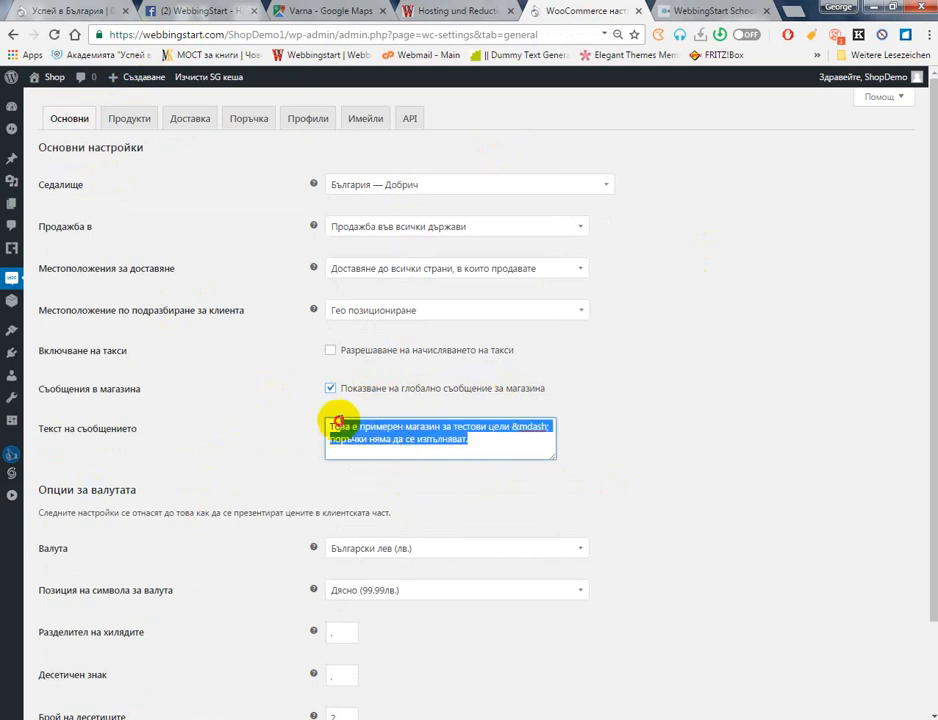
key(BackSpace)
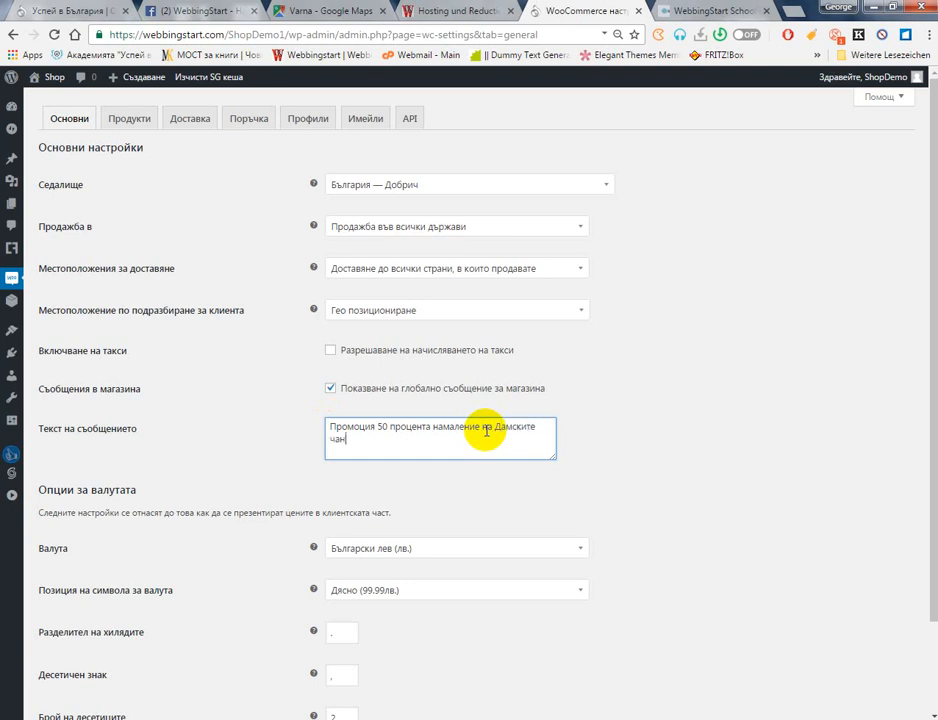
scroll(270, 520, down, 2)
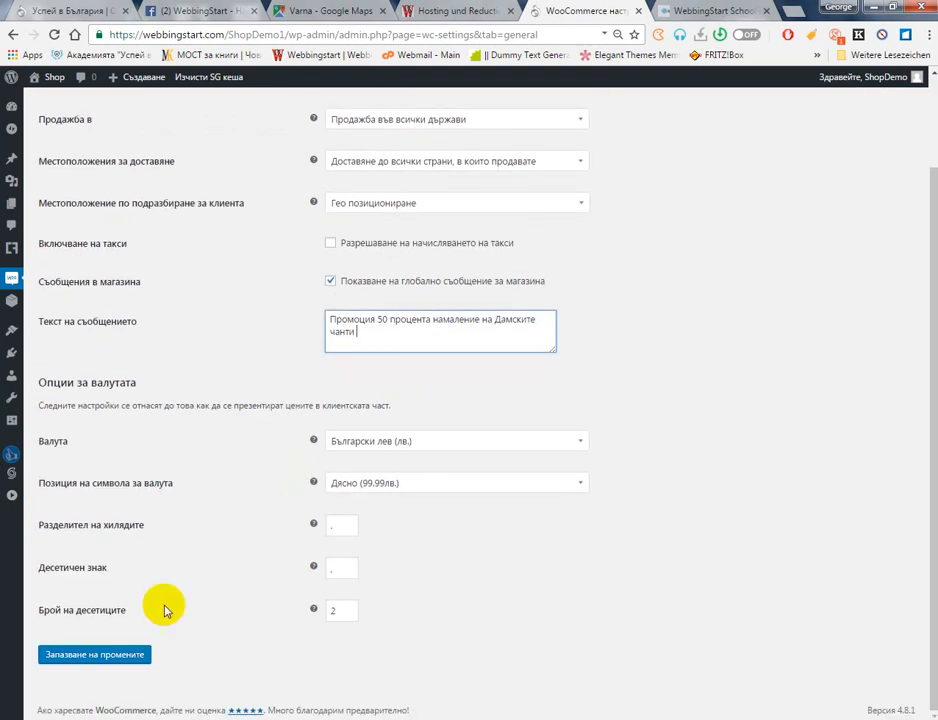
click(136, 653)
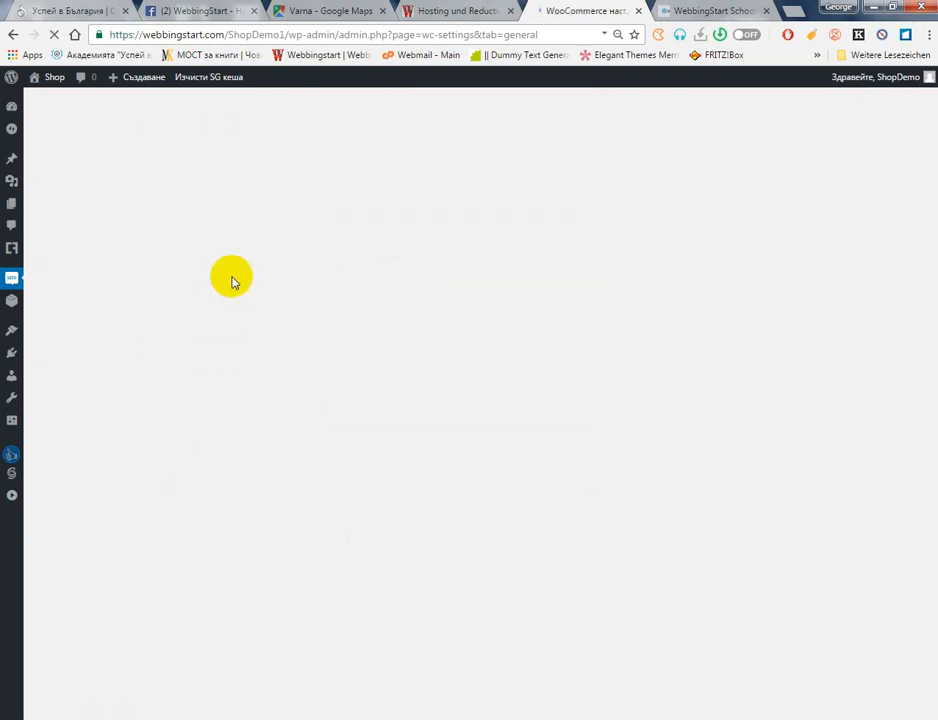
Examine the live front page from its header through the promotions for the store-wide notice
mouse_move(55, 80)
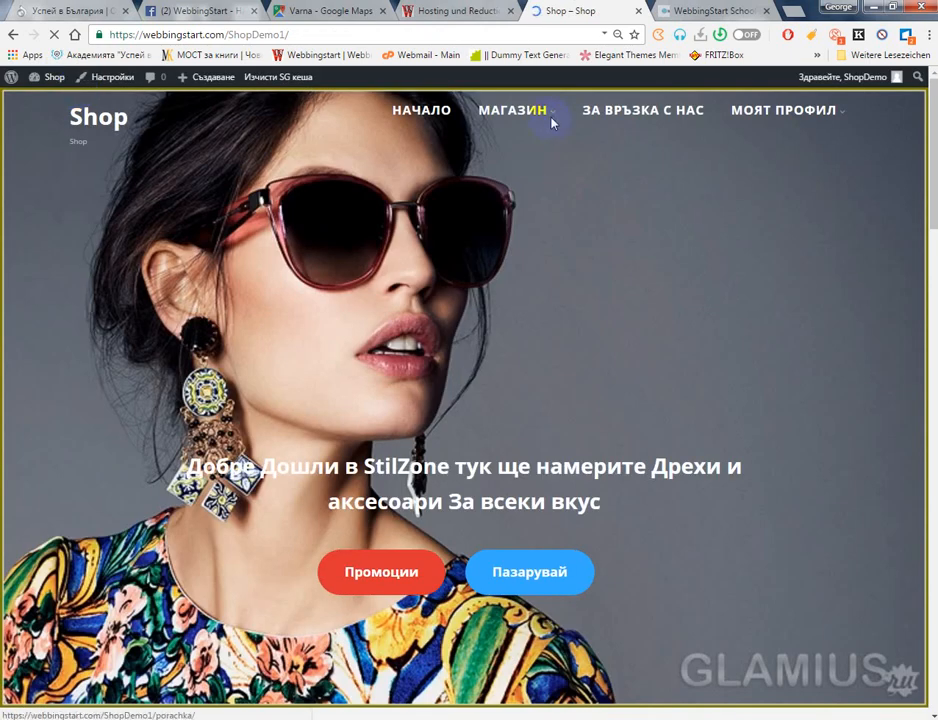
mouse_move(553, 122)
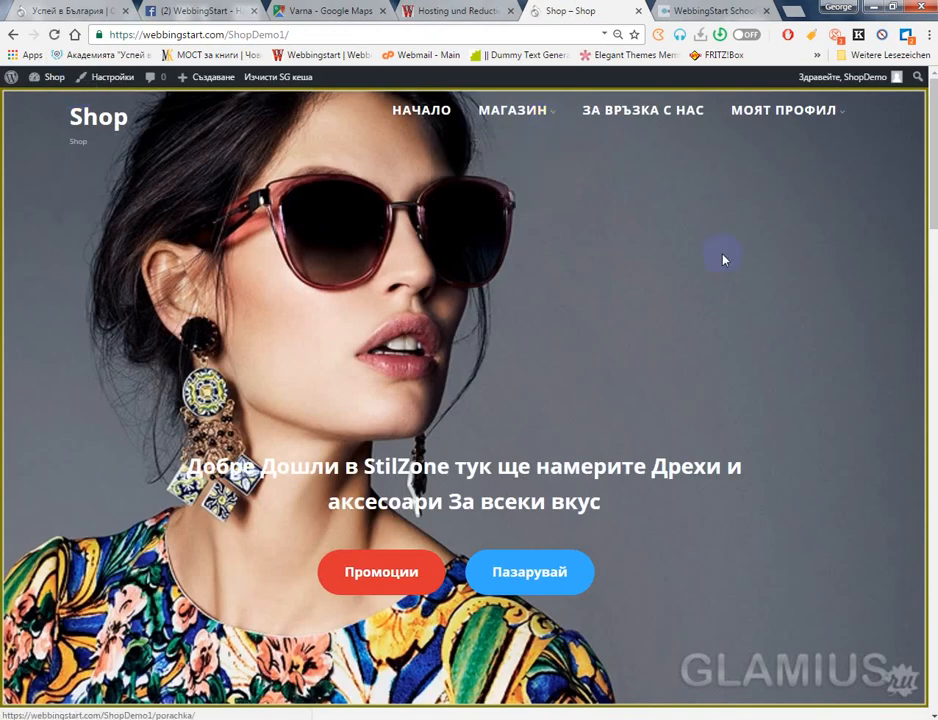
scroll(701, 262, down, 6)
scroll(701, 262, down, 4)
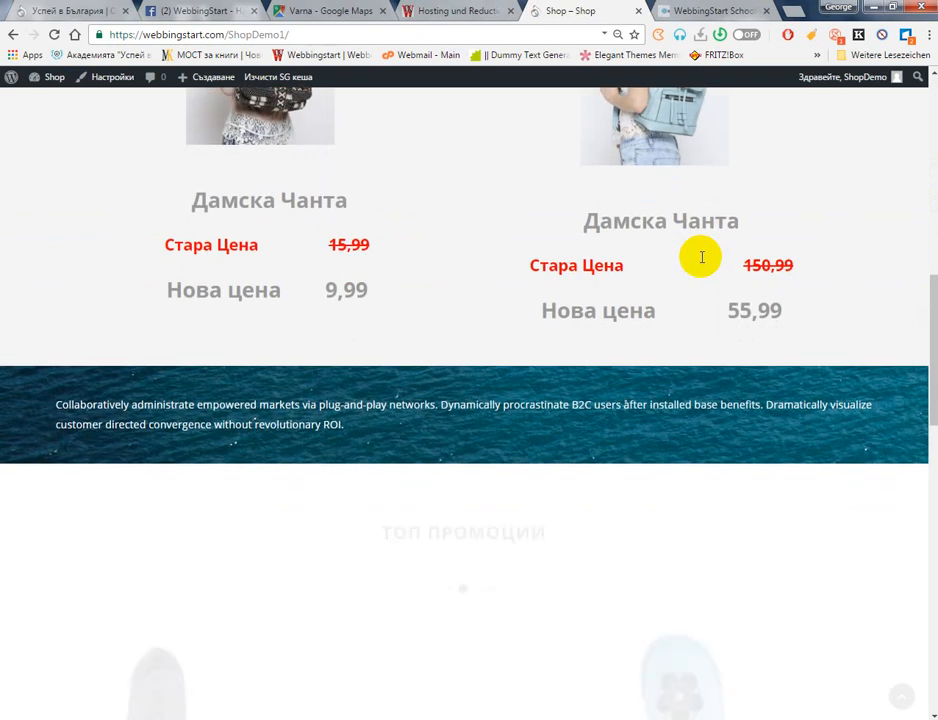
scroll(697, 255, down, 1)
scroll(697, 255, up, 1)
scroll(701, 257, up, 8)
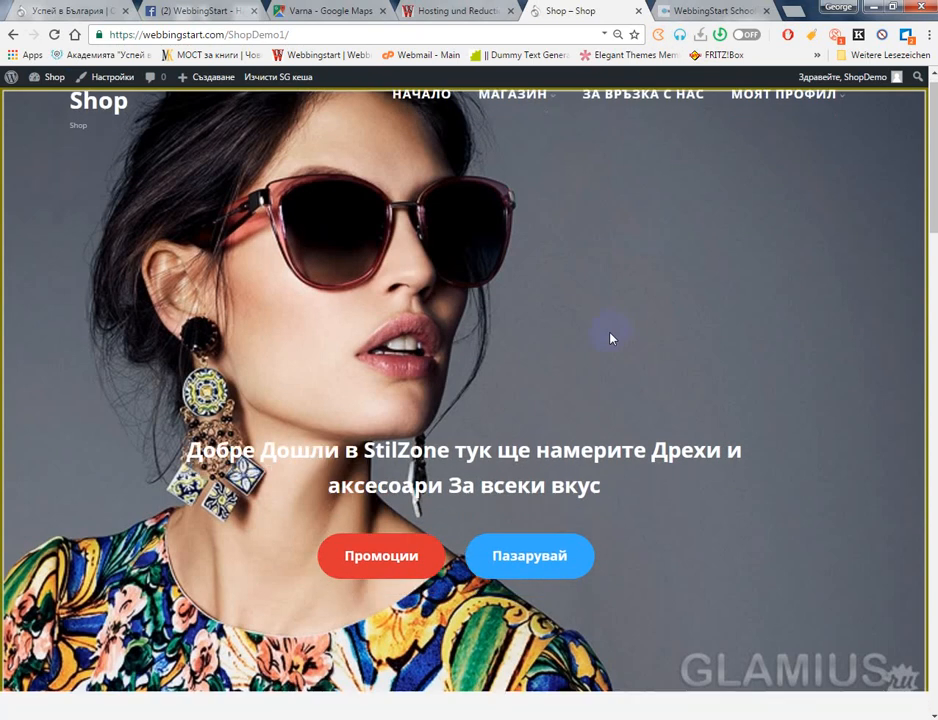
scroll(609, 461, down, 3)
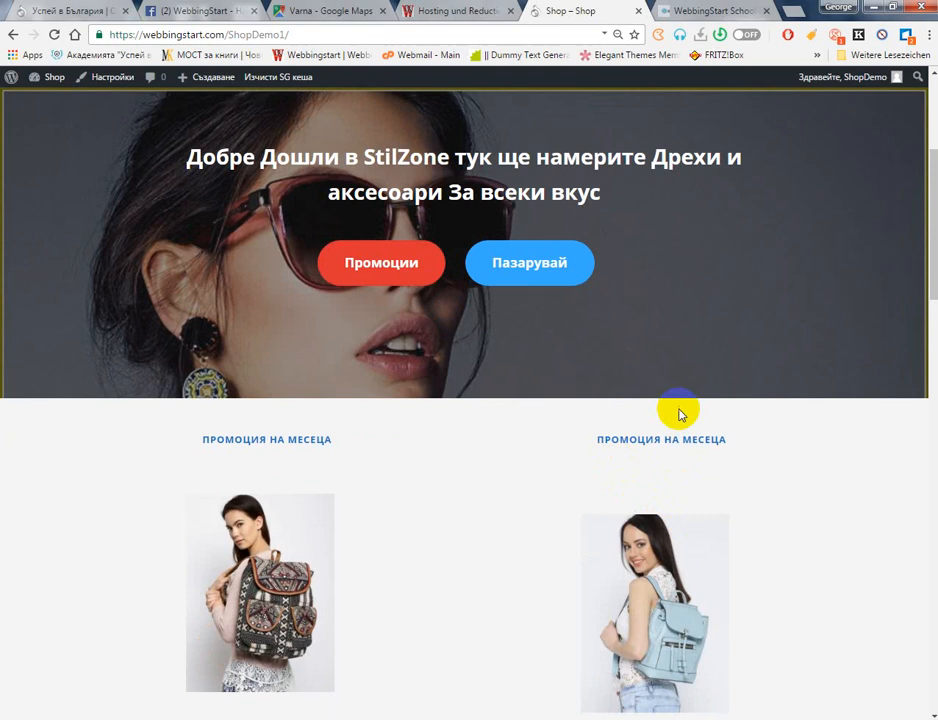
scroll(390, 515, up, 1)
scroll(407, 505, up, 2)
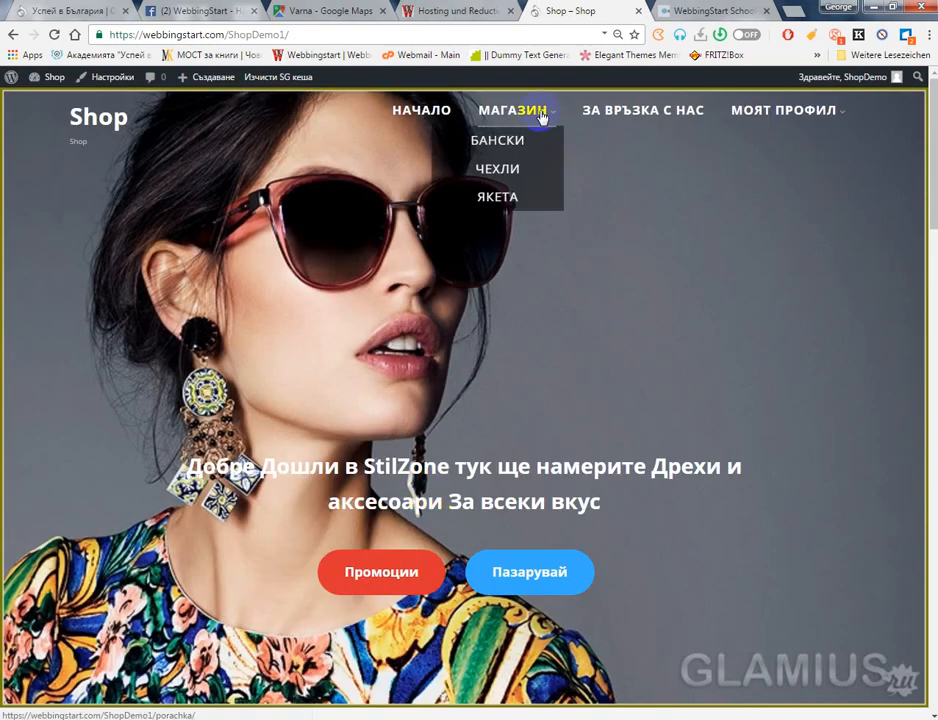
Open the demo shop's cart and try the free delivery, flat rate and store pickup options in the order totals
mouse_move(800, 118)
click(791, 152)
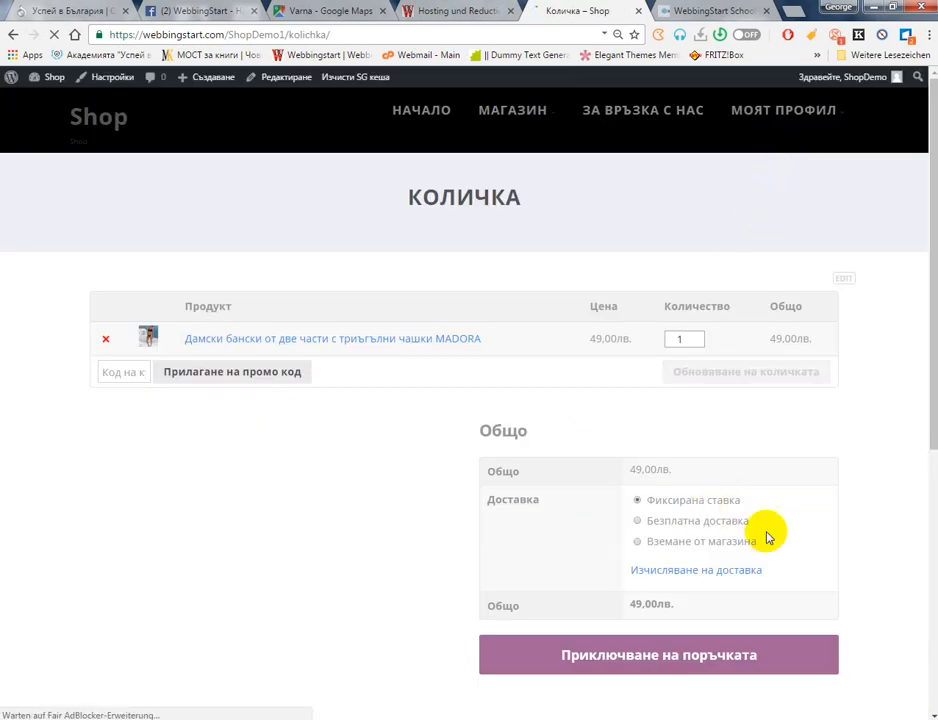
click(690, 520)
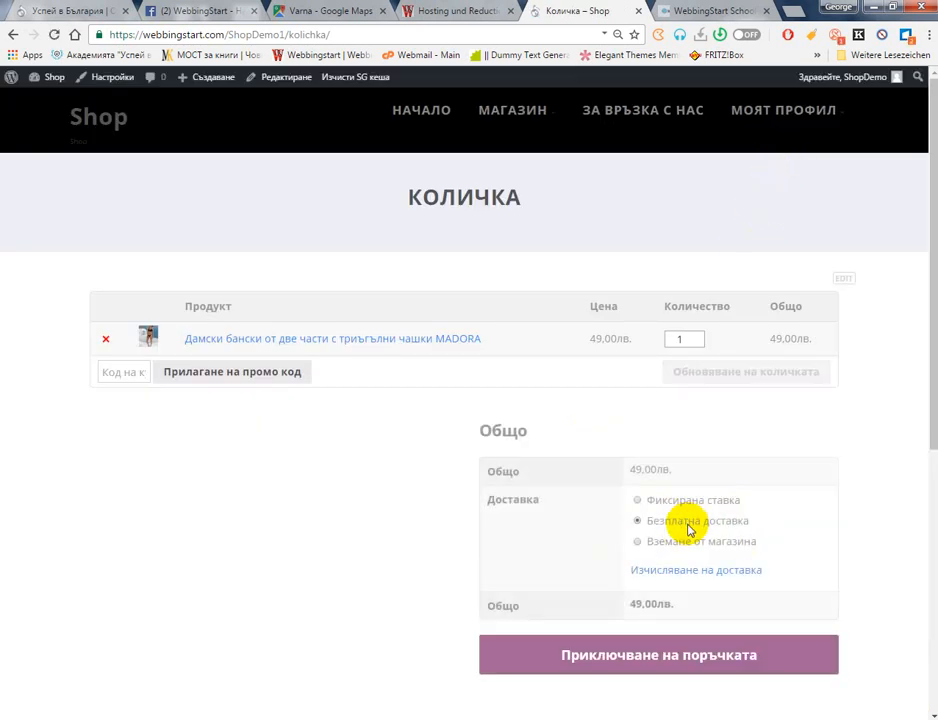
click(693, 502)
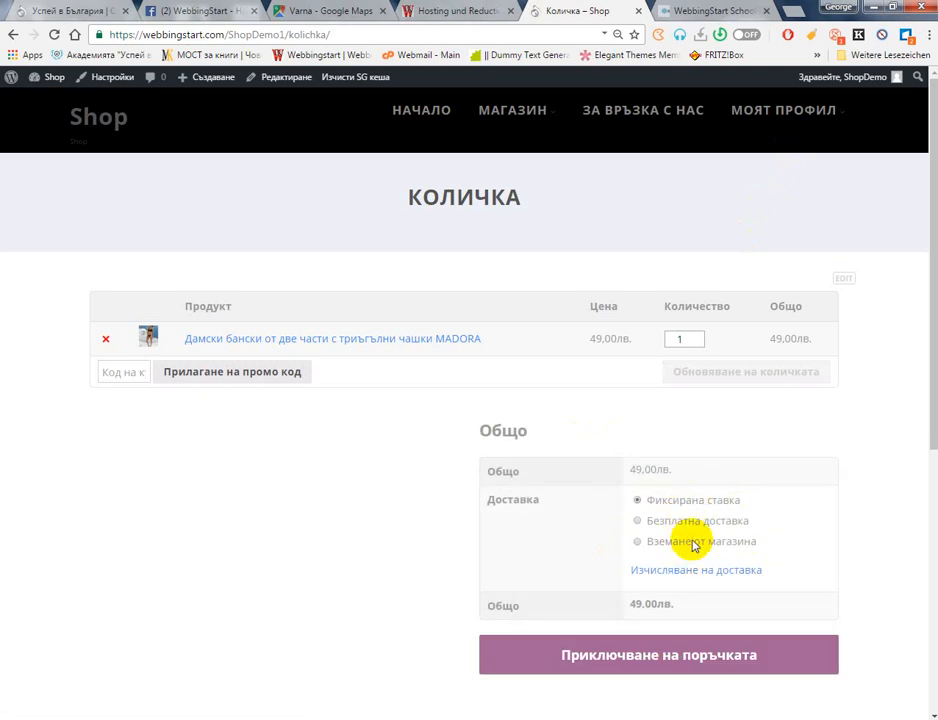
click(691, 543)
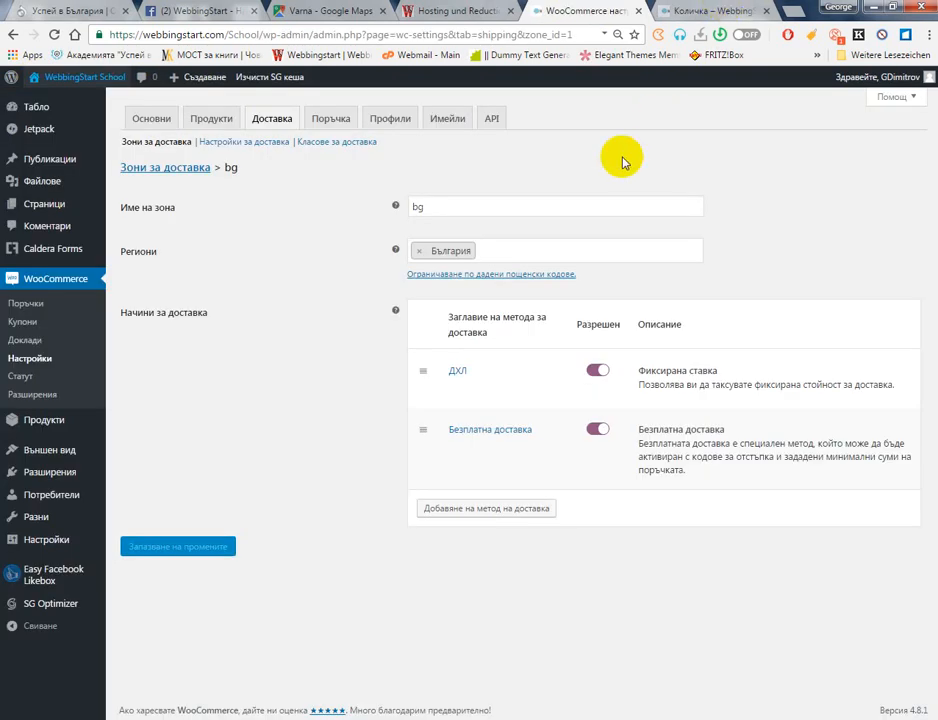
Open the WebbingStart School shop's cart and compare the order total with ДХЛ and free delivery, leaving ДХЛ selected
mouse_move(709, 402)
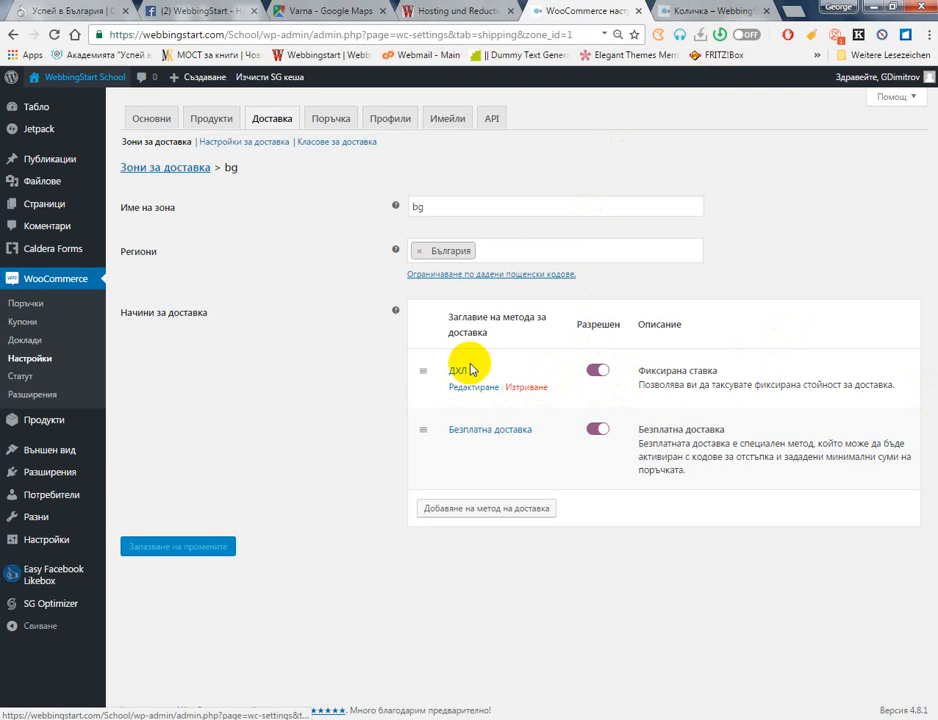
mouse_move(469, 435)
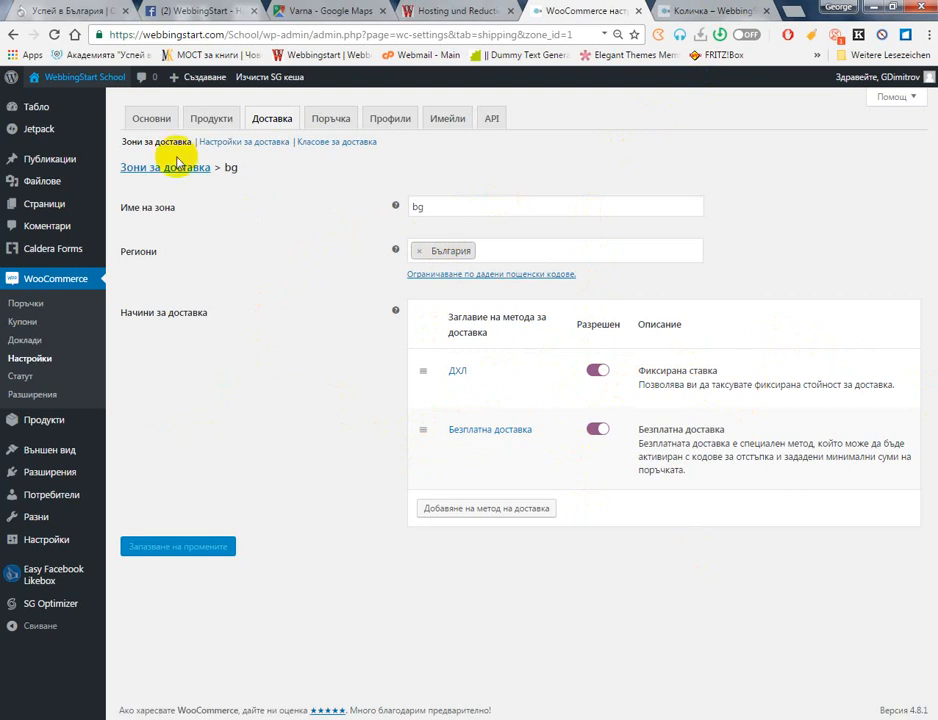
click(104, 88)
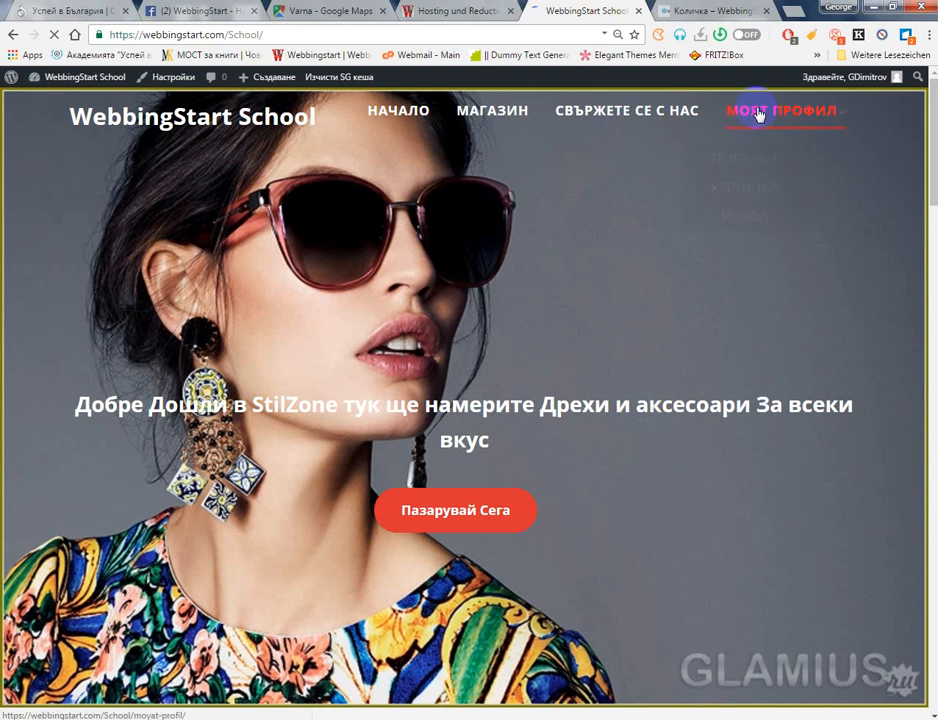
mouse_move(752, 125)
click(752, 170)
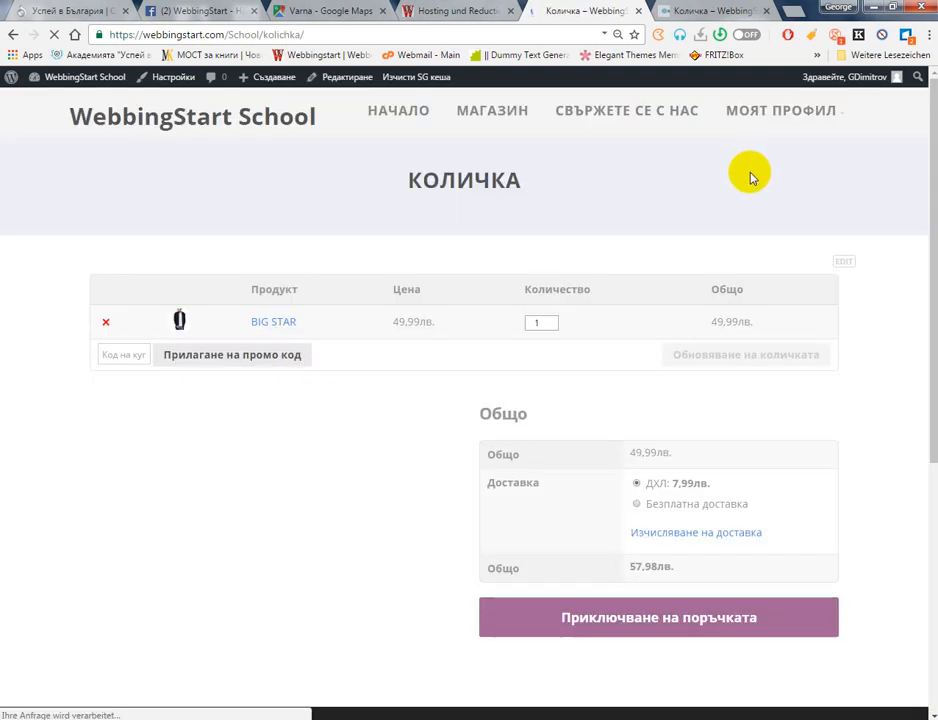
click(684, 508)
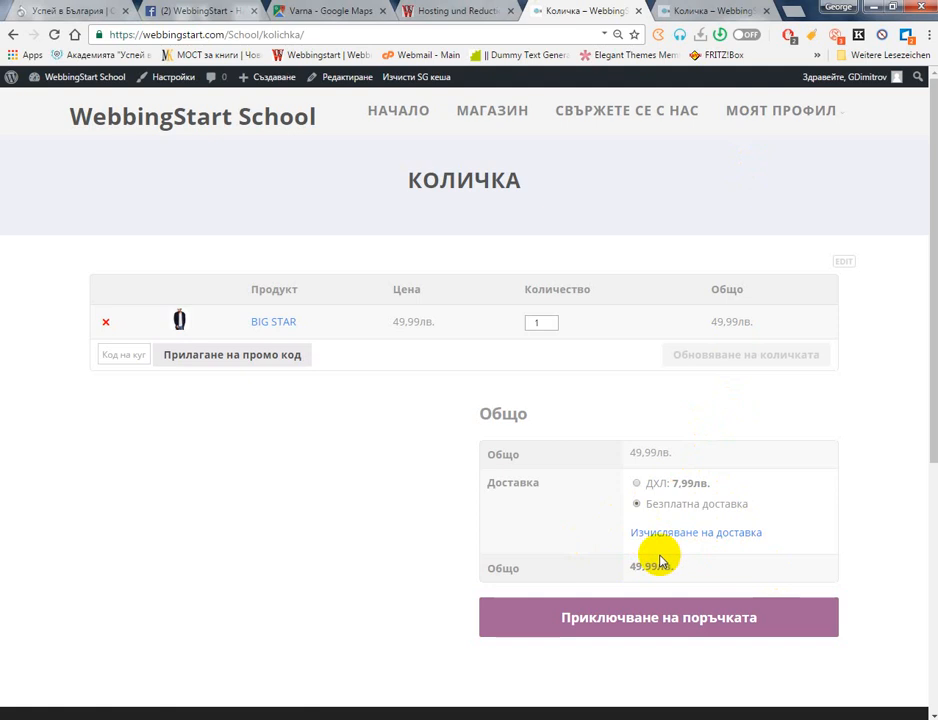
click(674, 484)
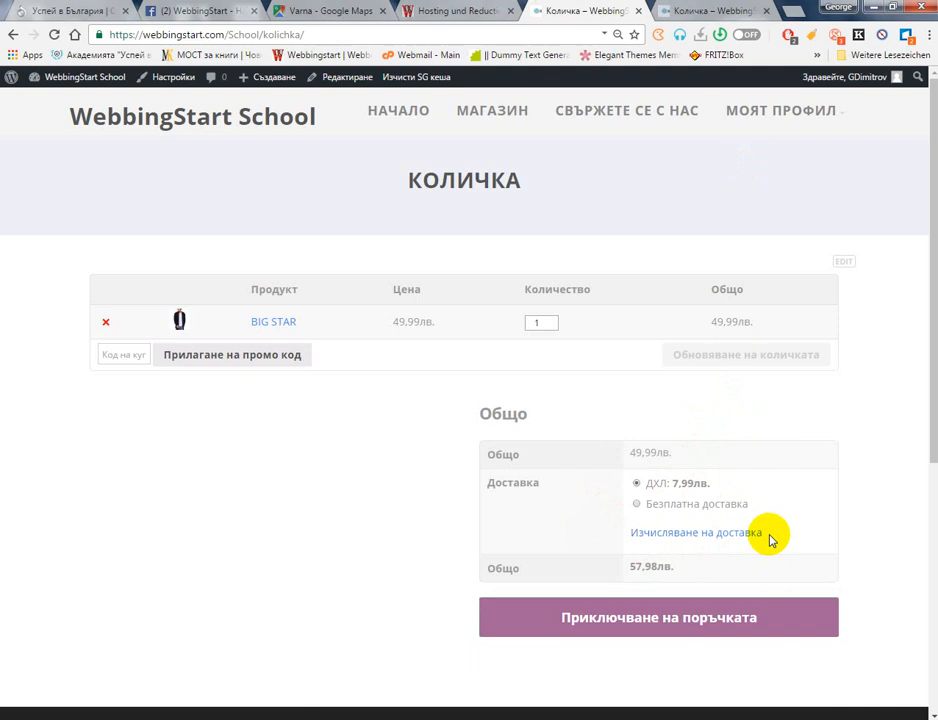
click(645, 503)
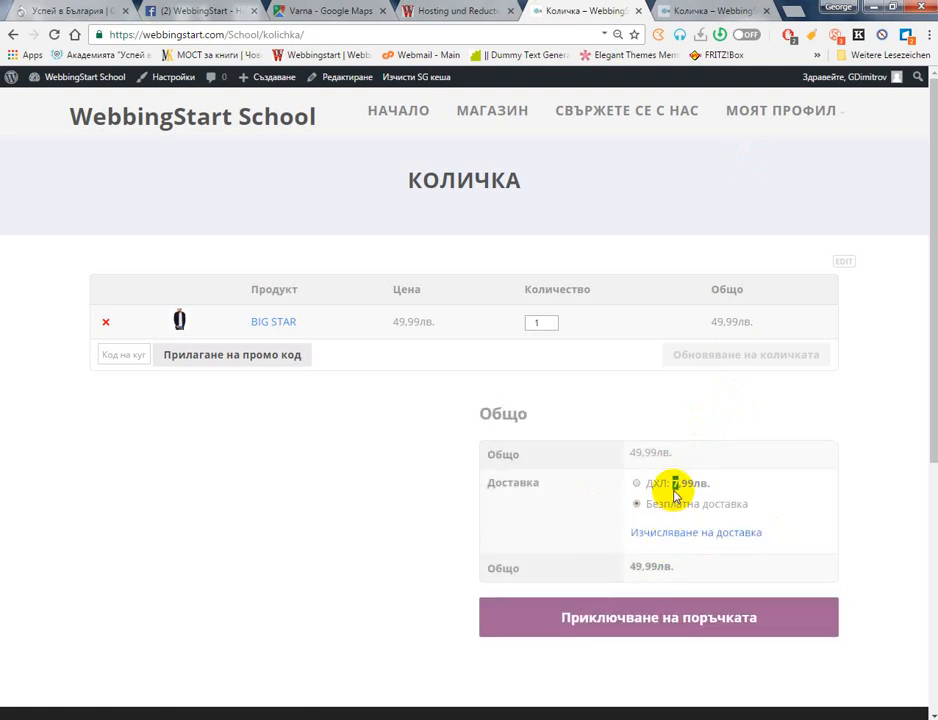
click(674, 482)
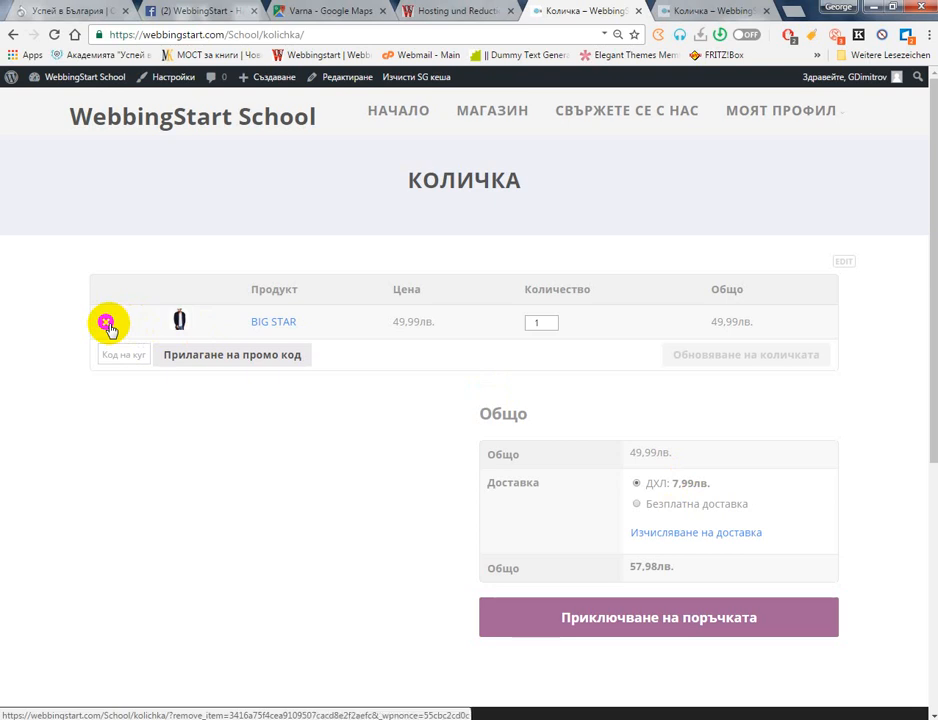
Proceed from the cart to checkout and examine the billing address fields and the order summary
click(656, 628)
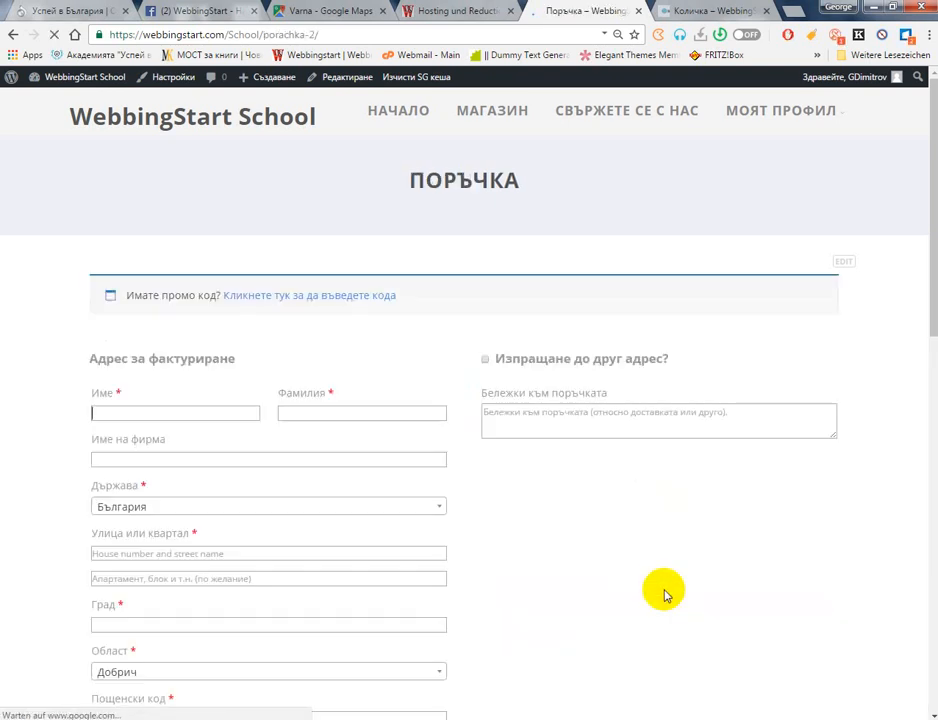
click(333, 410)
scroll(370, 428, down, 4)
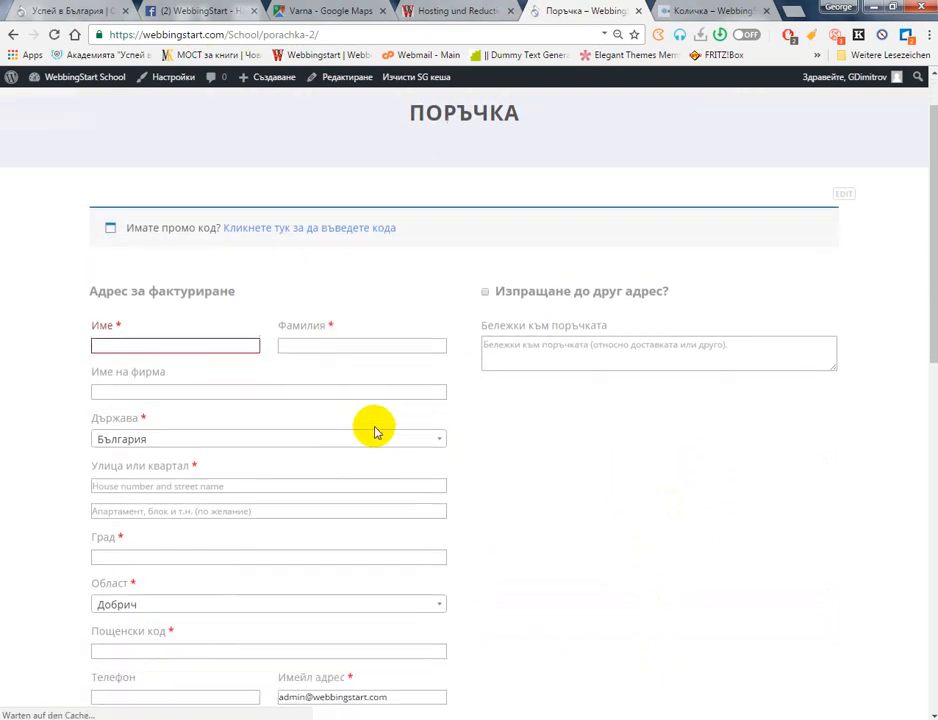
scroll(299, 272, down, 2)
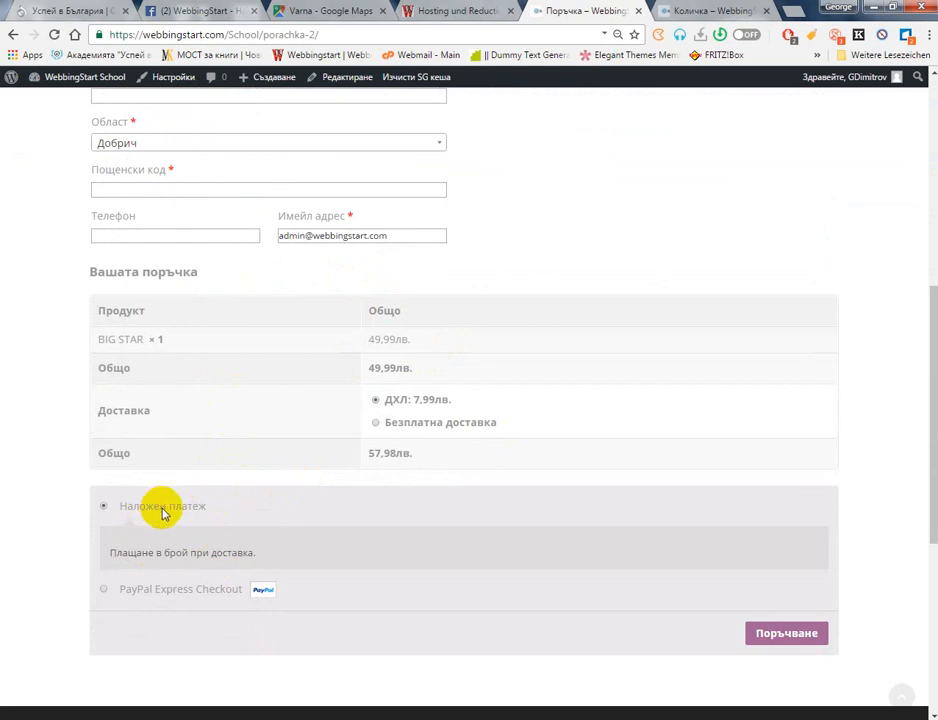
Try PayPal Express Checkout as the payment method, return to "Наложен платеж", and review the checkout page from order summary to header
click(160, 593)
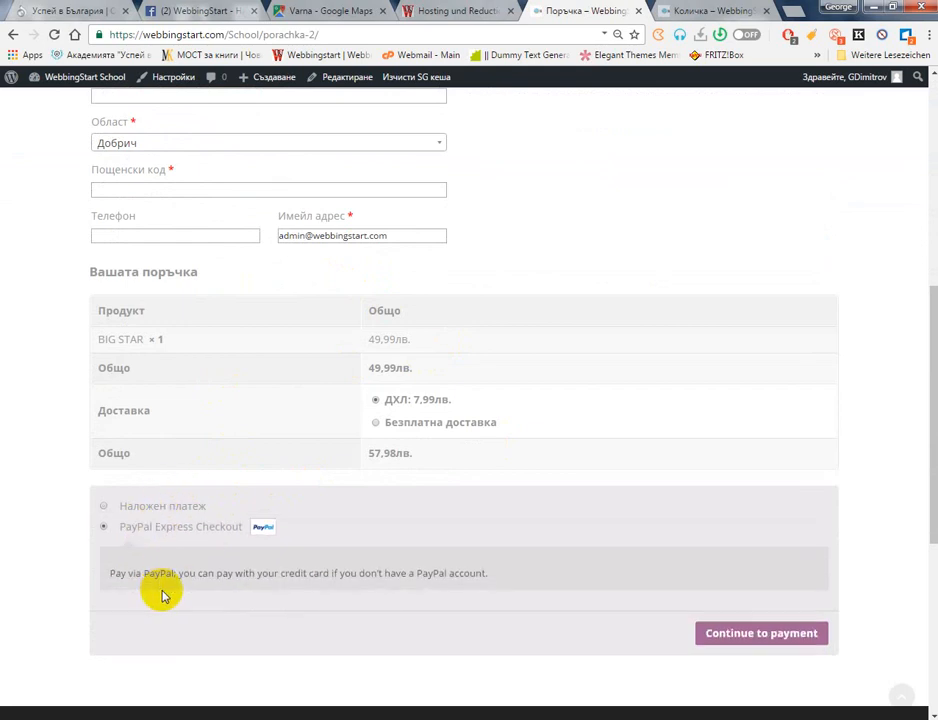
click(146, 505)
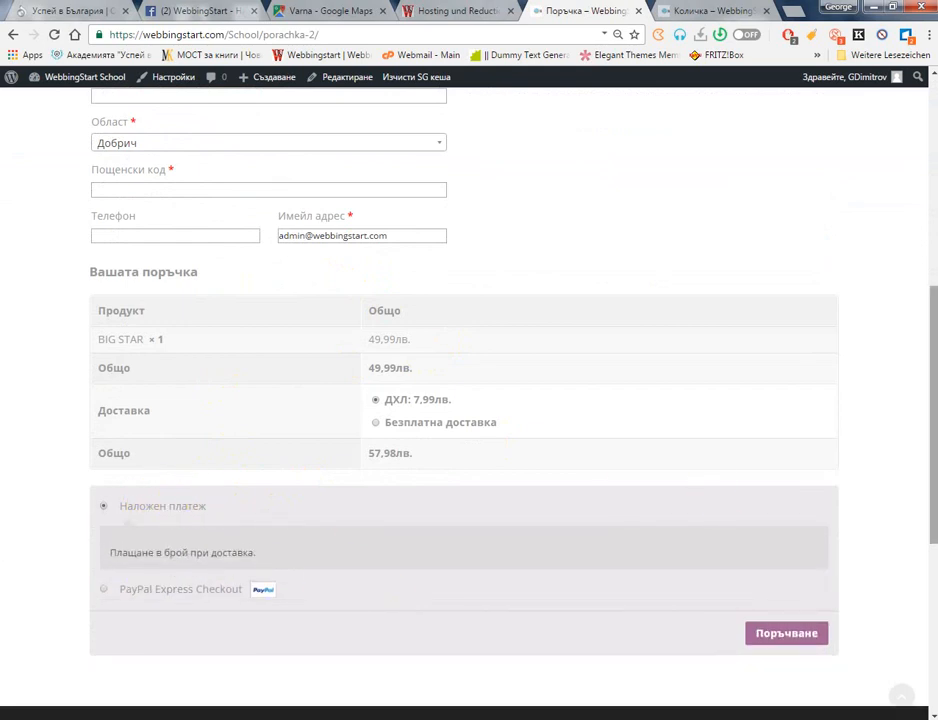
scroll(654, 338, up, 1)
scroll(262, 582, down, 2)
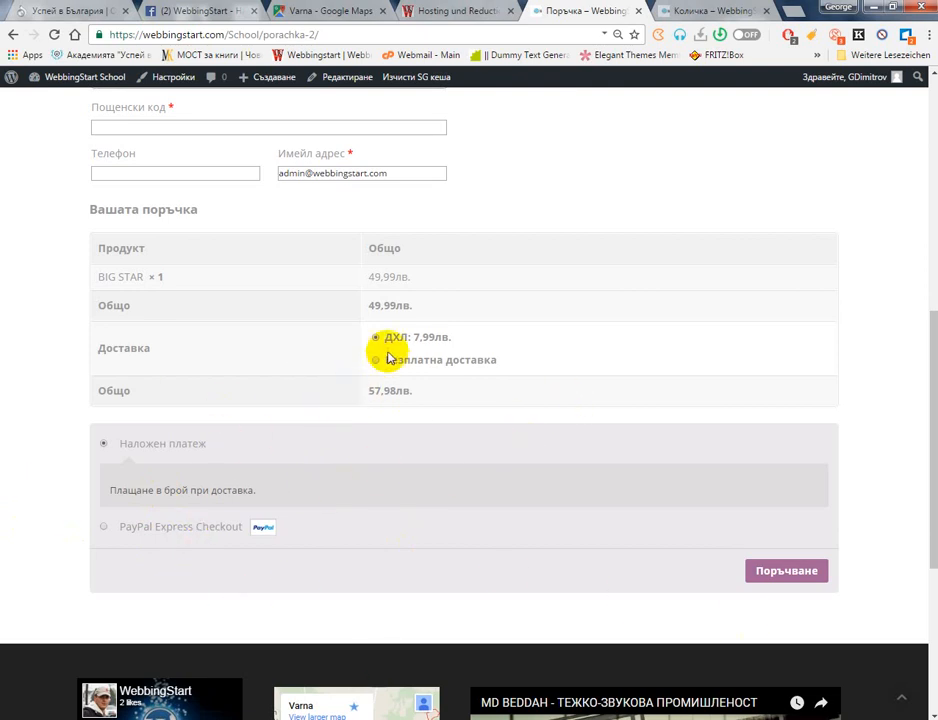
scroll(389, 350, up, 3)
scroll(390, 345, up, 4)
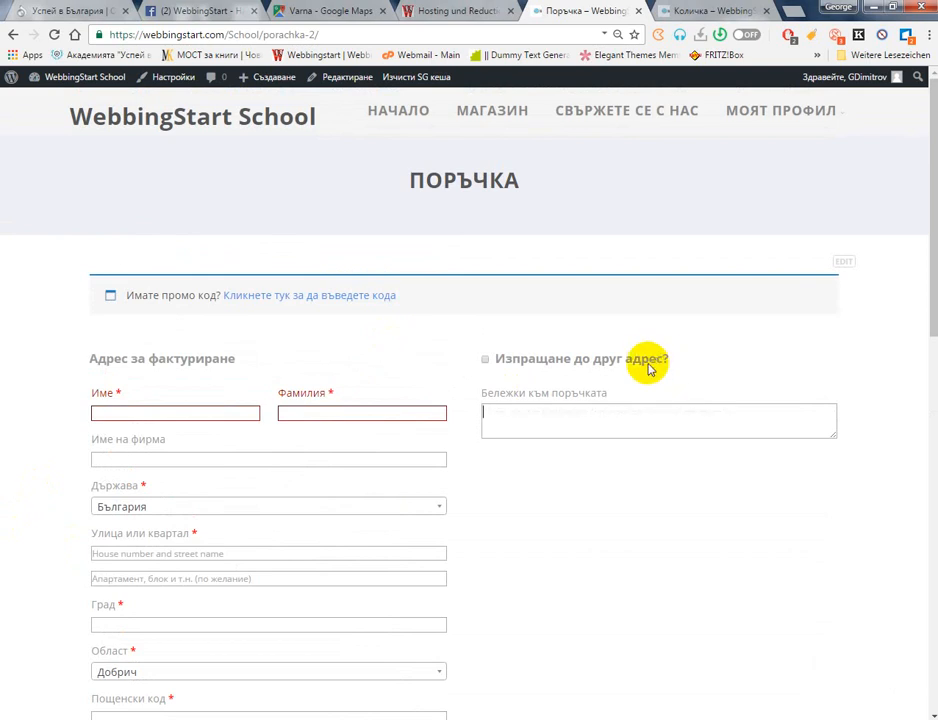
Return to the School shop's front page and examine it from the header through the promotions and products to the footer
click(410, 124)
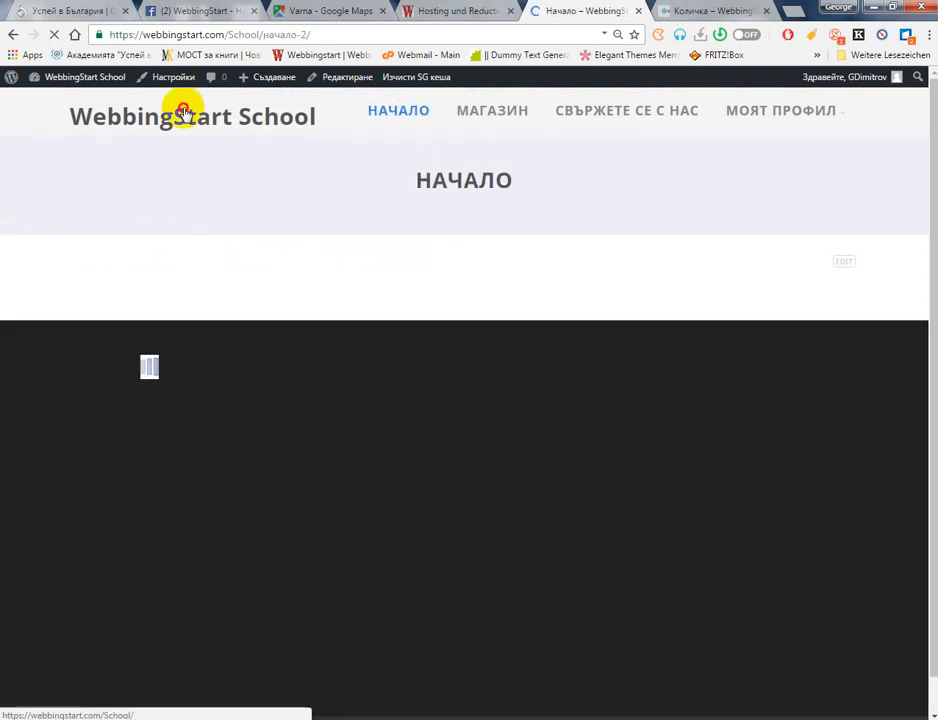
click(185, 114)
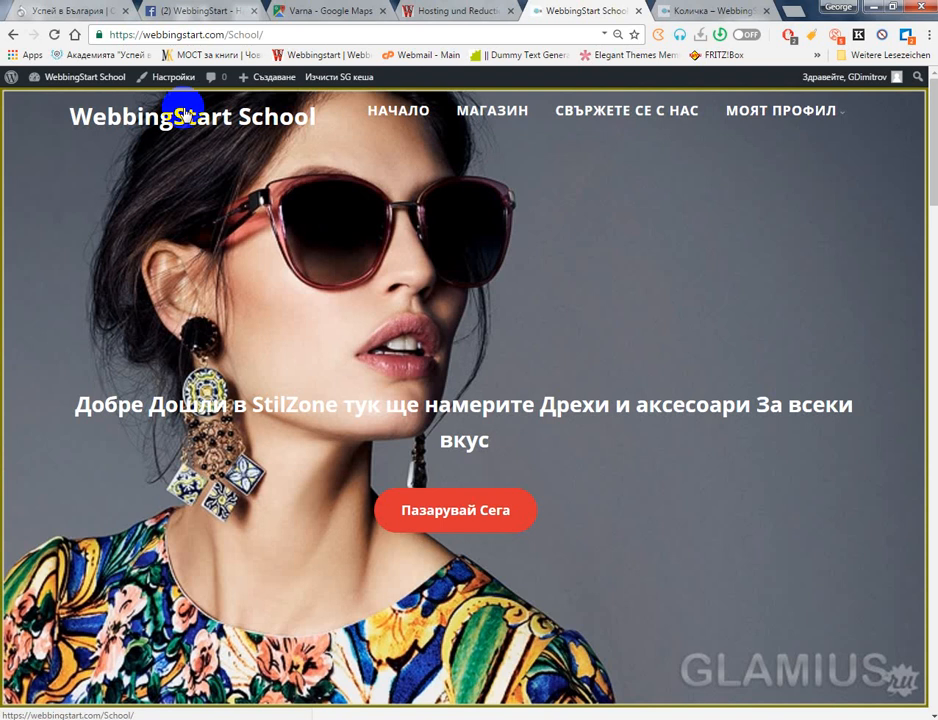
scroll(331, 272, down, 5)
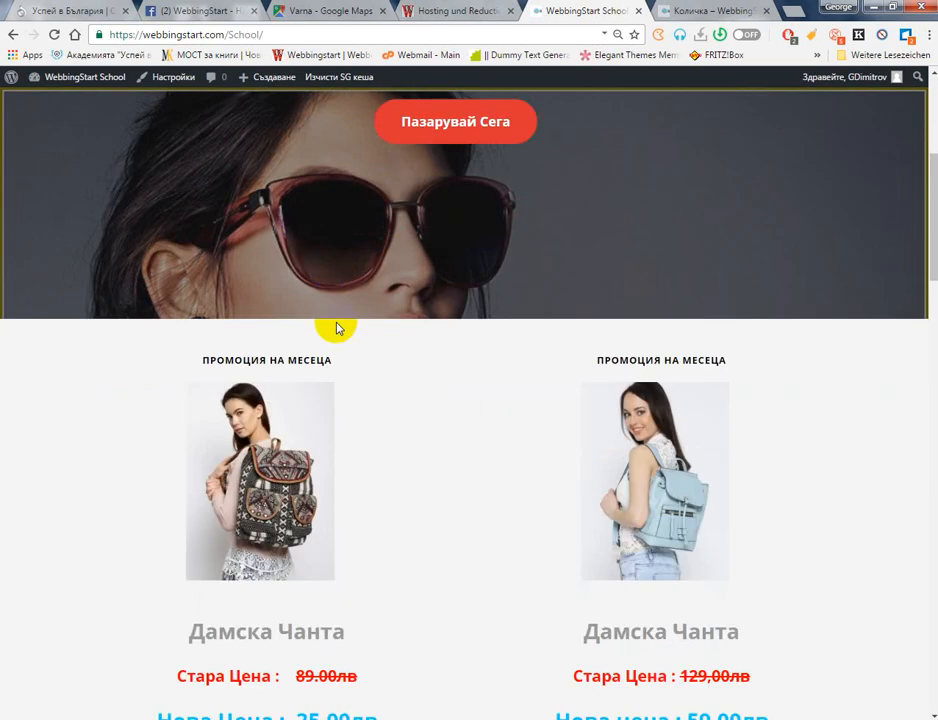
scroll(462, 456, down, 1)
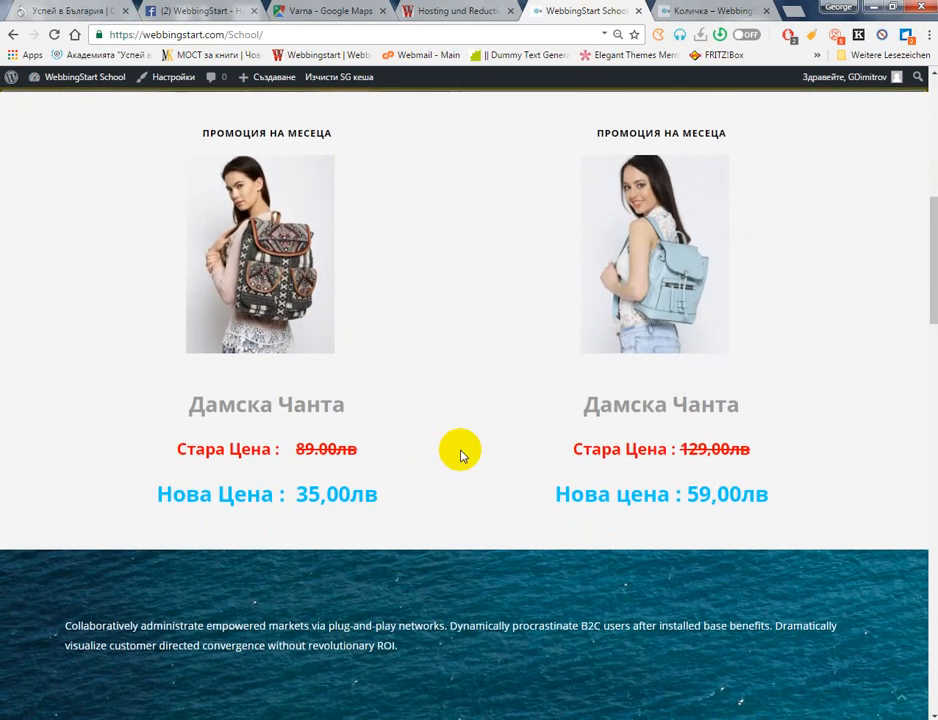
scroll(471, 450, down, 5)
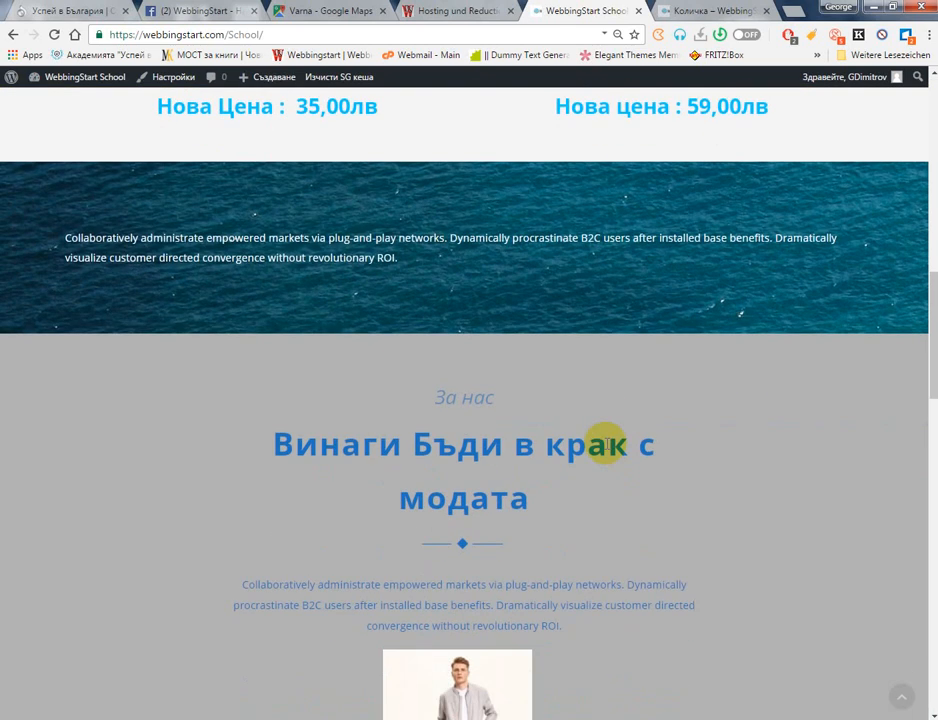
scroll(607, 446, down, 4)
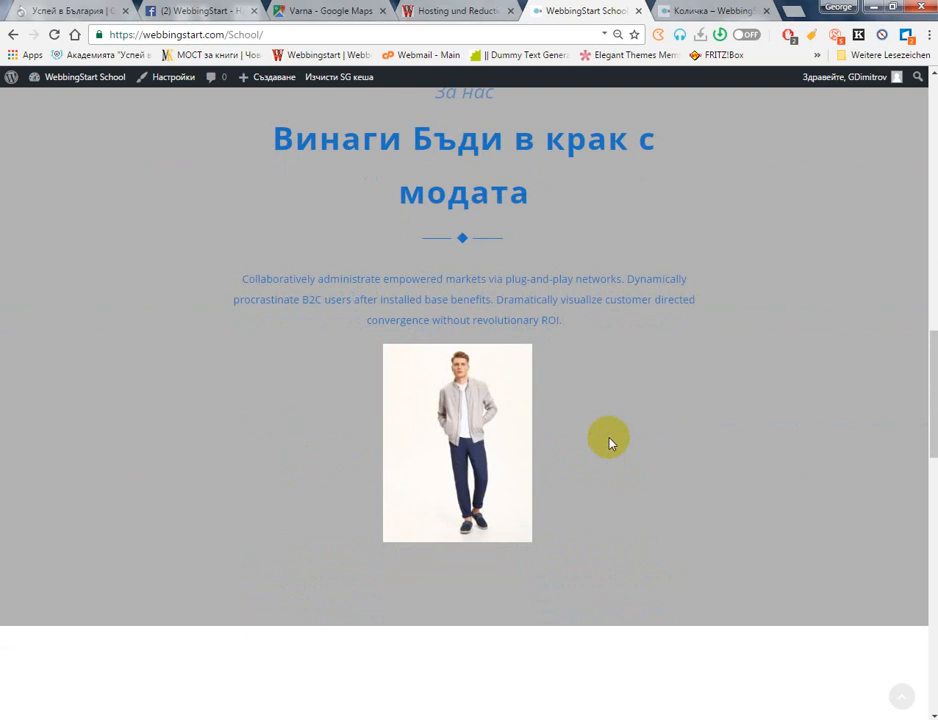
scroll(610, 438, down, 4)
scroll(613, 435, down, 10)
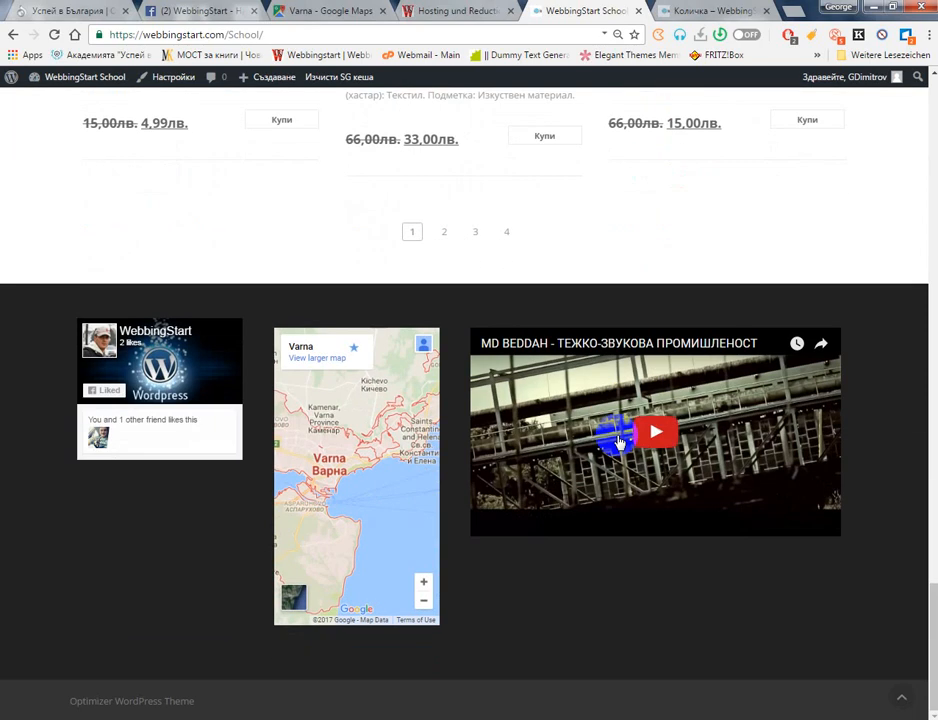
scroll(618, 437, up, 18)
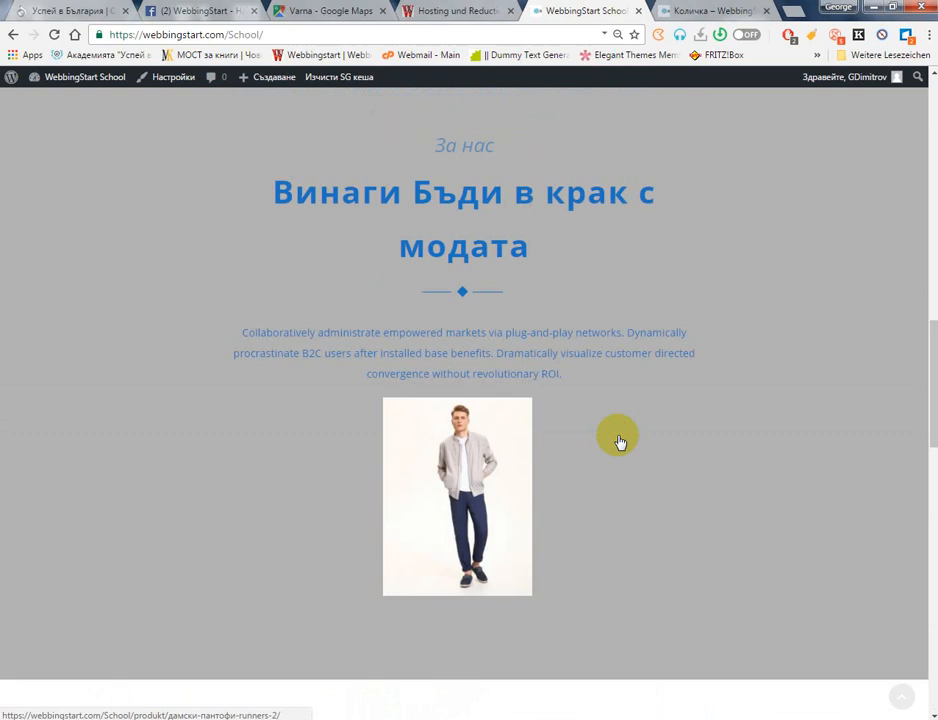
scroll(618, 437, up, 8)
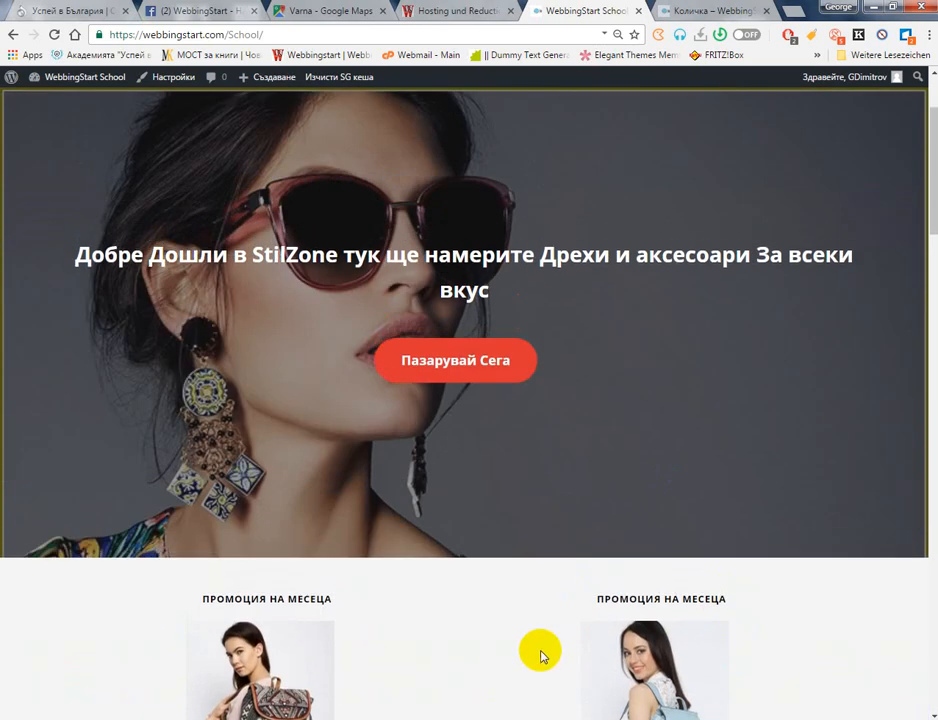
scroll(600, 515, up, 2)
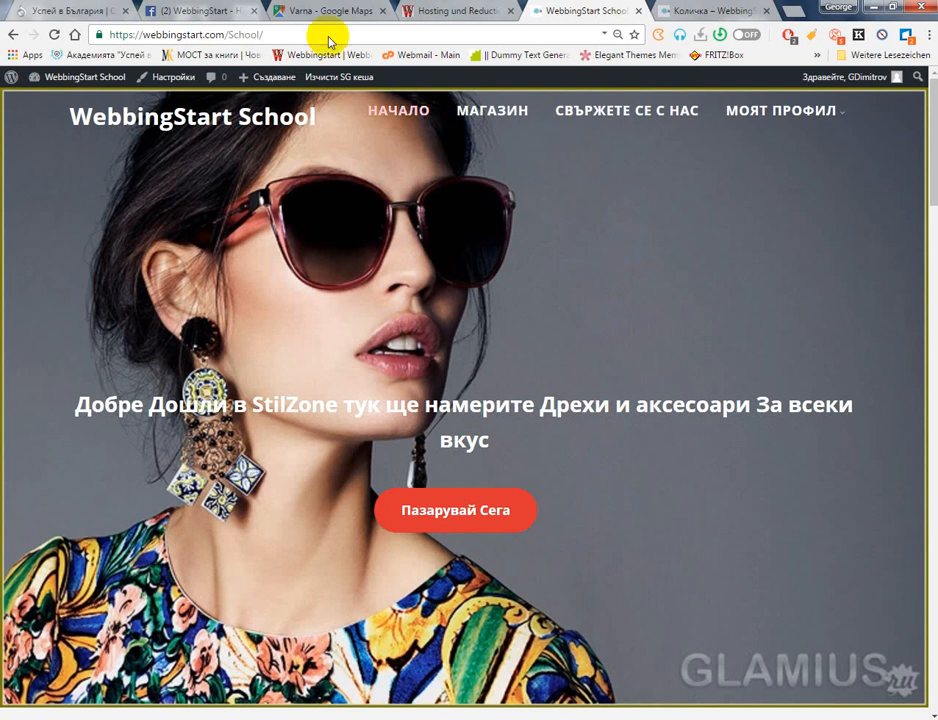
Switch to the open home page of the "Успей в България" academy website
click(40, 10)
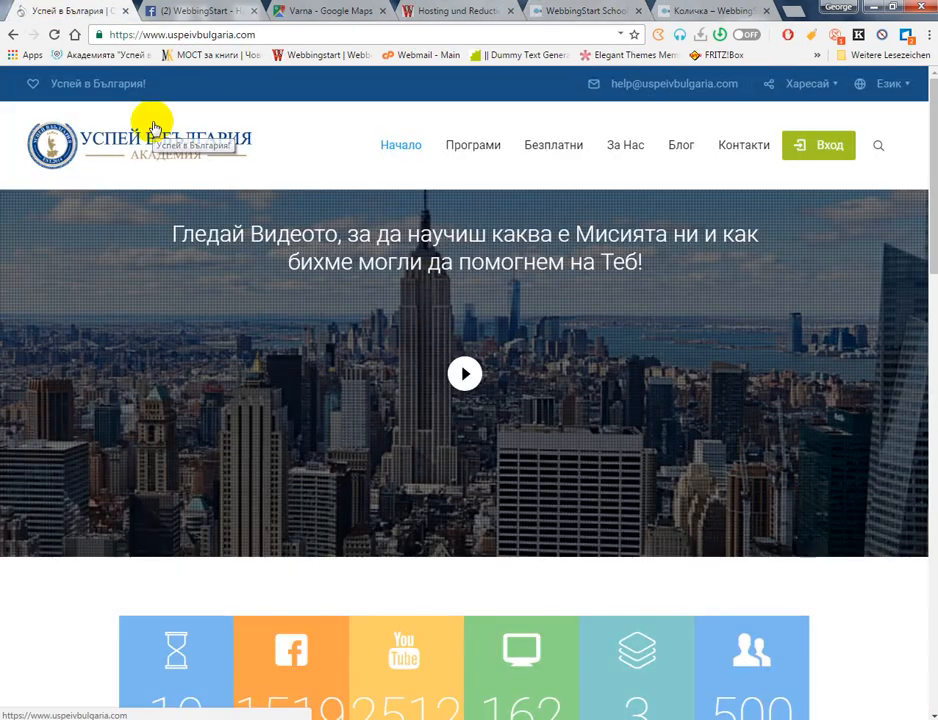